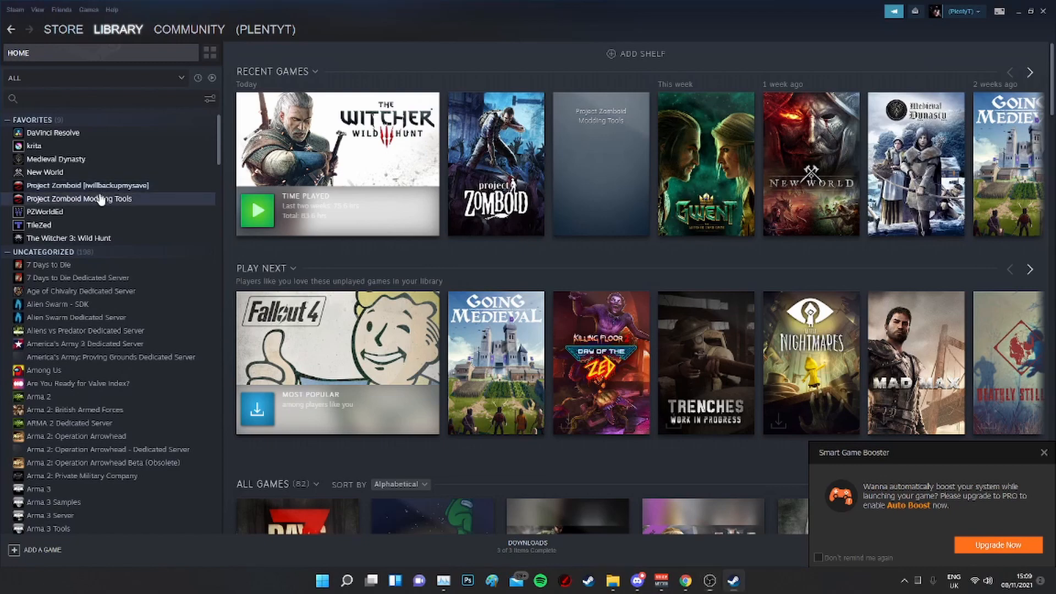
Step: Launch Project Zomboid Modding Tools with the Map Editor (TileZed) option
click(101, 199)
click(291, 238)
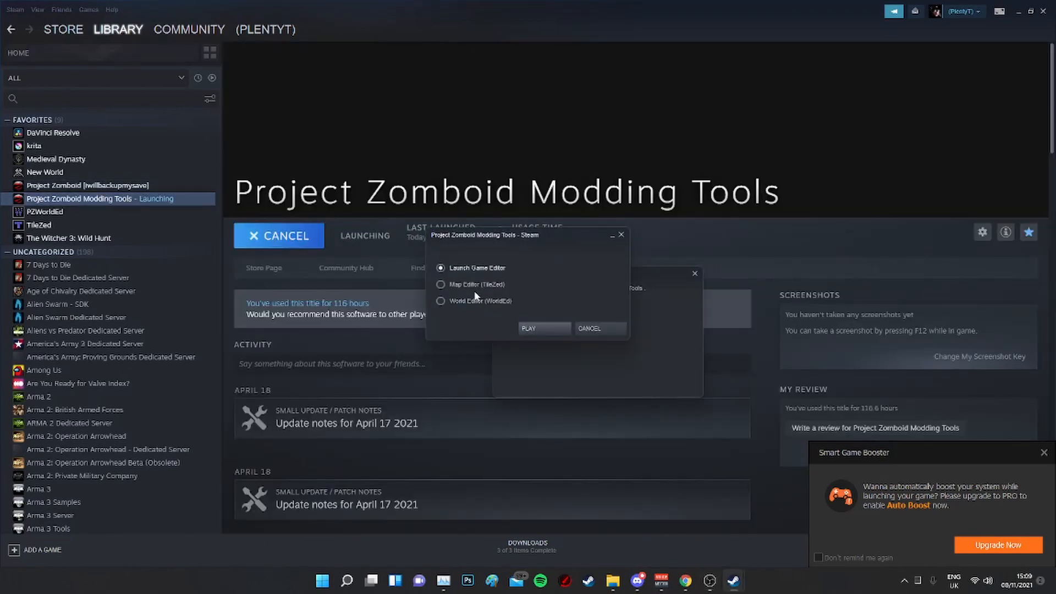
click(451, 286)
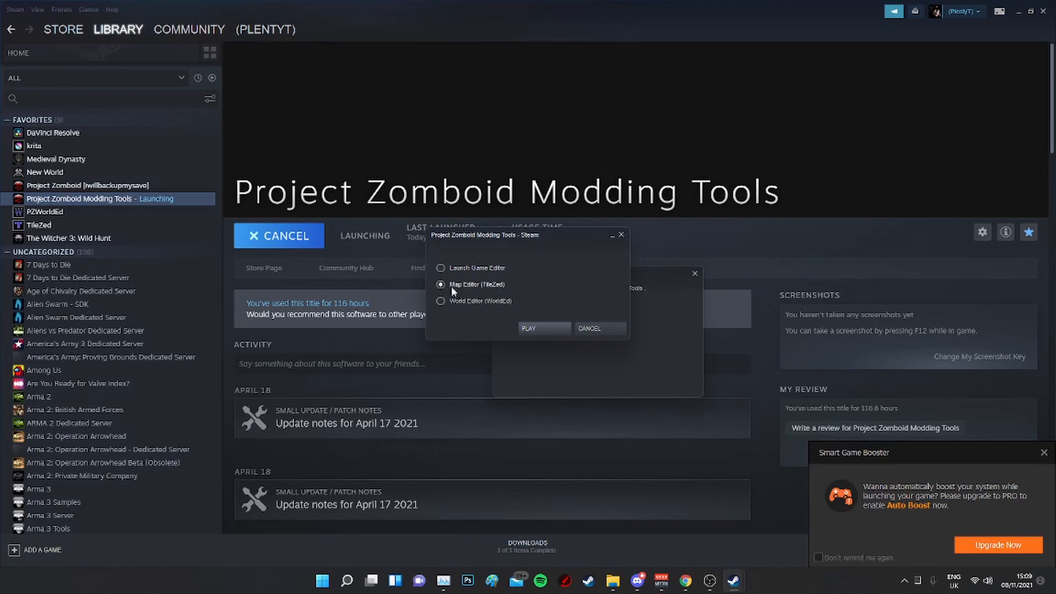
click(537, 328)
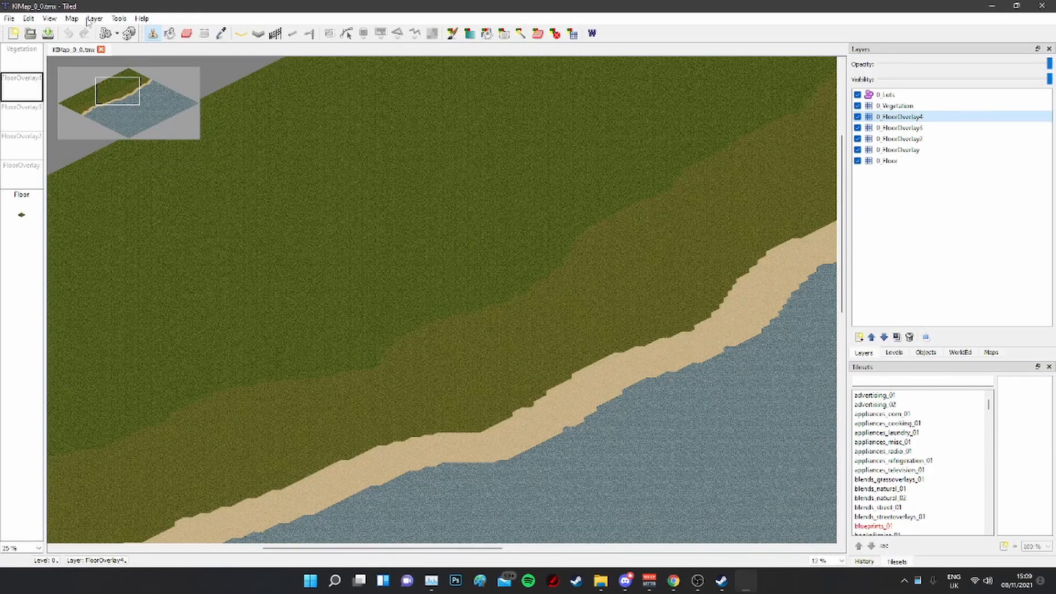
Step: Open the Building Editor and create a new building of 20 by 20 tiles without a template
click(119, 19)
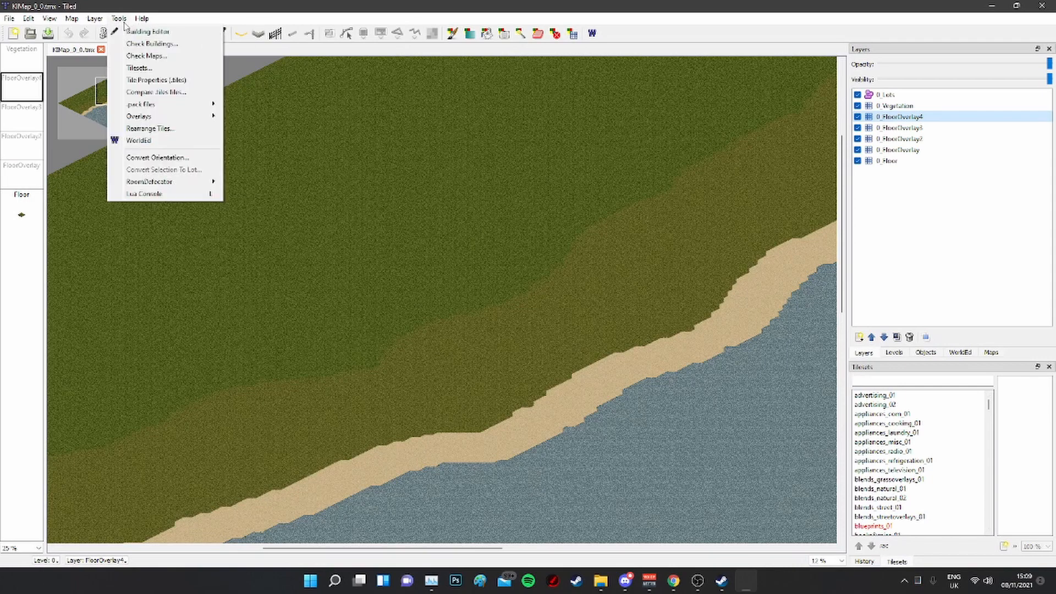
click(170, 33)
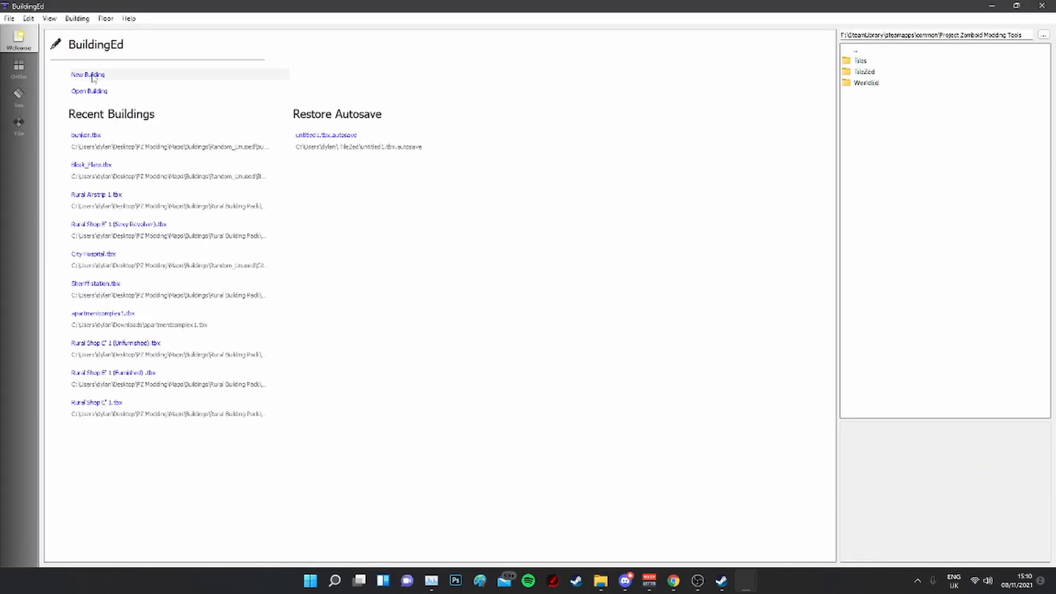
click(95, 74)
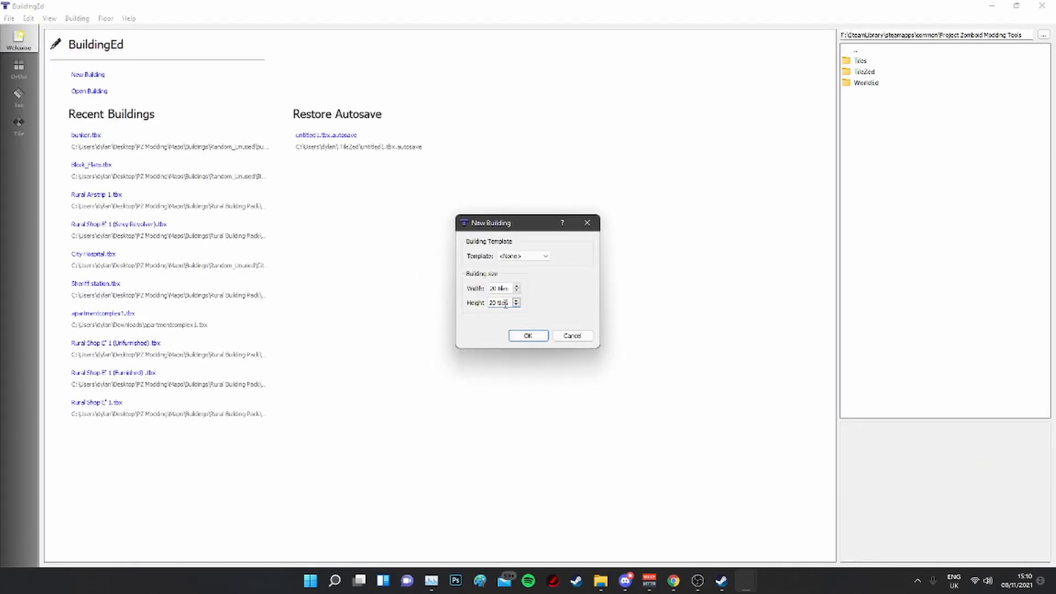
click(528, 335)
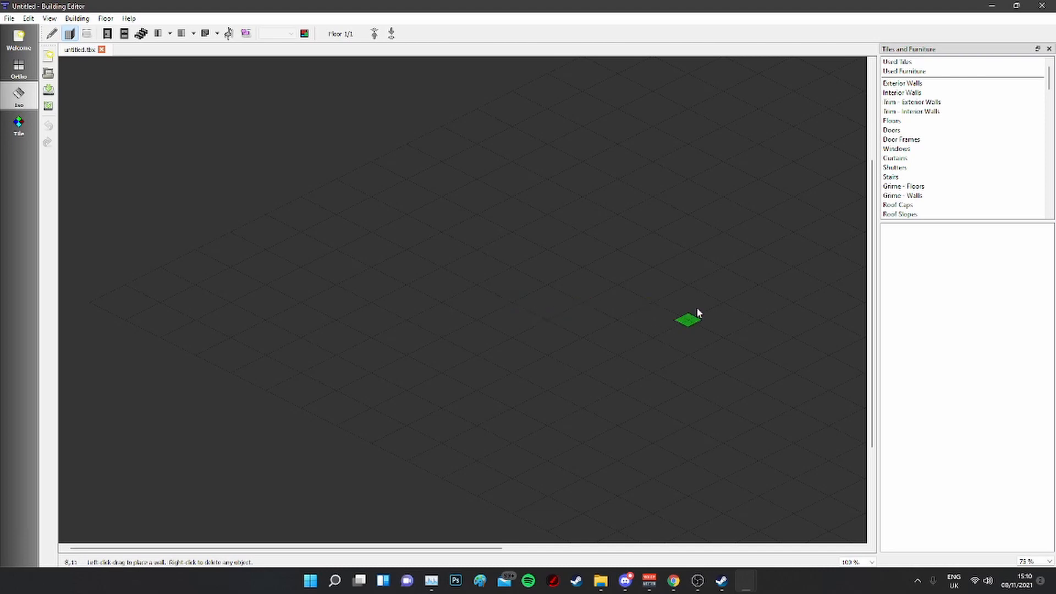
Step: Add a new room to the building's room list
middle_drag(702, 297, 407, 300)
scroll(627, 268, down, 2)
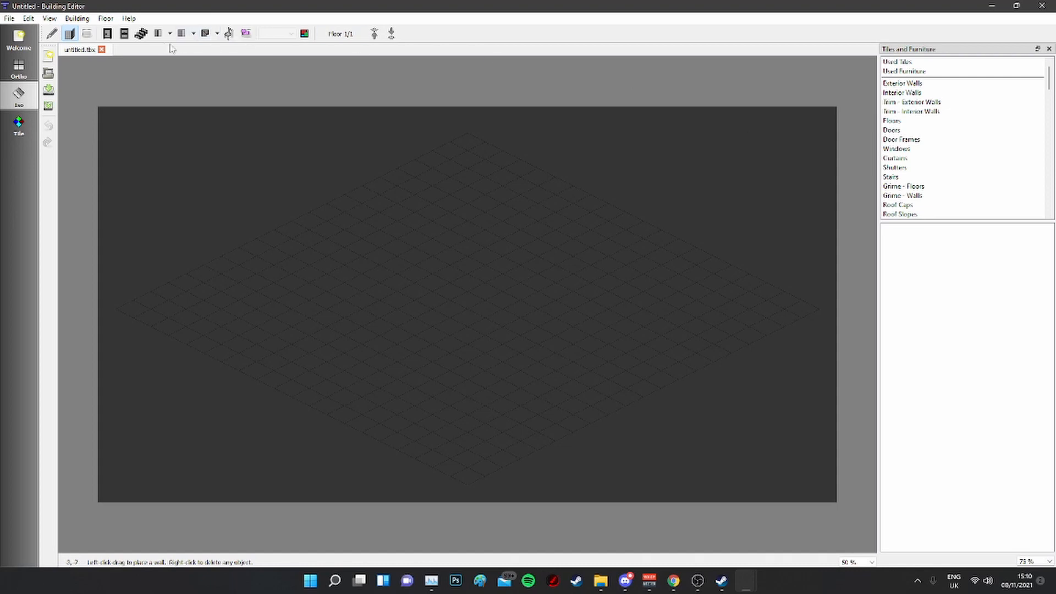
click(305, 35)
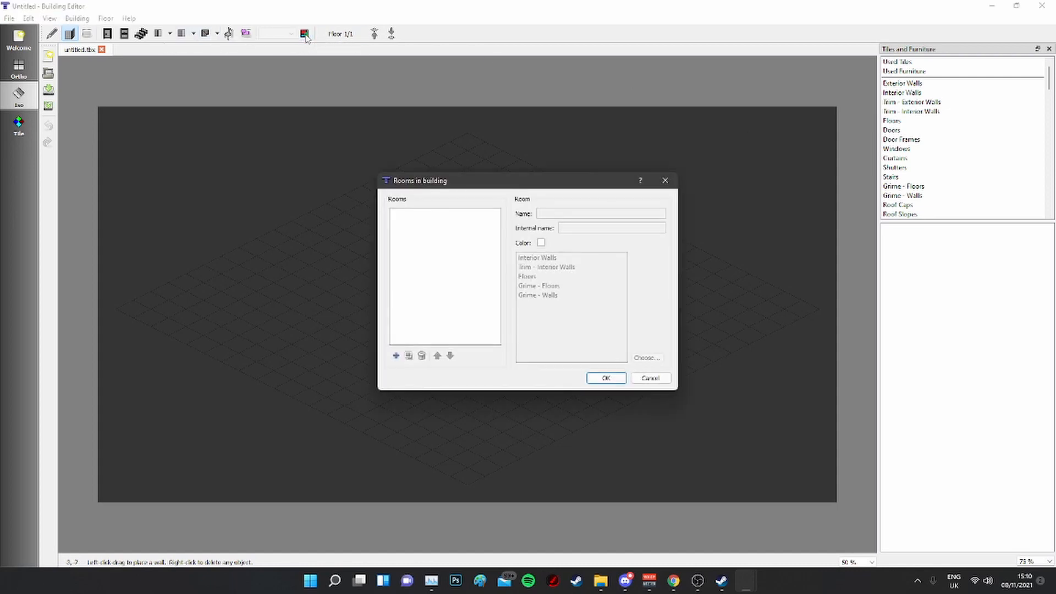
click(396, 356)
Step: Set Room 1's interior walls to the pale beige tile, fourth in the walls_interior_house_03 set
click(539, 258)
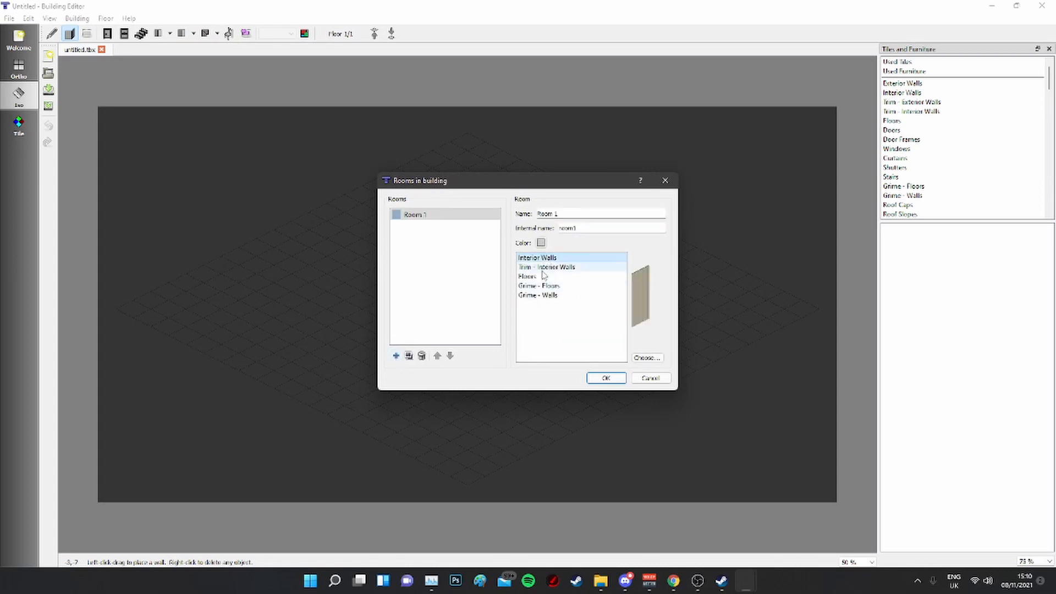
click(543, 269)
click(543, 277)
click(541, 257)
click(647, 357)
scroll(440, 302, down, 10)
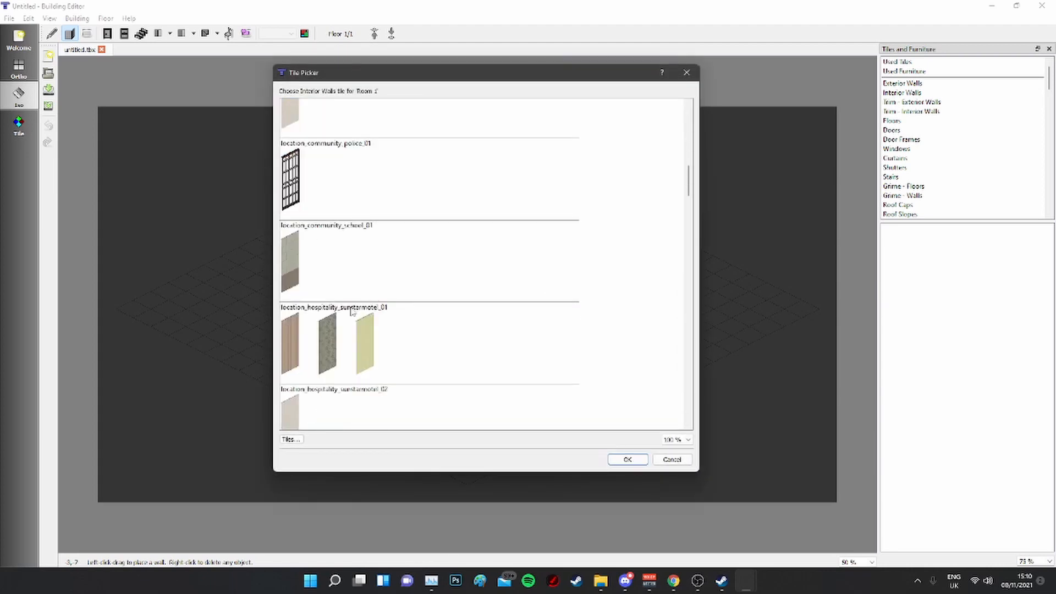
scroll(353, 311, down, 15)
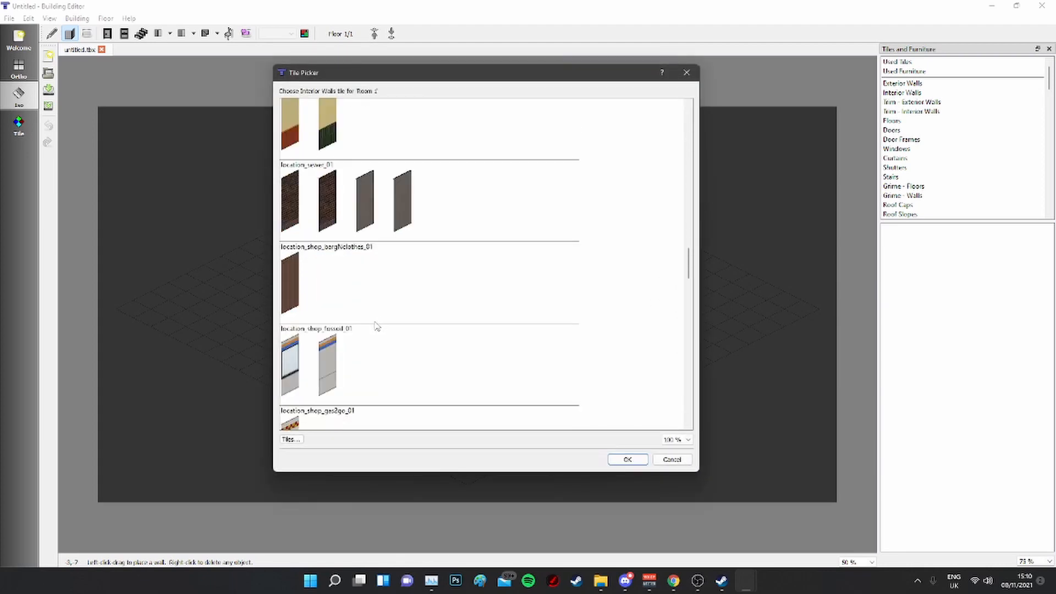
scroll(376, 325, down, 5)
scroll(385, 275, down, 15)
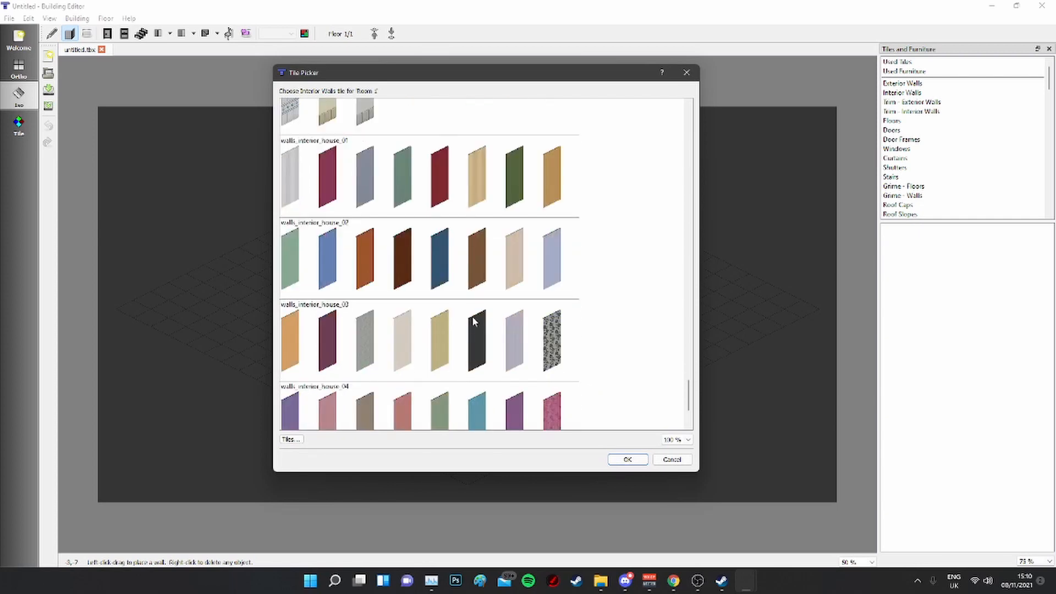
click(404, 341)
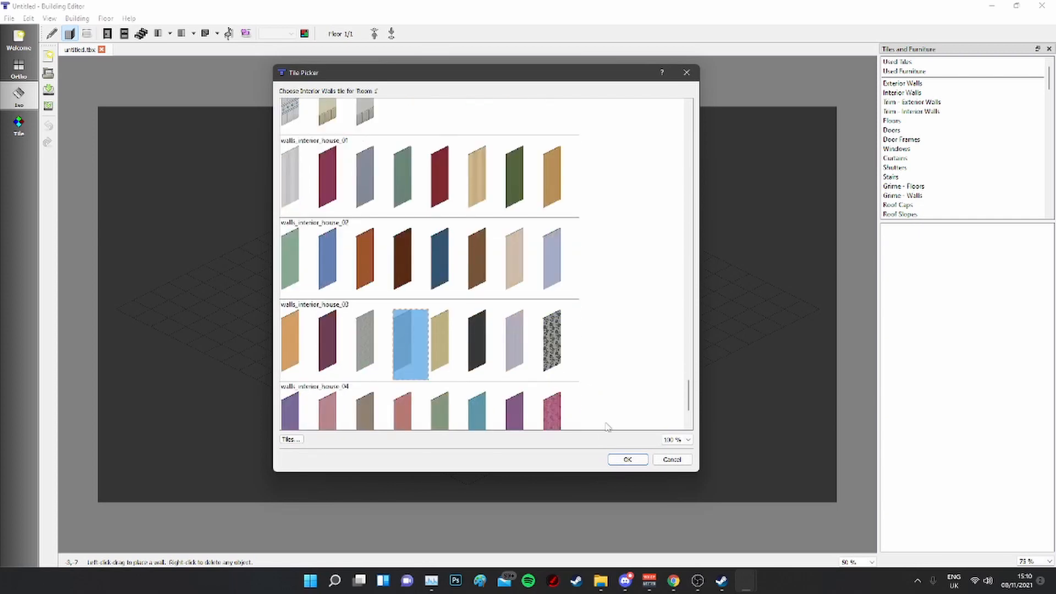
click(626, 460)
Step: Set the interior wall trim of Room 1 to none
click(546, 268)
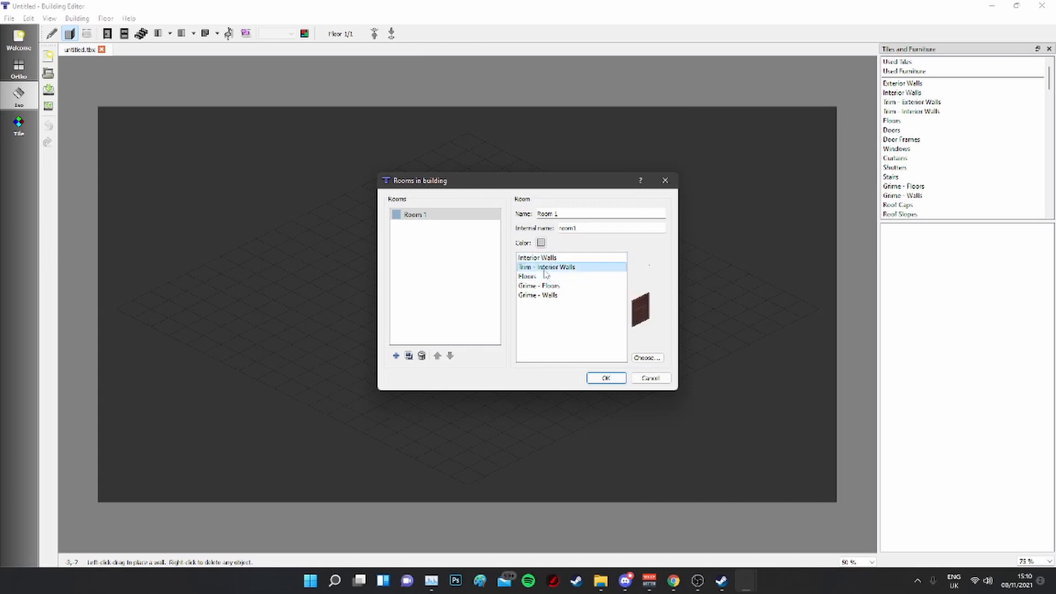
click(649, 359)
click(300, 150)
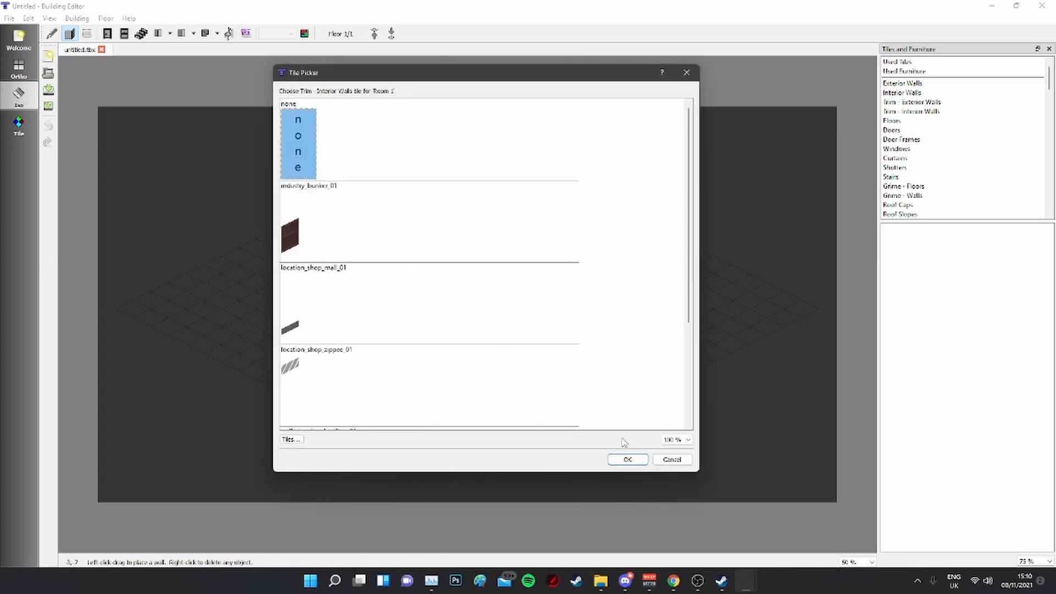
click(627, 458)
Step: Set Room 1's floor to the pale off-white tile beside the dark grey one, just above the row of wooden floors
click(528, 276)
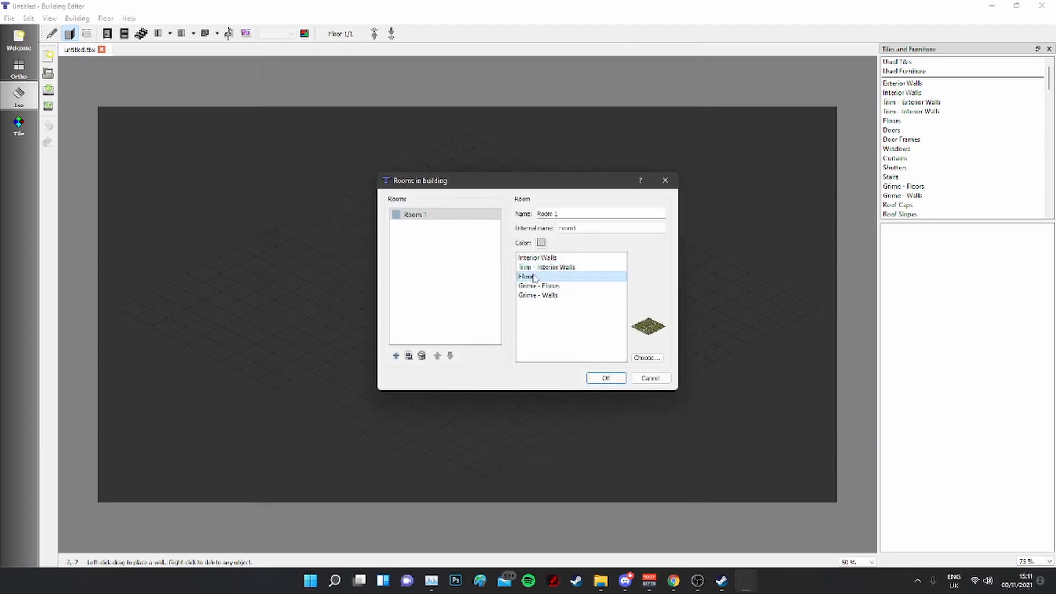
click(649, 358)
scroll(401, 308, down, 3)
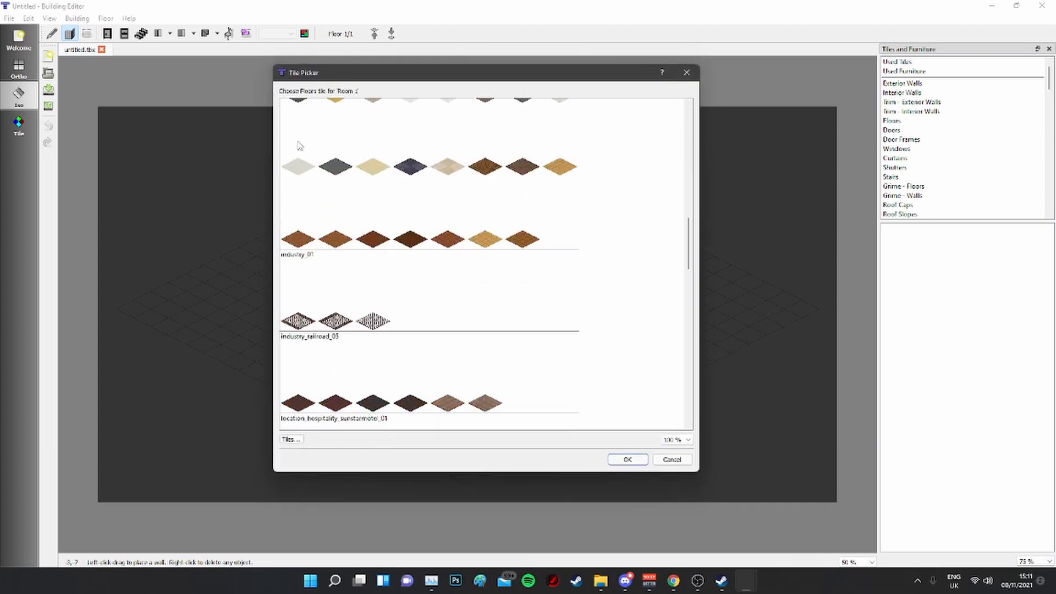
scroll(440, 263, up, 2)
click(302, 258)
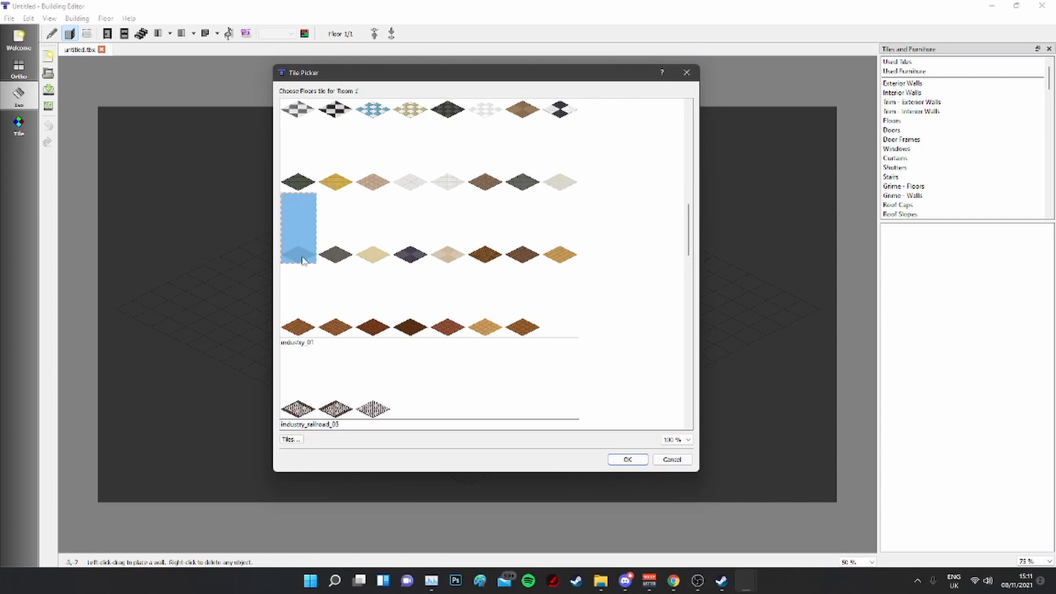
click(624, 460)
Step: Set Room 1's floor grime to the first, darker tile of overlay_grime_floor_01
click(542, 286)
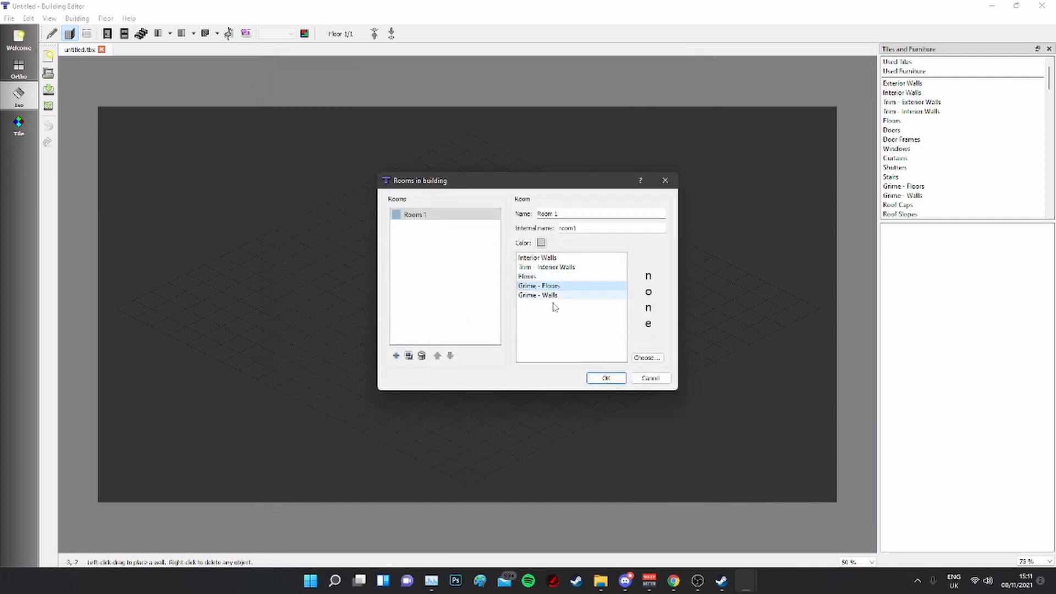
click(547, 295)
click(531, 286)
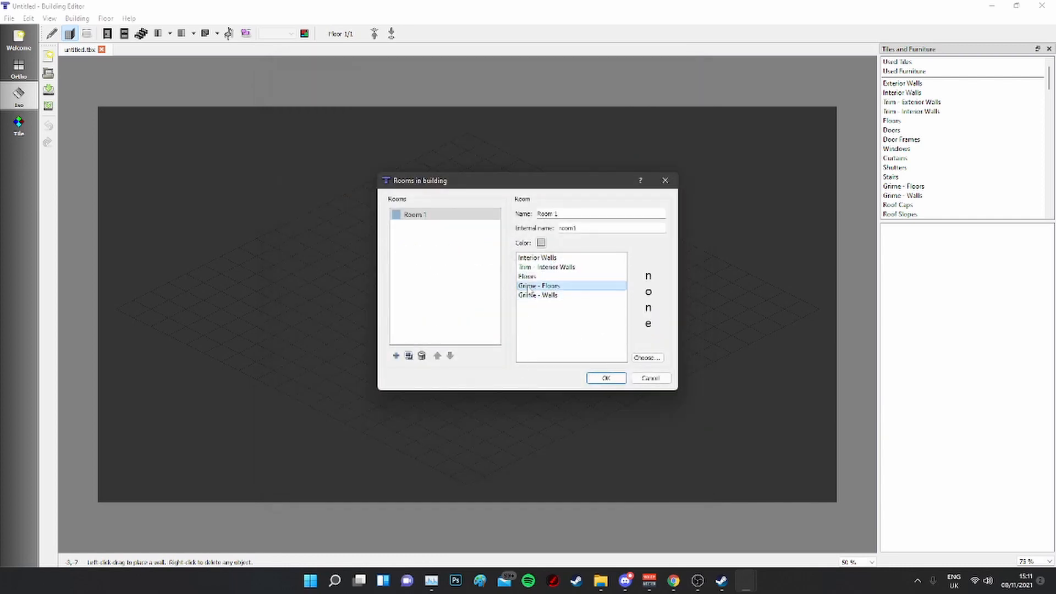
click(536, 295)
double_click(542, 286)
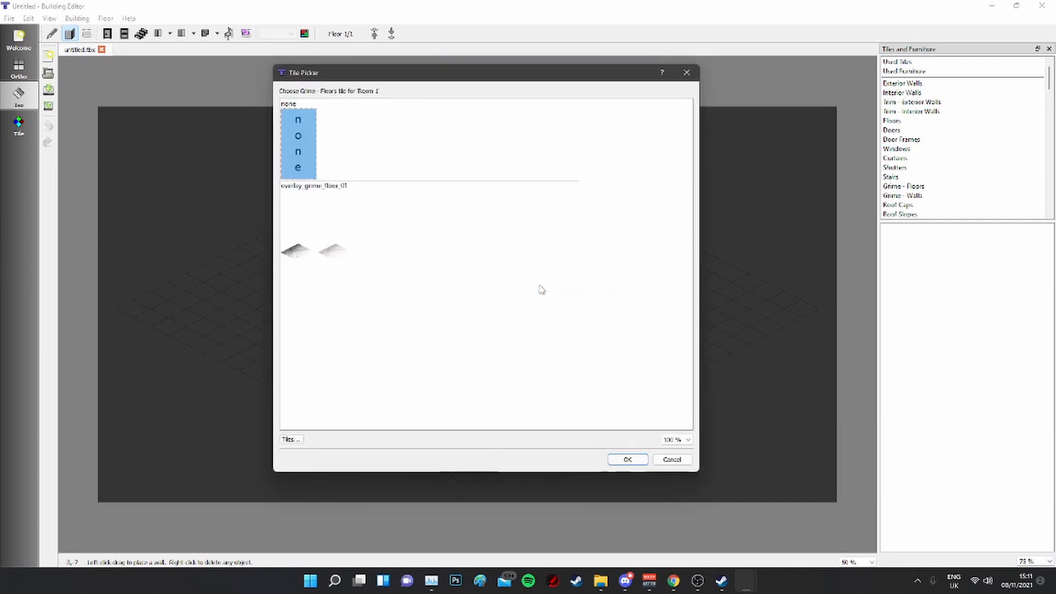
click(295, 250)
click(625, 458)
Step: Set Room 1's wall grime to the first, darker tile of overlay_grime_wall_01 and accept the room settings
click(592, 296)
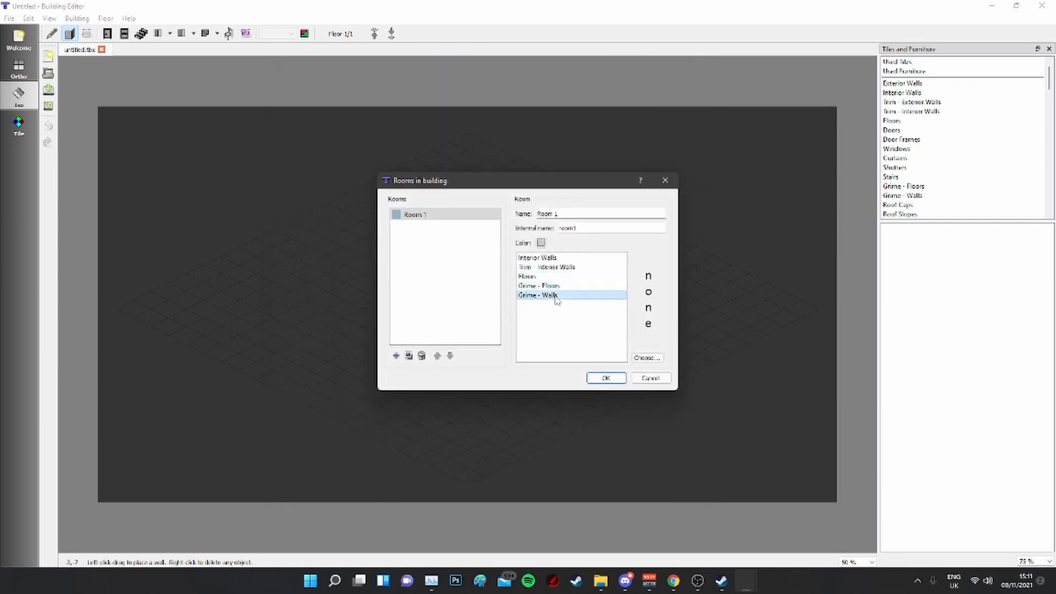
double_click(591, 295)
click(295, 238)
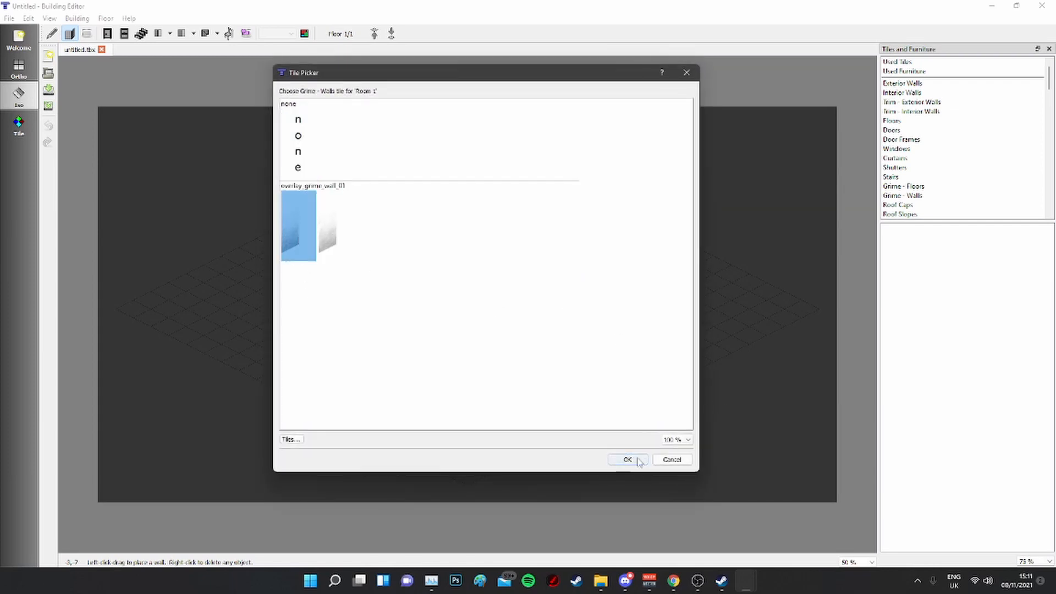
click(626, 460)
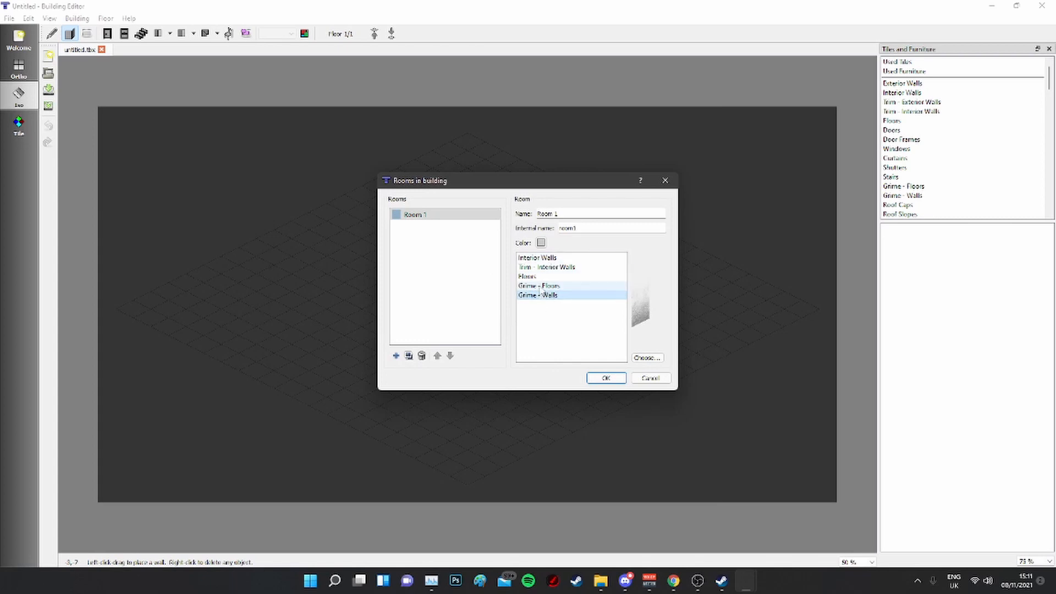
click(606, 380)
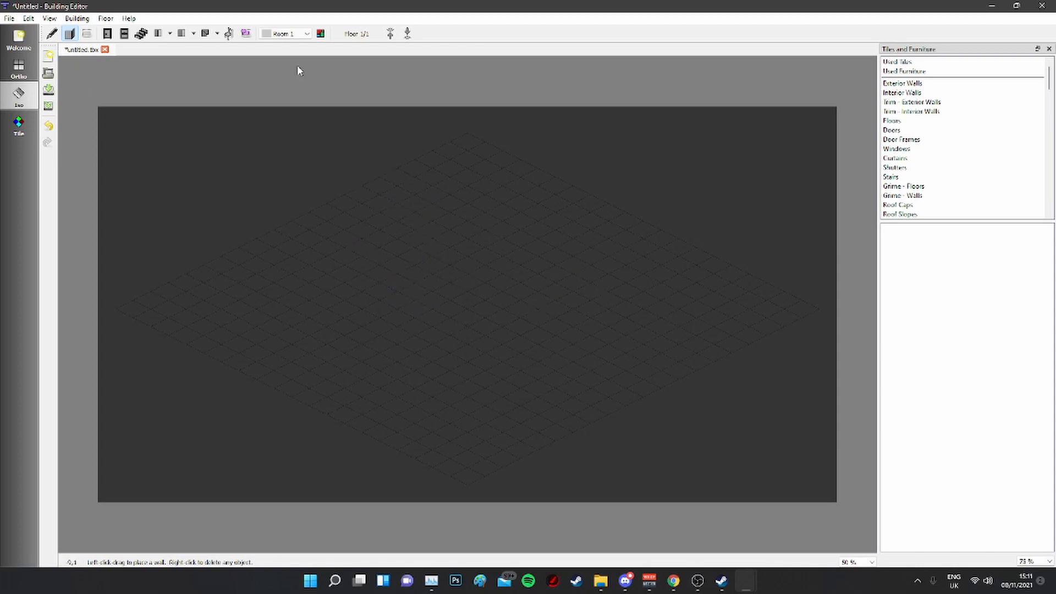
Step: Draw Room 1 as an L-shape from a block about 8 by 9 tiles and an adjoining block about 7 by 7 tiles
click(57, 34)
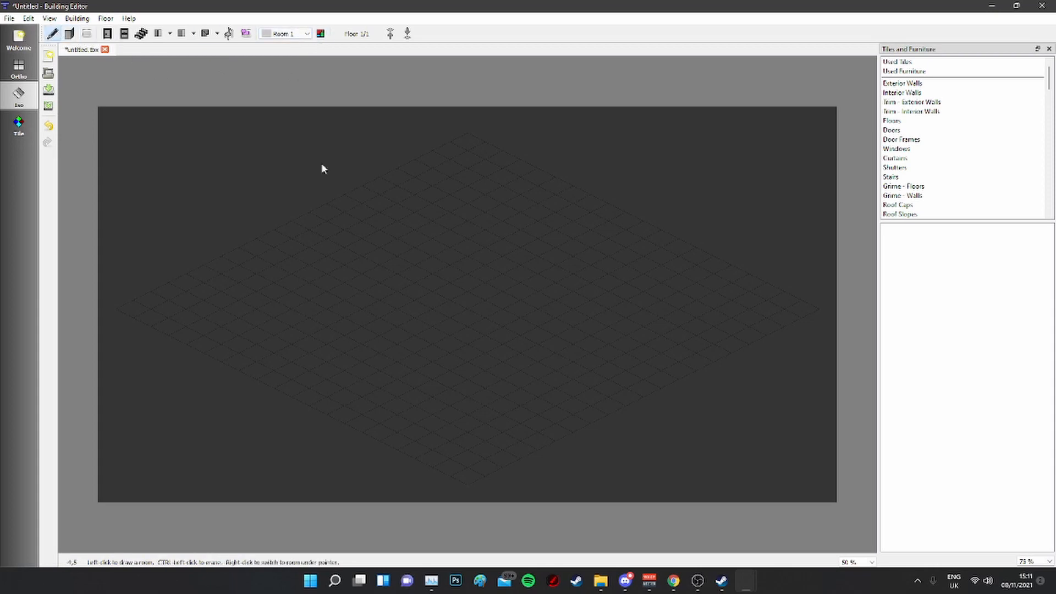
drag(433, 196, 423, 330)
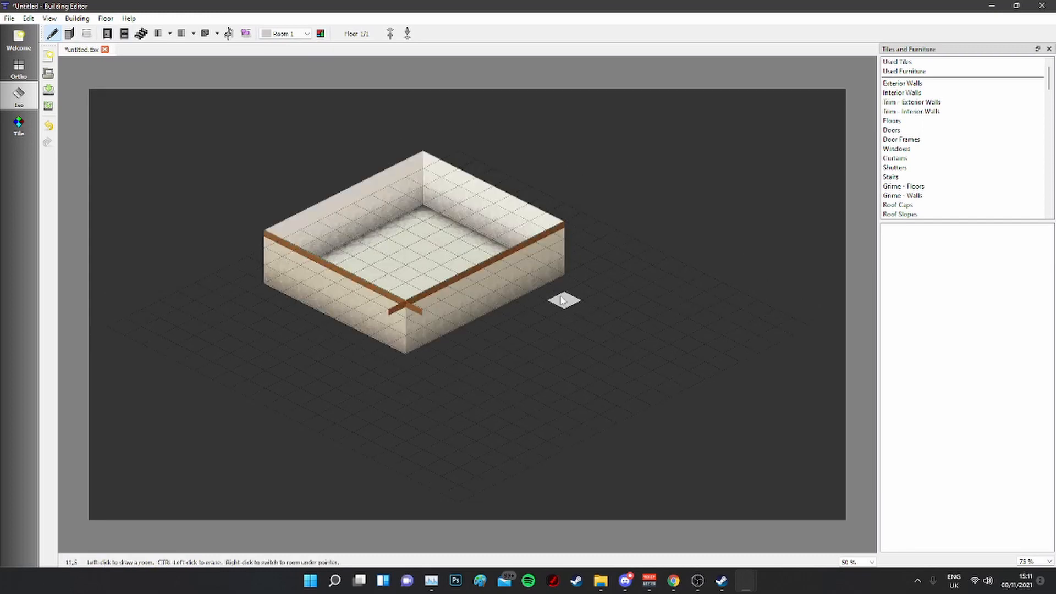
drag(564, 279, 568, 385)
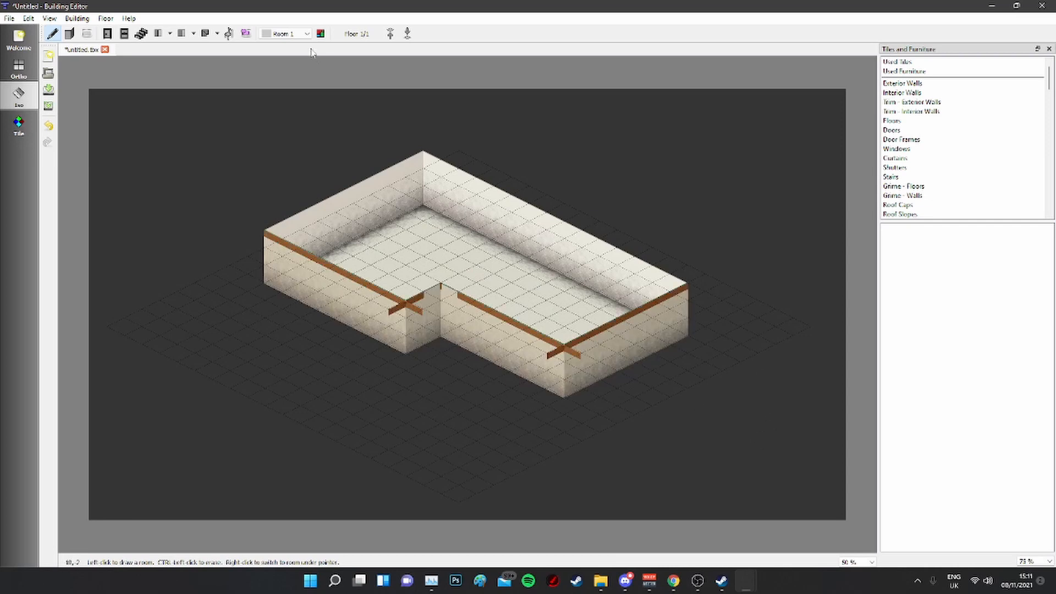
Step: Duplicate Room 1 in the building's room list and name the copy Room 2
click(320, 34)
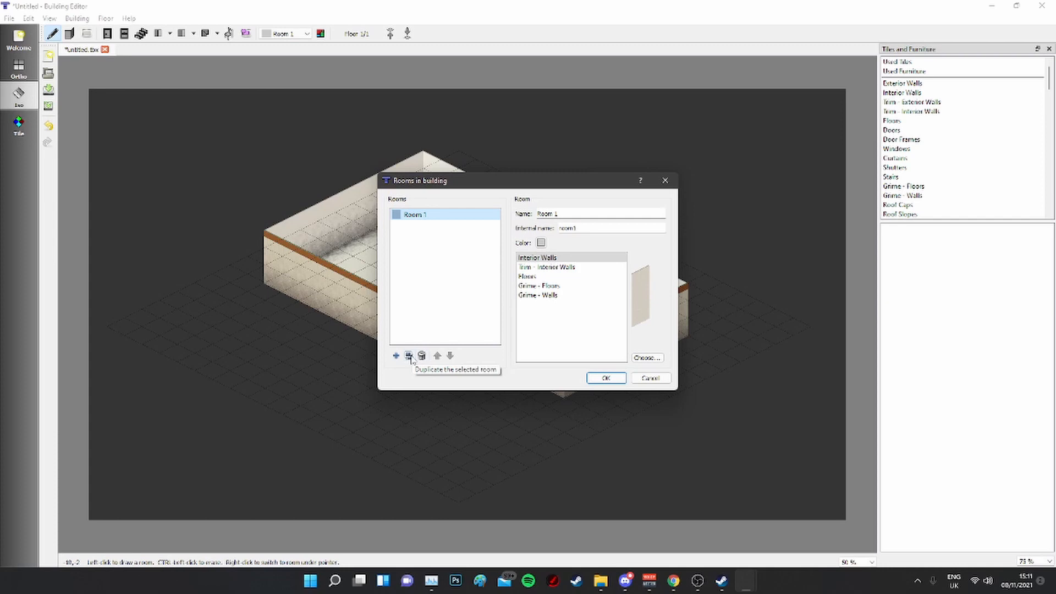
click(410, 358)
click(568, 213)
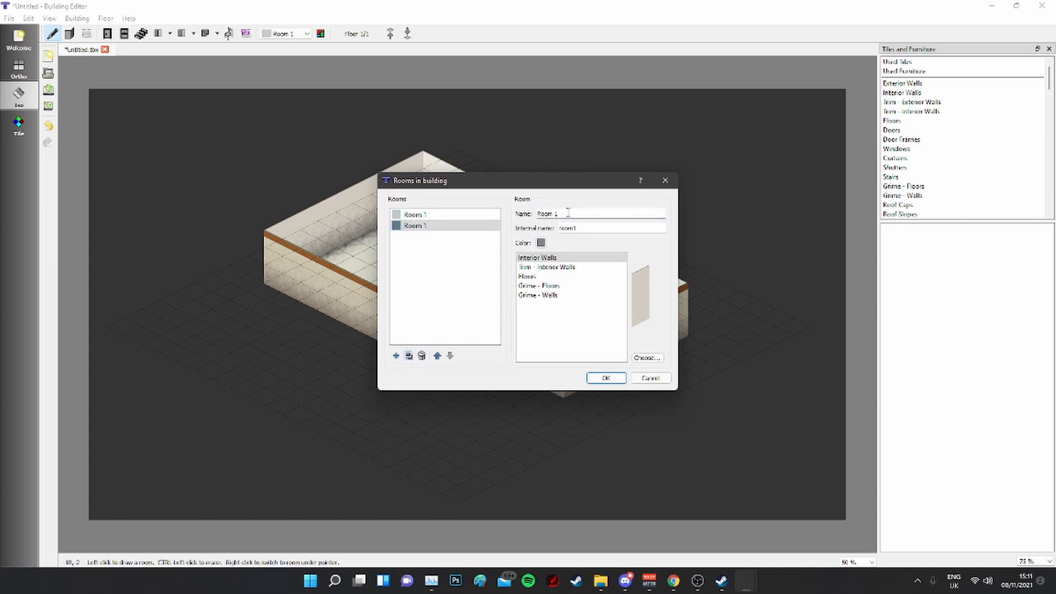
text(2)
click(606, 378)
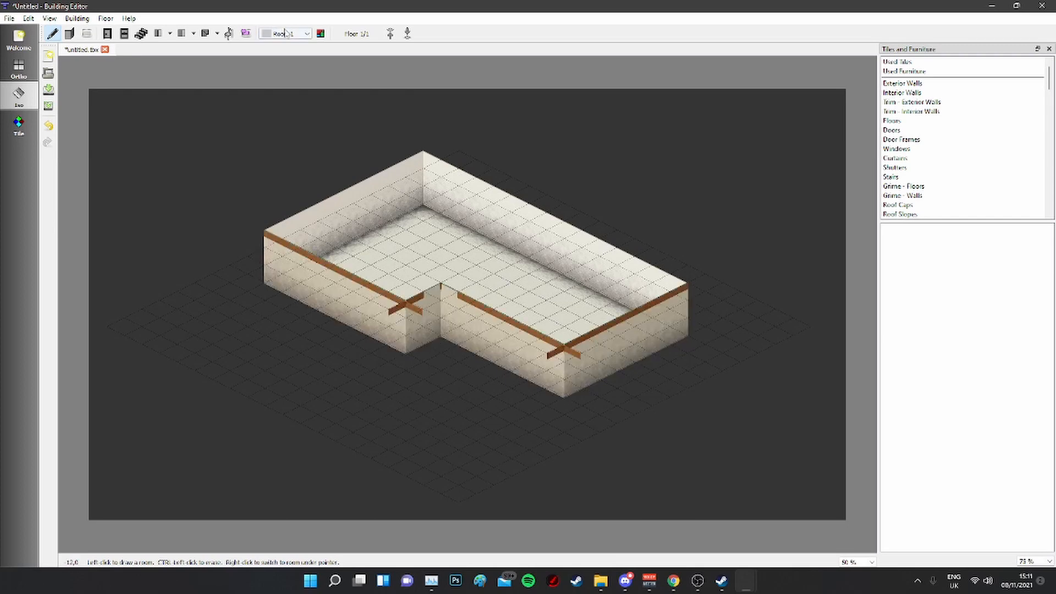
Step: Draw Room 2 over the smaller wing, about 7 by 7 tiles, and check the layout in the orthographic view
click(283, 34)
click(285, 55)
drag(456, 340, 664, 341)
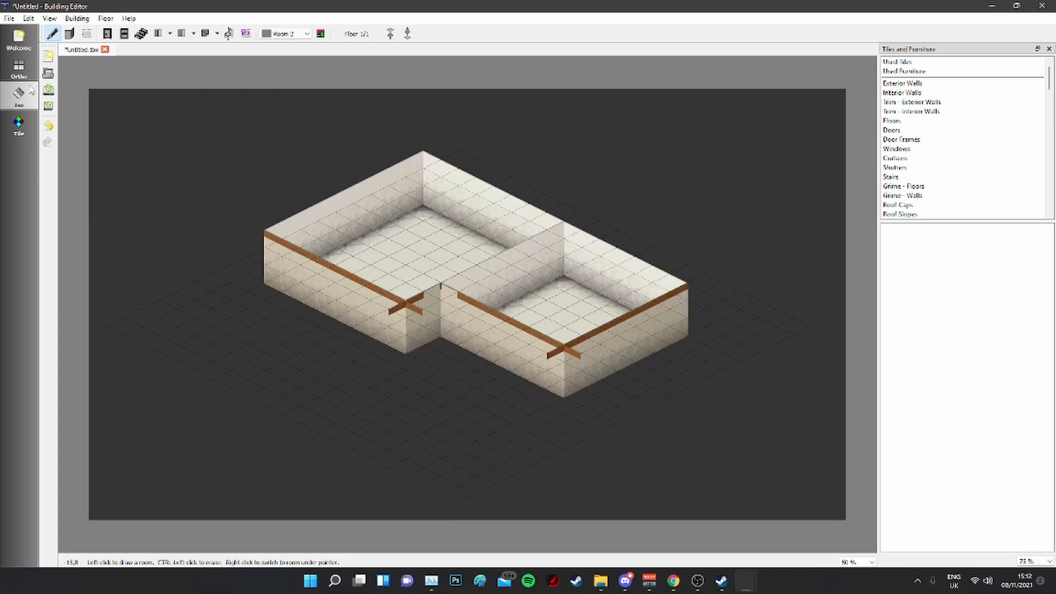
click(20, 67)
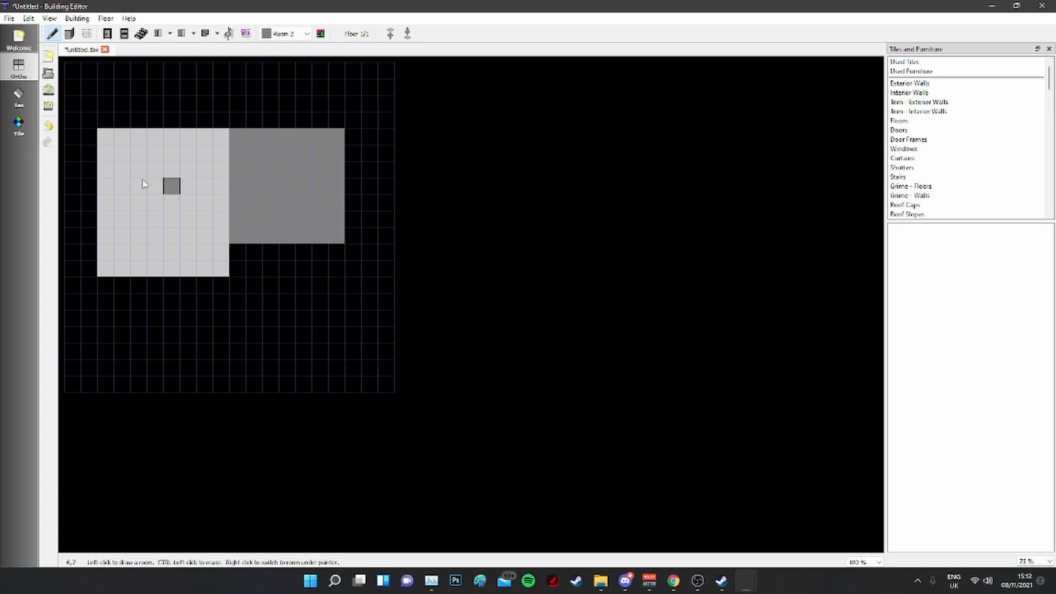
click(18, 97)
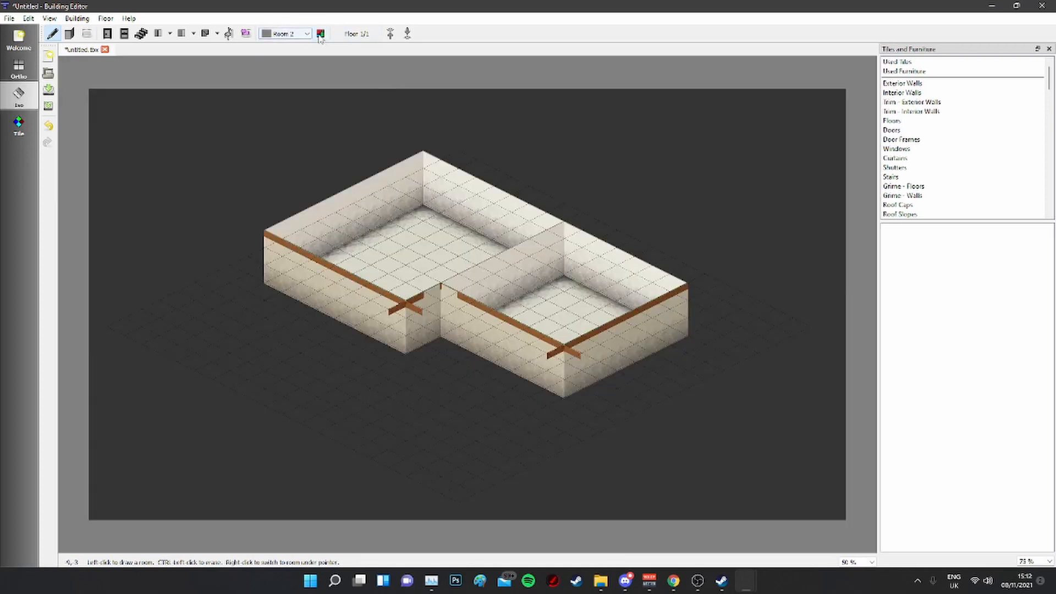
Step: Set Room 1's internal name to livingroom in the building's room list
click(321, 34)
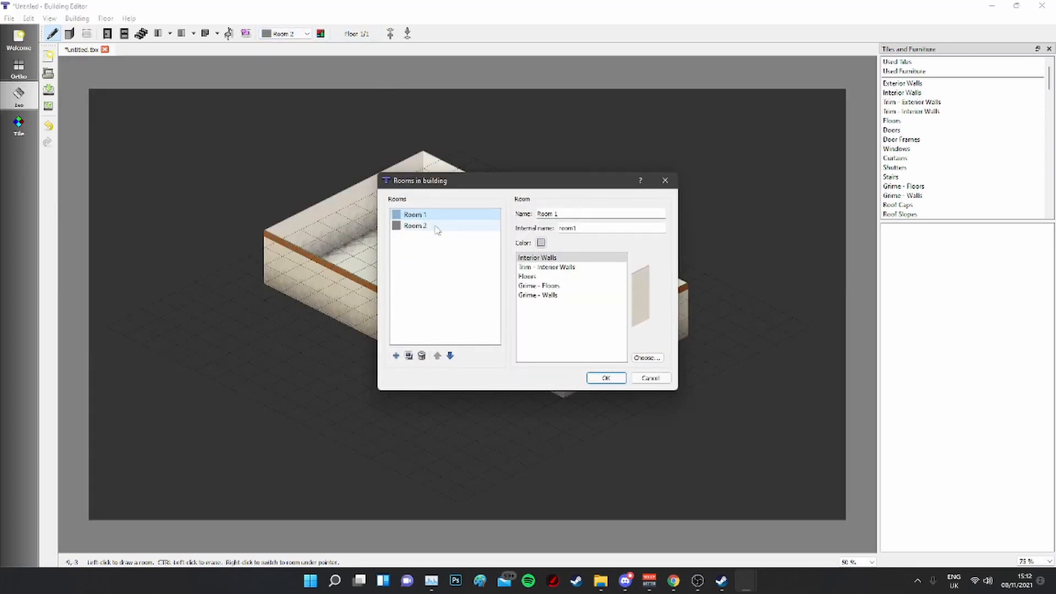
click(415, 225)
click(451, 215)
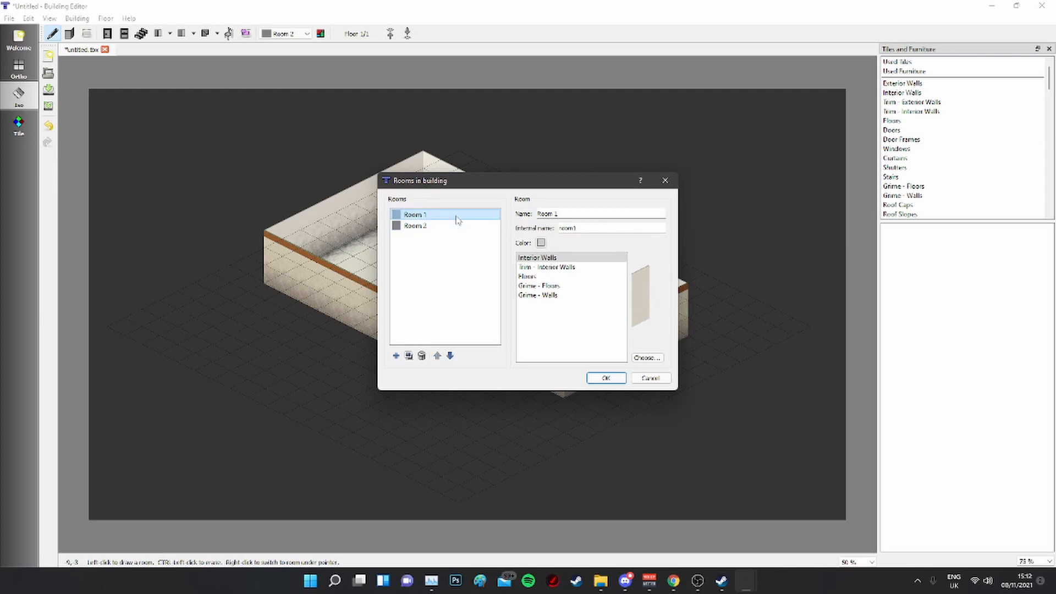
double_click(586, 227)
key(BackSpace)
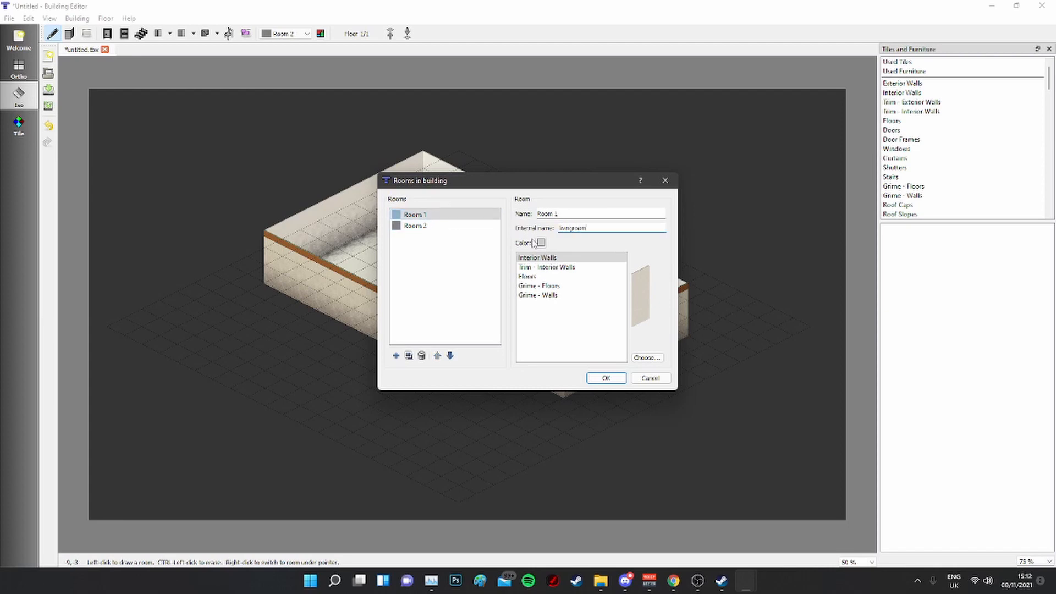
Step: Set Room 2's internal name to kitchen and accept the room settings
click(436, 225)
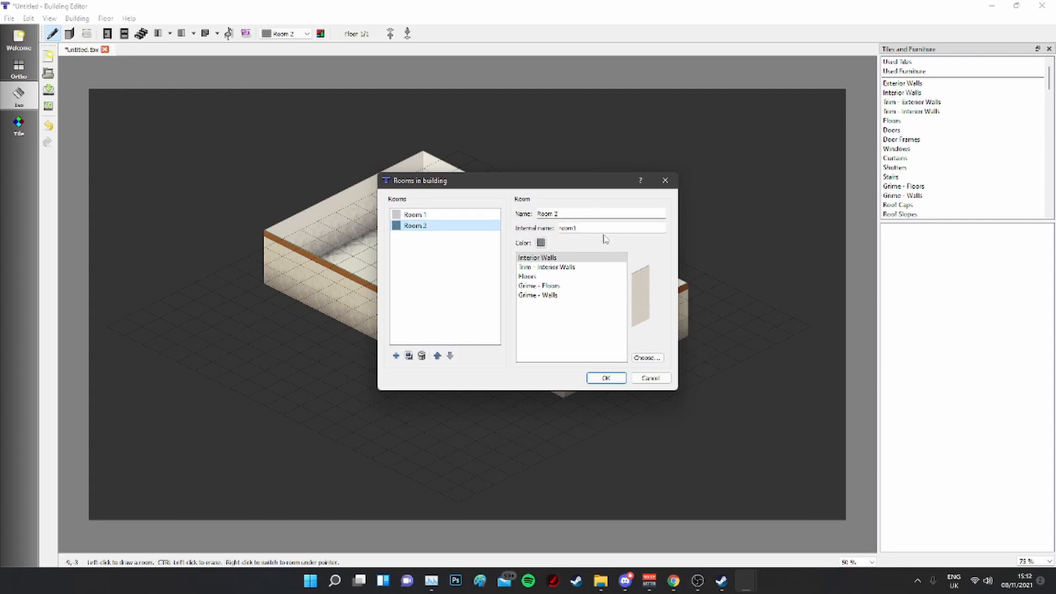
double_click(556, 228)
text(kitchen)
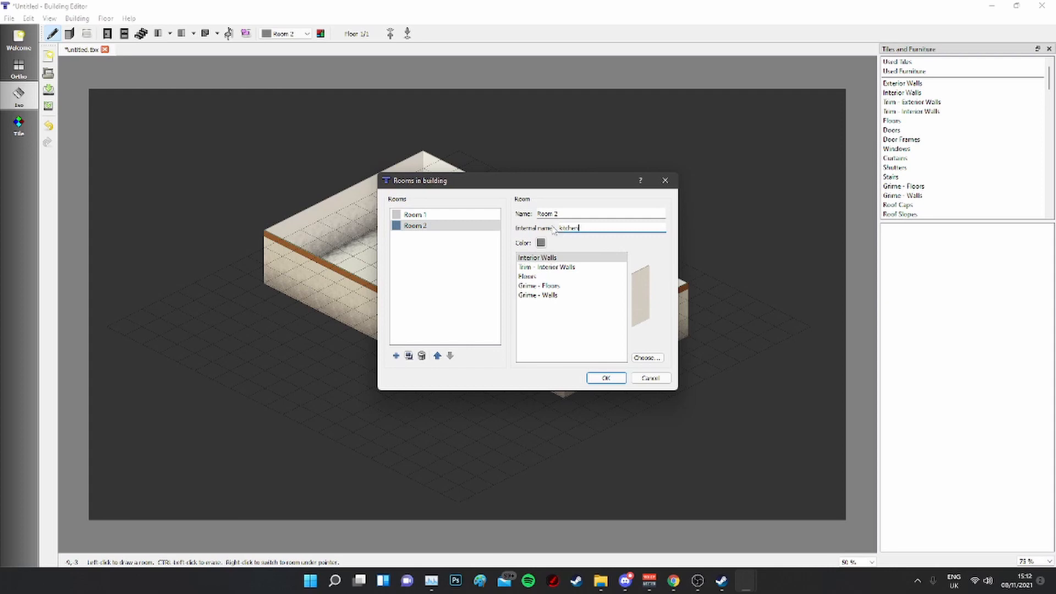
click(606, 378)
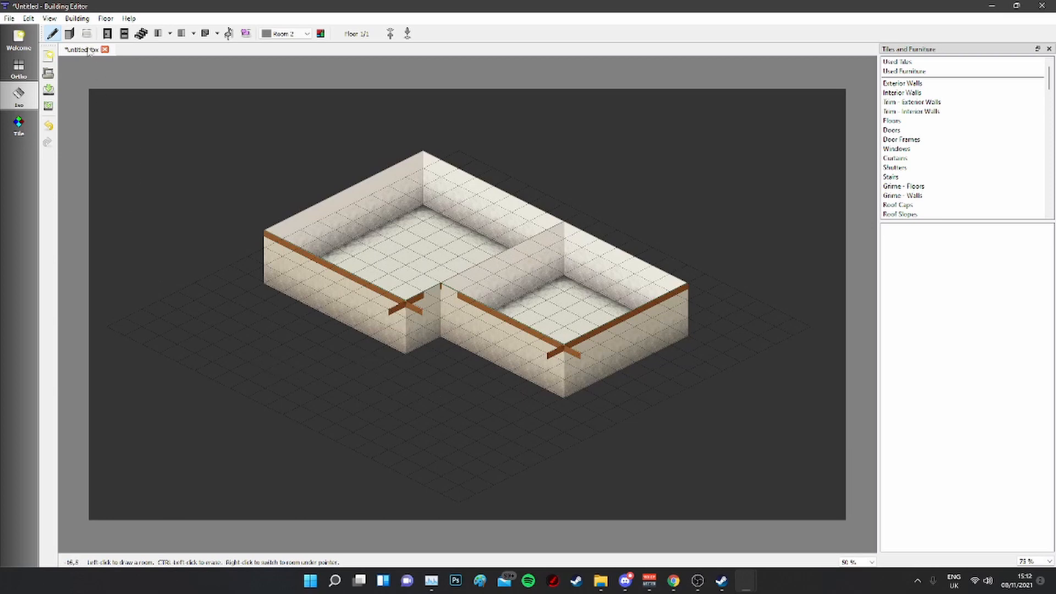
Step: Clad the front-facing outer walls of both rooms with the light grey siding tile from walls_exterior_house_01
click(69, 33)
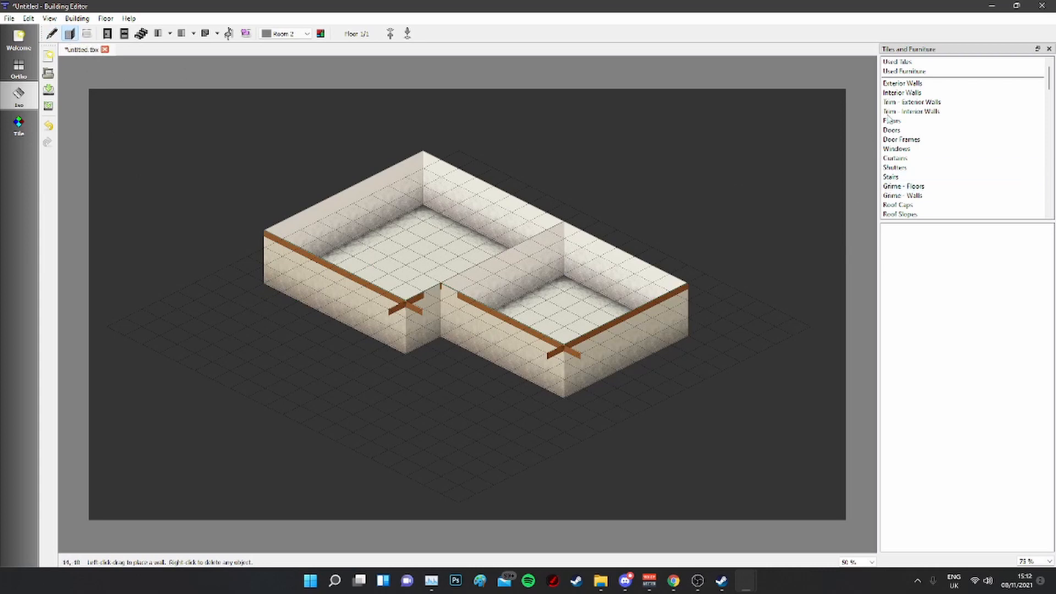
click(902, 83)
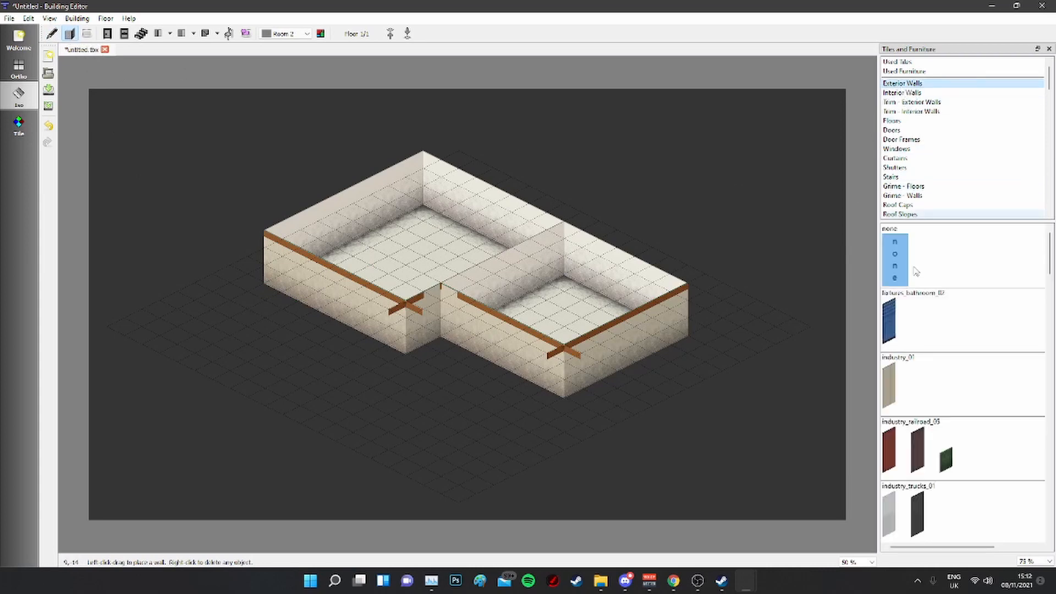
scroll(940, 415, down, 5)
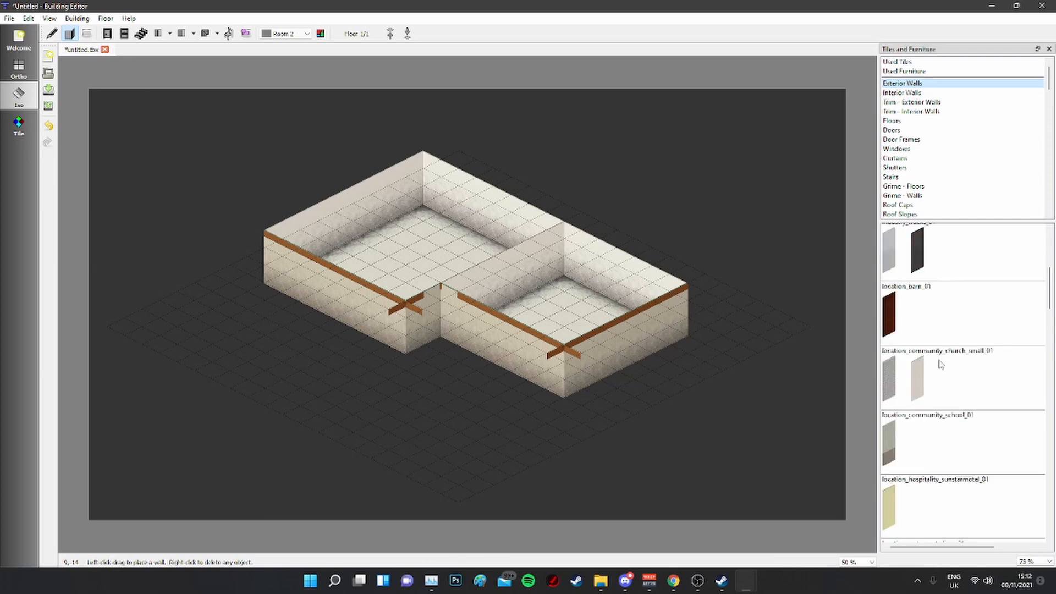
scroll(936, 368, down, 10)
scroll(930, 369, down, 3)
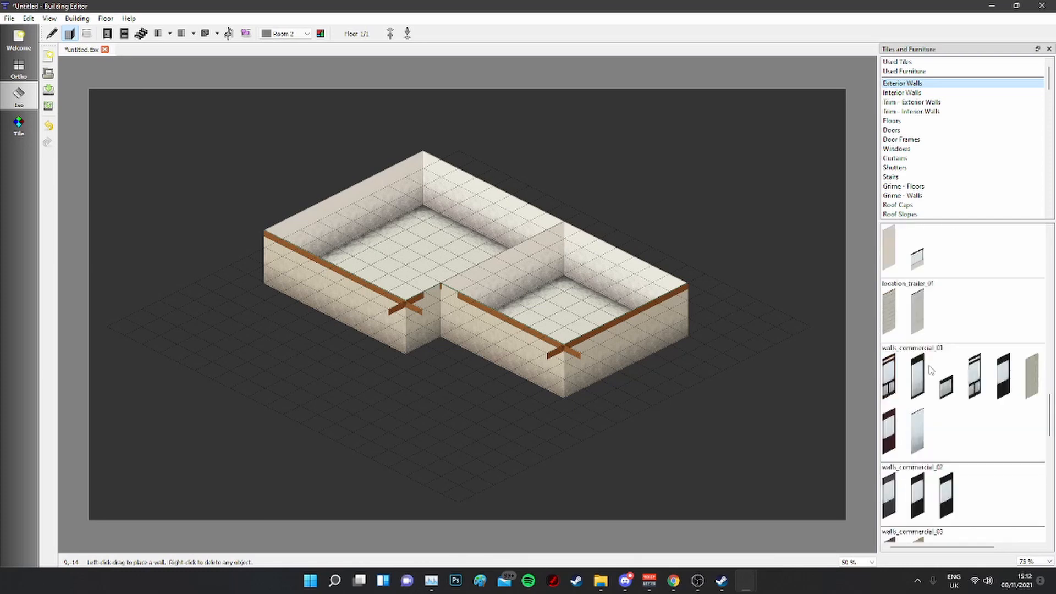
scroll(929, 370, down, 5)
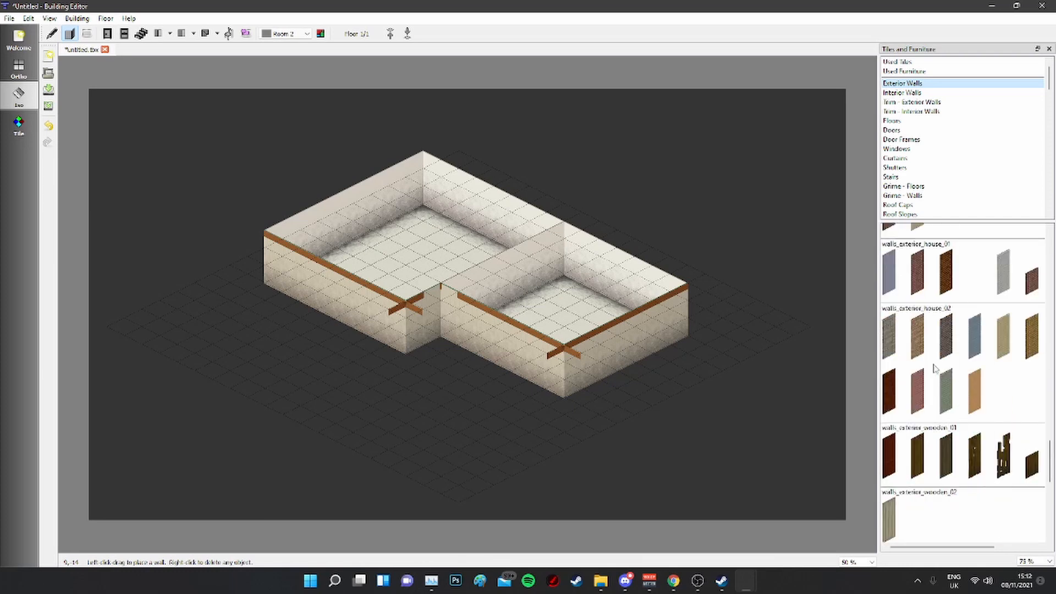
click(1004, 272)
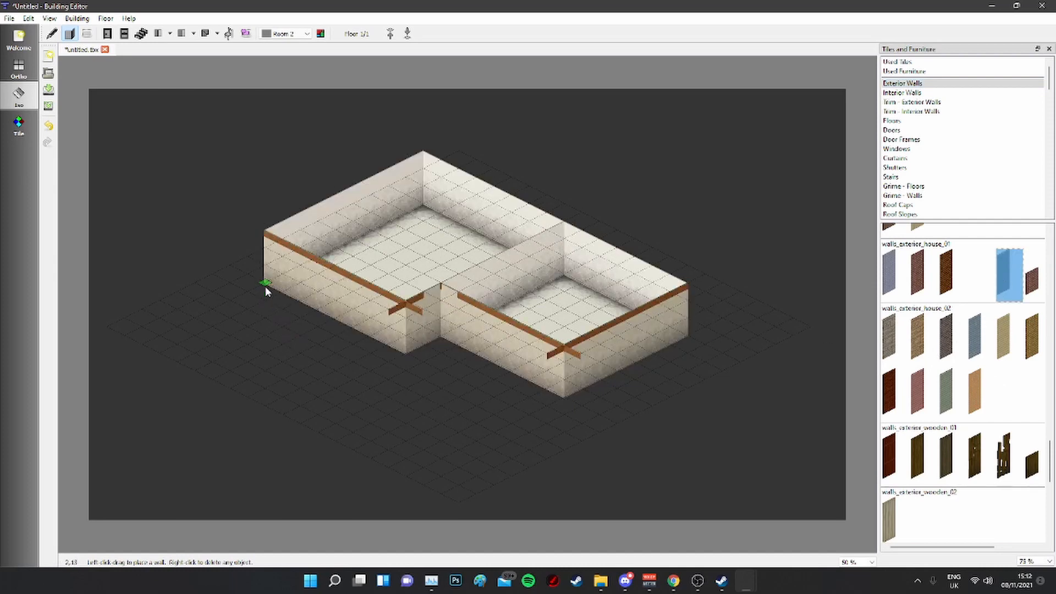
mouse_move(265, 286)
mouse_down()
mouse_move(413, 358)
mouse_move(444, 340)
mouse_move(573, 401)
mouse_move(704, 331)
mouse_up()
mouse_move(722, 324)
mouse_down()
mouse_move(697, 341)
mouse_move(717, 323)
mouse_move(699, 332)
mouse_move(709, 329)
mouse_up()
right_click(709, 327)
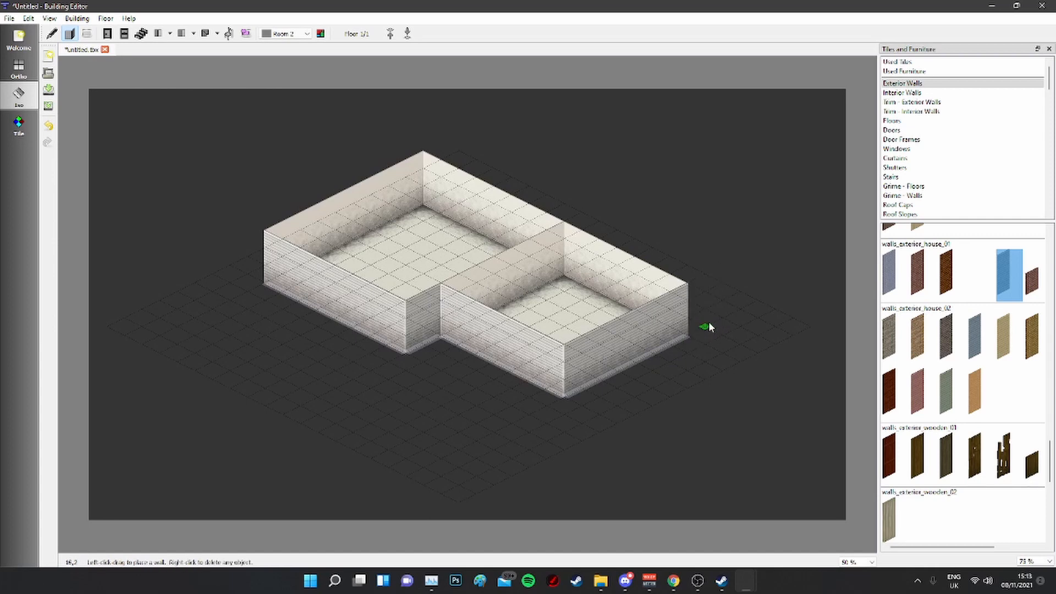
right_click(656, 354)
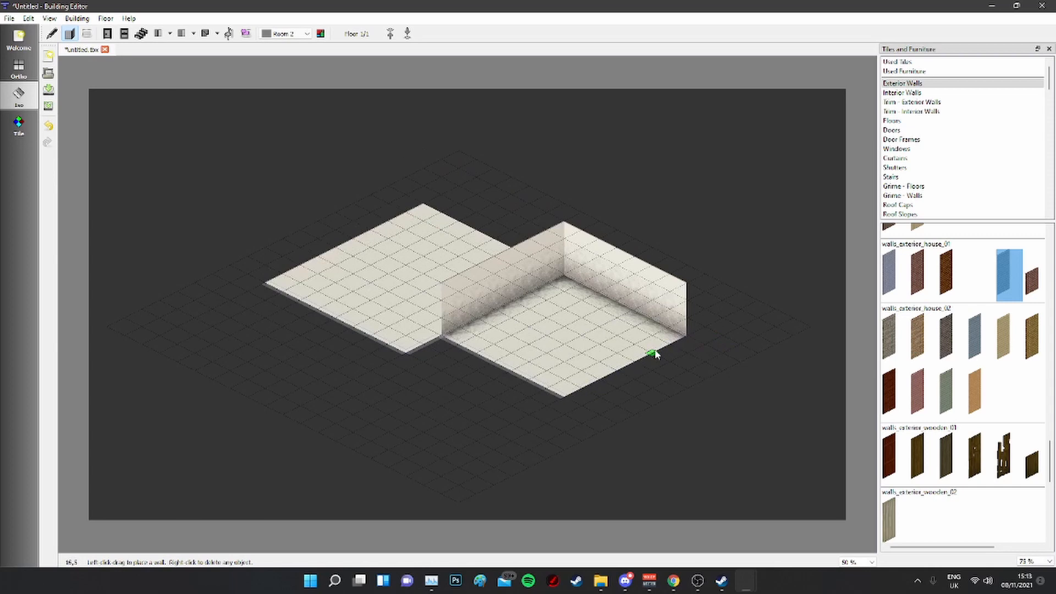
drag(570, 396, 689, 340)
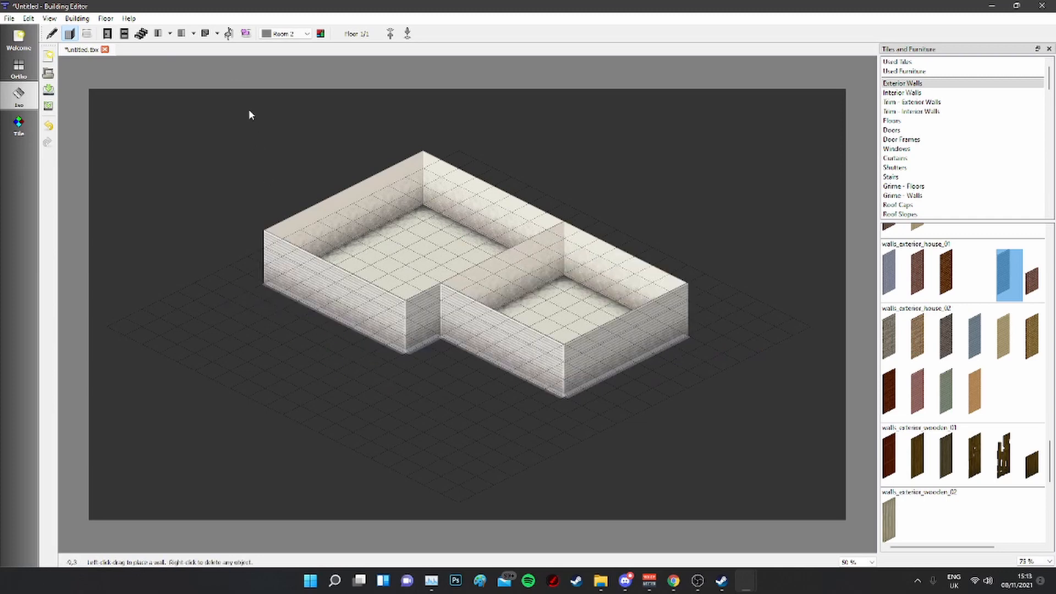
Step: Place the white door from fixtures_doors_01 with the first fixtures_doors_frames_01 frame in Room 1's front wall
click(108, 33)
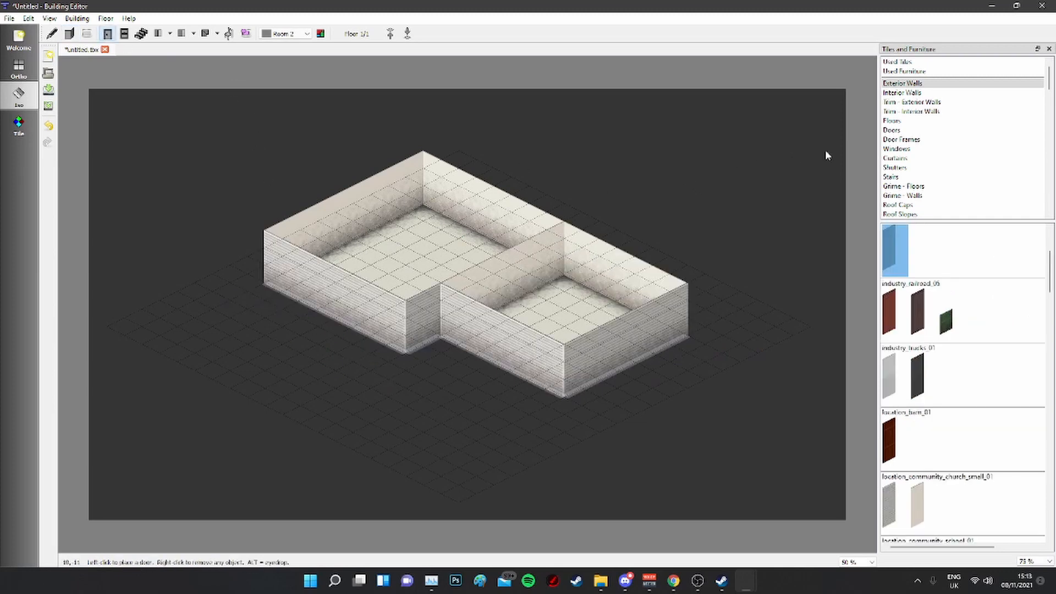
click(915, 131)
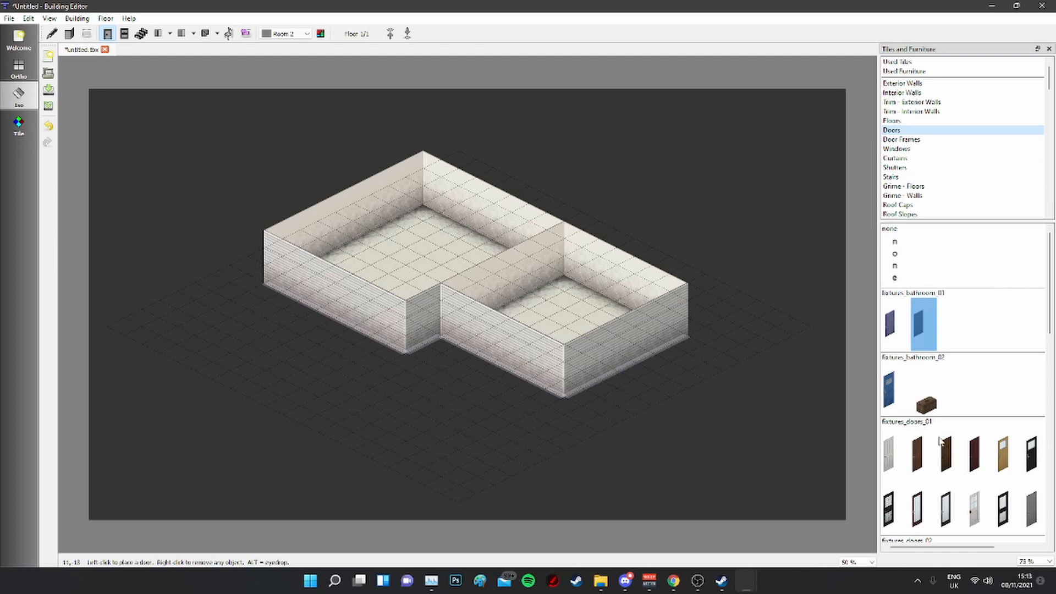
click(891, 456)
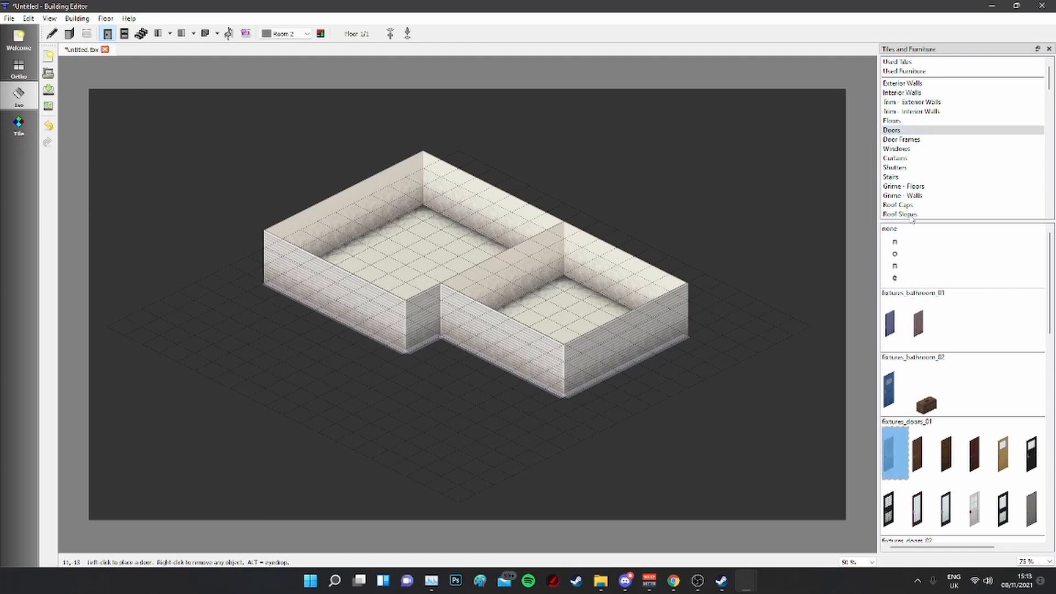
click(902, 140)
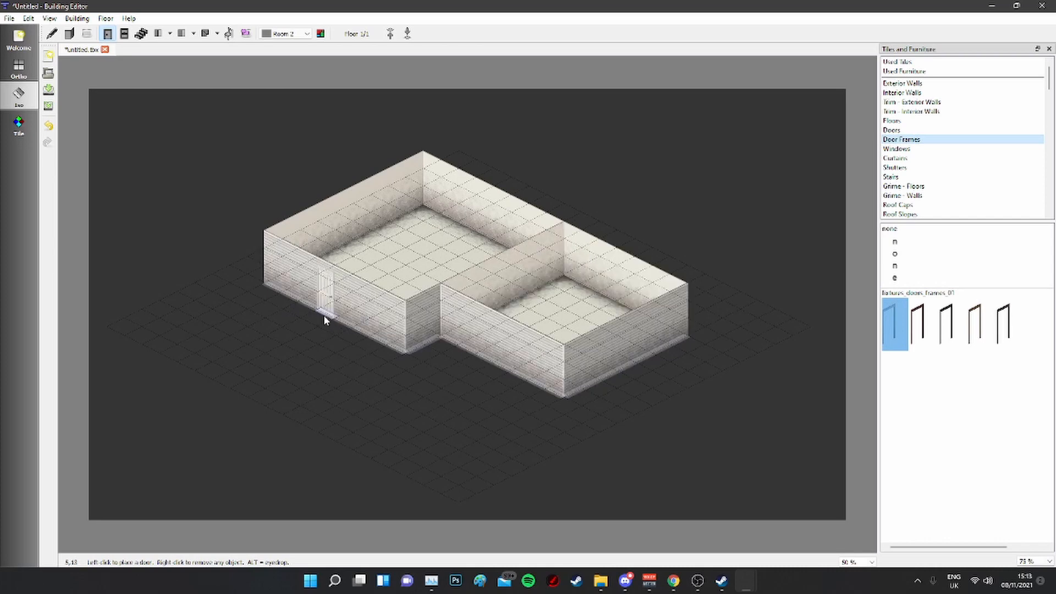
click(323, 315)
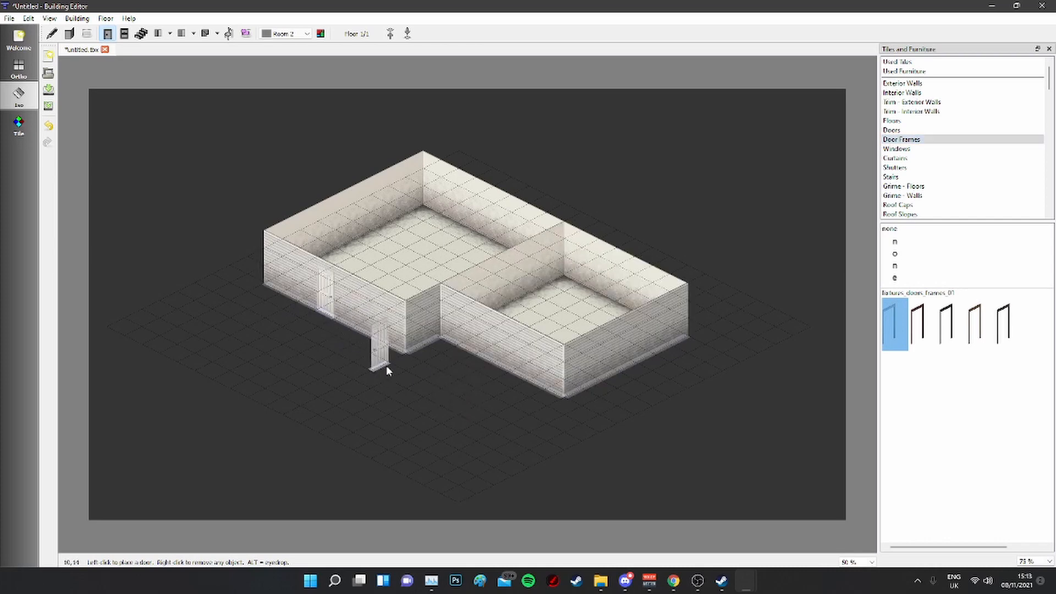
click(361, 334)
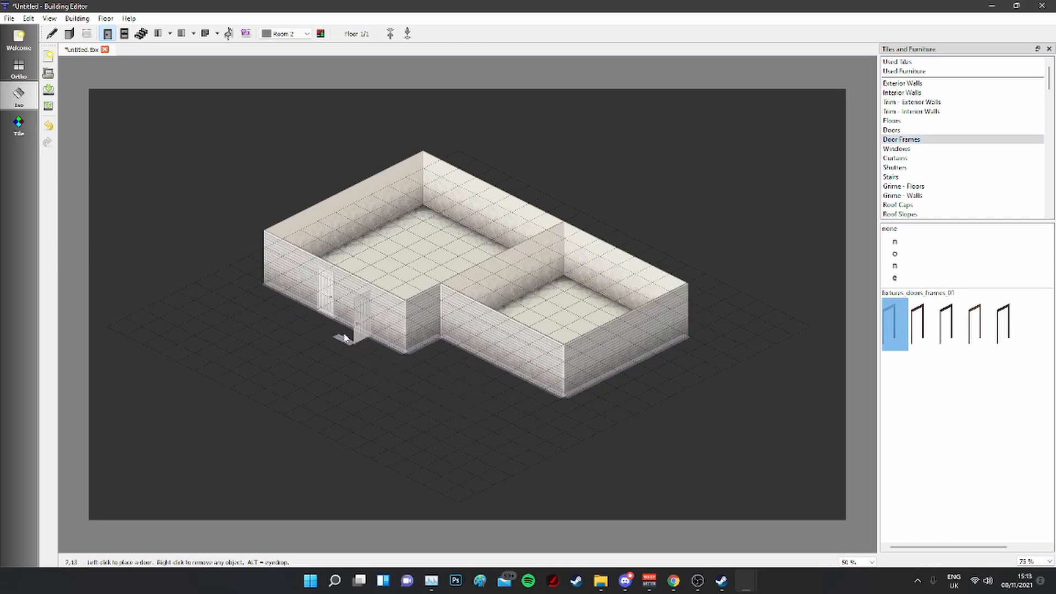
Step: Extend Room 1 by a one-tile strip along its west side and continue the exterior siding over the added front section
click(52, 34)
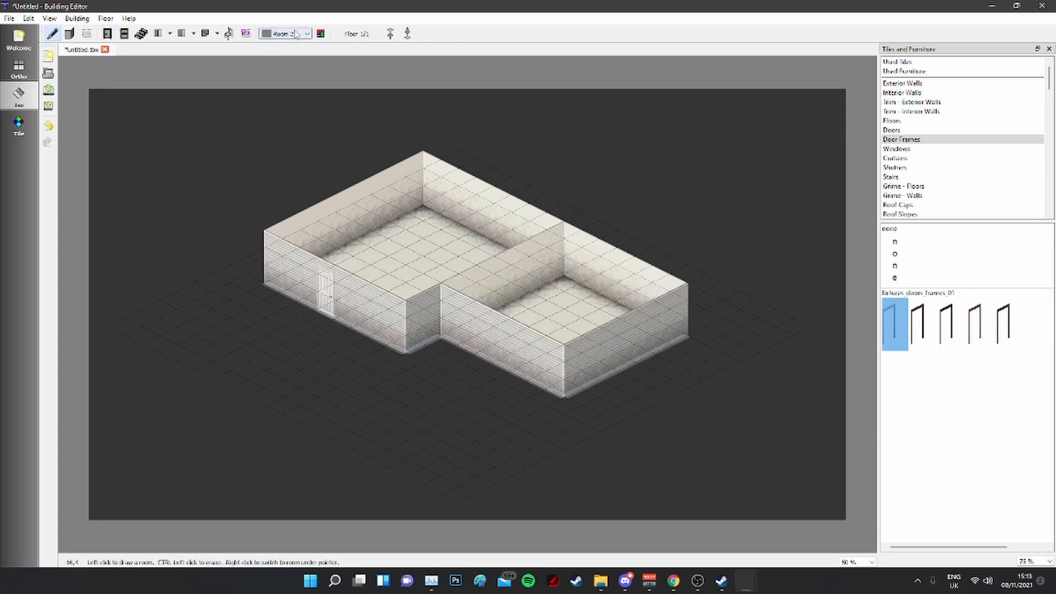
click(284, 34)
click(281, 43)
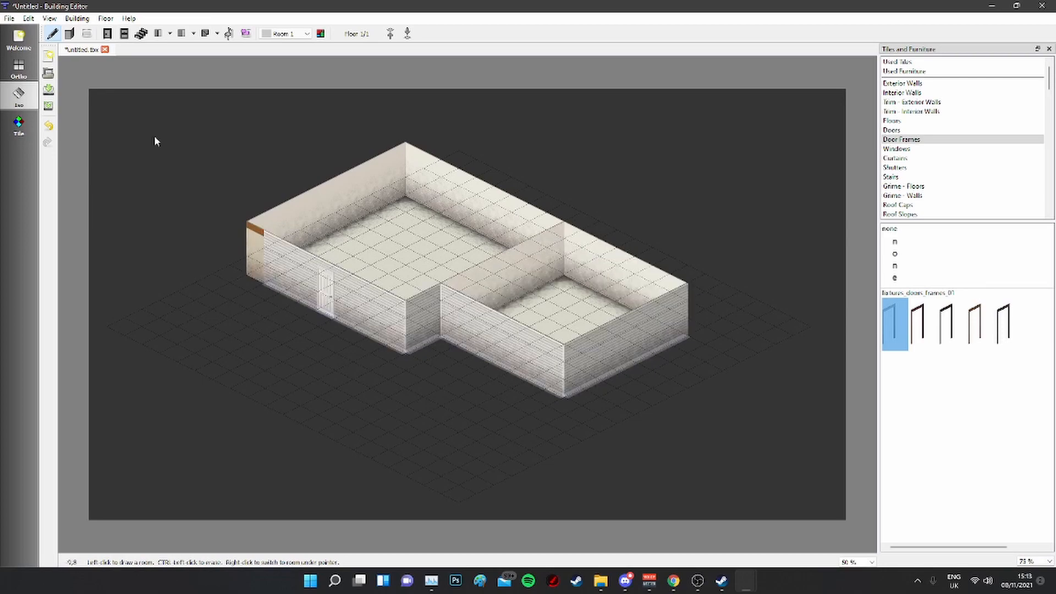
click(68, 34)
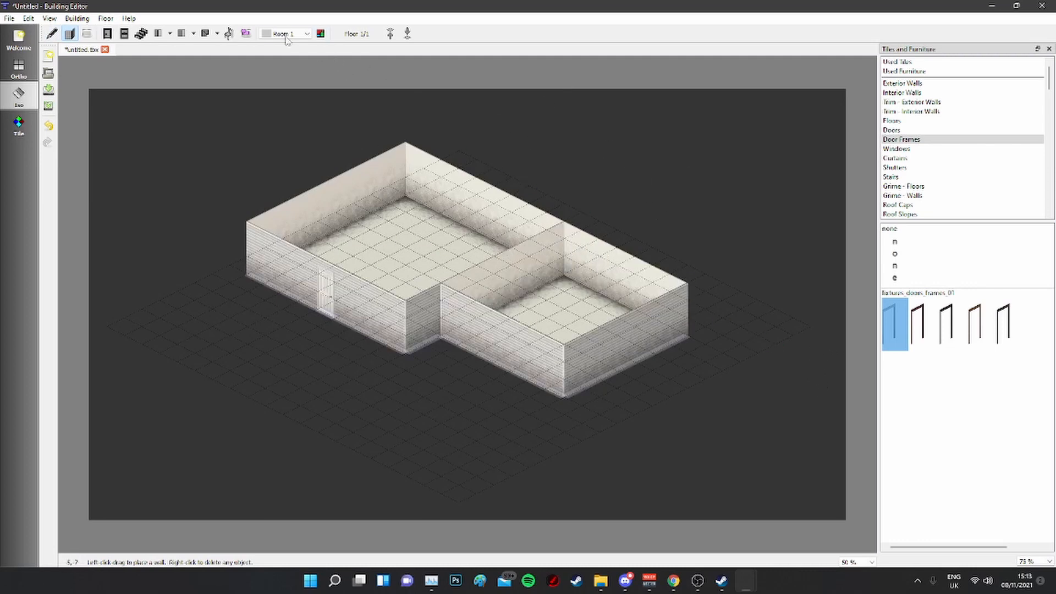
Step: Add a second floor to the building and accept the floor list
click(366, 37)
click(472, 326)
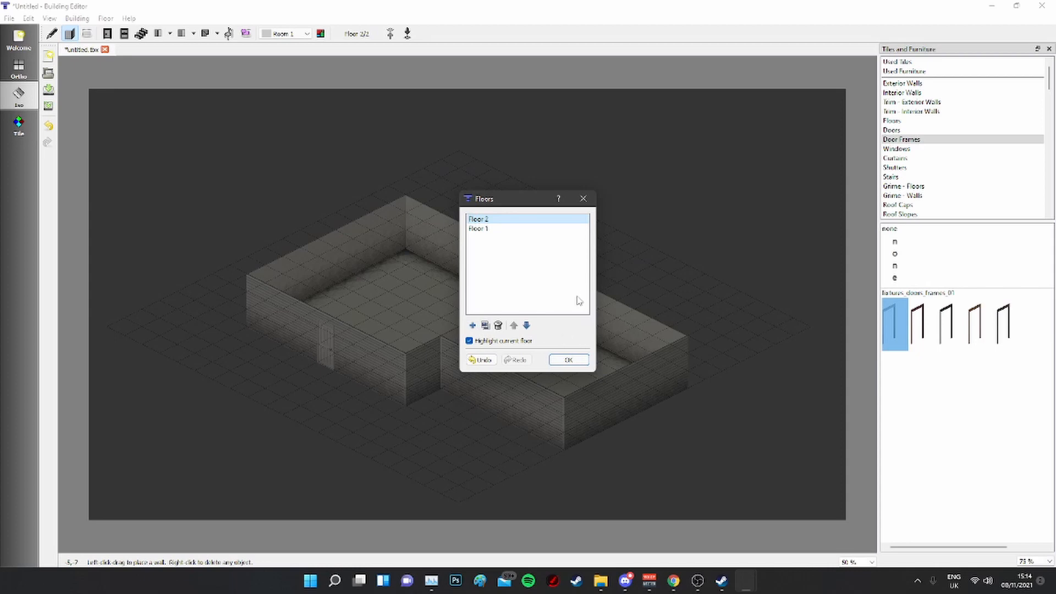
click(579, 361)
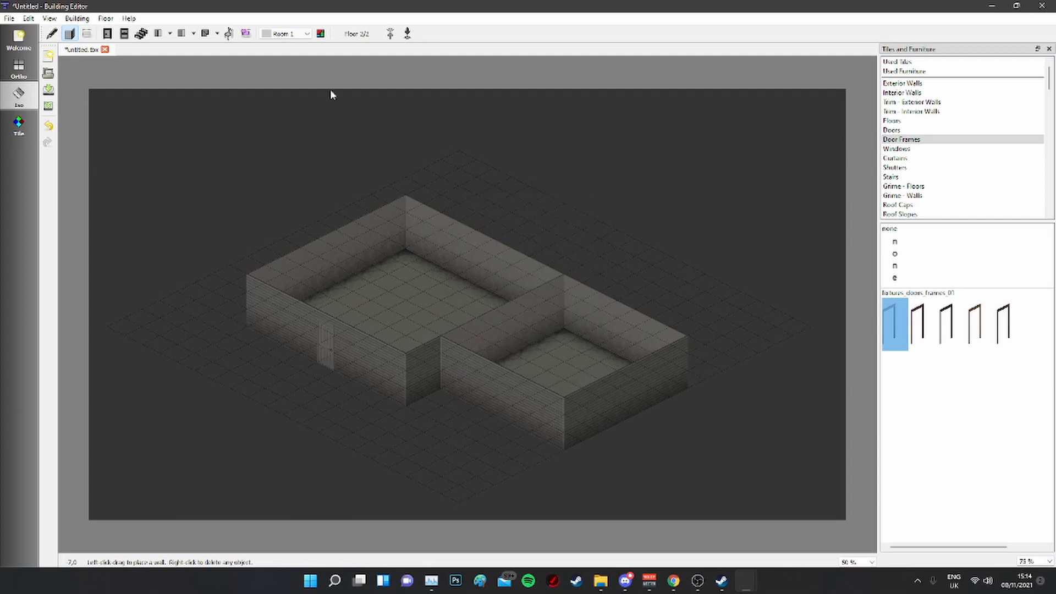
Step: Draw Room 1 on Floor 2 over the larger block, about 9 by 9 tiles, and clad its front outer walls with siding
click(53, 34)
mouse_move(405, 203)
mouse_down()
mouse_move(440, 306)
mouse_move(406, 349)
mouse_up()
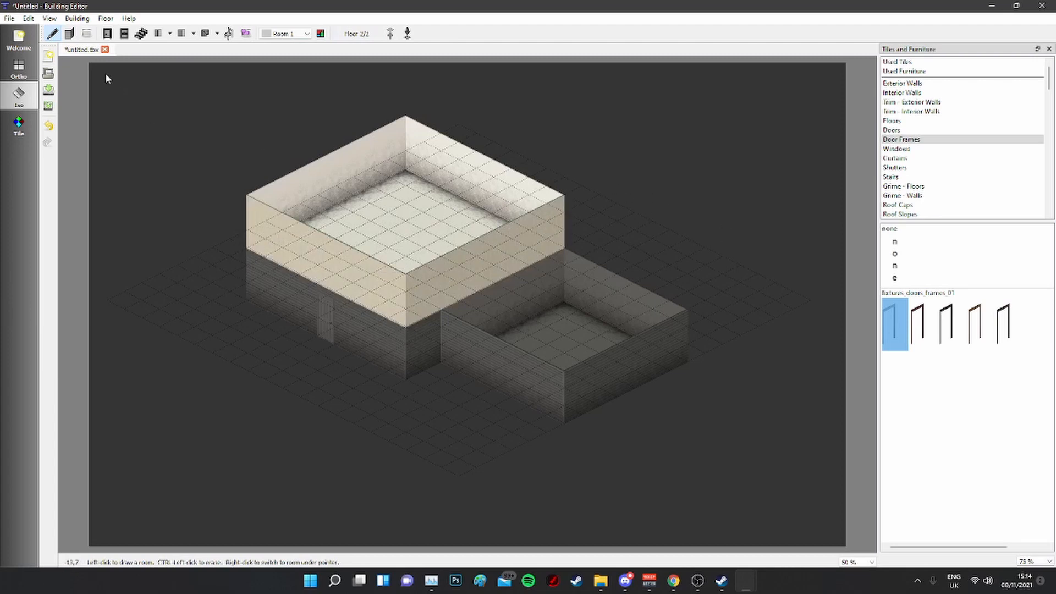
click(69, 34)
mouse_move(248, 247)
mouse_down()
mouse_move(382, 330)
mouse_move(582, 261)
mouse_up()
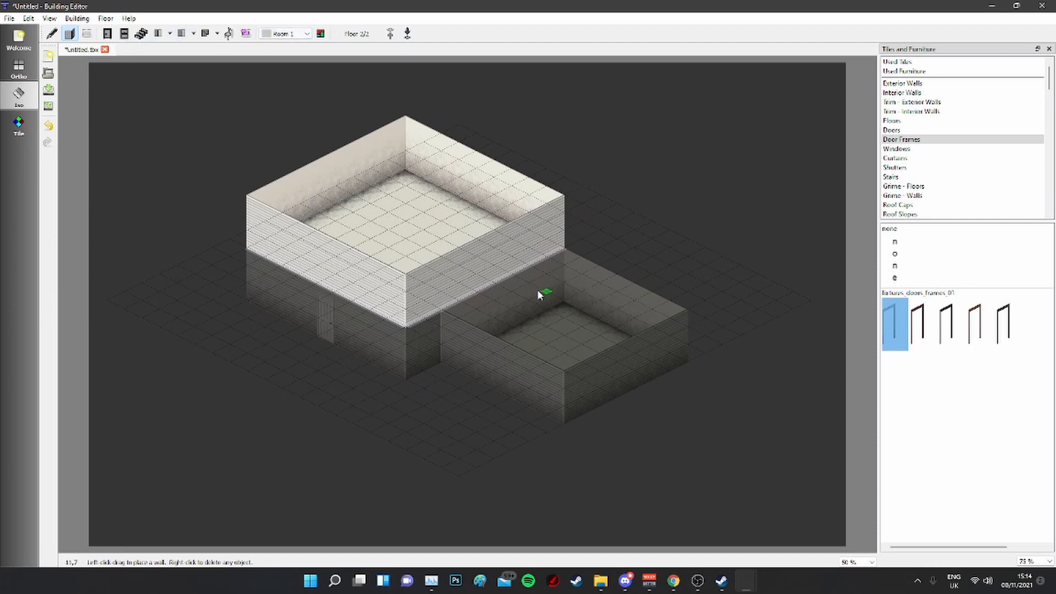
Step: Cover the smaller Room 2 wing with a Flat Top roof about 7 by 7 tiles, drawn on Floor 2
click(170, 33)
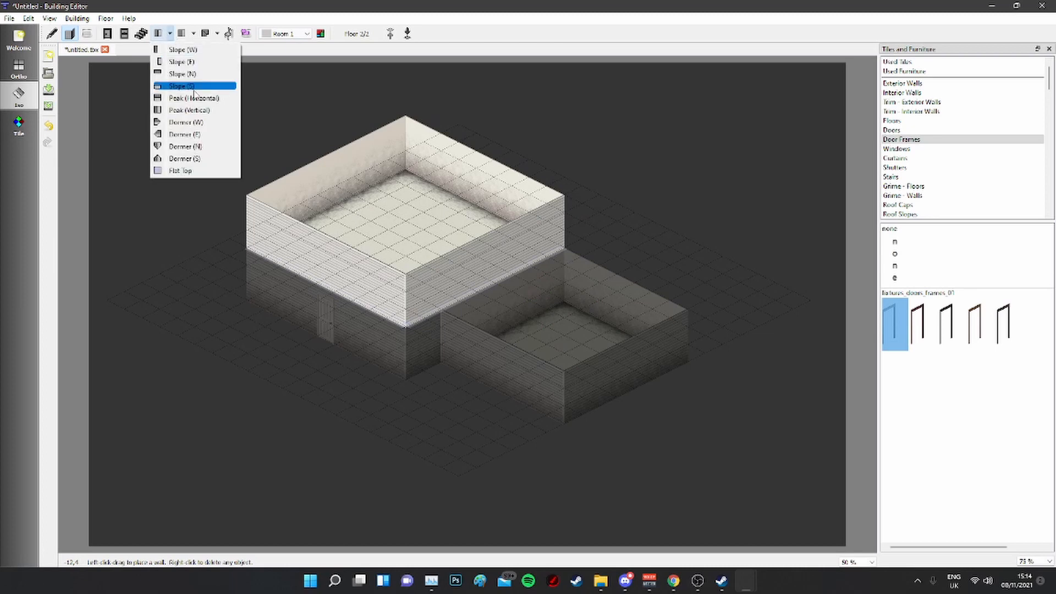
click(193, 171)
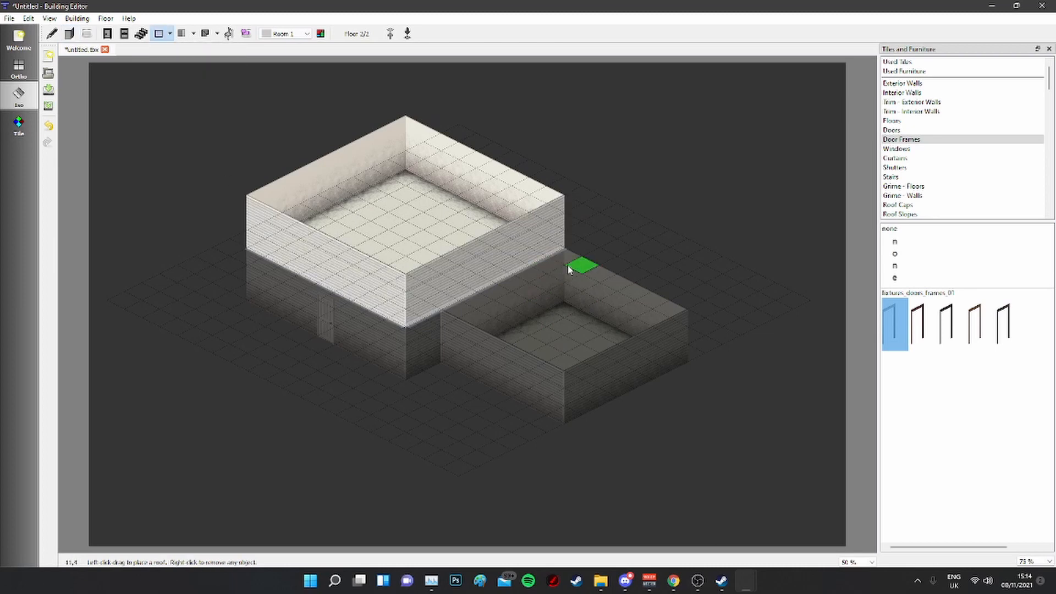
drag(566, 263, 565, 362)
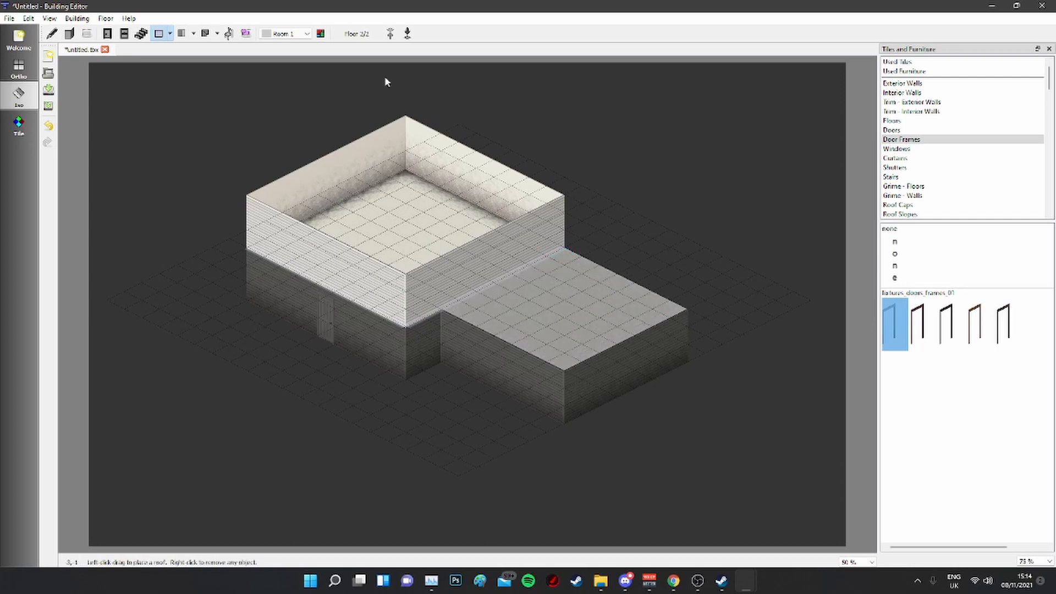
Step: Add a third floor and draw a flat roof about 9 by 9 tiles on it over the upper room
click(359, 33)
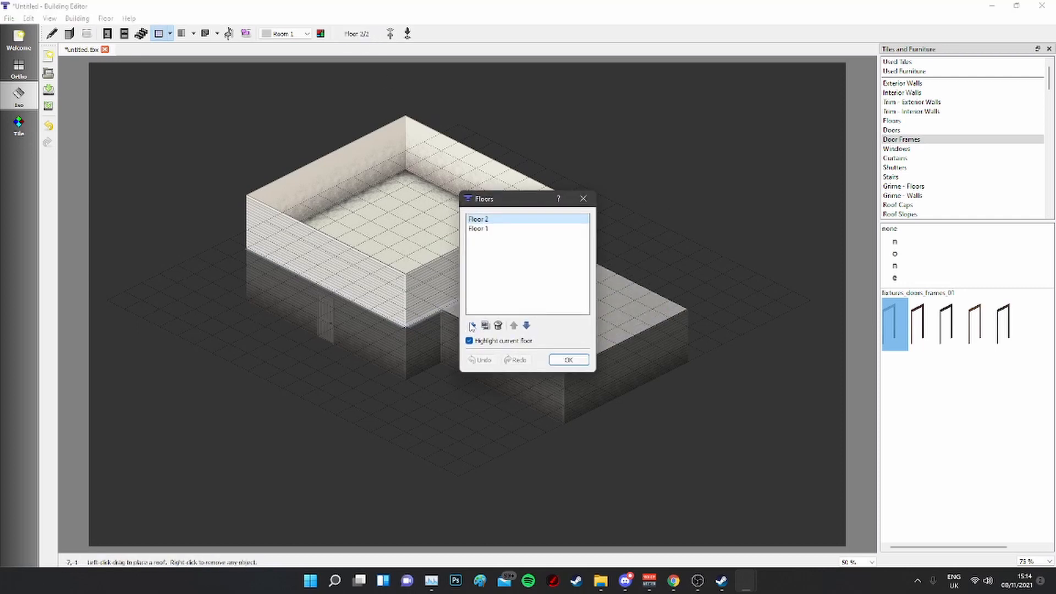
click(472, 326)
click(568, 360)
drag(402, 131, 412, 292)
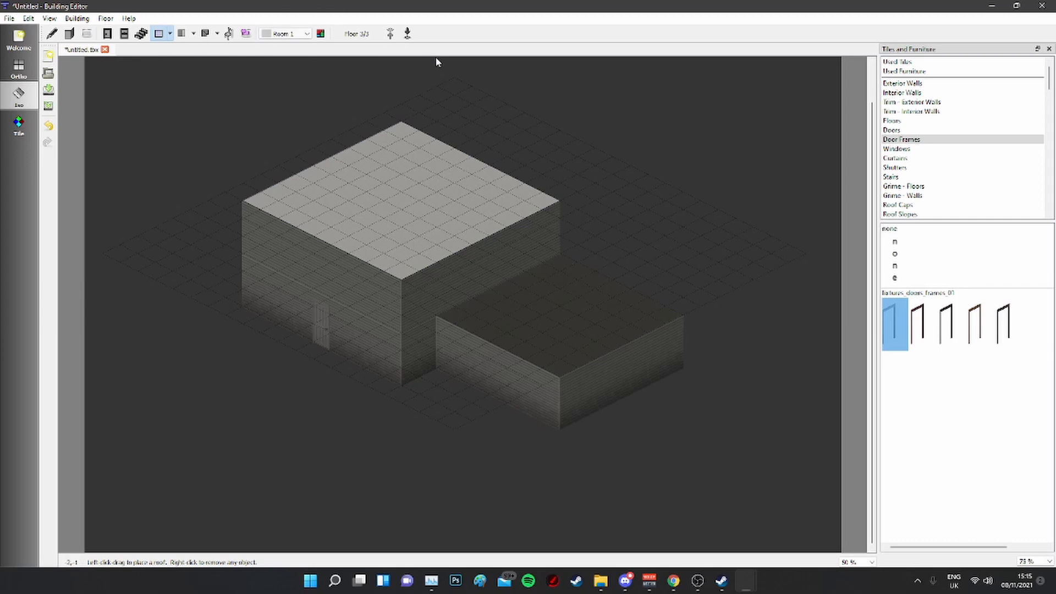
Step: Set up window placement with the second fixtures_windows_01 window, open white curtains and the first fixtures_windows_detailing_01 shutters
click(407, 34)
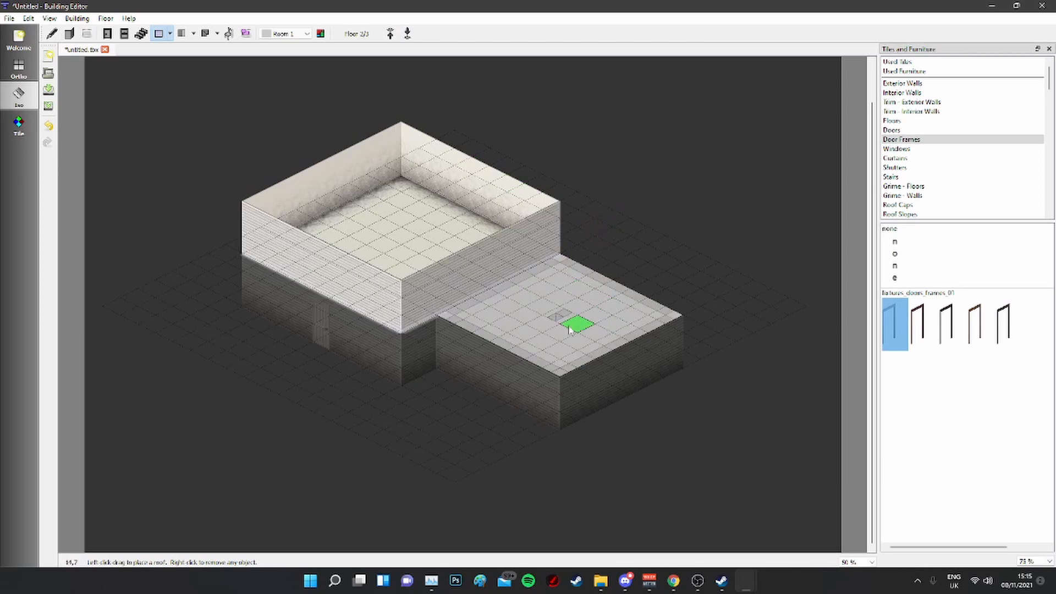
click(125, 35)
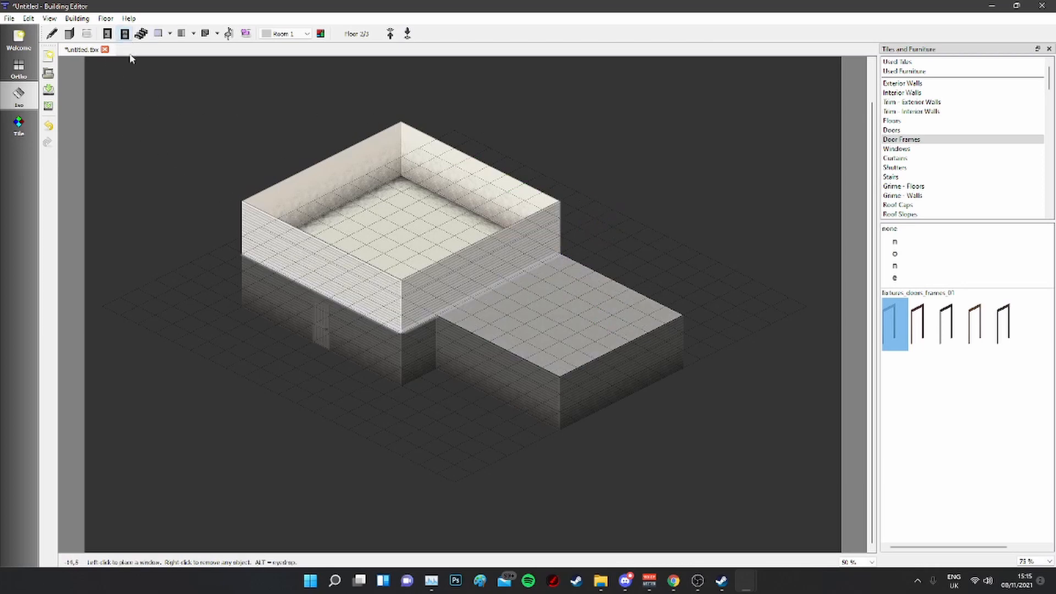
click(897, 149)
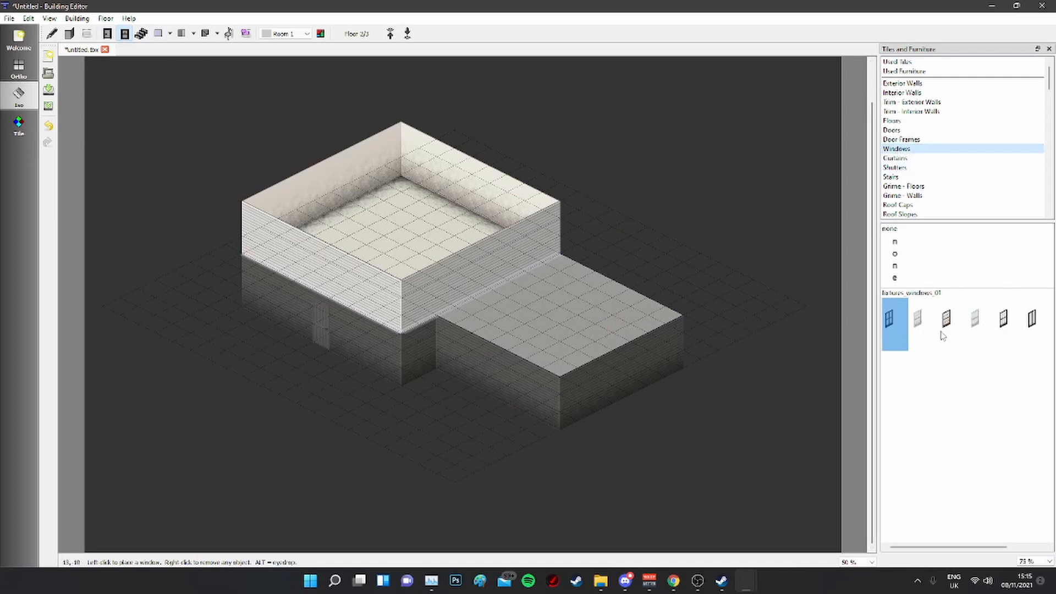
click(925, 321)
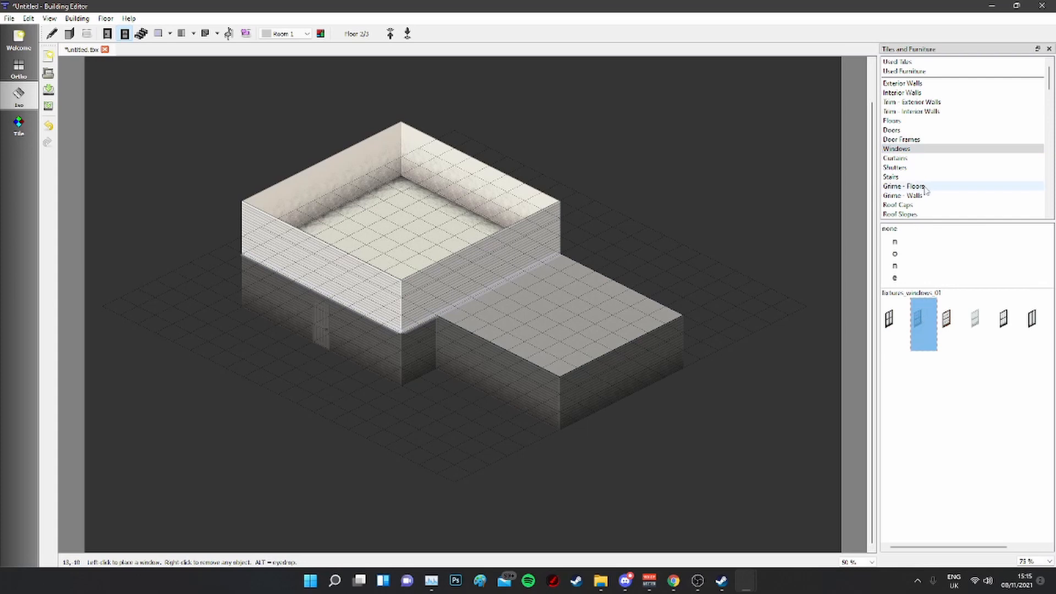
click(903, 160)
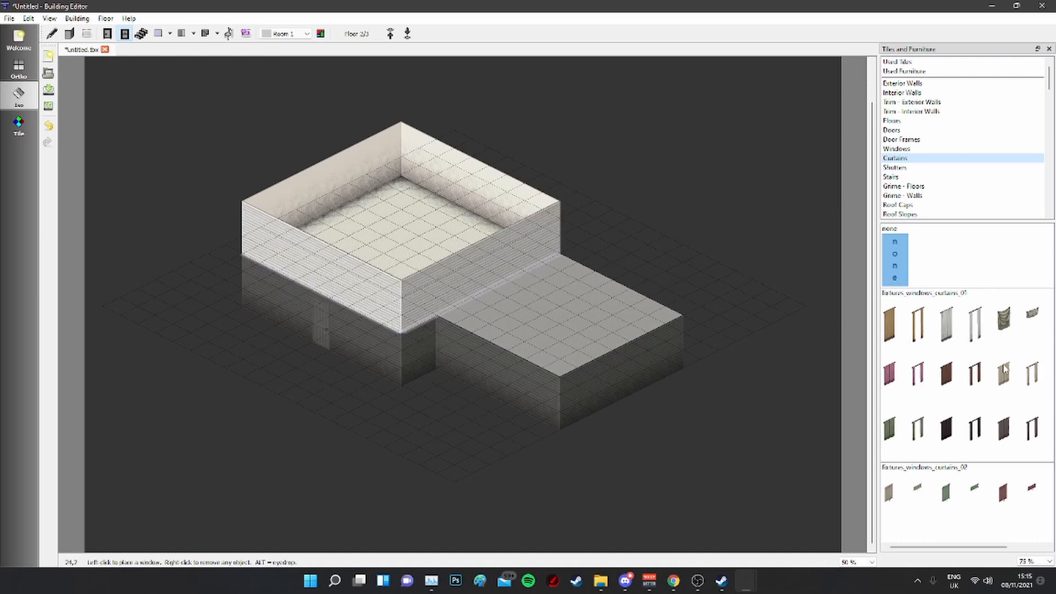
click(982, 330)
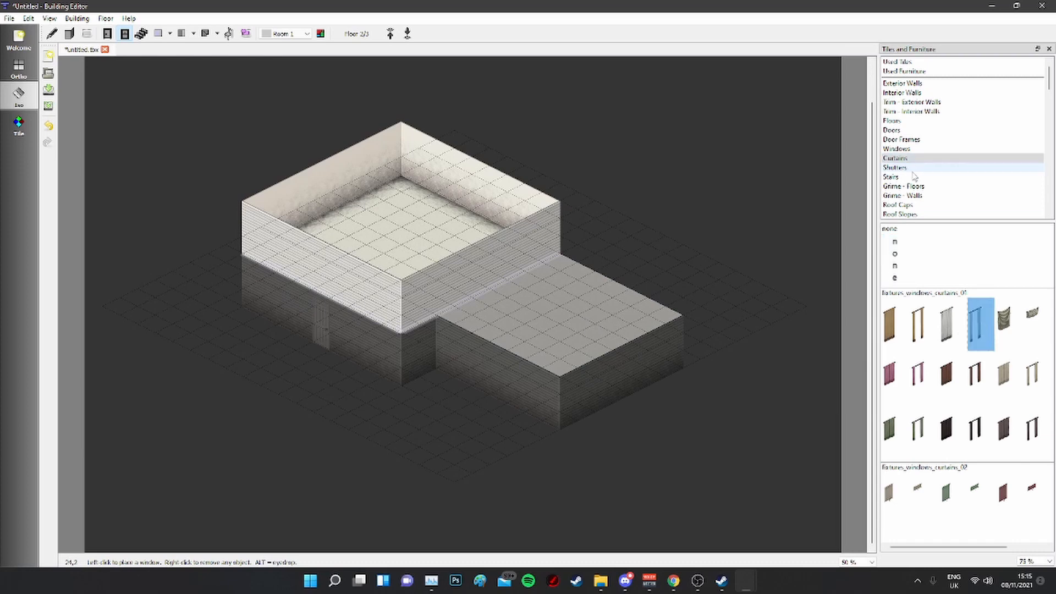
click(895, 167)
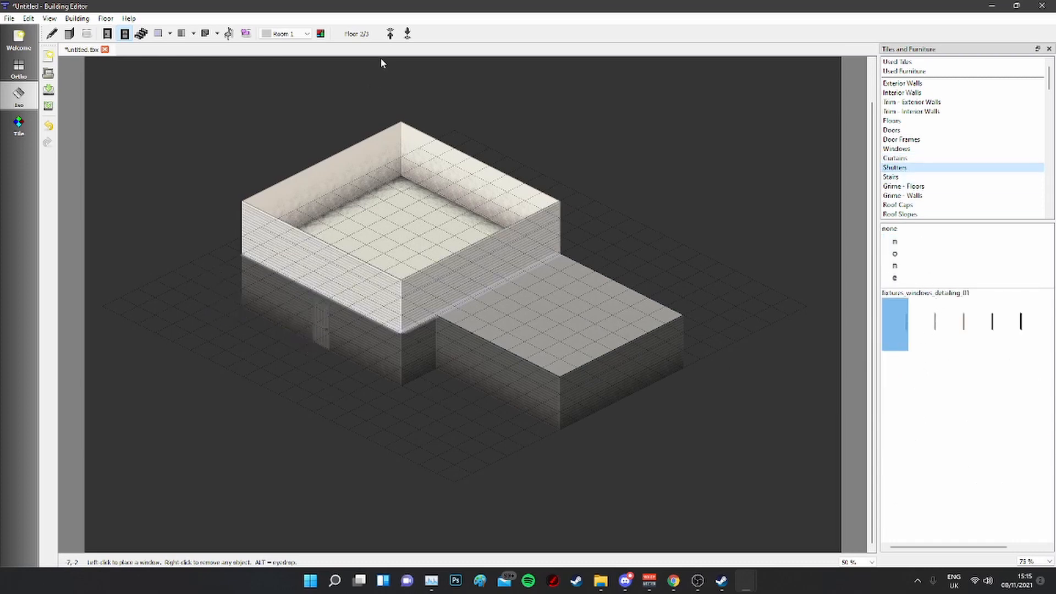
Step: Place shuttered windows on Floor 1's front walls, one each side of the door and two on the smaller wing
click(407, 33)
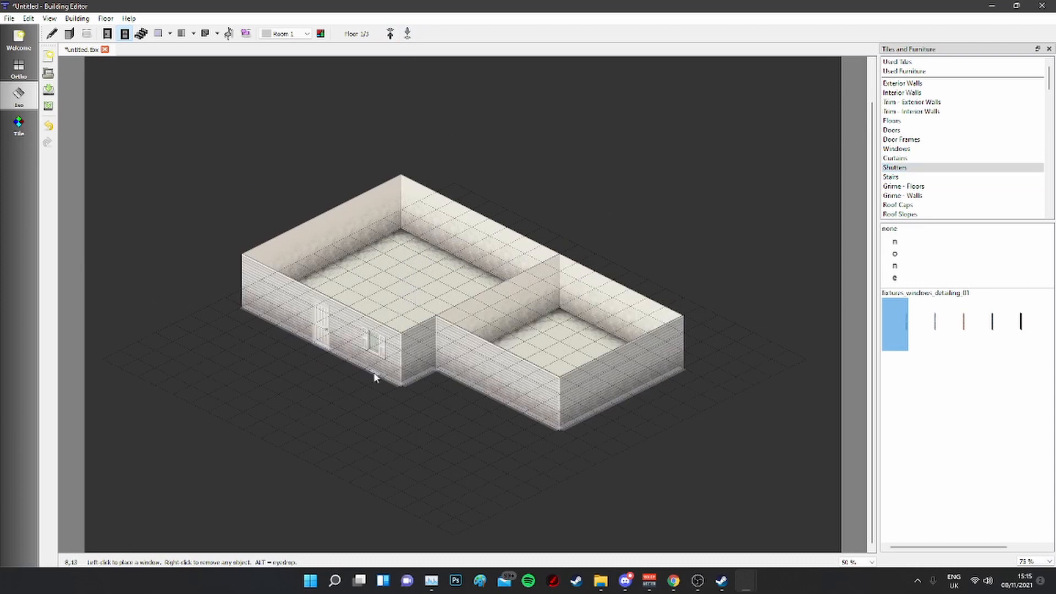
click(266, 323)
click(467, 384)
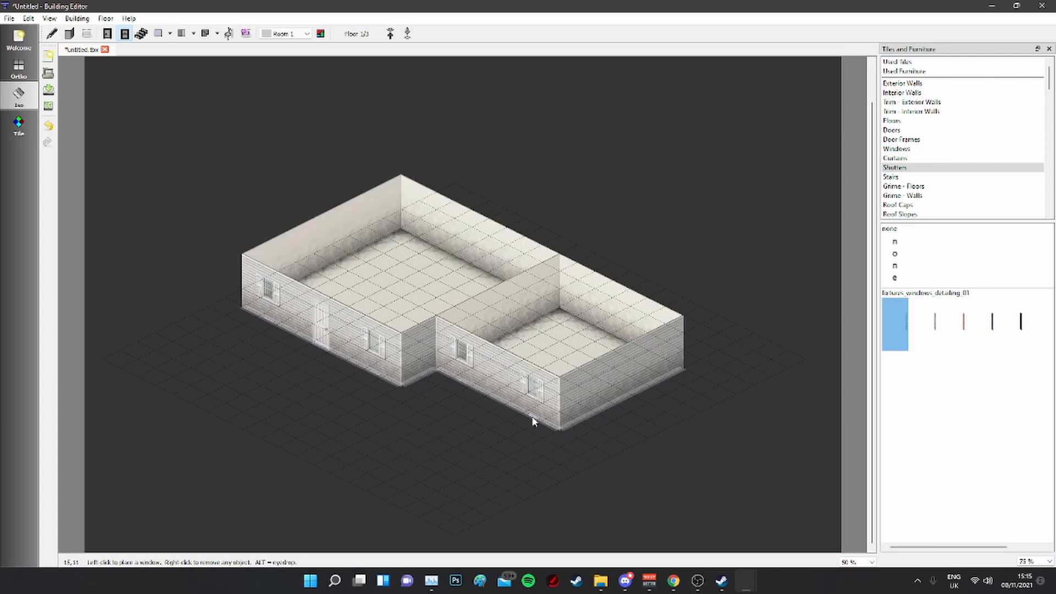
click(532, 422)
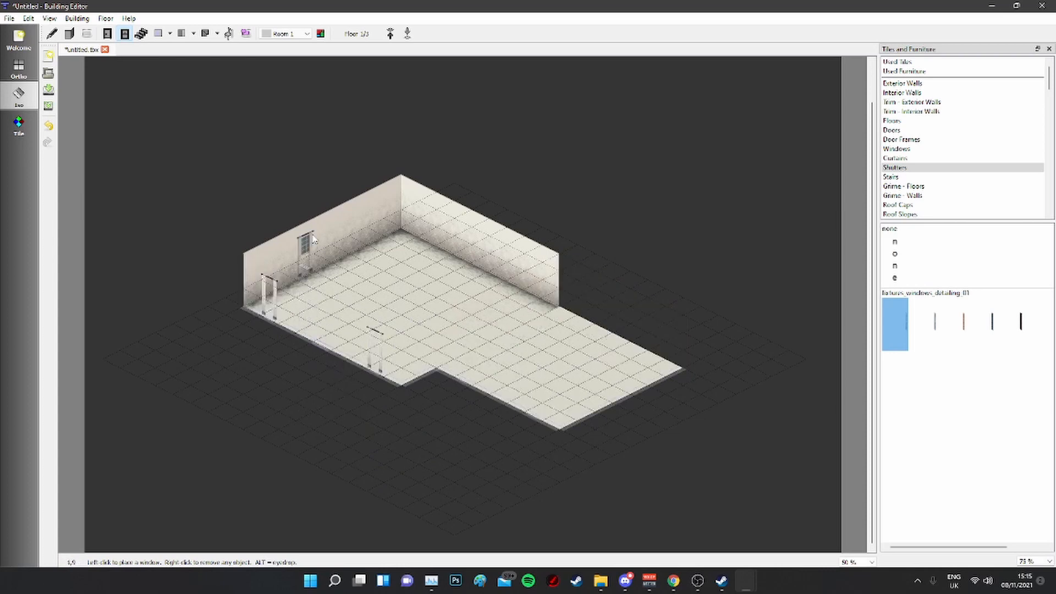
Step: Place two windows without shutters on Floor 2's front wall, above the ground-floor windows beside the door
click(390, 33)
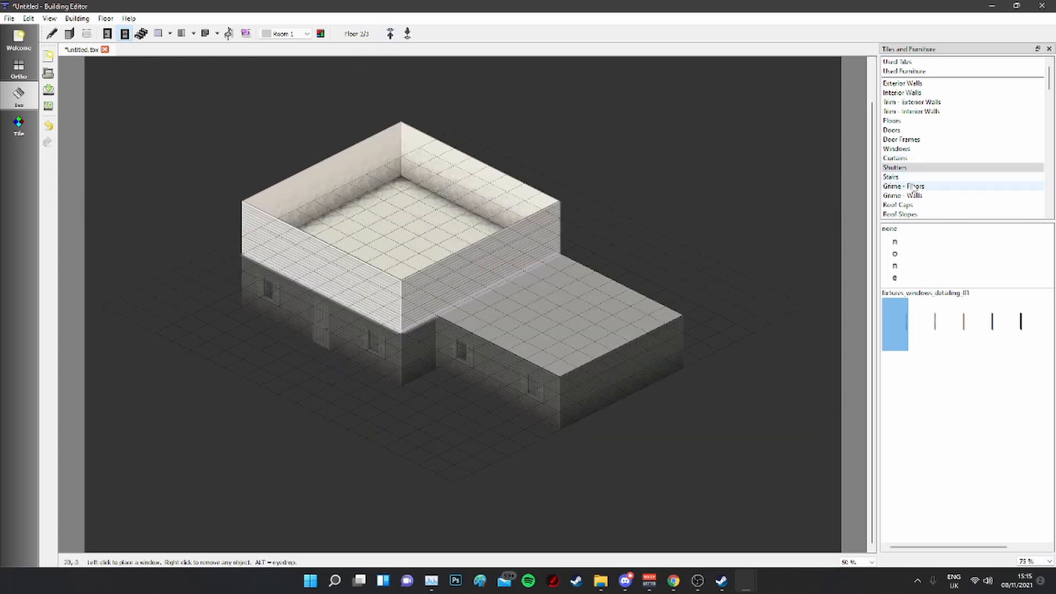
click(895, 267)
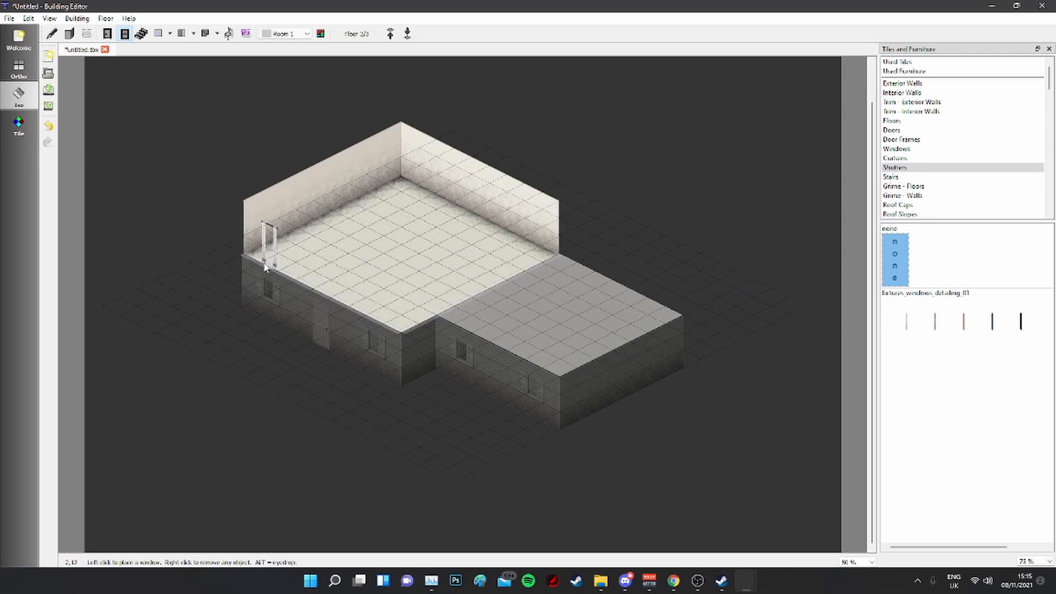
click(265, 268)
click(380, 322)
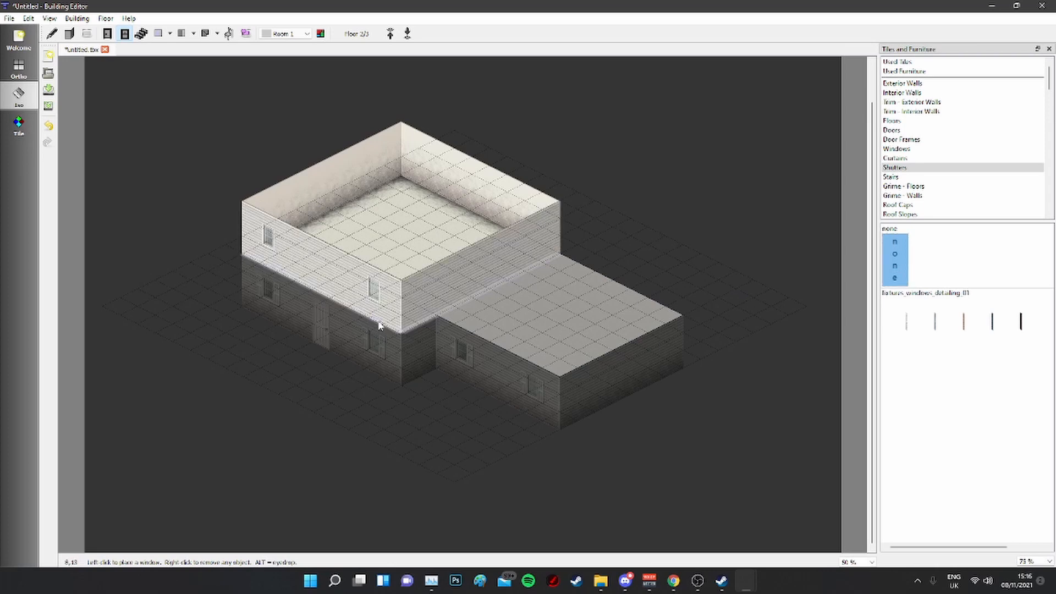
Step: Place the light-wood fixtures_stairs_01 stairs on Floor 1 along the larger room's back wall and check their opening on Floor 2
click(390, 33)
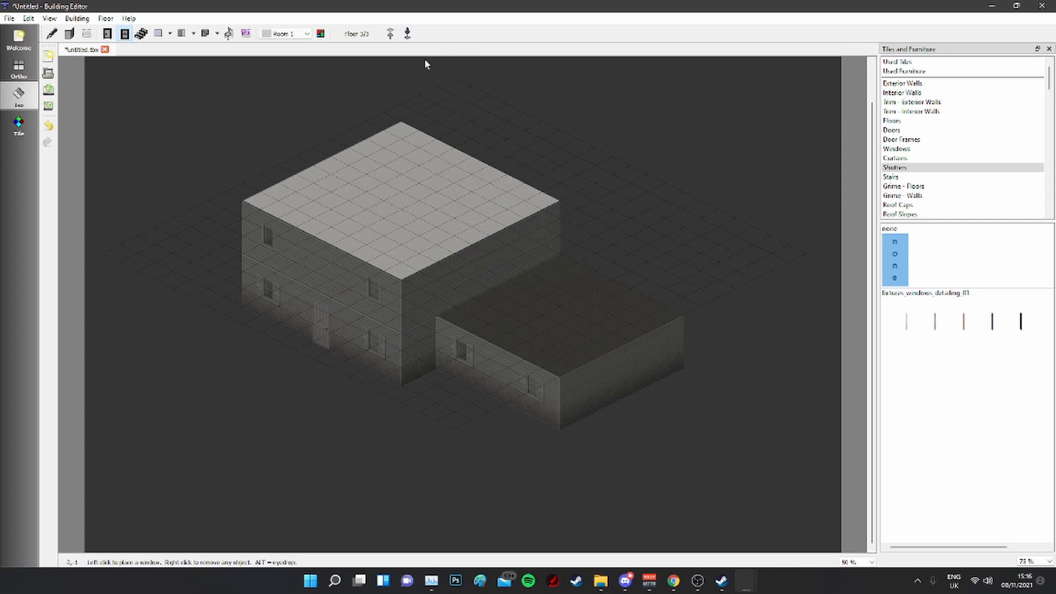
click(407, 33)
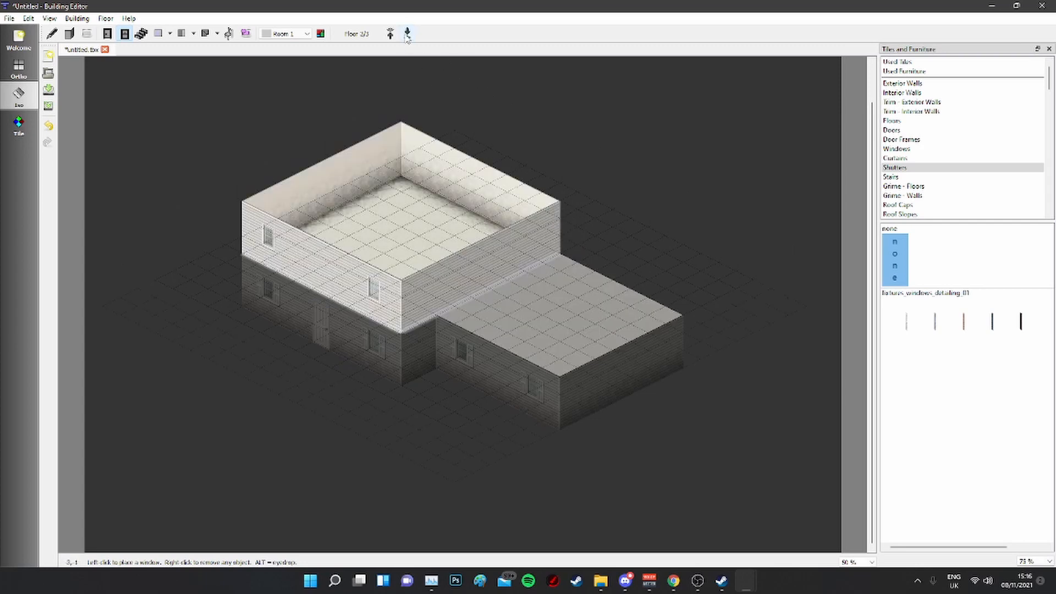
click(407, 33)
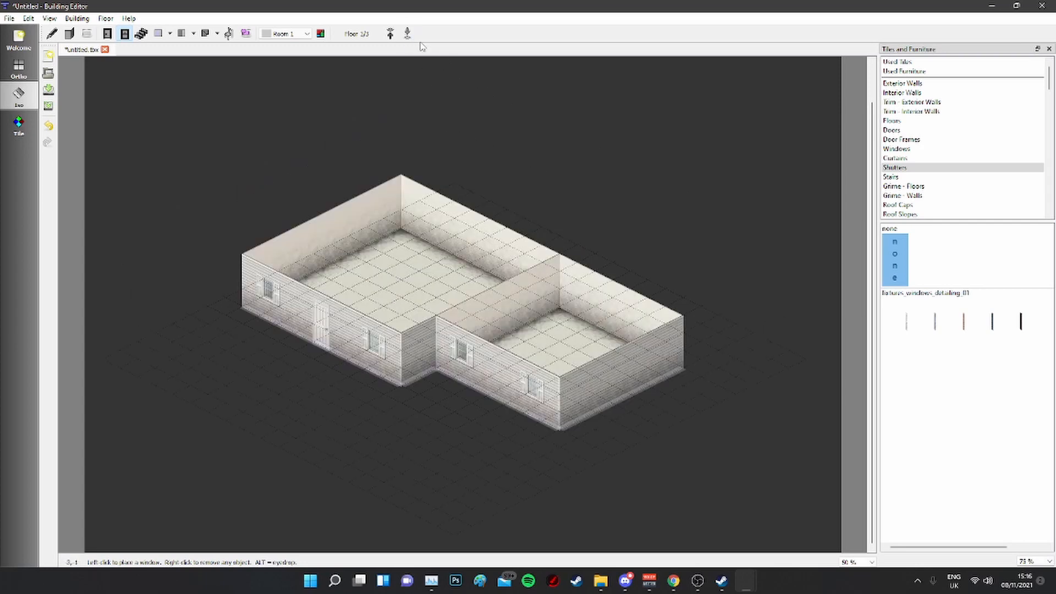
click(141, 33)
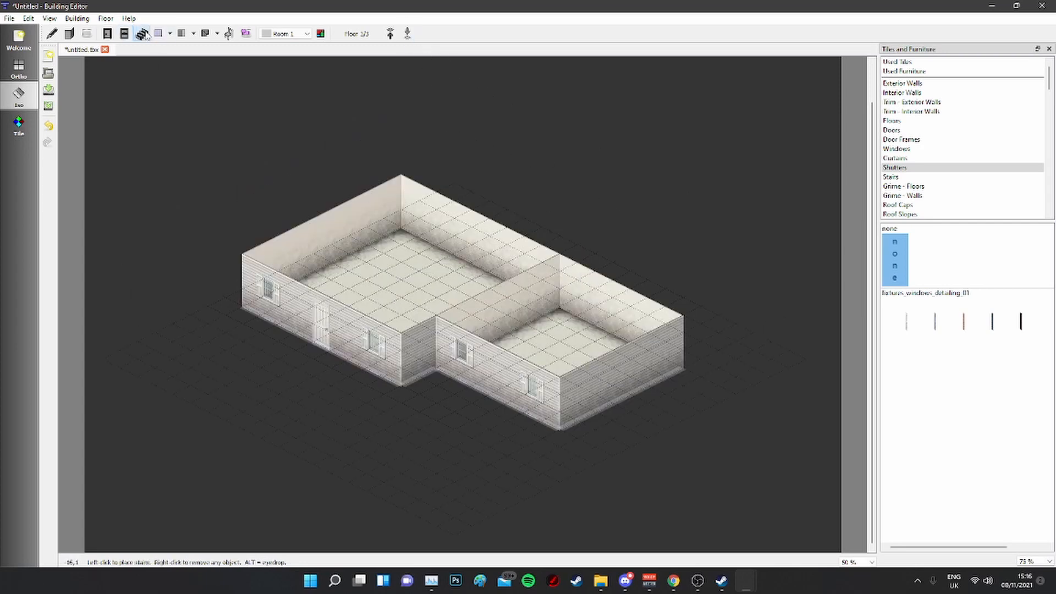
click(903, 177)
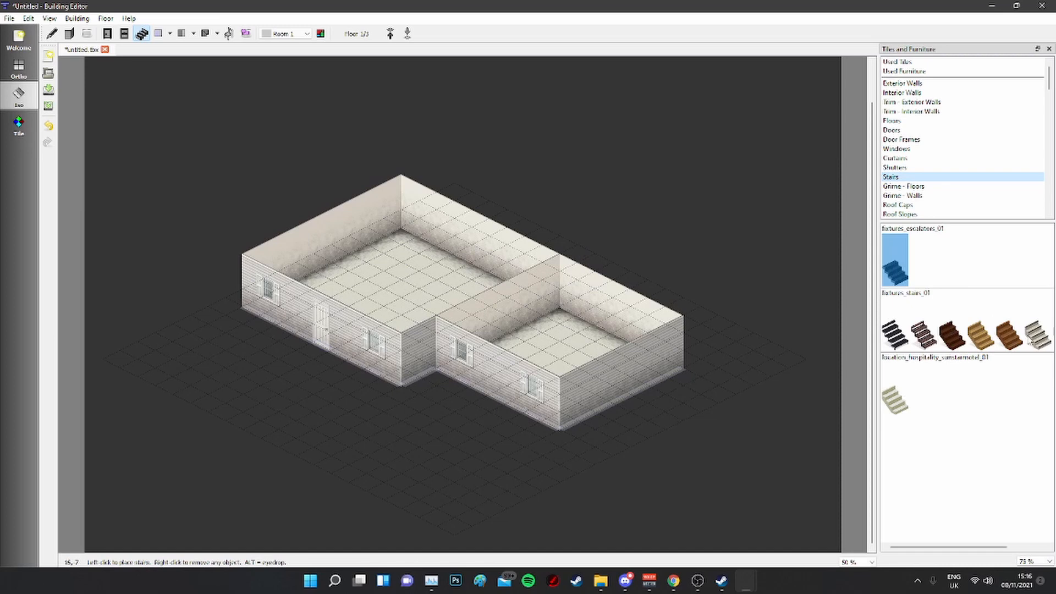
click(977, 341)
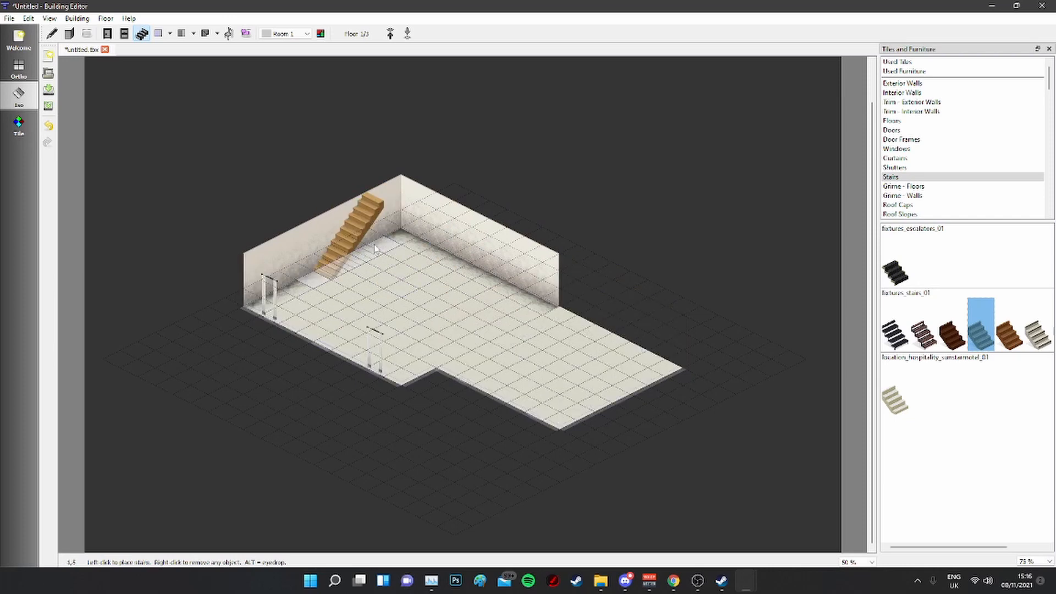
click(440, 254)
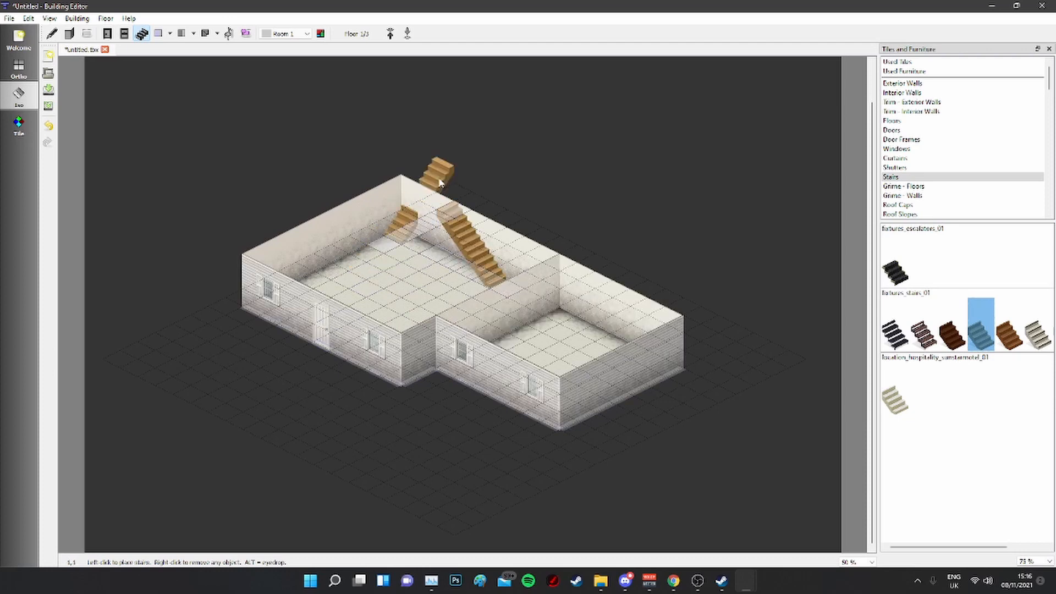
click(391, 33)
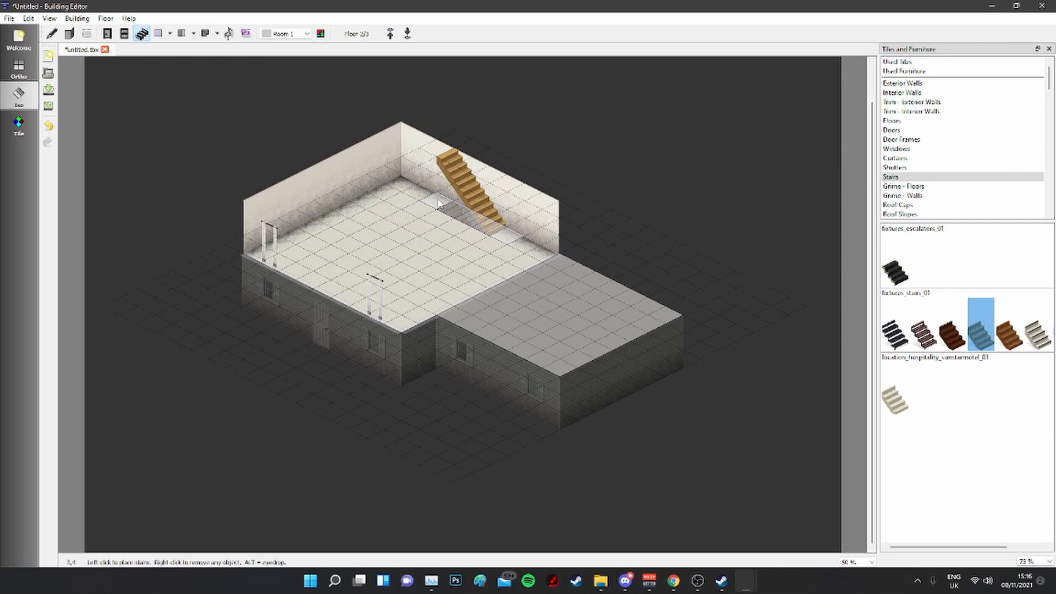
click(438, 205)
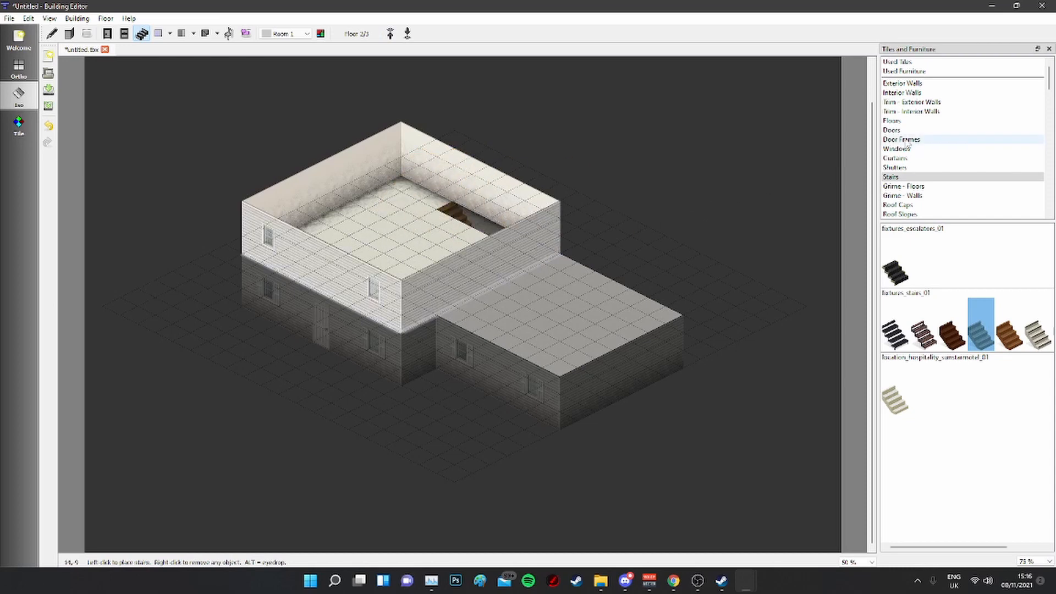
Step: Choose the second fixtures_doors_01 door, the plain brown one, and activate door placement
click(892, 130)
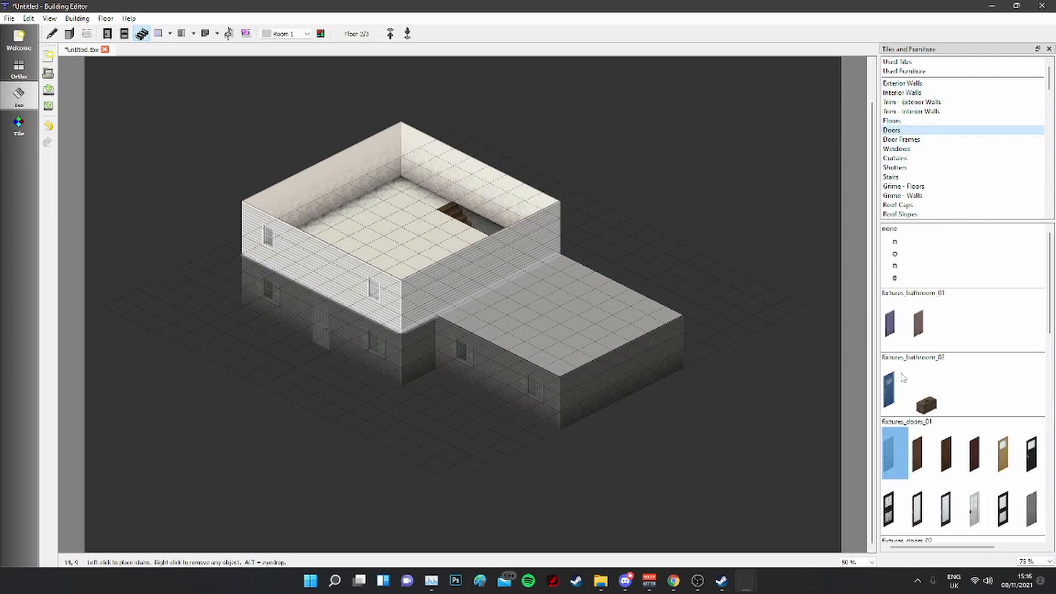
click(924, 452)
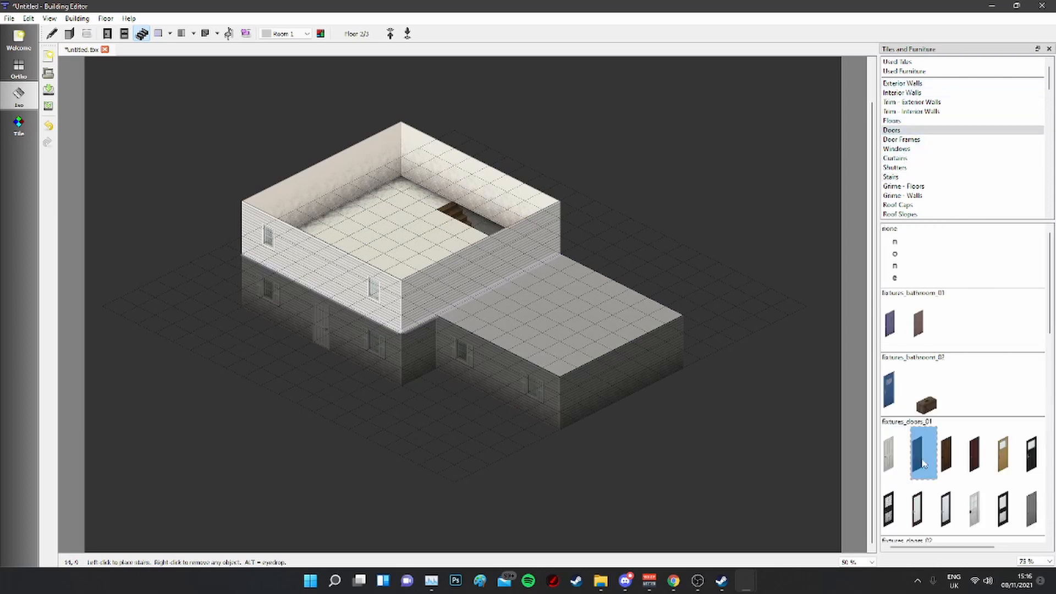
click(107, 34)
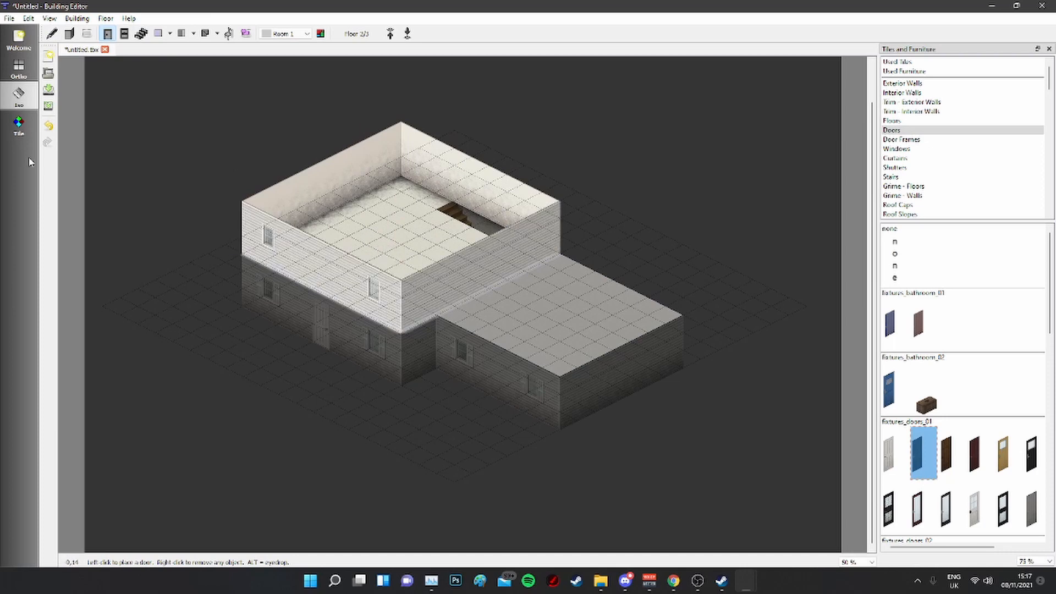
Step: Switch to room drawing and add two new rooms to the building's room list
click(52, 34)
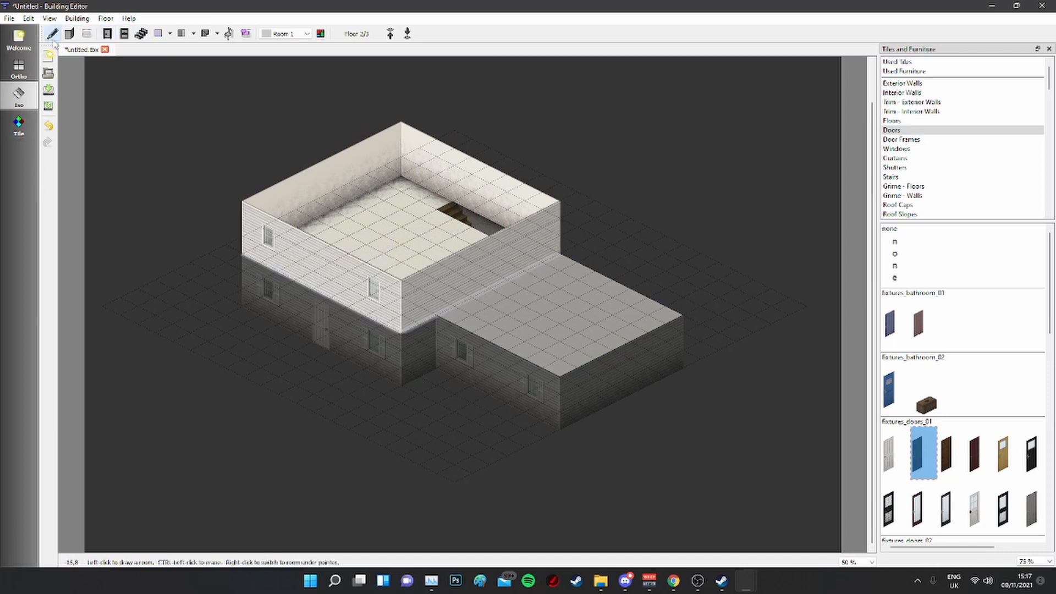
click(320, 33)
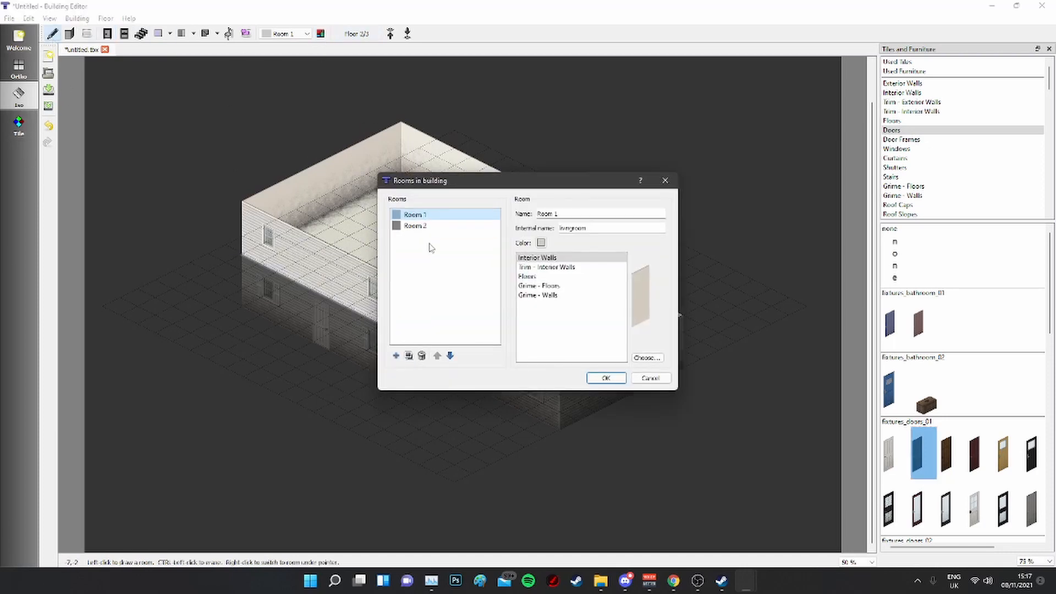
click(416, 226)
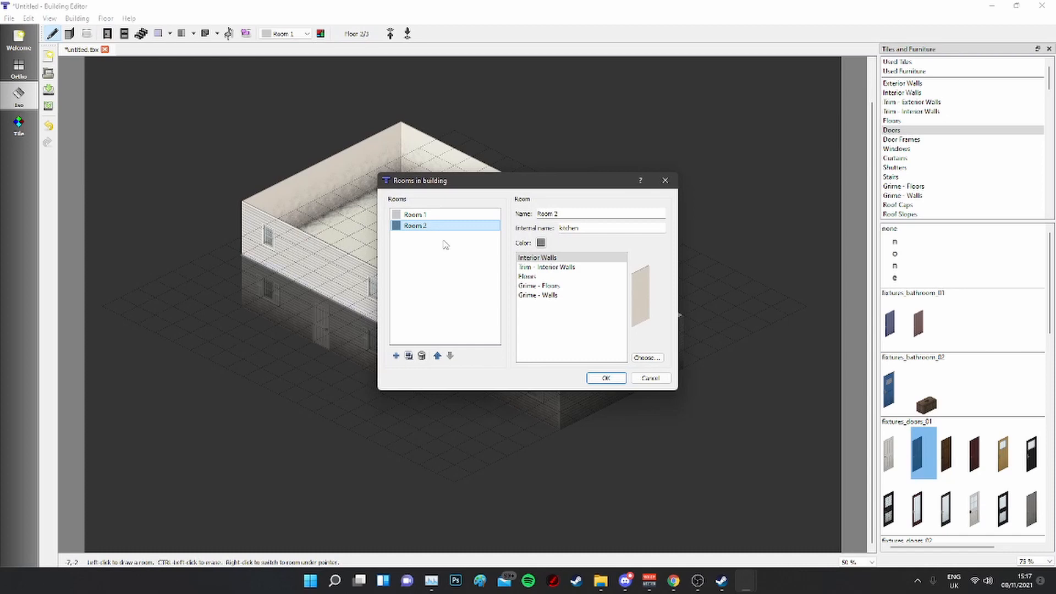
click(396, 355)
click(396, 356)
Step: Rename the new red room to Room 3 and the new green room to Room 4
click(415, 236)
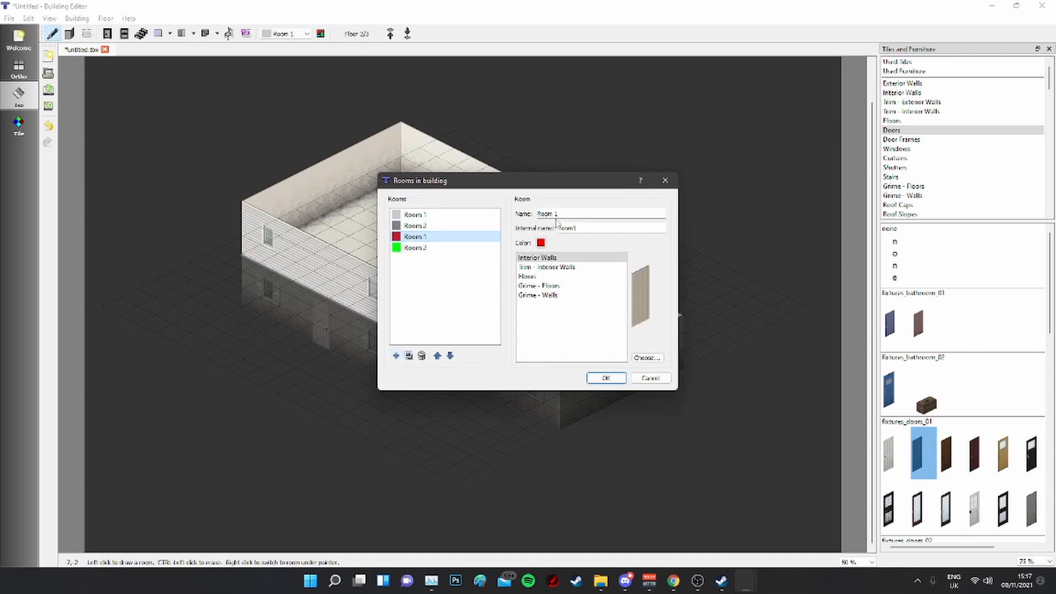
click(567, 213)
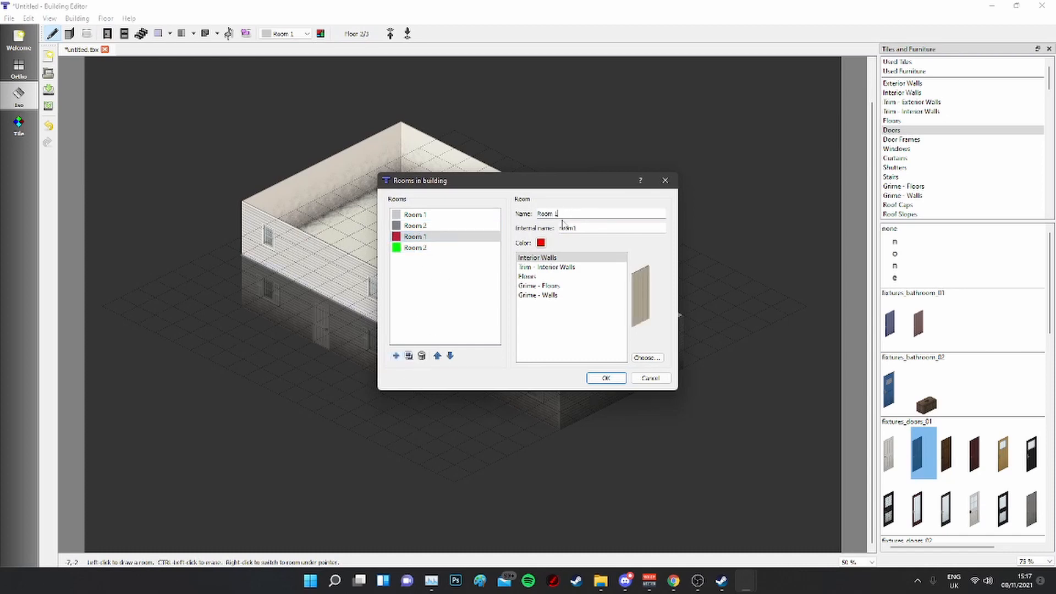
key(BackSpace)
text(3)
click(435, 247)
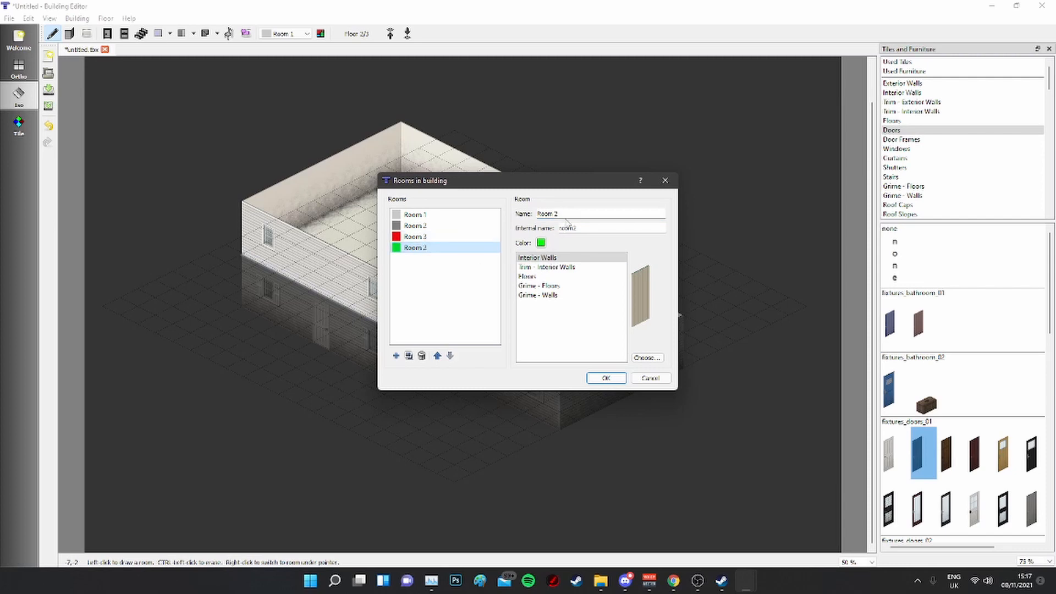
click(567, 213)
key(BackSpace)
text(4)
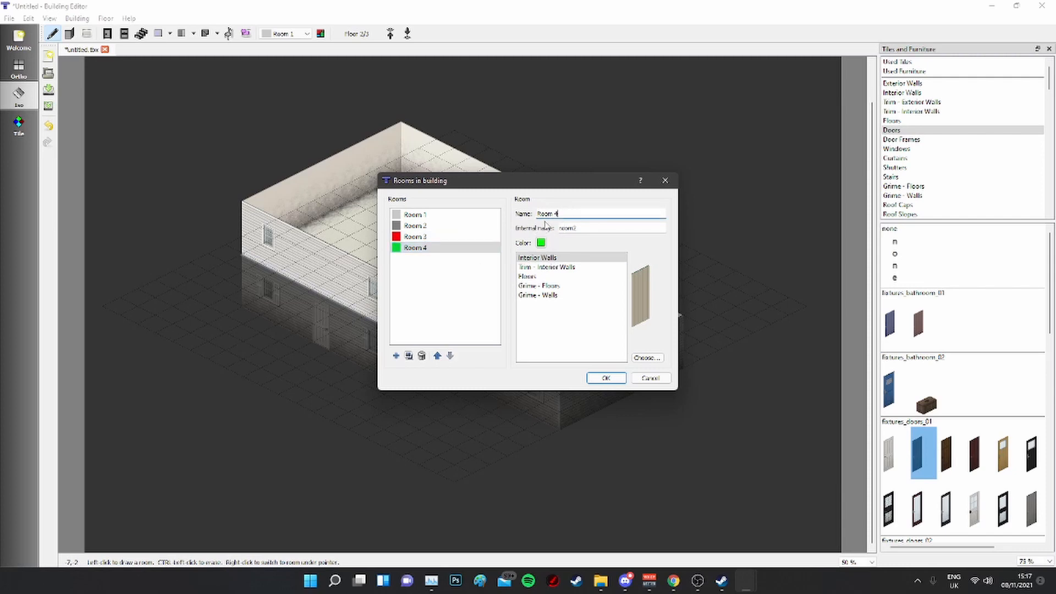
Step: Set Room 3's internal name to bedroom
click(407, 237)
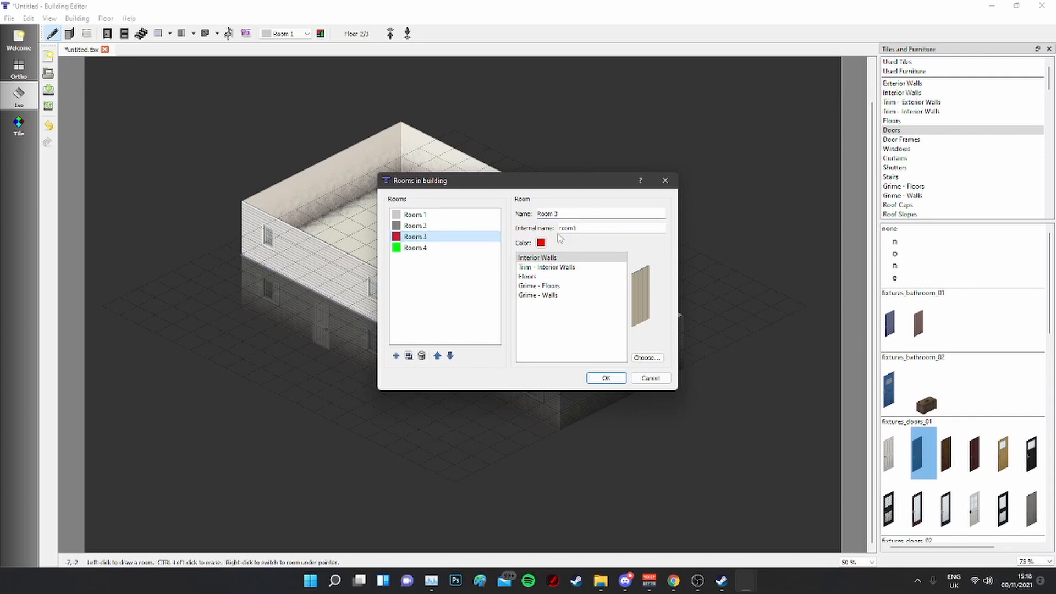
drag(579, 229, 547, 233)
text(be)
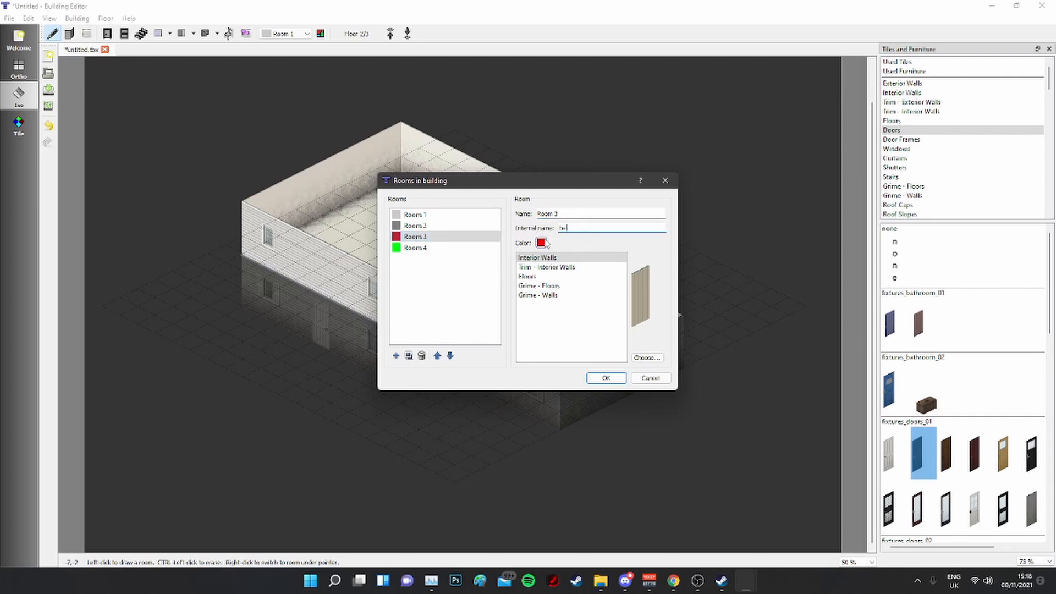
text(droom)
Step: Set Room 4's internal name to bedroom and compare its settings with Room 3's
click(467, 248)
drag(576, 229, 535, 225)
key(BackSpace)
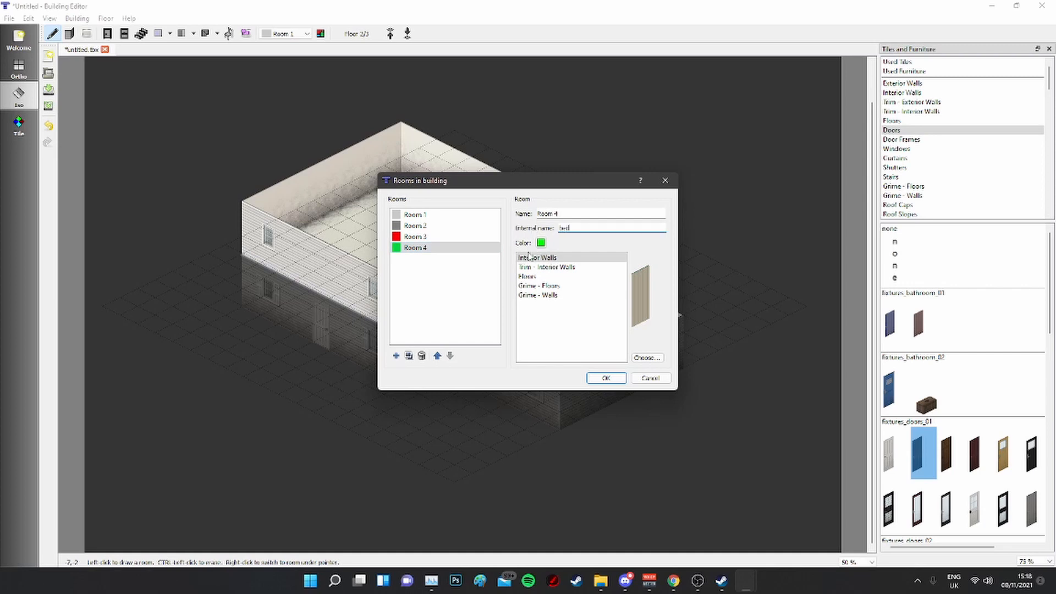
text(bedroom)
click(418, 237)
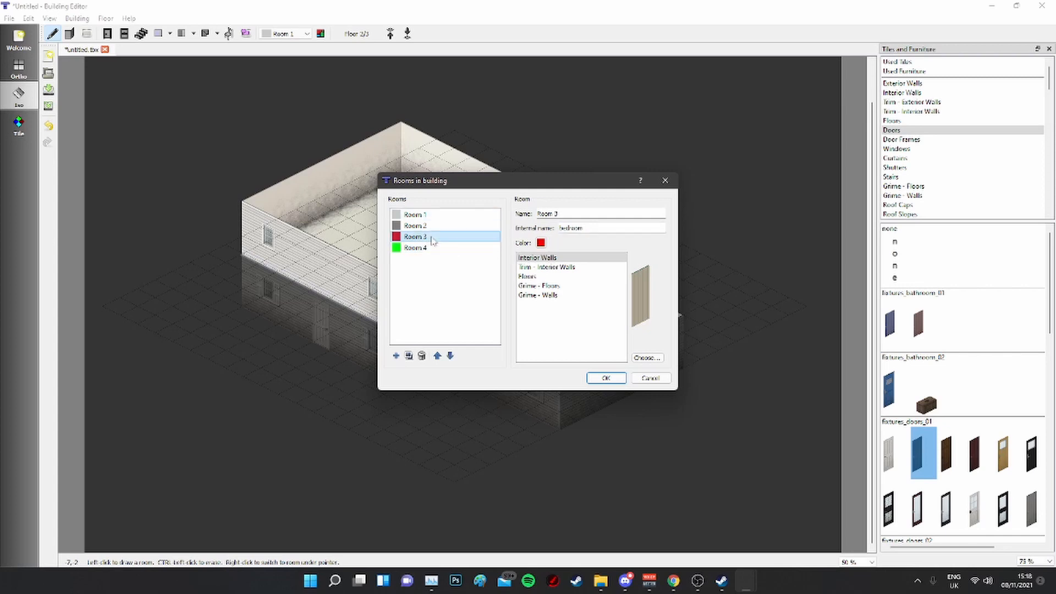
click(468, 248)
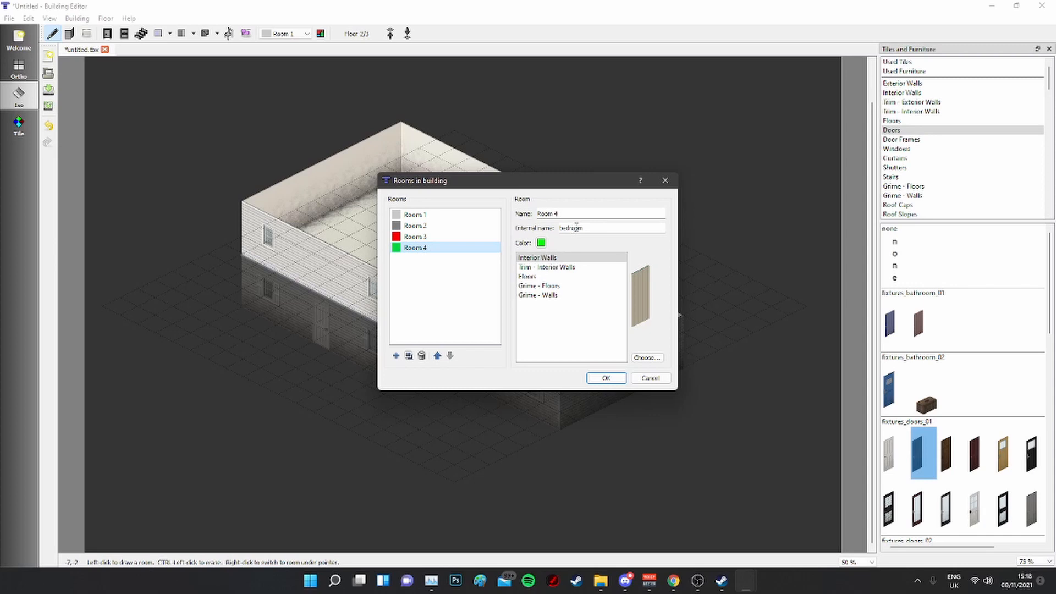
click(424, 238)
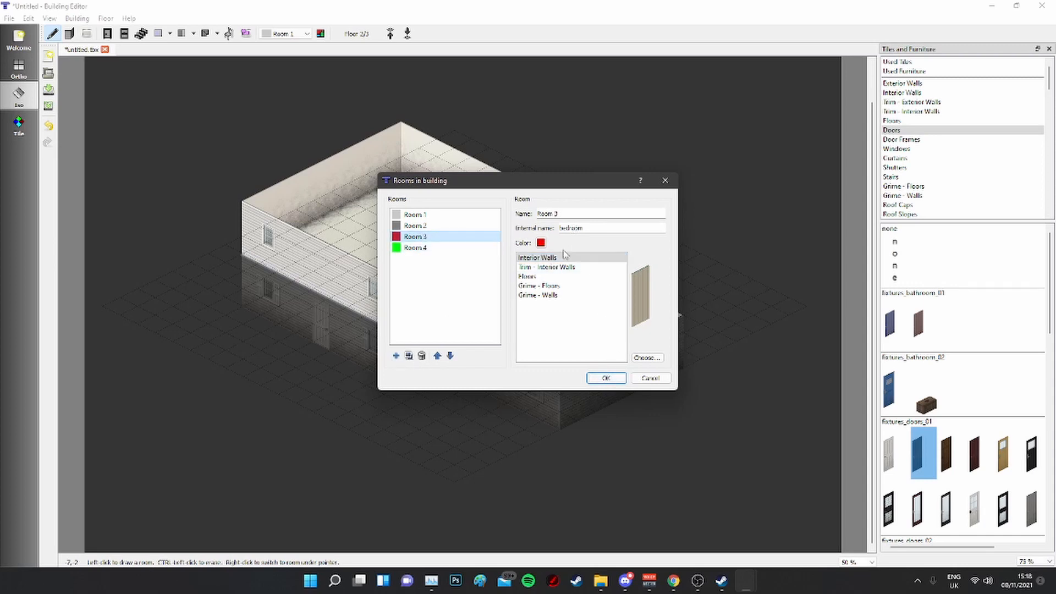
Step: Remove Room 3 and Room 4 from the building's room list and duplicate Room 2 twice in their place
click(422, 356)
click(422, 356)
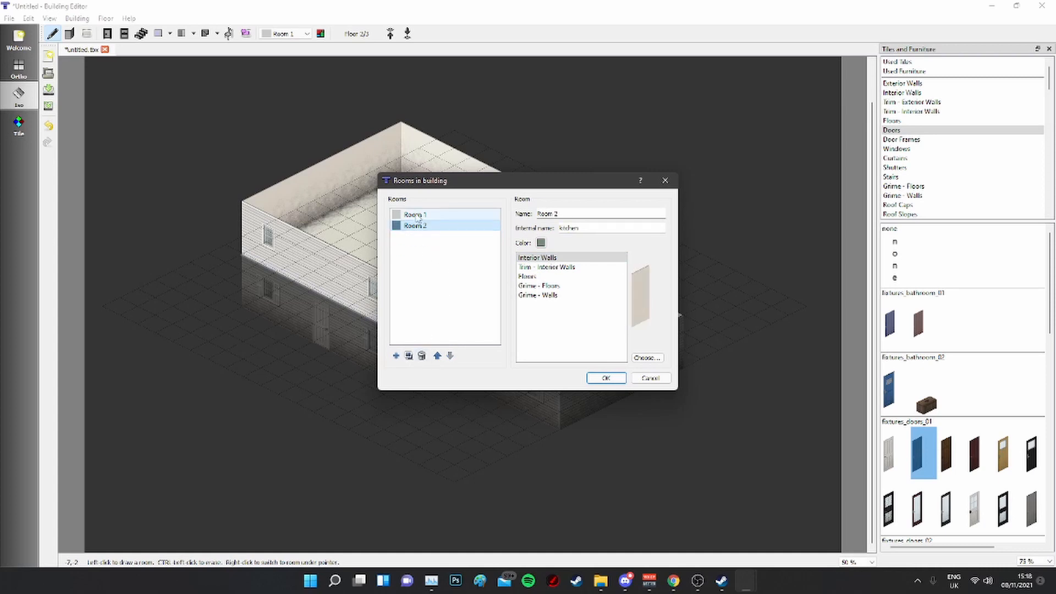
click(409, 355)
click(409, 355)
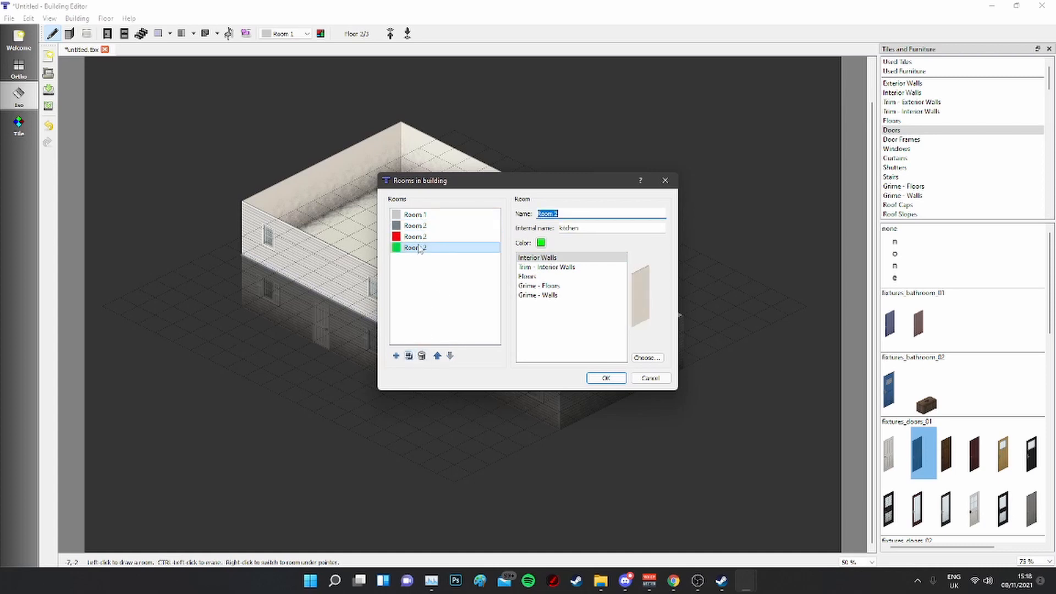
Step: Rename the red duplicate to Room 3 and the green duplicate to Room 4, and accept the room list
click(415, 237)
click(586, 214)
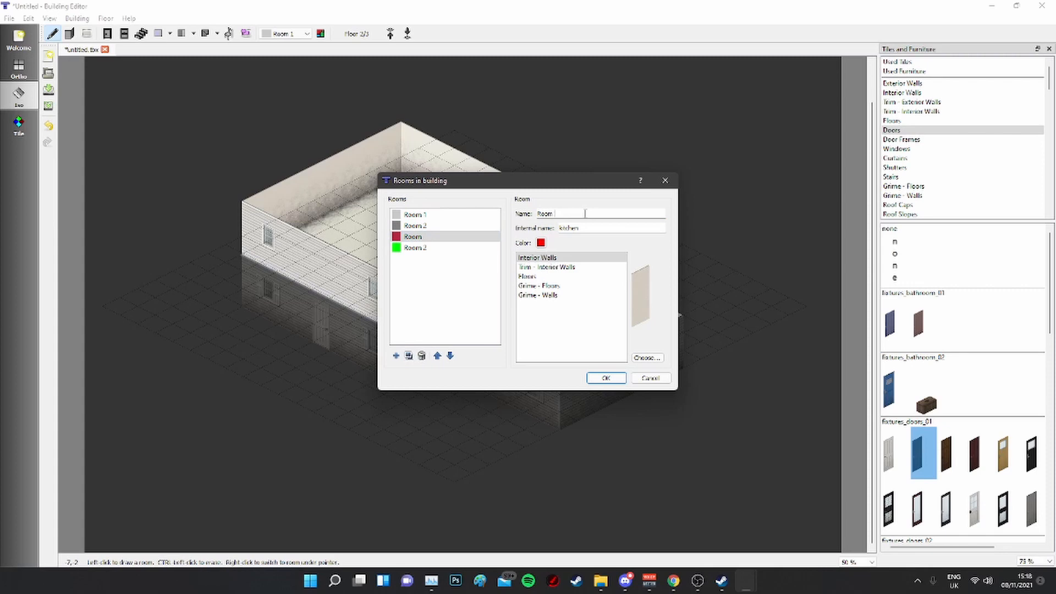
text(3)
click(487, 247)
click(563, 214)
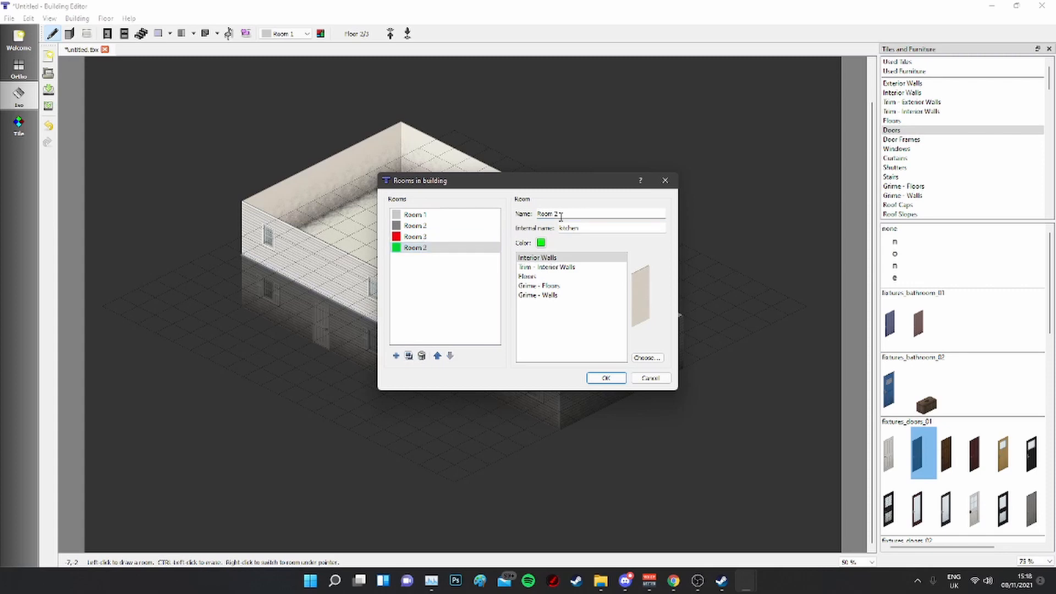
key(BackSpace)
text(4)
click(606, 378)
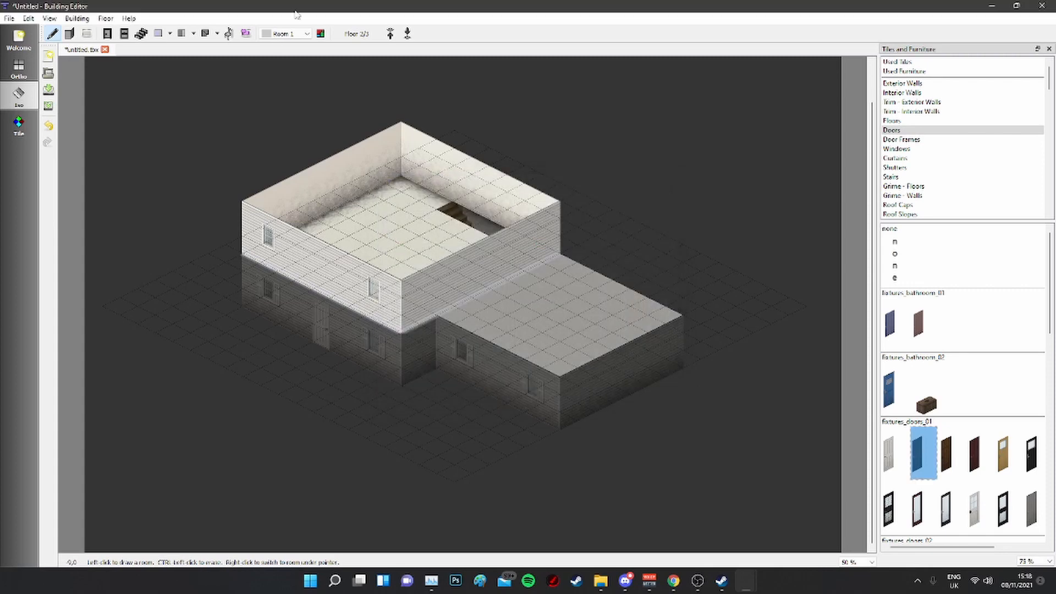
Step: Draw Room 3 as a 4 by 5 tile area in the upper floor's front corner, away from the flat roof
click(284, 33)
click(277, 70)
drag(258, 252, 415, 248)
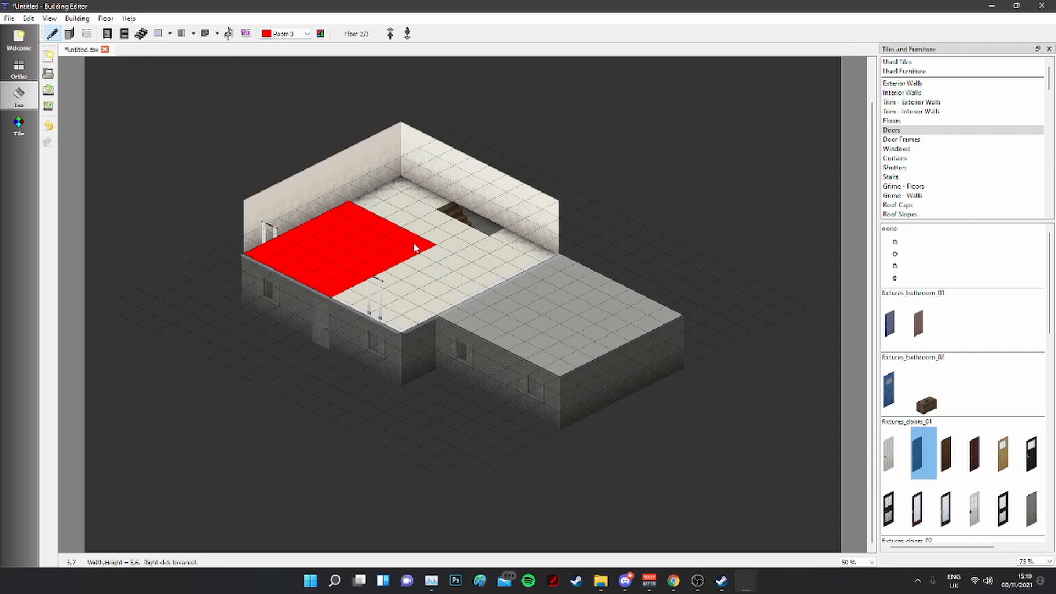
drag(416, 248, 402, 240)
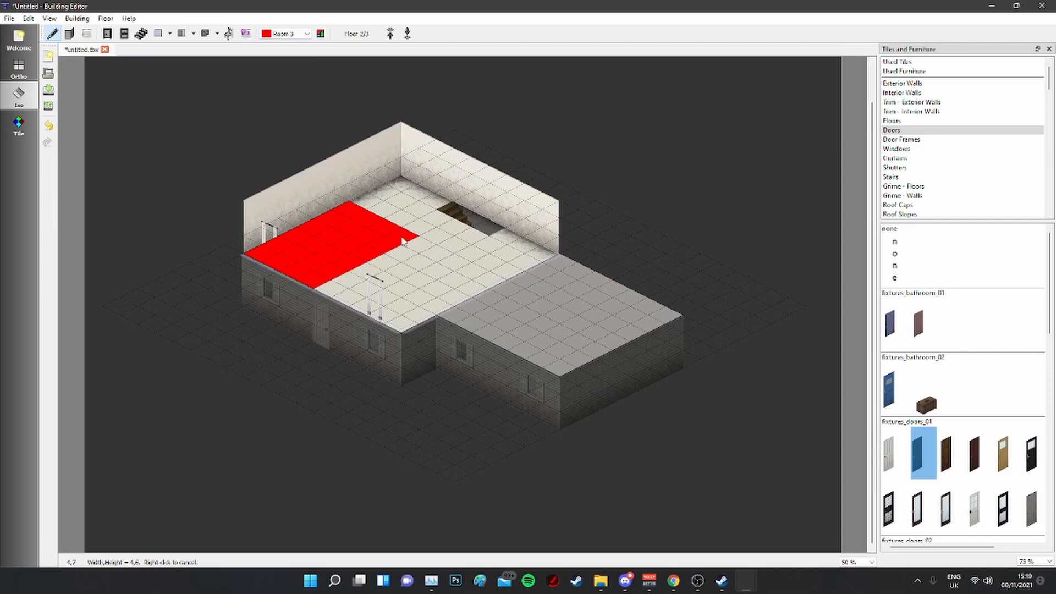
drag(402, 241, 384, 247)
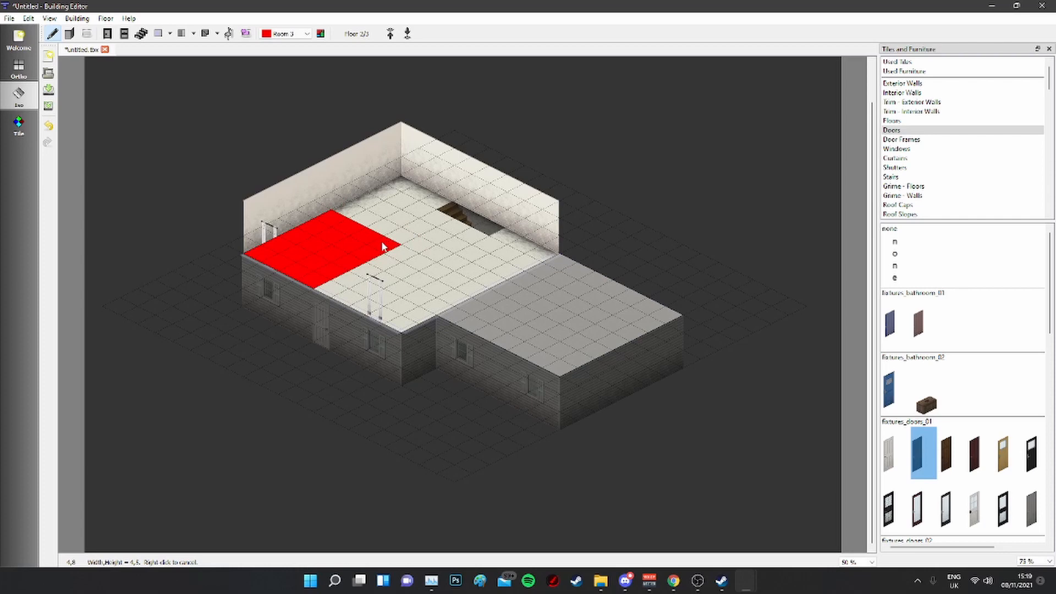
drag(384, 247, 383, 247)
Step: Draw Room 4 over the remaining 5 by 5 tile front corner of the upper floor, beside Room 3
click(286, 34)
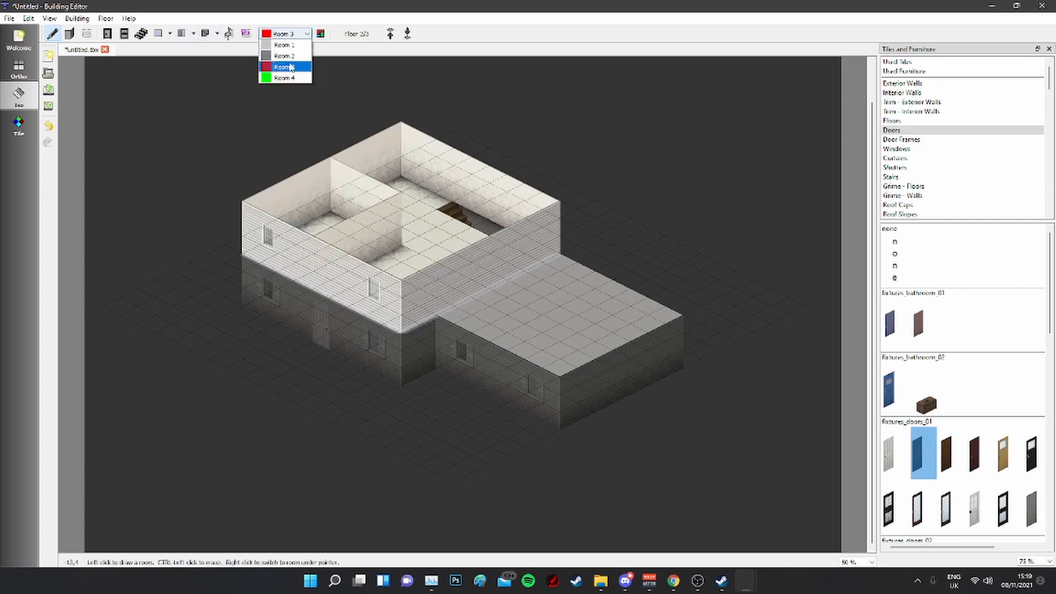
click(285, 78)
drag(401, 253, 404, 314)
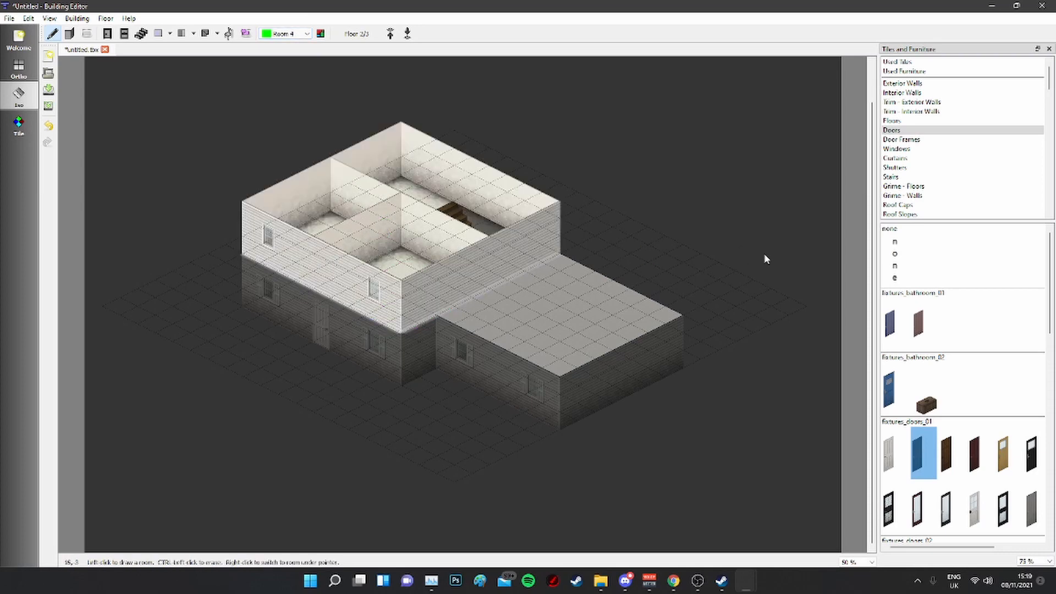
key(ctrl+z)
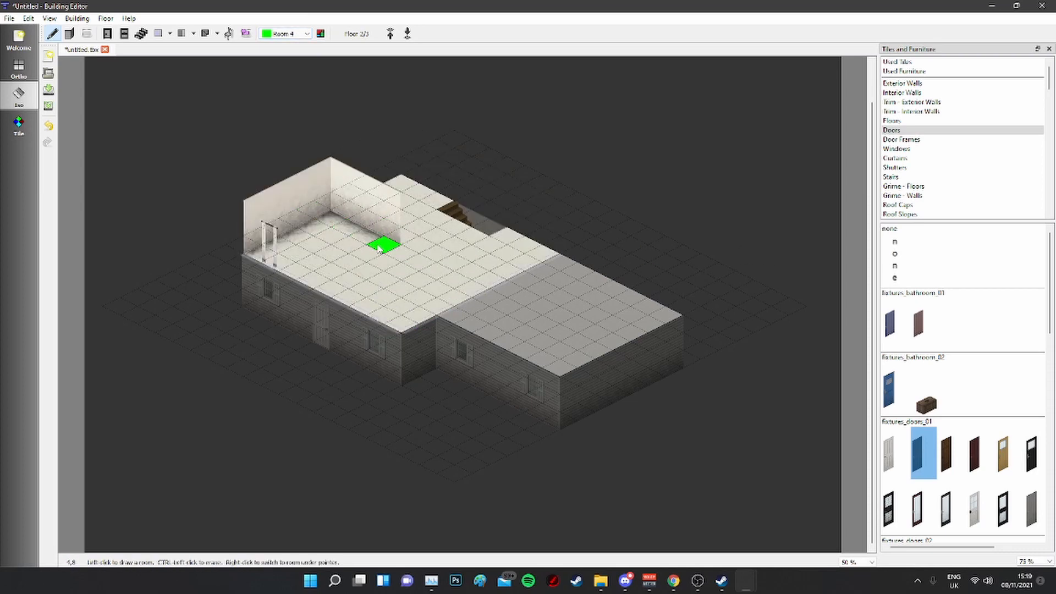
key(ctrl+y)
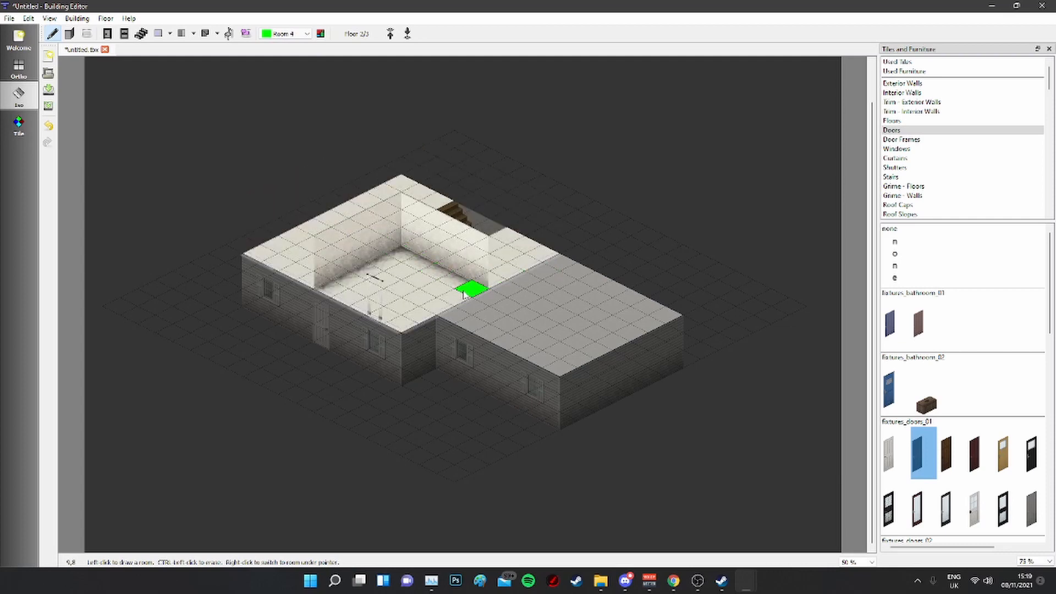
key(ctrl+z)
key(ctrl+z)
key(ctrl+z)
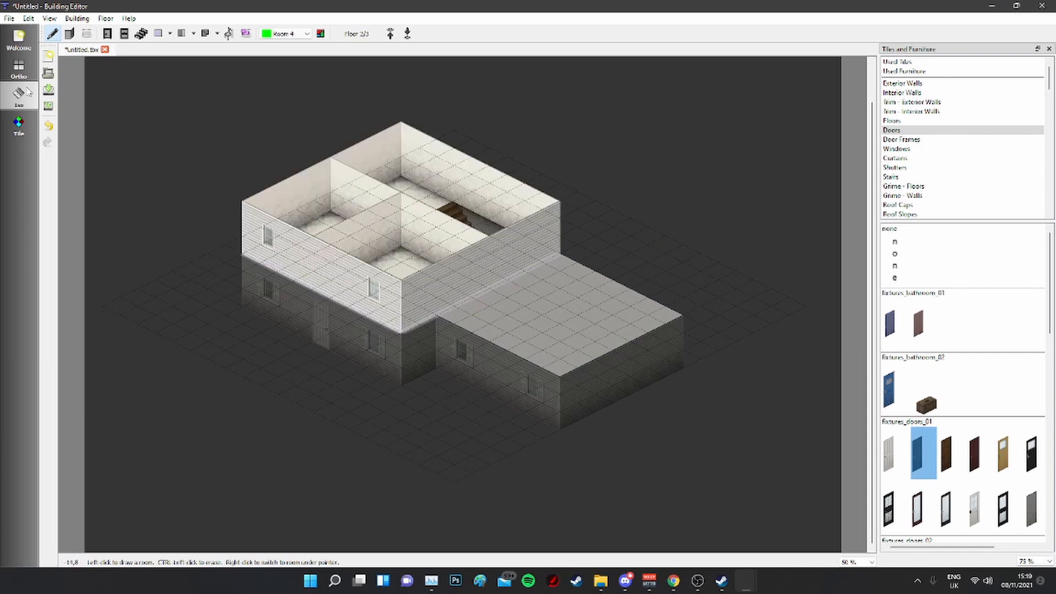
Step: Check the room layout of both floors in the orthographic view and return to the isometric view
click(19, 67)
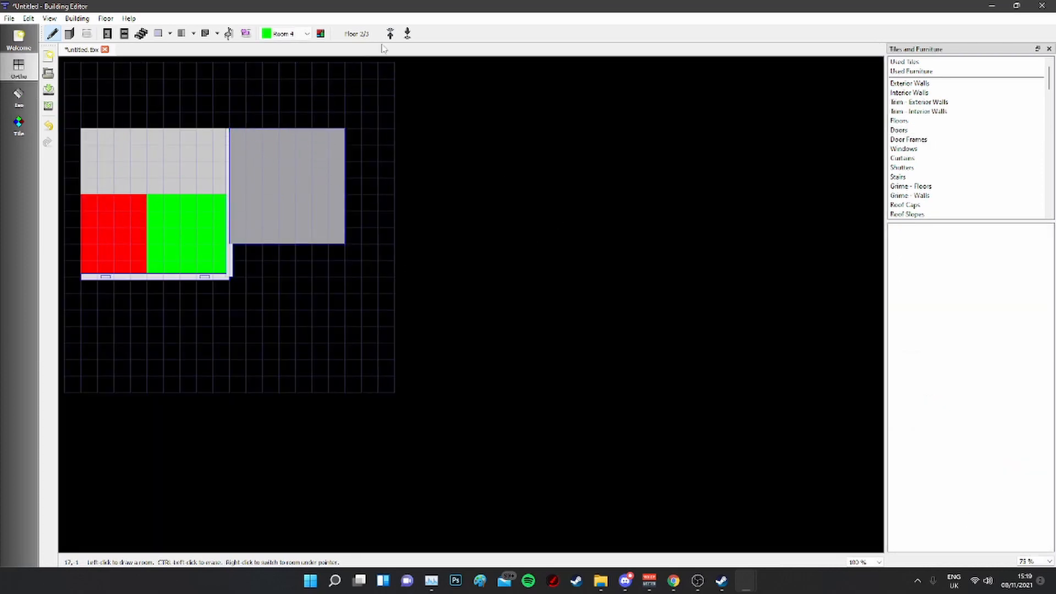
click(408, 34)
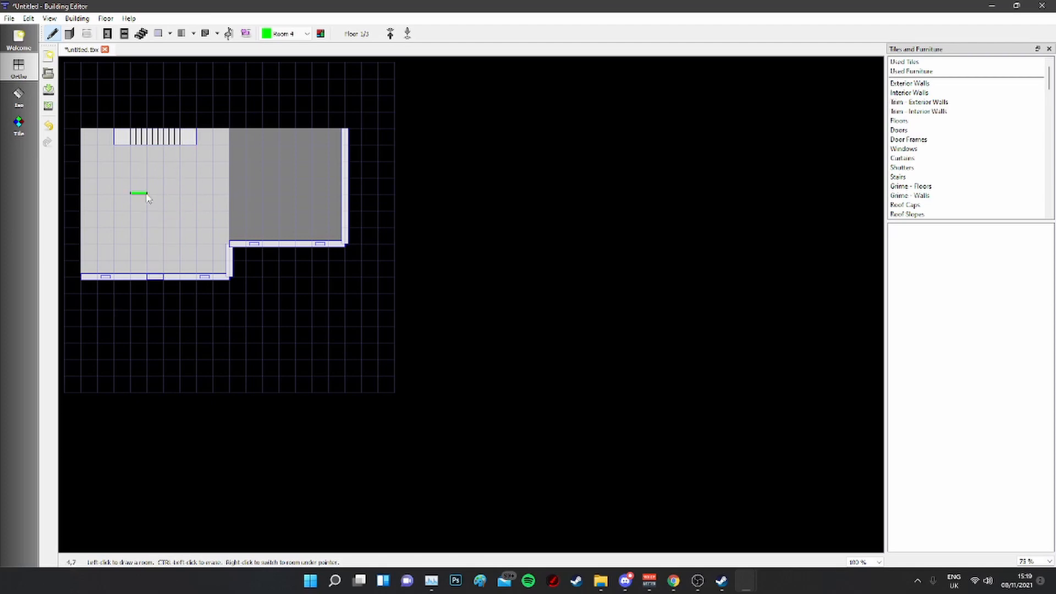
click(391, 33)
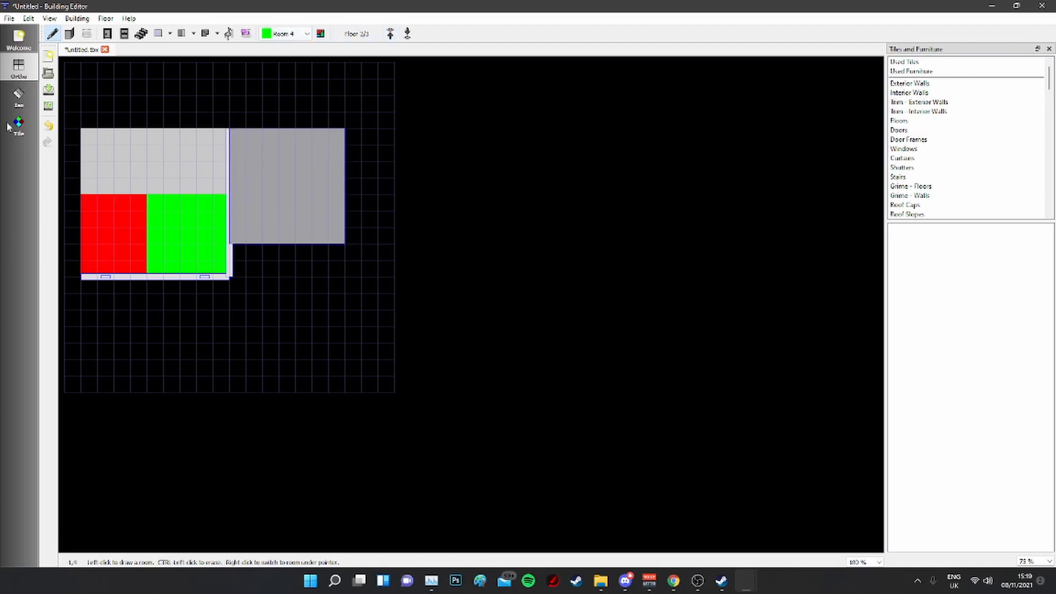
click(18, 96)
Step: Place a doorless opening in the ground-floor wall between the two rooms, using the first fixtures_doors_frames_01 frame
click(407, 34)
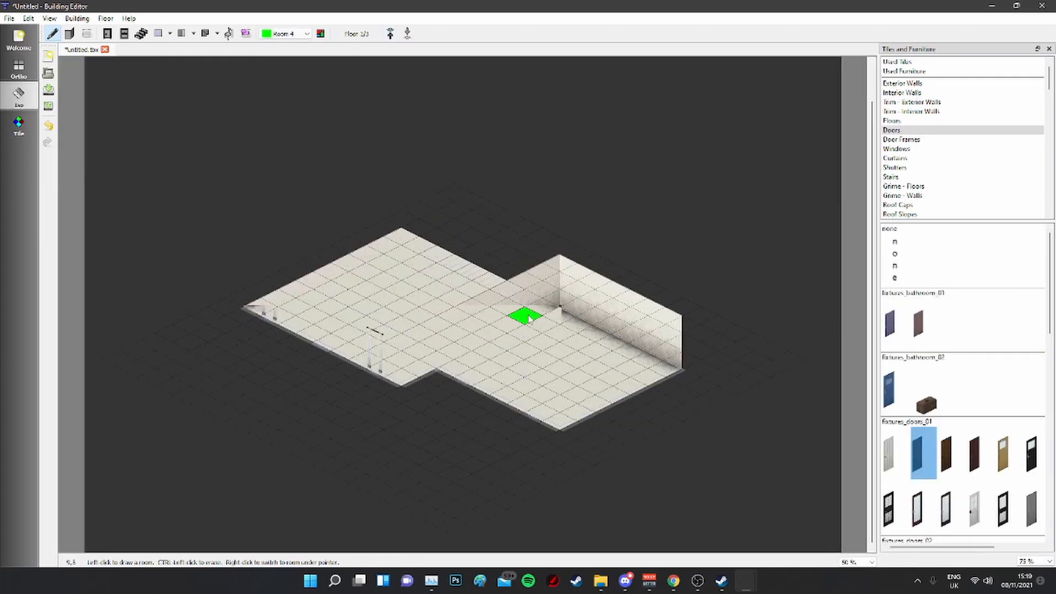
click(107, 34)
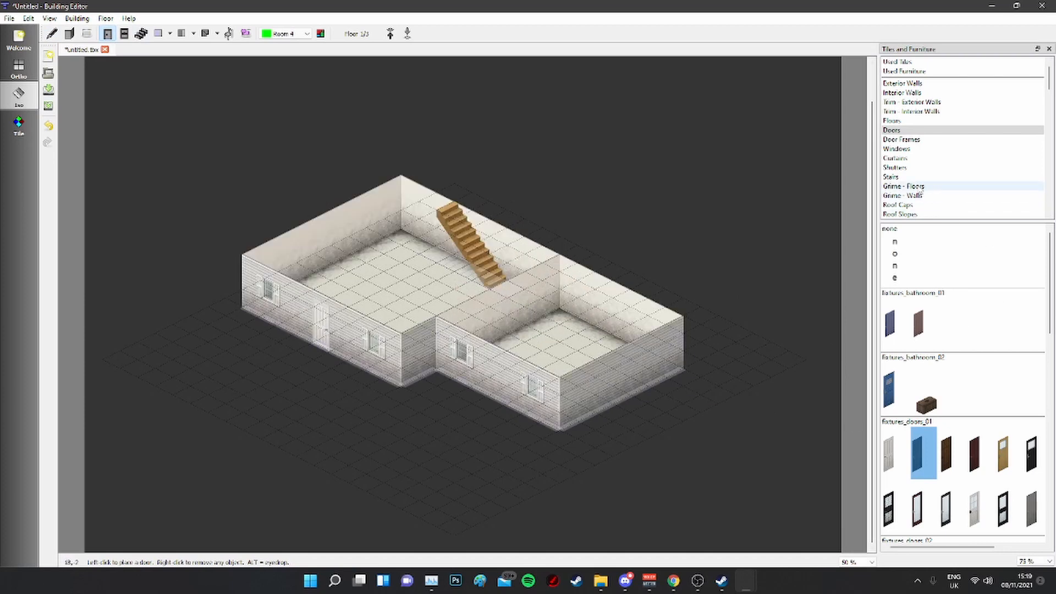
click(895, 254)
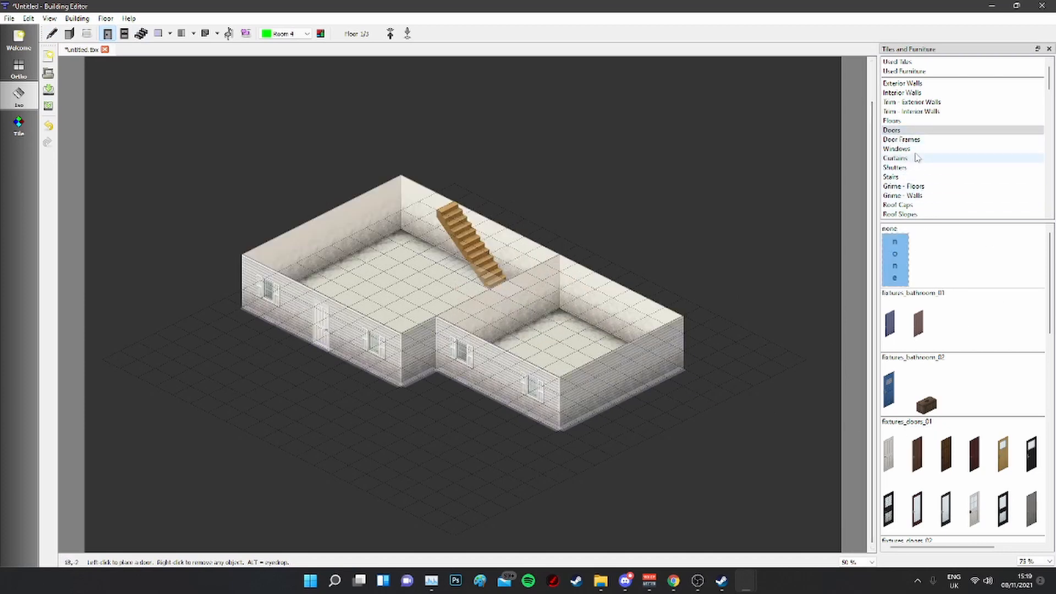
click(901, 139)
click(894, 322)
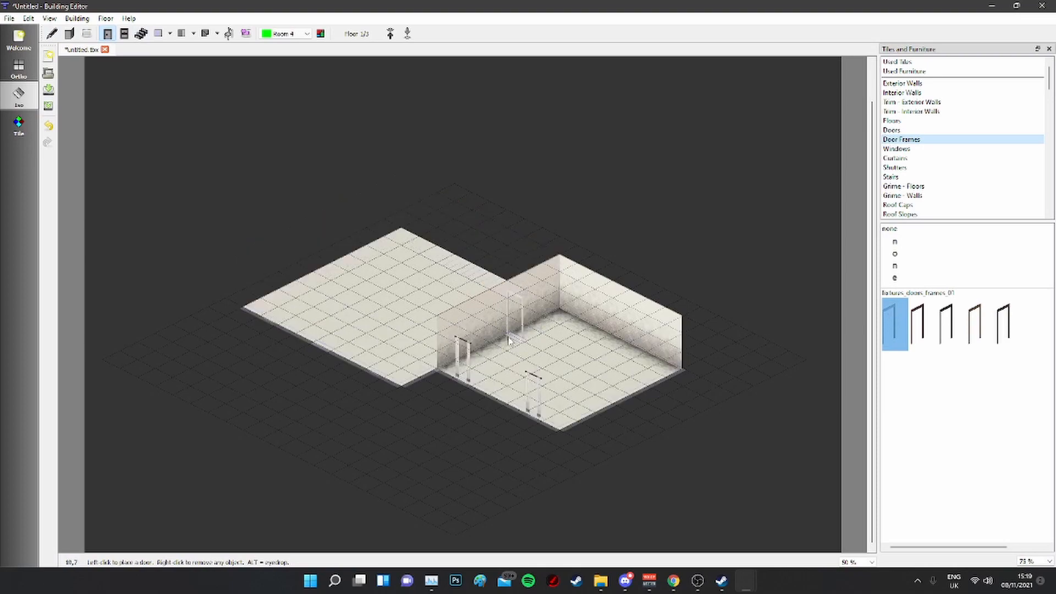
click(500, 339)
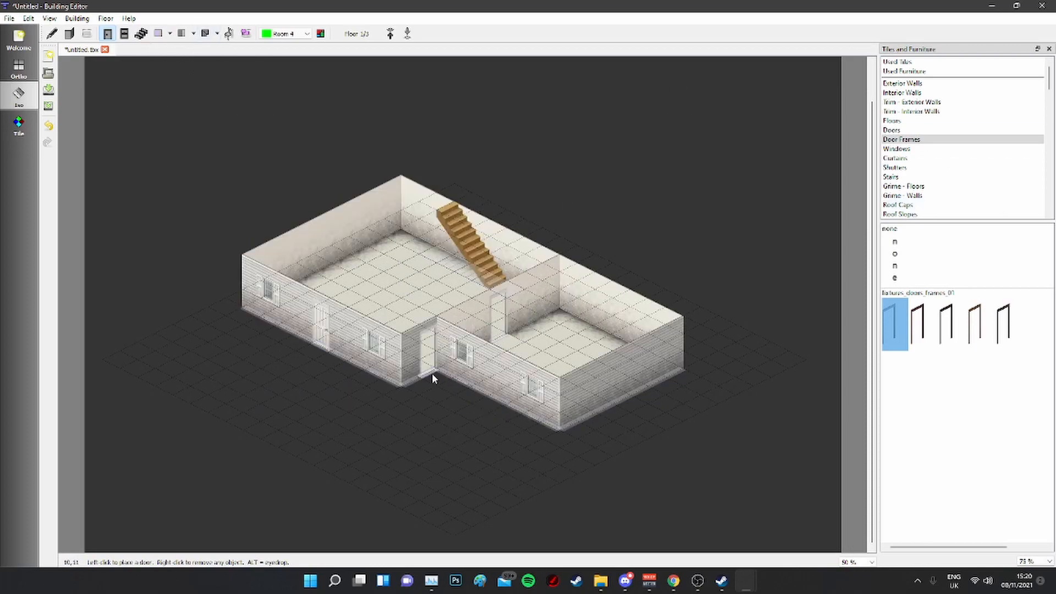
Step: Choose the dark N-facing sofa from Furniture - Seating - Indoor and activate furniture placement
scroll(933, 156, down, 5)
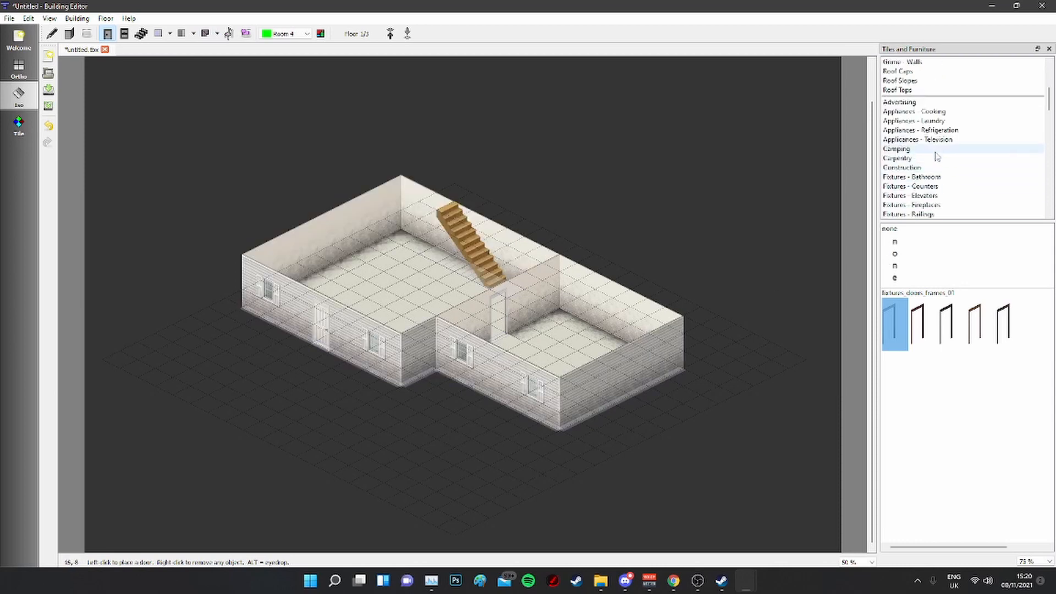
scroll(933, 155, down, 8)
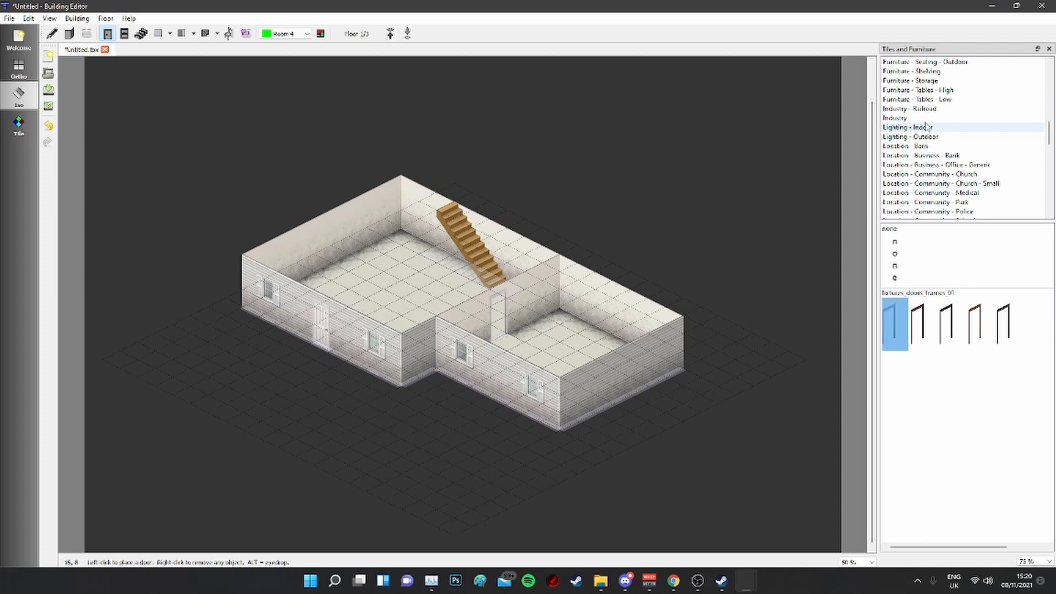
scroll(929, 105, up, 2)
click(942, 100)
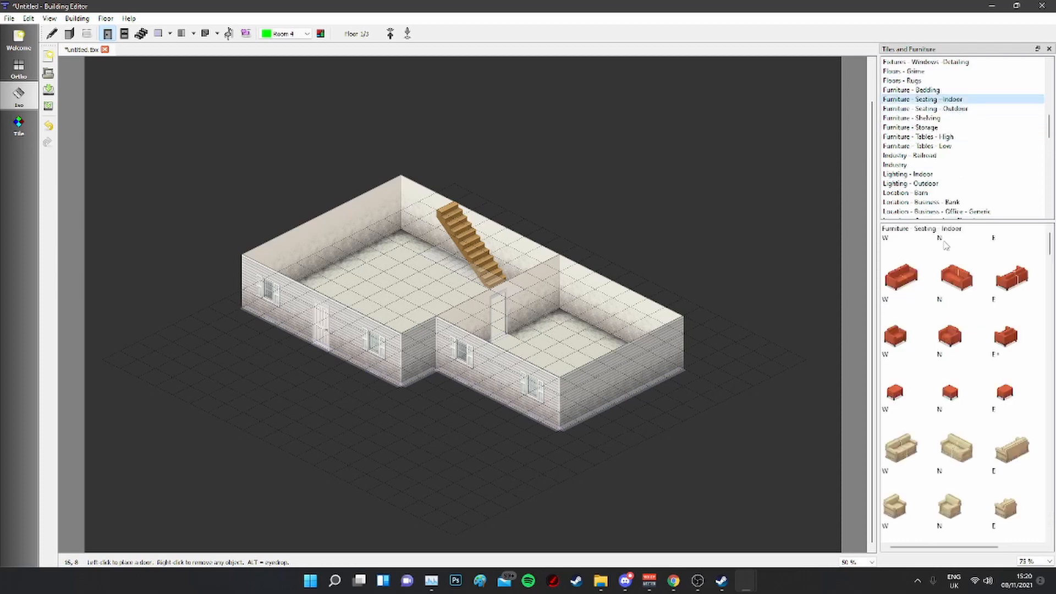
scroll(957, 418, down, 3)
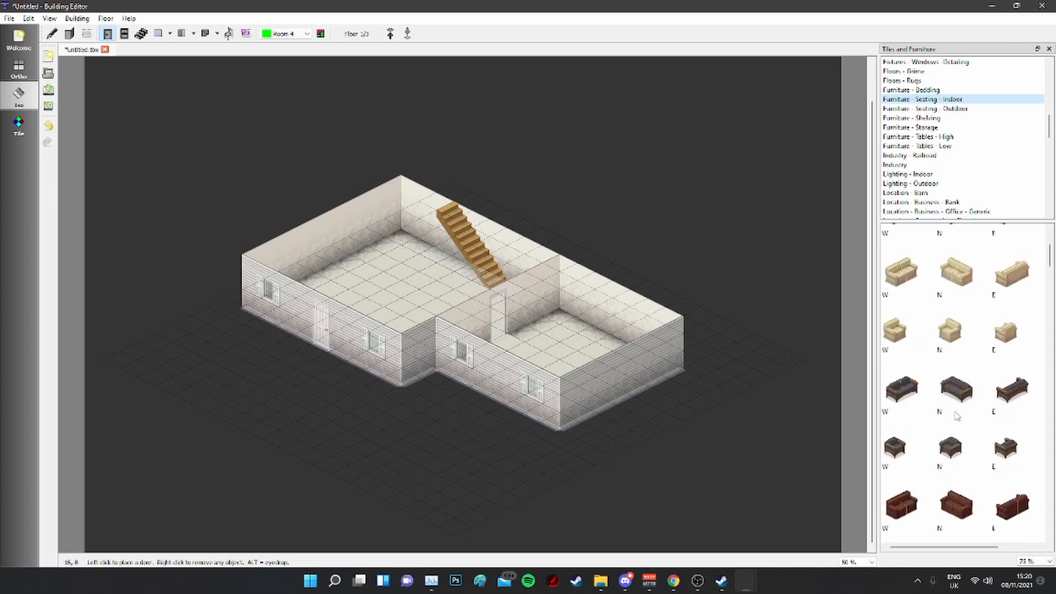
click(957, 393)
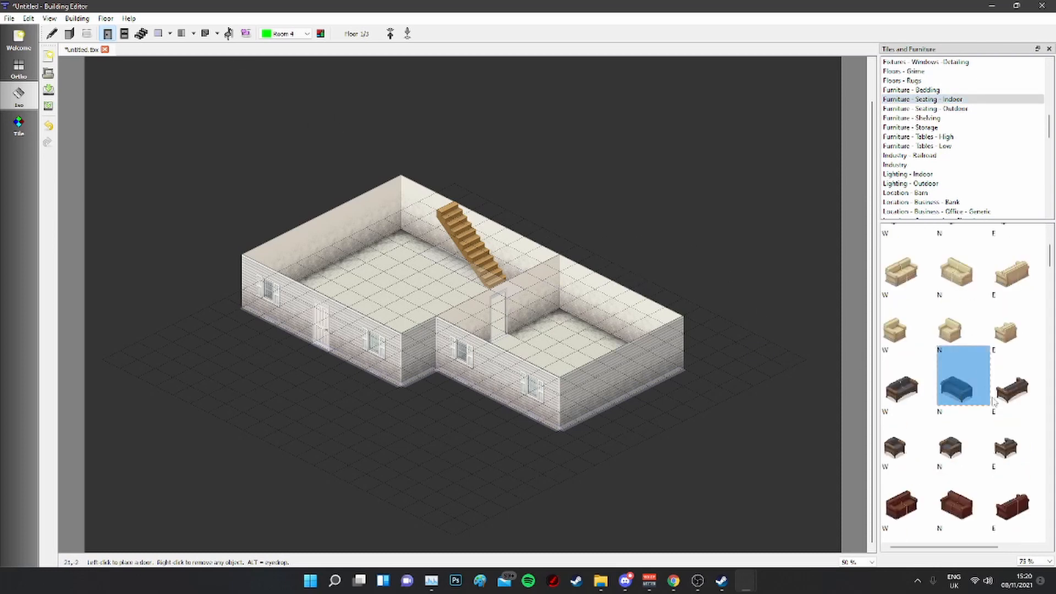
click(231, 35)
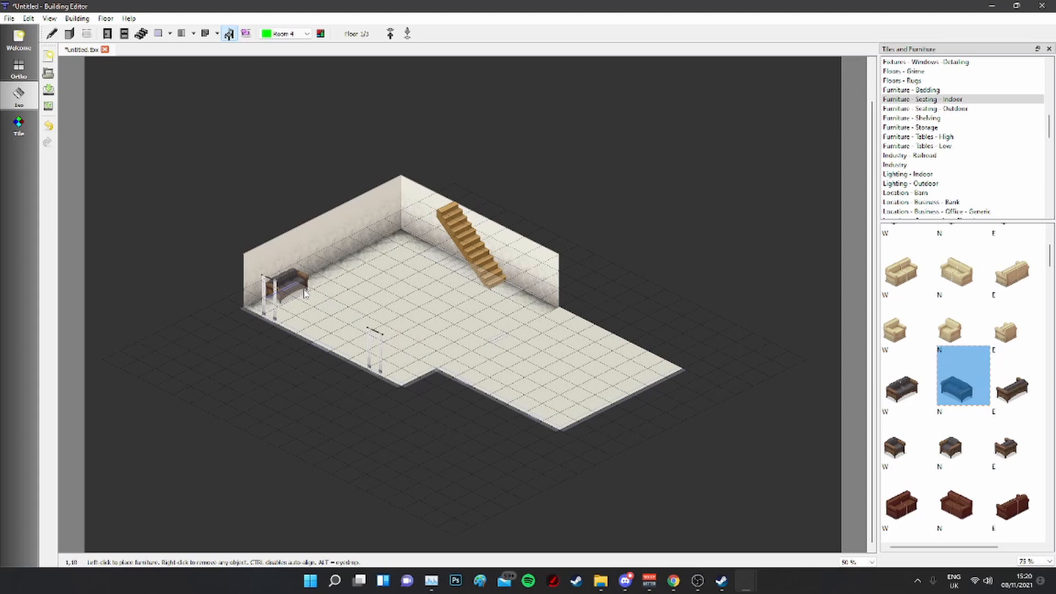
key(ctrl)
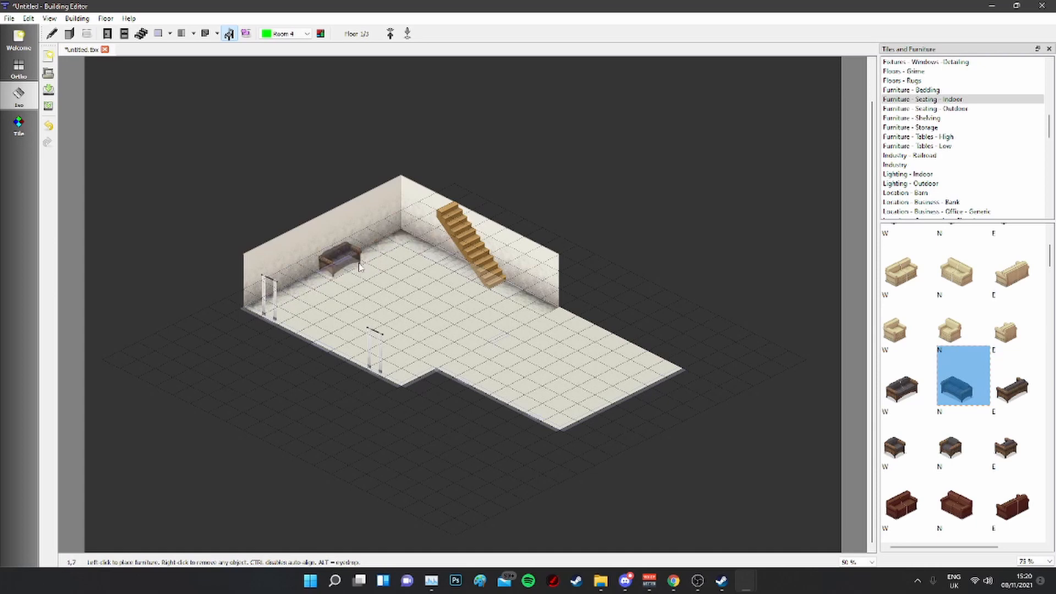
Step: Place the W and E versions of the dark sofa in the front corner of the larger ground-floor room
click(908, 397)
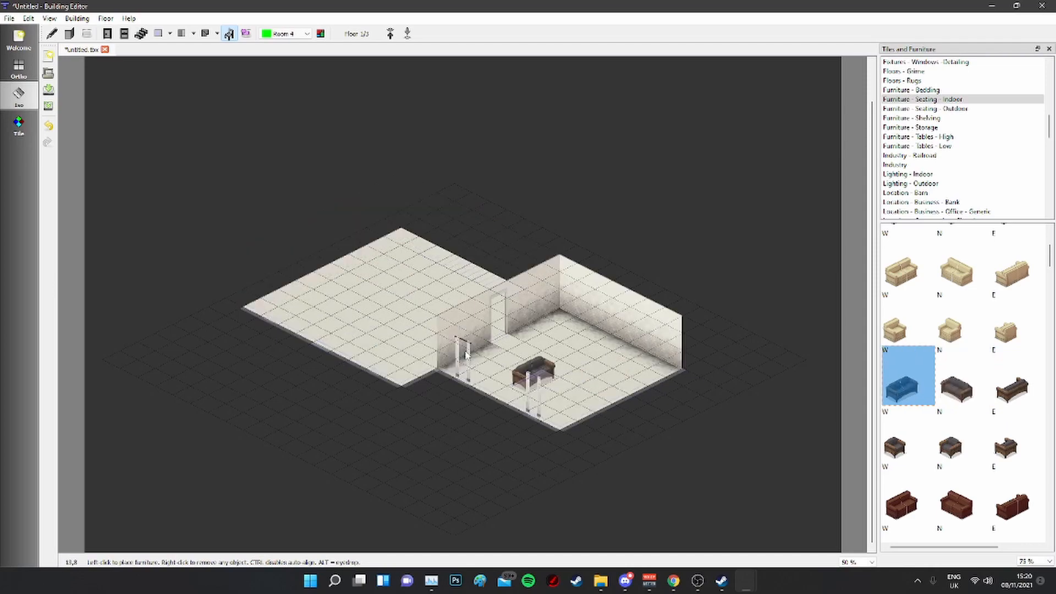
click(386, 336)
click(1018, 379)
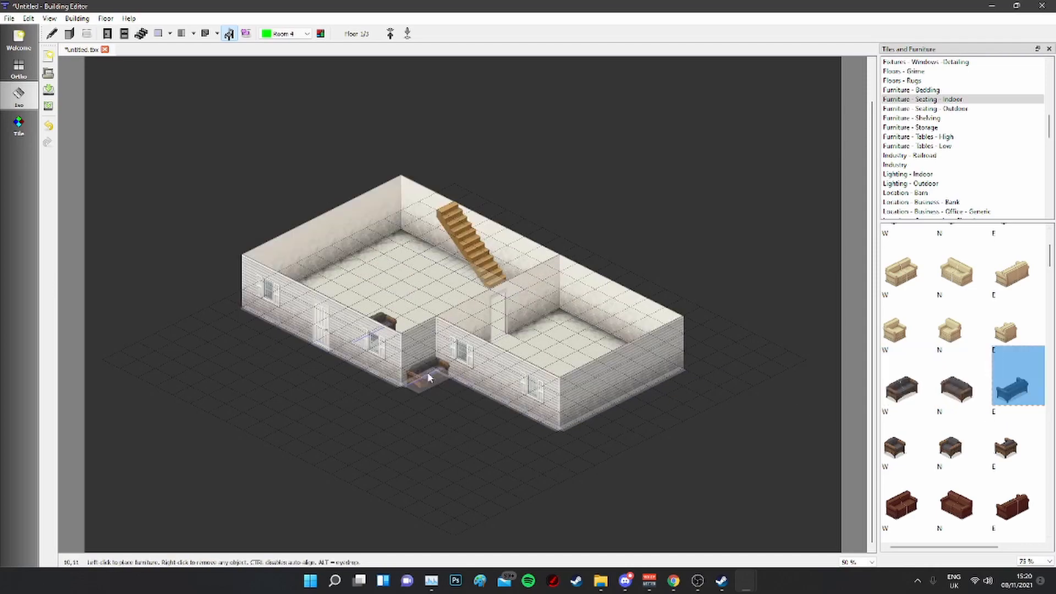
click(440, 373)
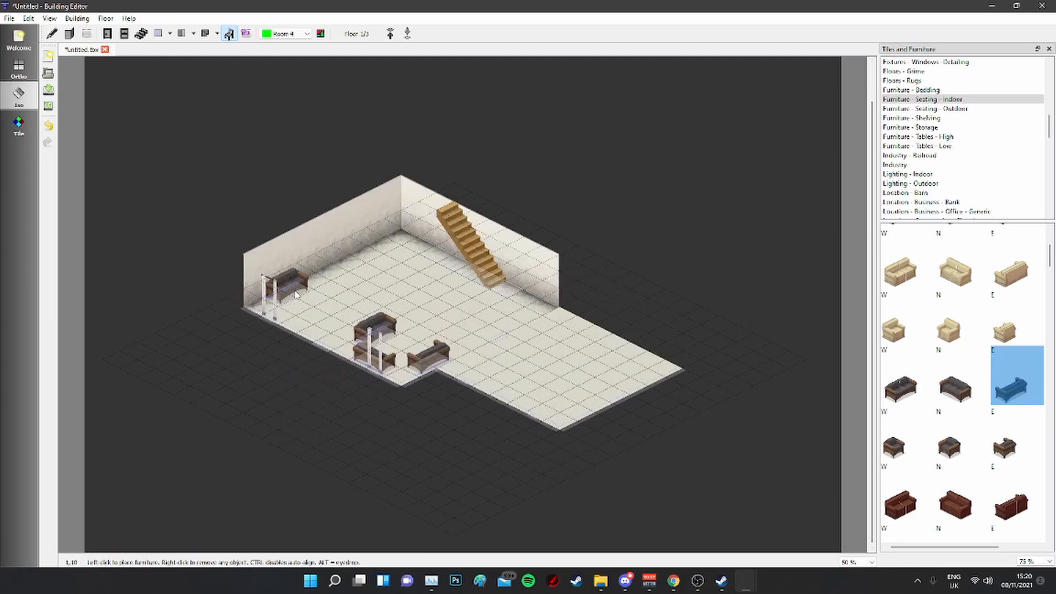
Step: Place two W versions of the dark brown tall bookcase from Furniture - Shelving along the west wall of the larger ground-floor room
scroll(946, 264, down, 2)
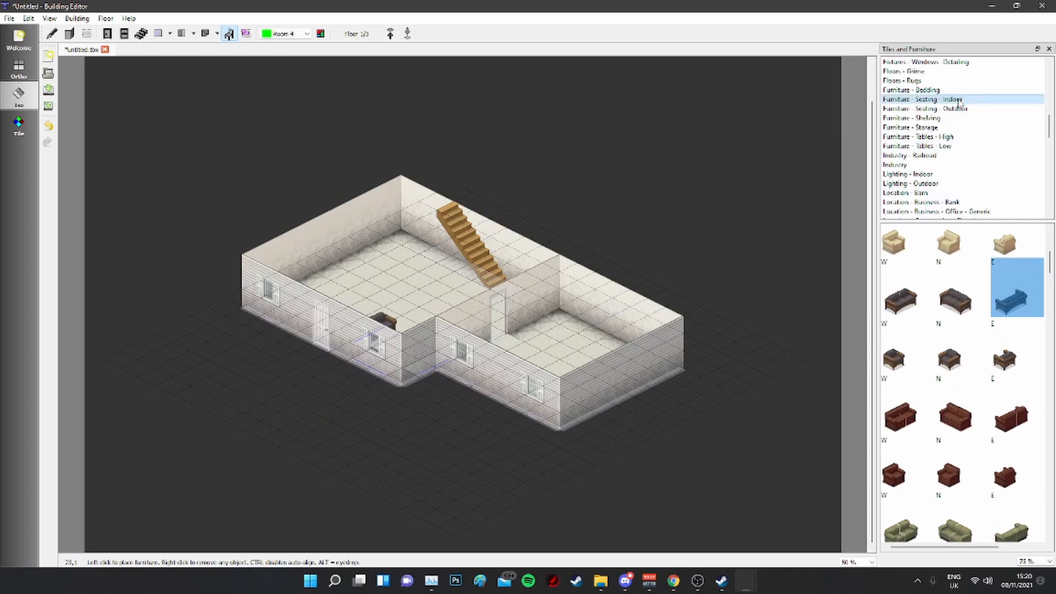
scroll(949, 124, down, 2)
scroll(949, 135, up, 5)
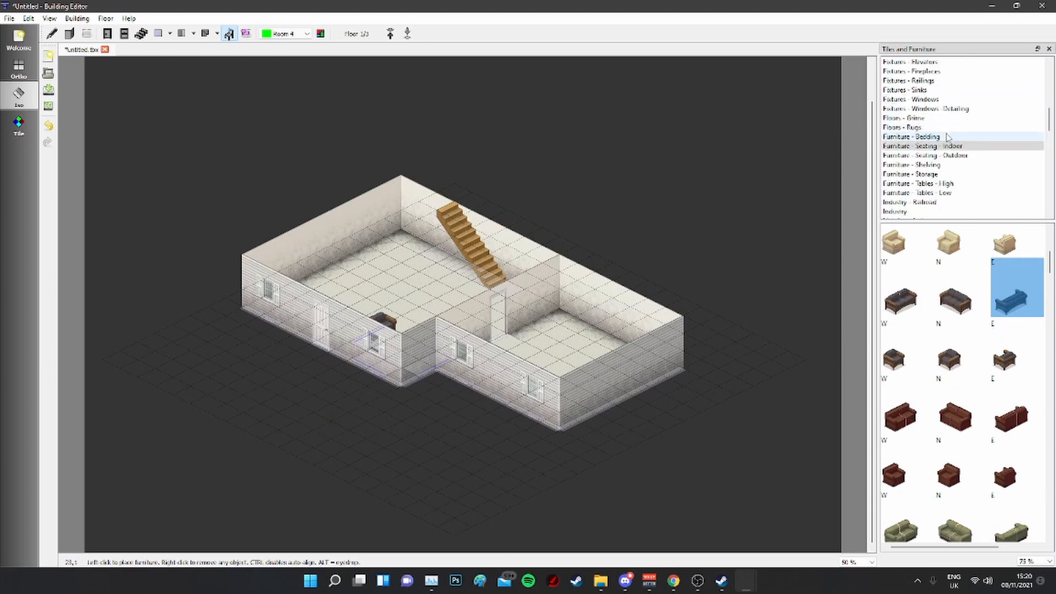
scroll(935, 113, up, 3)
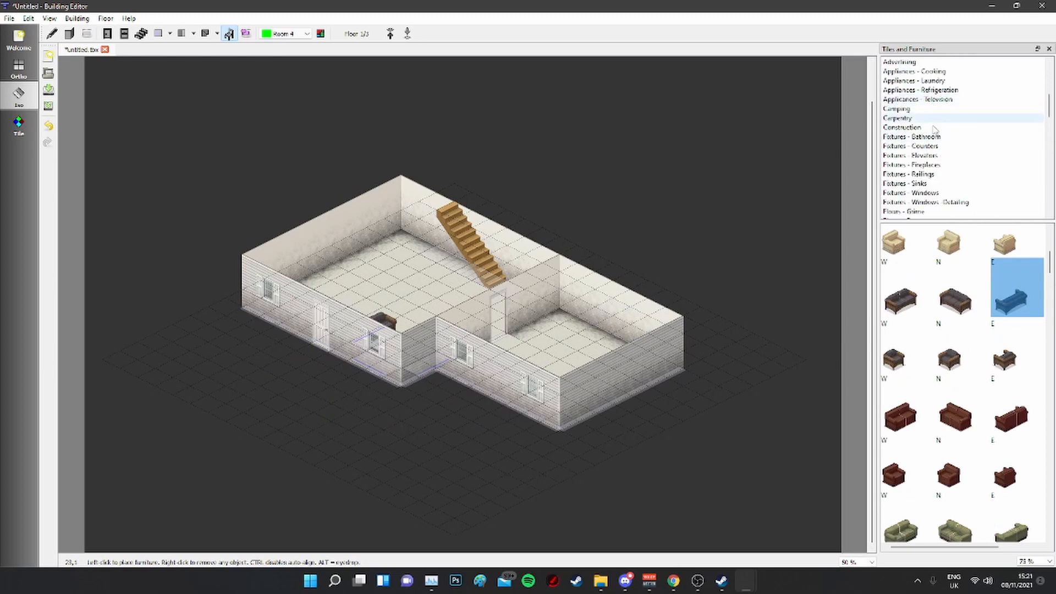
scroll(919, 122, down, 8)
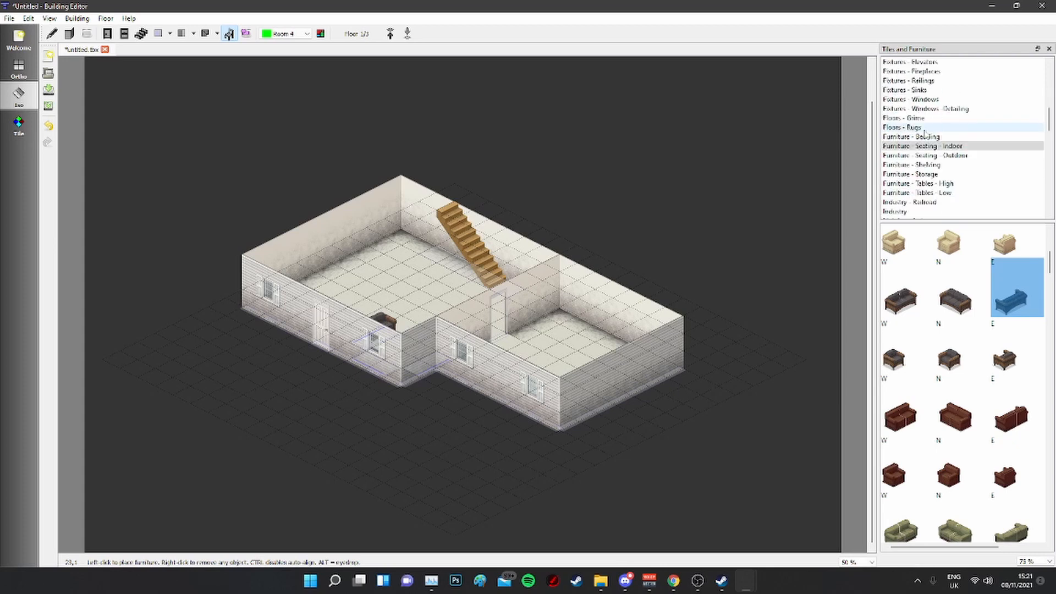
click(930, 71)
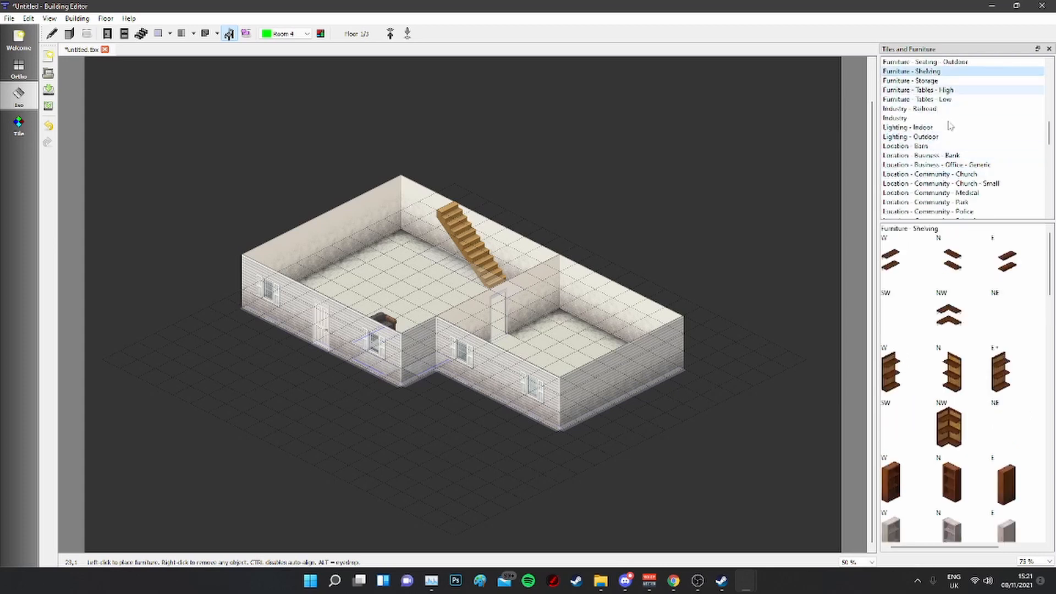
scroll(958, 418, down, 8)
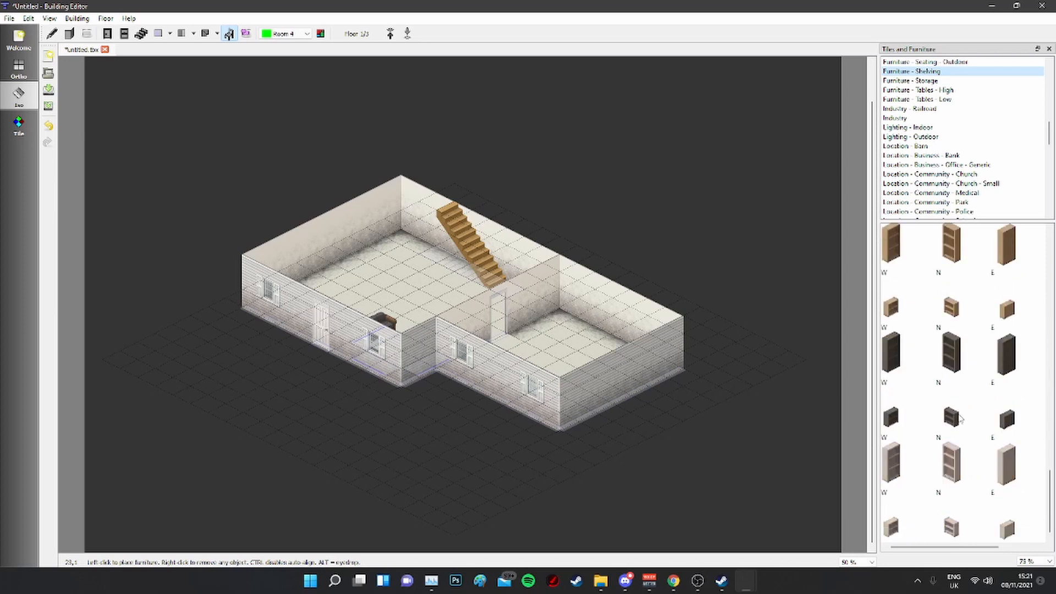
scroll(960, 420, up, 4)
scroll(969, 418, up, 6)
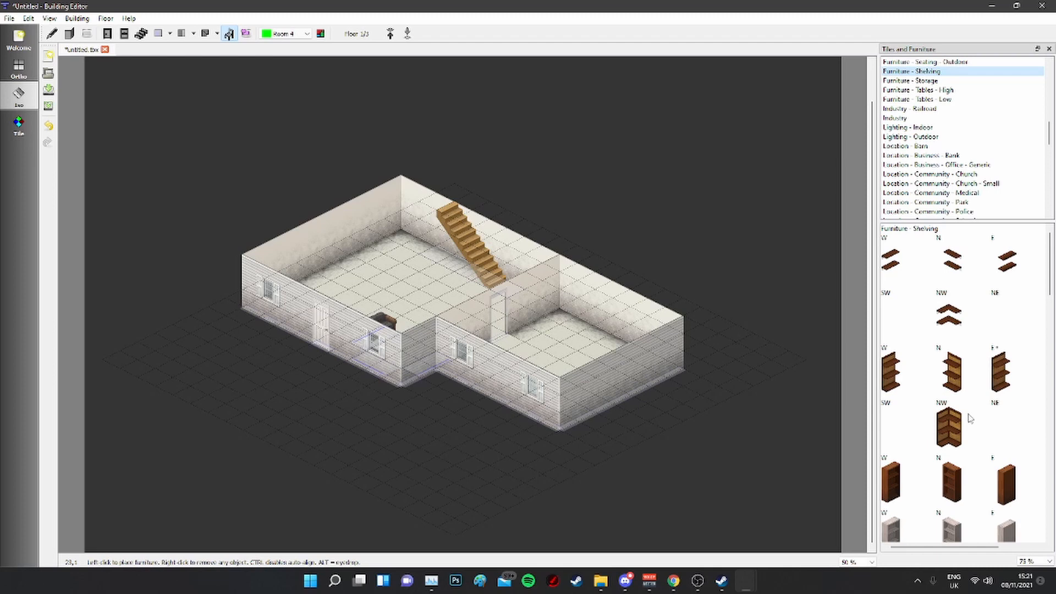
scroll(963, 419, down, 3)
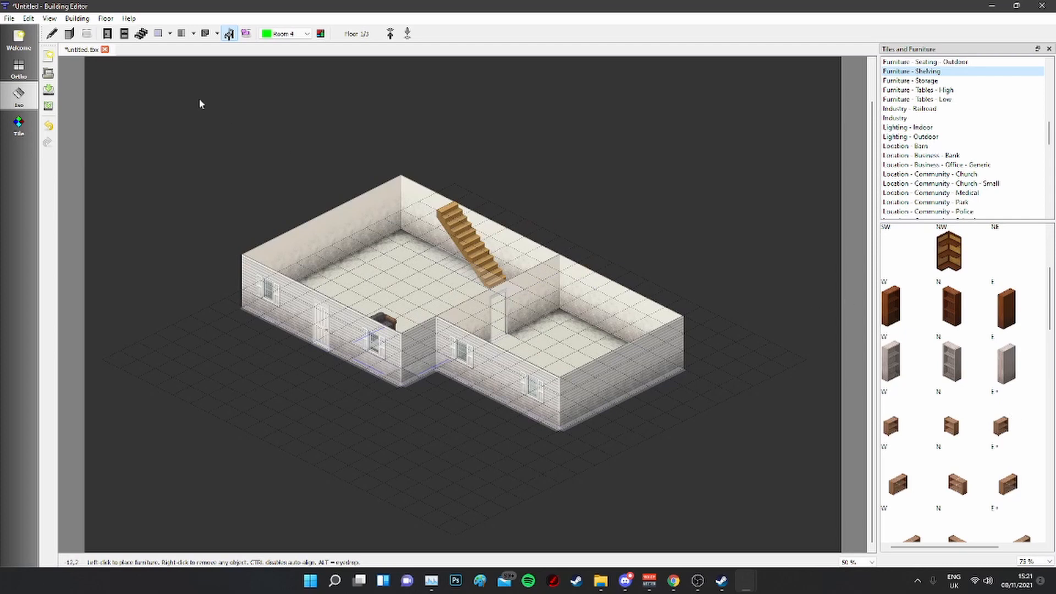
click(889, 298)
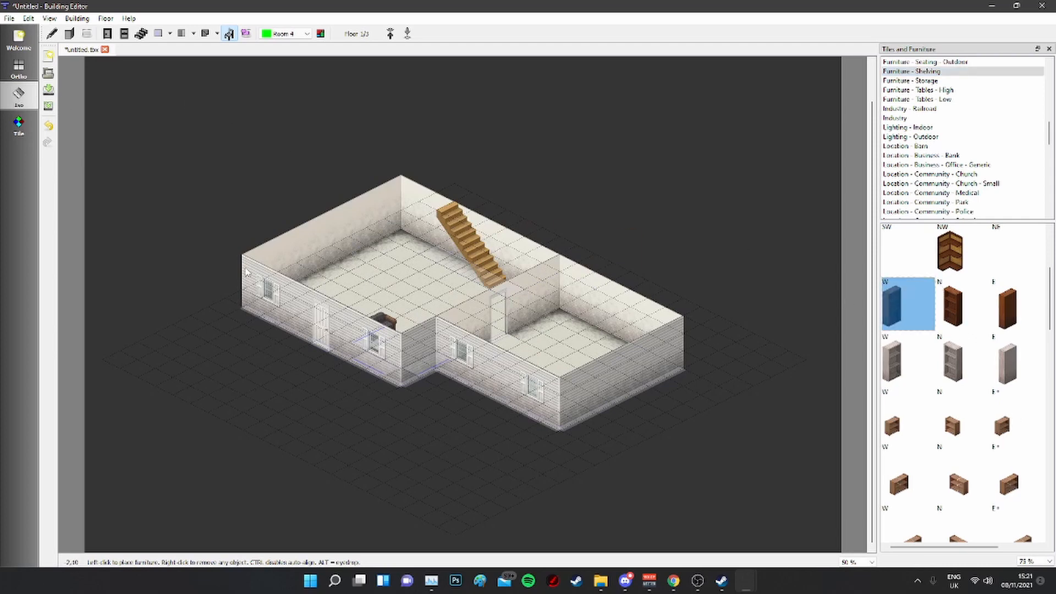
click(262, 304)
click(308, 282)
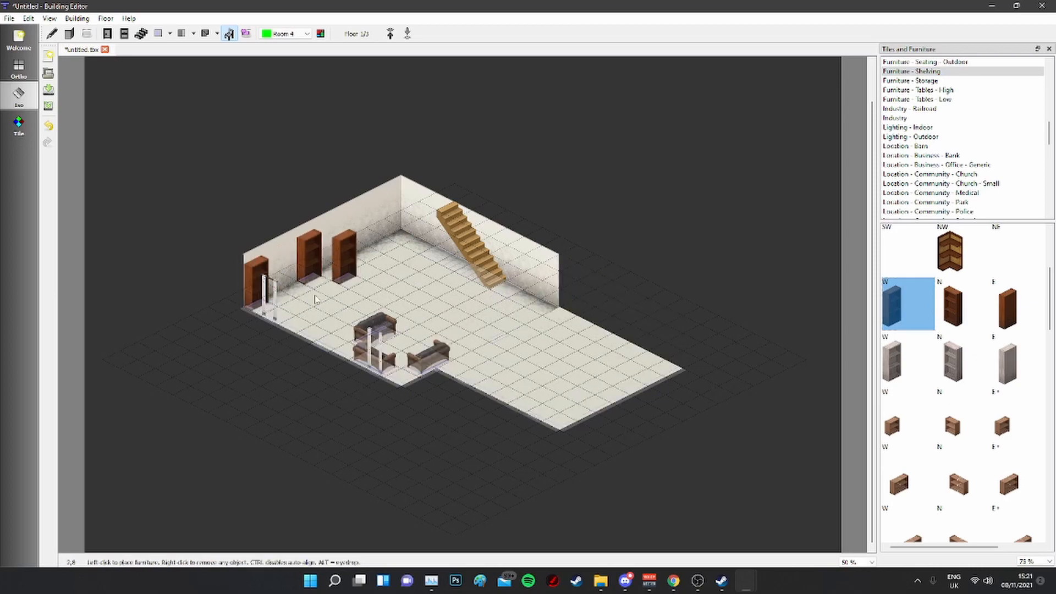
Step: Place the W version of the long brown table from Furniture - Tables - Low between the two bookcases
click(958, 101)
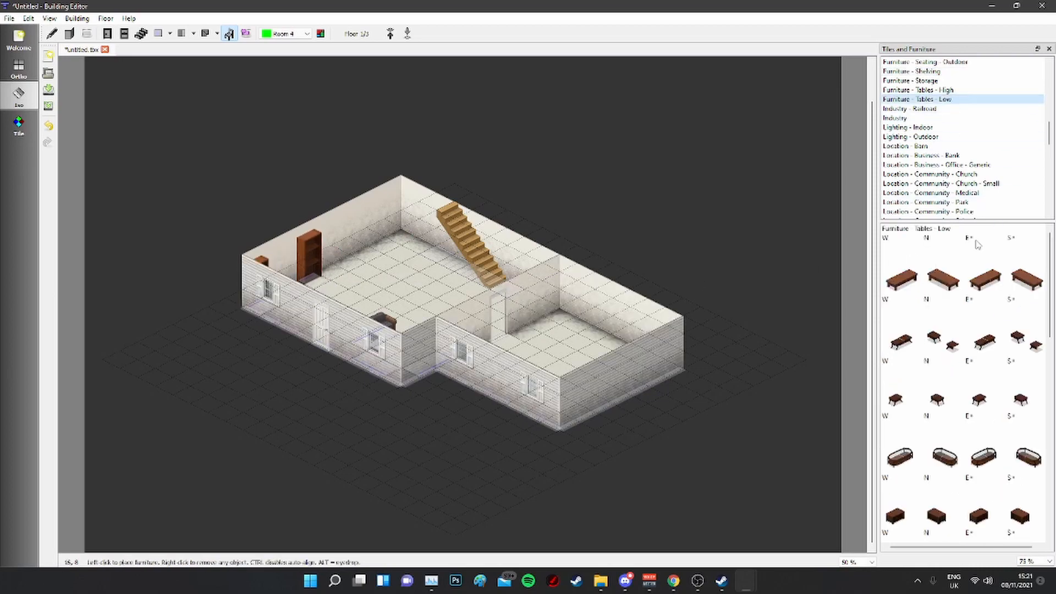
click(902, 284)
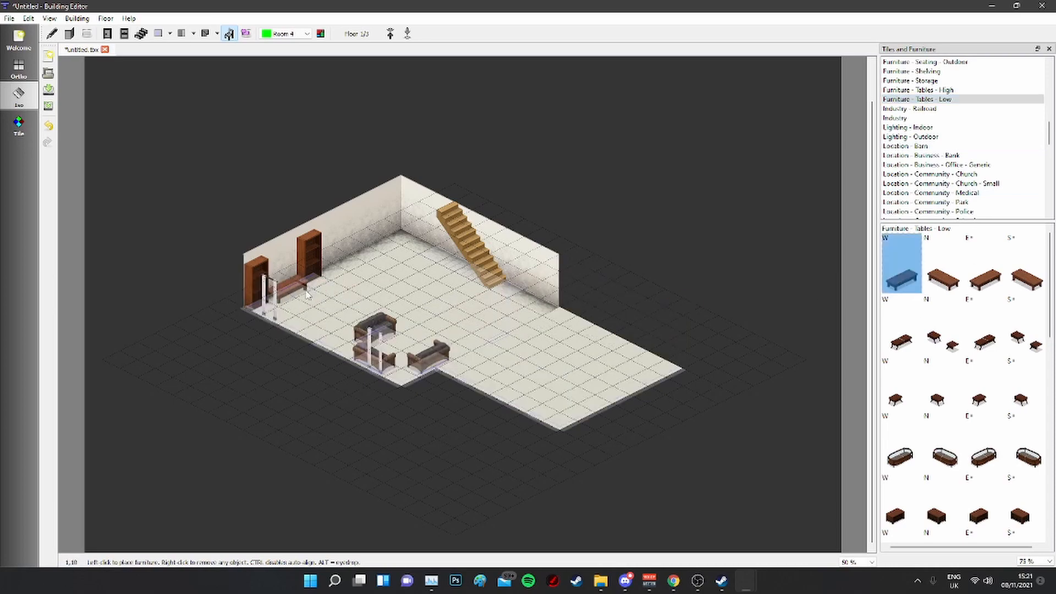
click(300, 291)
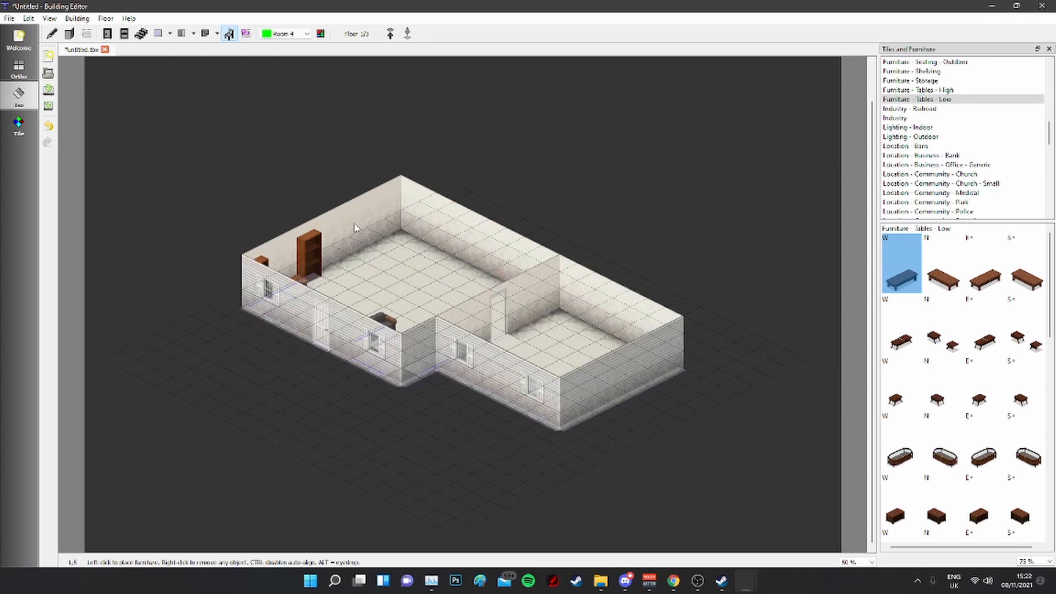
click(141, 34)
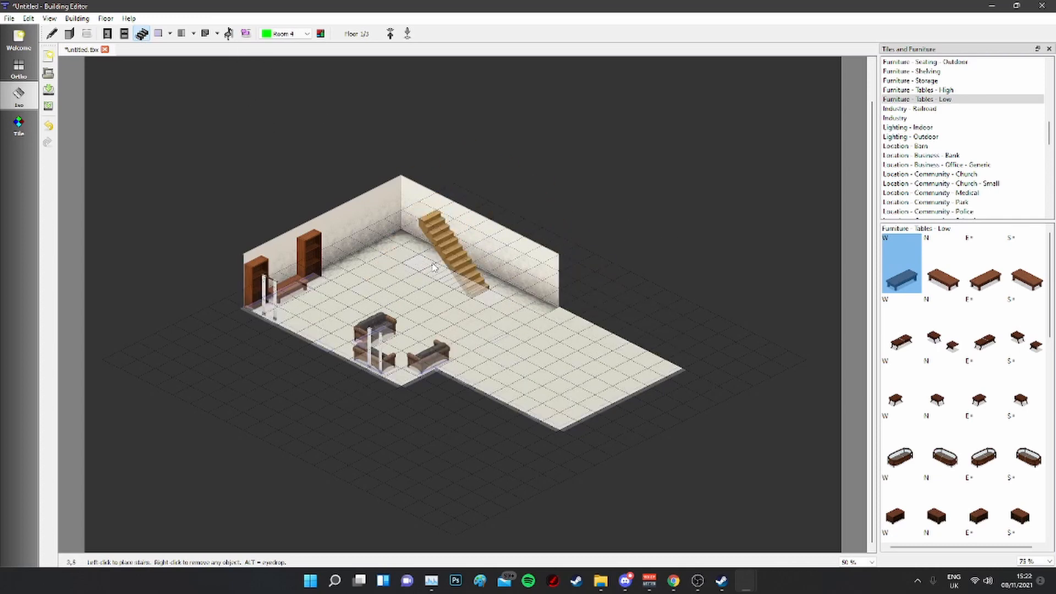
click(247, 34)
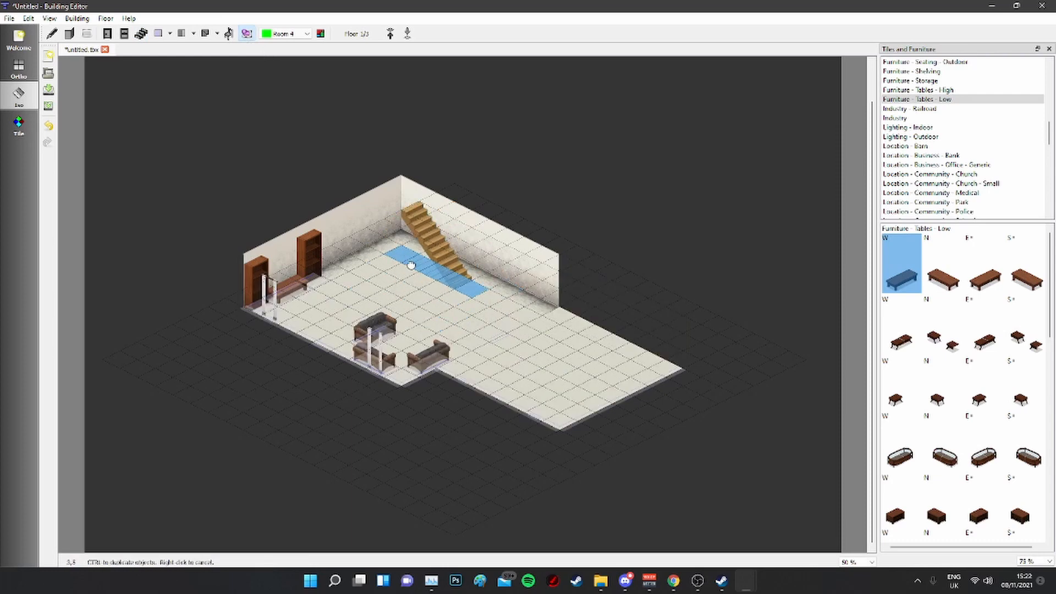
click(407, 282)
key(Delete)
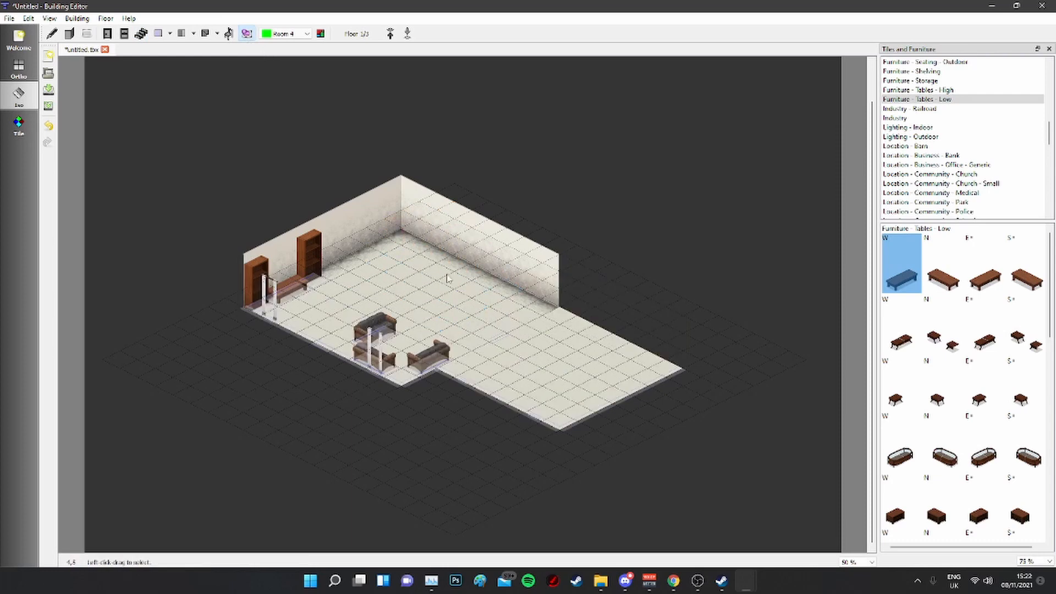
Step: Place the fifth fixtures_stairs_01 staircase, in reddish-brown wood, against the back wall of the larger ground-floor room
click(142, 33)
scroll(929, 142, up, 15)
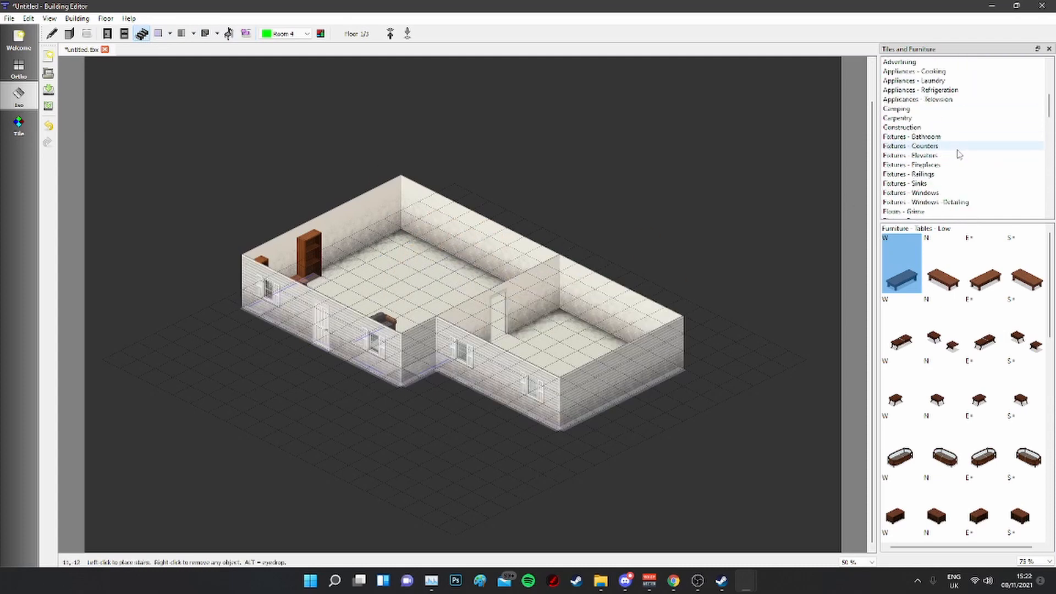
click(890, 177)
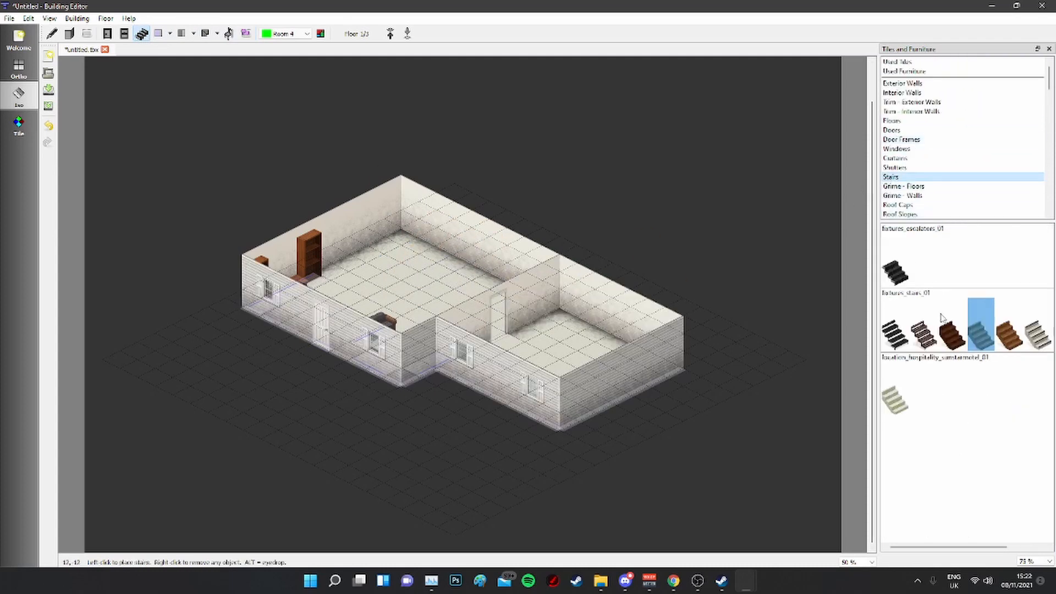
click(1014, 330)
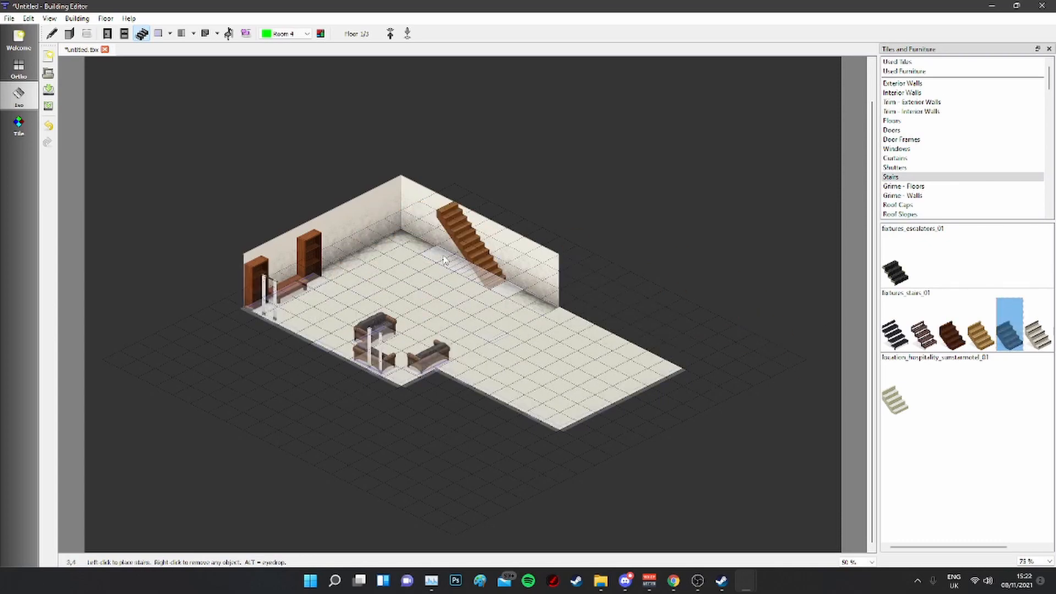
Step: Check the staircase position in the orthographic view and from the upper floor, ending on the ground floor in the isometric view
click(19, 77)
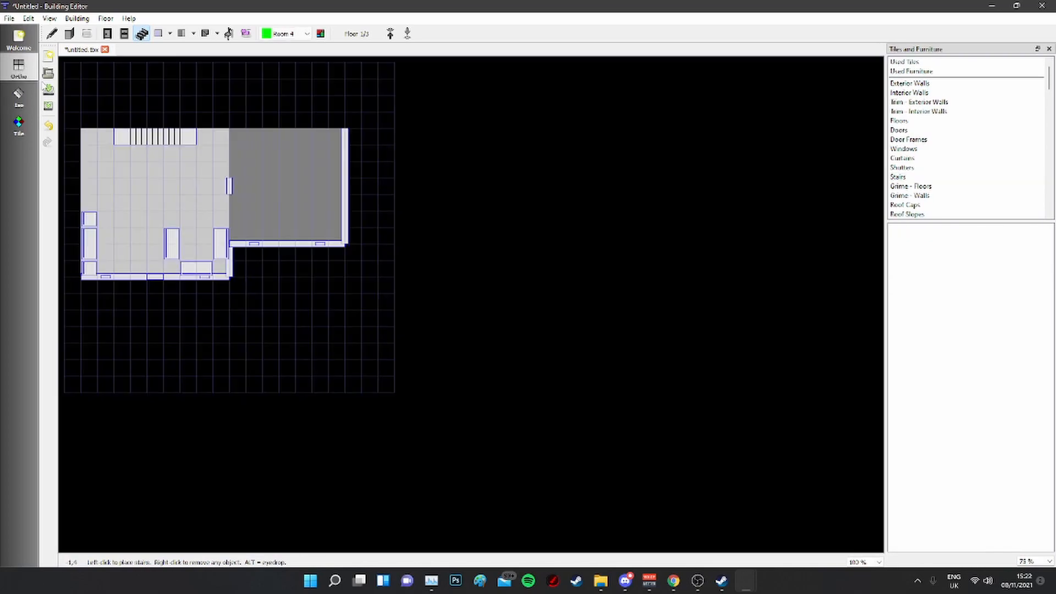
click(19, 96)
click(392, 34)
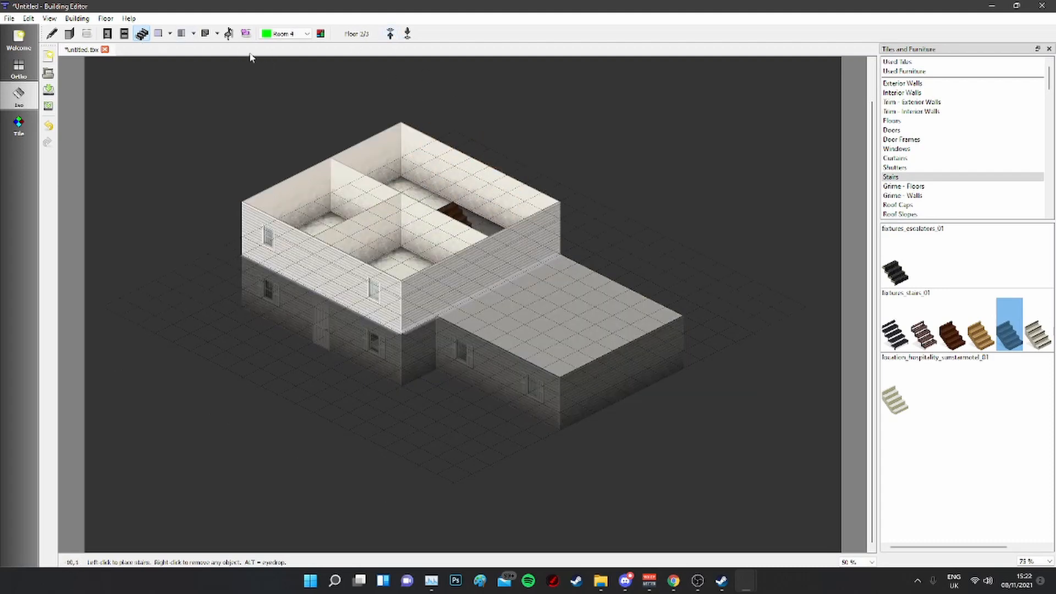
click(407, 34)
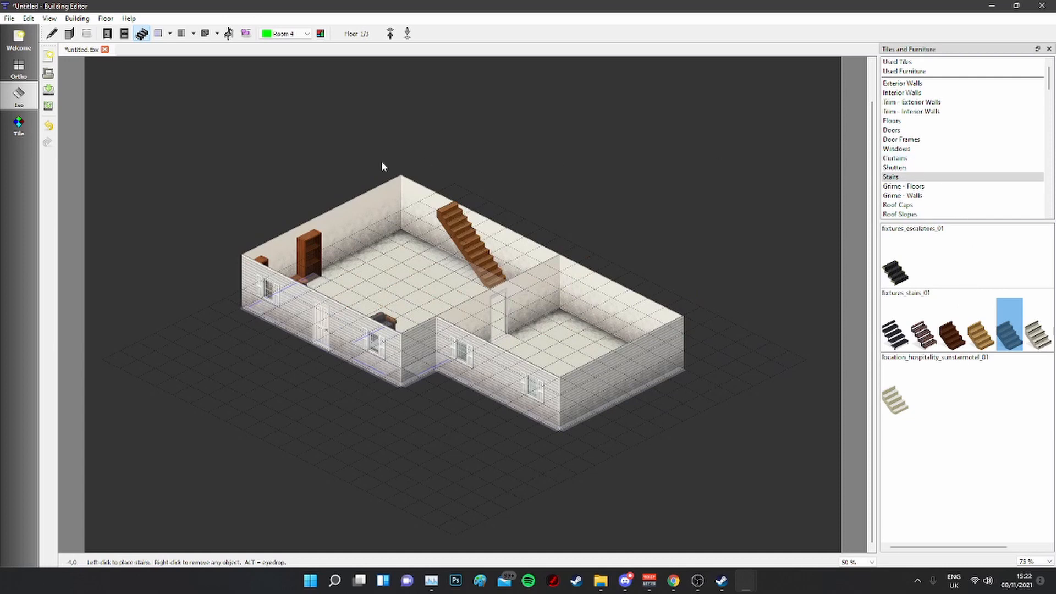
Step: Place two N versions of the grey stove from Appliances - Cooking side by side against the smaller room's back wall
click(230, 34)
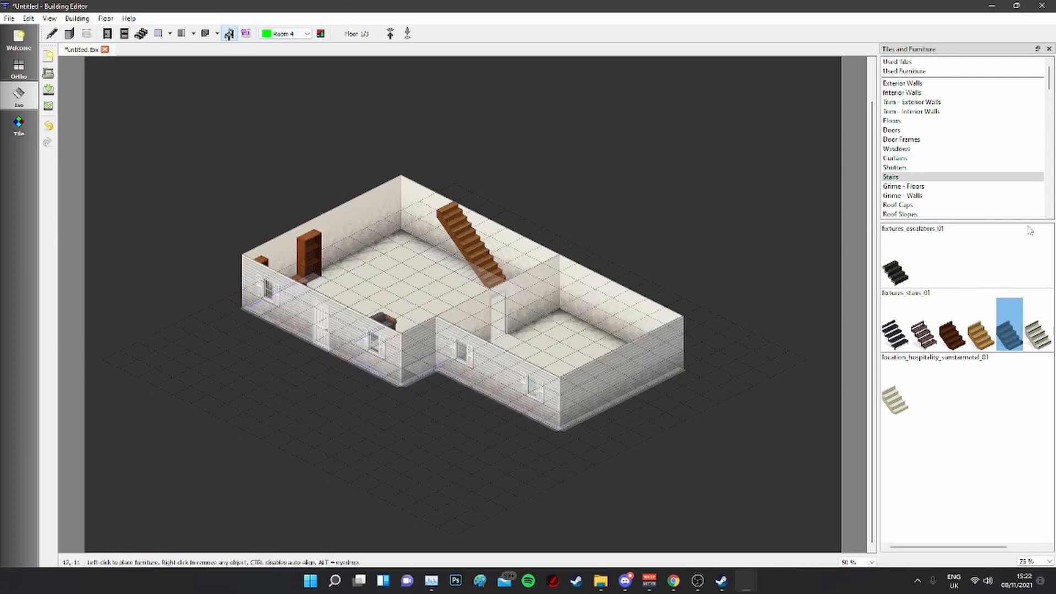
scroll(946, 157, down, 7)
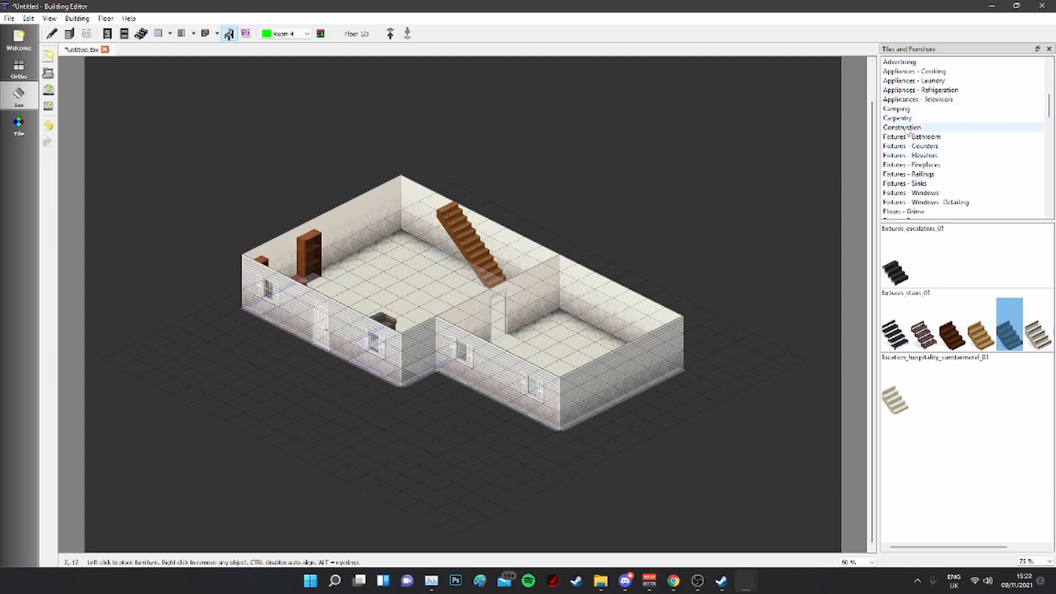
click(916, 72)
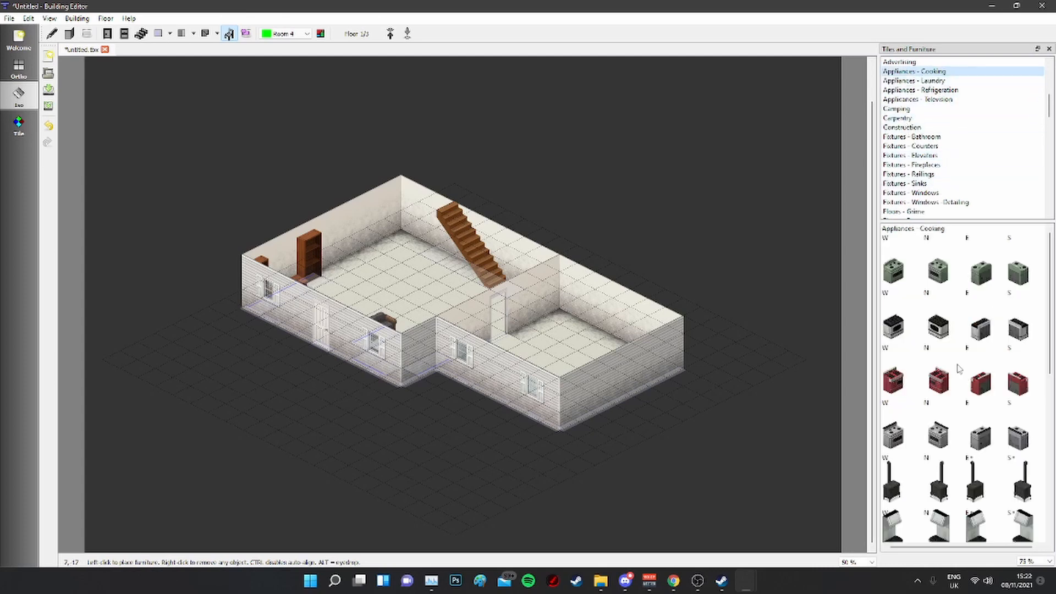
click(941, 431)
click(596, 325)
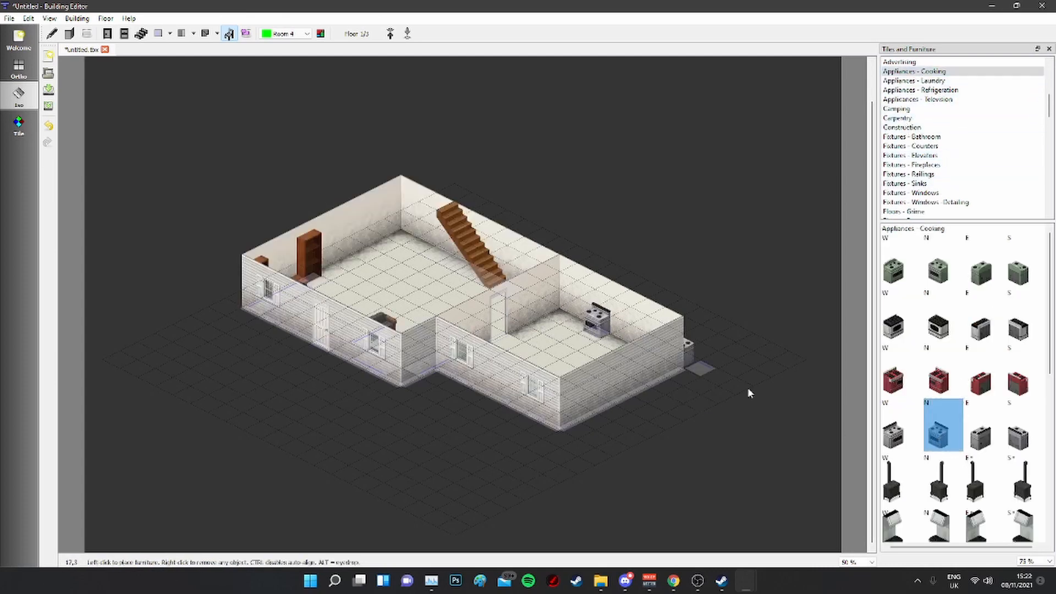
click(613, 329)
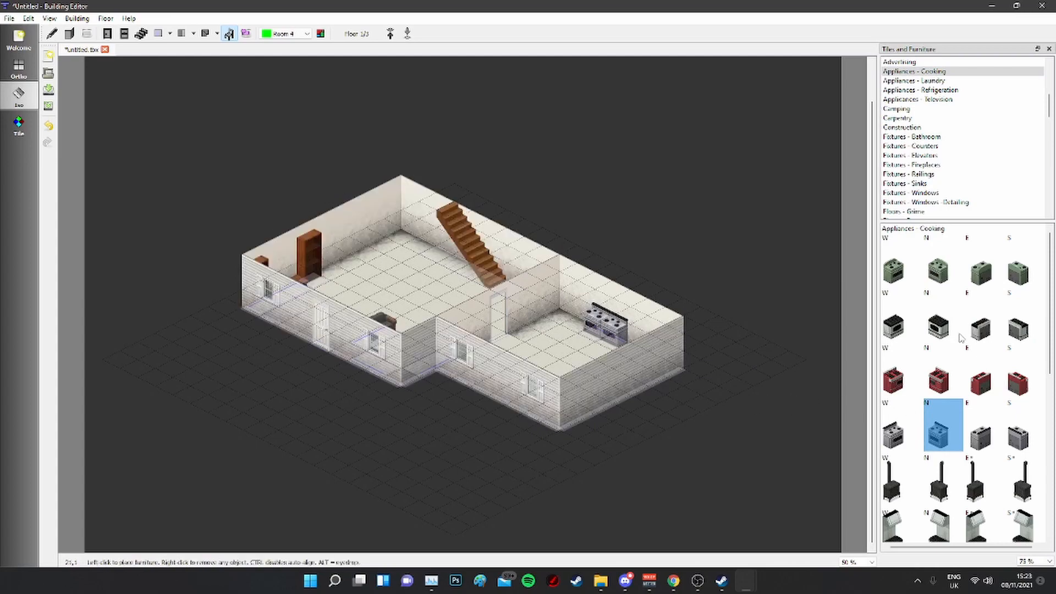
Step: Place an N version of the grey fridge from Appliances - Refrigeration on each side of the two stoves
click(939, 90)
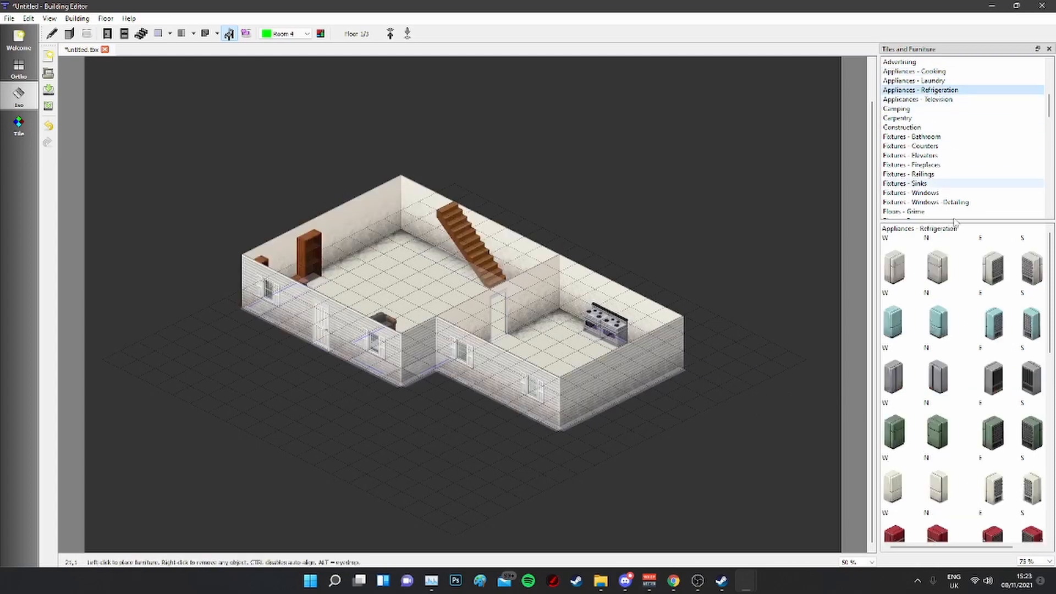
click(938, 380)
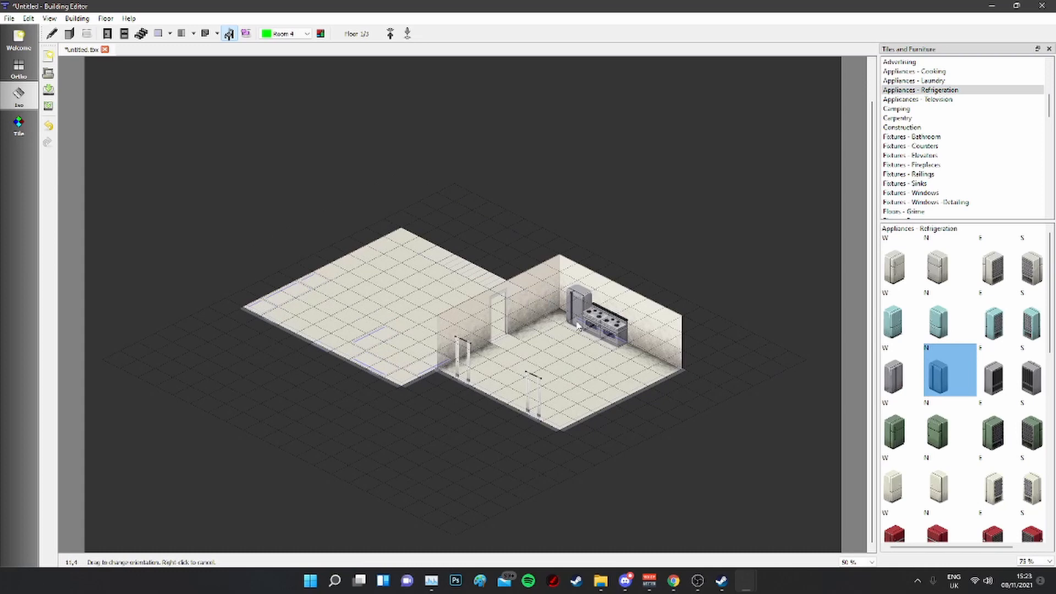
click(631, 350)
Step: Place the N version of the first reddish-brown table from Furniture - Tables - High near the smaller room's front wall
scroll(969, 446, down, 5)
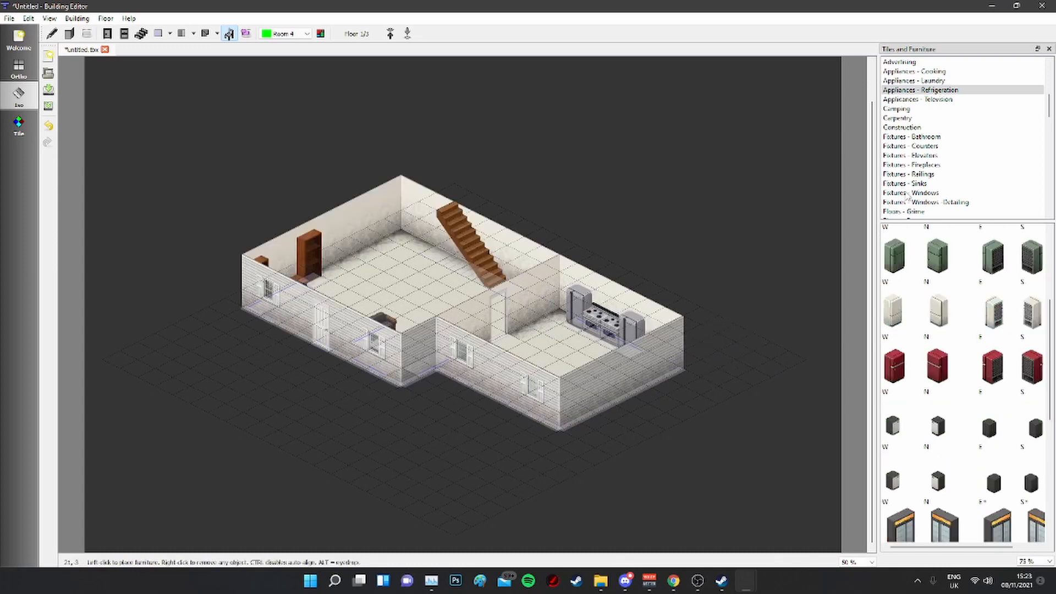
scroll(937, 121, up, 3)
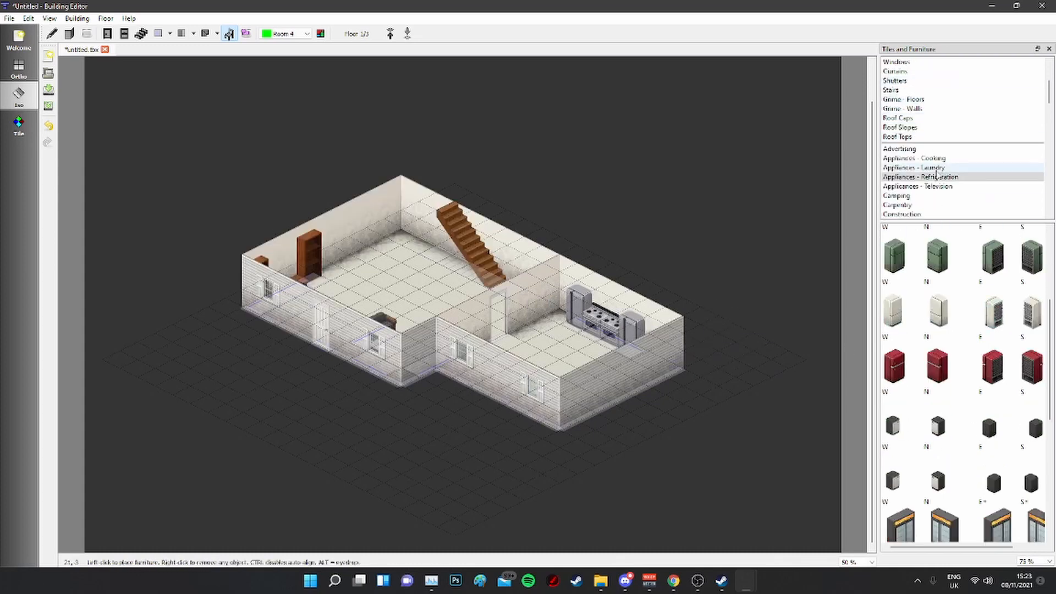
scroll(938, 175, down, 5)
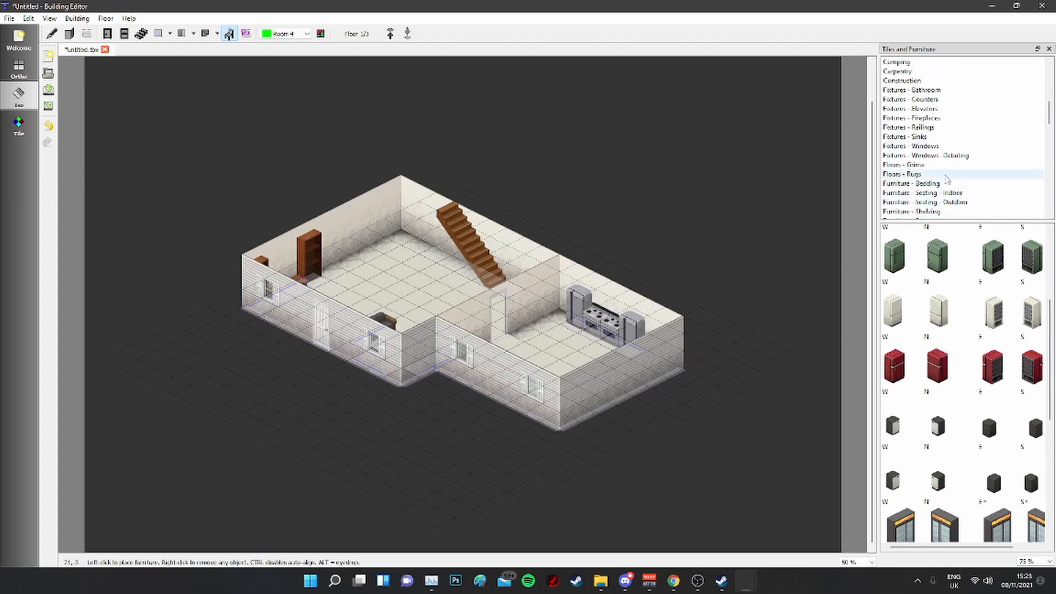
scroll(944, 176, down, 5)
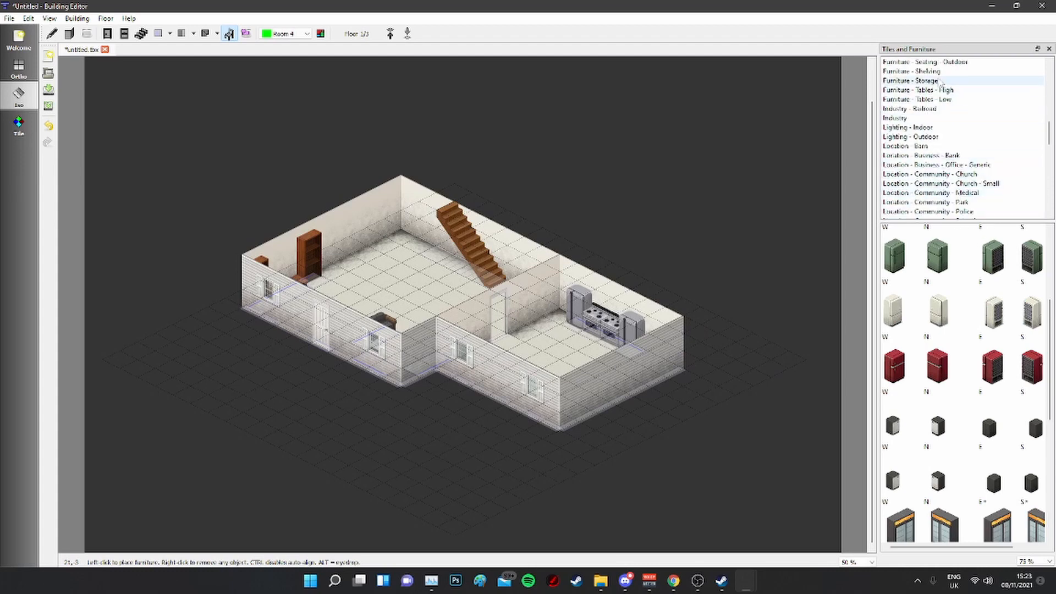
click(942, 89)
click(943, 266)
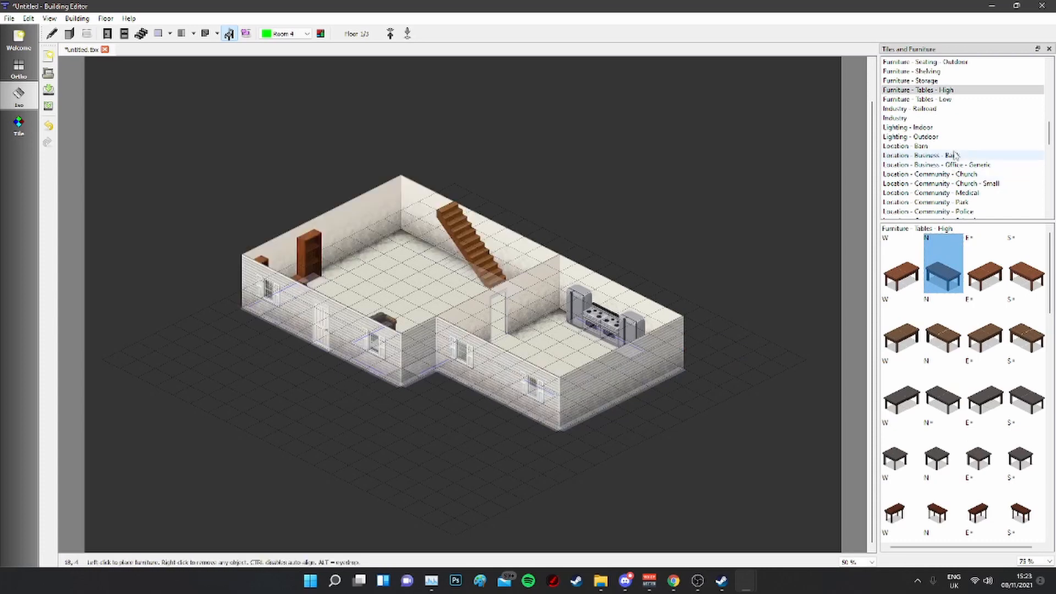
Step: Place reddish-brown wooden chairs from Furniture - Seating - Indoor around the table, two on its back side and two on its front side
scroll(938, 84, up, 2)
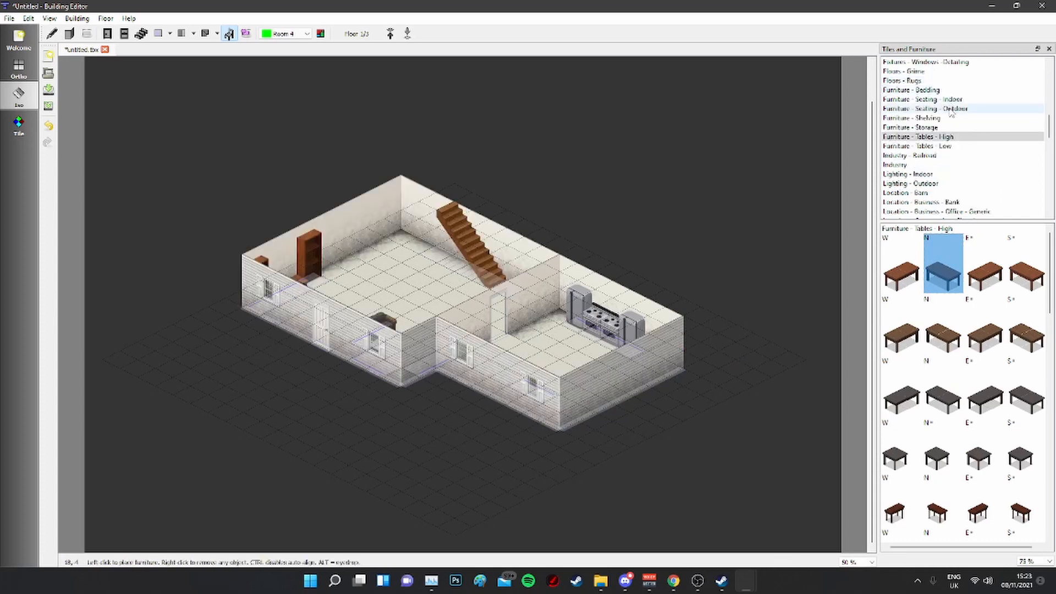
click(935, 100)
scroll(998, 363, down, 5)
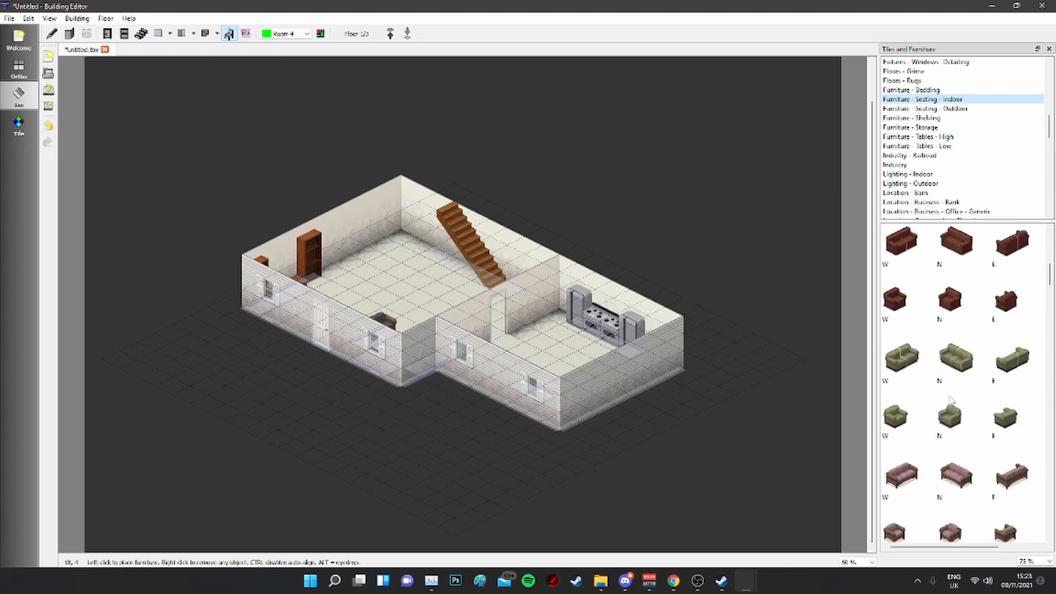
scroll(1002, 383, down, 5)
click(962, 363)
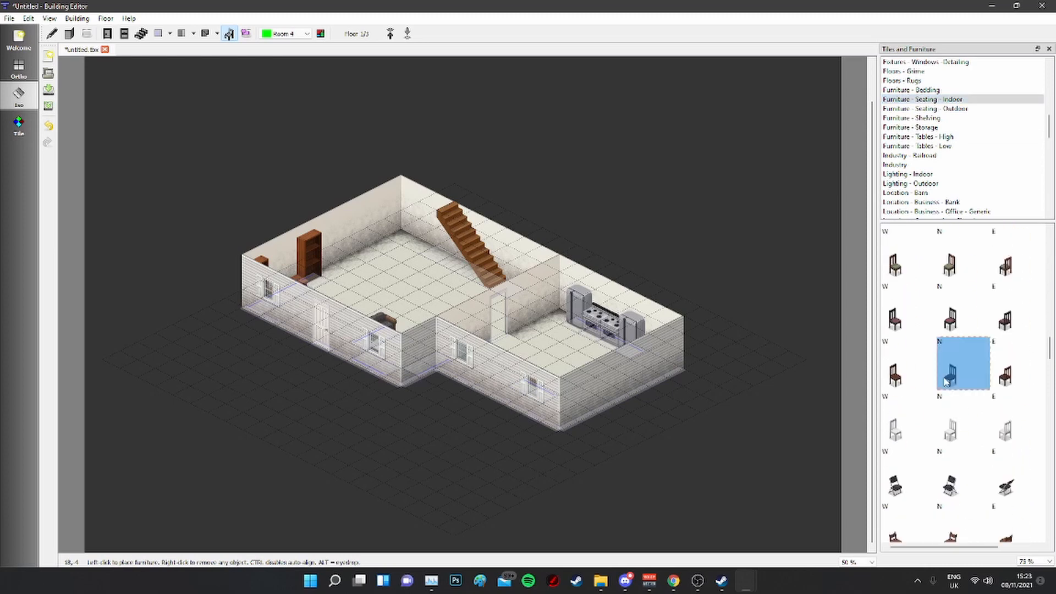
click(543, 377)
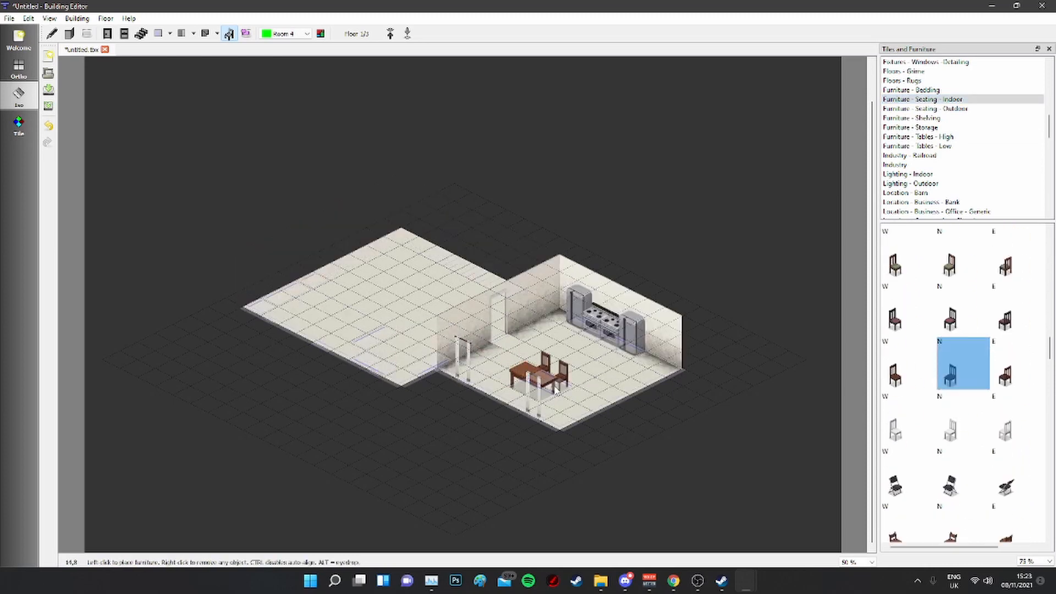
click(560, 385)
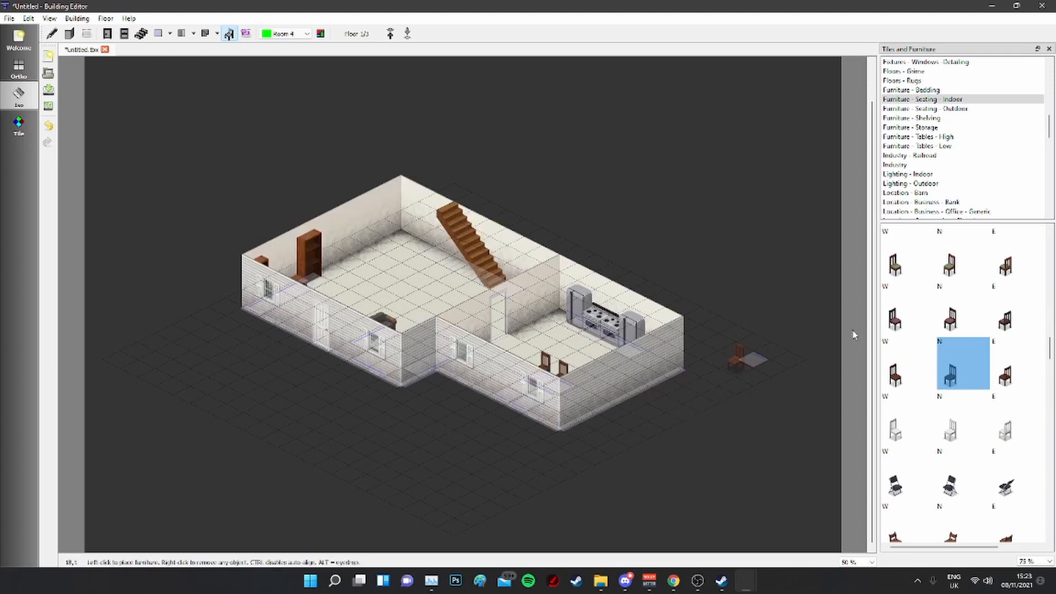
Step: Place light-topped wooden counters from Fixtures - Counters beside both fridges, into the far corner and along the adjoining outer wall
scroll(930, 121, up, 5)
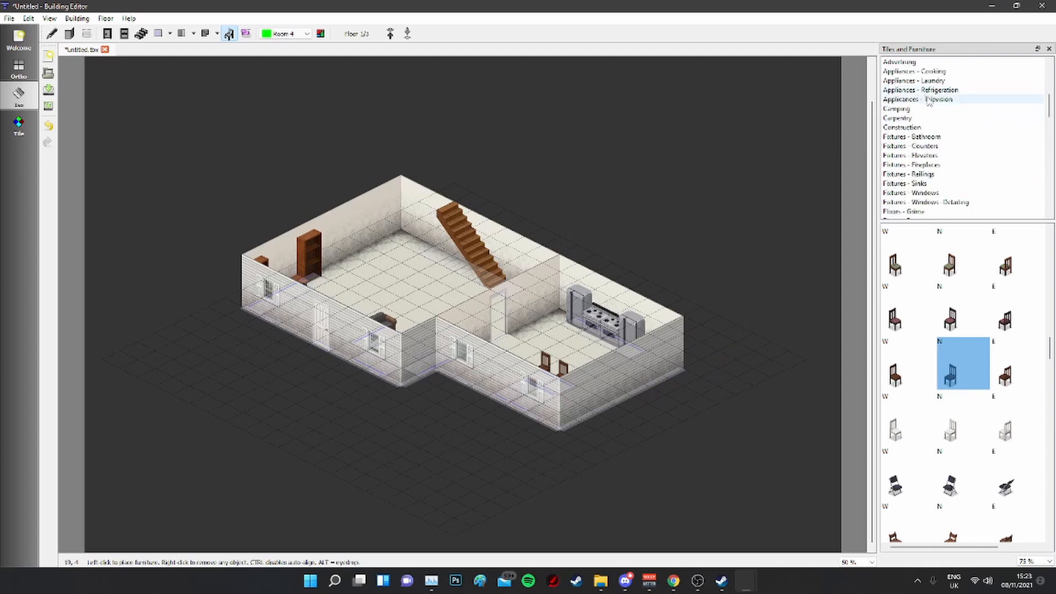
click(927, 146)
scroll(937, 385, down, 3)
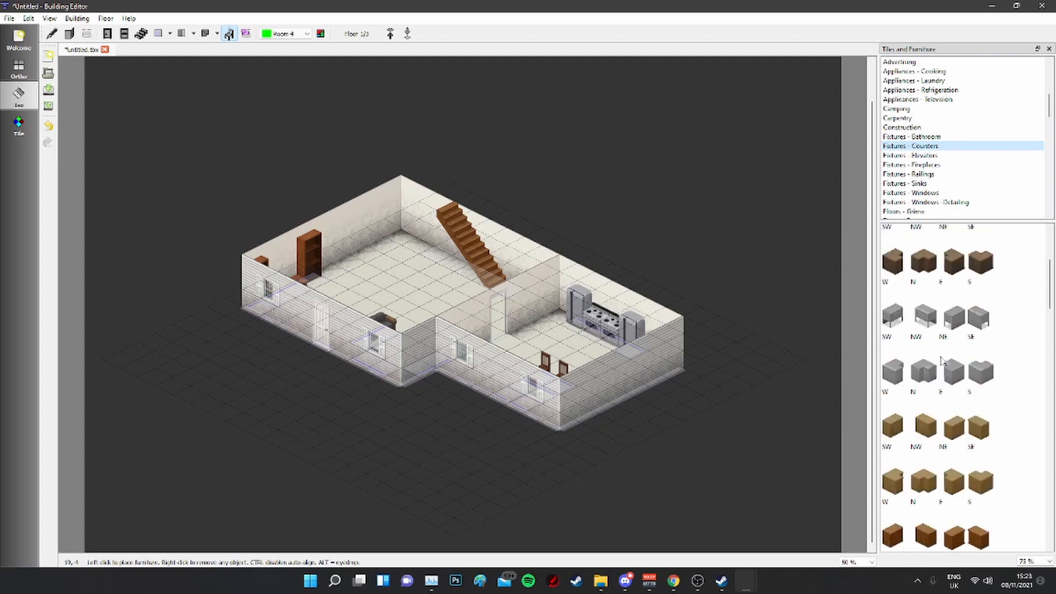
scroll(938, 330, up, 3)
click(934, 282)
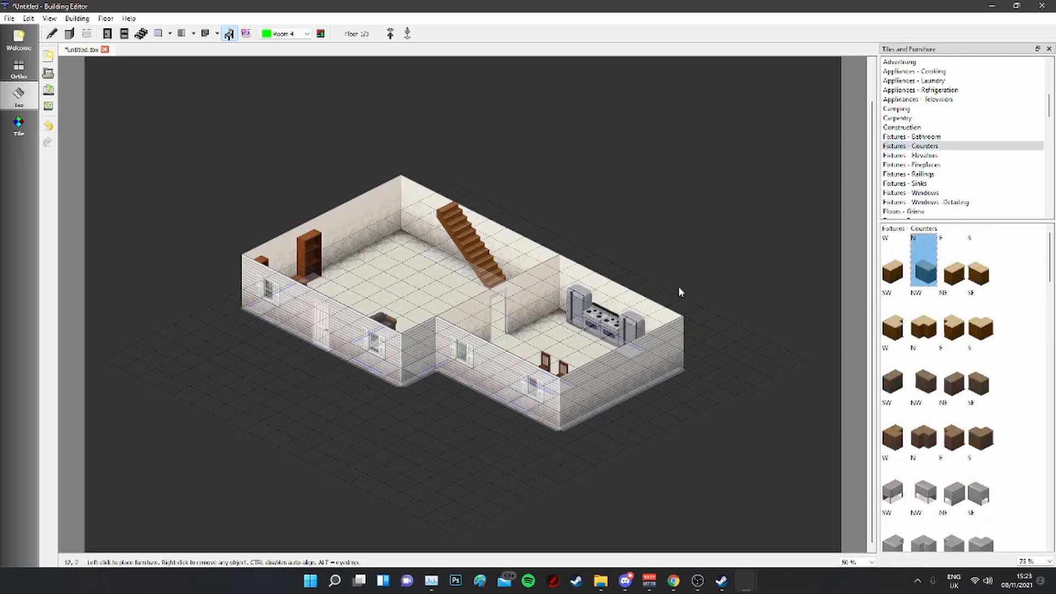
click(557, 324)
click(656, 362)
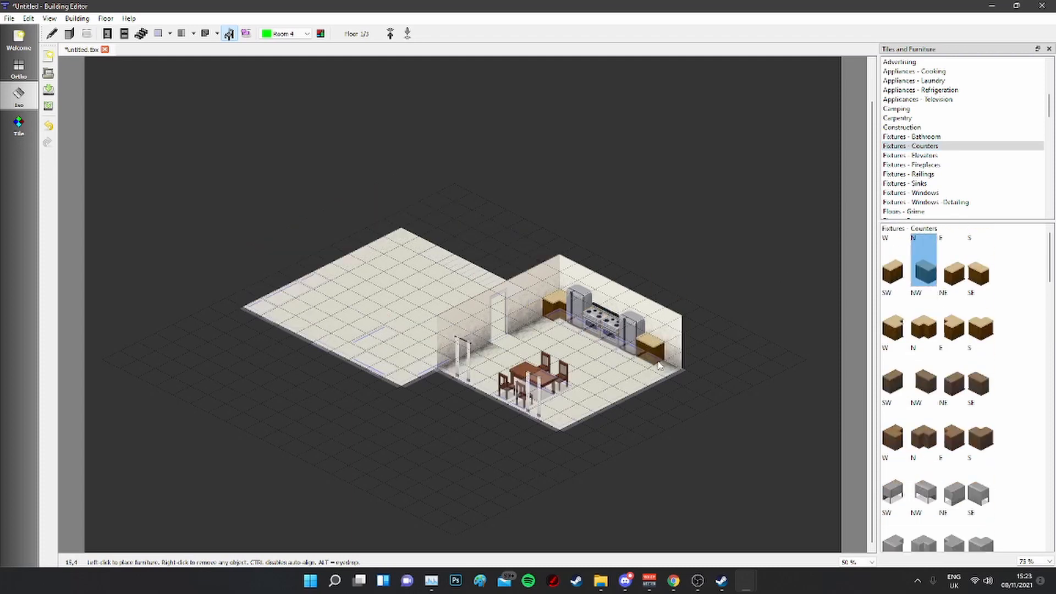
click(671, 369)
click(632, 381)
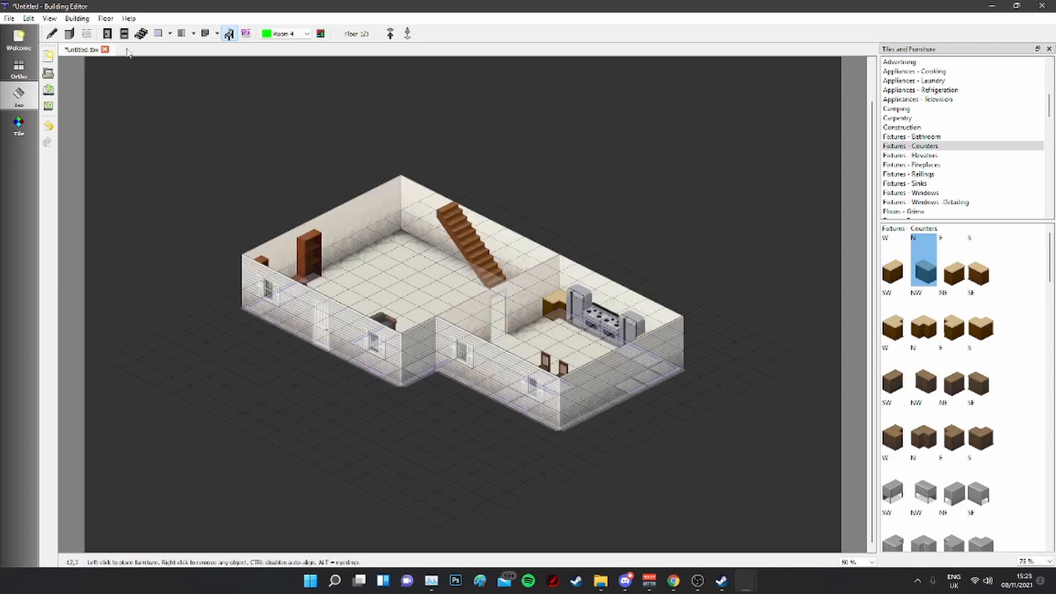
click(391, 33)
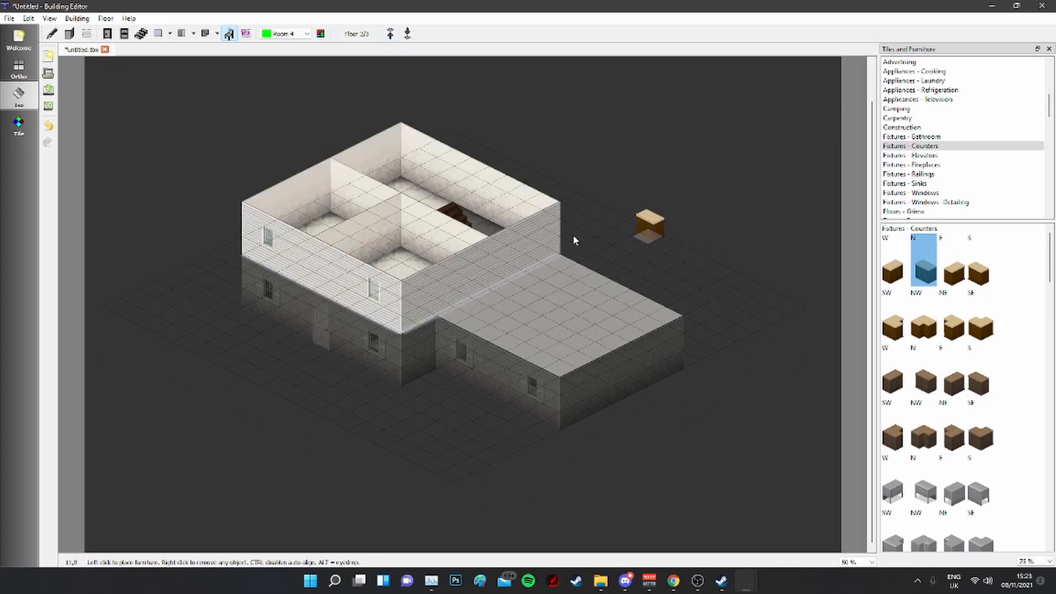
click(407, 33)
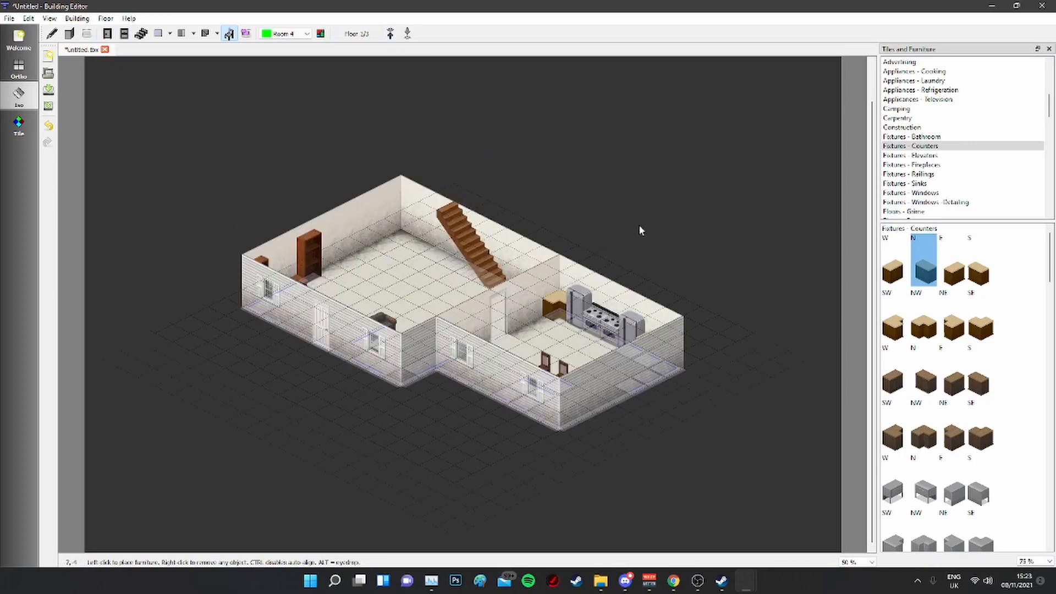
click(307, 33)
Step: Set the floor of Room 2, the kitchen, to the sixth tile in the first row of floors_interior_tilesandwood_01
click(320, 33)
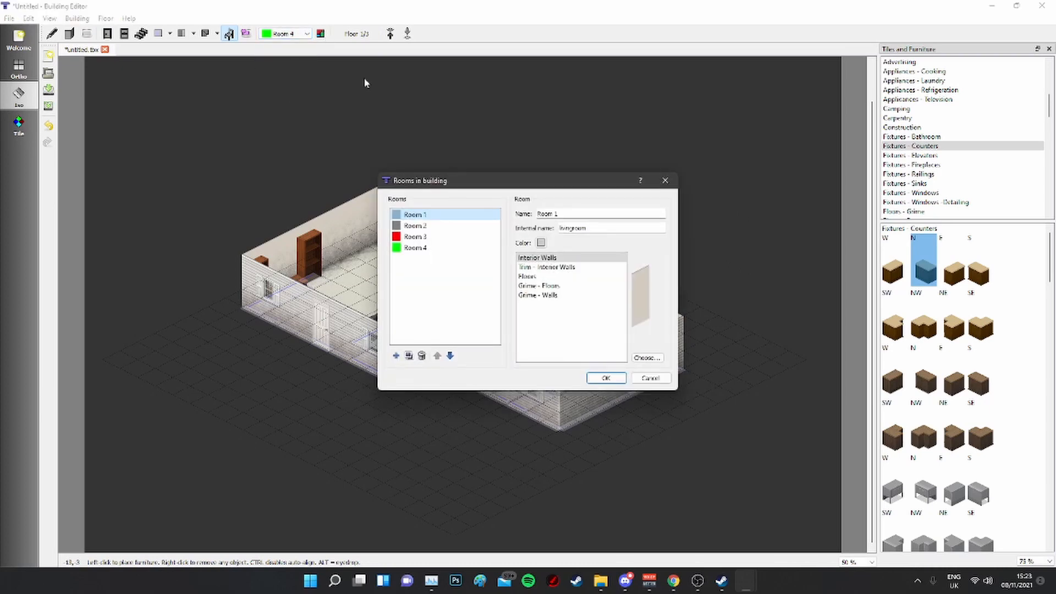
click(416, 225)
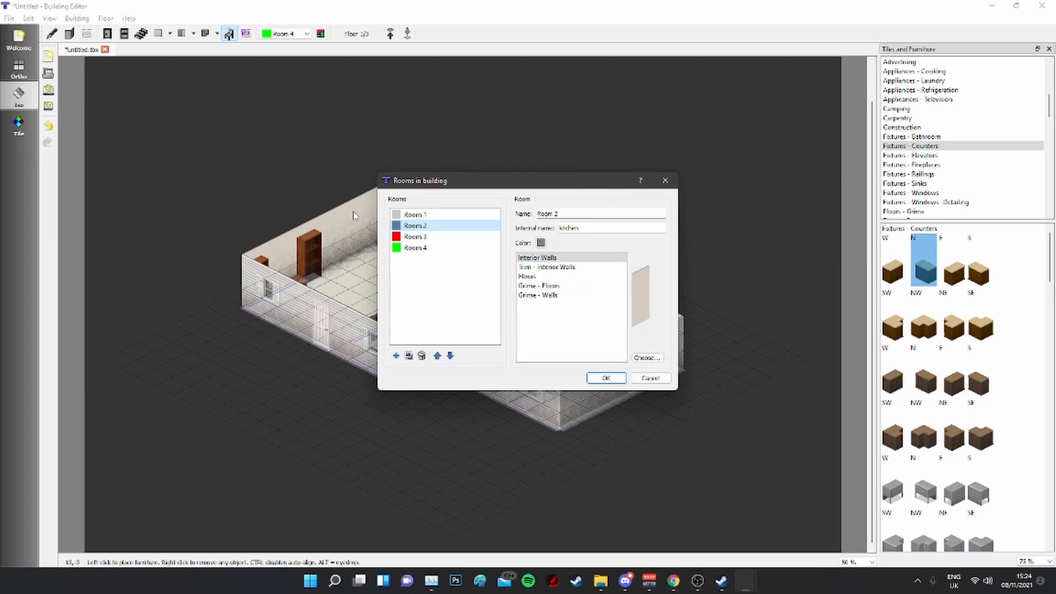
drag(574, 216, 551, 214)
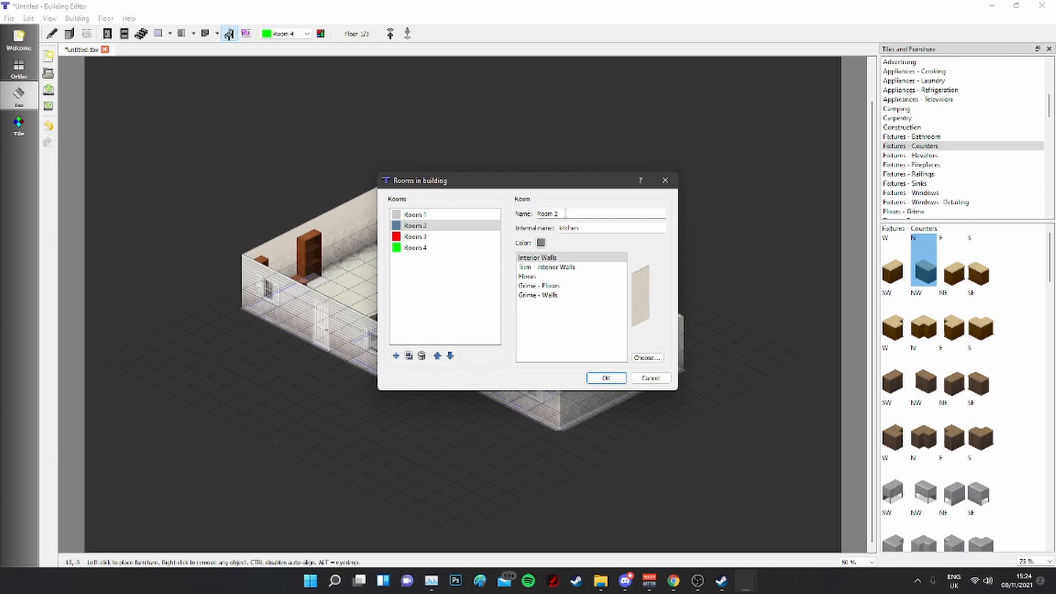
click(605, 227)
click(541, 266)
click(528, 276)
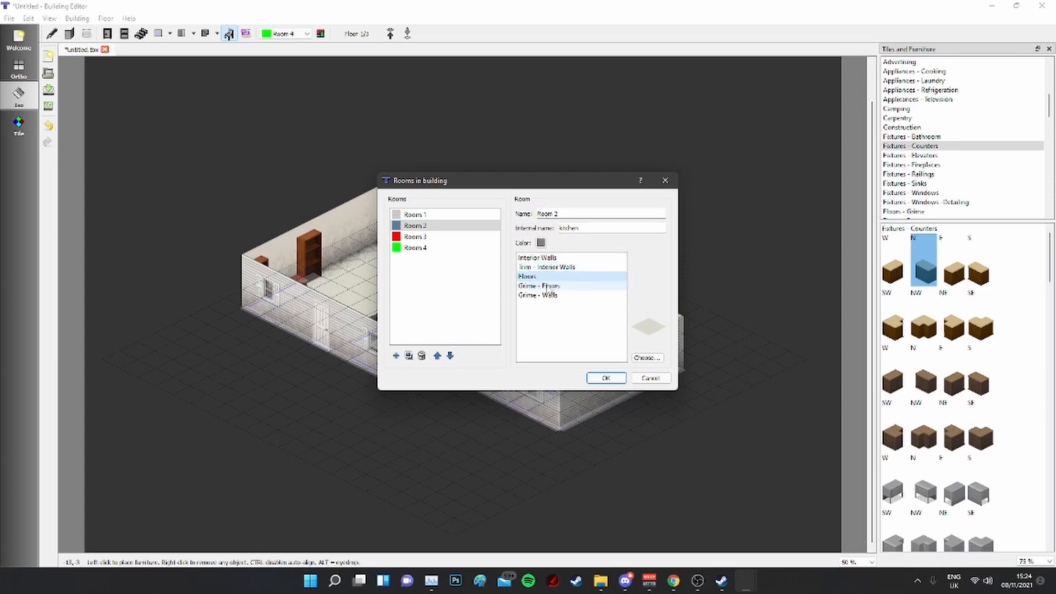
click(531, 286)
click(528, 277)
click(646, 358)
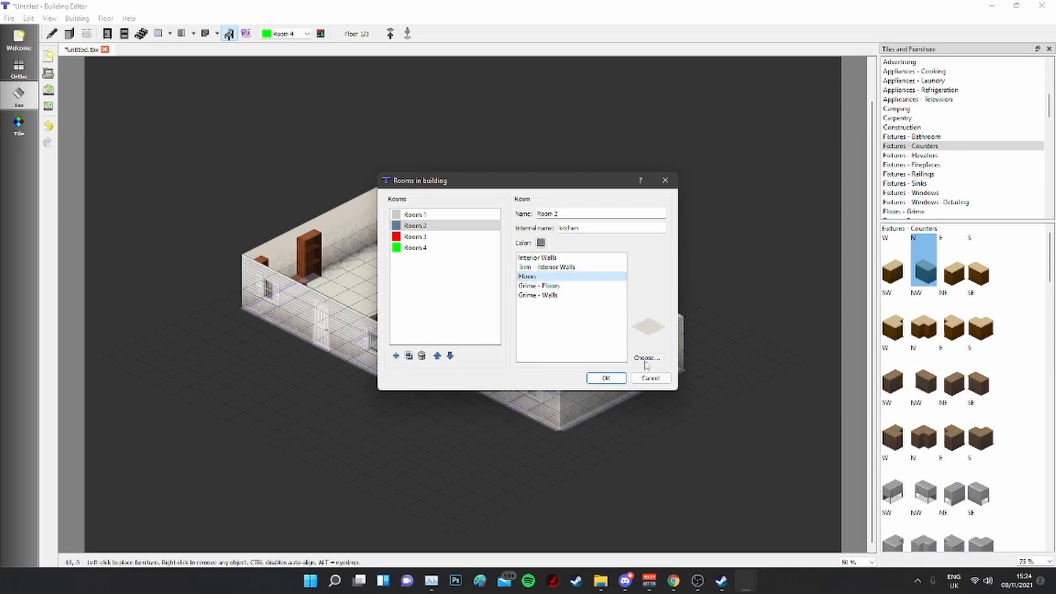
click(495, 278)
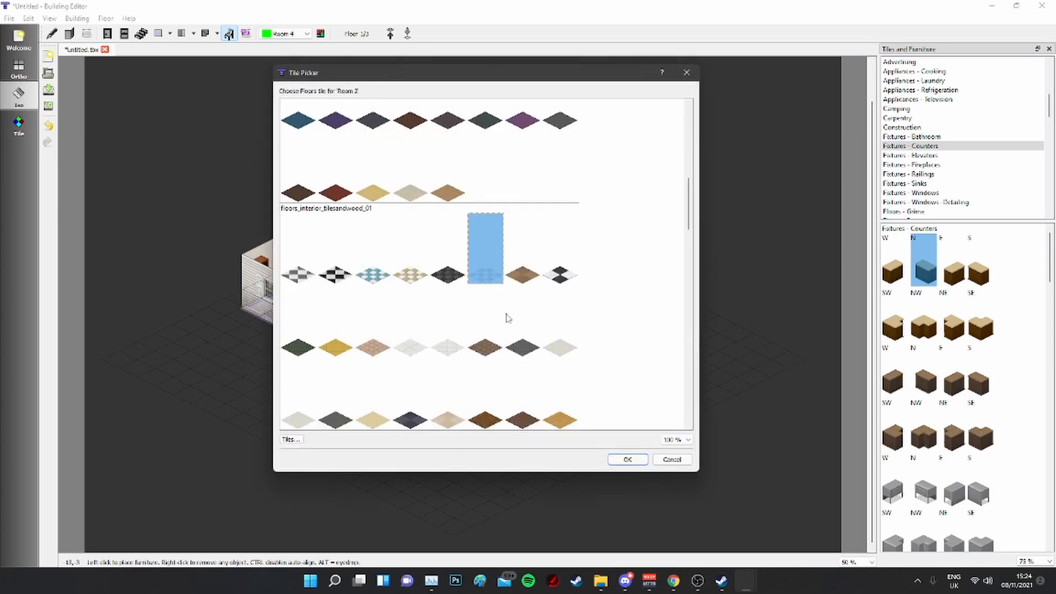
click(627, 460)
Step: Set Room 2's interior walls to the third tile of walls_interior_bathroom_01 and apply the room changes
click(544, 266)
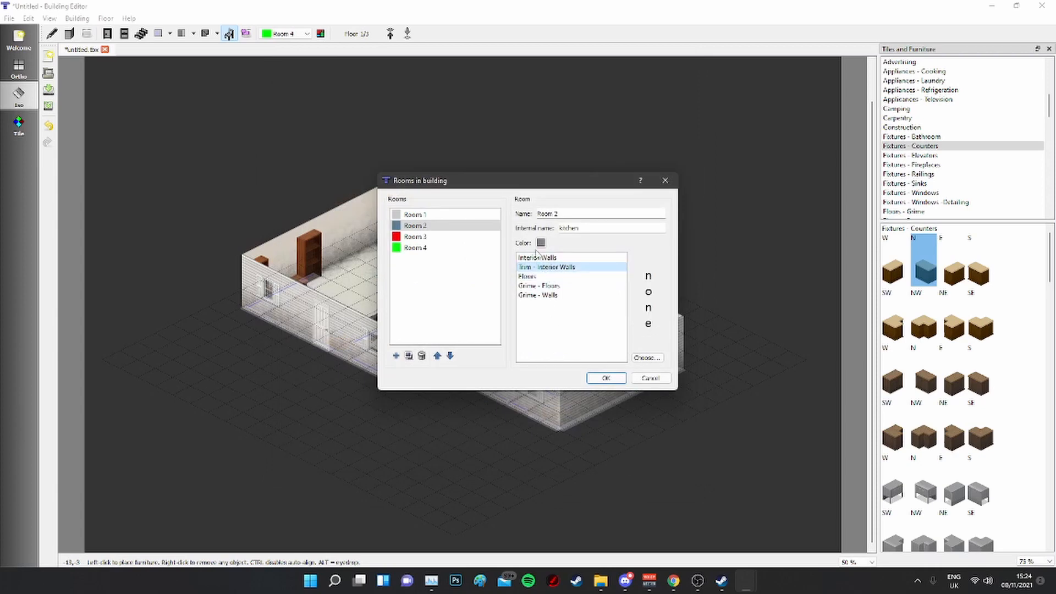
click(536, 257)
click(648, 357)
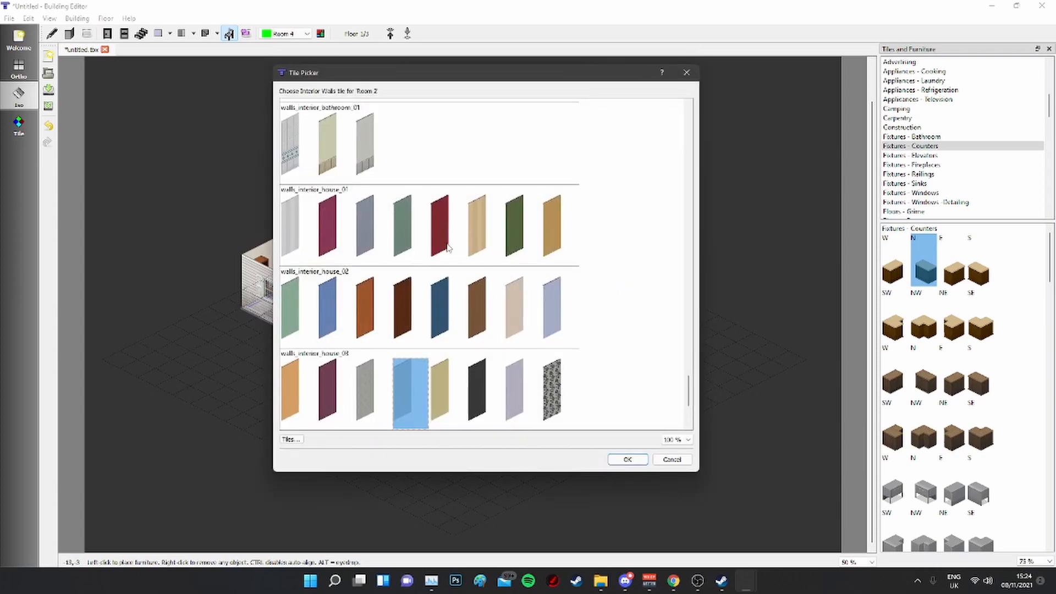
scroll(414, 289, up, 5)
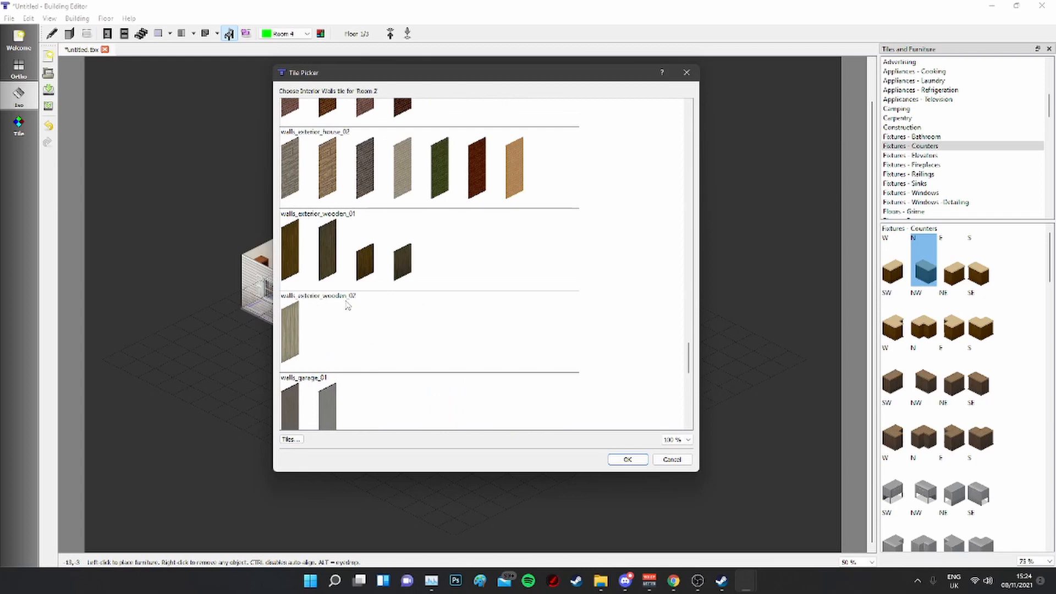
scroll(385, 231, up, 15)
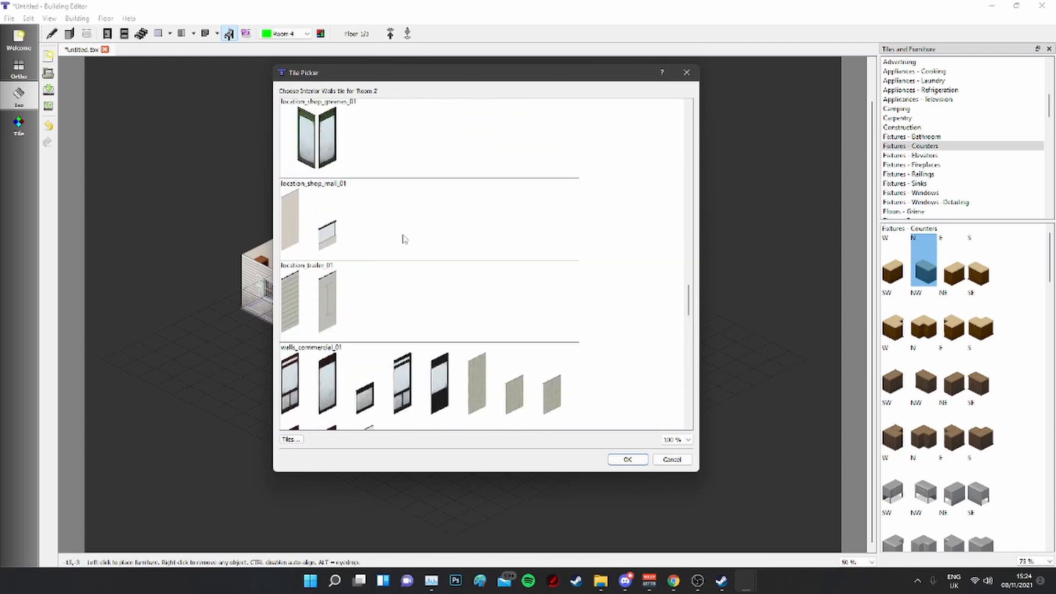
scroll(404, 238, down, 15)
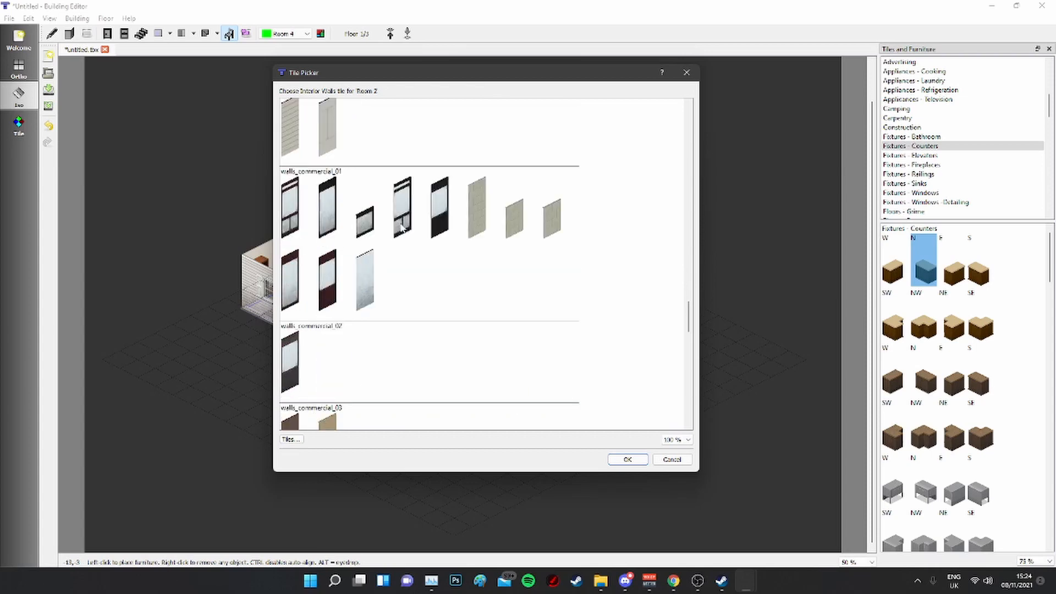
scroll(418, 261, down, 3)
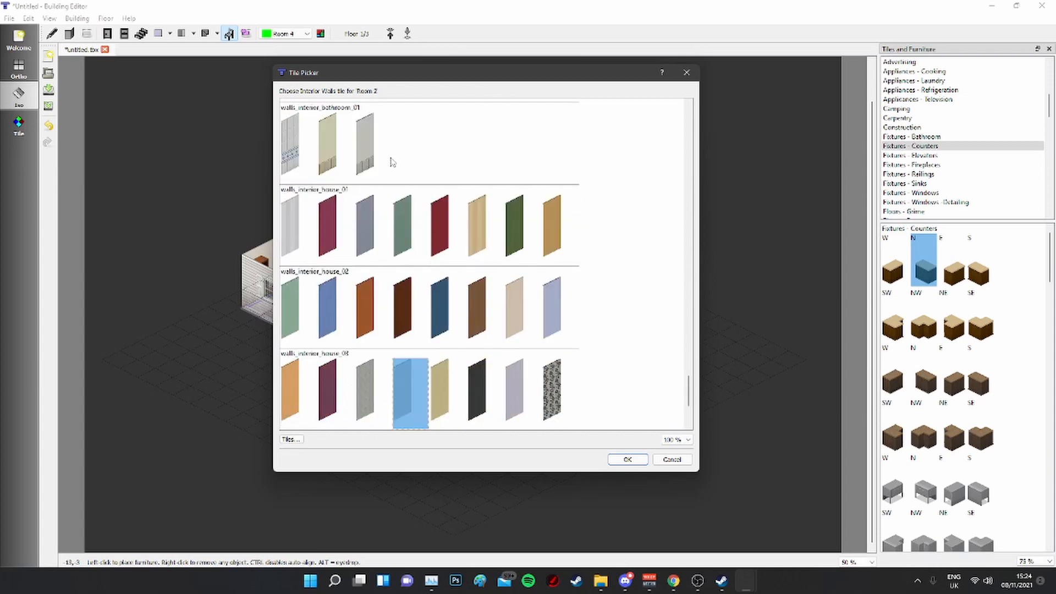
scroll(533, 258, down, 3)
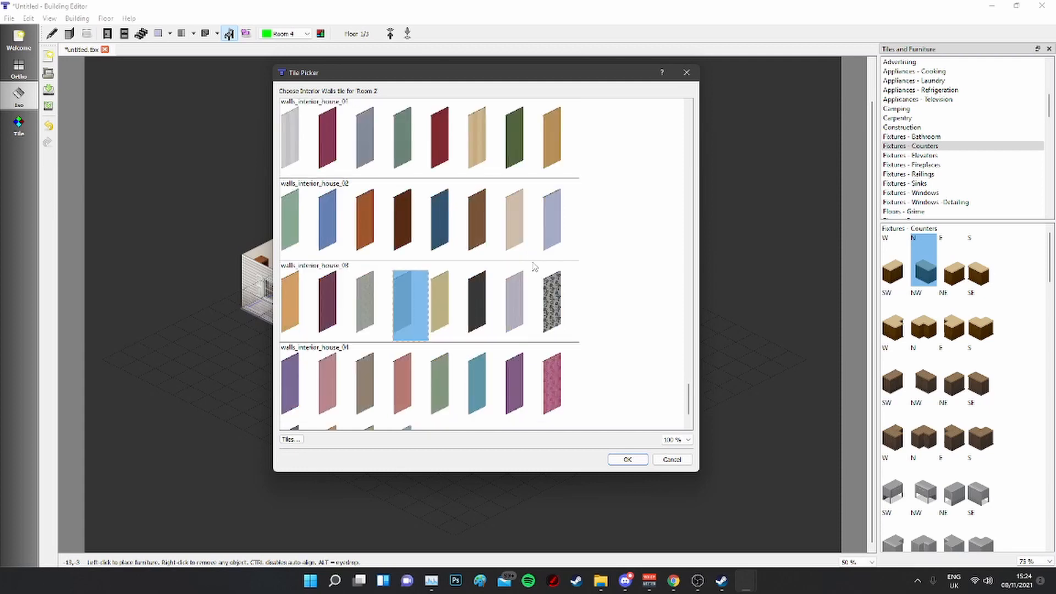
scroll(531, 267, up, 5)
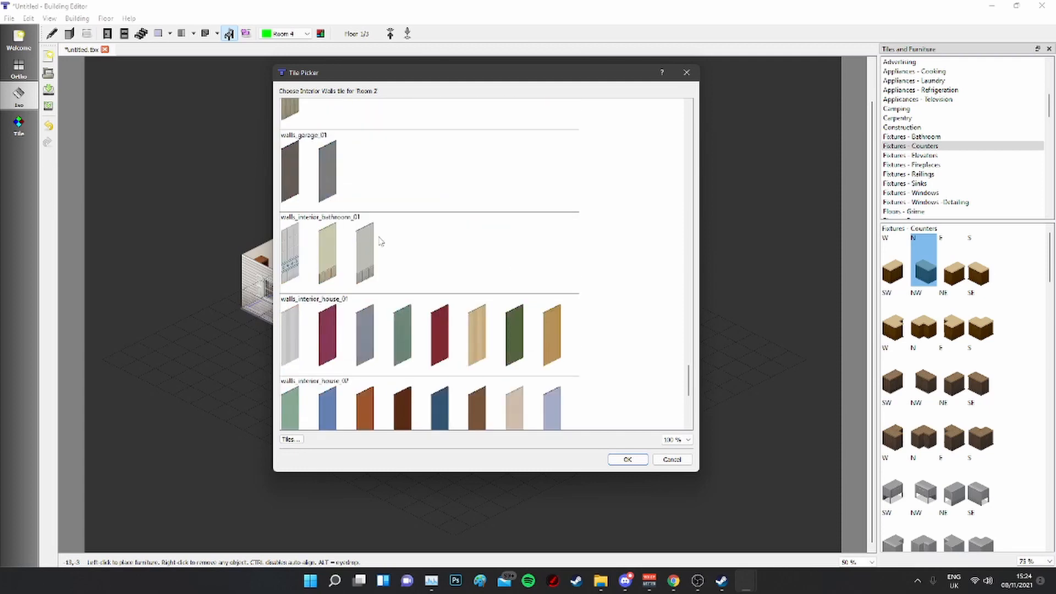
click(374, 253)
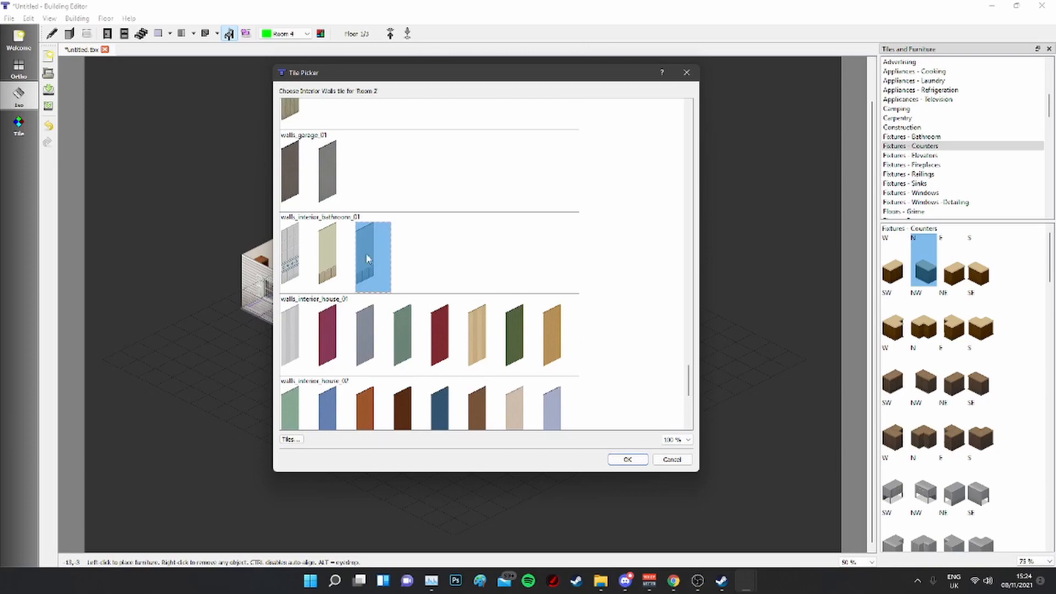
click(630, 460)
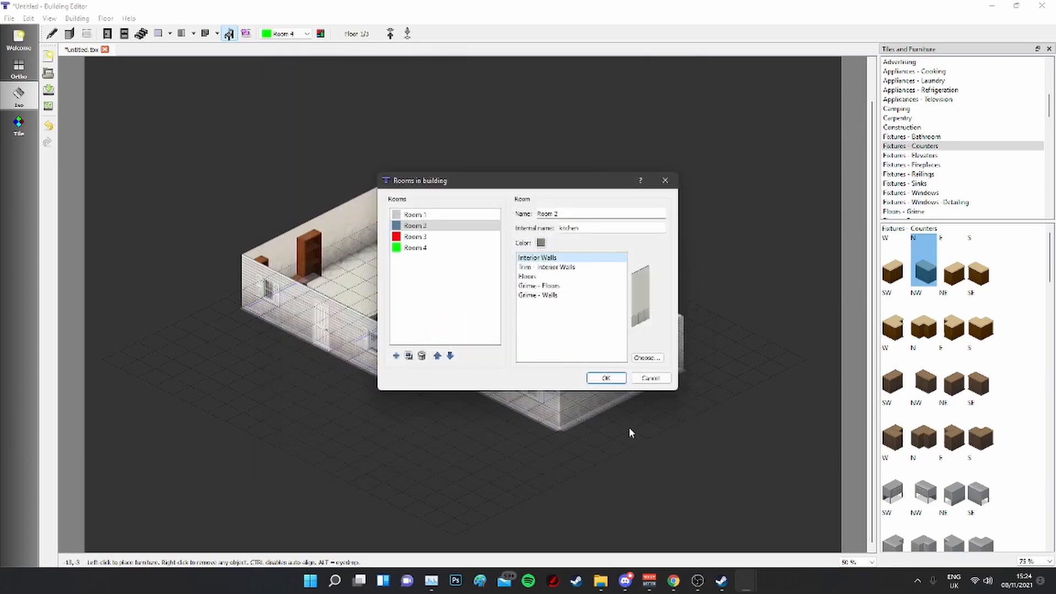
click(606, 378)
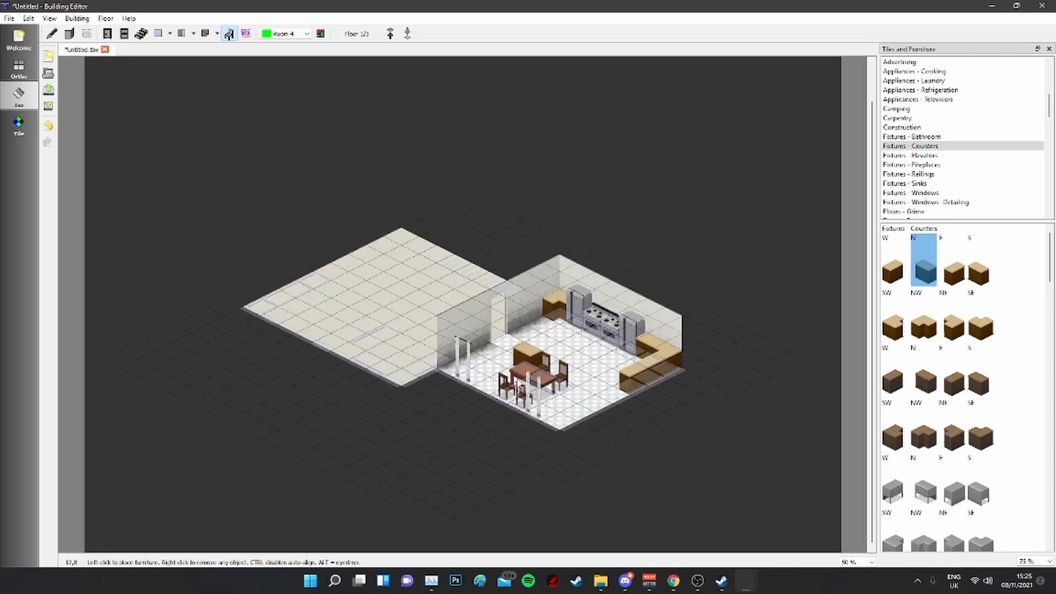
Step: Go up to the bedroom floor and bring up the beds in the Furniture - Bedding category
click(390, 34)
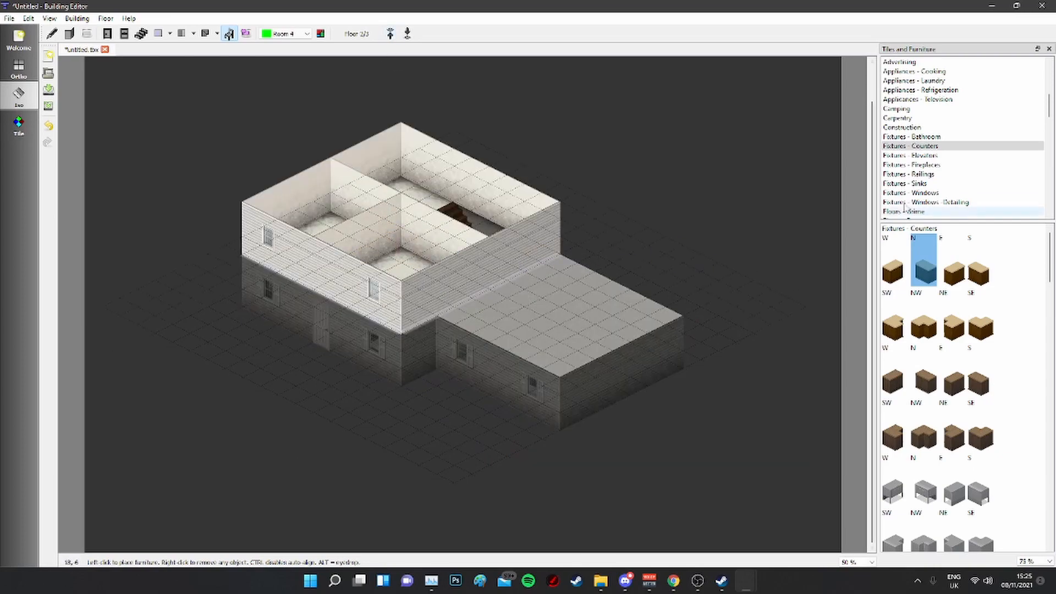
scroll(947, 141, up, 3)
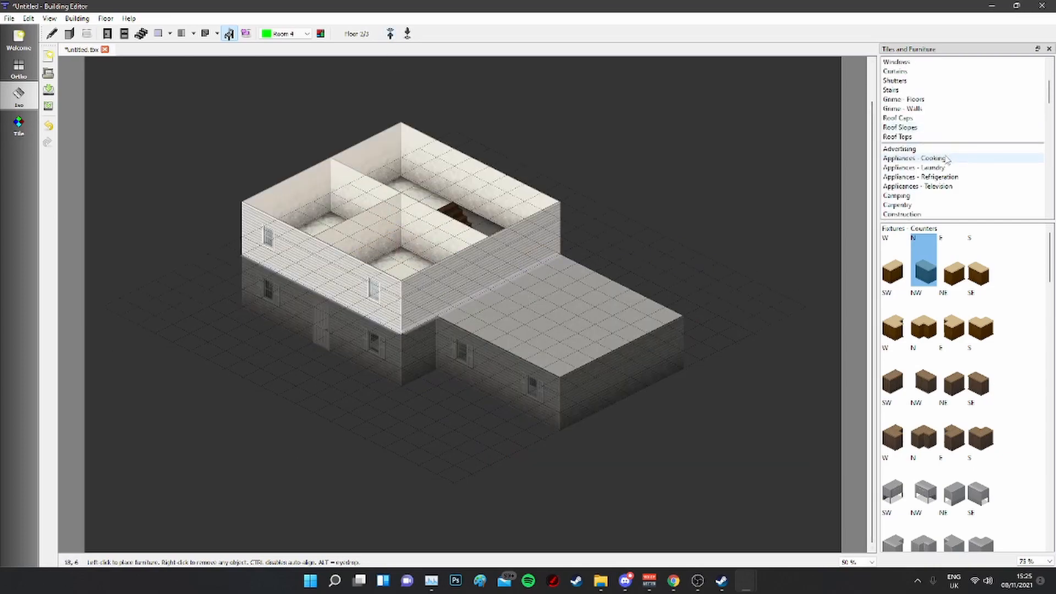
scroll(932, 154, up, 3)
scroll(925, 121, down, 6)
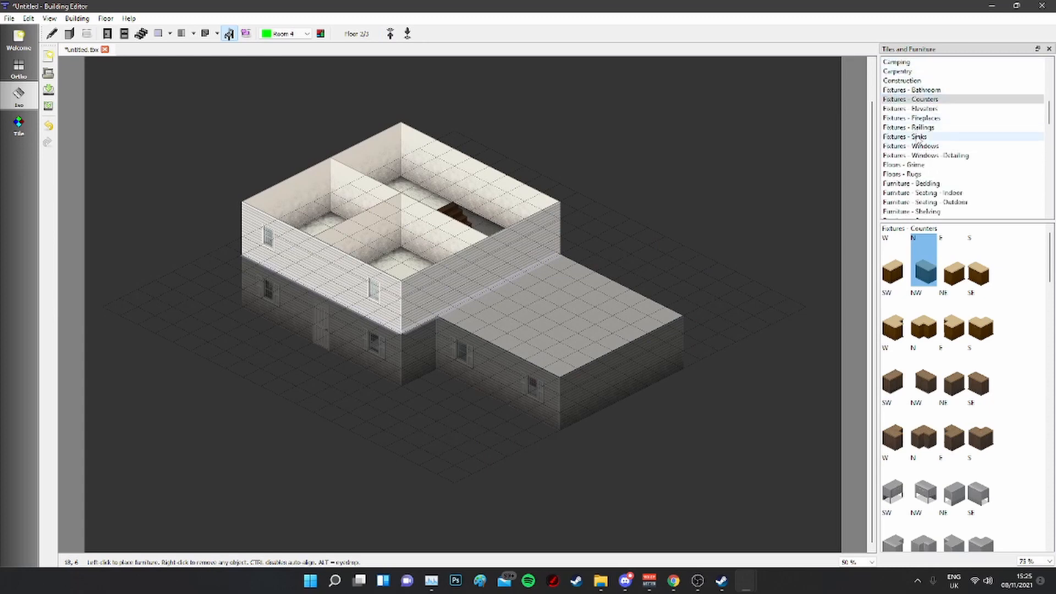
click(924, 184)
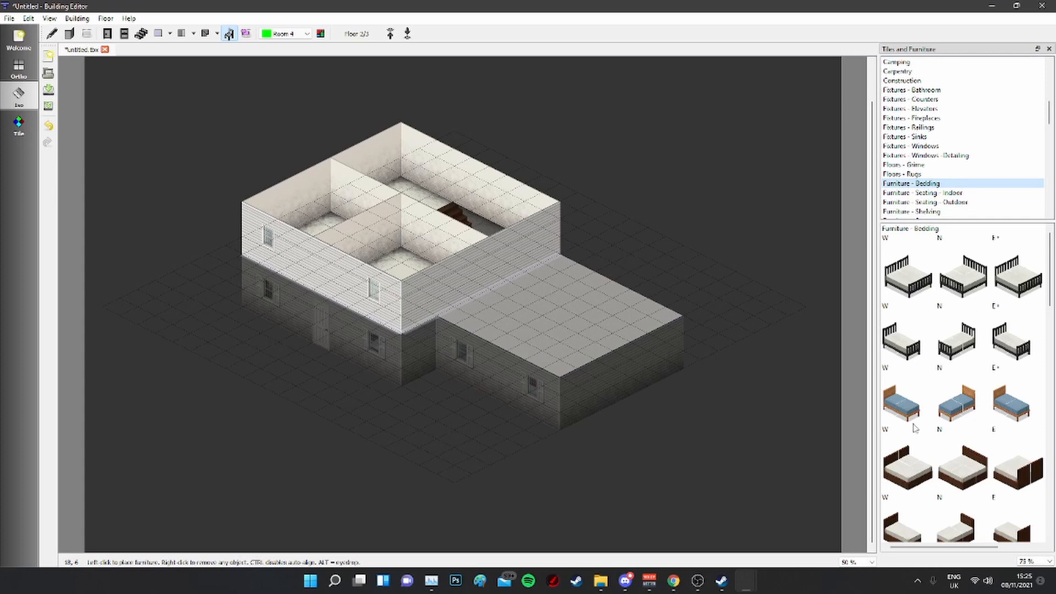
scroll(914, 428, down, 5)
scroll(917, 349, up, 2)
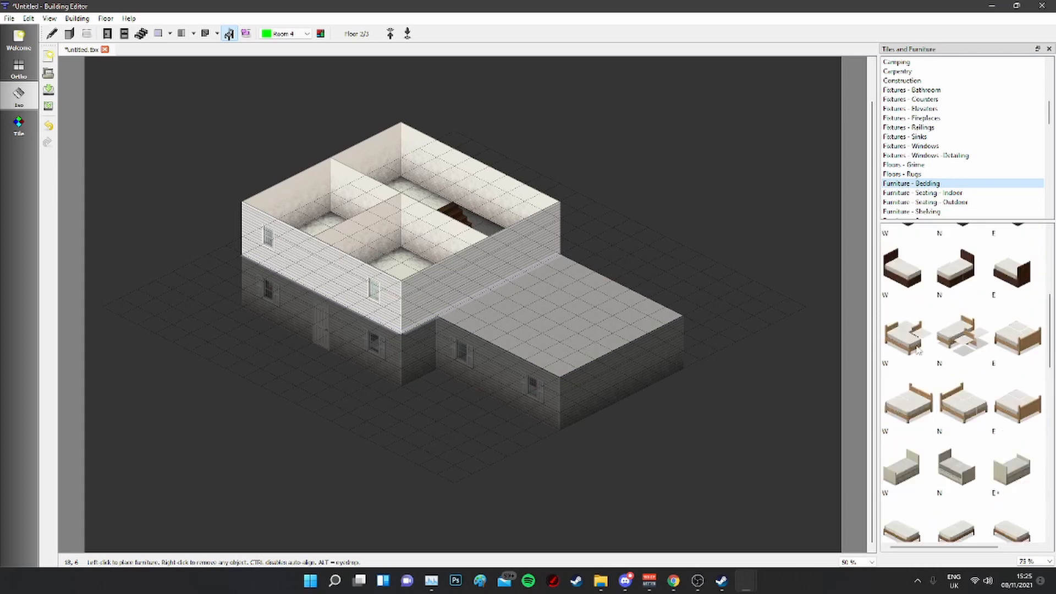
Step: Compare the W and N variants of the light wooden bed whose preview tiles look misaligned
click(926, 344)
click(968, 339)
click(914, 345)
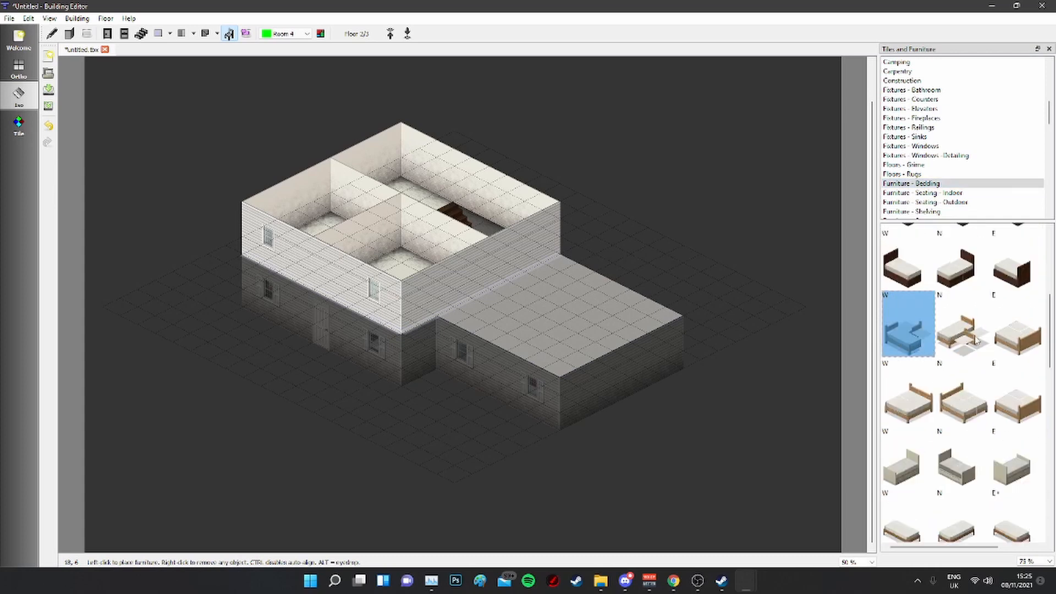
click(973, 336)
click(909, 345)
click(961, 347)
click(923, 346)
click(968, 345)
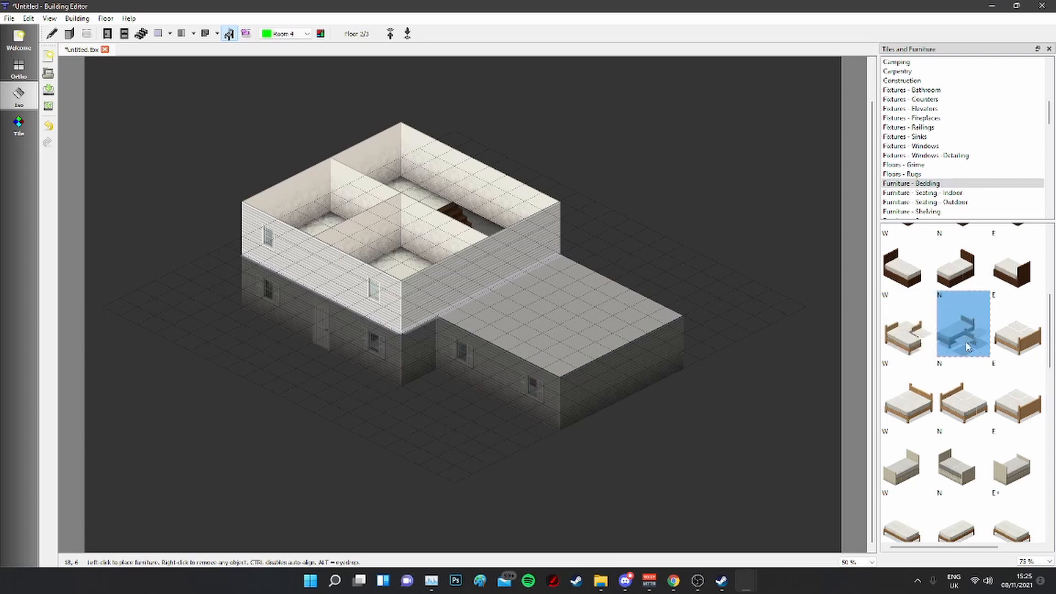
click(929, 347)
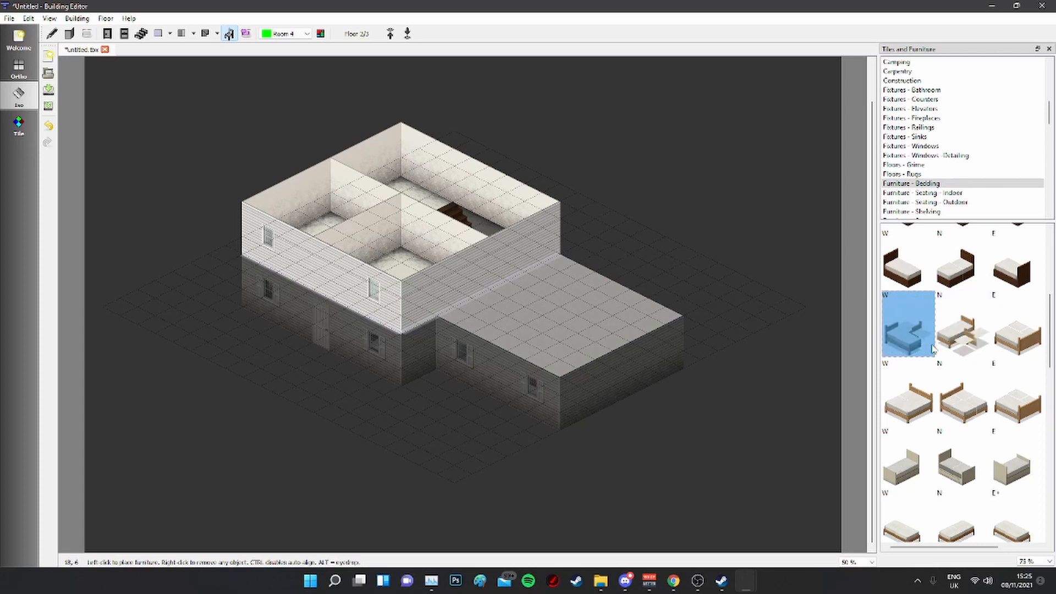
Step: Place dark wooden double beds with white bedding in both front bedrooms, one headboard against the window wall, the other against the dividing wall
scroll(935, 349, up, 5)
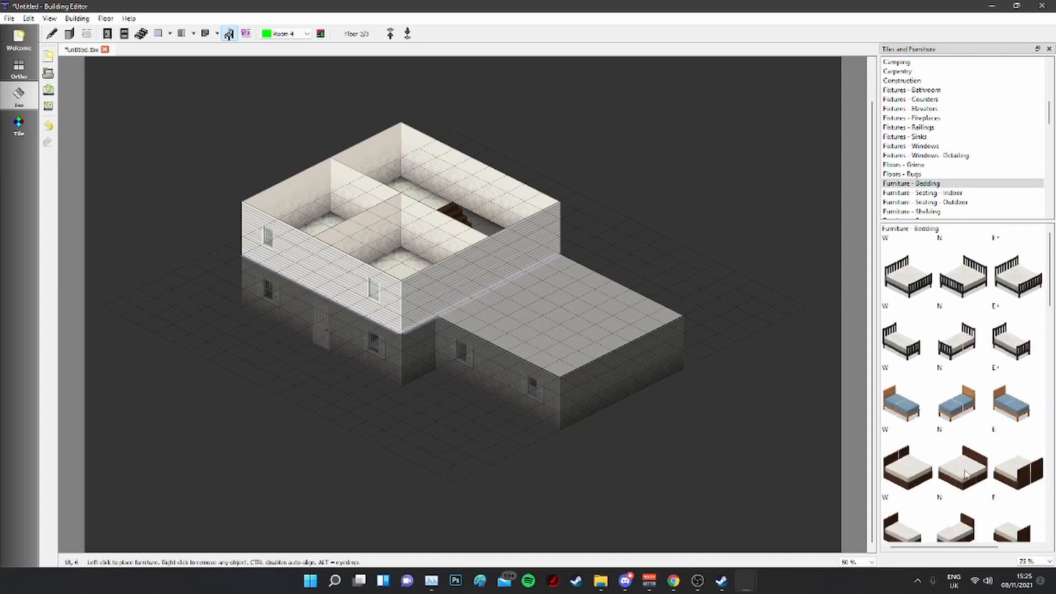
scroll(936, 377, down, 10)
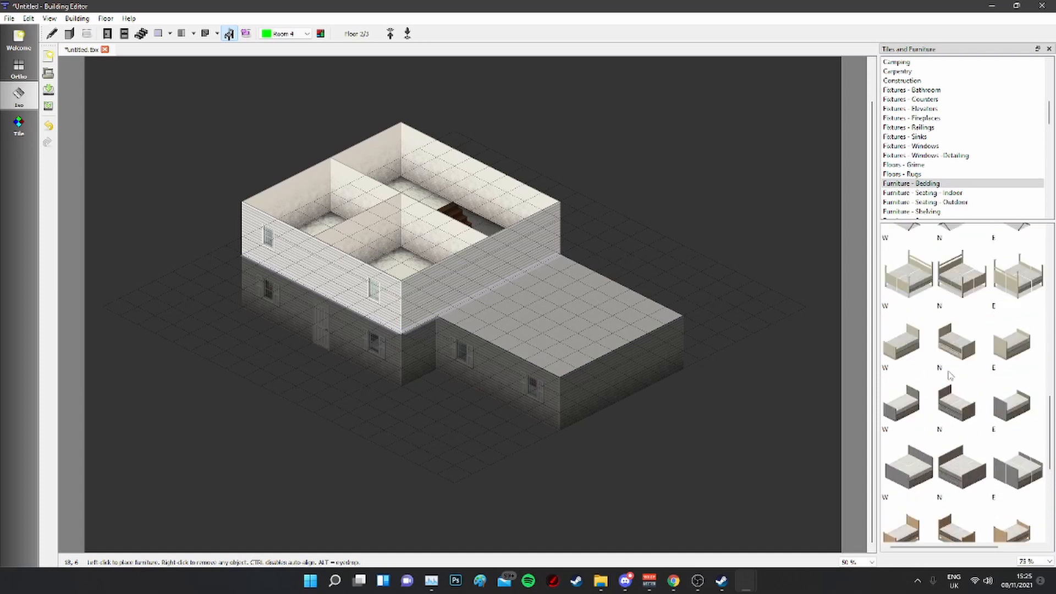
scroll(949, 375, up, 10)
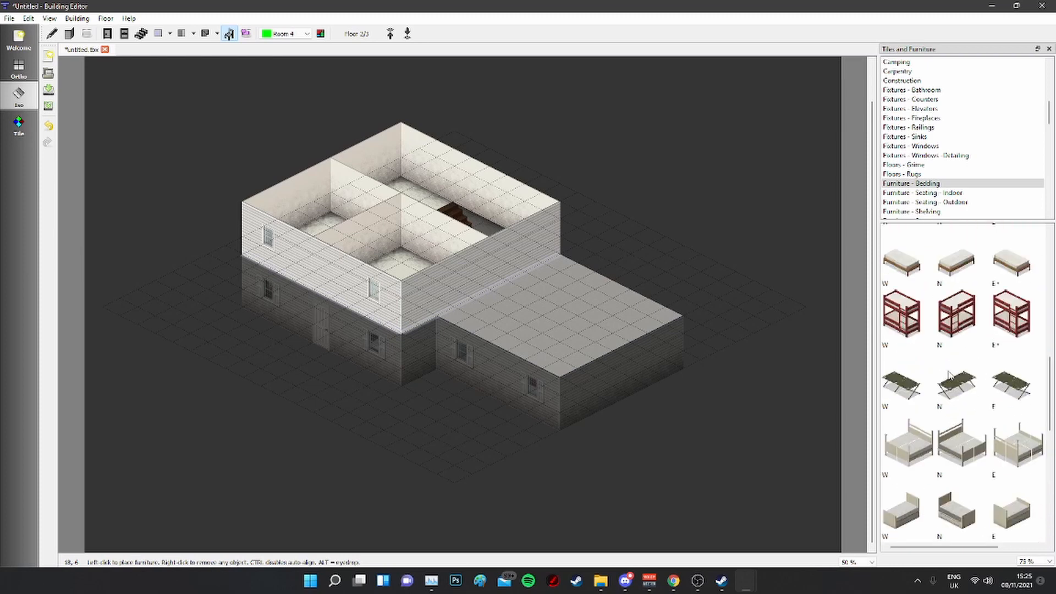
click(901, 285)
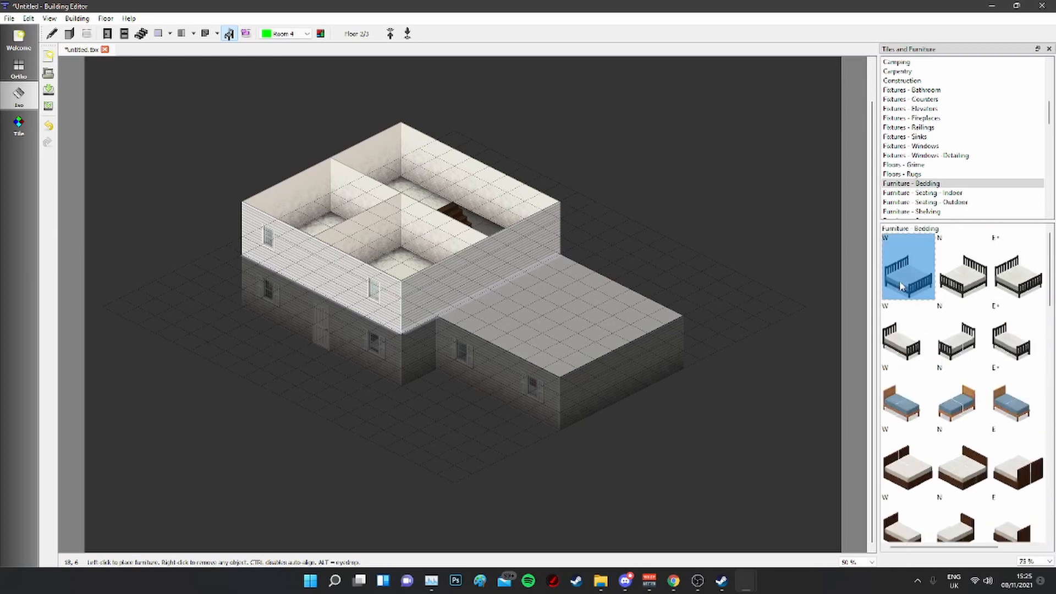
scroll(975, 353, down, 2)
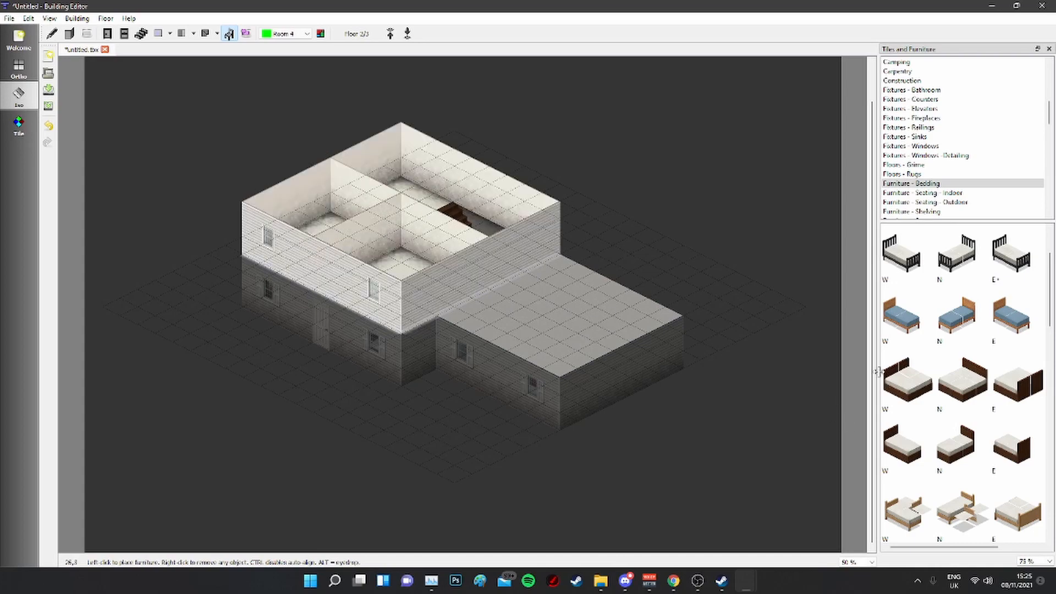
drag(878, 371, 775, 371)
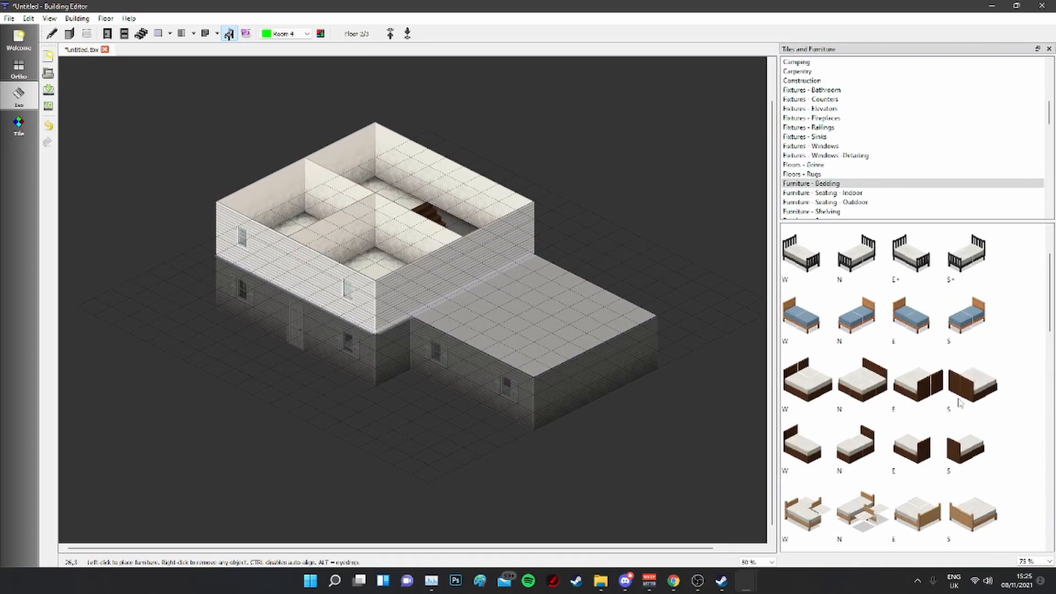
click(974, 395)
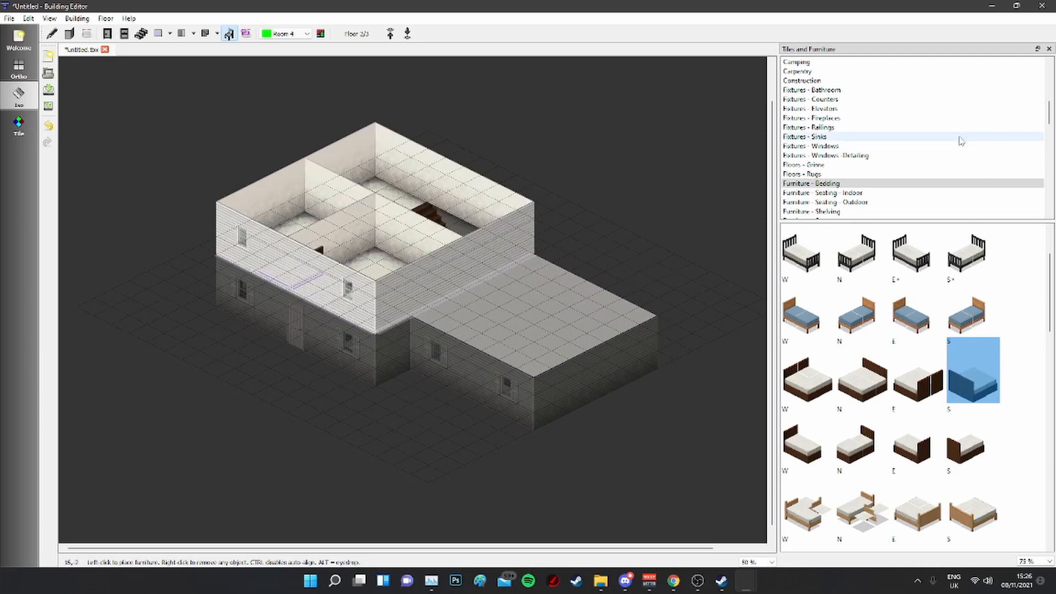
Step: Place the small reddish-brown side table, W variant, from Furniture - Tables - Low beside the beds in the front bedrooms
scroll(858, 165, down, 2)
scroll(862, 158, up, 2)
scroll(841, 123, up, 3)
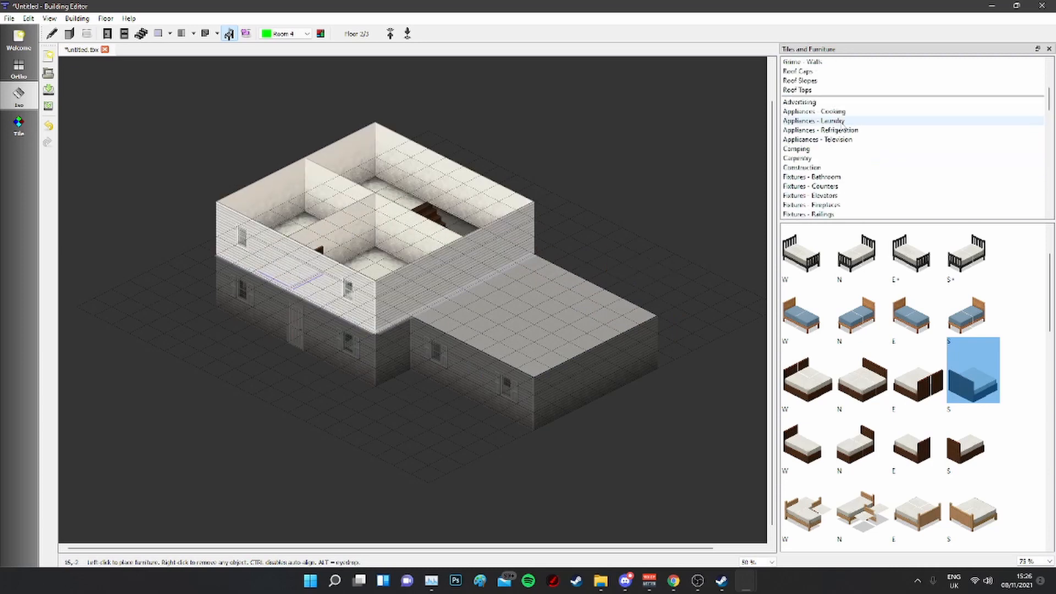
scroll(843, 160, down, 5)
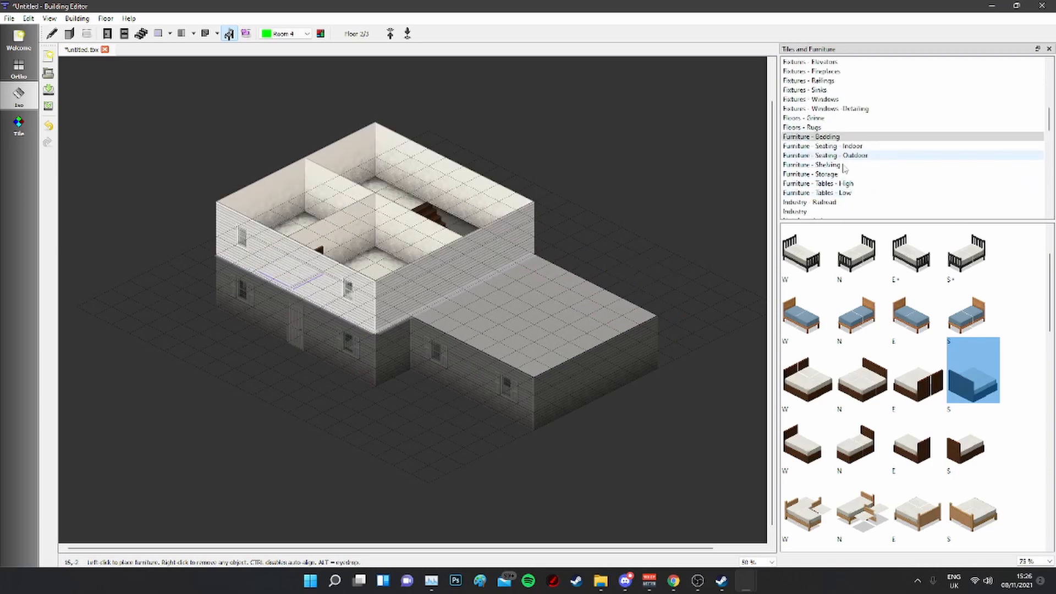
click(839, 193)
click(854, 364)
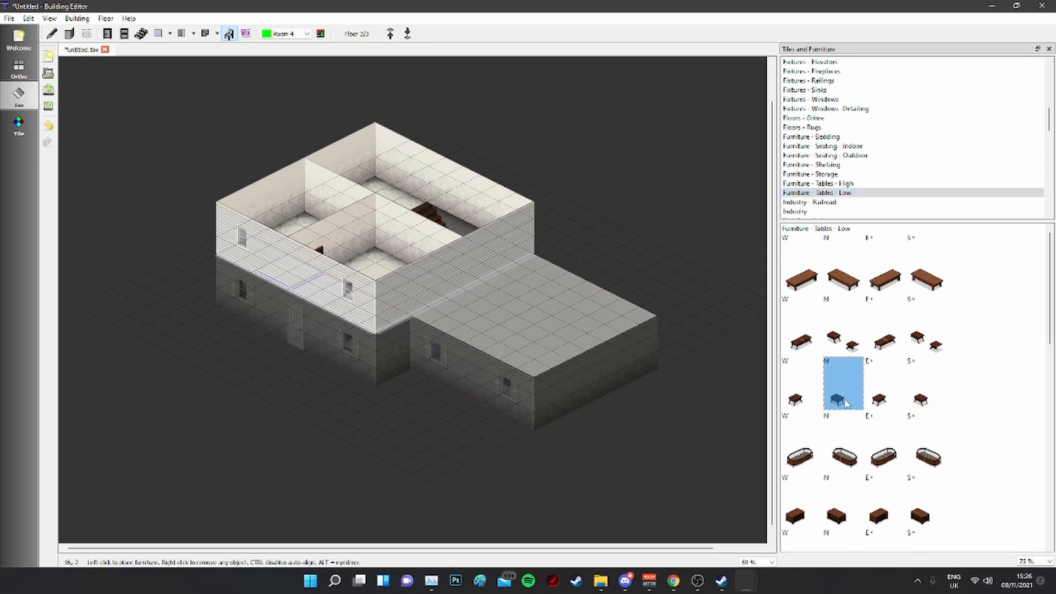
click(801, 385)
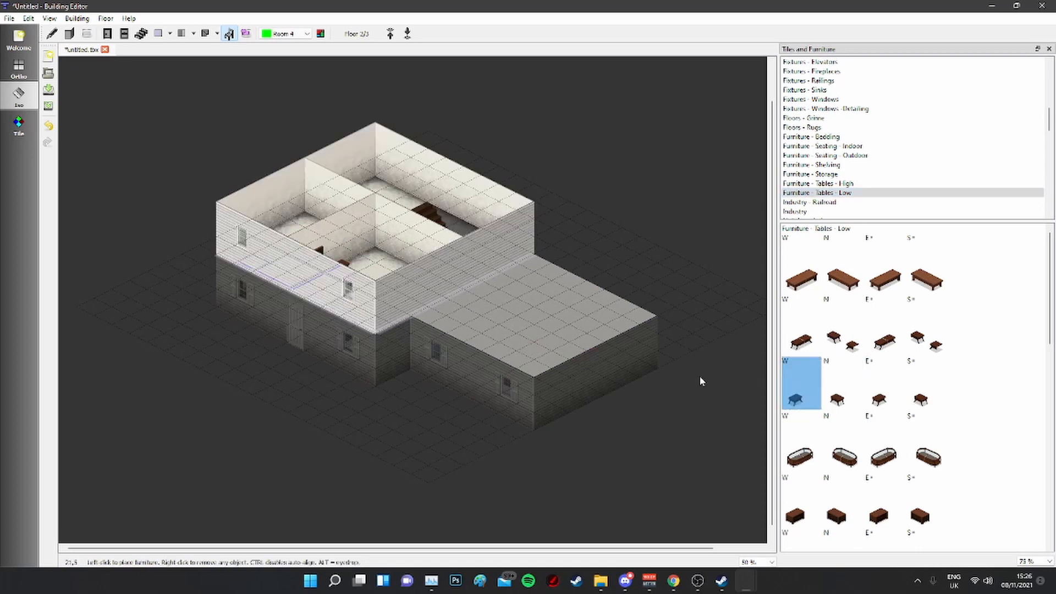
Step: Place a white wardrobe, W variant, from Furniture - Storage in each of the two front bedrooms
scroll(858, 358, down, 5)
scroll(843, 151, down, 3)
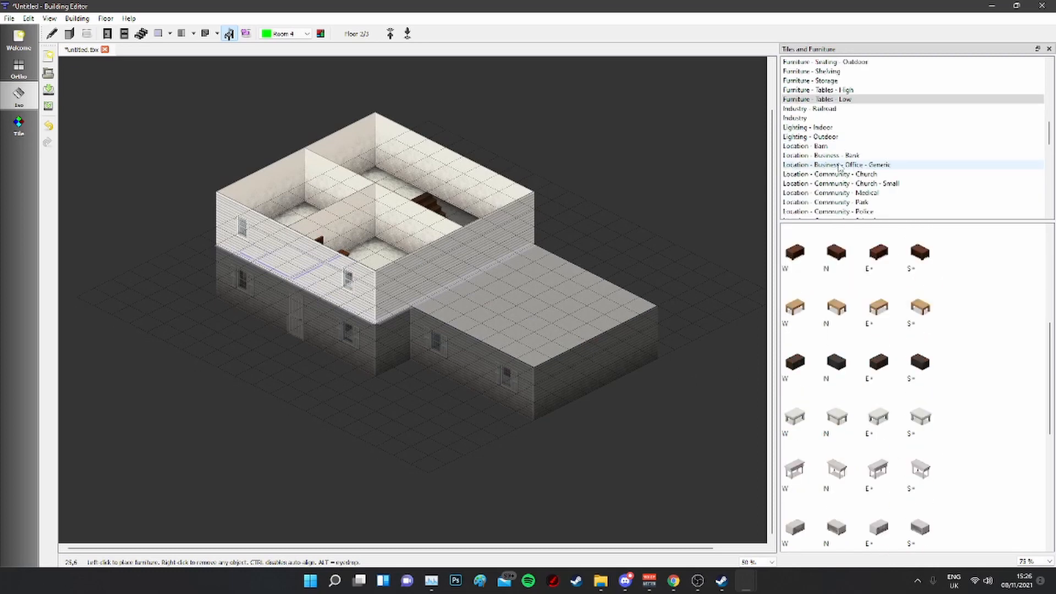
scroll(841, 126, up, 2)
click(837, 127)
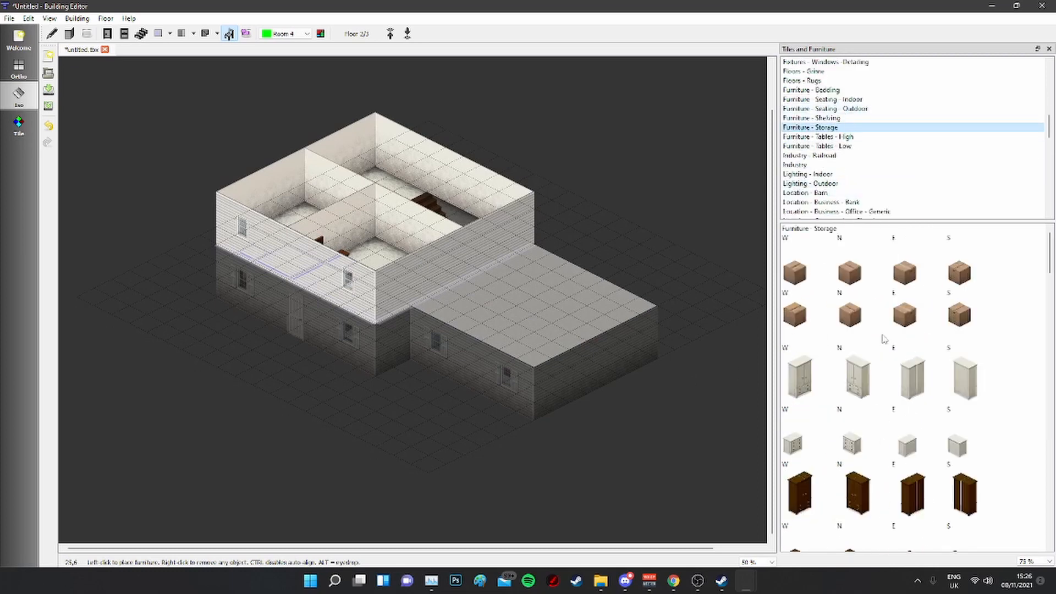
scroll(847, 404, down, 2)
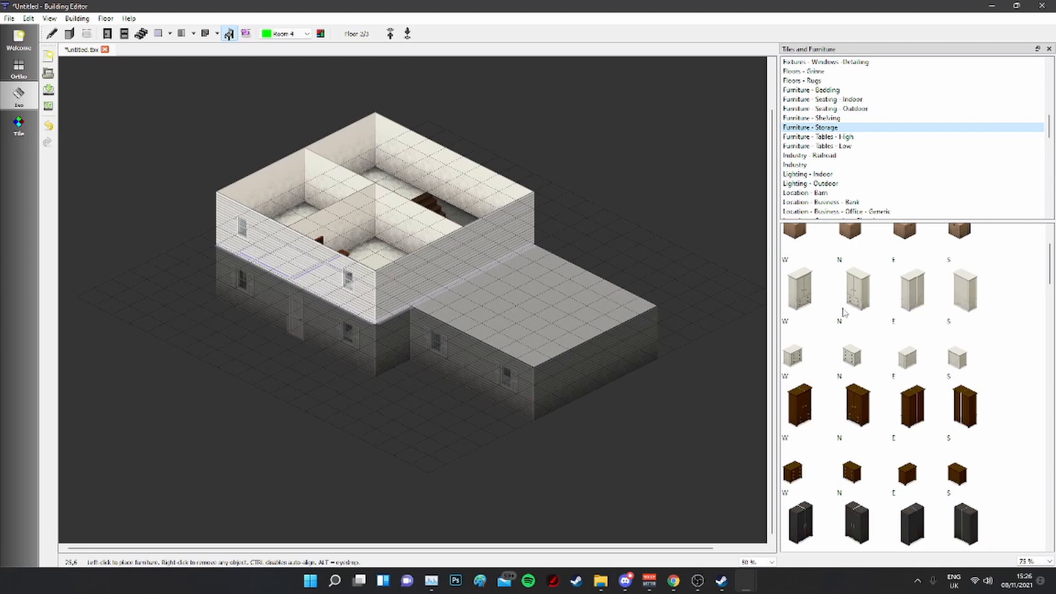
click(813, 291)
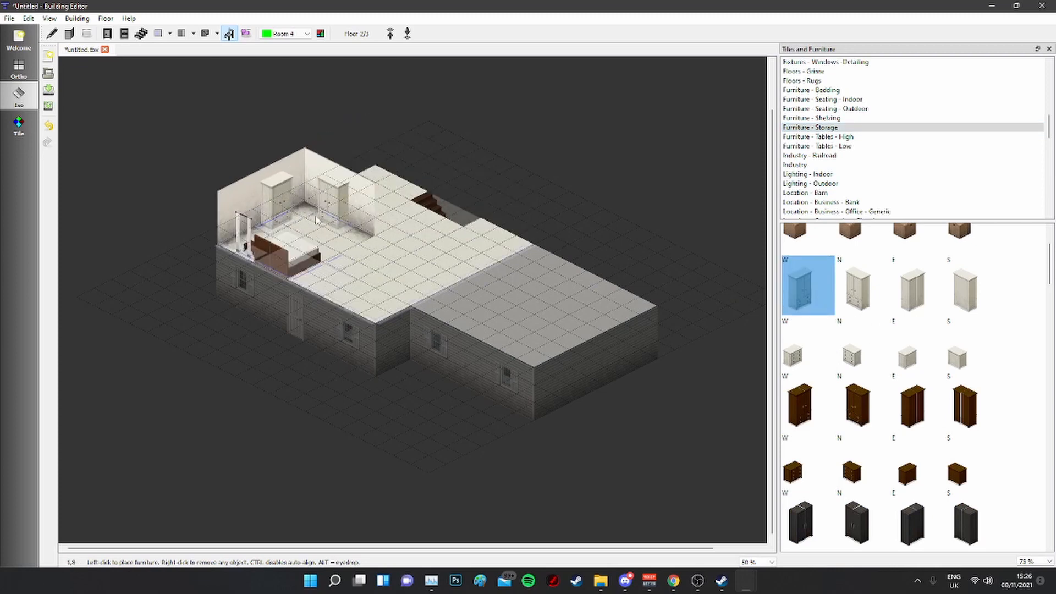
click(370, 249)
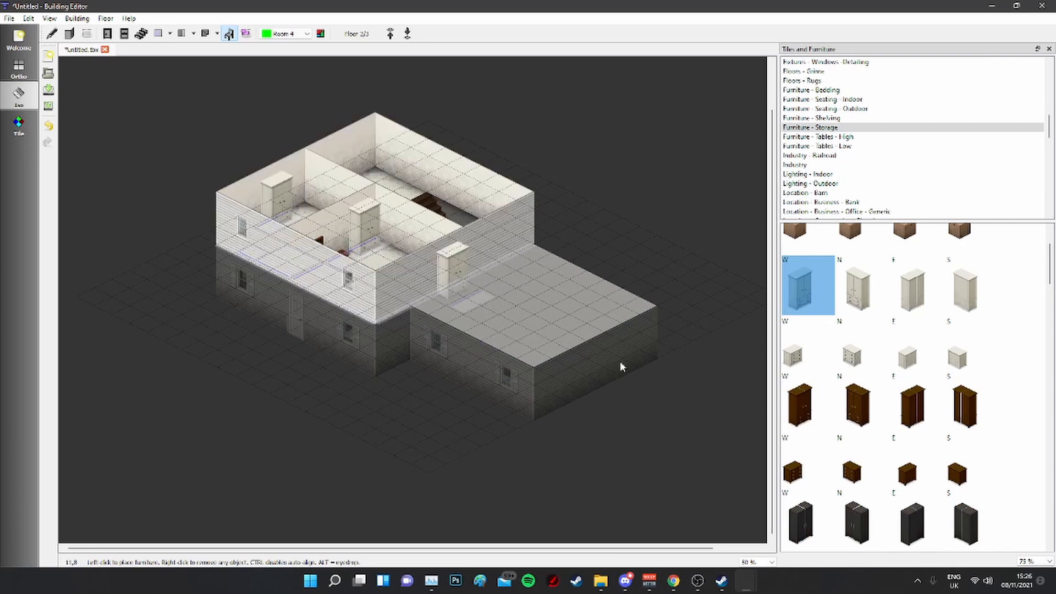
Step: Browse Furniture - Storage for another bedroom piece and preview the light wooden mirrored dressing table, N variant, in the front corner bedroom
scroll(916, 432, down, 5)
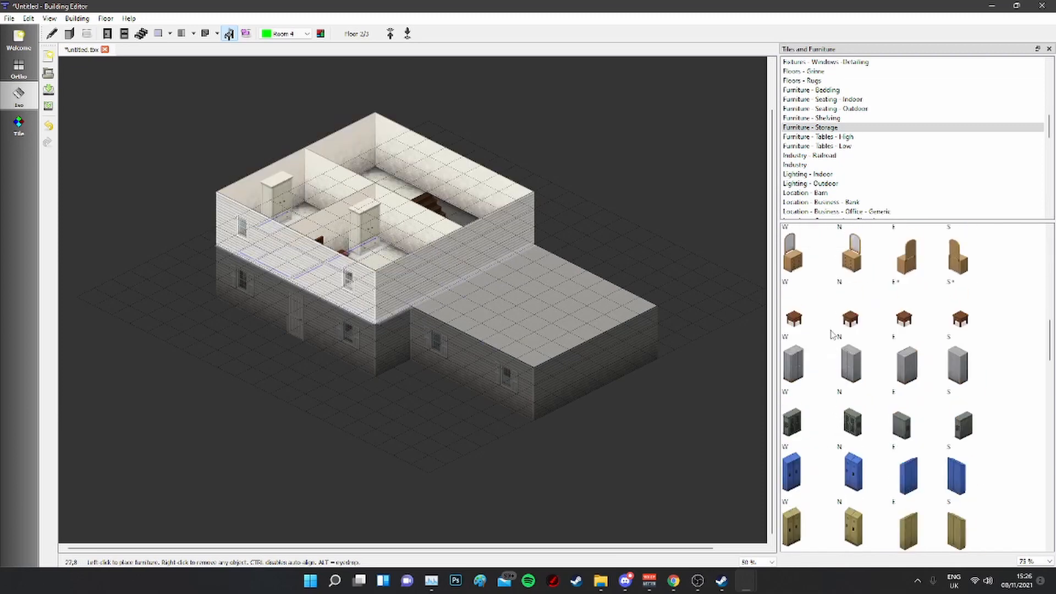
scroll(877, 442, down, 6)
scroll(878, 443, up, 4)
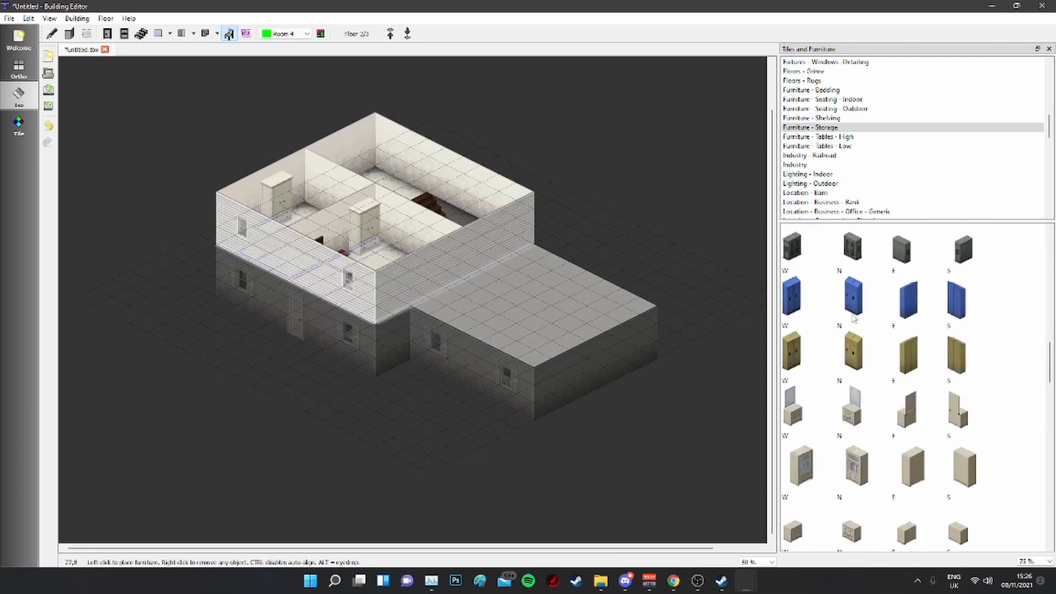
scroll(853, 321, up, 5)
click(860, 425)
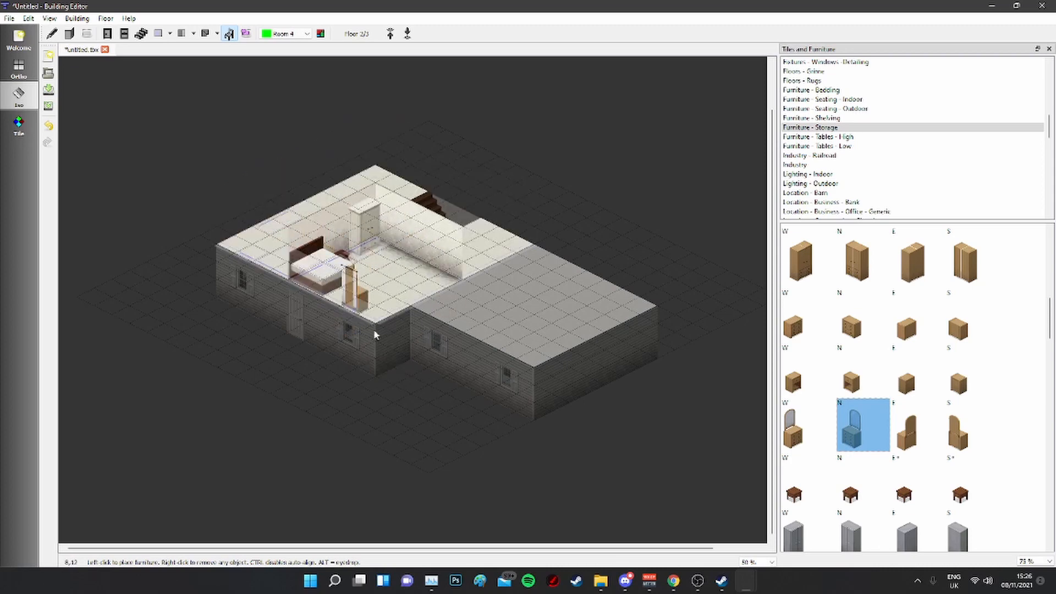
scroll(944, 450, down, 10)
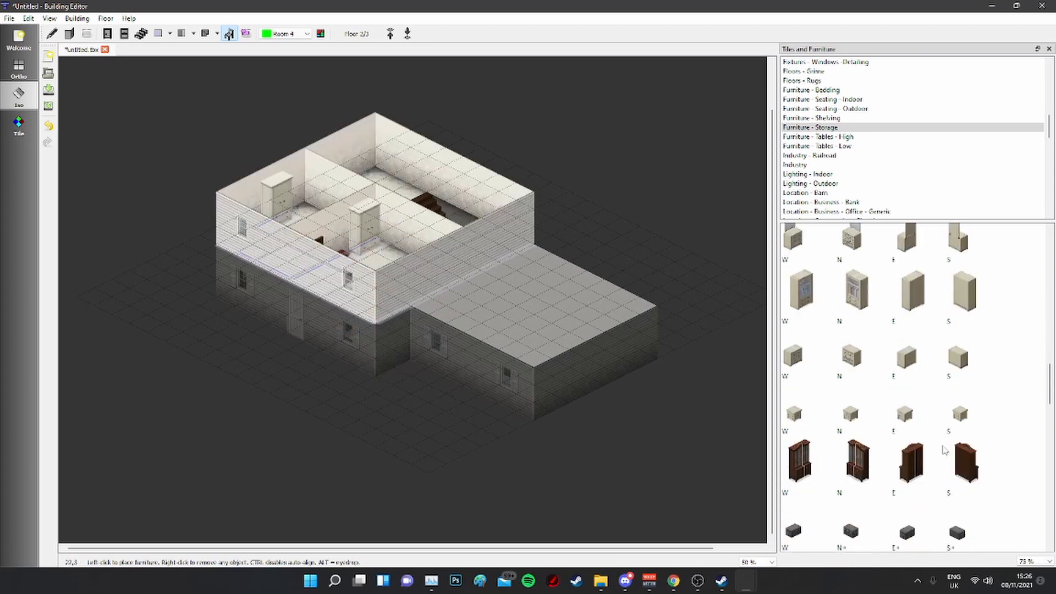
scroll(944, 450, down, 5)
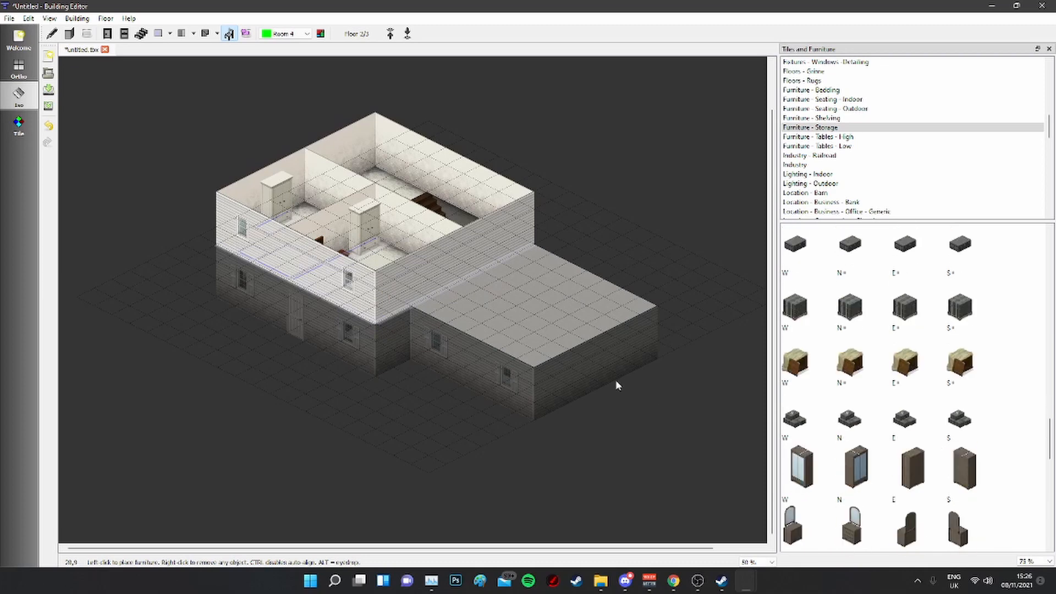
scroll(883, 386, down, 5)
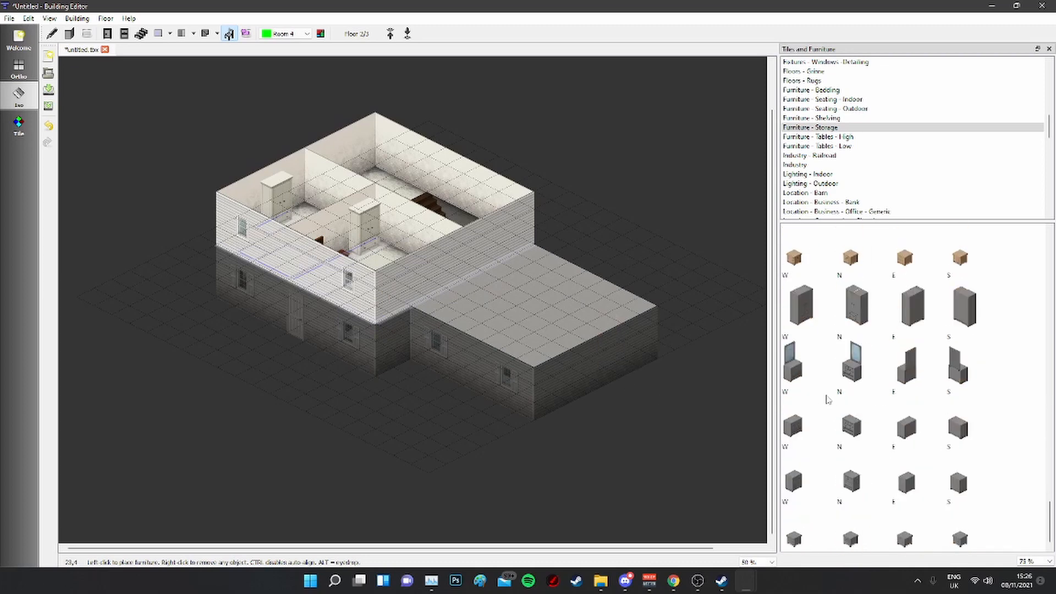
scroll(857, 399, up, 3)
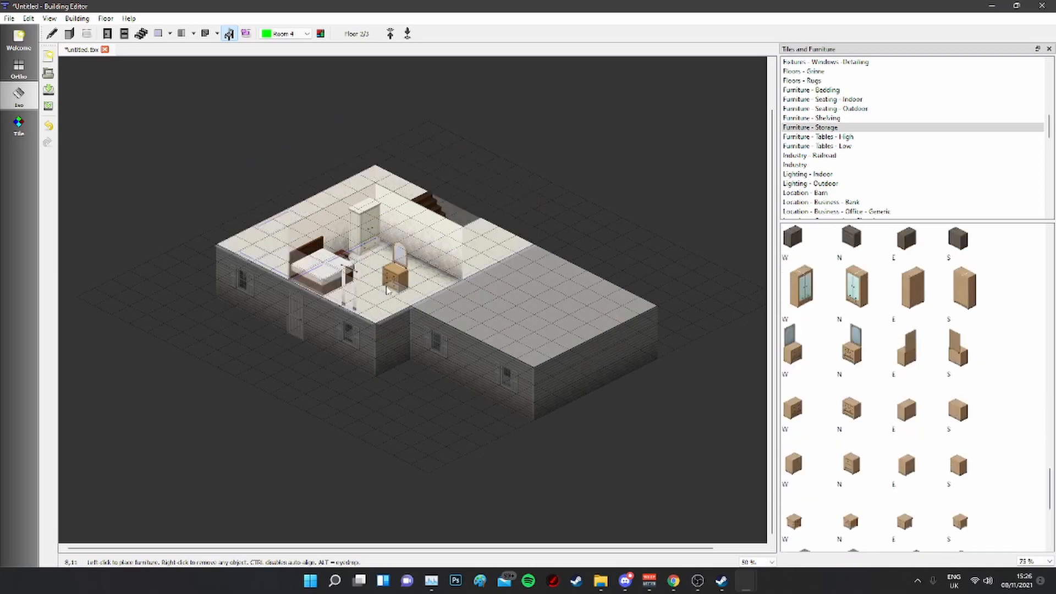
Step: Place brown wooden doors from fixtures_doors_01 in the inner walls connecting both front bedrooms to the stair hallway
key(d)
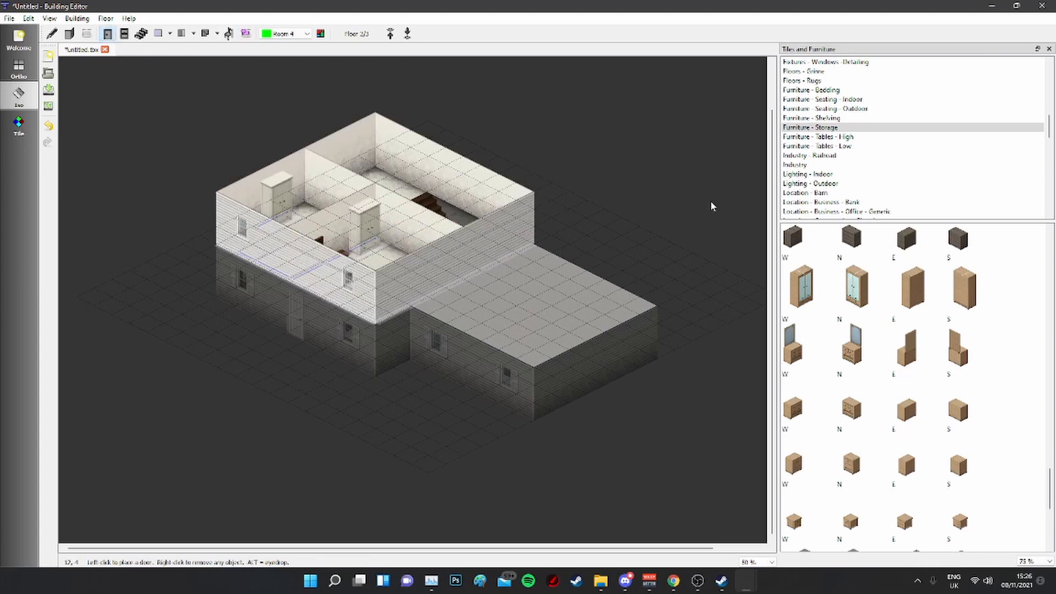
scroll(836, 131, up, 10)
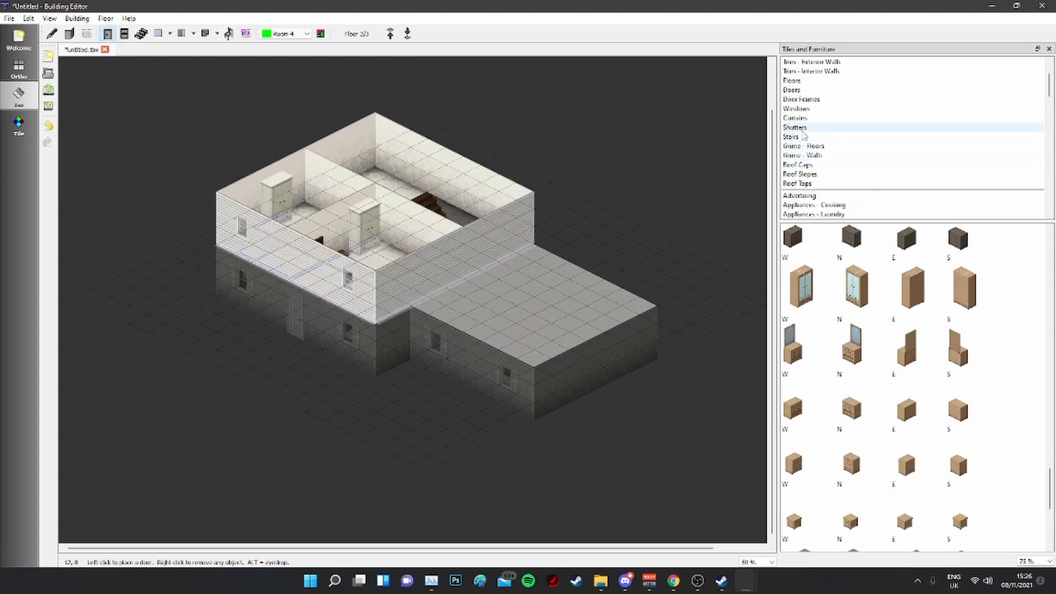
click(792, 90)
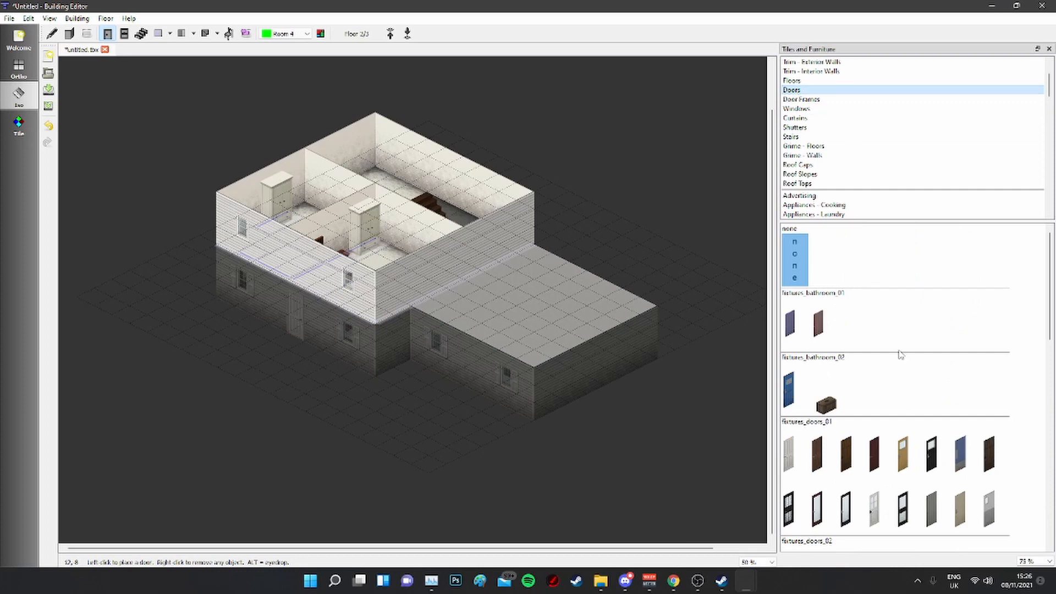
scroll(900, 354, down, 3)
click(820, 278)
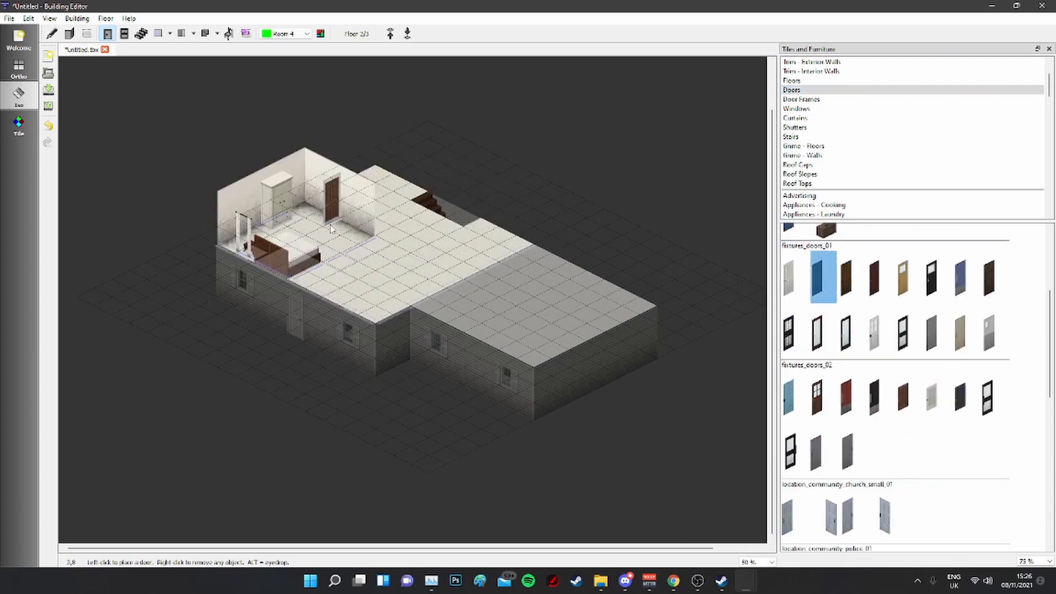
click(330, 218)
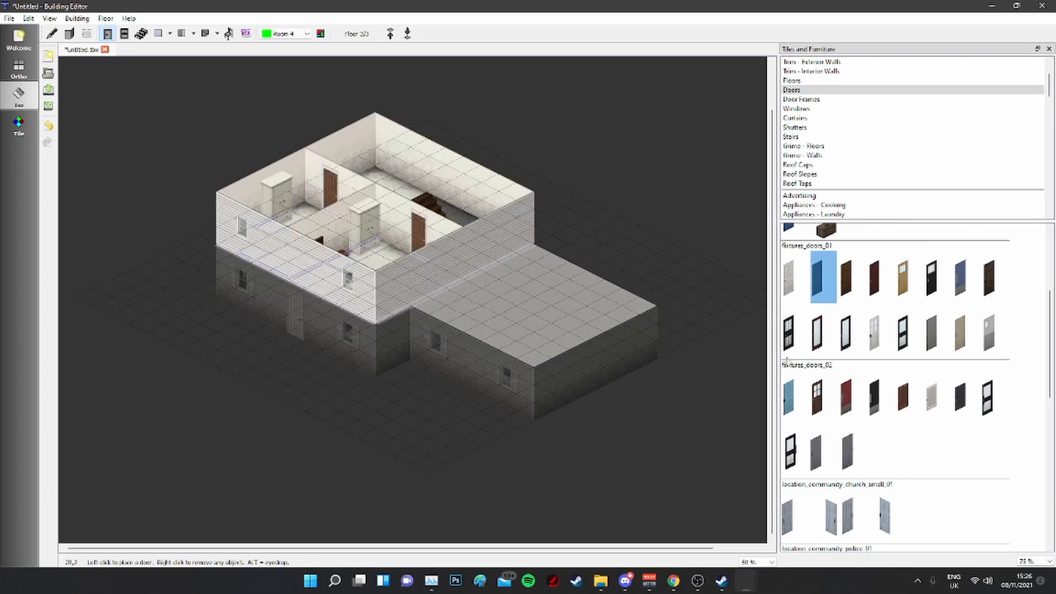
Step: Open the Furniture - Bedding category for editing in Building Tiles, enlarge its furniture preview area and locate the broken light wooden double bed
scroll(858, 165, down, 6)
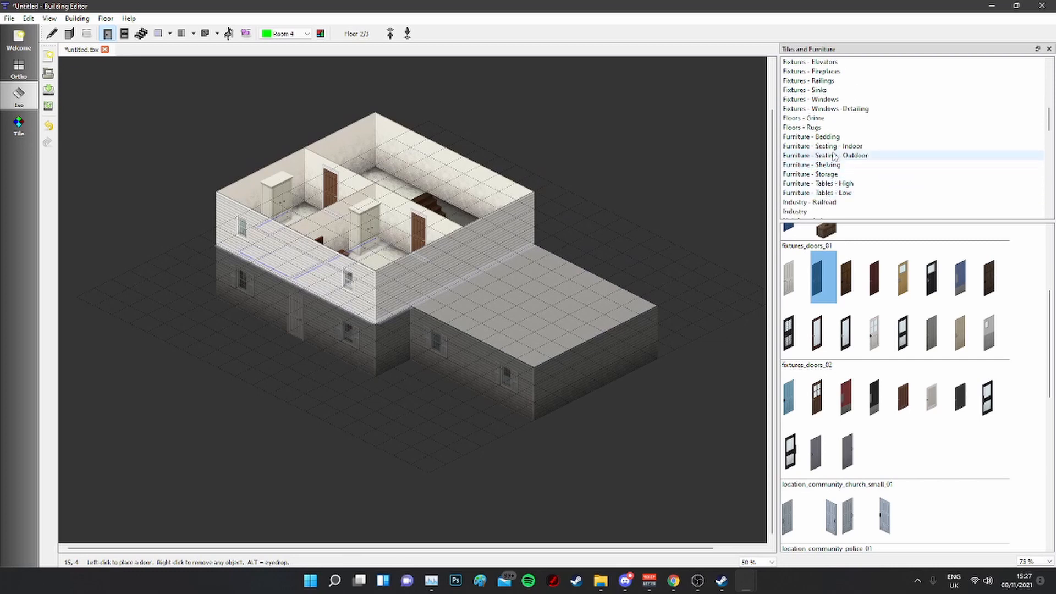
click(827, 136)
scroll(865, 416, down, 3)
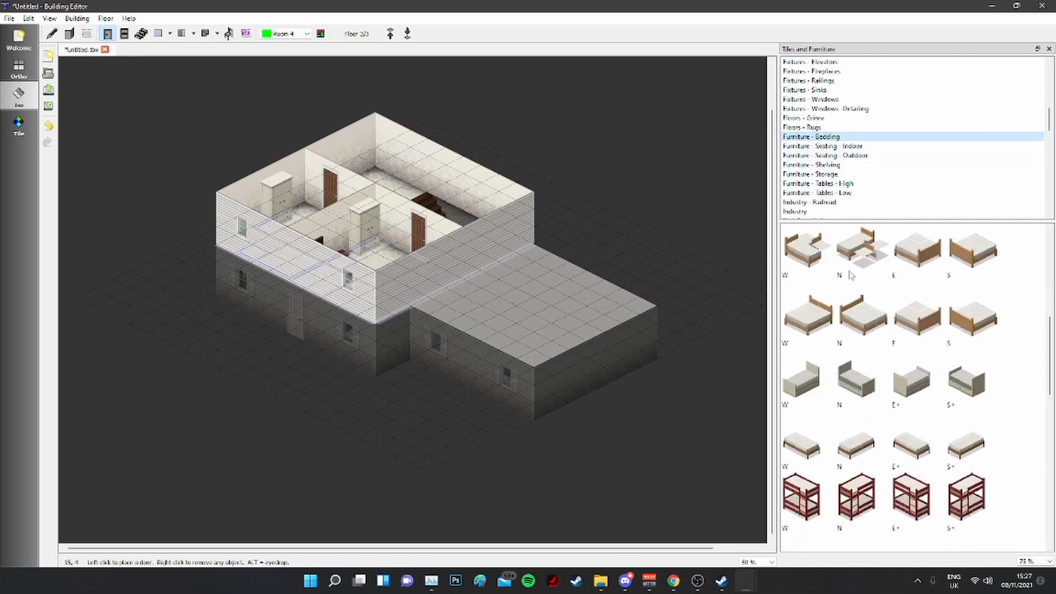
scroll(851, 278, down, 3)
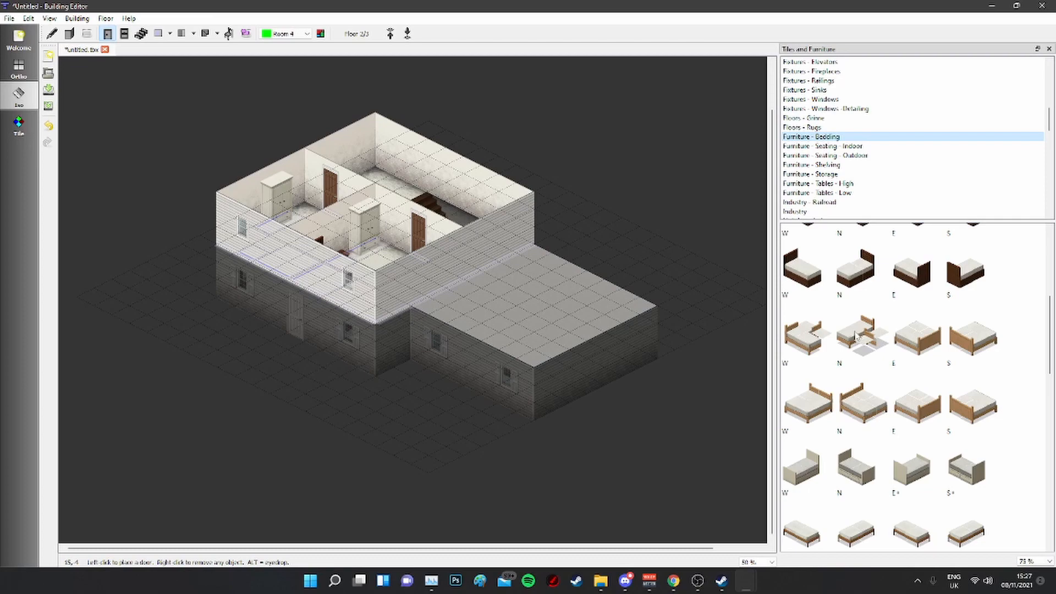
double_click(828, 137)
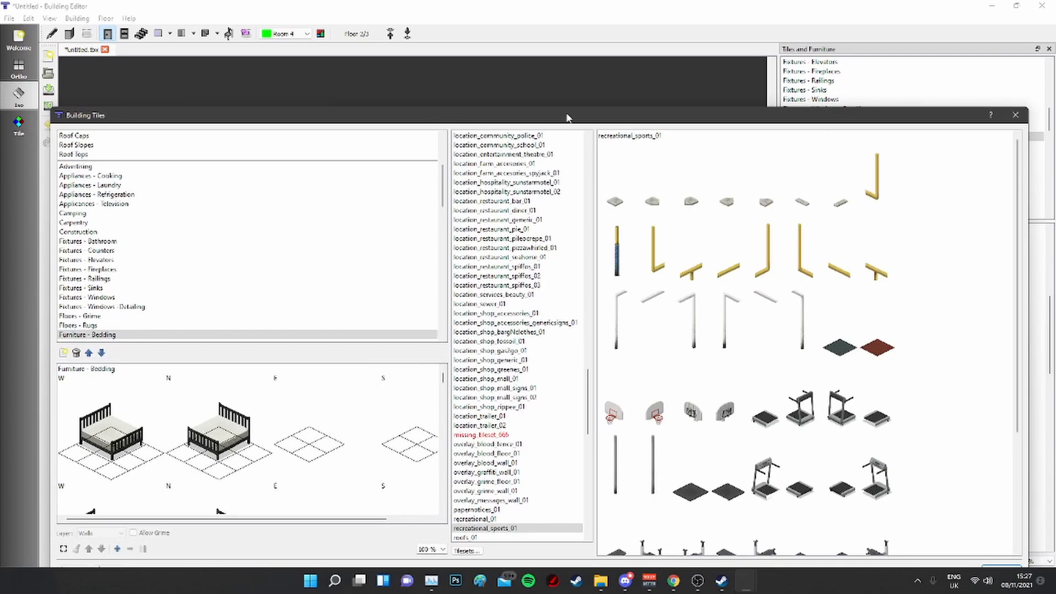
drag(567, 117, 582, 39)
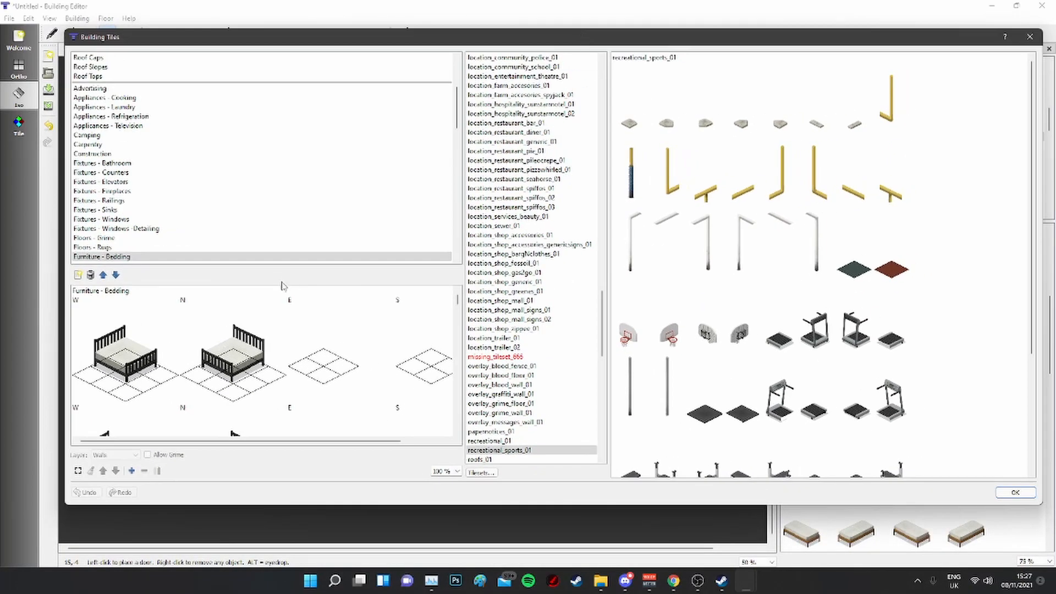
scroll(256, 373, down, 2)
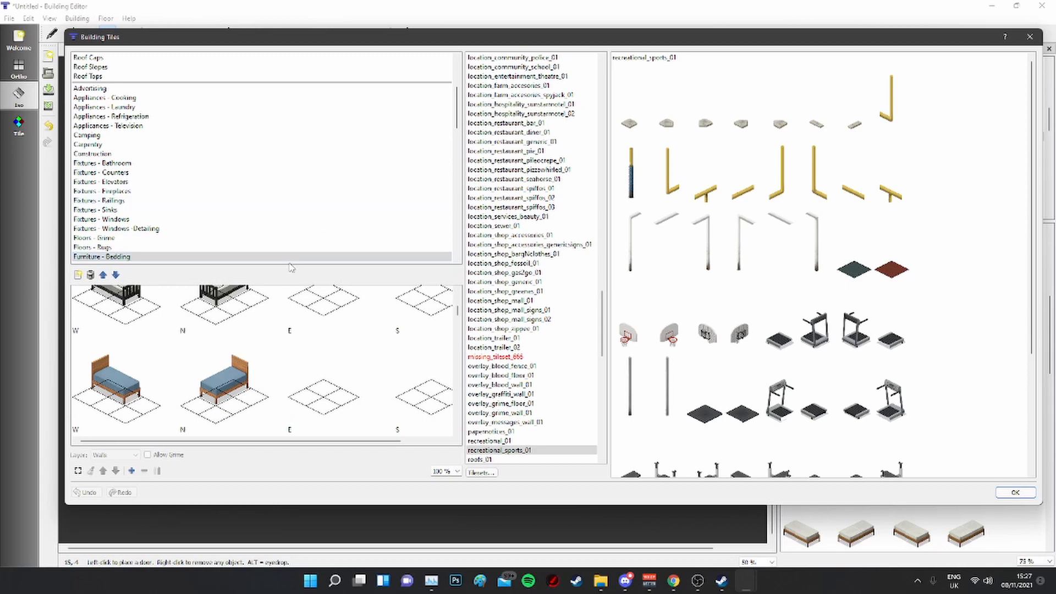
drag(285, 283, 258, 165)
scroll(277, 260, down, 3)
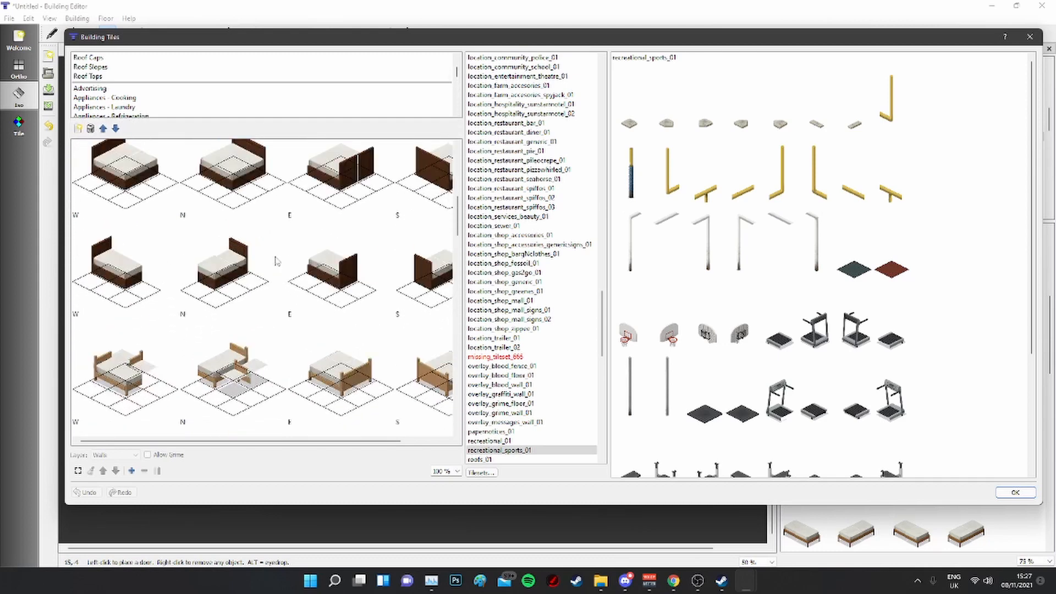
Step: Clear the tiles from the W and N variants of the broken light wooden double bed
click(146, 389)
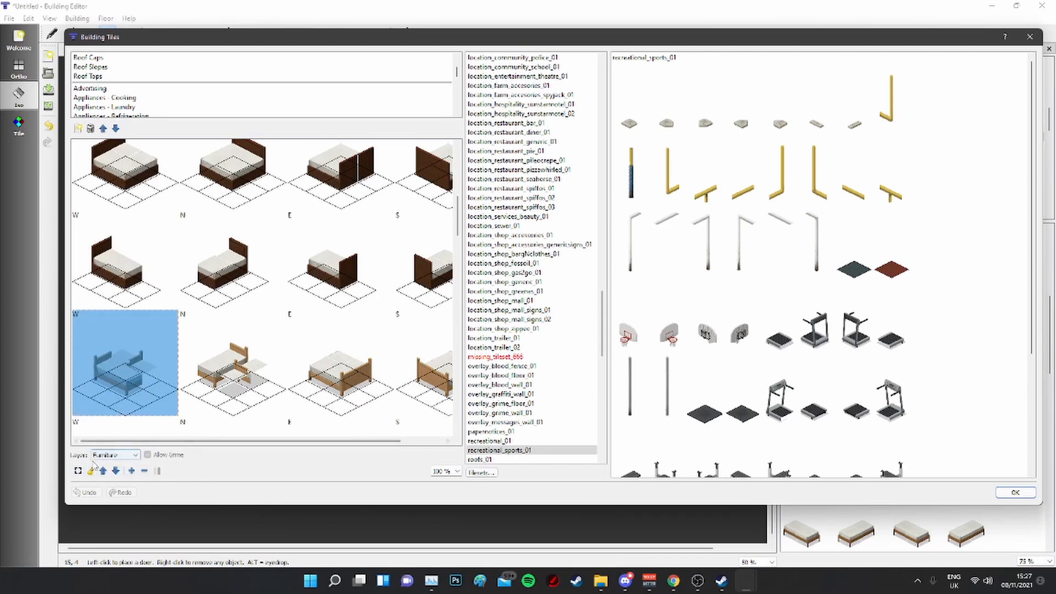
click(116, 470)
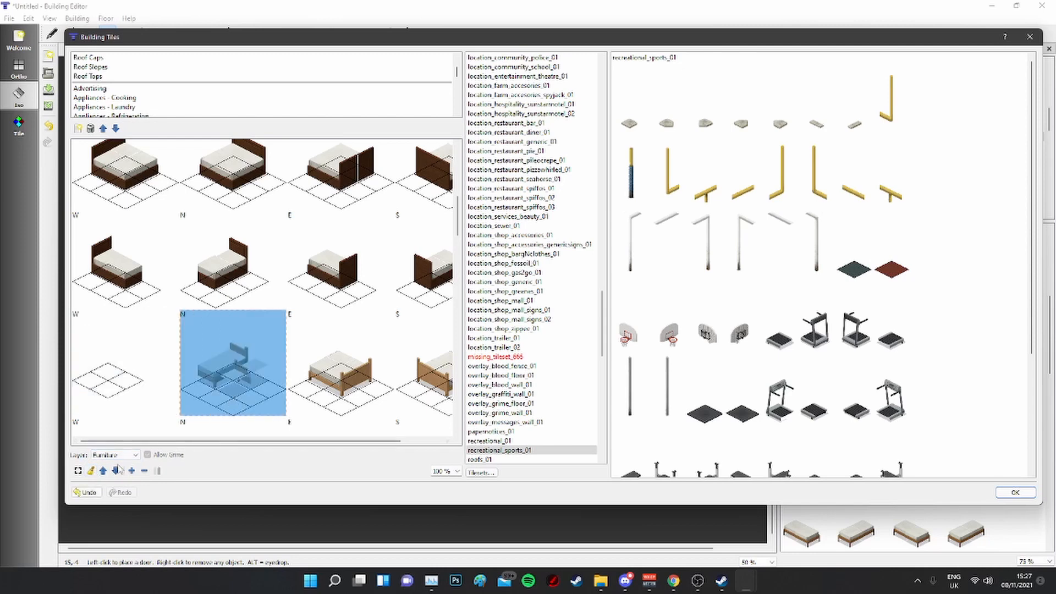
click(91, 472)
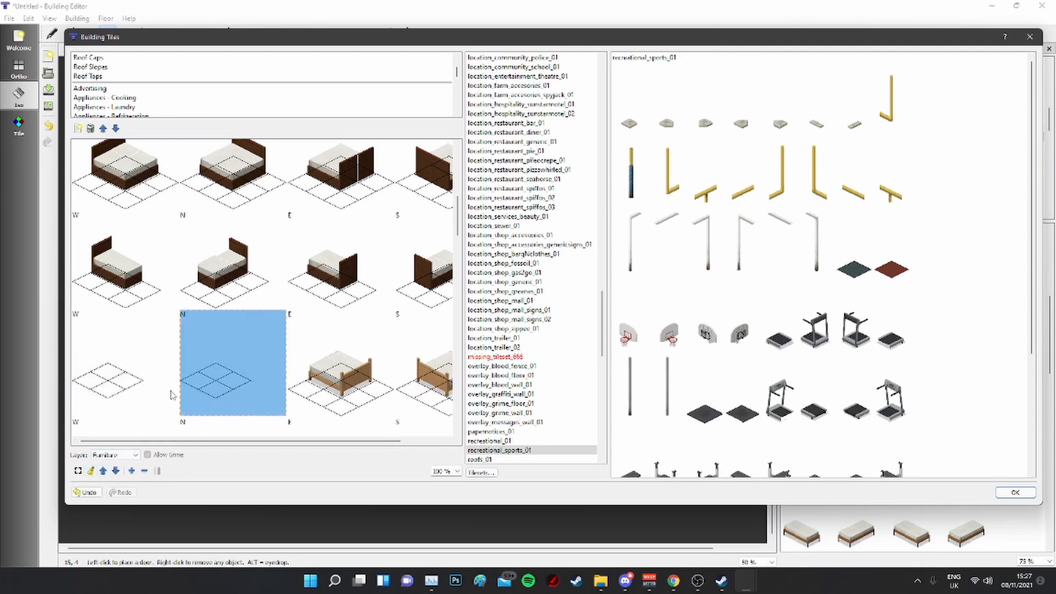
Step: Rebuild the bed's empty W variant from the four matching light wooden double bed tiles in the furniture_bedding_01 tileset
scroll(523, 280, up, 7)
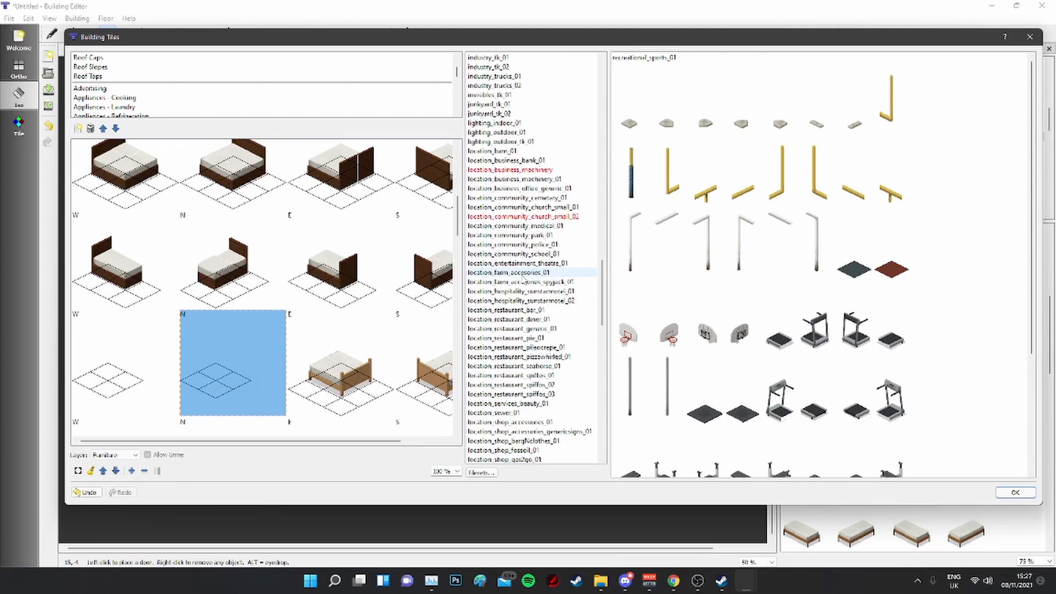
scroll(524, 279, up, 7)
scroll(523, 280, up, 7)
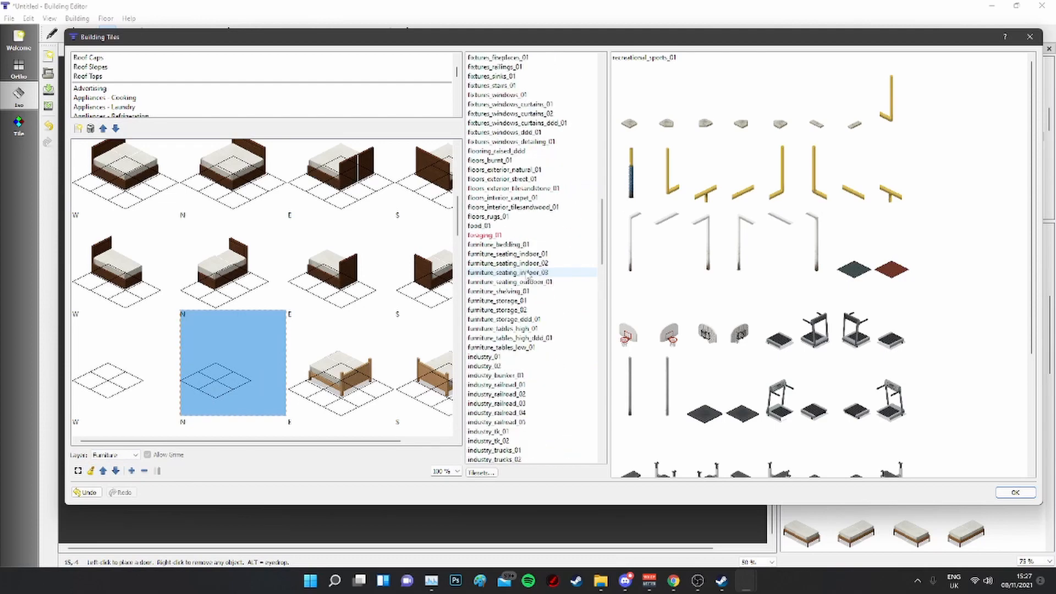
click(518, 245)
scroll(804, 320, down, 3)
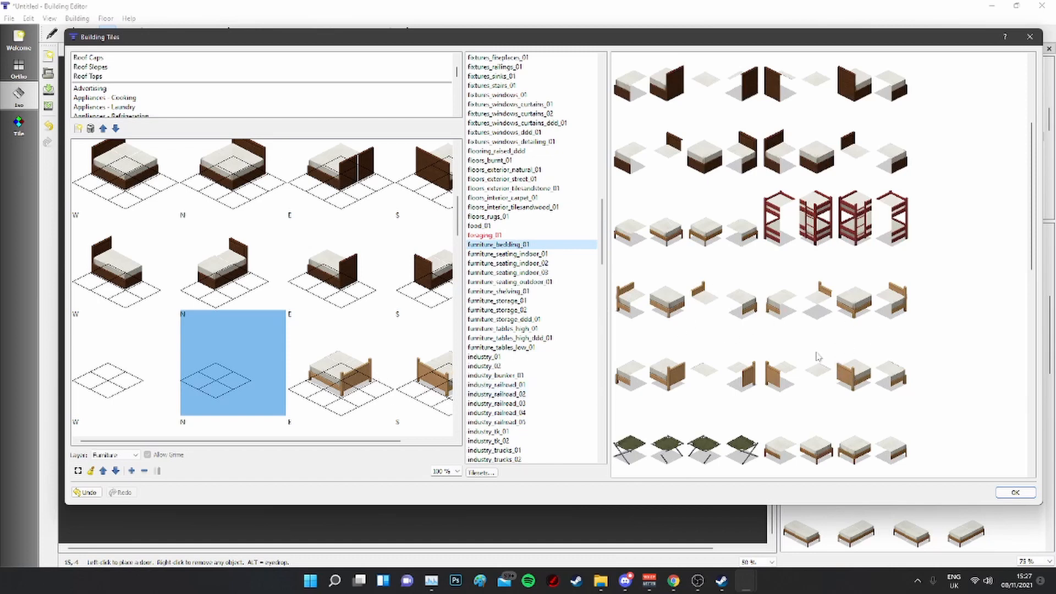
click(115, 383)
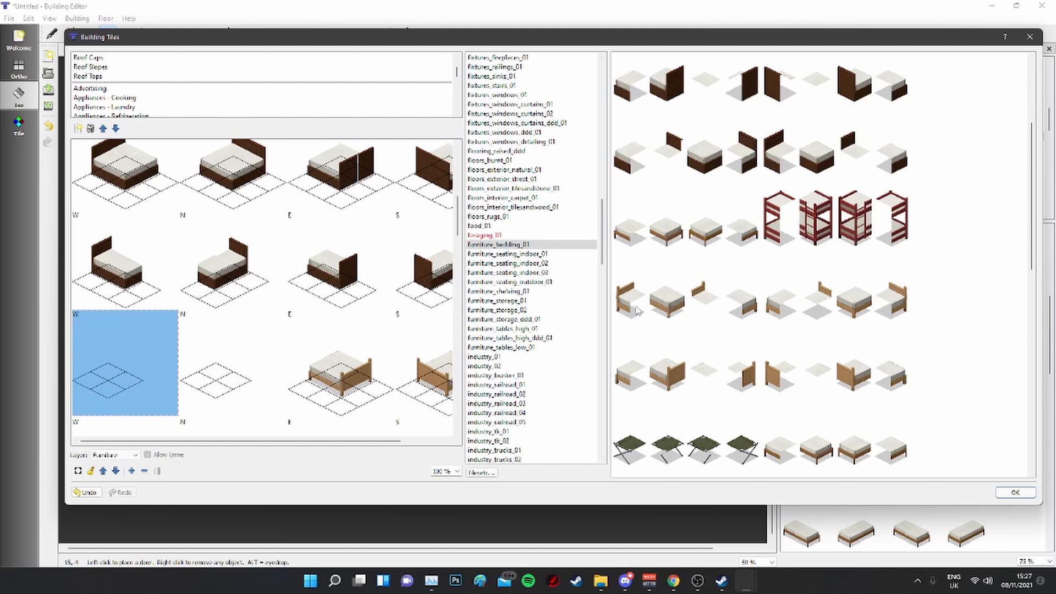
drag(709, 302, 113, 373)
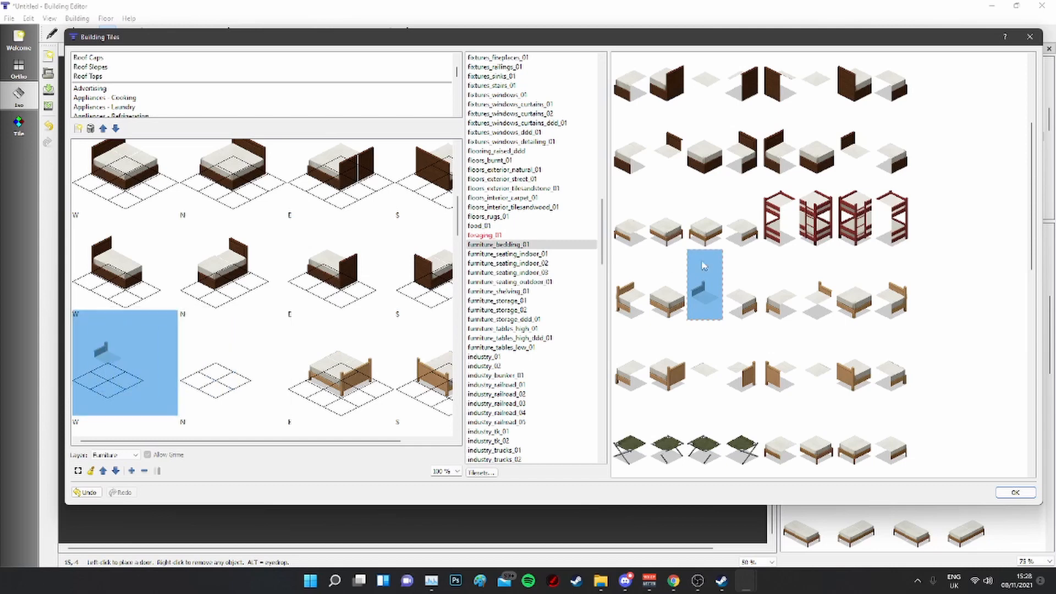
click(630, 302)
drag(630, 301, 108, 367)
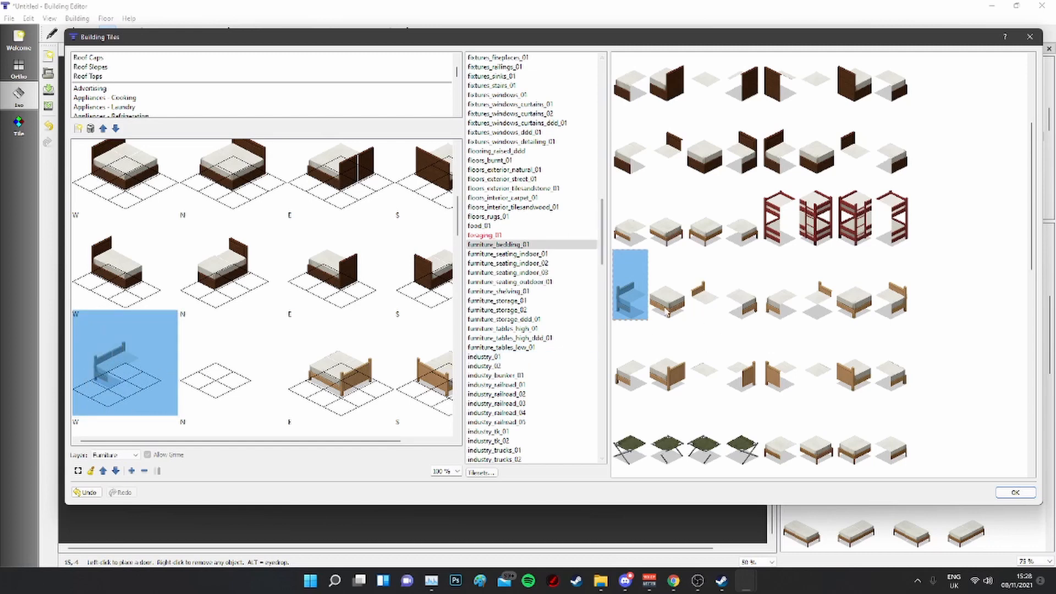
drag(756, 306, 154, 381)
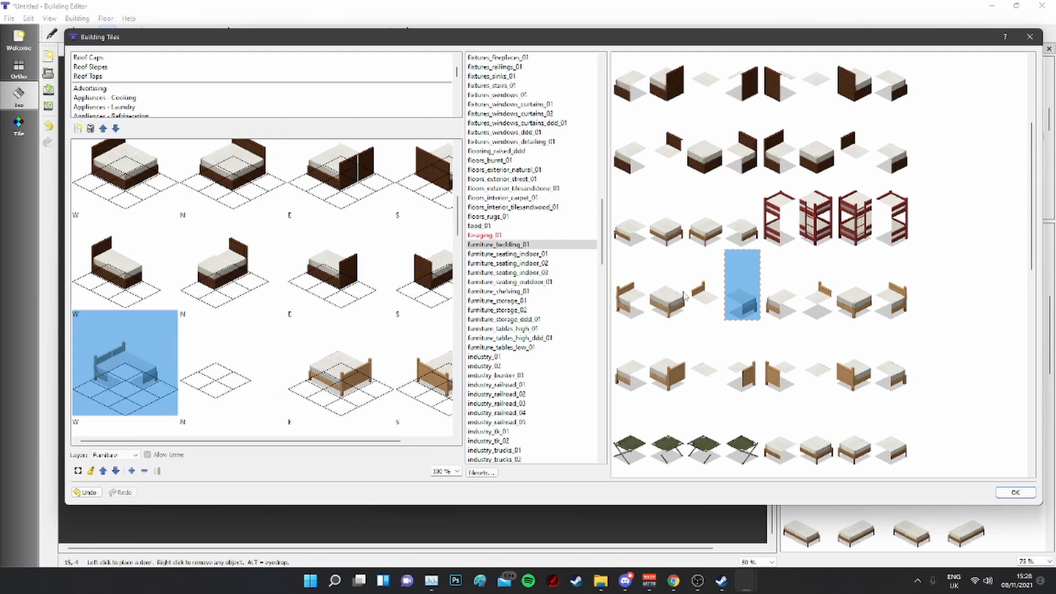
drag(668, 292, 132, 393)
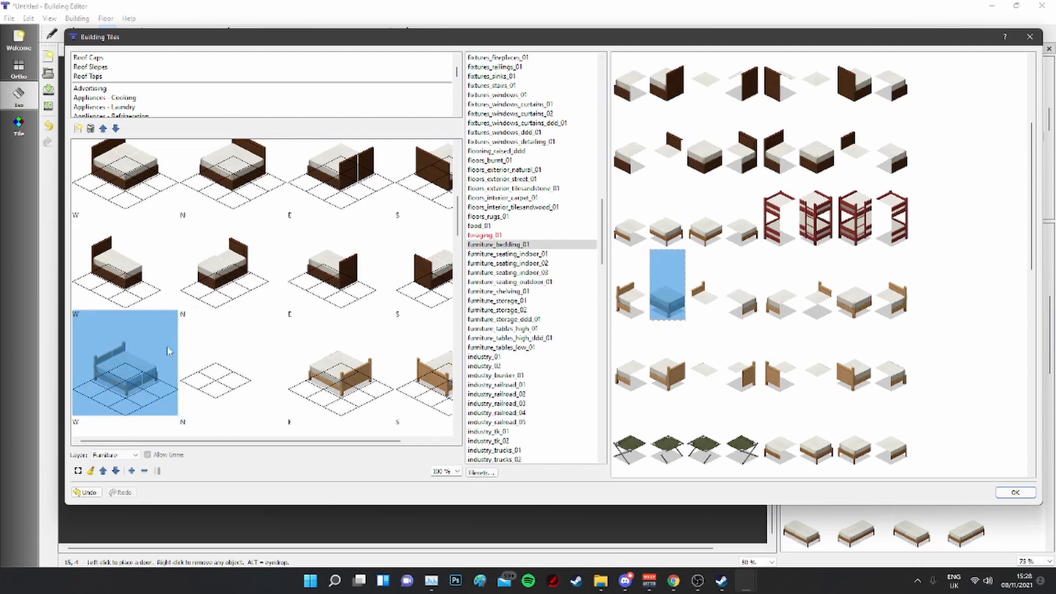
mouse_move(275, 442)
mouse_down()
mouse_move(308, 447)
mouse_move(270, 445)
mouse_up()
Step: Rebuild the bed's empty N variant from its four matching furniture_bedding_01 tiles and accept the Building Tiles changes
click(818, 286)
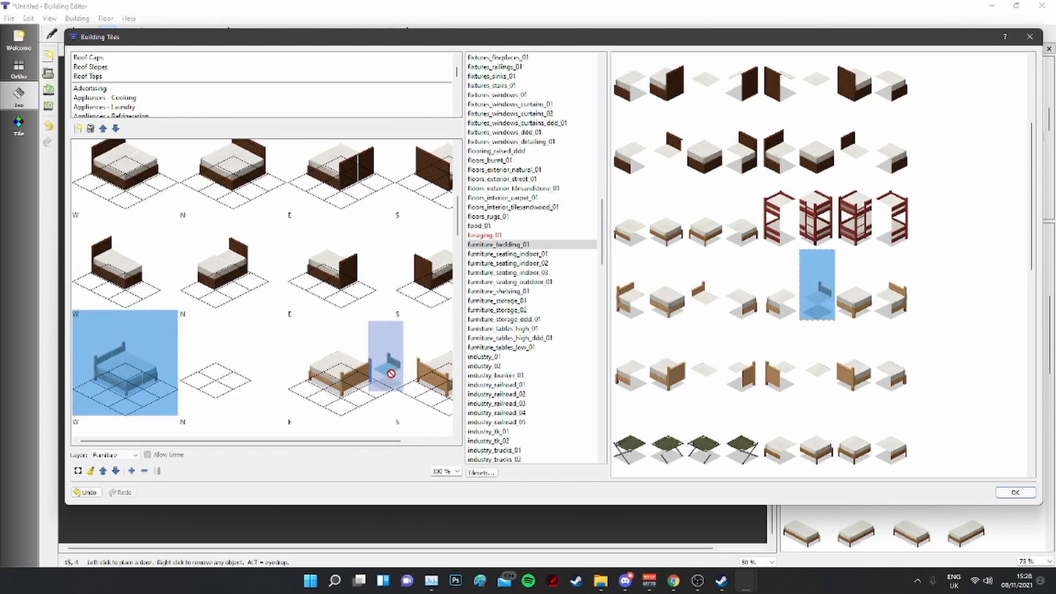
click(236, 382)
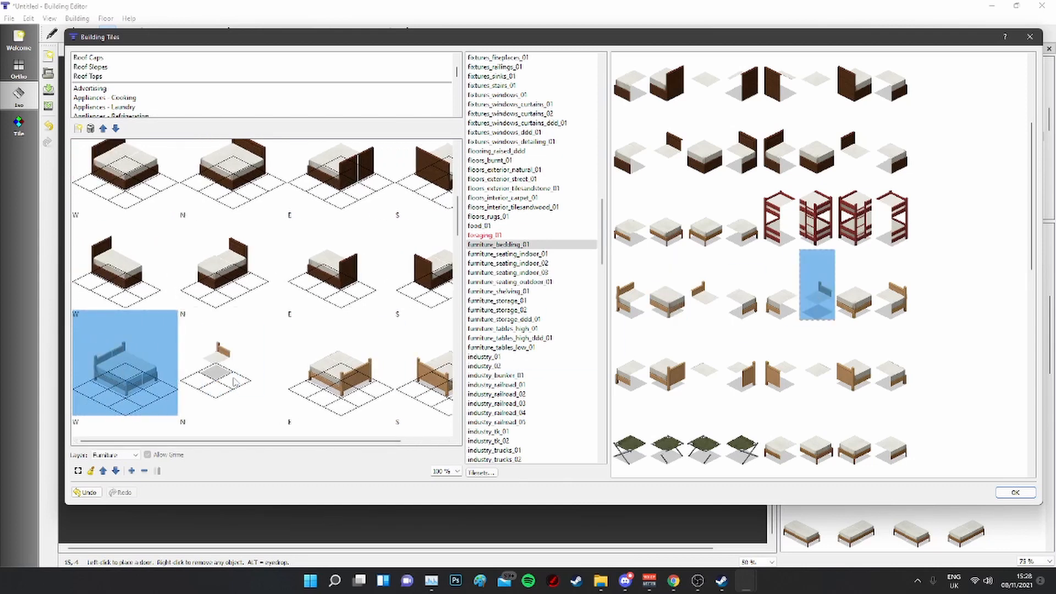
click(893, 302)
click(235, 379)
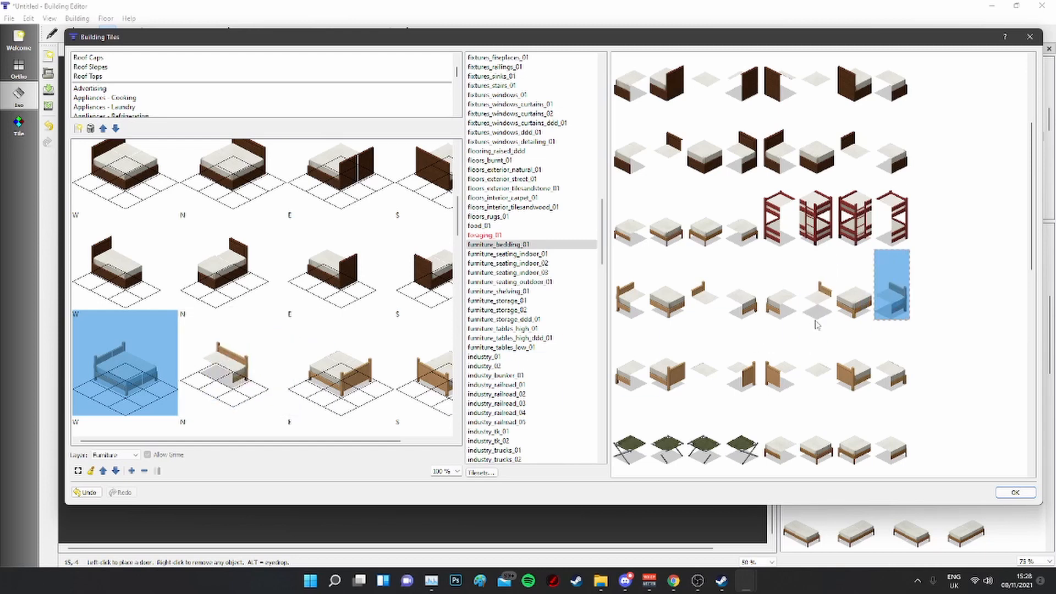
drag(790, 312, 229, 385)
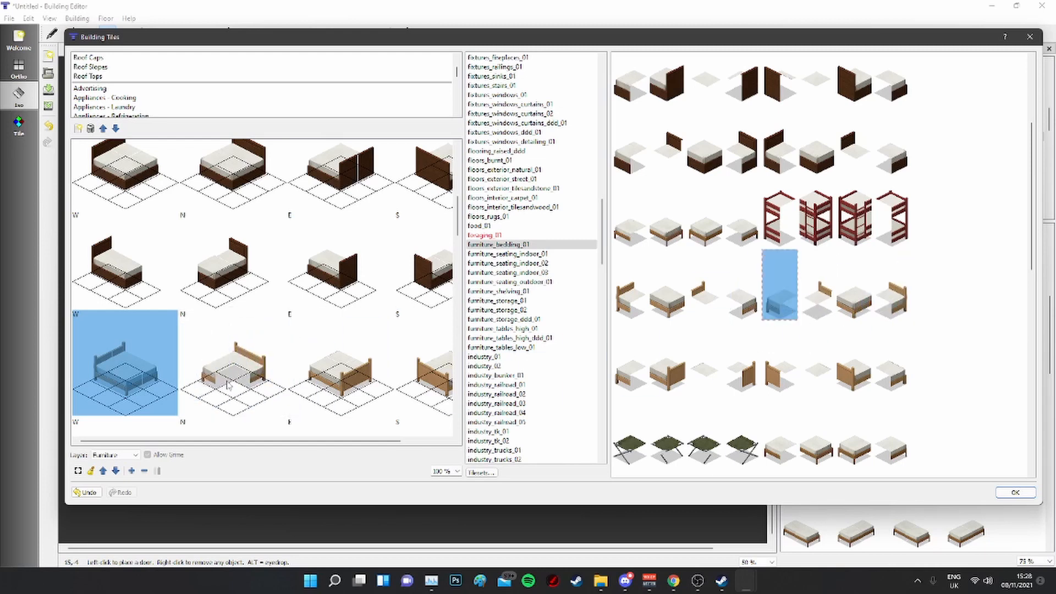
drag(850, 311, 228, 341)
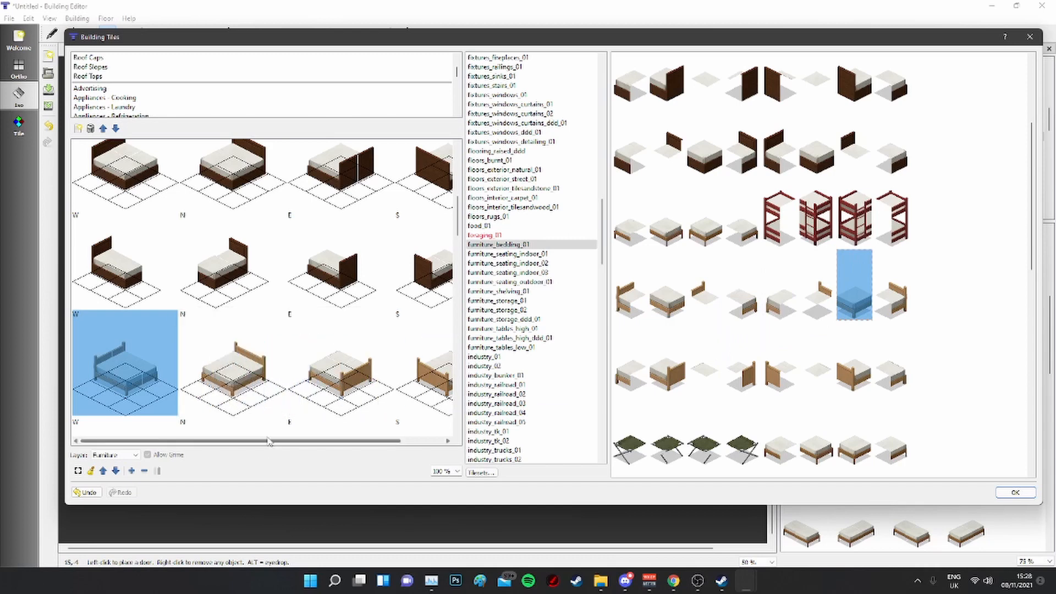
drag(269, 440, 220, 387)
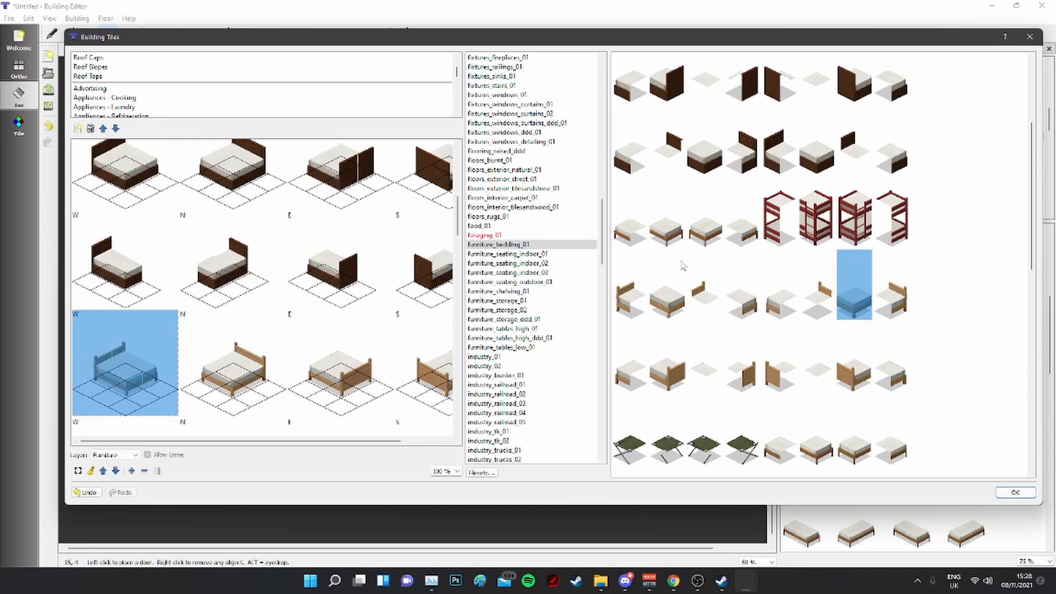
click(1015, 492)
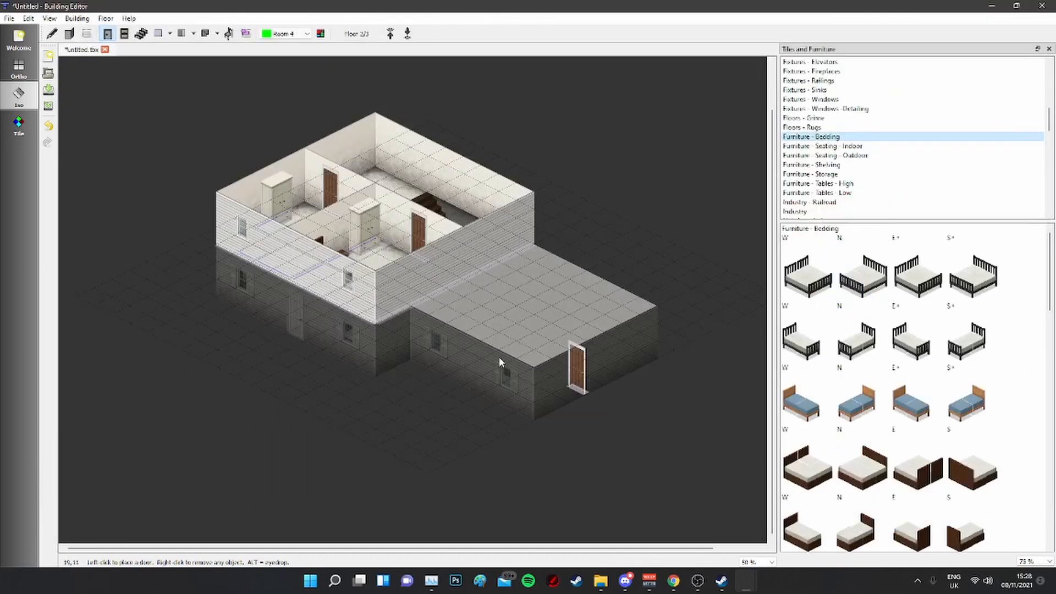
Step: Preview the repaired light wooden double bed, W variant, in the front corner bedroom and browse the other bedding
scroll(858, 385, down, 5)
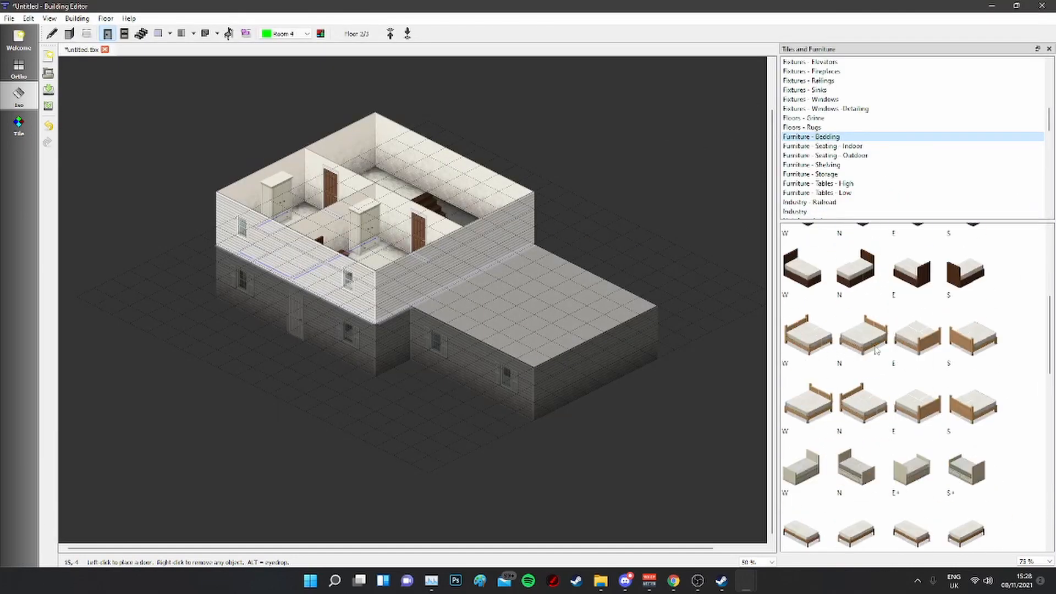
click(810, 341)
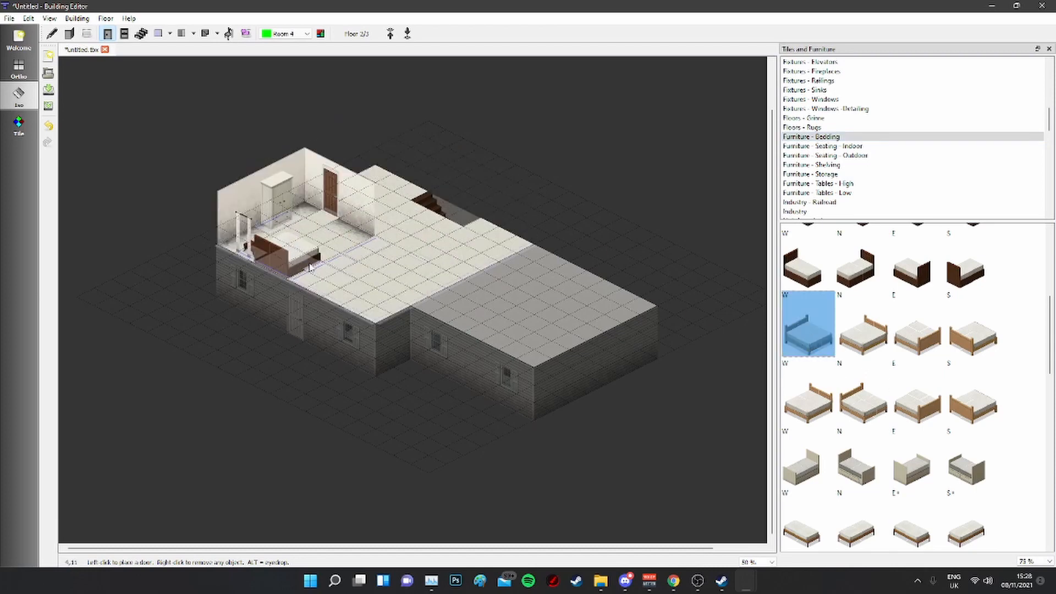
click(229, 33)
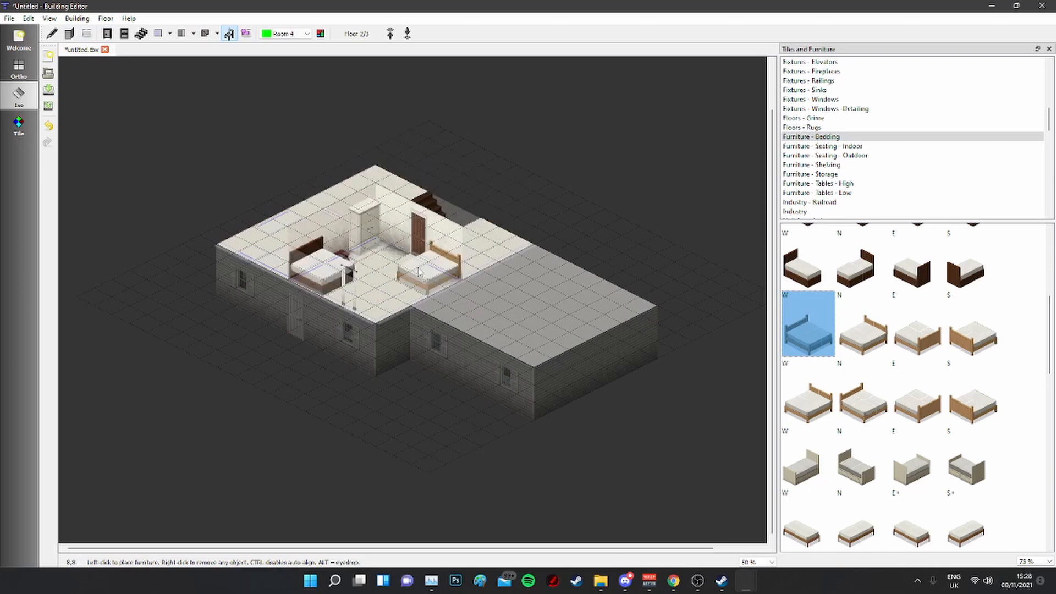
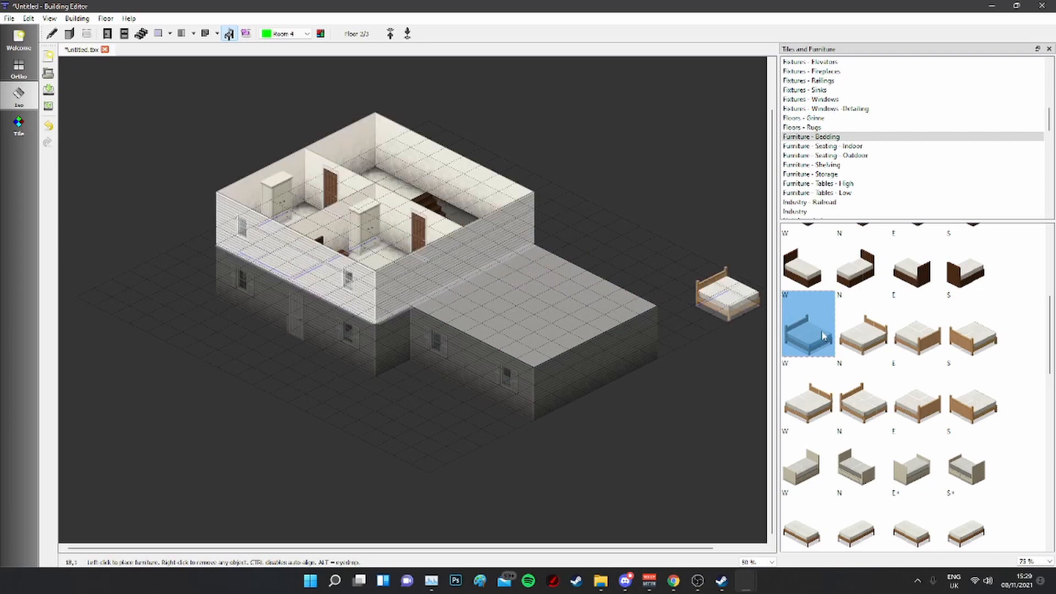
scroll(823, 336, down, 3)
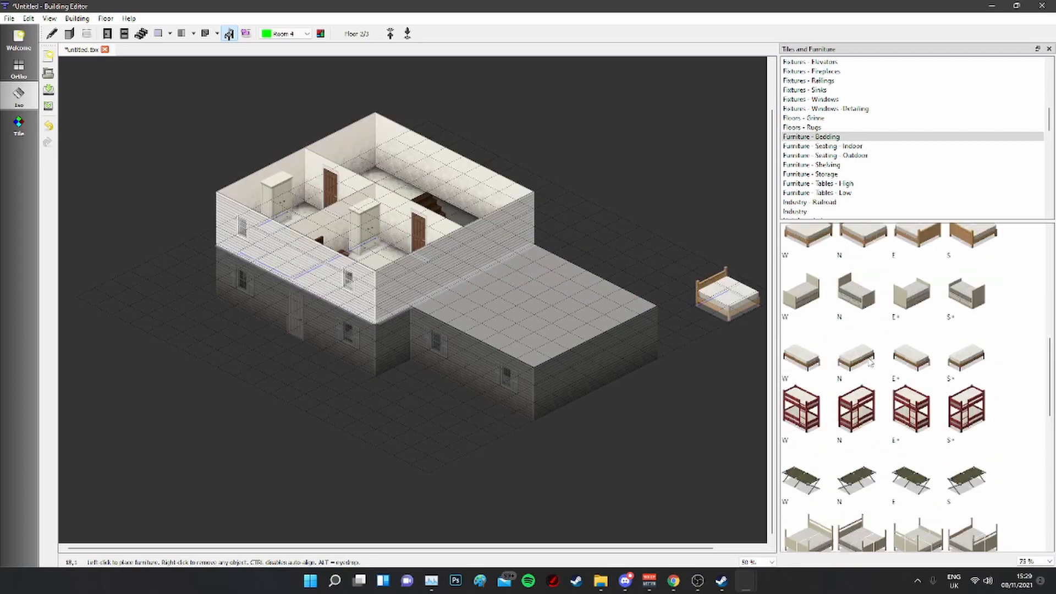
Step: Look through the custom furniture categories from D - electronics to D - Motorcycle
scroll(870, 361, up, 4)
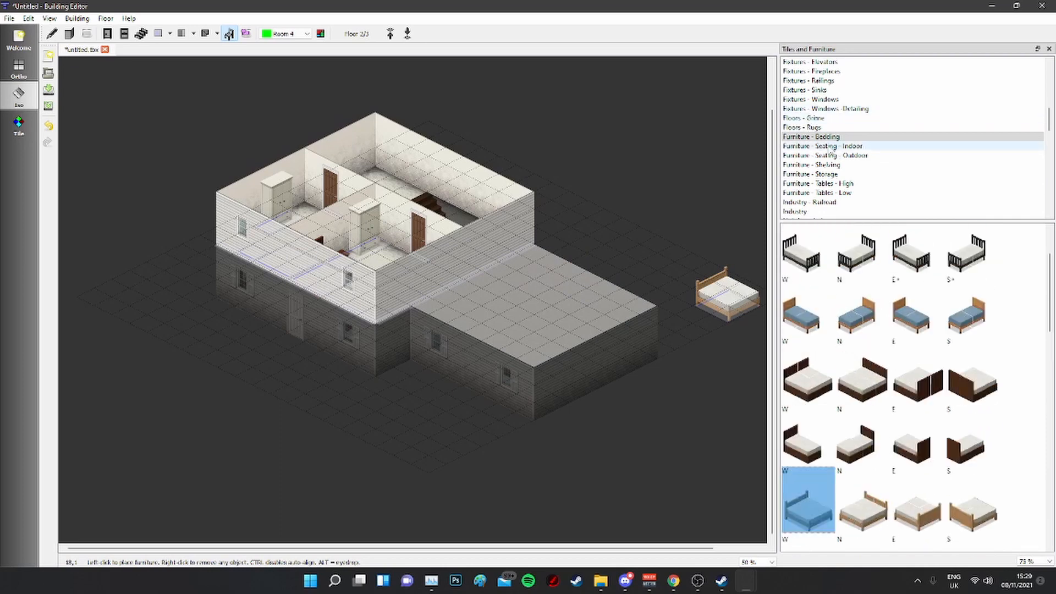
scroll(825, 165, down, 15)
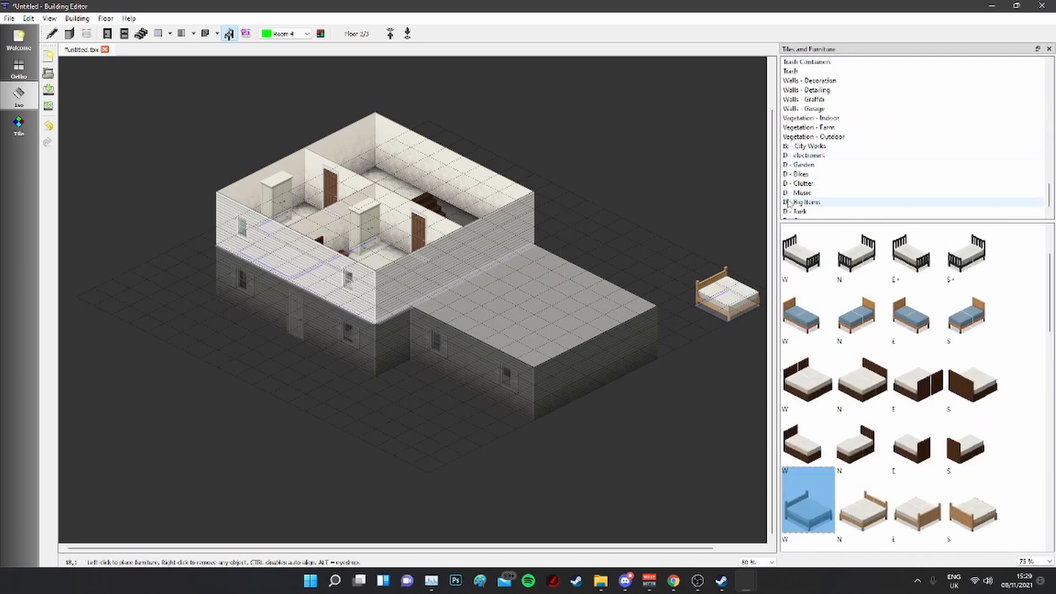
scroll(792, 187, down, 1)
click(809, 127)
click(828, 139)
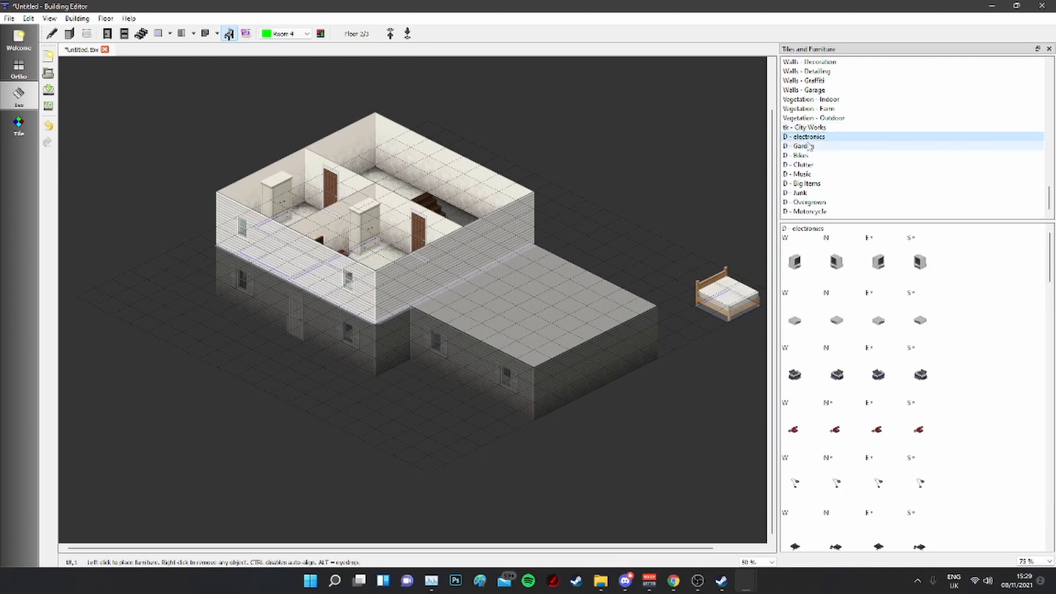
click(824, 146)
click(810, 155)
click(812, 165)
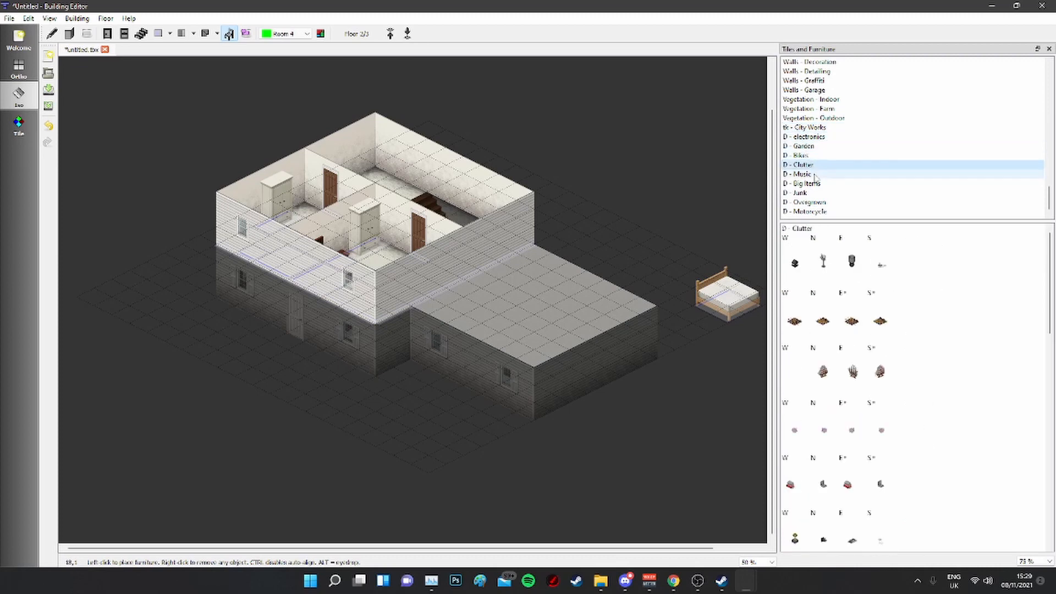
click(814, 174)
click(813, 185)
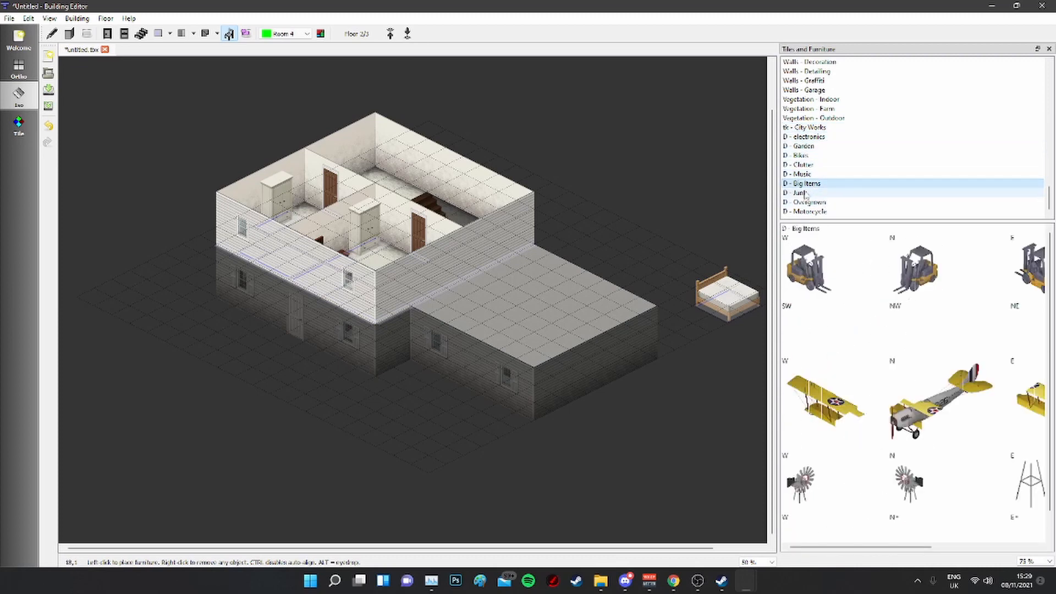
click(804, 193)
click(815, 203)
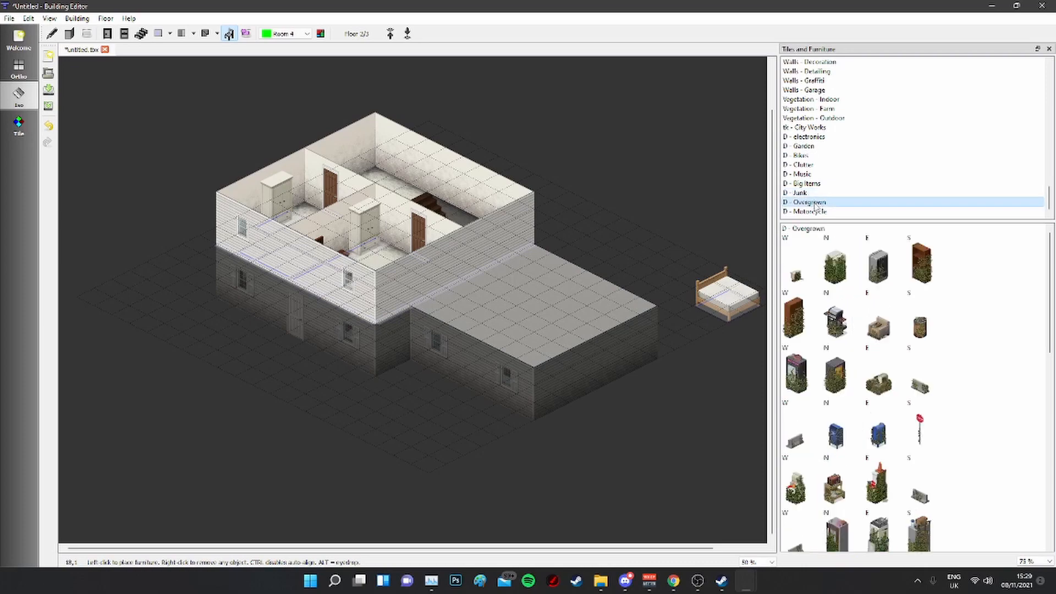
click(813, 212)
Step: Open Building Tiles at D - electronics, enlarge the category list and add a furniture category named new set
double_click(806, 137)
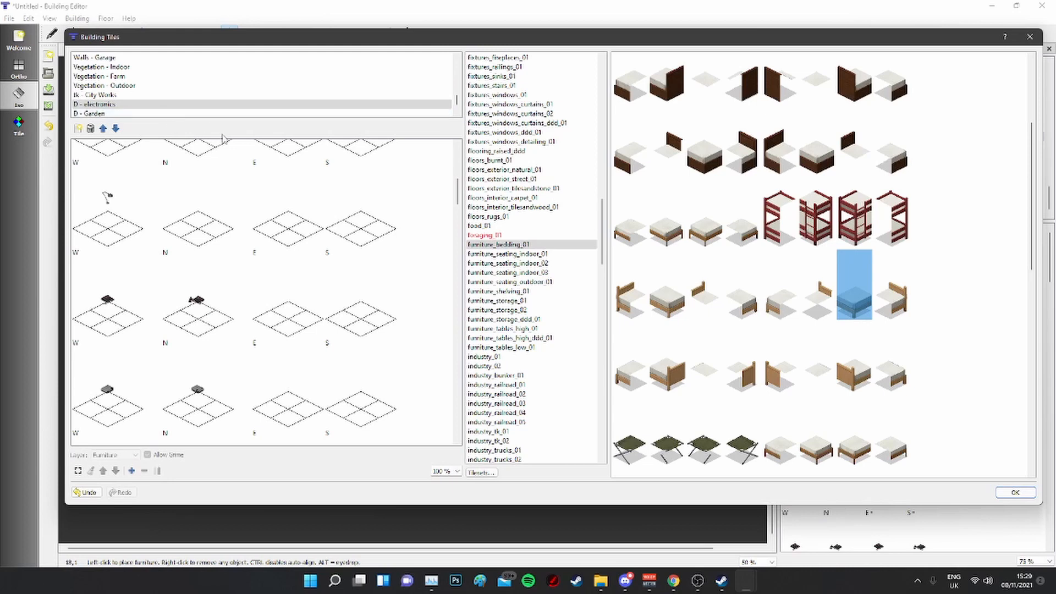
drag(222, 135, 267, 348)
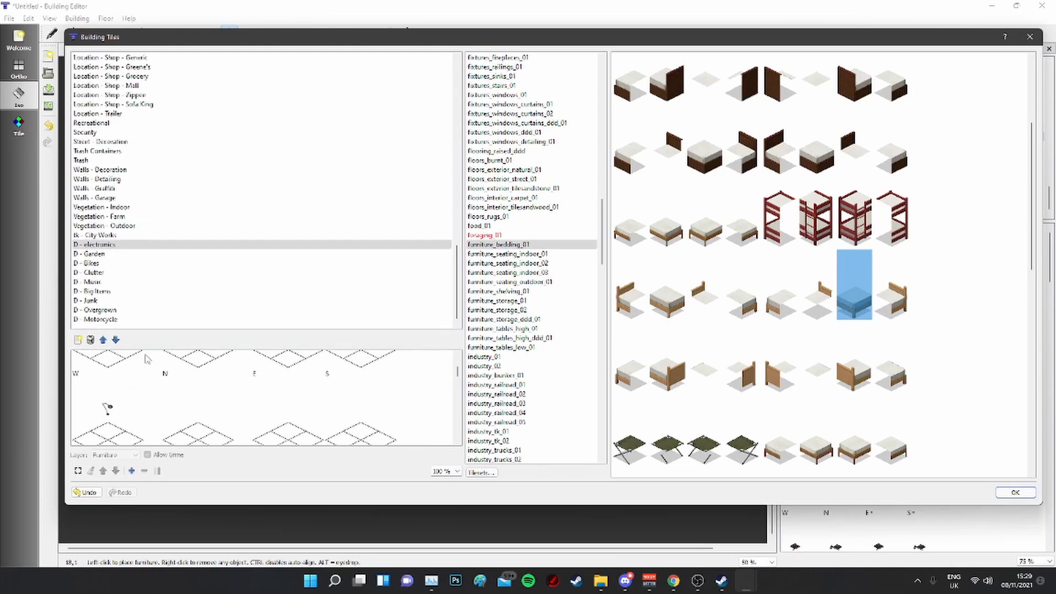
click(77, 340)
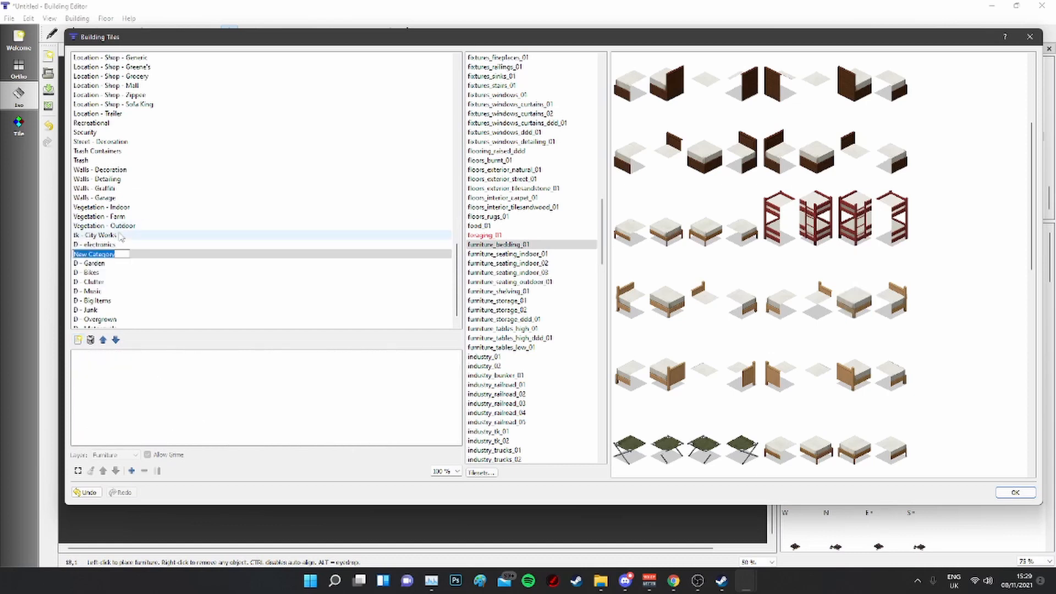
text(new set)
Step: Add an empty furniture entry to the new set category and display the DylansChairs01 tileset
click(107, 406)
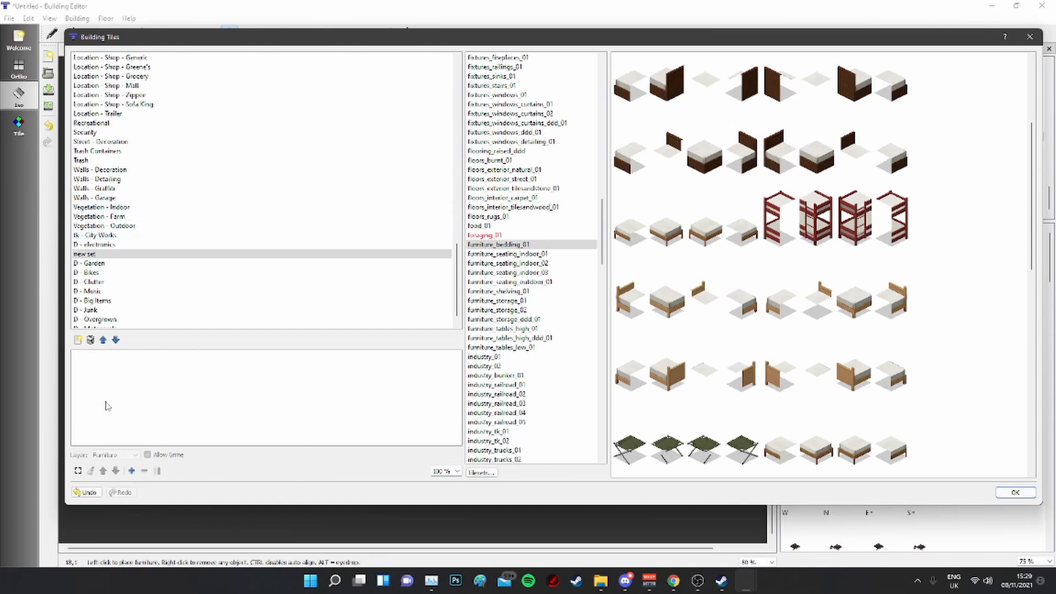
click(132, 471)
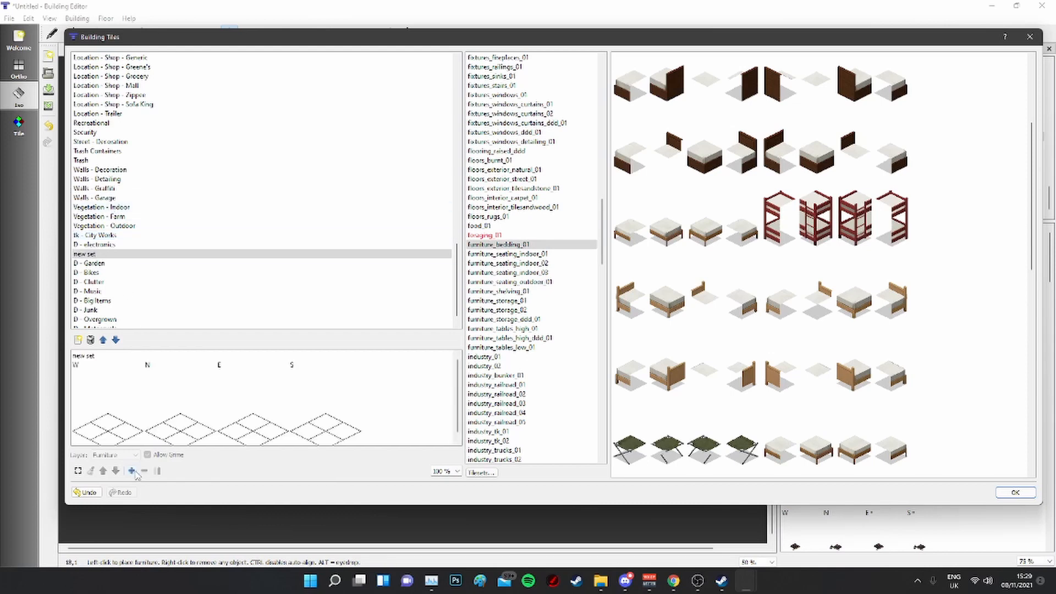
scroll(697, 249, up, 3)
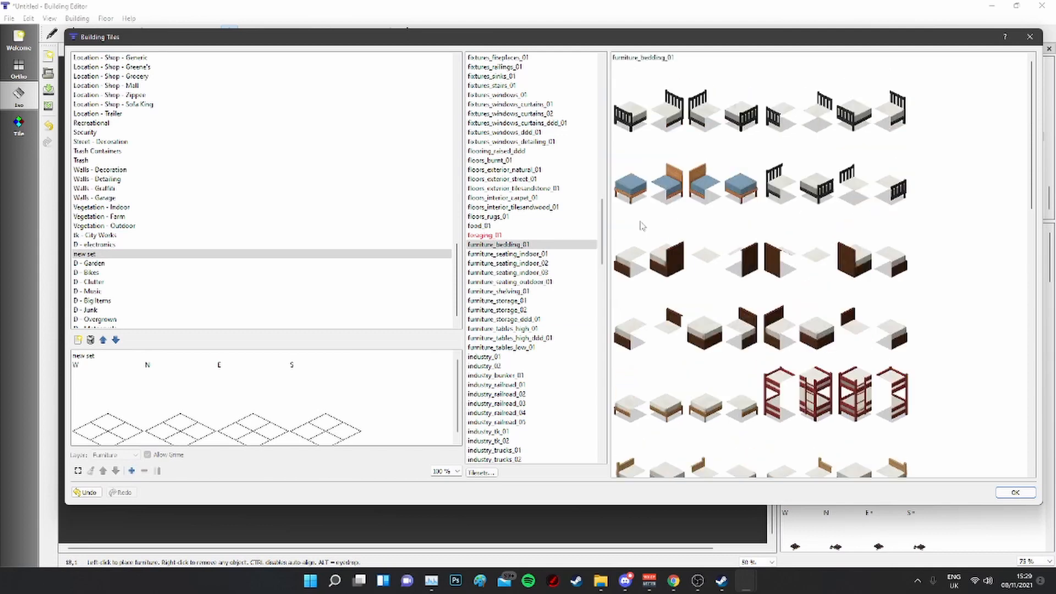
scroll(528, 110, up, 20)
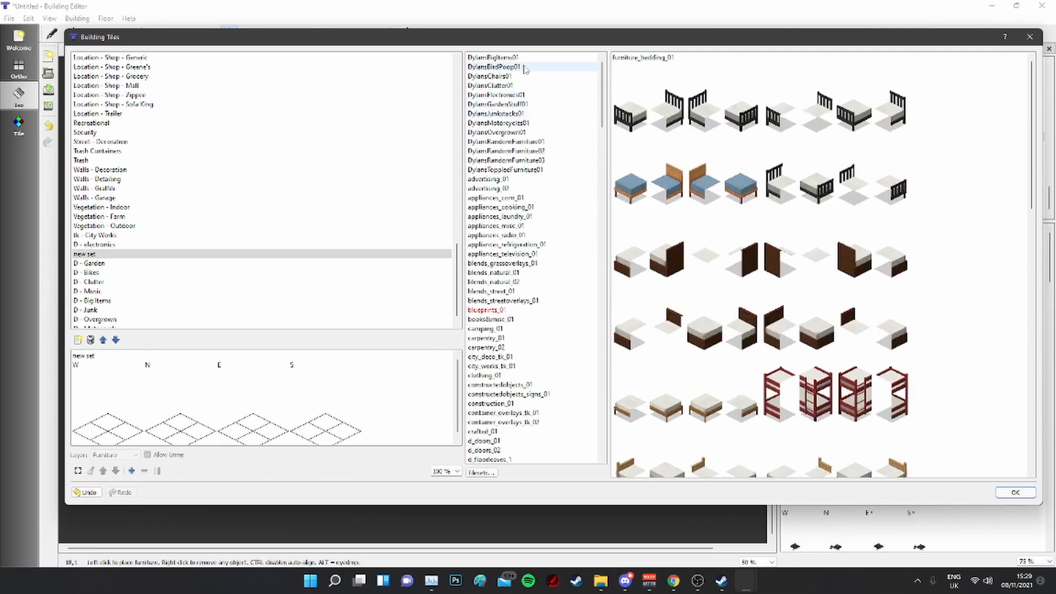
click(514, 58)
click(510, 77)
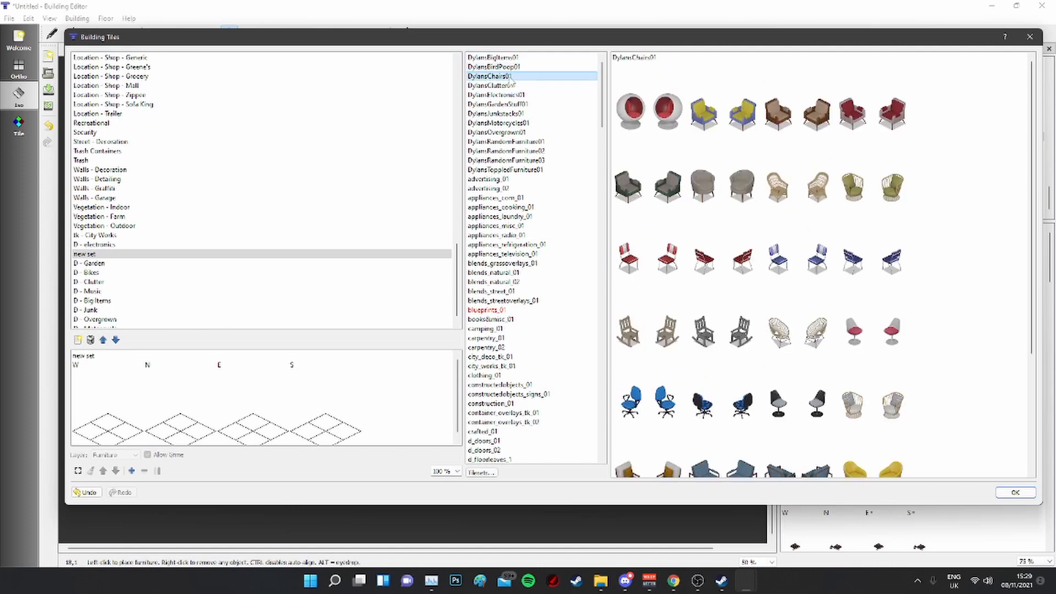
scroll(847, 284, down, 3)
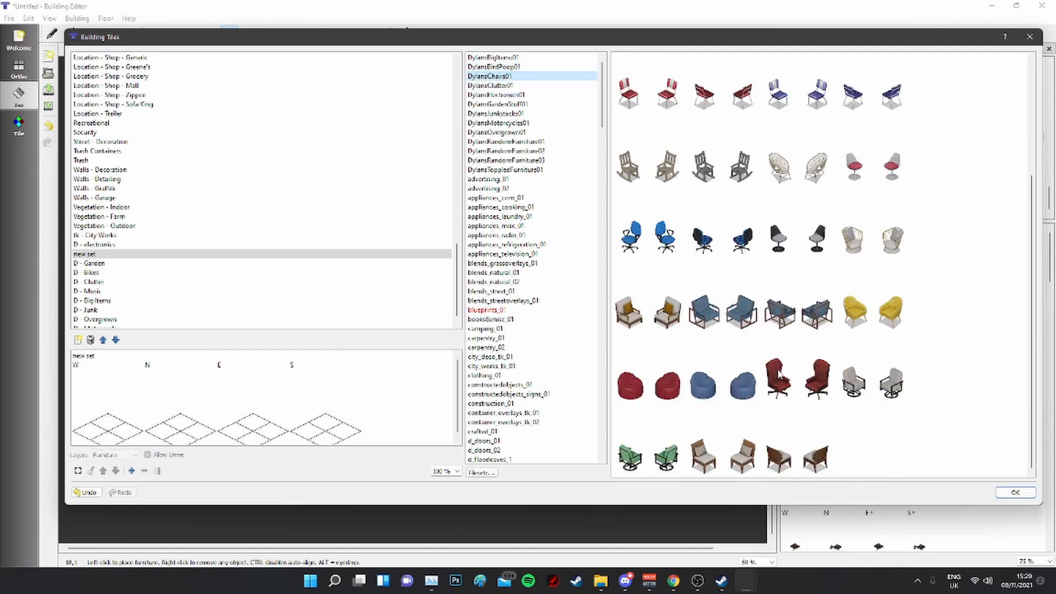
Step: Assign the two cream armchair tiles with the mustard cushion to the new entry's W and N variants
drag(634, 322, 106, 412)
drag(667, 314, 181, 409)
scroll(338, 404, down, 1)
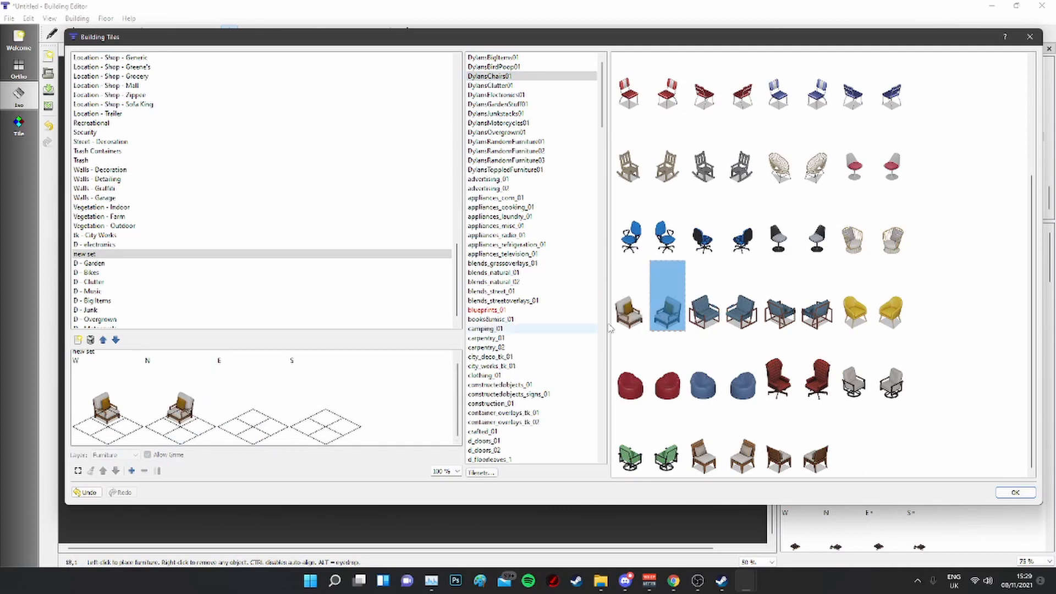
Step: Clear the armchair tiles from the W and N variants of the new set entry
click(102, 433)
click(91, 471)
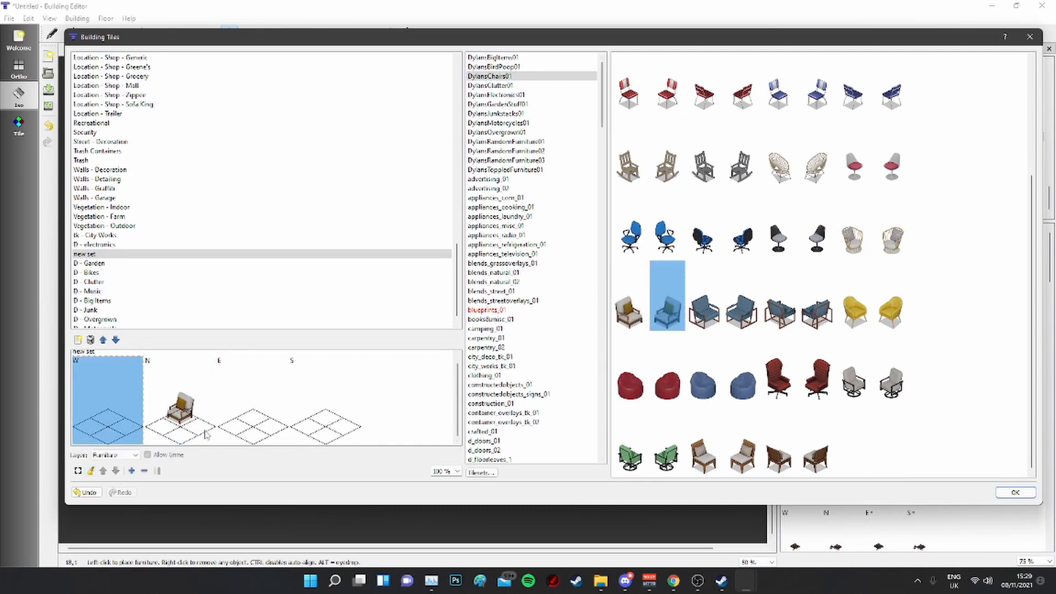
click(204, 435)
click(91, 471)
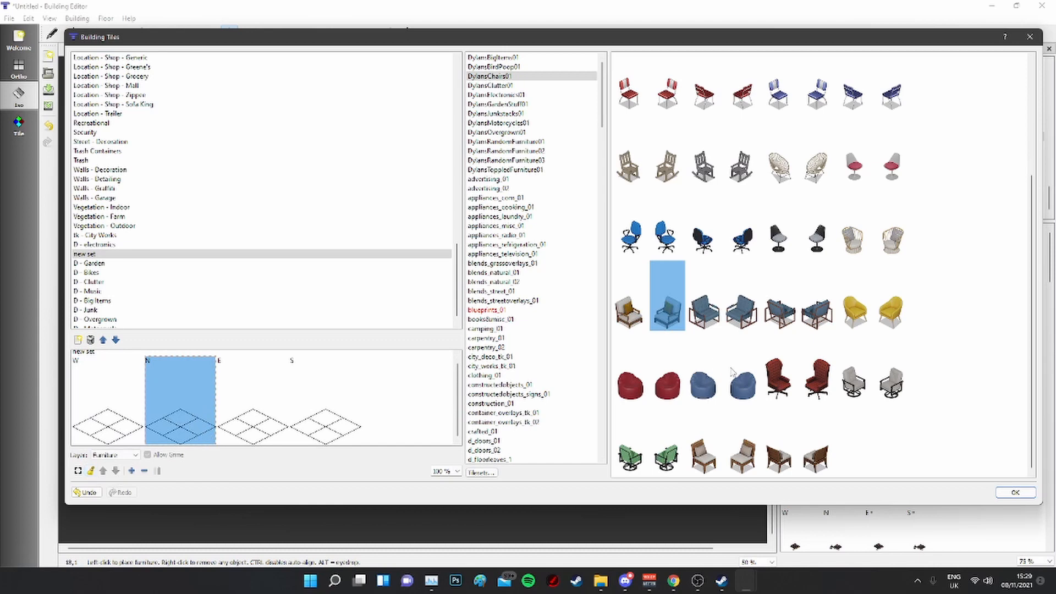
Step: Delete the new set category and accept the Building Tiles changes
scroll(834, 387, up, 3)
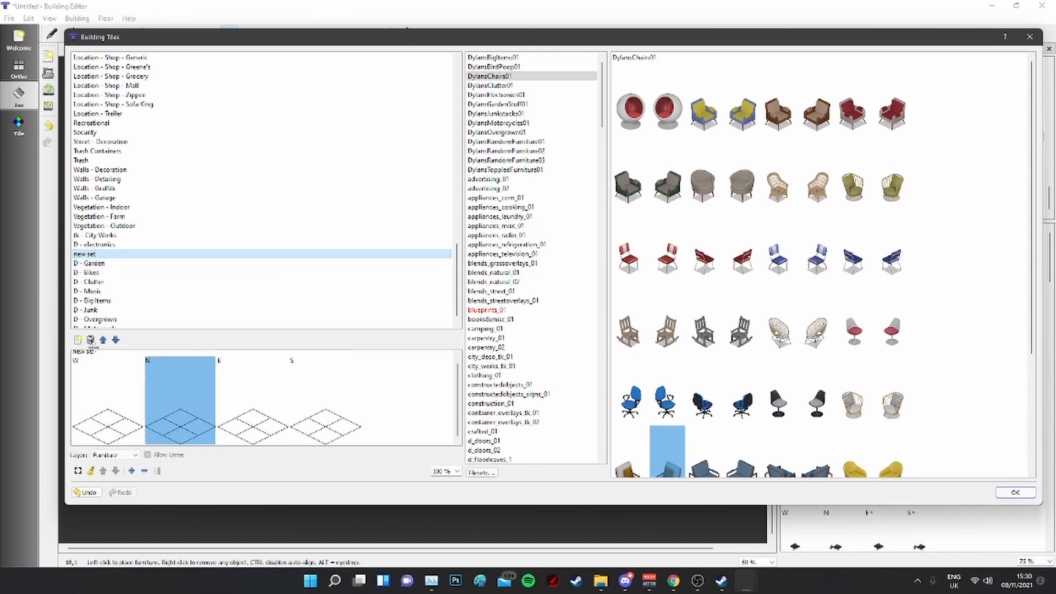
click(90, 340)
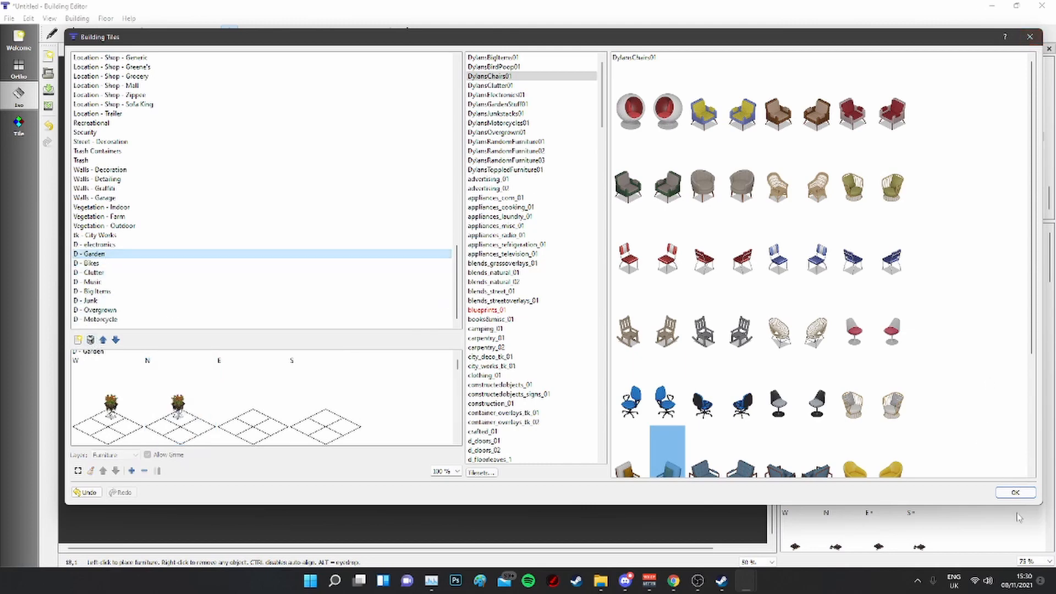
click(1017, 494)
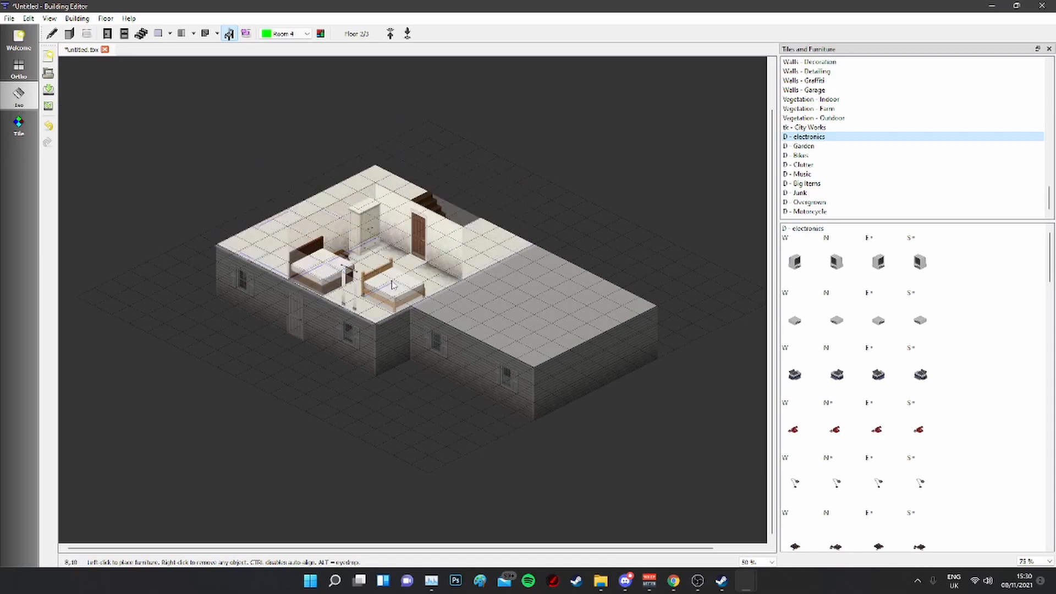
Step: Switch to Tile mode, show the d_furniture_bedroom_01 tileset and widen the tileset area
click(19, 125)
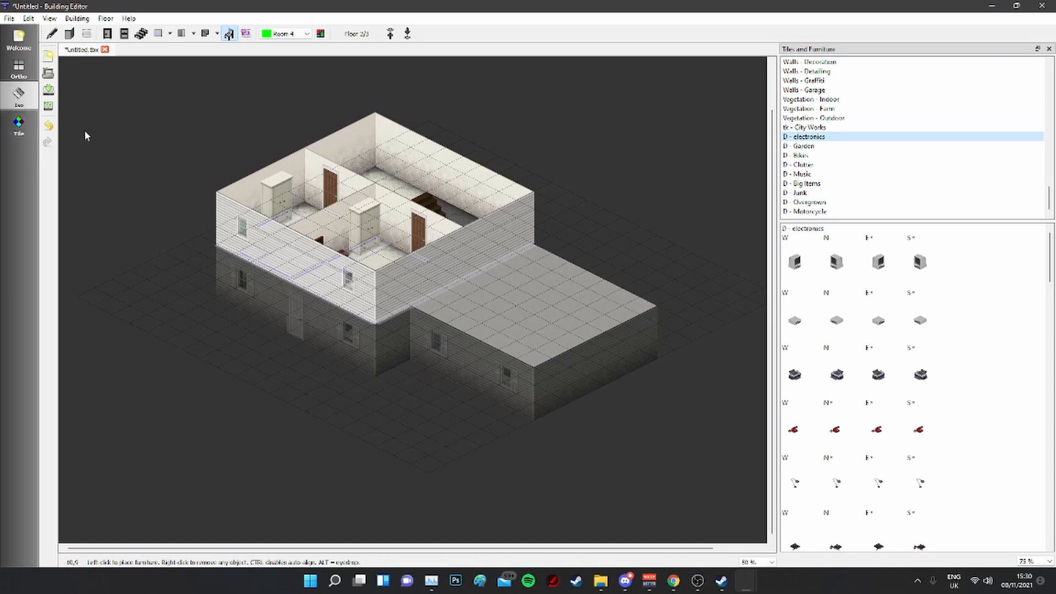
scroll(860, 397, down, 8)
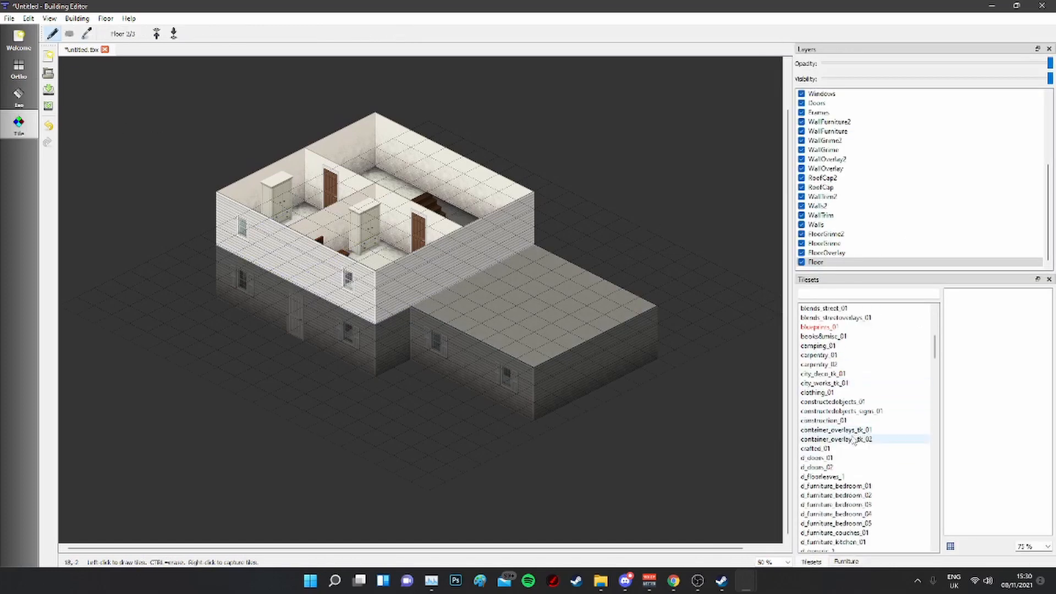
click(861, 487)
drag(792, 377, 593, 399)
middle_drag(376, 373, 287, 373)
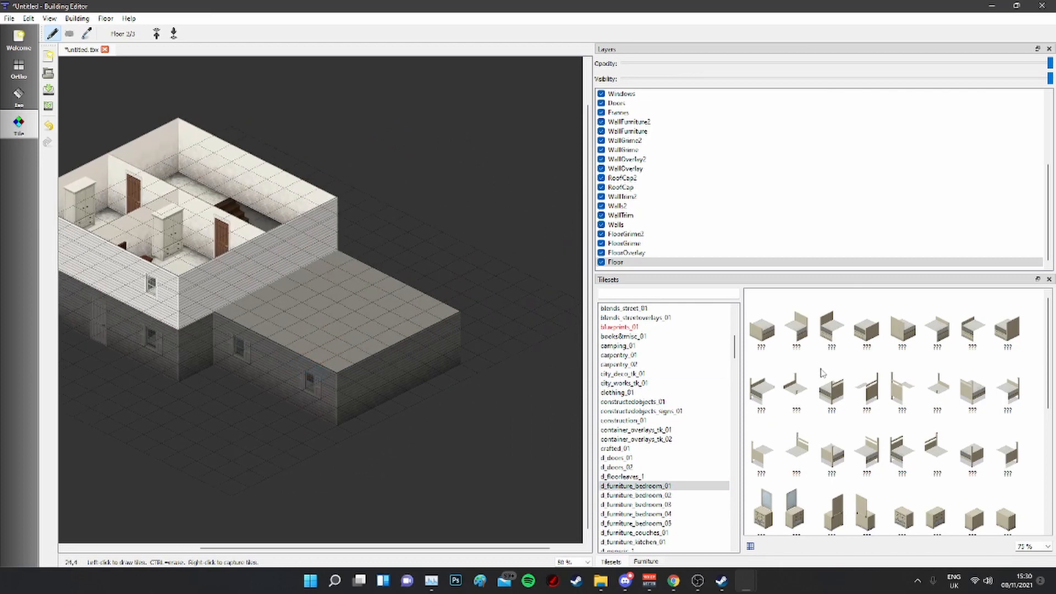
Step: Build two single beds on the annex's flat top from the d_furniture_bedroom_01 head and foot tiles
click(832, 327)
click(289, 317)
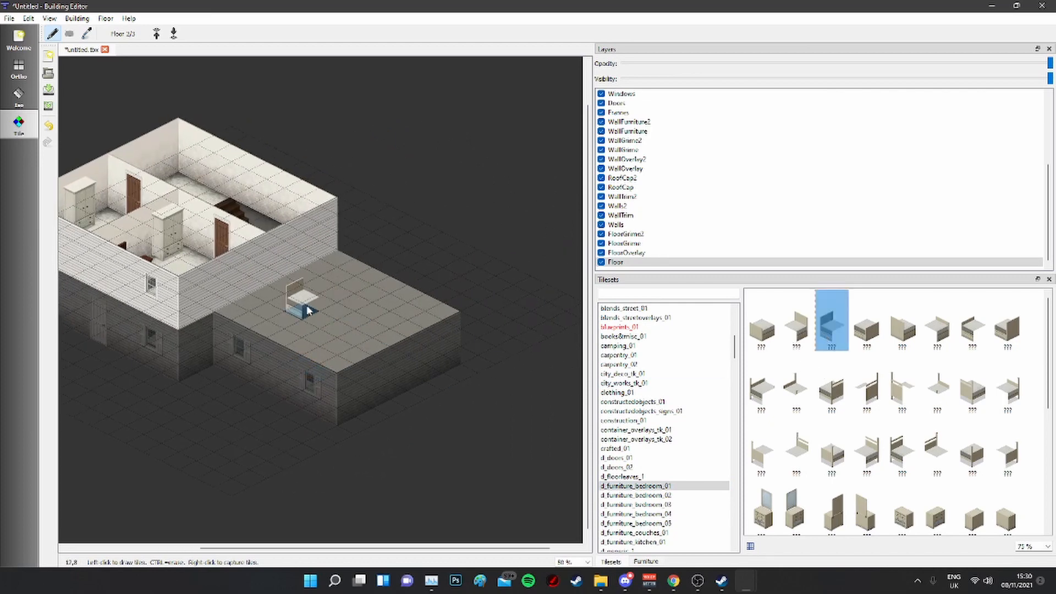
click(867, 328)
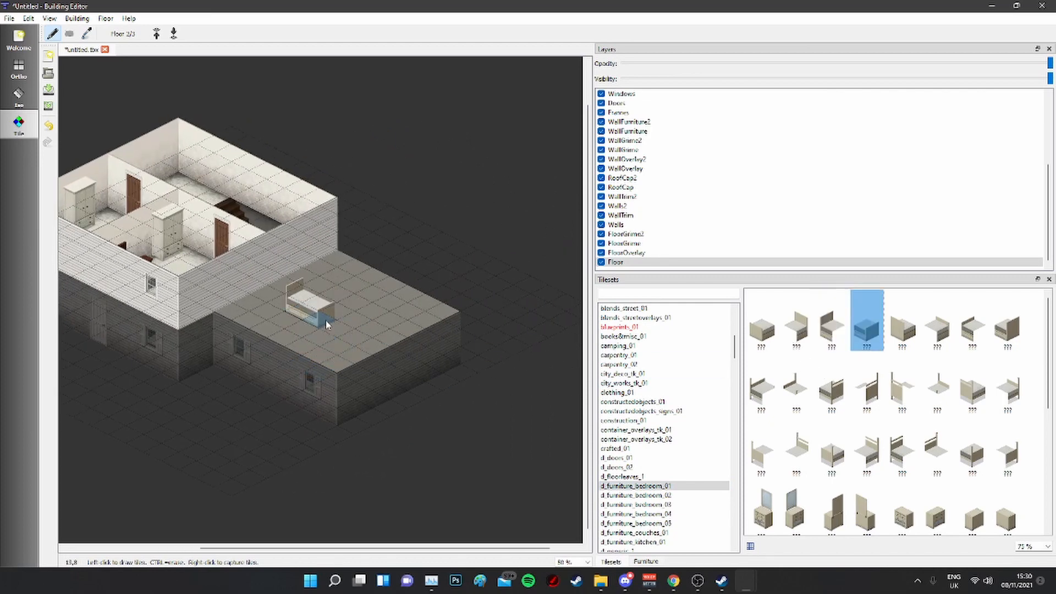
click(318, 321)
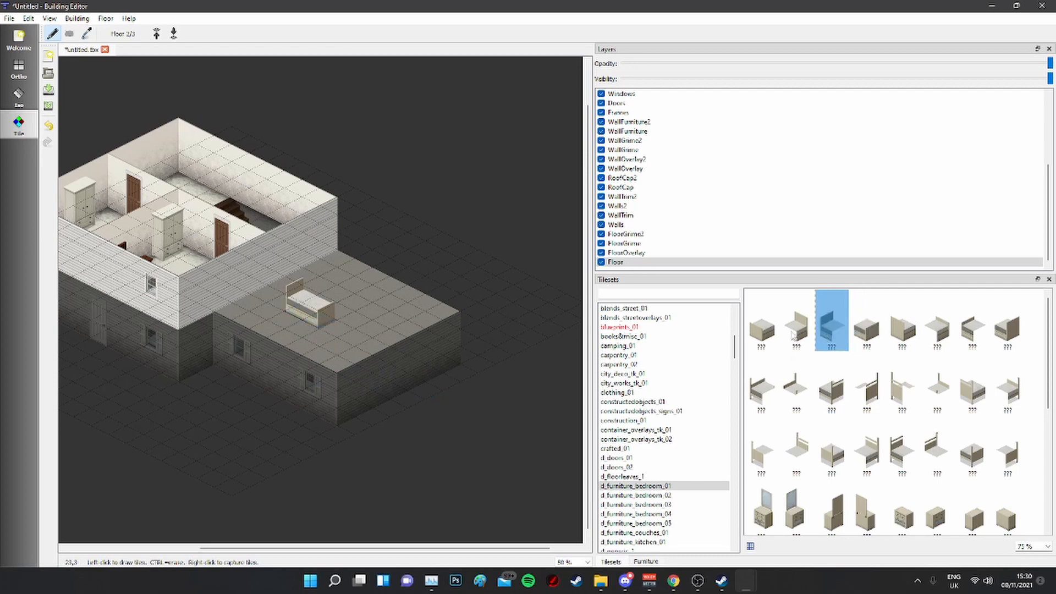
click(360, 301)
click(380, 312)
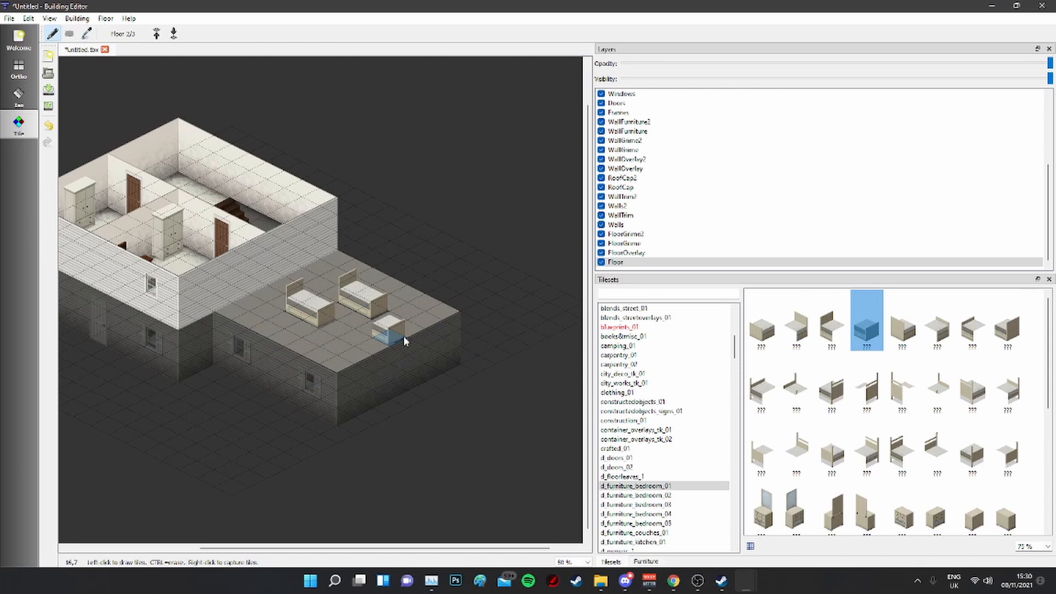
Step: Try painting the bed foot tile over the dark wooden bed in the front bedroom, then undo it
middle_drag(160, 281, 340, 305)
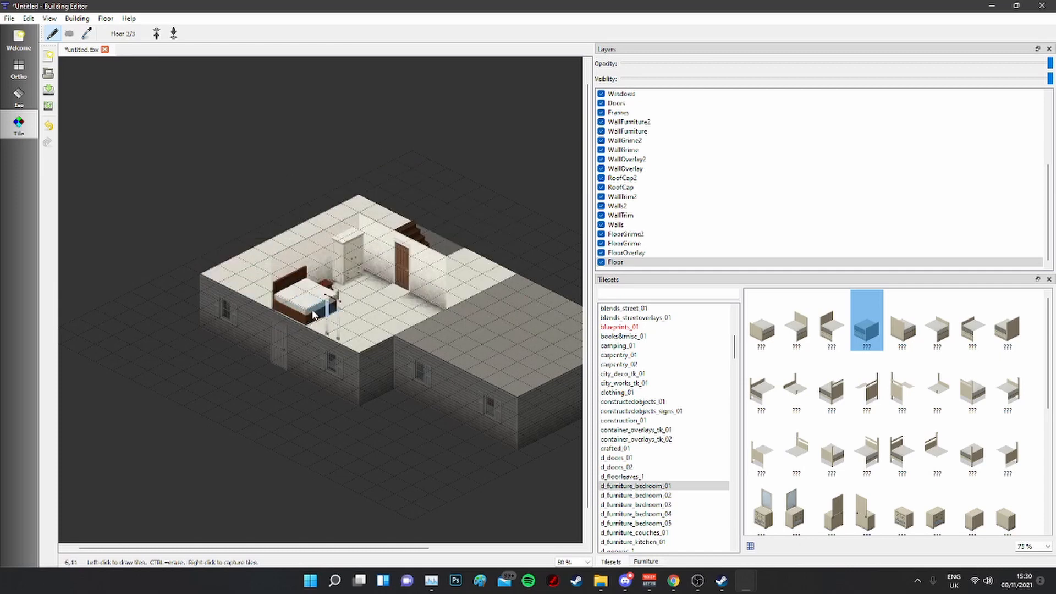
drag(317, 316, 293, 315)
key(ctrl+z)
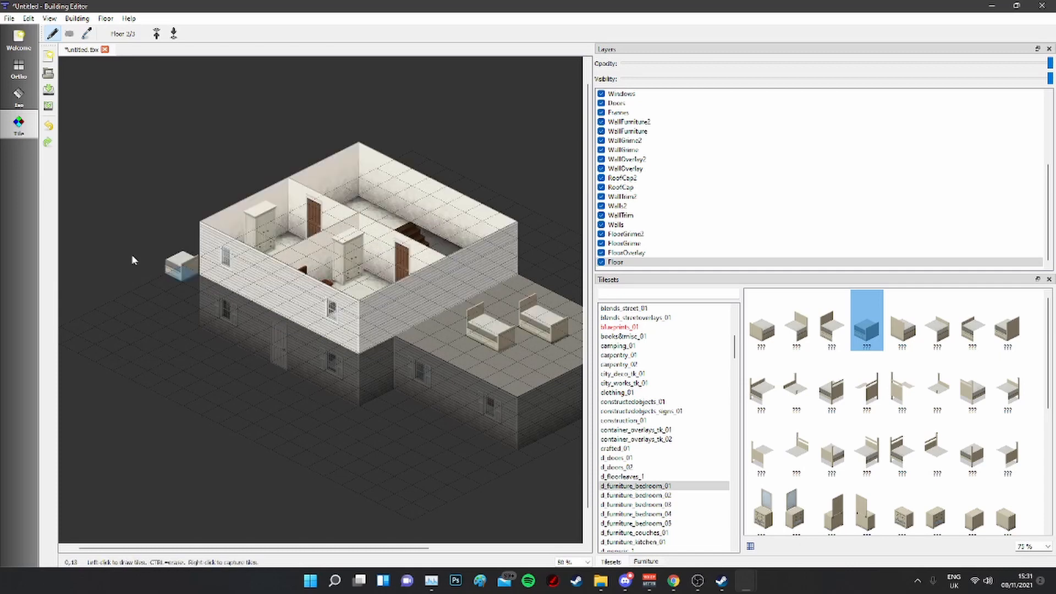
Step: Preview furniture placement in the front bedroom in Iso mode, then return to Tile mode to compare
click(18, 96)
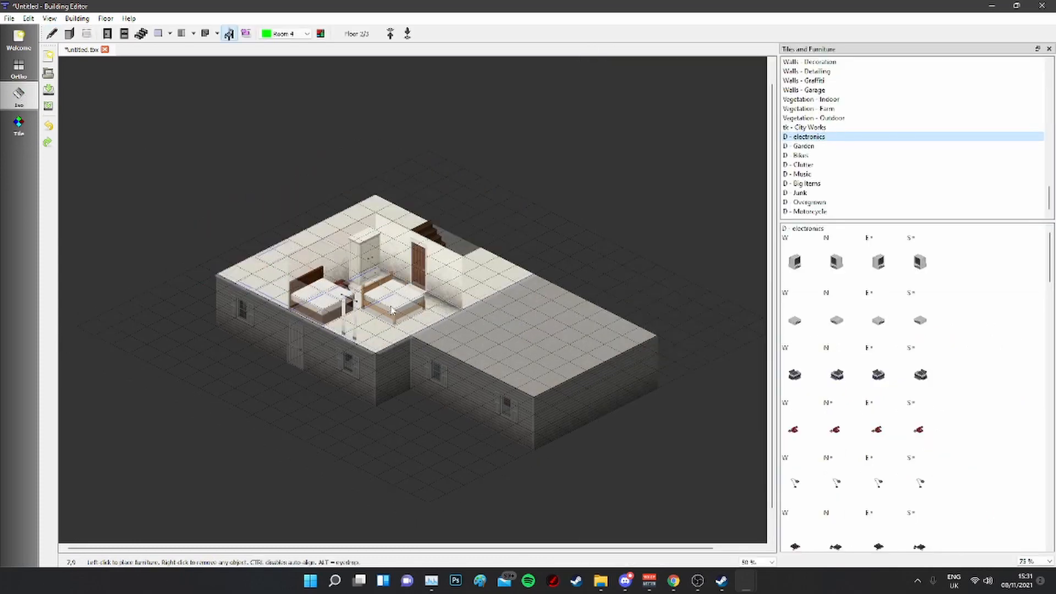
click(19, 126)
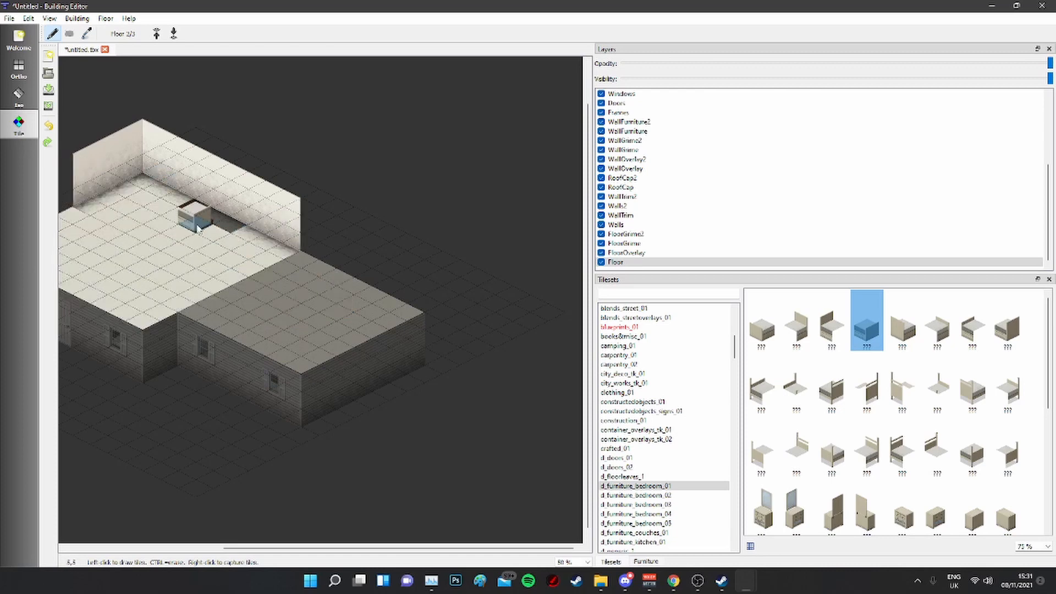
middle_drag(159, 233, 259, 249)
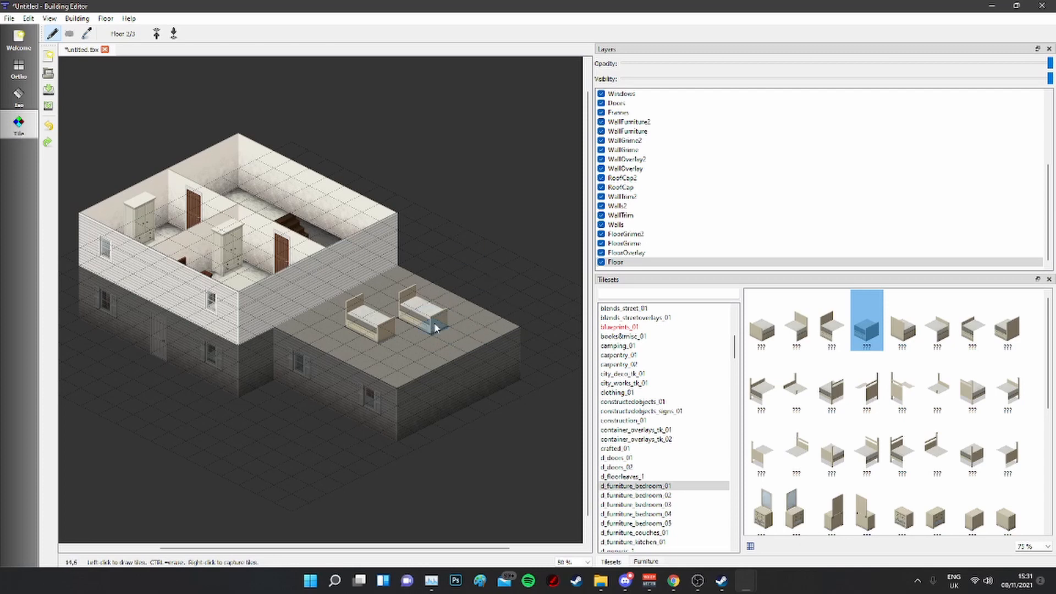
Step: Undo all the bed tiles placed on the annex's flat top
key(ctrl+z)
key(ctrl+z)
key(ctrl+z)
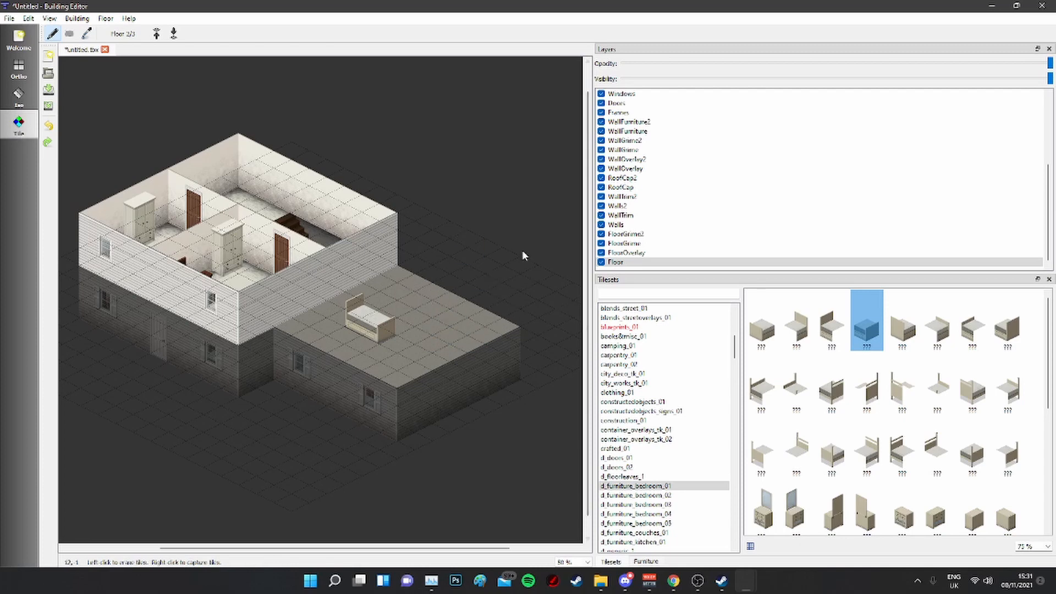
key(ctrl+z)
mouse_move(452, 328)
middle_down()
mouse_move(527, 320)
mouse_move(461, 325)
middle_up()
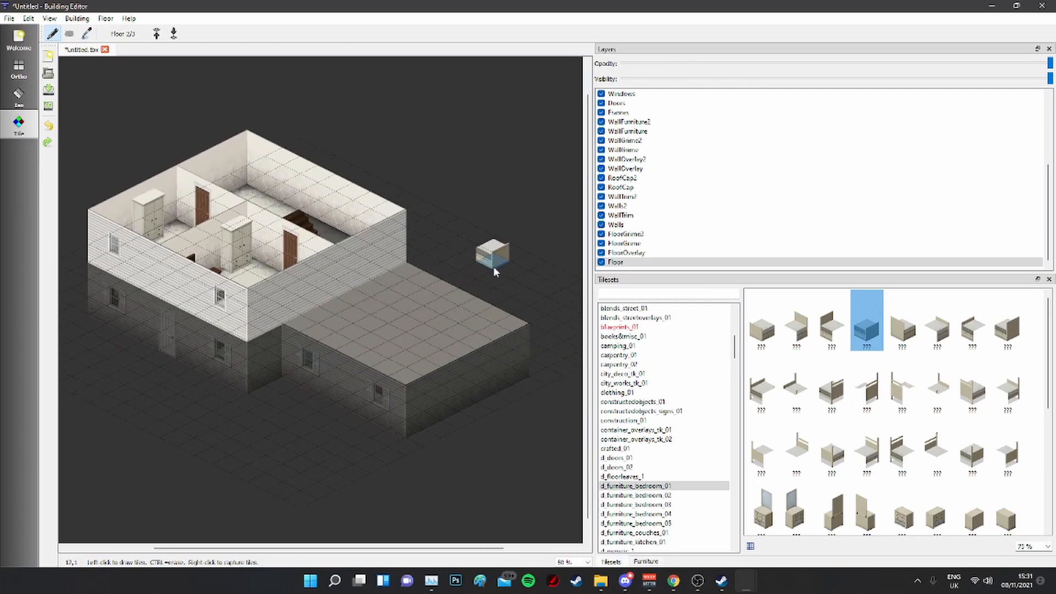
Step: Select the front bedroom's bed, wardrobe and door as objects in Iso mode and duplicate them onto the annex's flat top
click(18, 97)
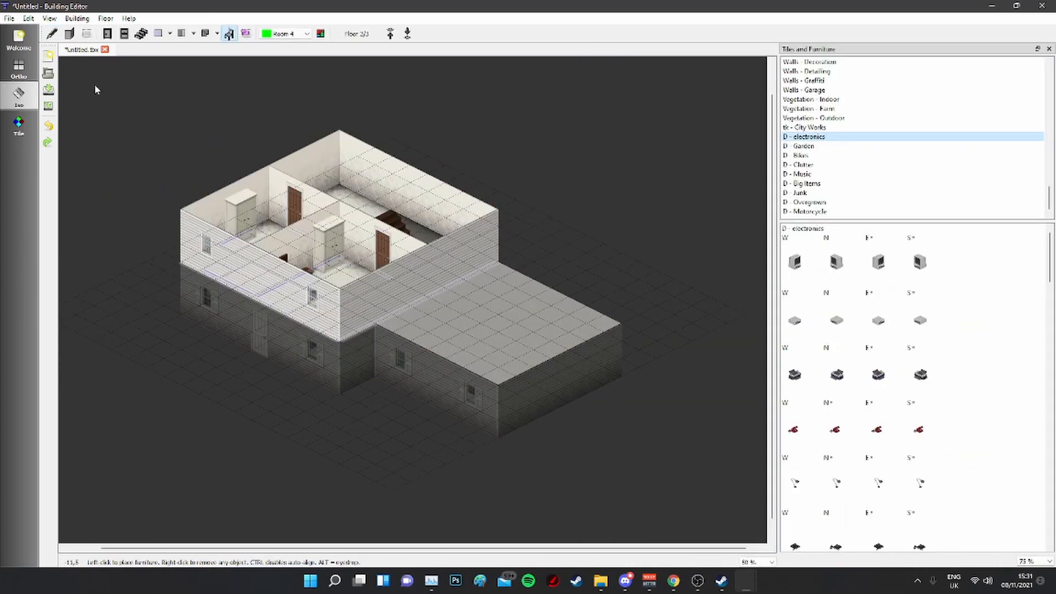
click(246, 34)
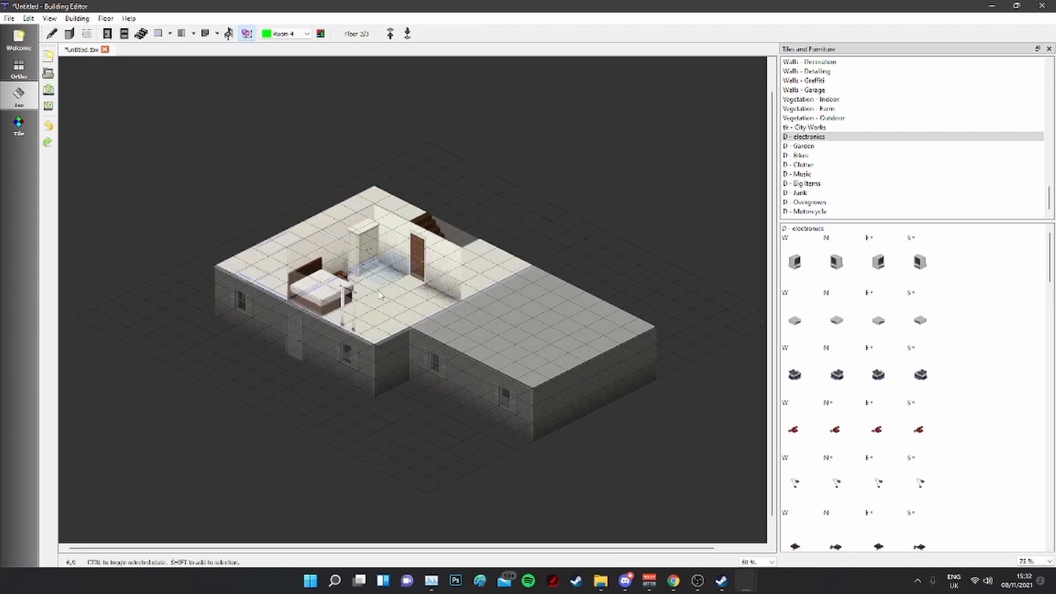
drag(361, 334, 362, 335)
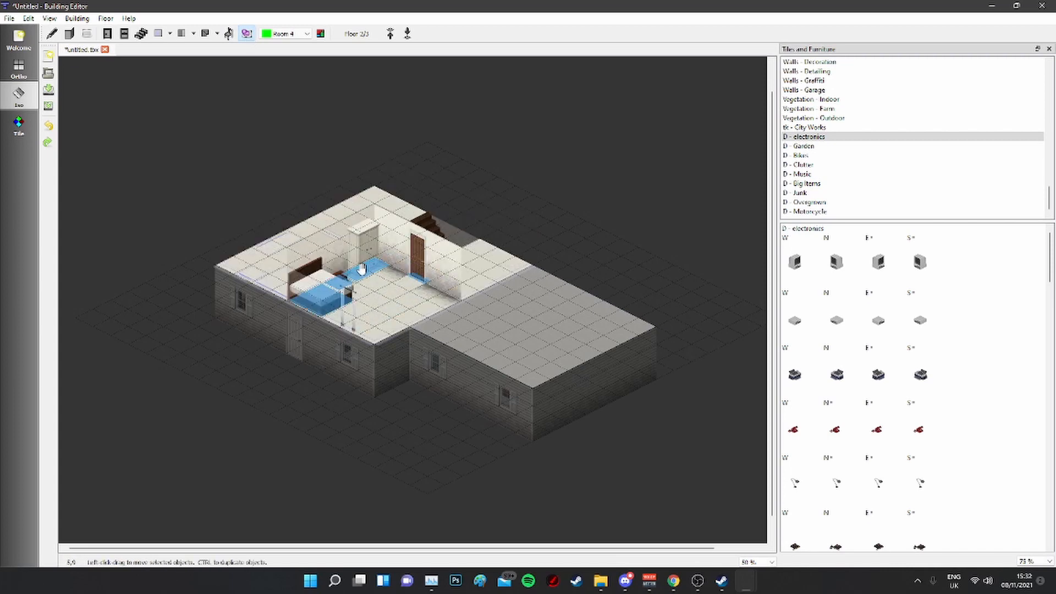
drag(362, 272, 525, 308)
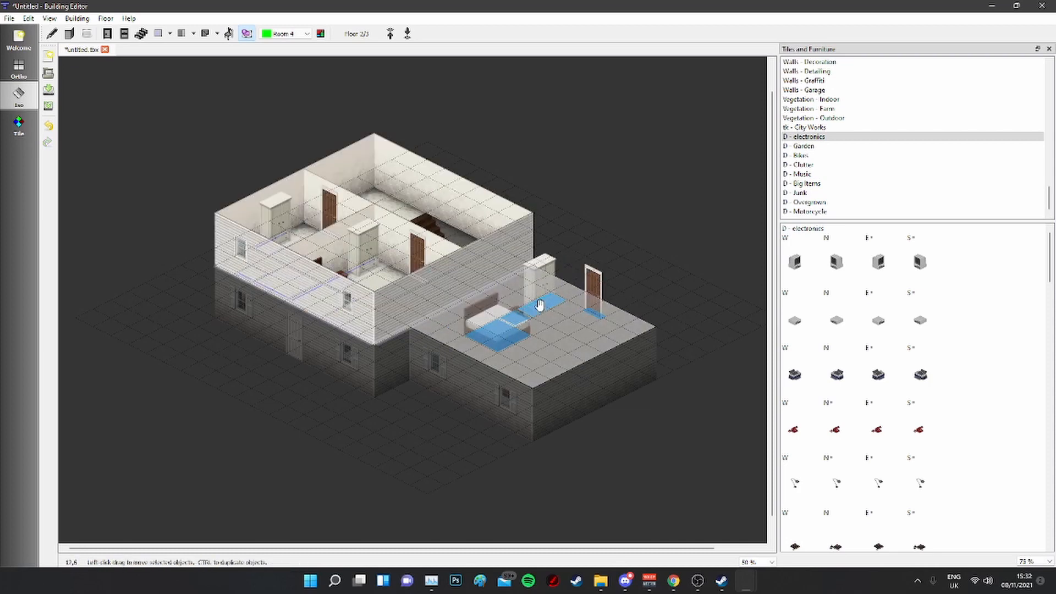
Step: Try to reposition the duplicated bedroom objects on the annex's flat top, then undo the move and the duplication
drag(537, 302, 439, 350)
key(ctrl+z)
key(ctrl+z)
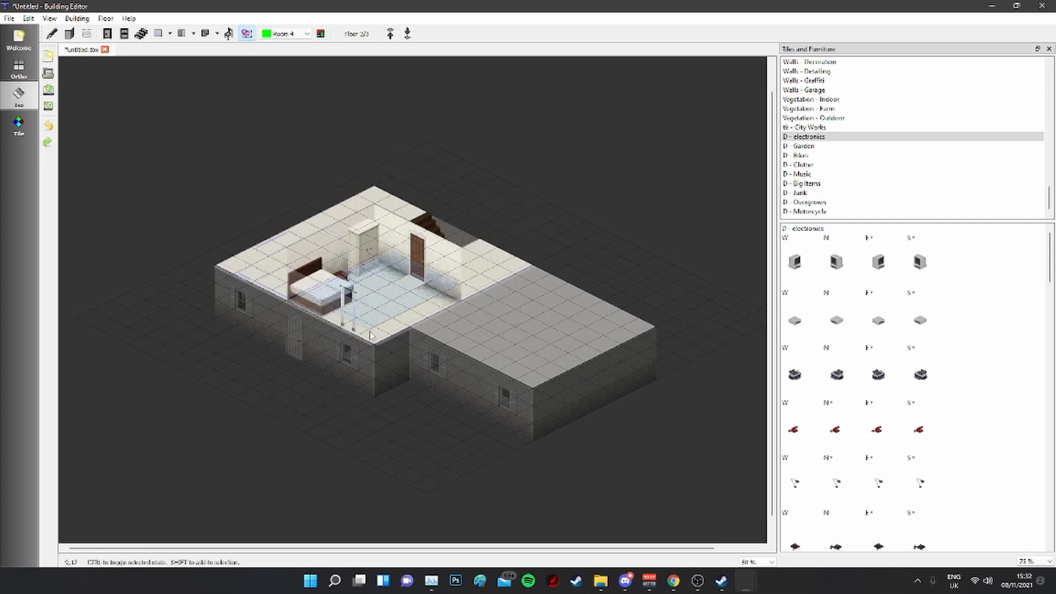
Step: Reselect the front bedroom's bed, wardrobe and door, duplicate them onto the annex's flat top once more, then undo the duplication
drag(369, 334, 367, 336)
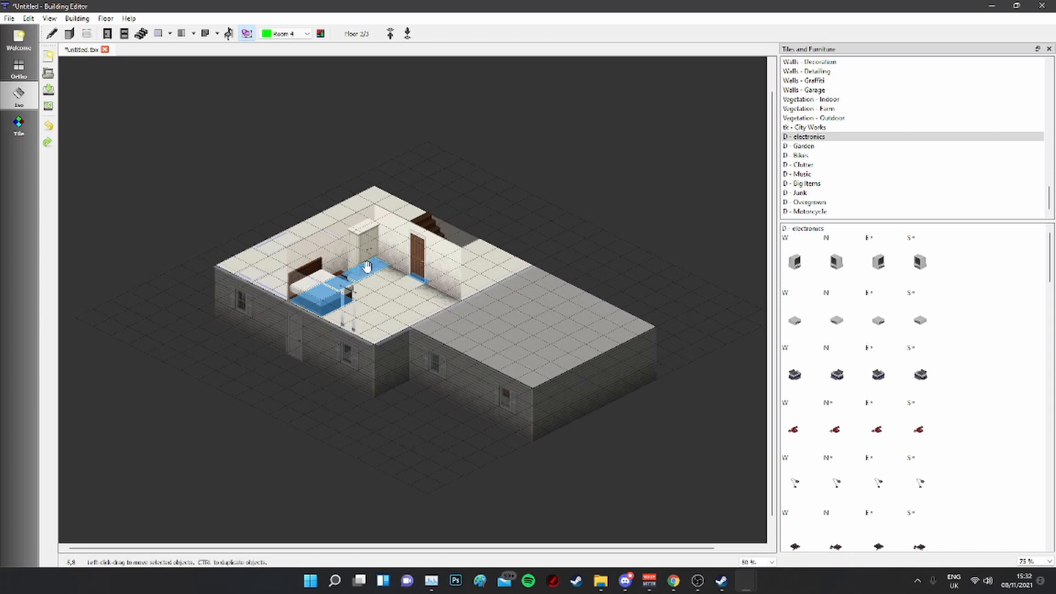
drag(368, 266, 542, 303)
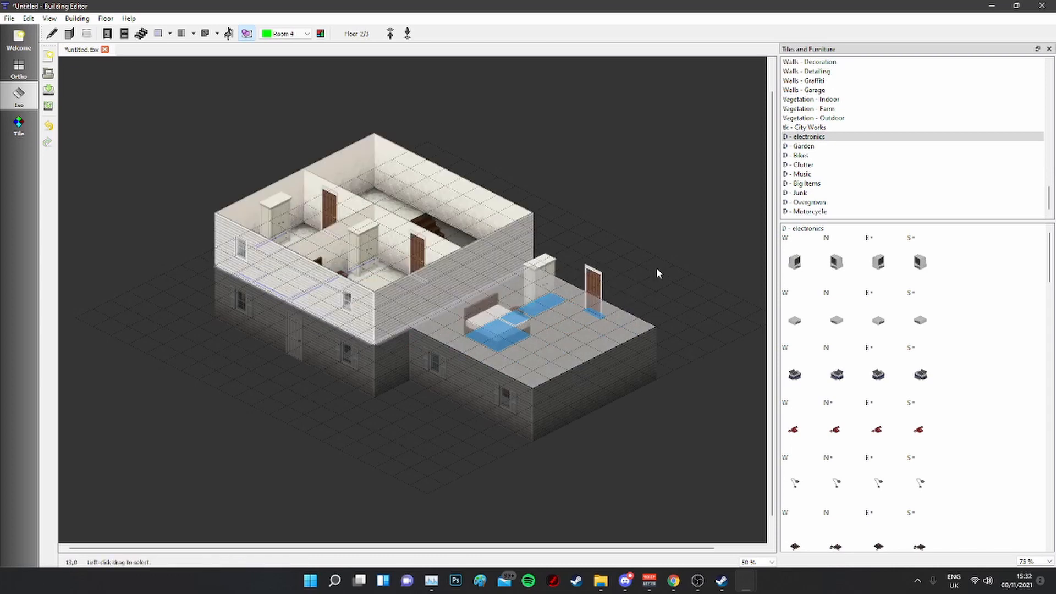
key(ctrl+z)
key(ctrl+z)
key(ctrl+z)
key(ctrl+z)
key(ctrl+z)
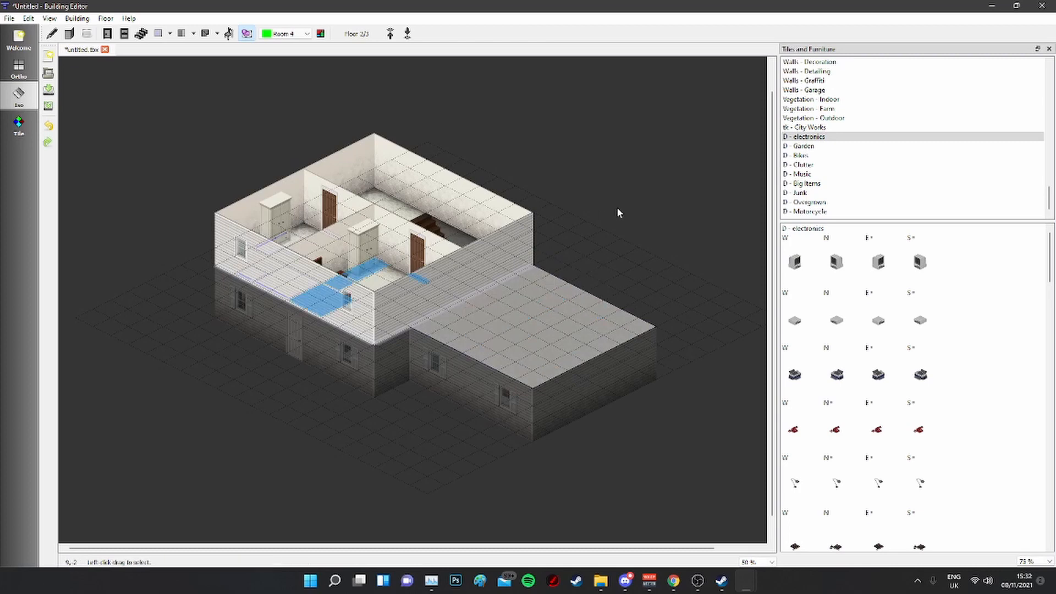
key(ctrl+y)
key(ctrl+y)
key(ctrl+y)
key(ctrl+y)
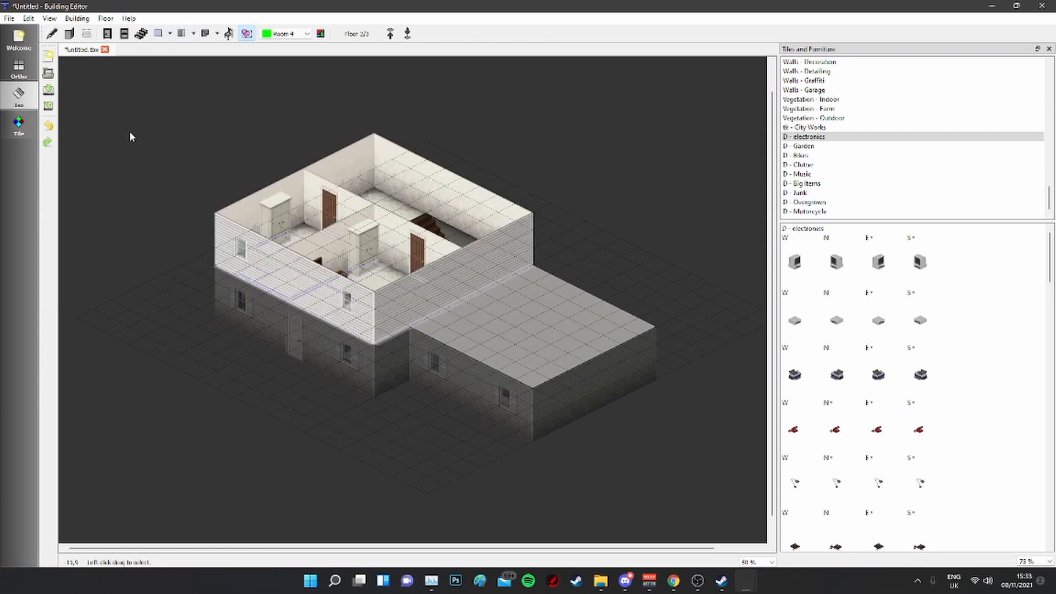
Step: Return to Tile mode and look through the building's upper layers, from the furniture layers up to RoofTop
click(18, 124)
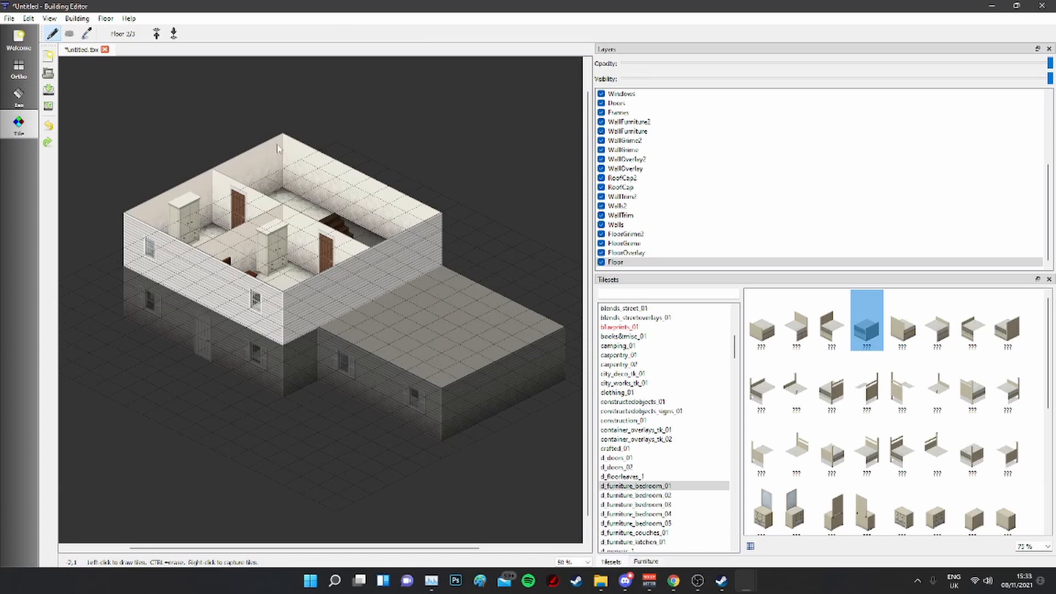
scroll(695, 212, up, 4)
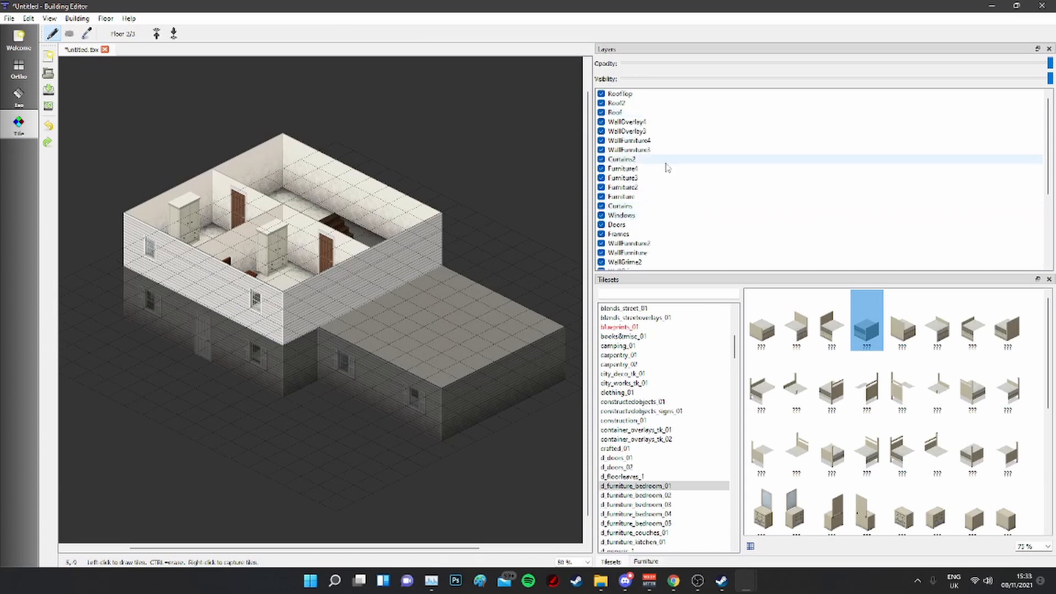
Step: Switch the building view down from Floor 2/3 to the ground floor, Floor 1/3
scroll(641, 207, down, 4)
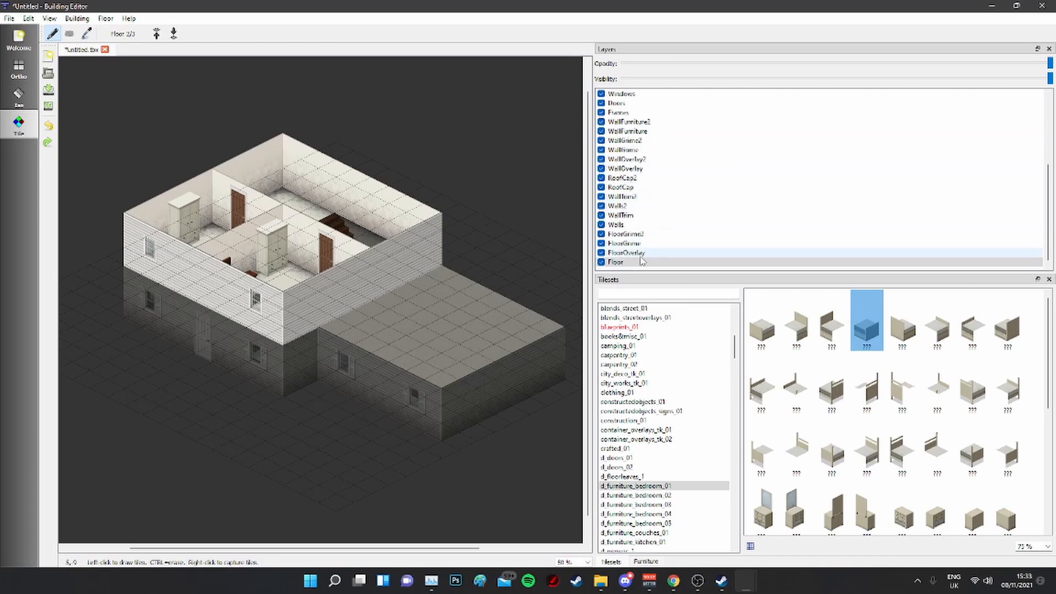
click(174, 33)
shift+scroll(214, 352, left, 3)
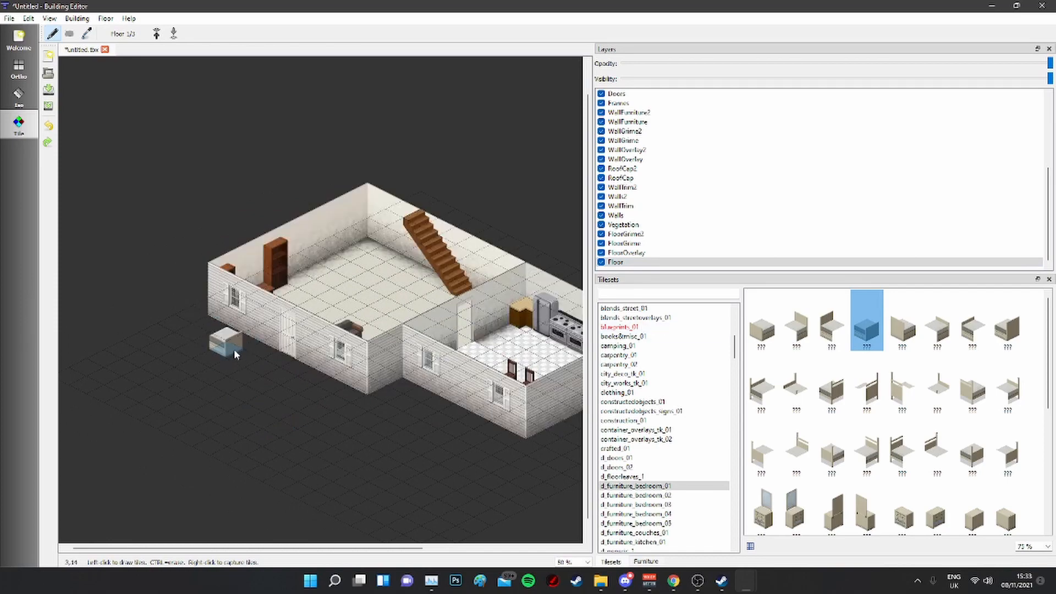
Step: Look through the tileset list and the furniture categories for suitable exterior building pieces
scroll(637, 344, down, 2)
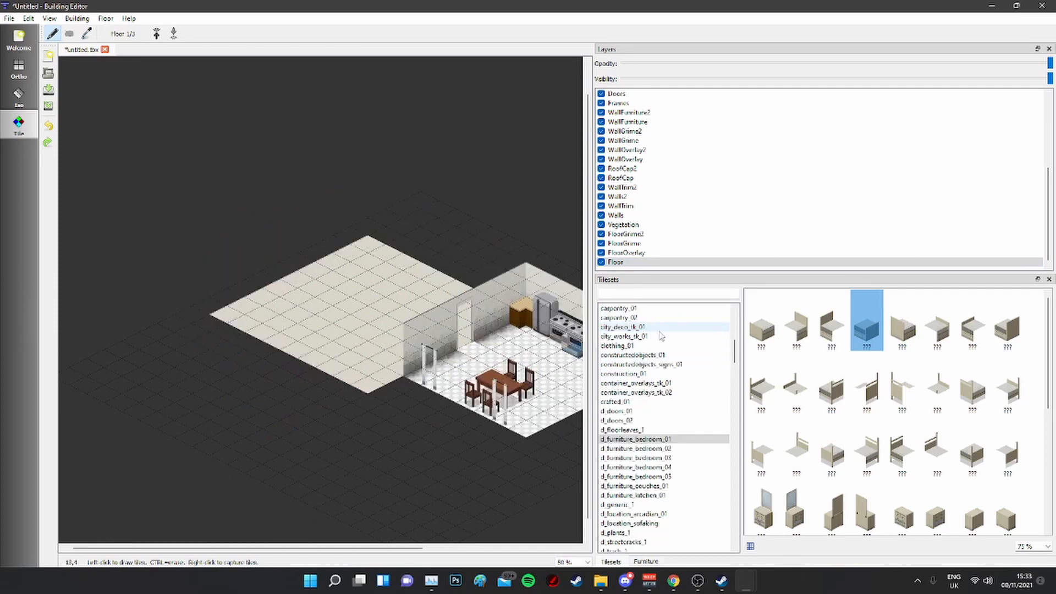
scroll(621, 440, up, 10)
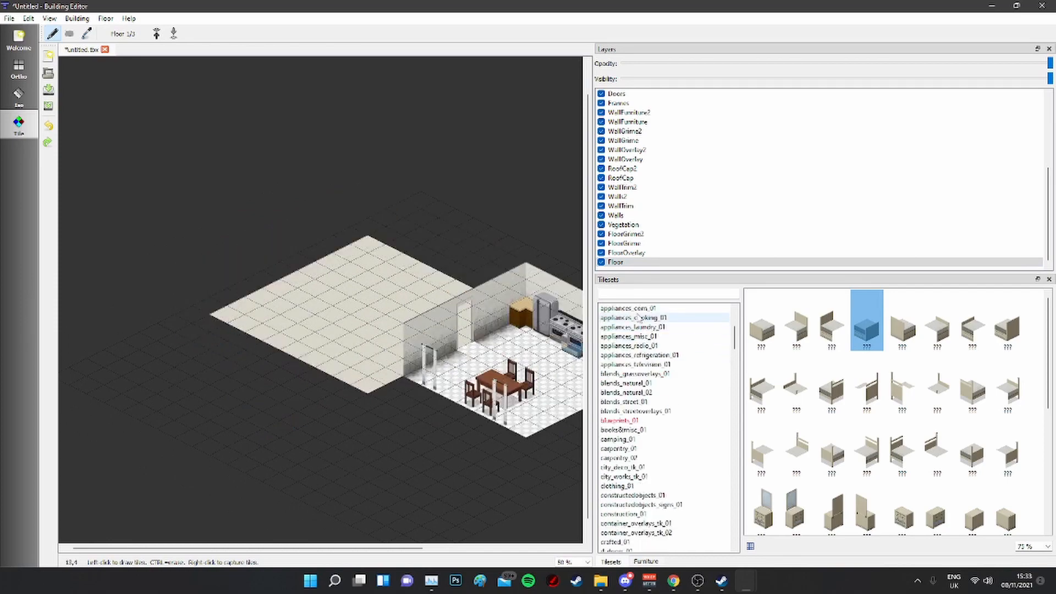
click(644, 561)
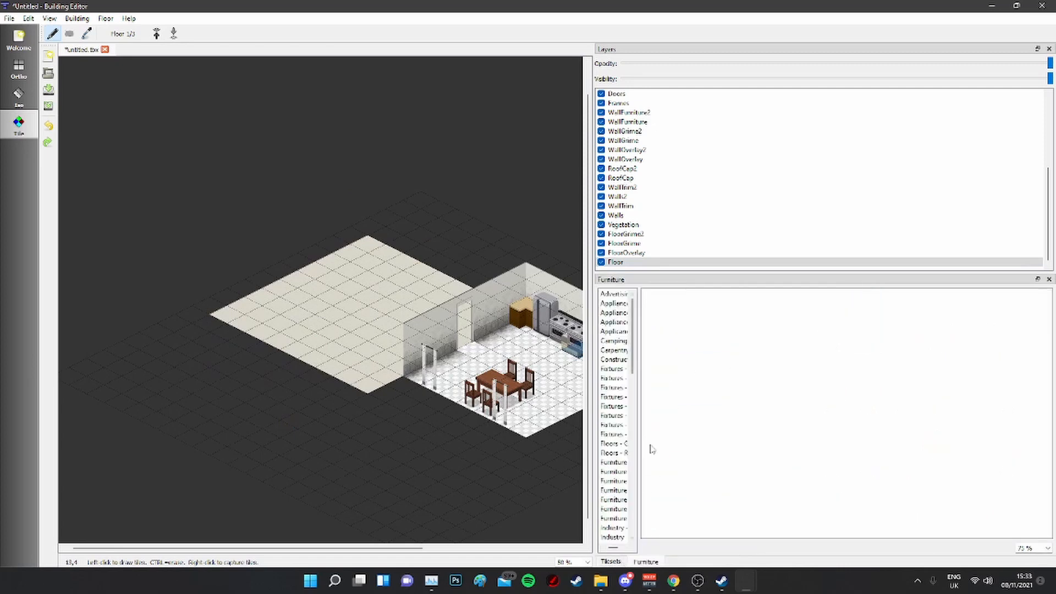
drag(639, 449, 738, 450)
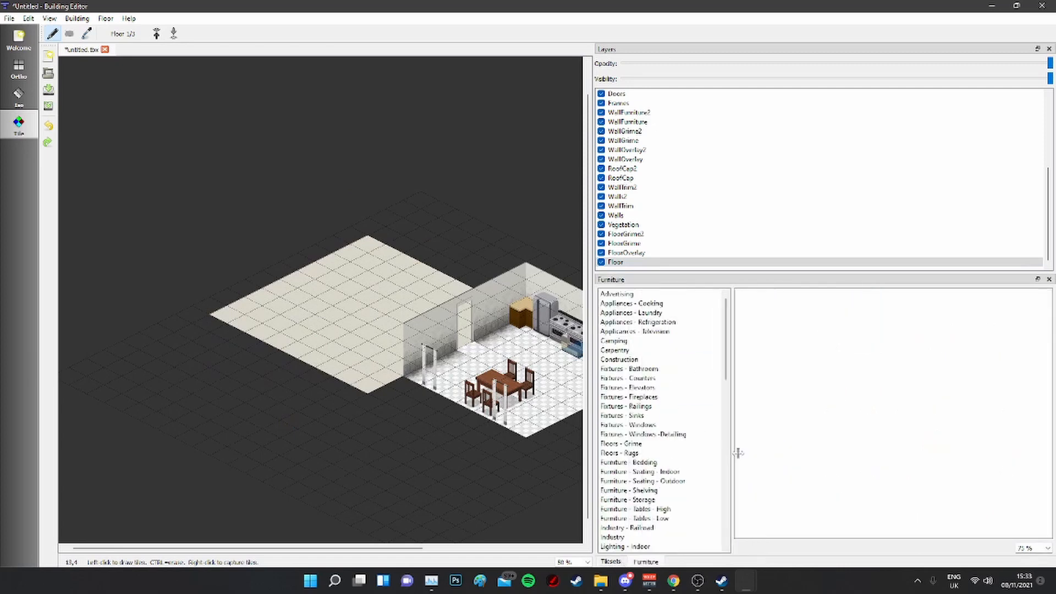
scroll(668, 407, down, 10)
scroll(667, 407, down, 8)
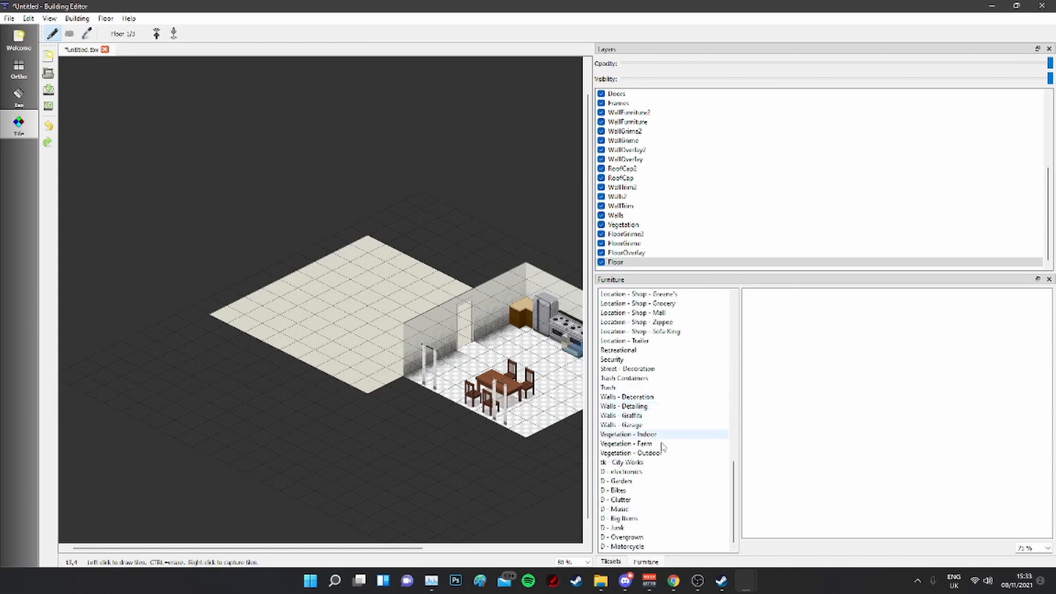
scroll(663, 440, up, 20)
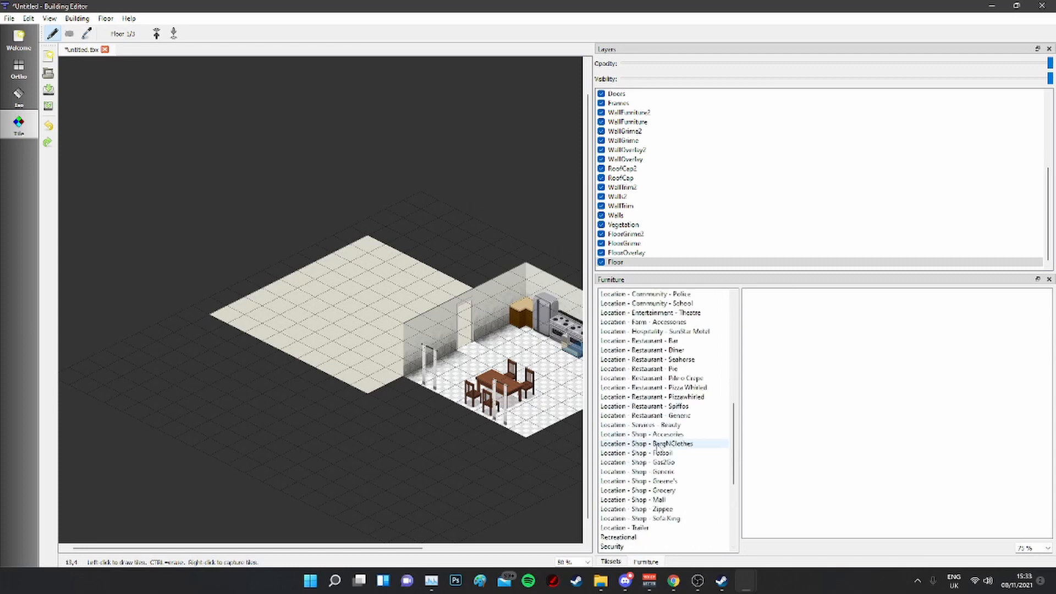
click(611, 562)
scroll(666, 404, down, 15)
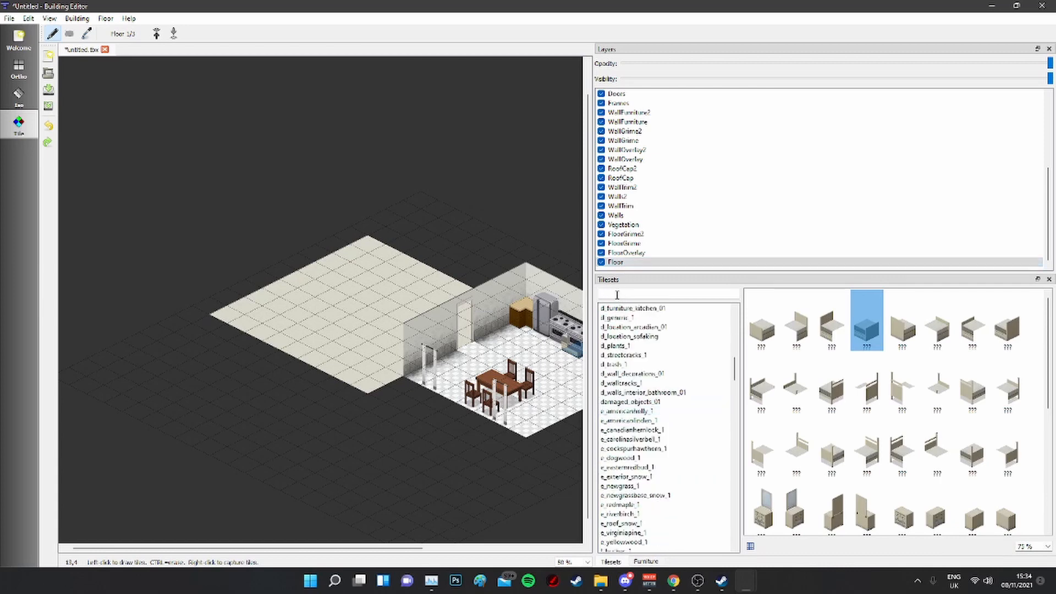
scroll(663, 394, up, 10)
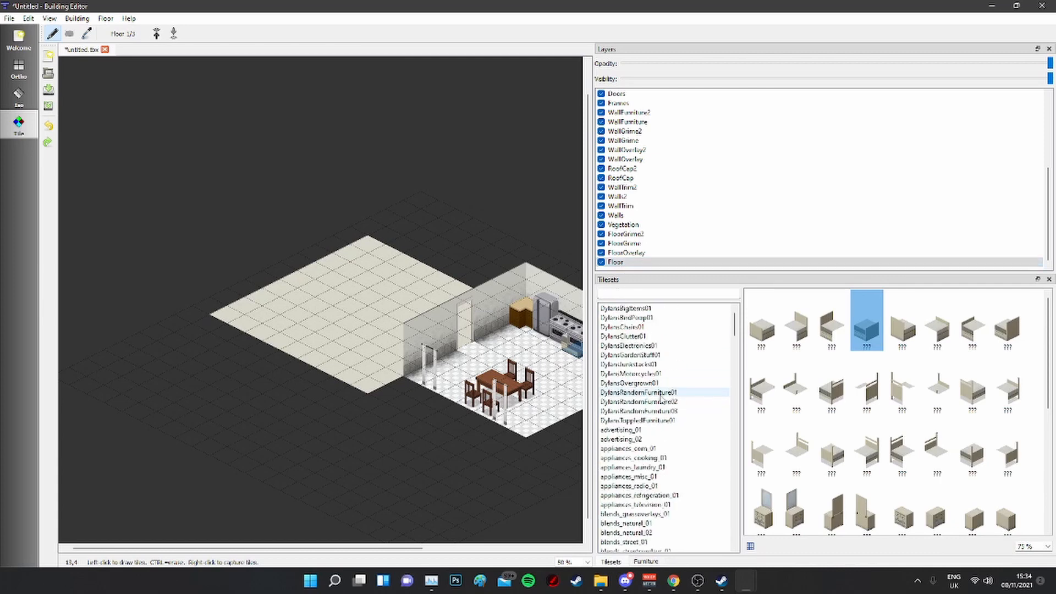
Step: Filter the tilesets by "floor" and open floors_interior_tilesandwood_01 at its wooden plank tiles
text(floor)
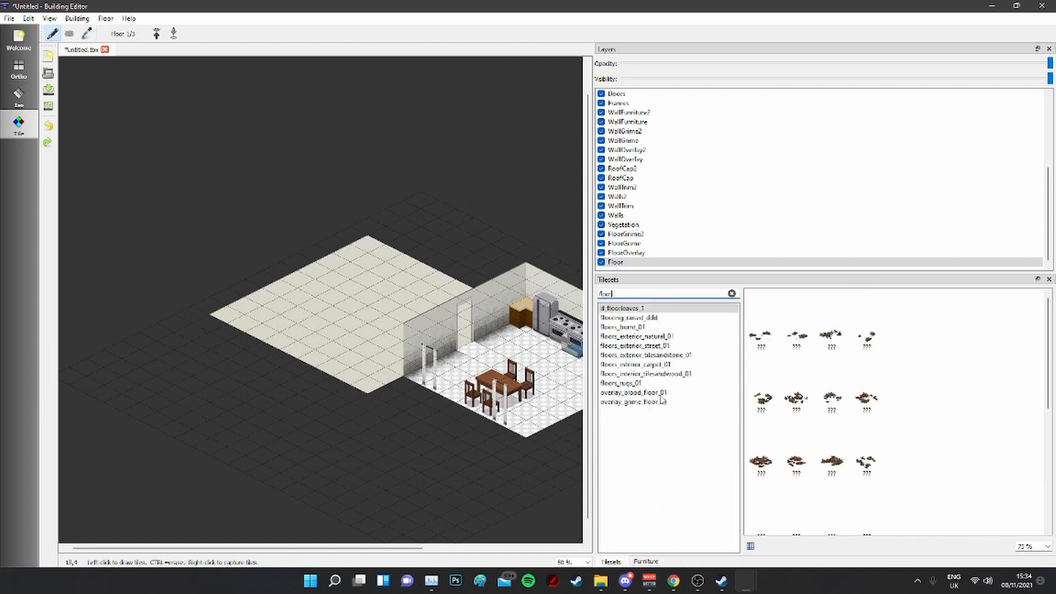
click(618, 318)
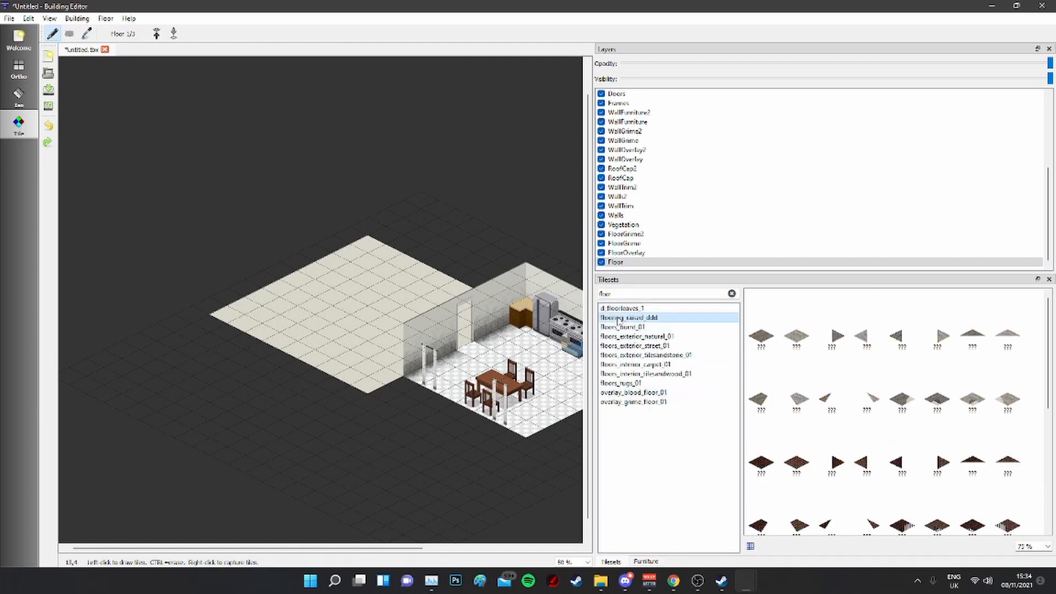
click(616, 336)
click(615, 327)
click(616, 337)
click(618, 346)
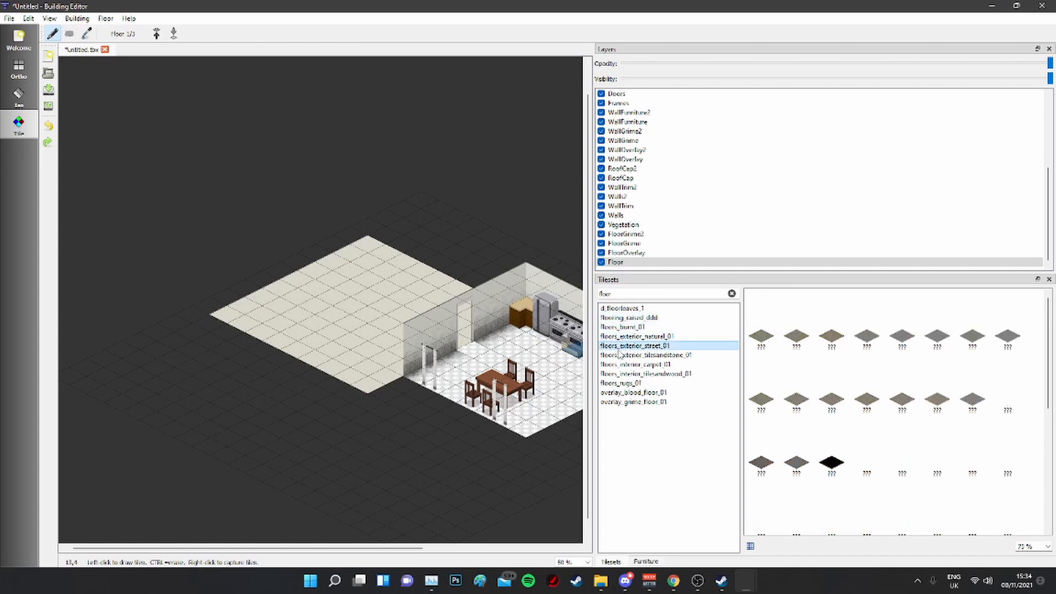
click(620, 354)
click(621, 364)
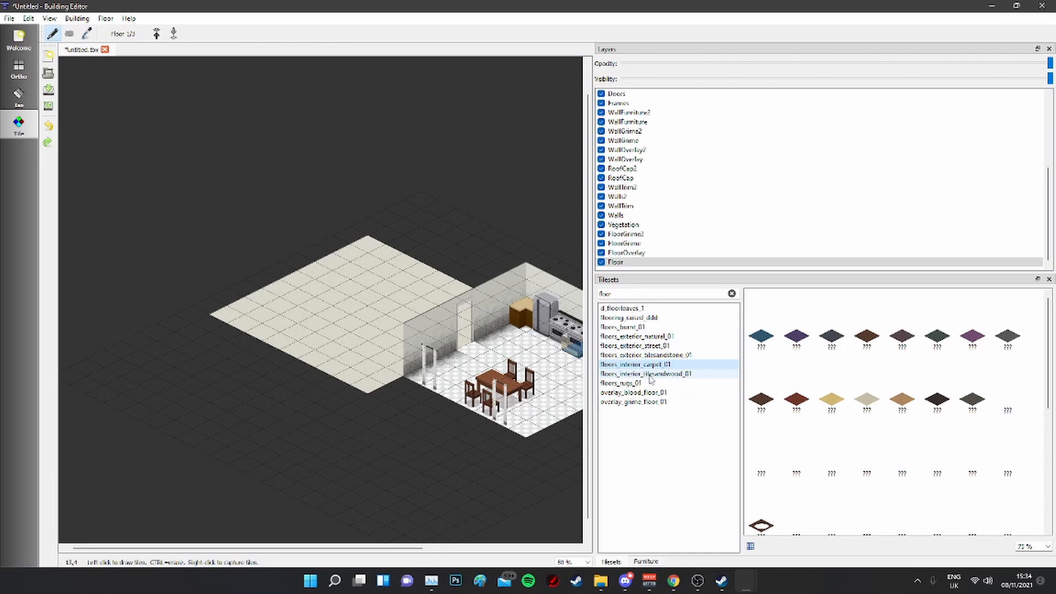
click(651, 375)
scroll(895, 423, down, 3)
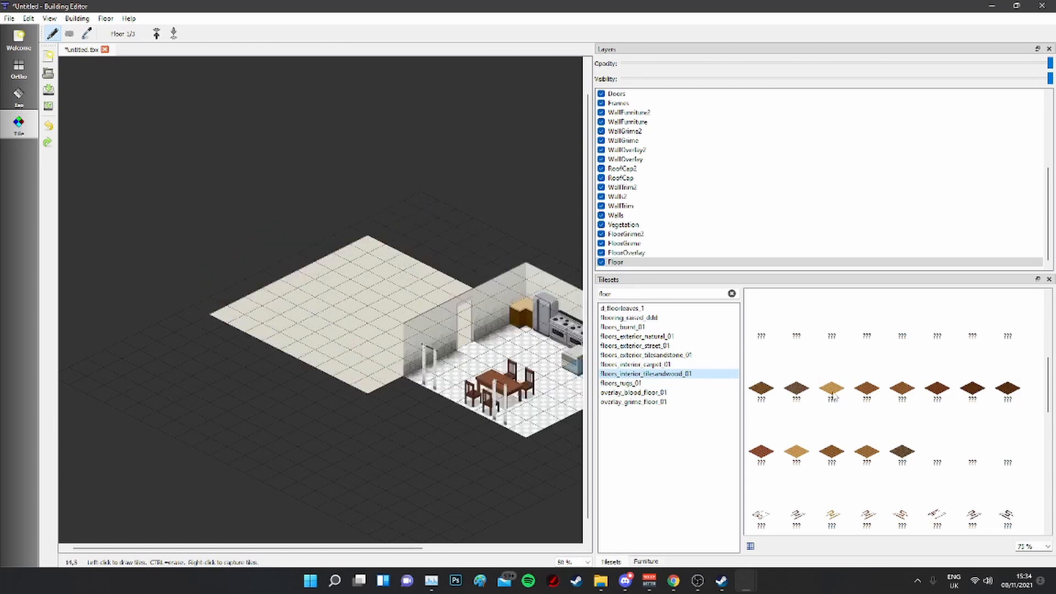
Step: Draw a porch of orange-brown wood tiles, two tiles deep, along the whole front wall on both sides of the front door
click(876, 391)
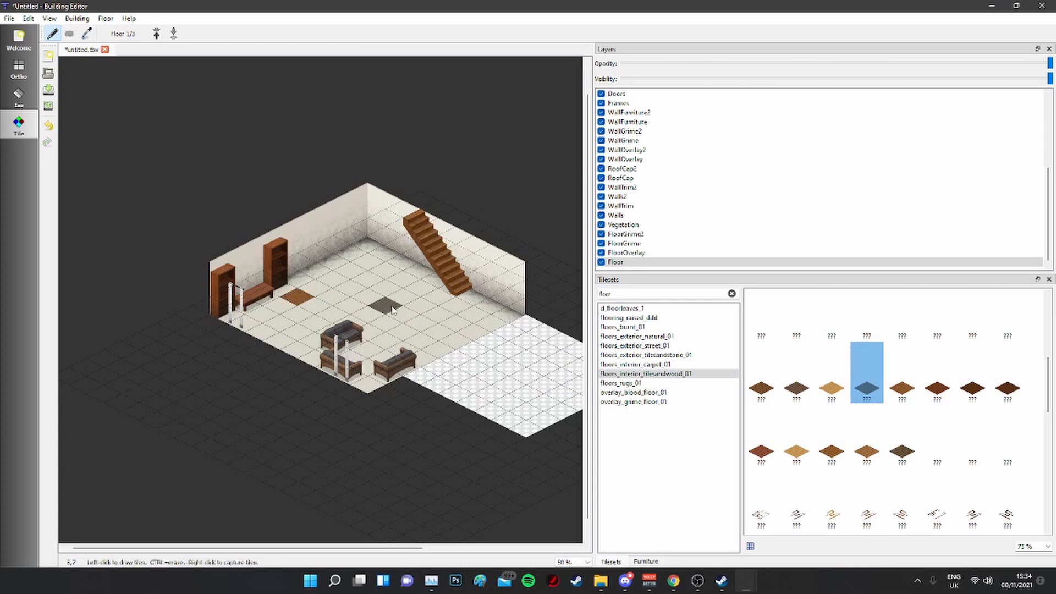
click(894, 396)
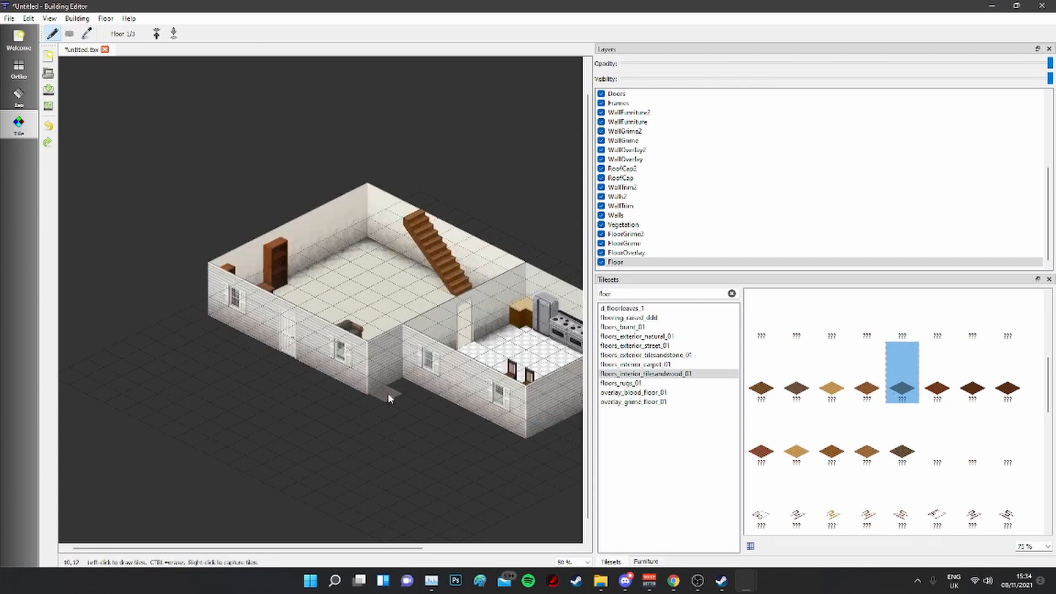
drag(202, 324, 243, 358)
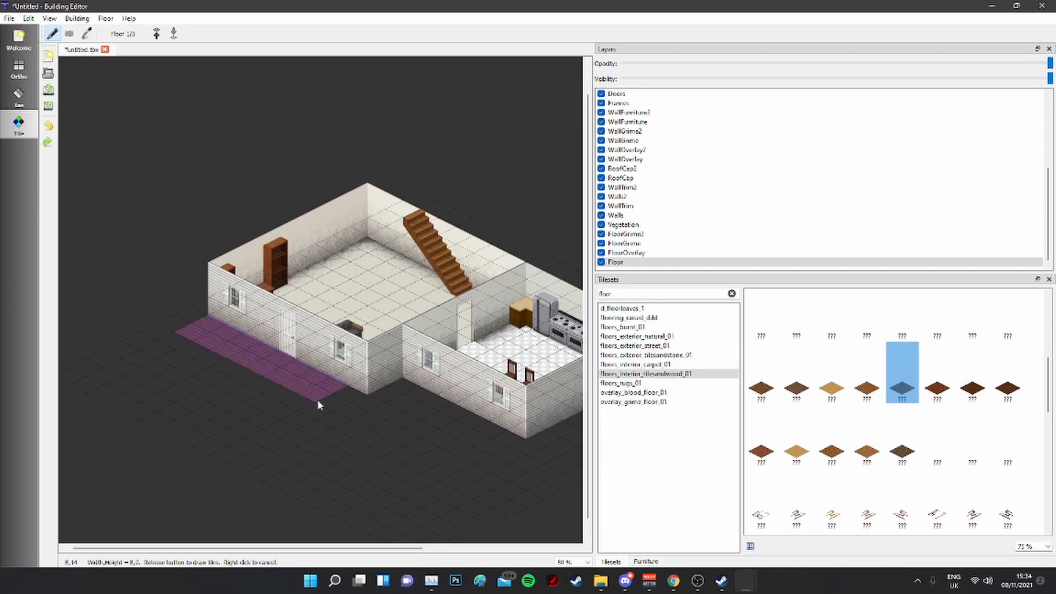
drag(318, 405, 326, 404)
middle_drag(461, 465, 491, 446)
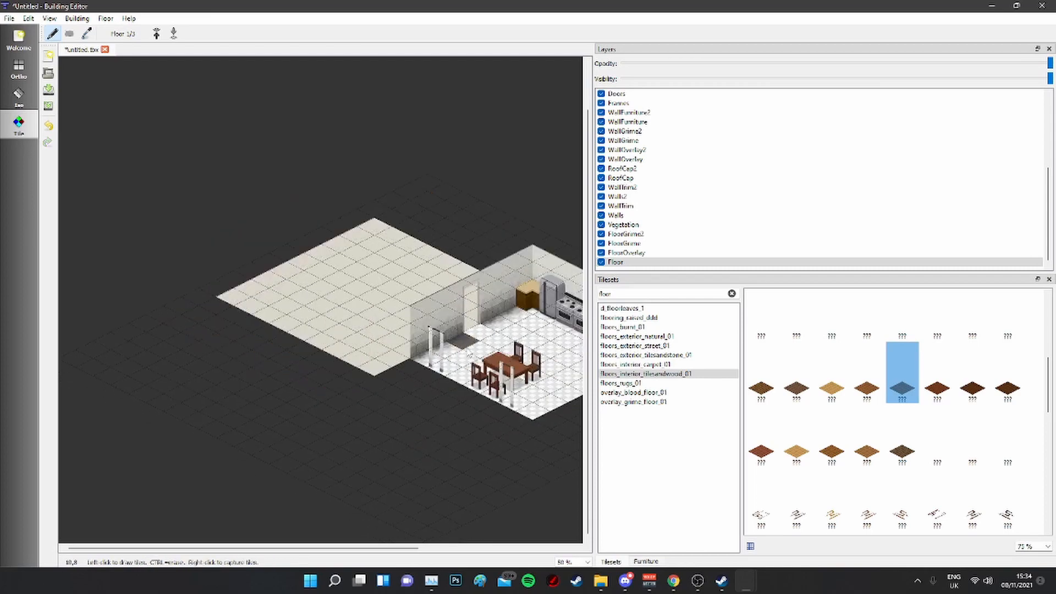
Step: Filter the tilesets by "railing" and open fixtures_railings_01 at its brown wooden railing pieces
click(731, 294)
text(wall)
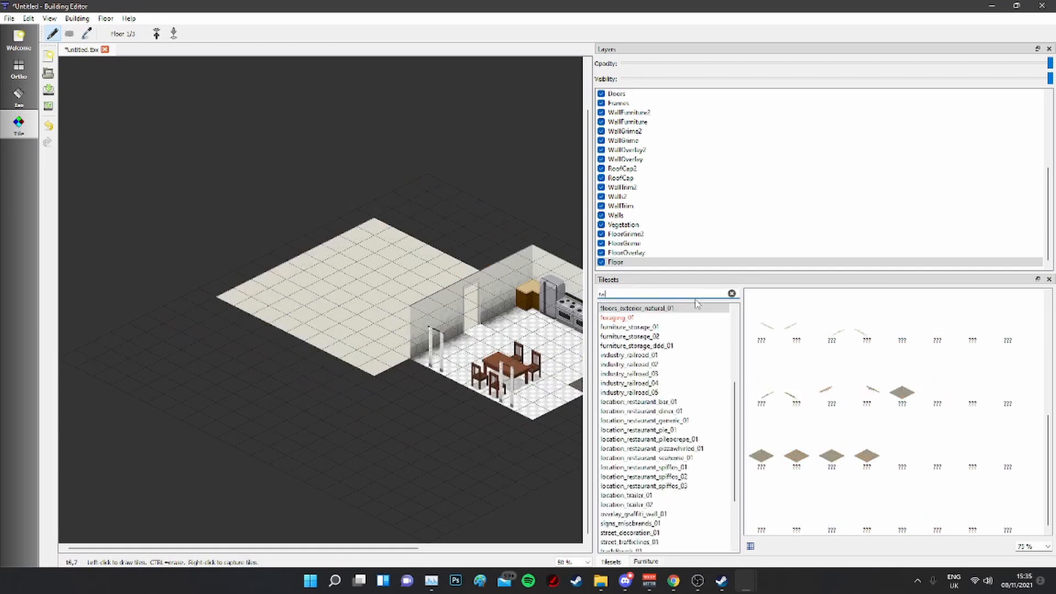
key(BackSpace)
key(BackSpace)
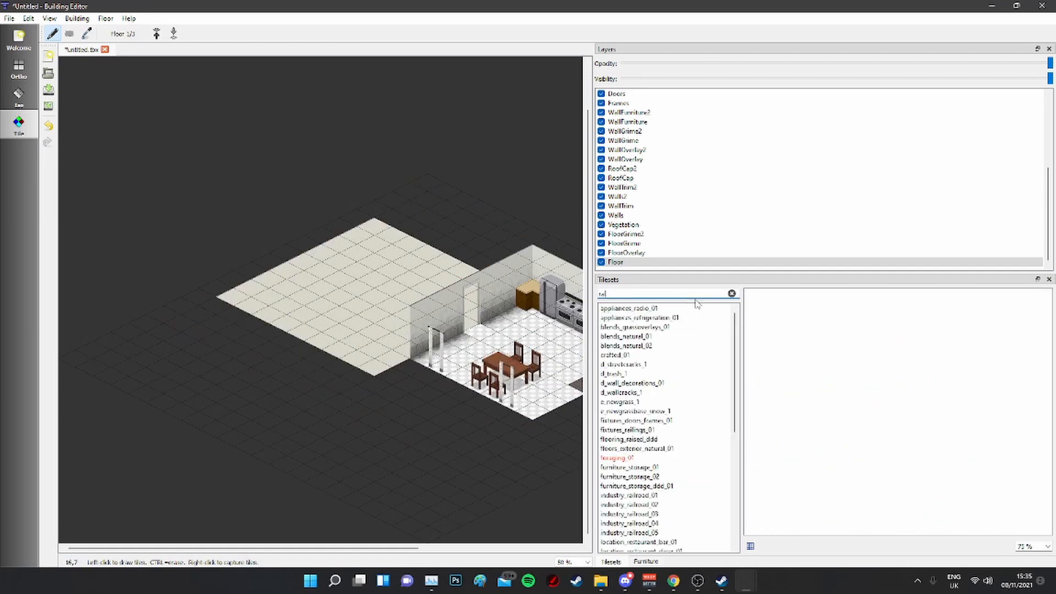
text(iling)
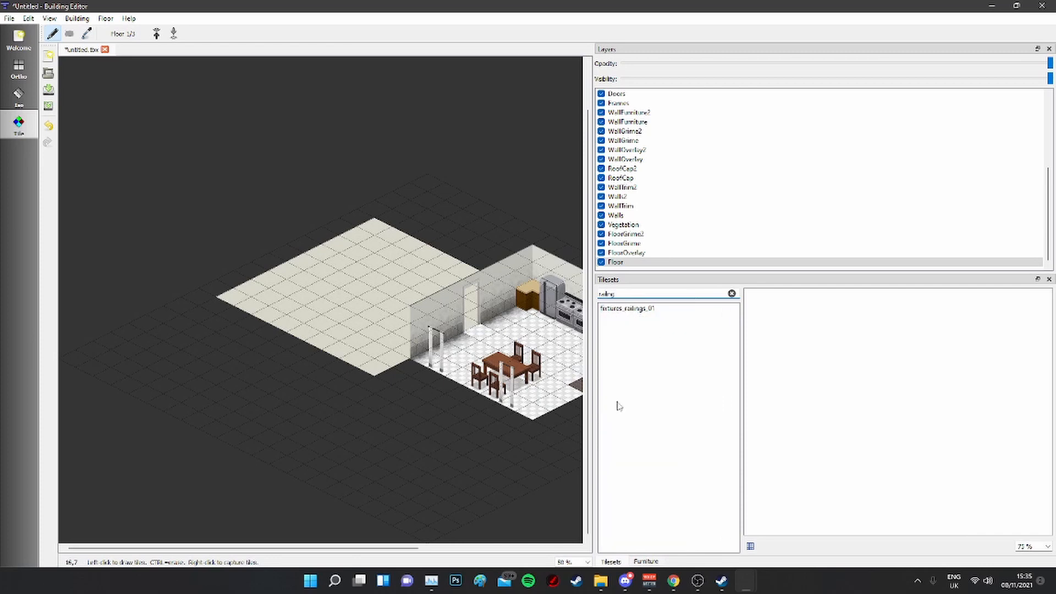
click(635, 308)
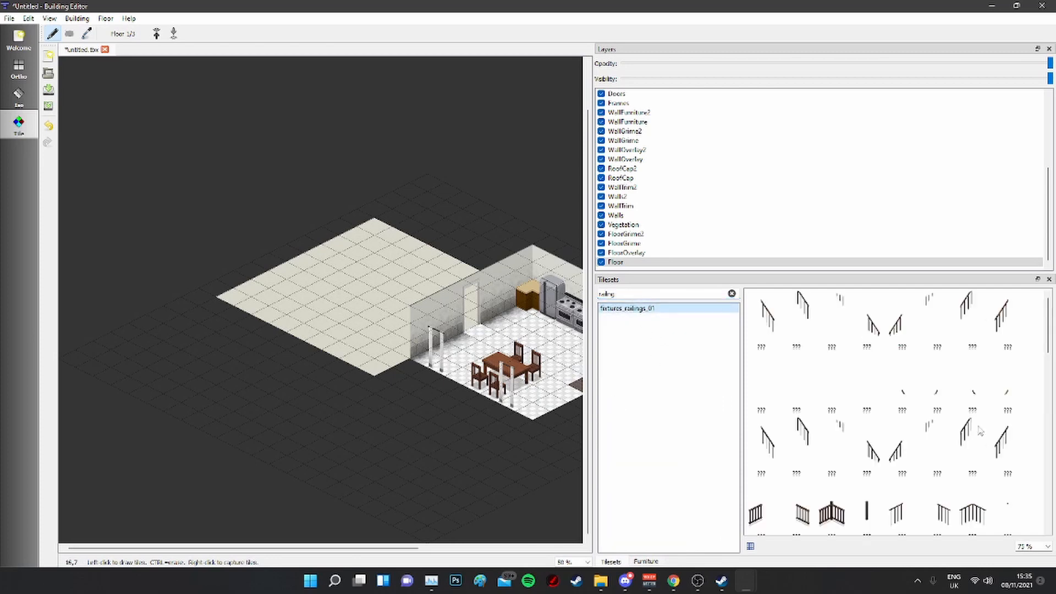
scroll(980, 431, down, 3)
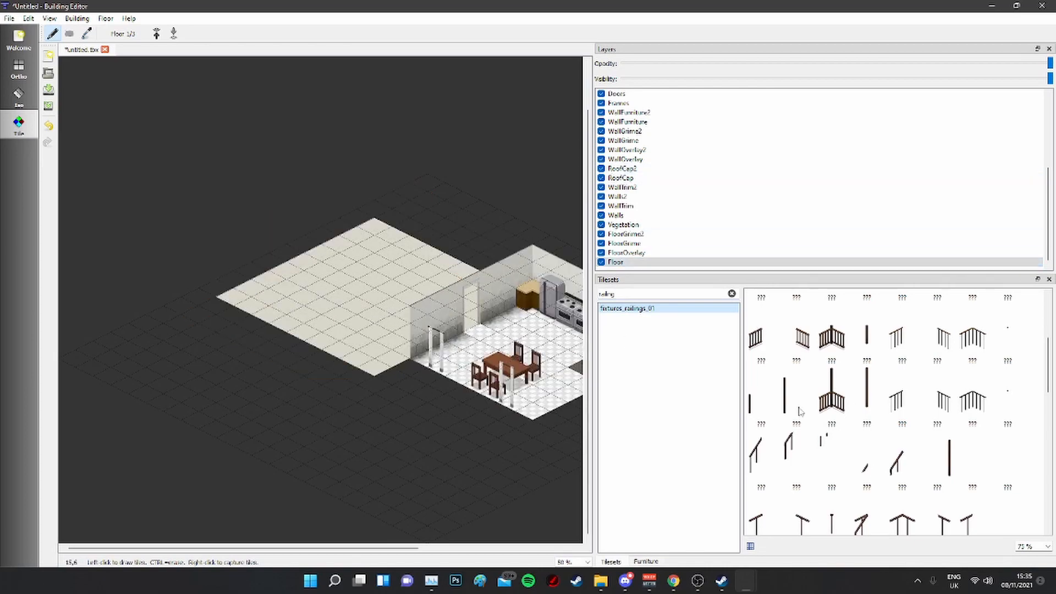
Step: Place the brown wooden railing tile on the Walls2 layer across both tiles of the porch's left end
click(637, 215)
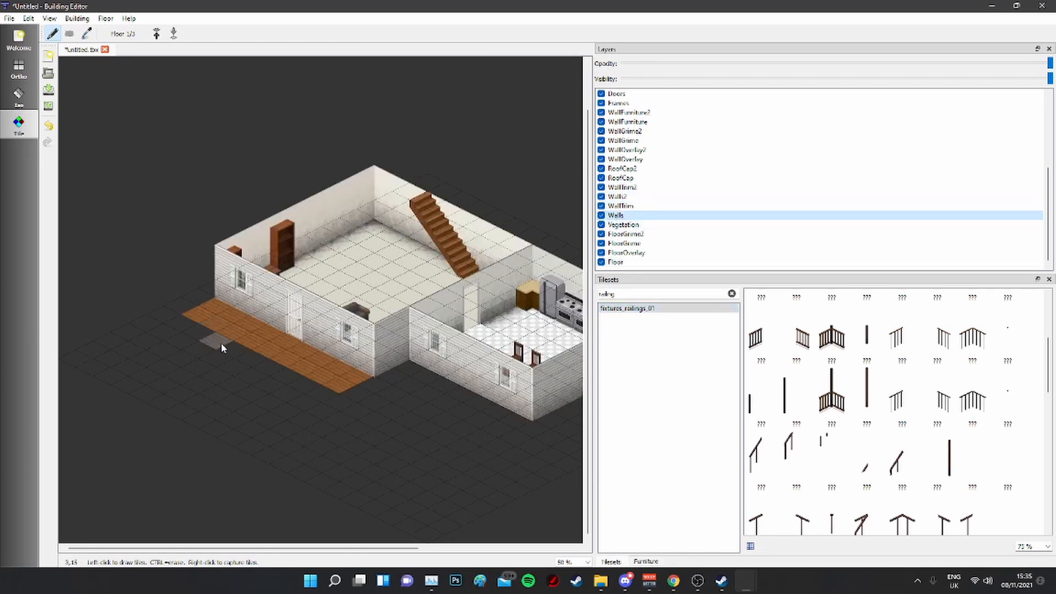
click(757, 347)
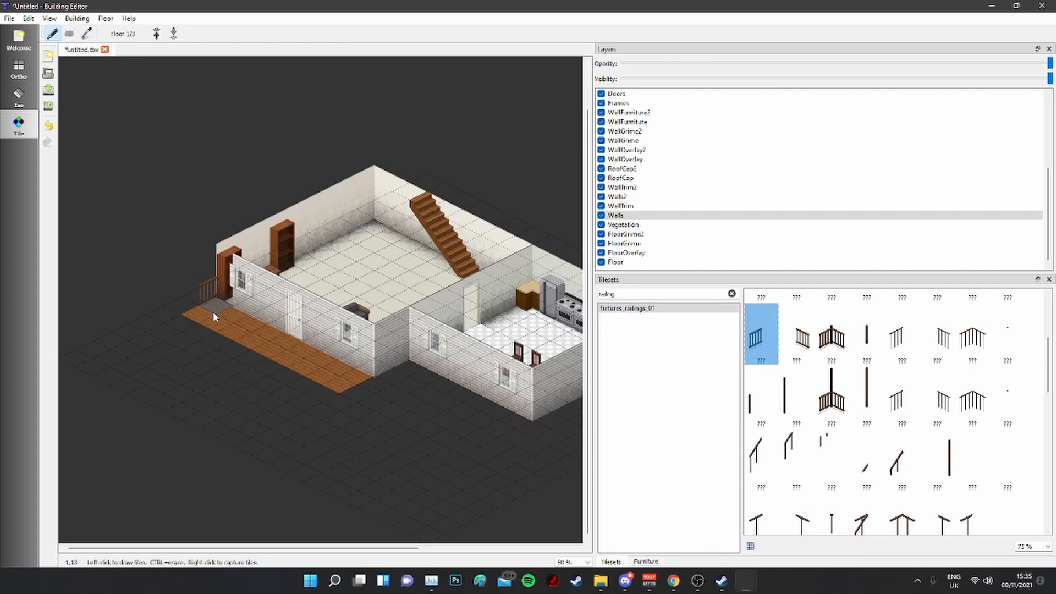
click(621, 196)
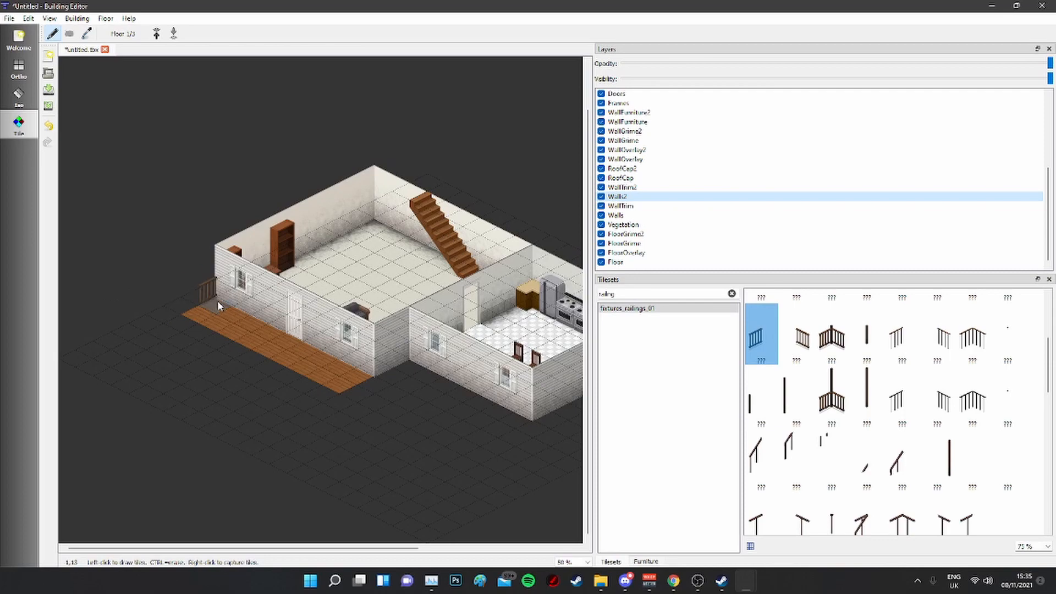
ctrl+scroll(165, 305, up, 4)
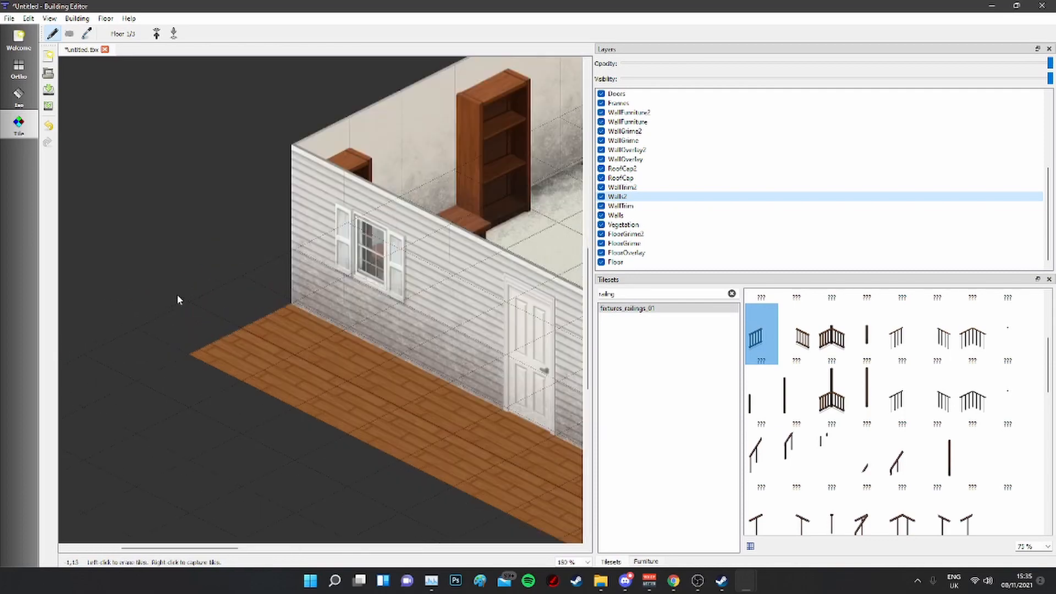
ctrl+scroll(289, 307, down, 2)
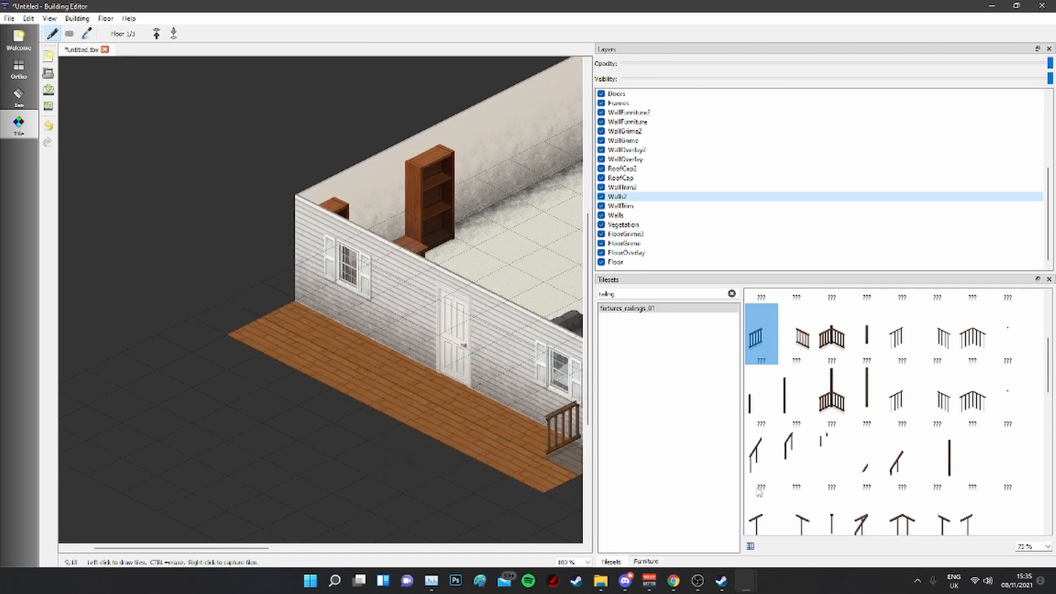
ctrl+scroll(862, 443, down, 2)
ctrl+scroll(861, 443, up, 6)
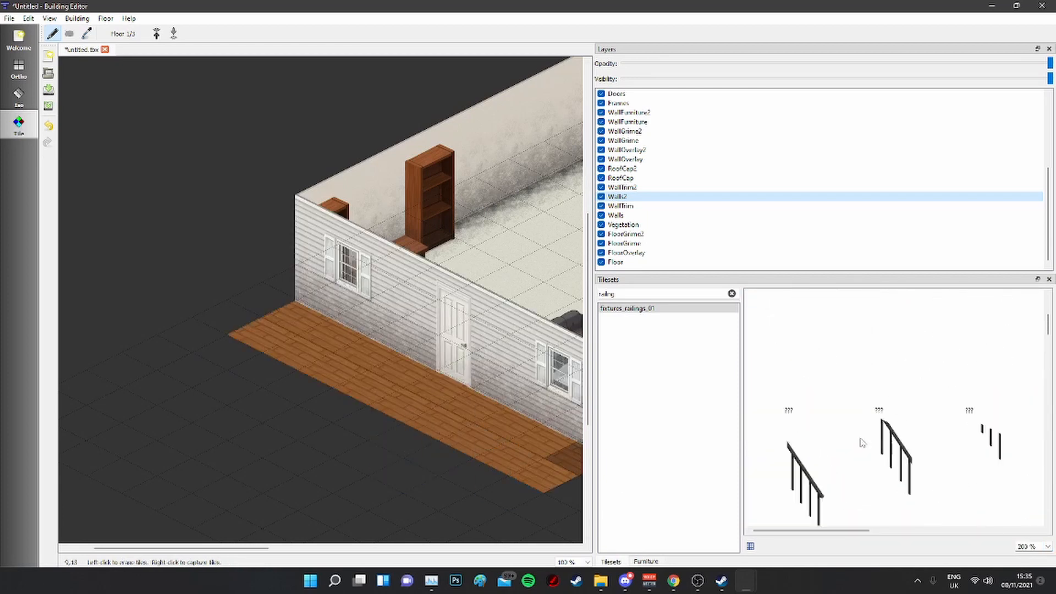
ctrl+scroll(862, 443, down, 4)
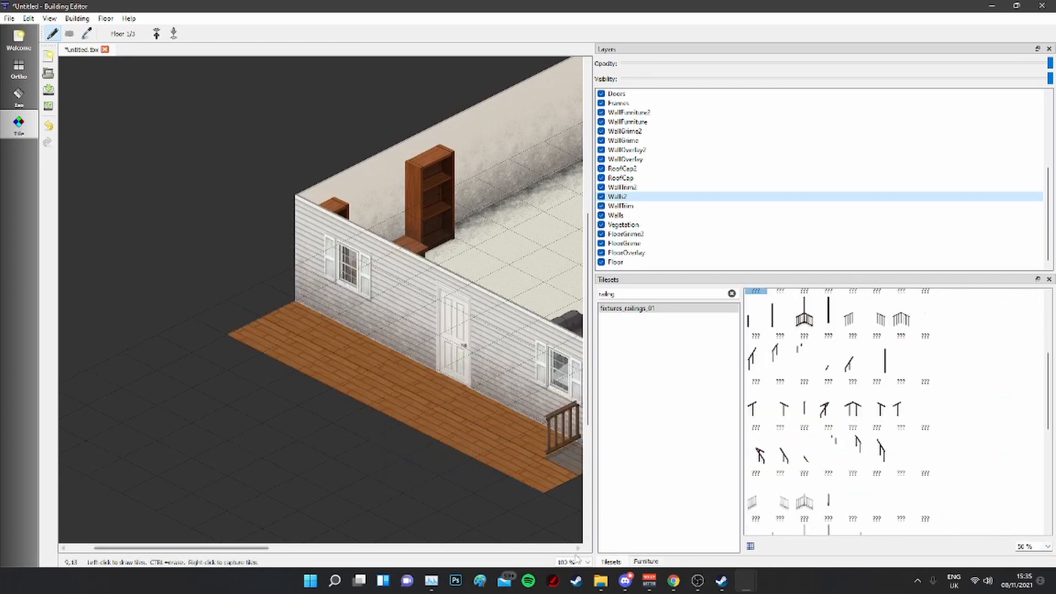
ctrl+scroll(328, 396, up, 1)
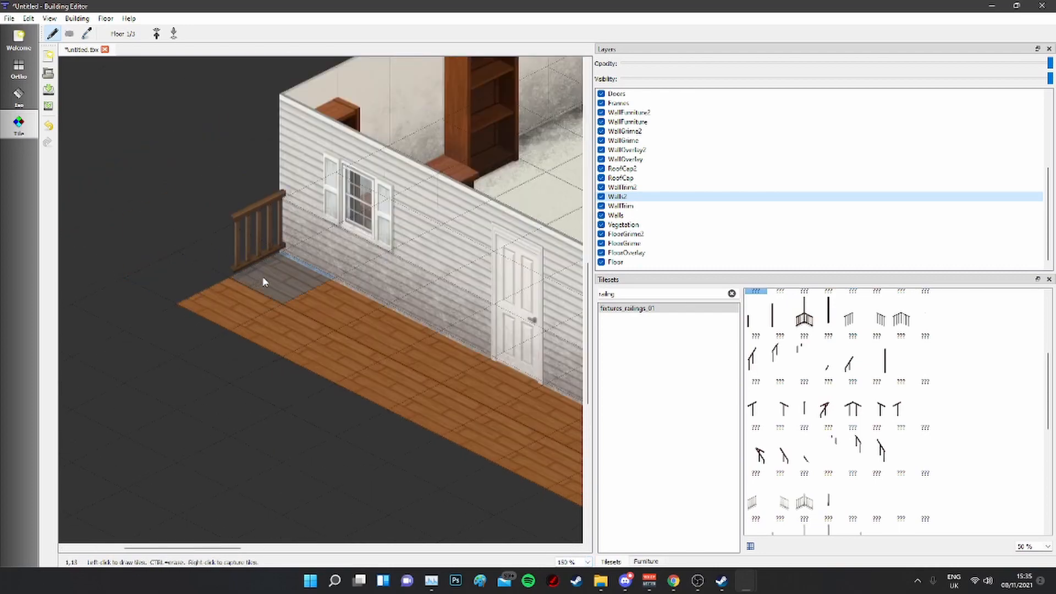
click(262, 278)
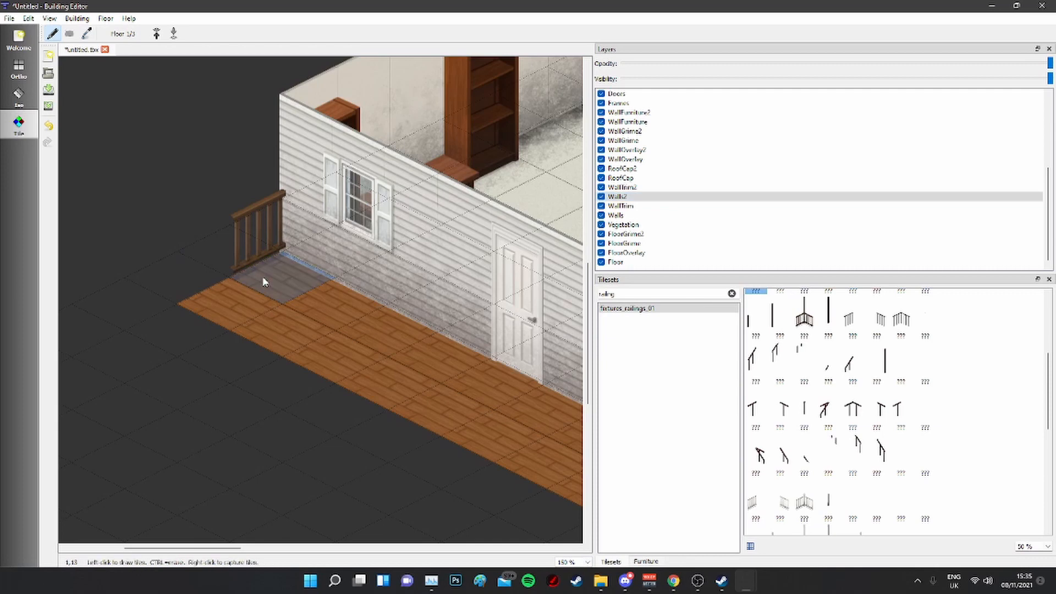
scroll(324, 346, down, 2)
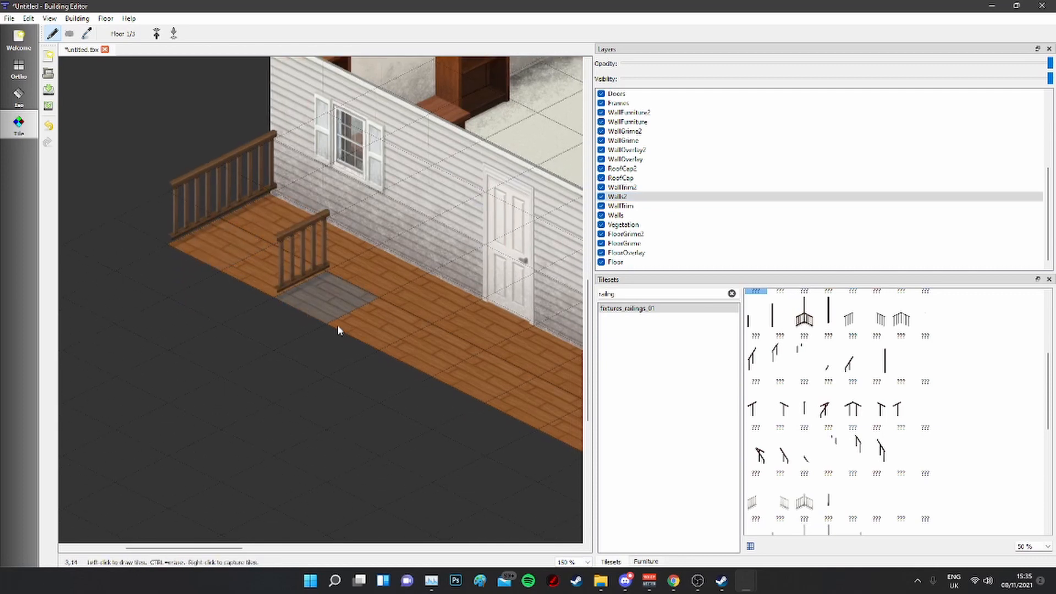
scroll(818, 401, up, 2)
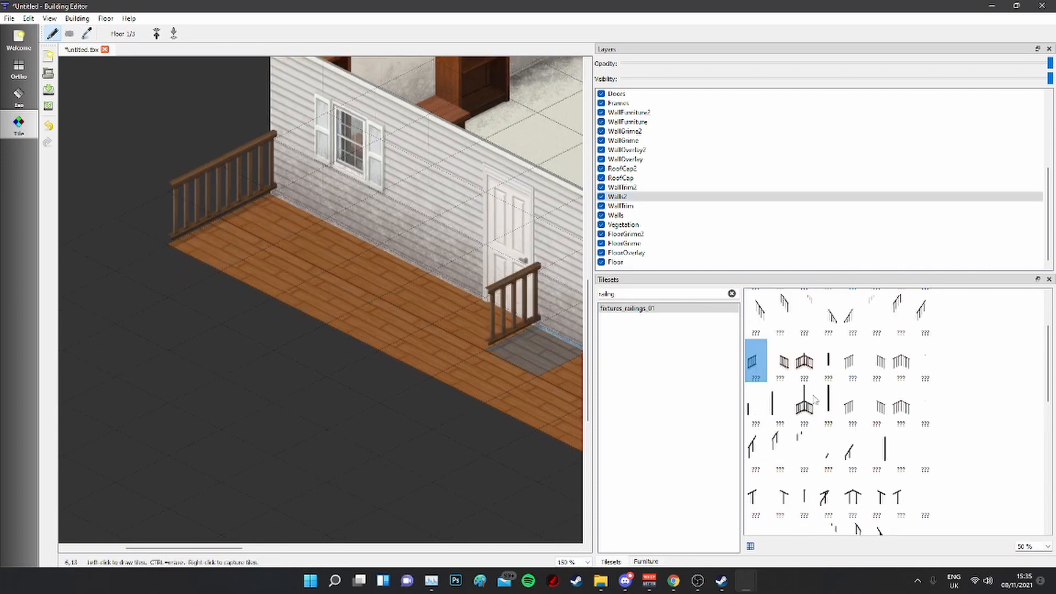
Step: Place the front-facing brown wooden railing tile along the porch's front edge on Walls2, leaving a one-tile entrance gap near the front door
click(784, 362)
click(196, 262)
click(229, 278)
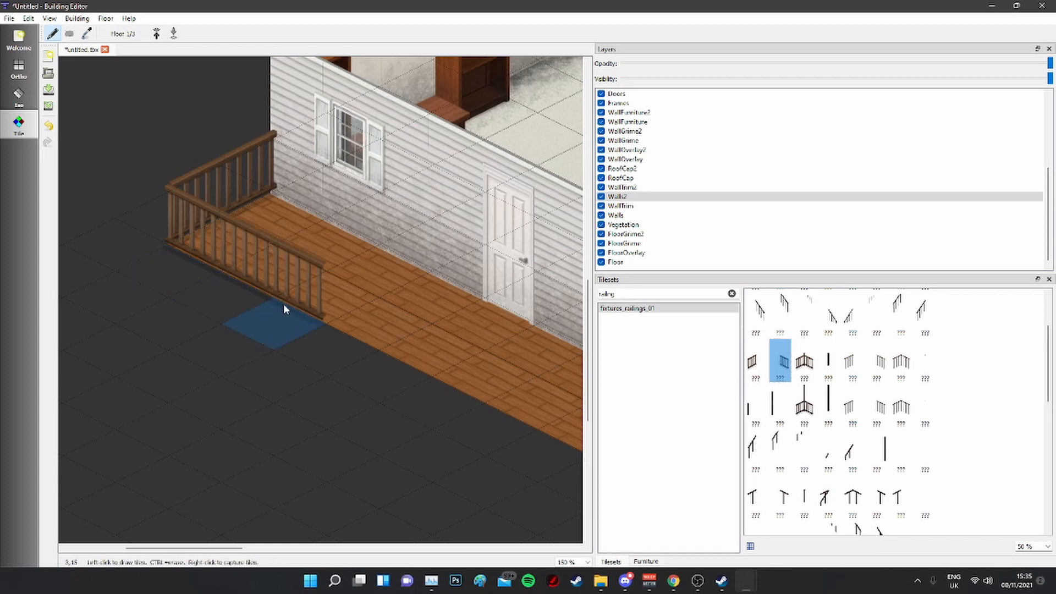
click(284, 305)
click(344, 341)
middle_drag(447, 401, 262, 251)
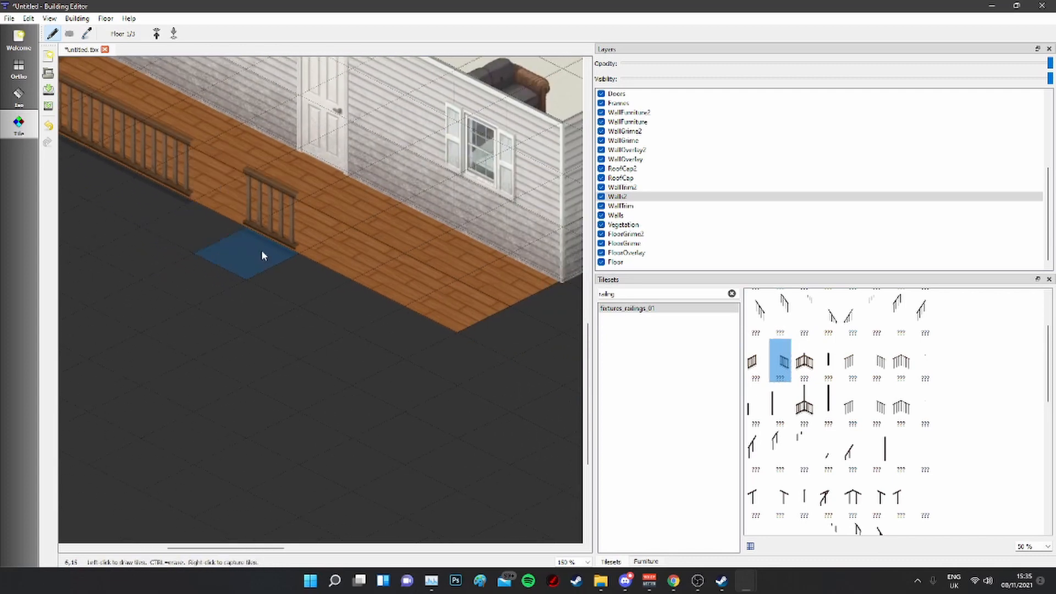
mouse_move(262, 250)
mouse_down()
mouse_move(322, 288)
mouse_move(456, 344)
mouse_up()
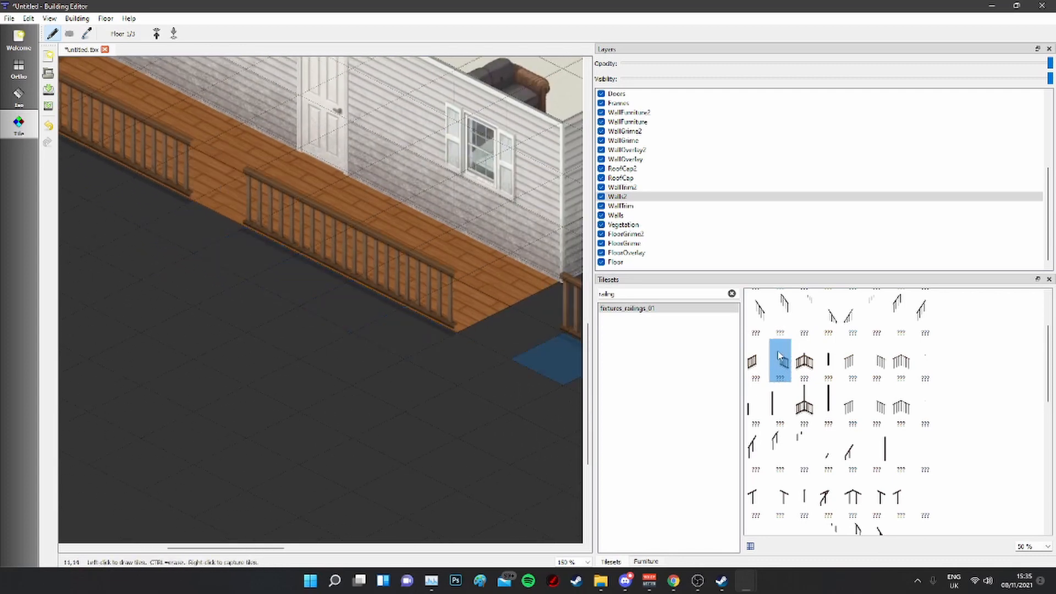
Step: Place the side-facing brown wooden railing tile across both tiles of the porch's right end
click(761, 363)
click(490, 336)
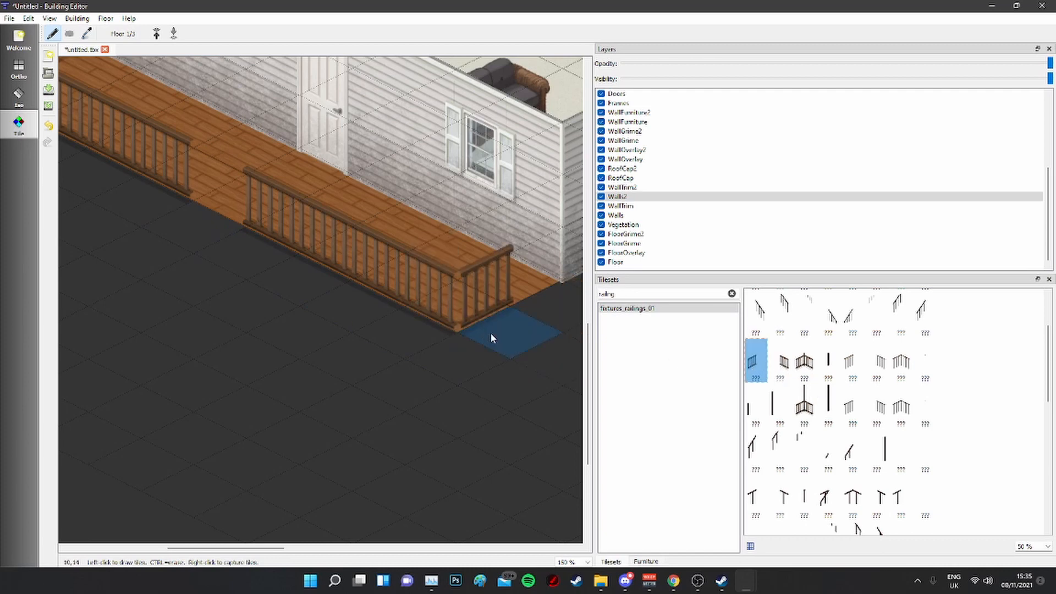
click(523, 312)
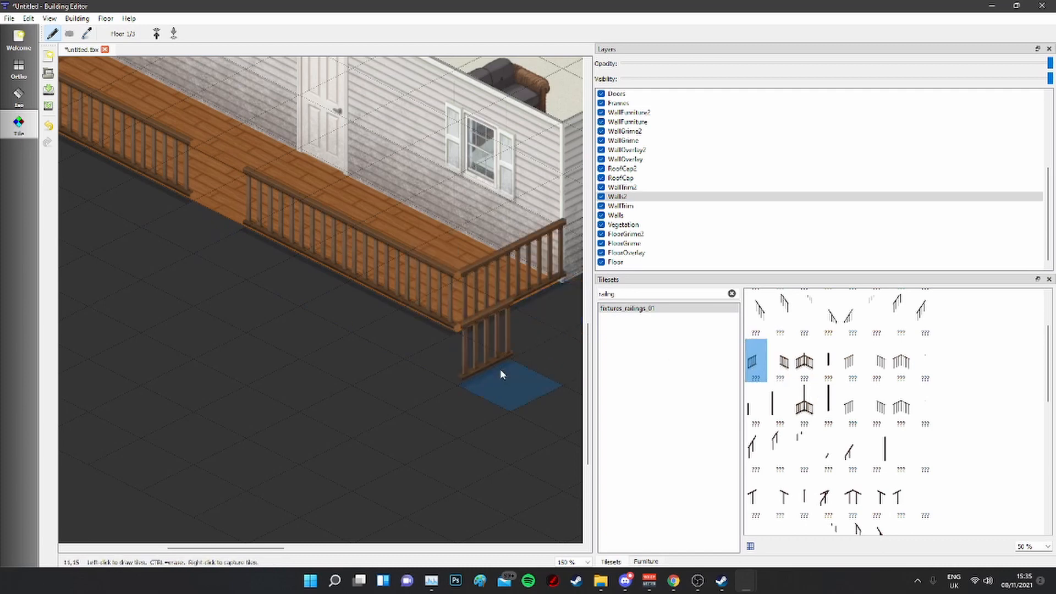
Step: Place short wooden posts on the Walls layer at both outer front corners of the porch and on both sides of the entrance gap
click(628, 216)
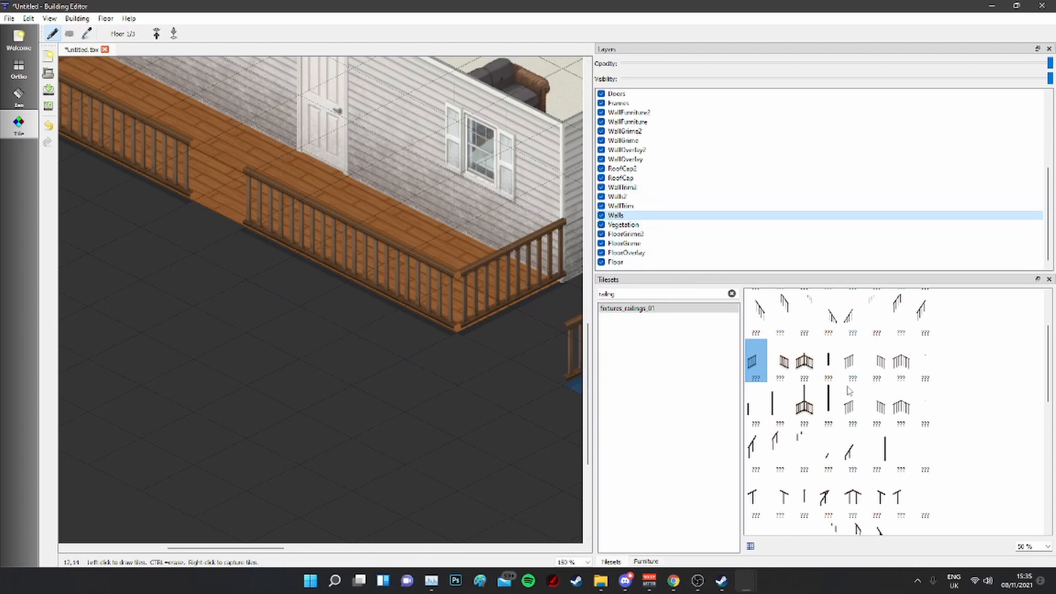
click(829, 360)
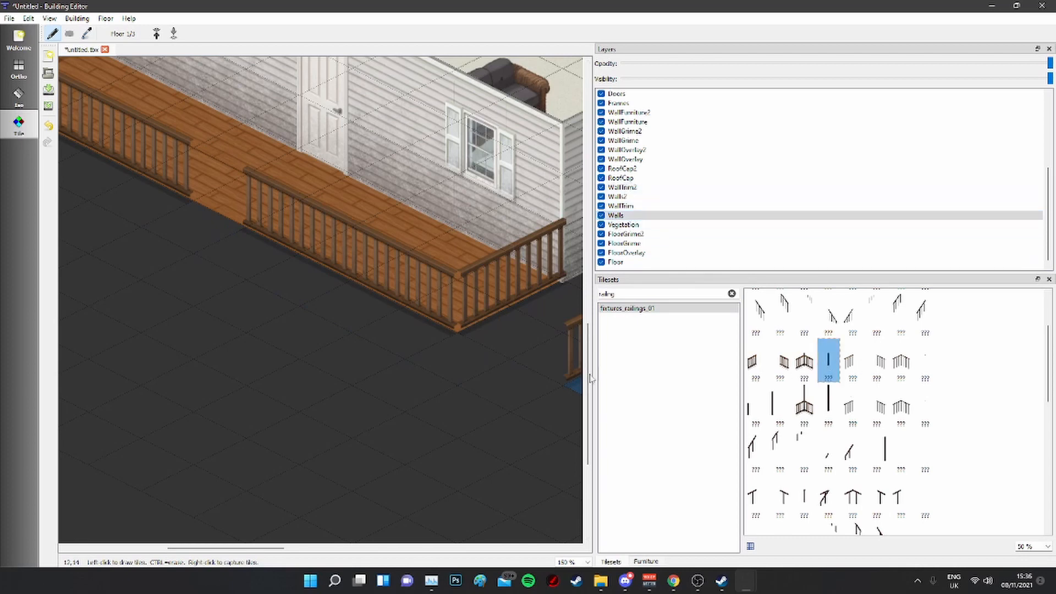
click(635, 197)
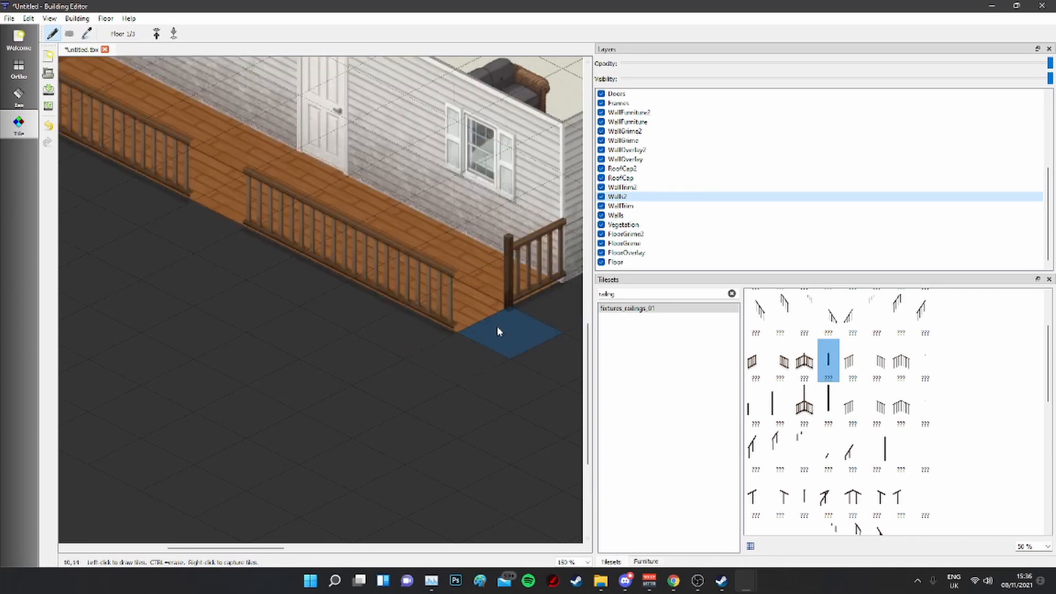
click(500, 317)
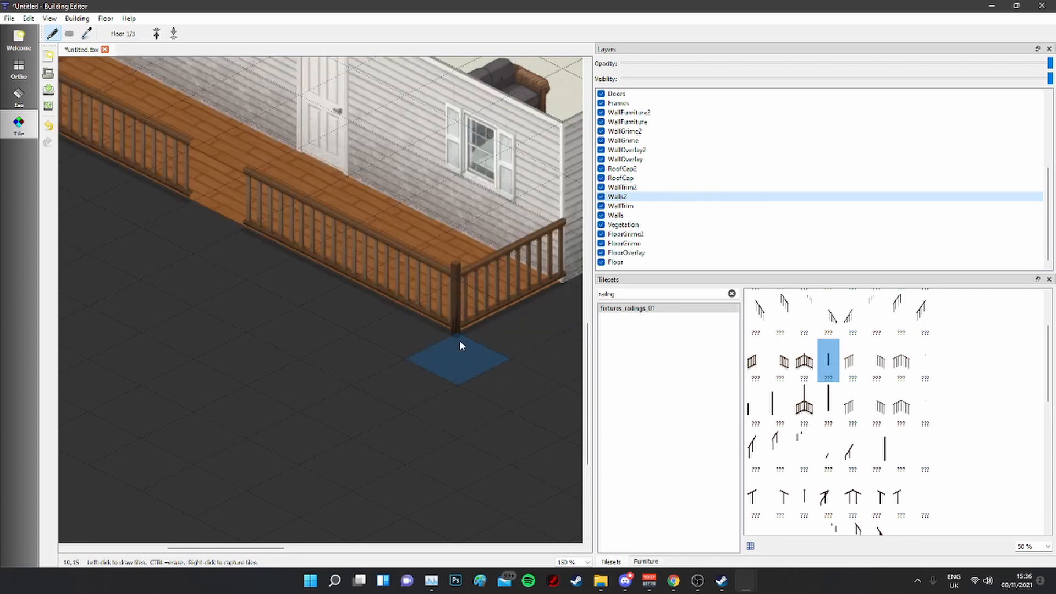
click(649, 215)
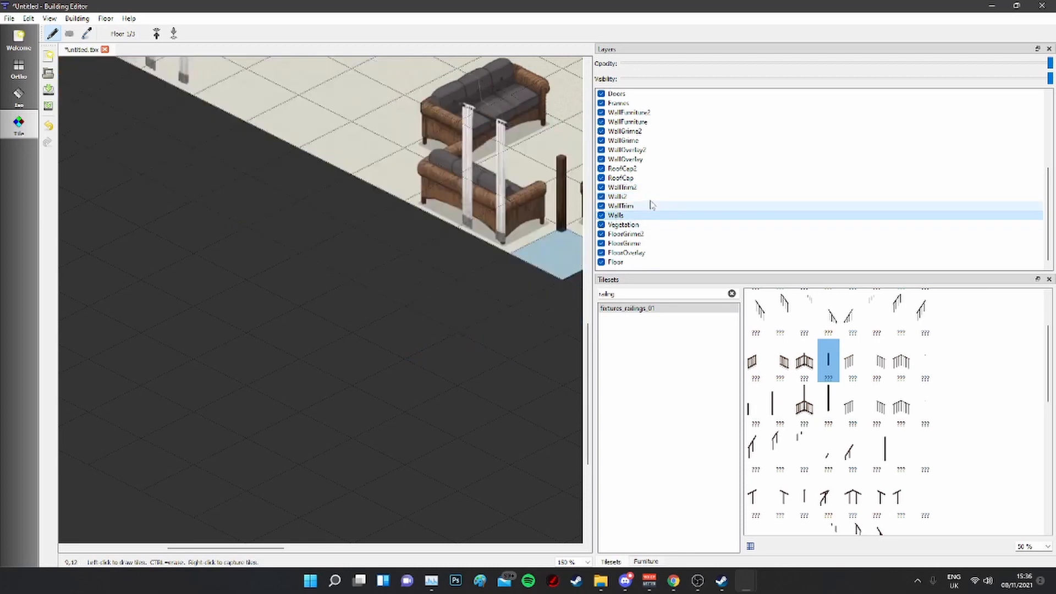
click(455, 356)
middle_drag(206, 255, 358, 312)
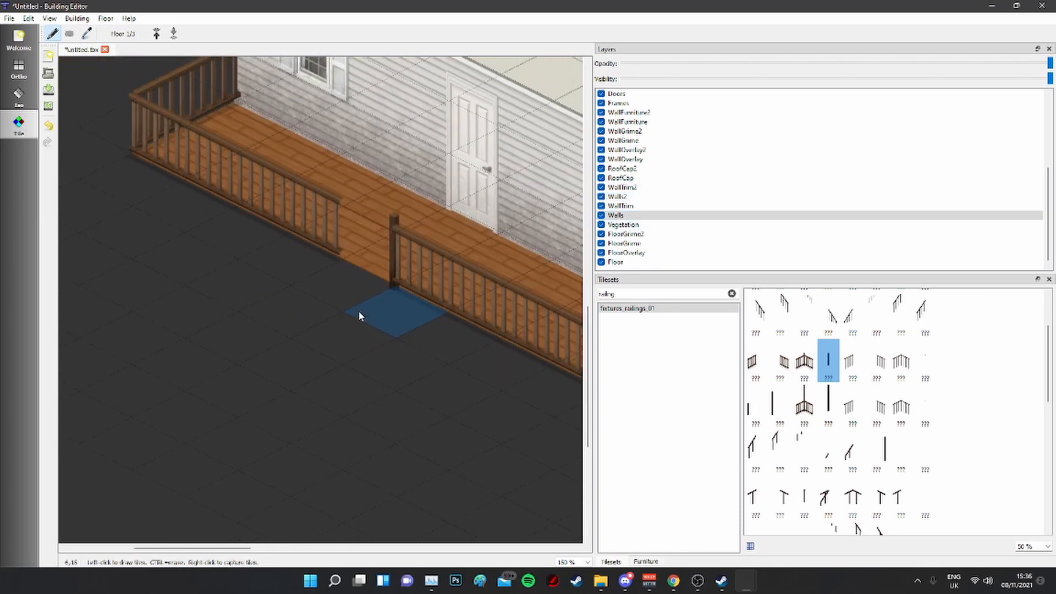
click(327, 280)
middle_drag(178, 262, 359, 338)
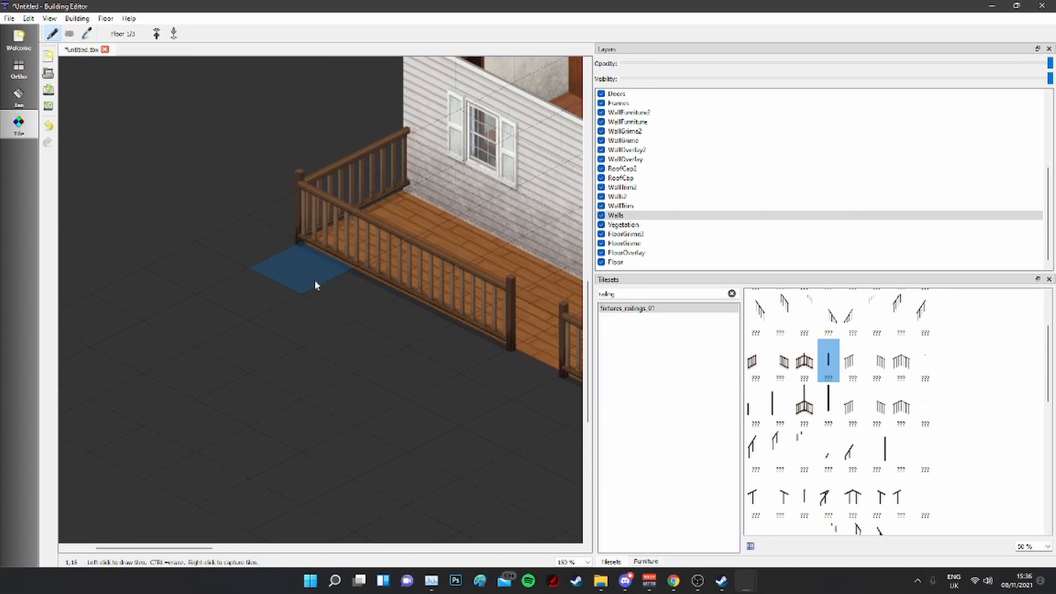
Step: Replace the short posts at the porch's two outer front corners with the tall wooden post tile on the Walls layer
scroll(314, 281, down, 2)
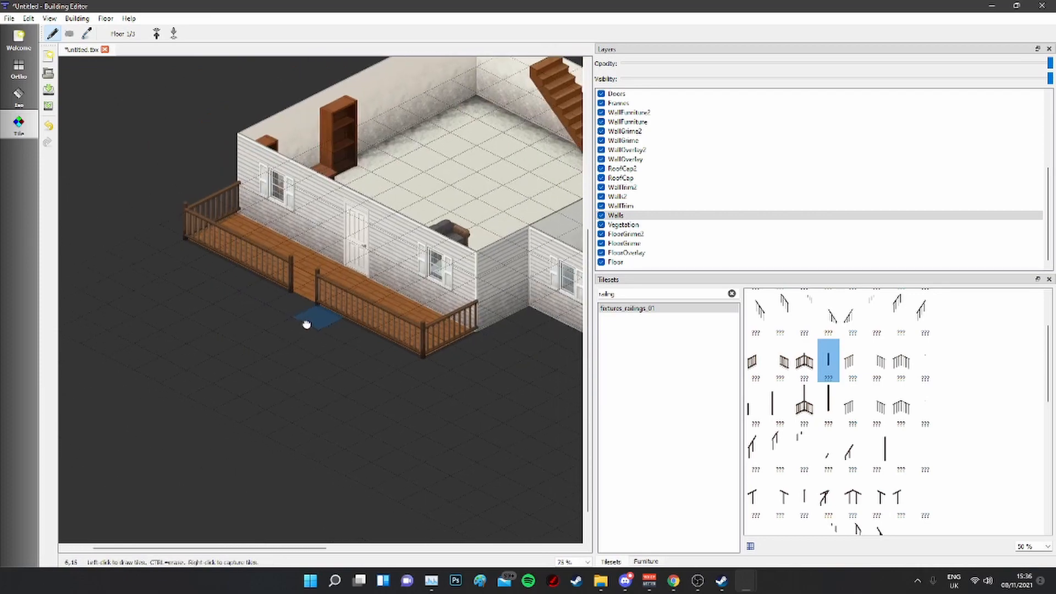
click(828, 405)
ctrl+scroll(407, 410, up, 1)
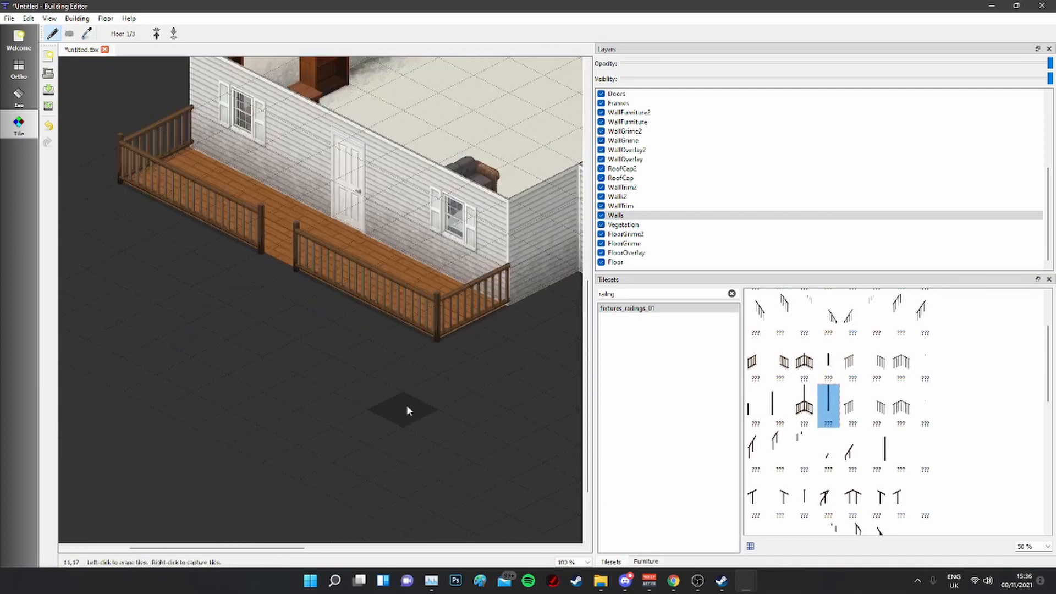
ctrl+scroll(407, 410, up, 1)
middle_drag(198, 281, 521, 465)
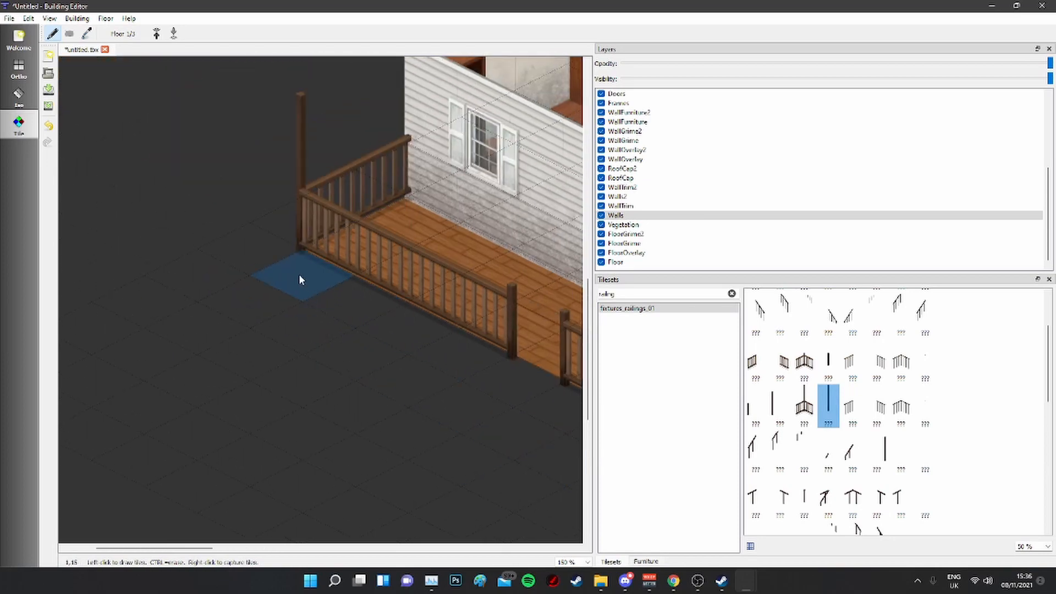
ctrl+scroll(298, 280, down, 2)
middle_drag(385, 361, 443, 406)
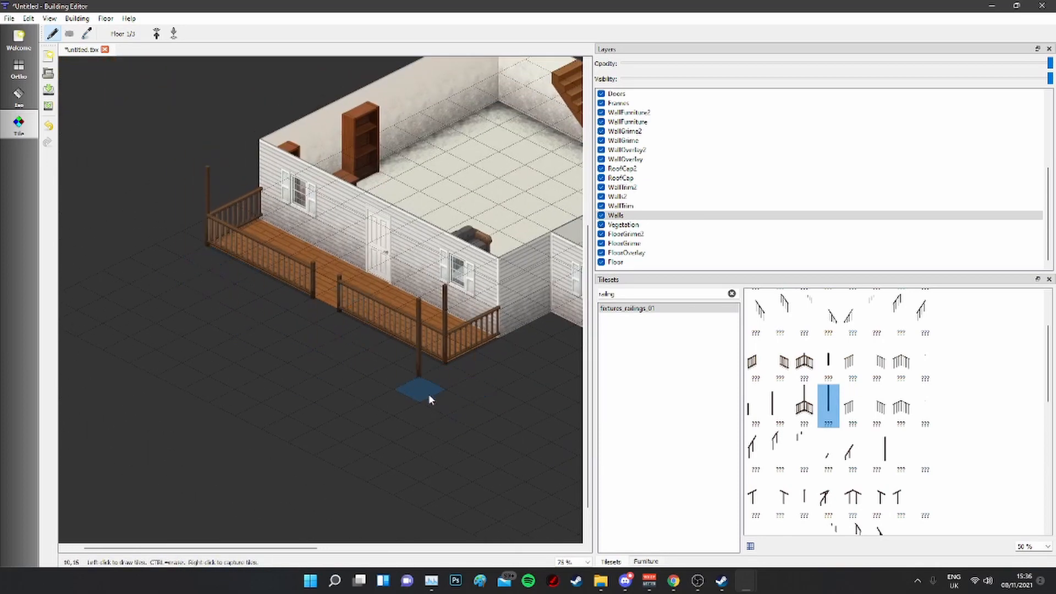
ctrl+scroll(213, 249, up, 4)
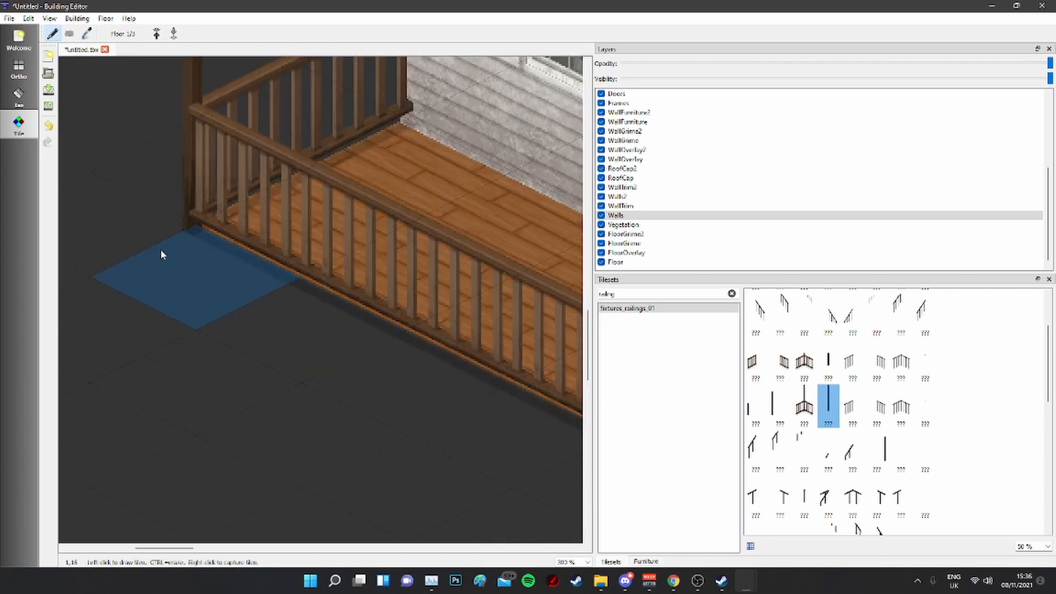
ctrl+scroll(286, 374, up, 1)
ctrl+scroll(217, 330, down, 3)
ctrl+scroll(308, 348, up, 1)
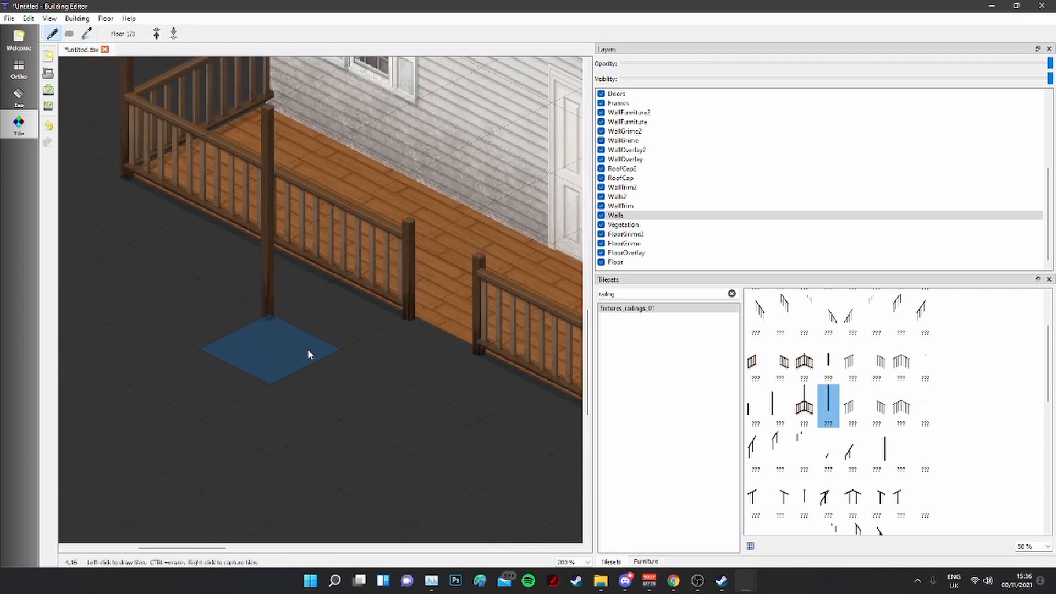
middle_drag(364, 380, 329, 376)
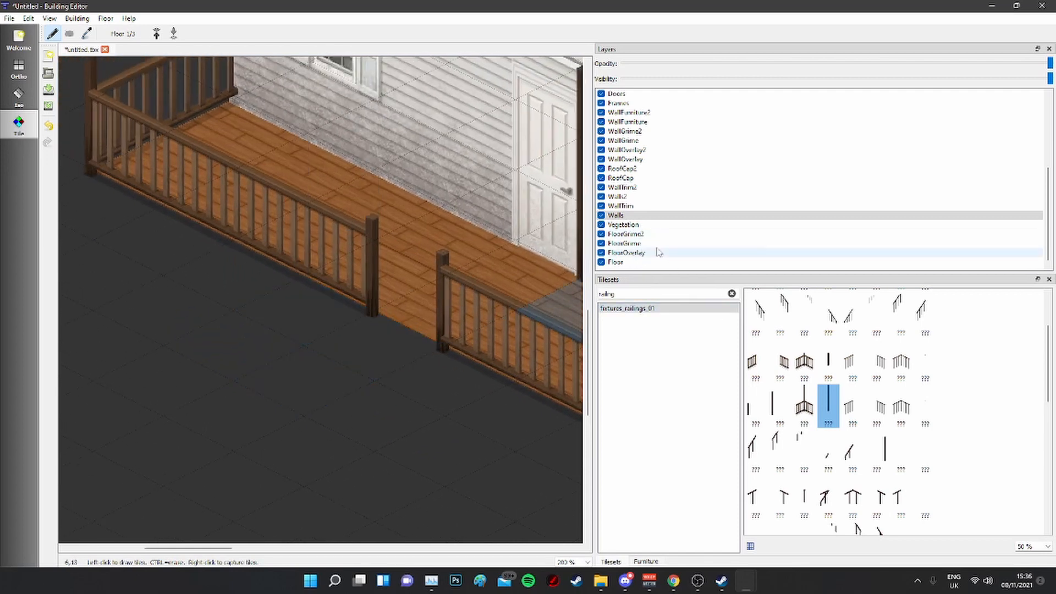
Step: Filter the tilesets by "grime" and choose a thin edge line from overlay_grime_floor_01 for drawing on the FloorGrime layer
click(731, 293)
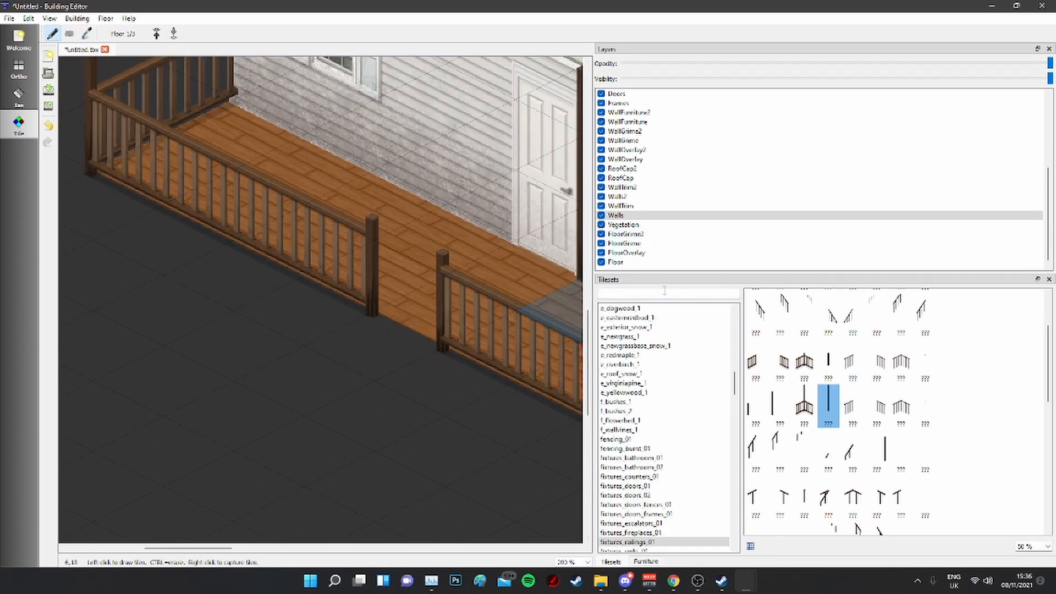
text(grime)
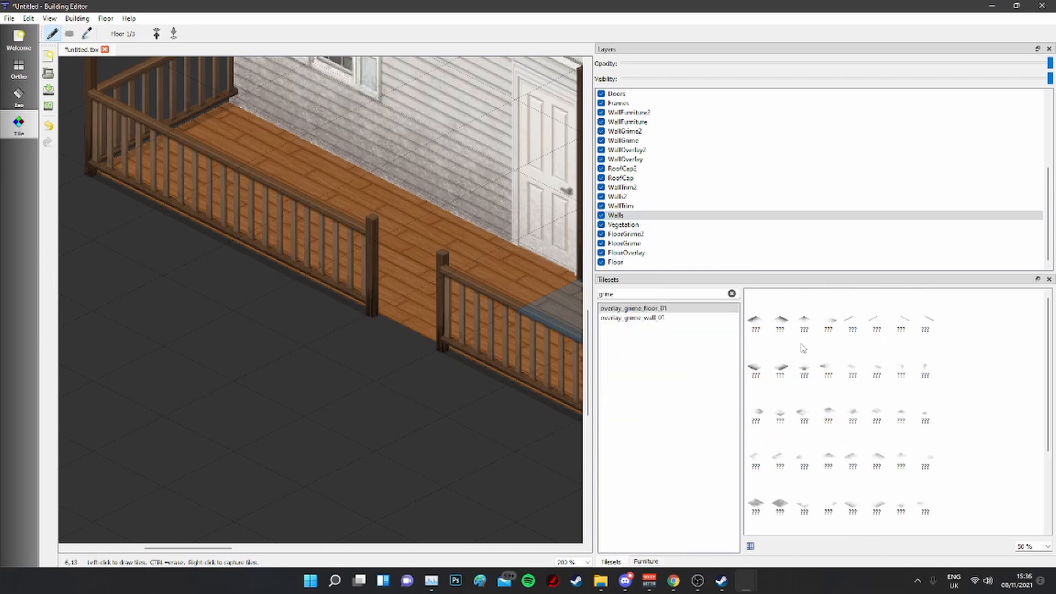
click(902, 316)
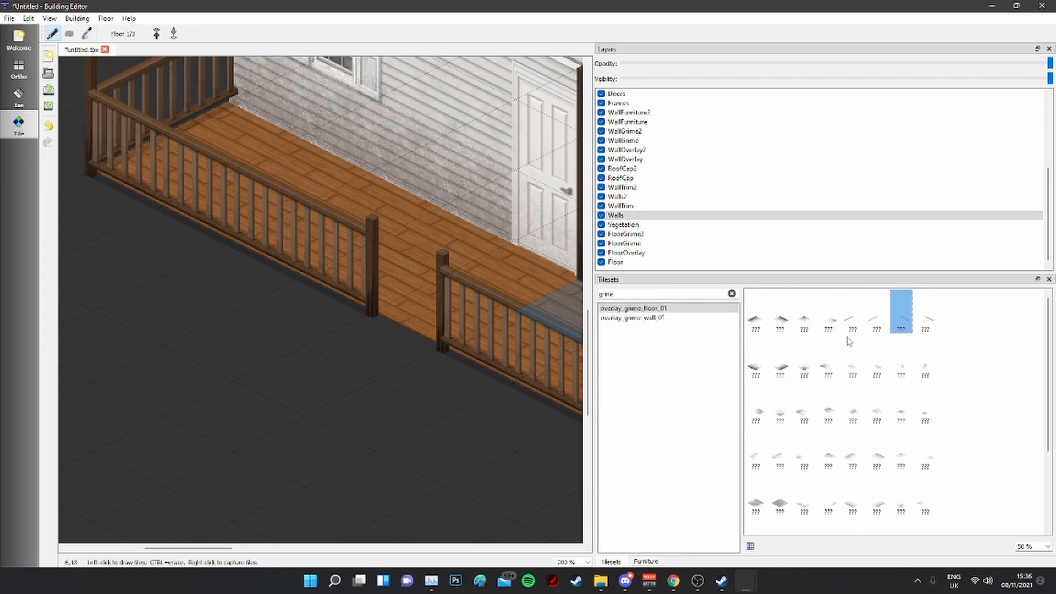
scroll(254, 326, left, 3)
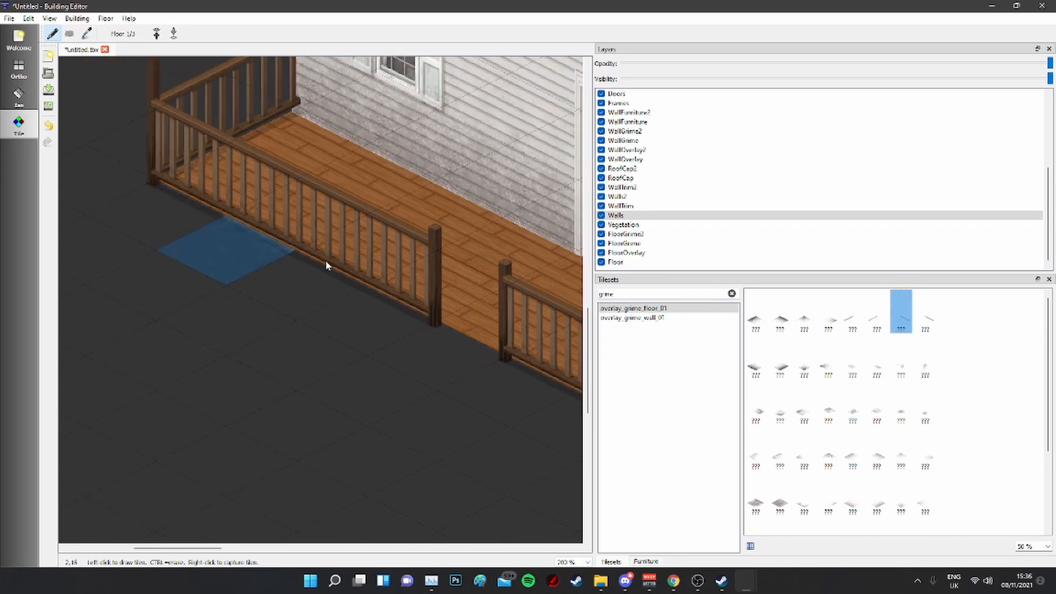
click(625, 244)
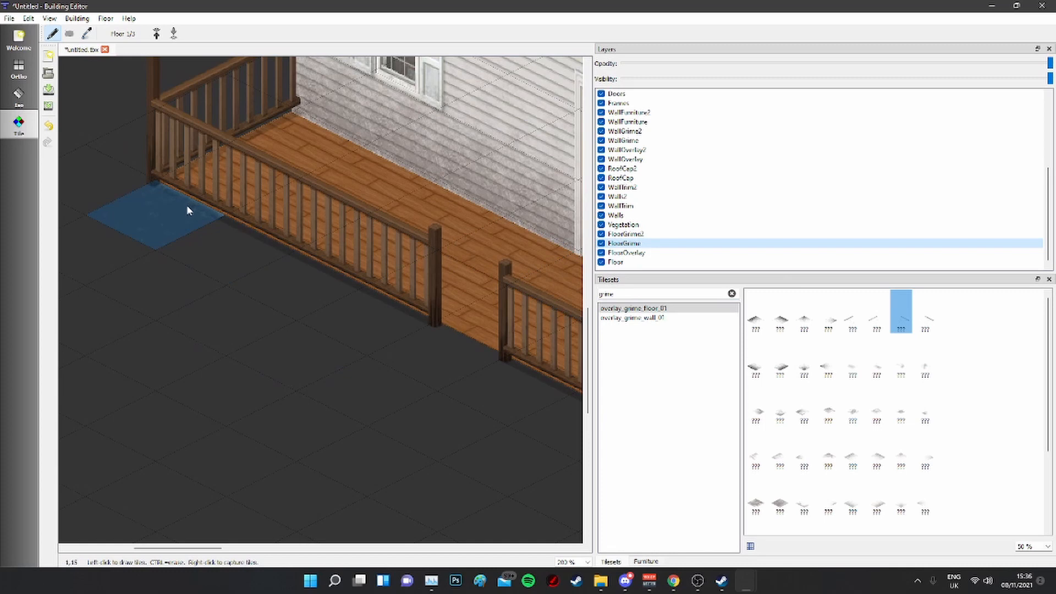
Step: Try the thin grime line on the ground along the porch's front edge, and undo it
drag(186, 209, 377, 335)
middle_drag(479, 465, 378, 402)
scroll(440, 430, down, 1)
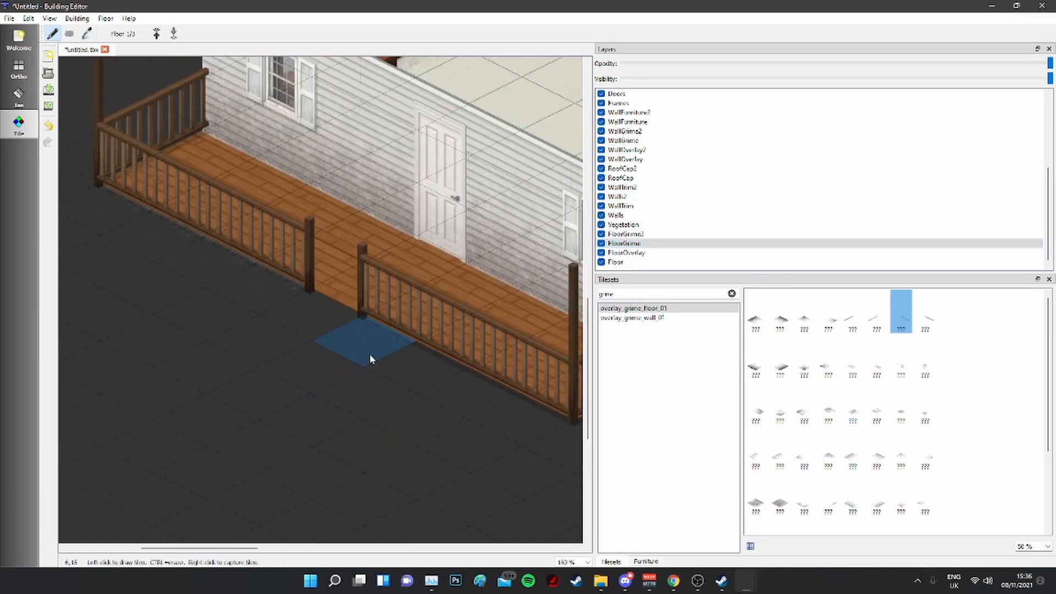
drag(326, 330, 487, 408)
scroll(500, 434, down, 2)
scroll(462, 391, down, 1)
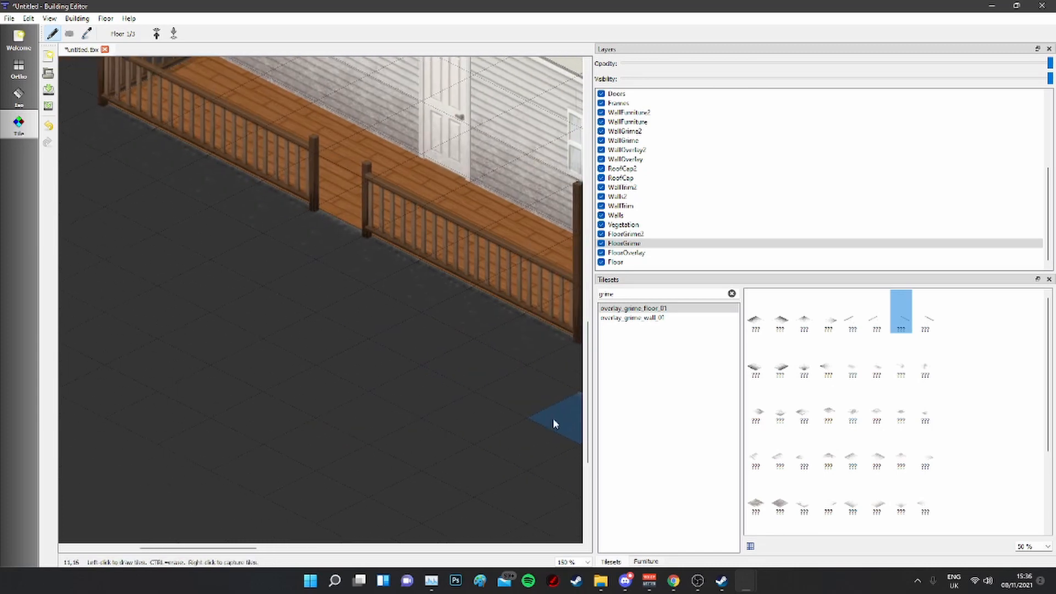
key(ctrl+z)
key(ctrl+z)
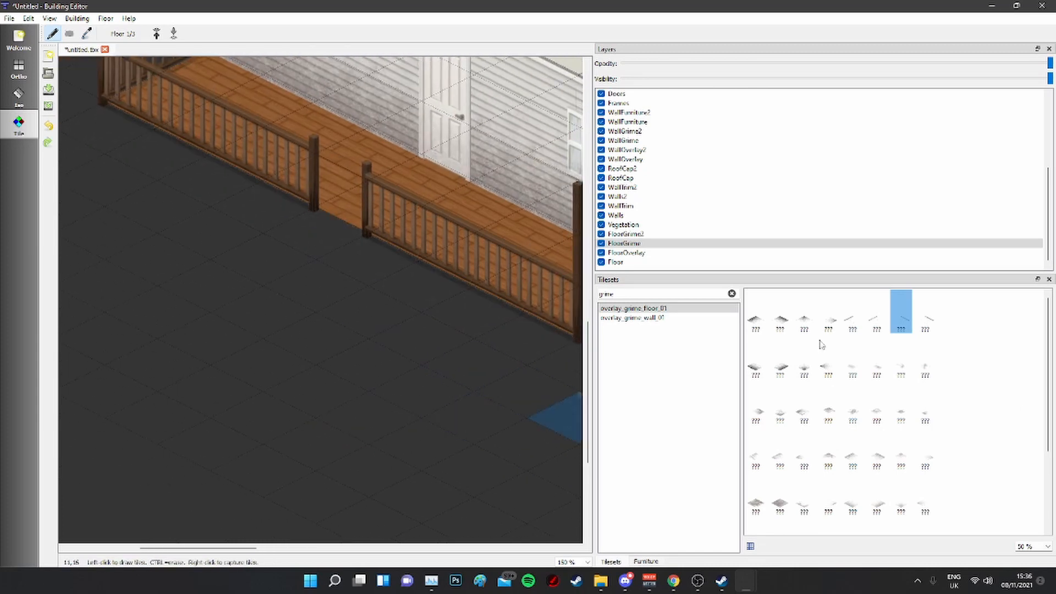
Step: Try a fainter grime tile on the ground along the front railing left of the entrance gap, and undo it
click(876, 456)
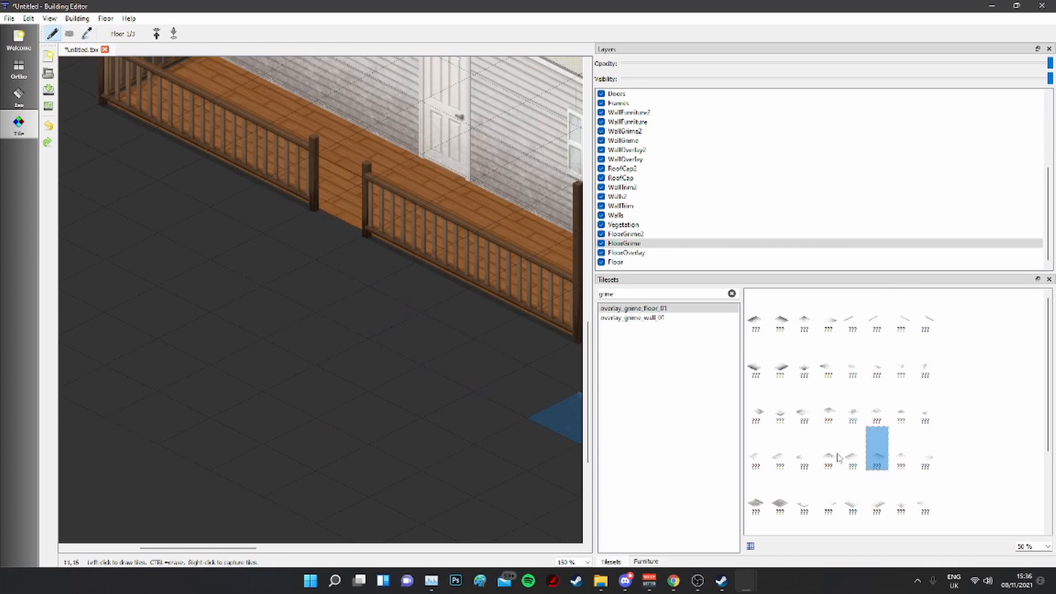
drag(115, 141, 250, 209)
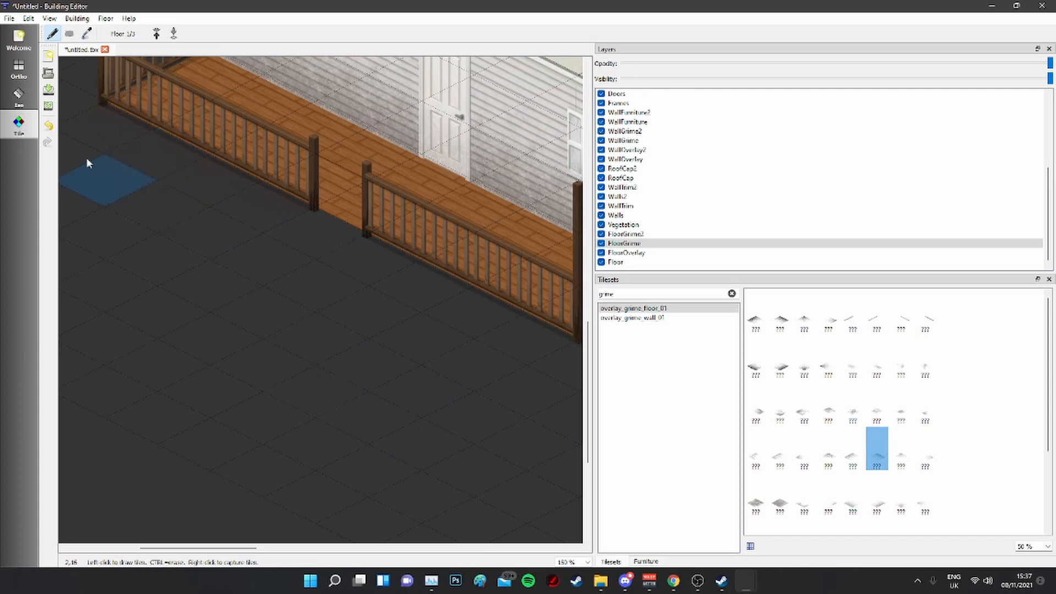
key(ctrl+z)
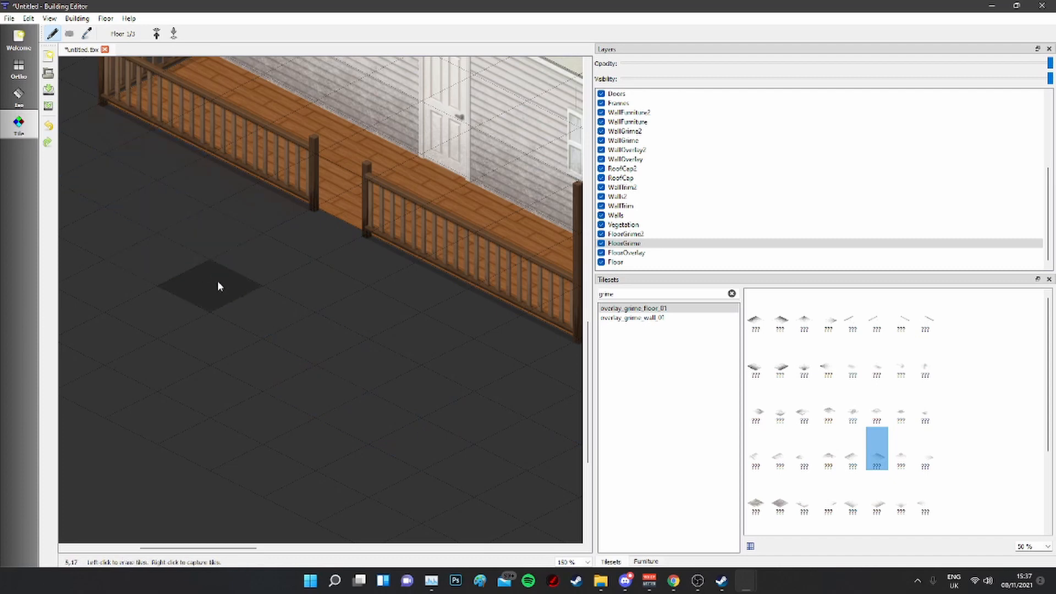
Step: Draw the dark front-edge grime tile from the first row on the ground along the porch's whole front edge
click(787, 308)
drag(106, 144, 252, 194)
mouse_move(308, 243)
mouse_down()
mouse_move(500, 337)
mouse_move(542, 379)
mouse_up()
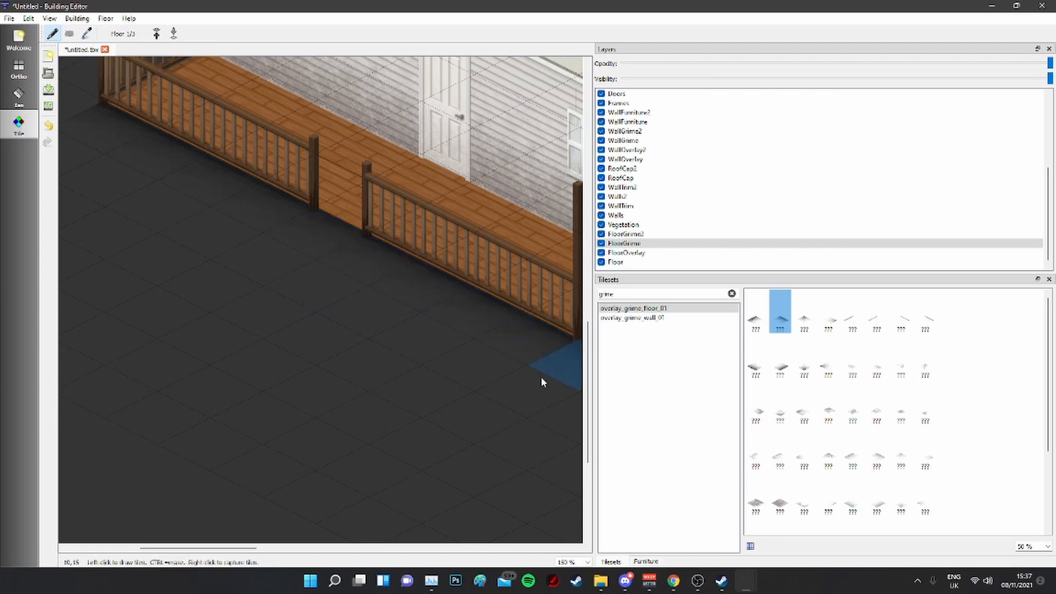
Step: Draw the matching dark side-edge grime tile on the ground along both tiles of the porch's right end
middle_drag(541, 378, 429, 372)
click(756, 329)
middle_drag(495, 347, 434, 347)
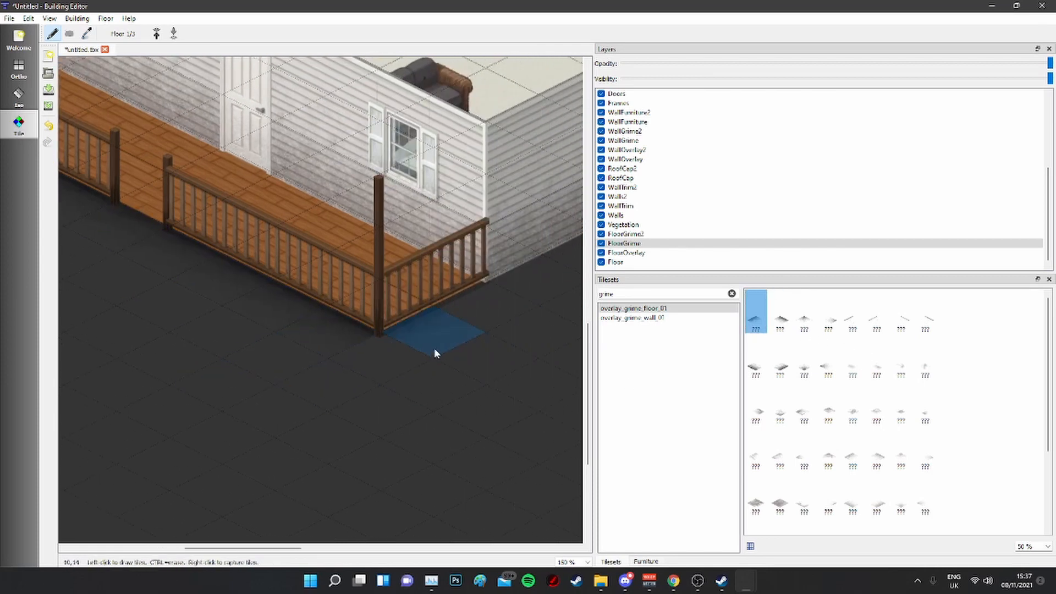
drag(434, 348, 471, 315)
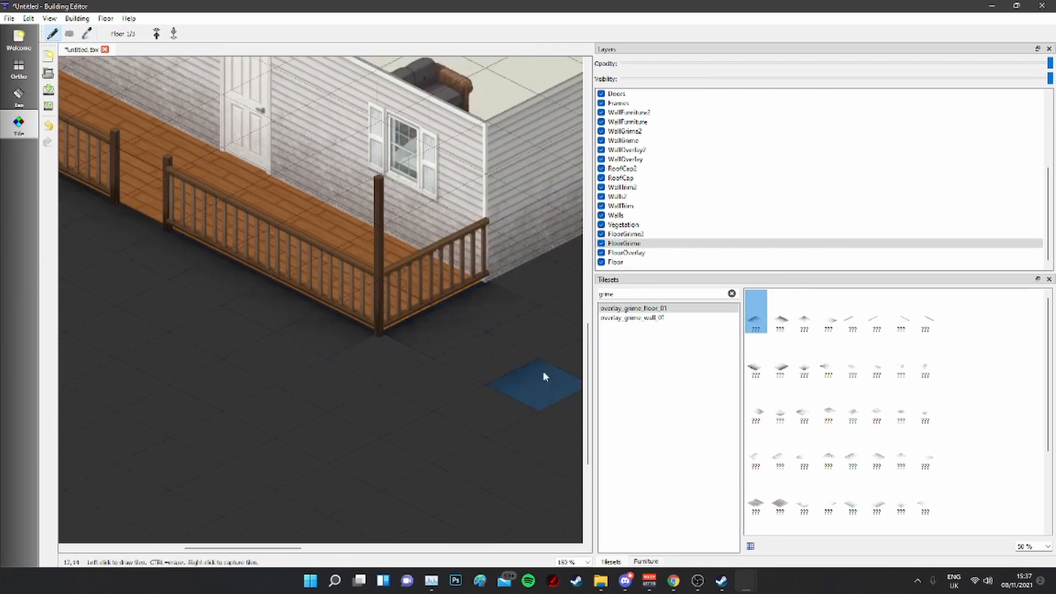
Step: Place the small grime corner tiles from the first row on the ground at the porch's right and left front corners
click(804, 319)
middle_drag(253, 336, 542, 403)
middle_drag(215, 297, 283, 355)
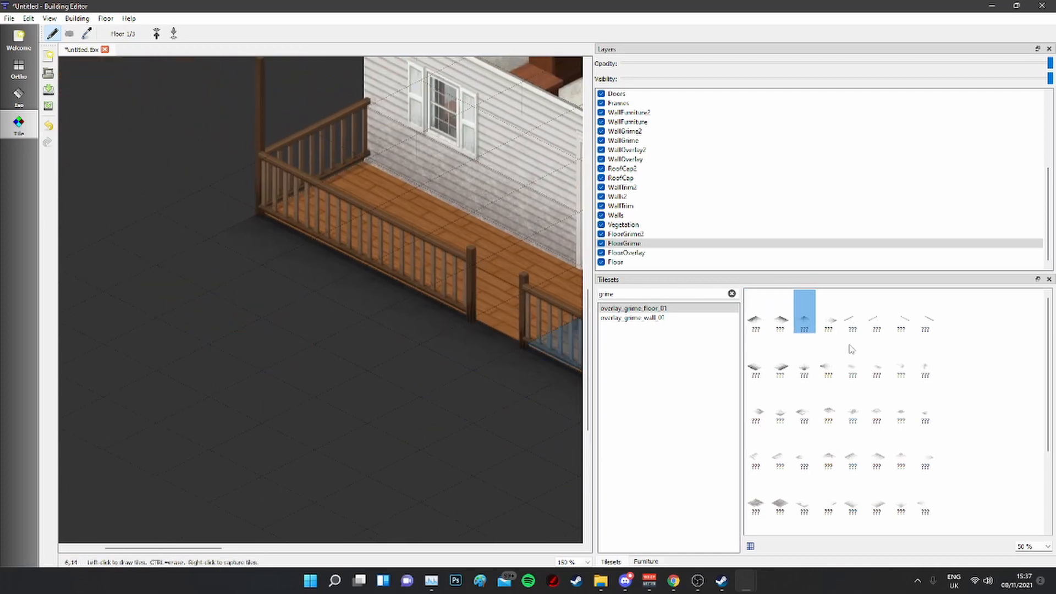
click(830, 325)
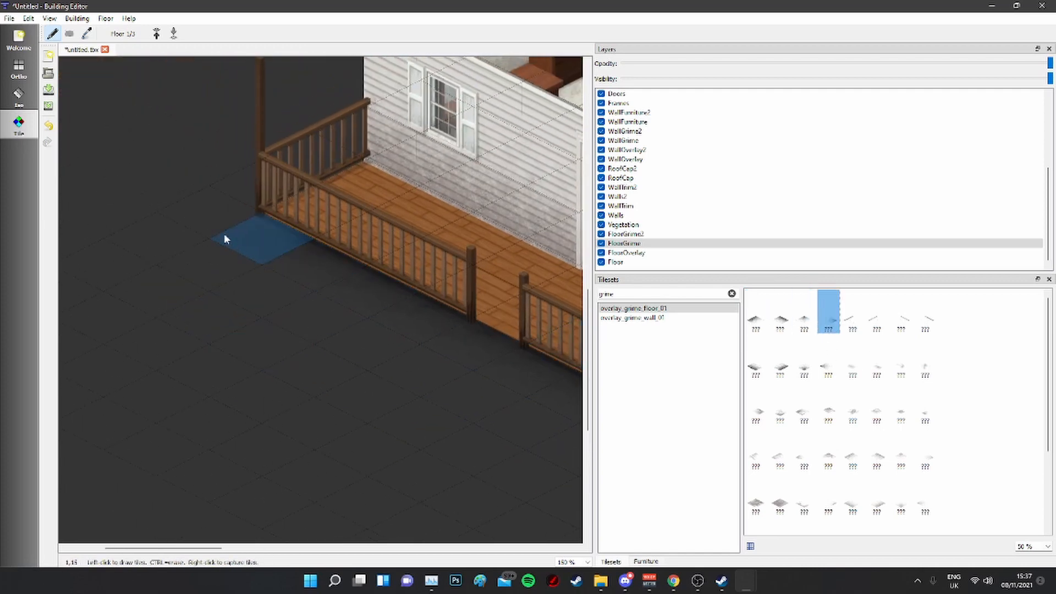
Step: Draw the dark side-edge grime tile from the second row on the ground along both tiles of the porch's left end
click(780, 357)
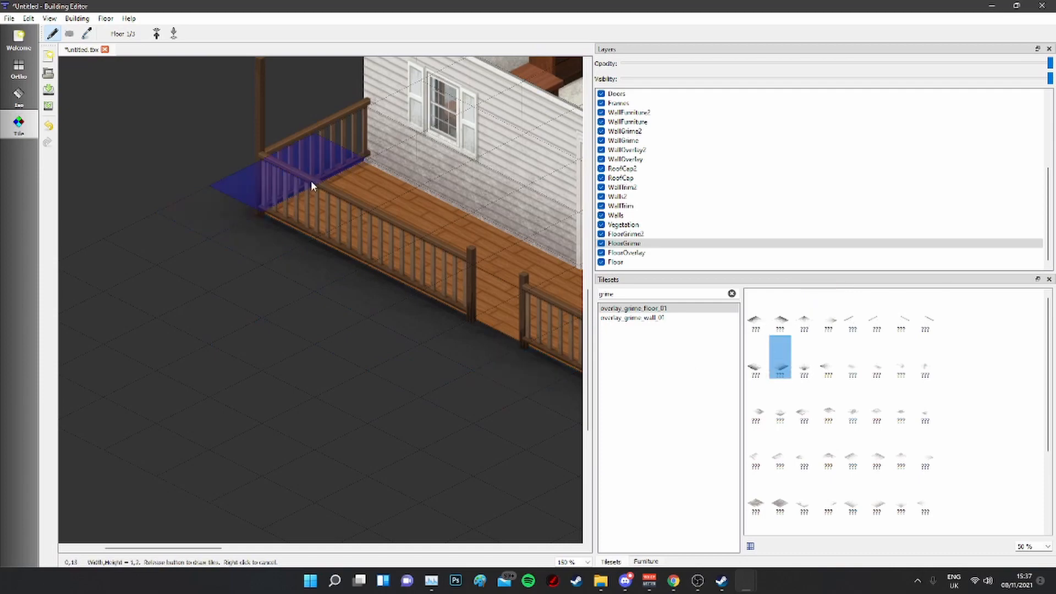
scroll(358, 388, down, 3)
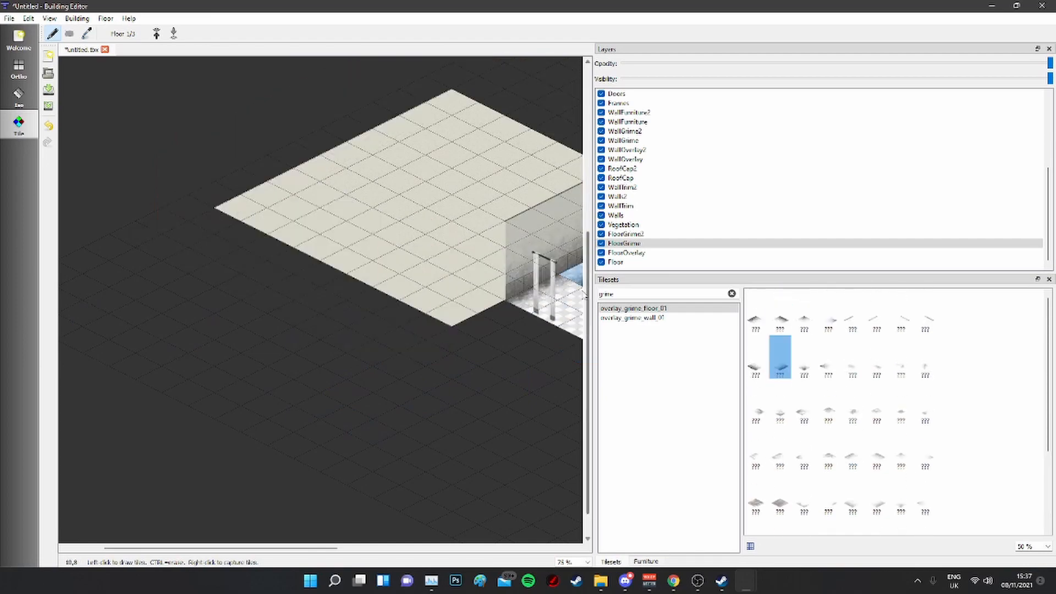
ctrl+scroll(313, 358, up, 3)
ctrl+scroll(314, 353, up, 1)
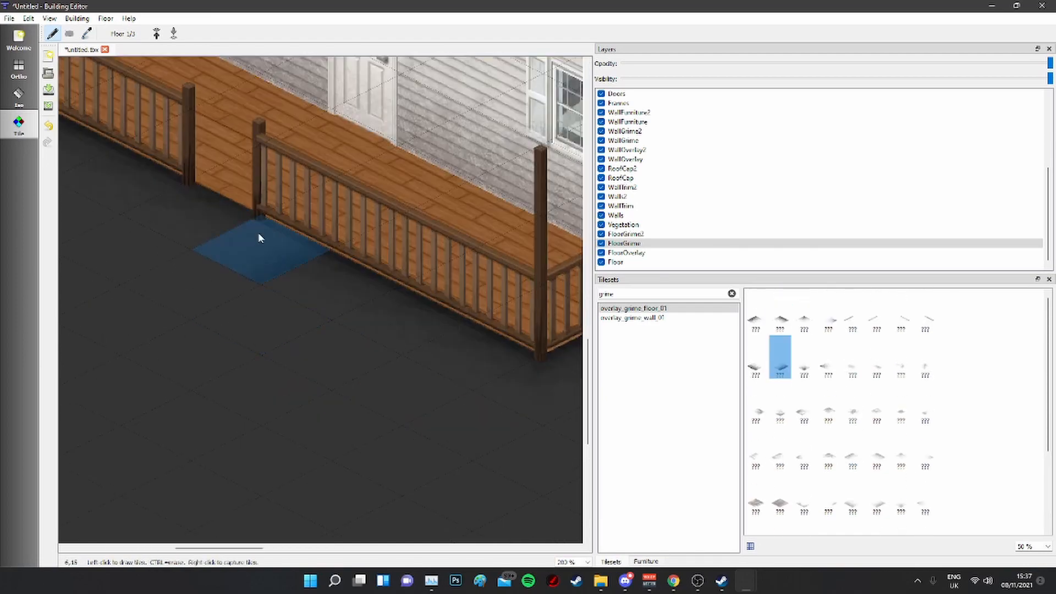
middle_drag(480, 404, 345, 417)
ctrl+scroll(346, 418, down, 2)
middle_drag(287, 439, 487, 447)
Step: Add a Flat Top roof on floor 2 covering the whole front porch, two tiles deep along the house wall
click(156, 34)
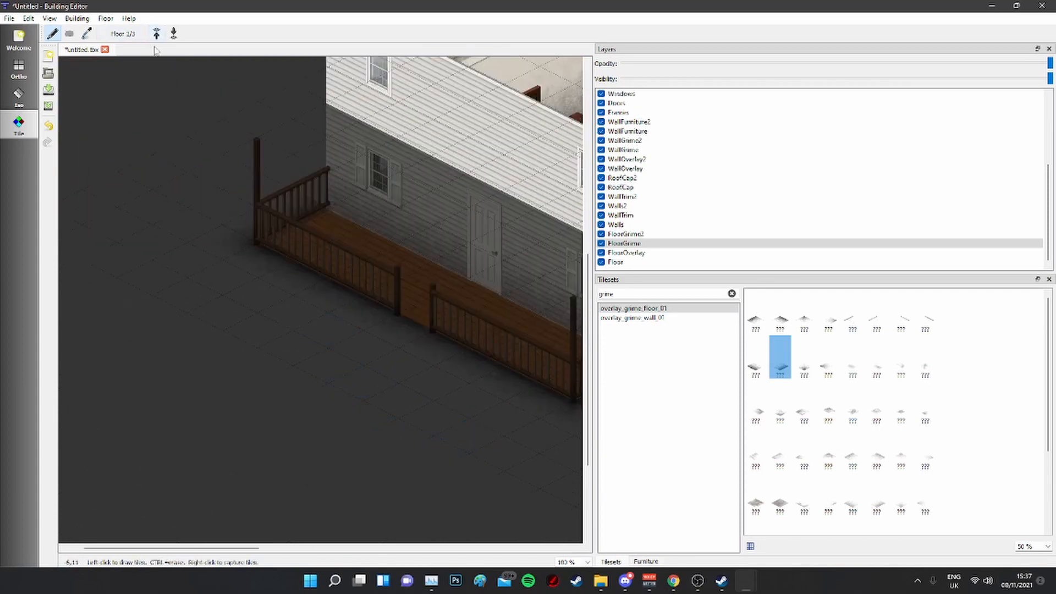
ctrl+scroll(269, 400, down, 1)
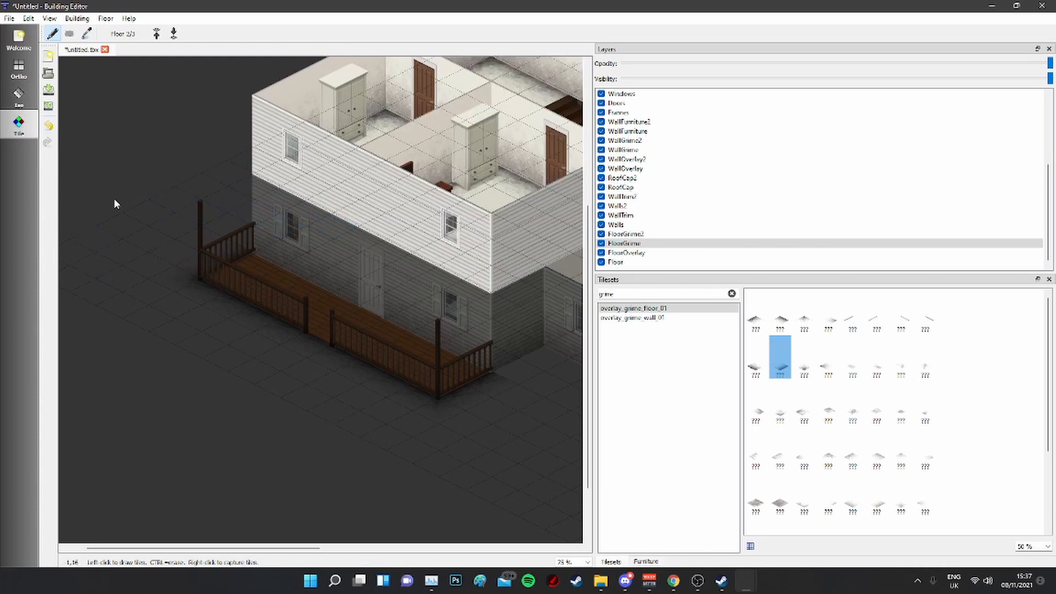
click(16, 98)
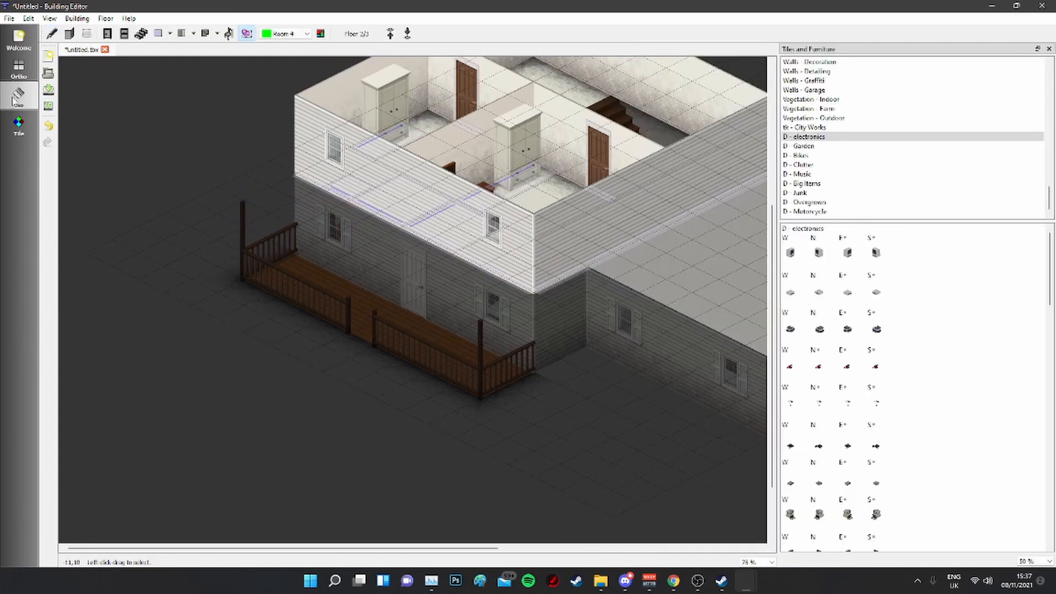
click(169, 34)
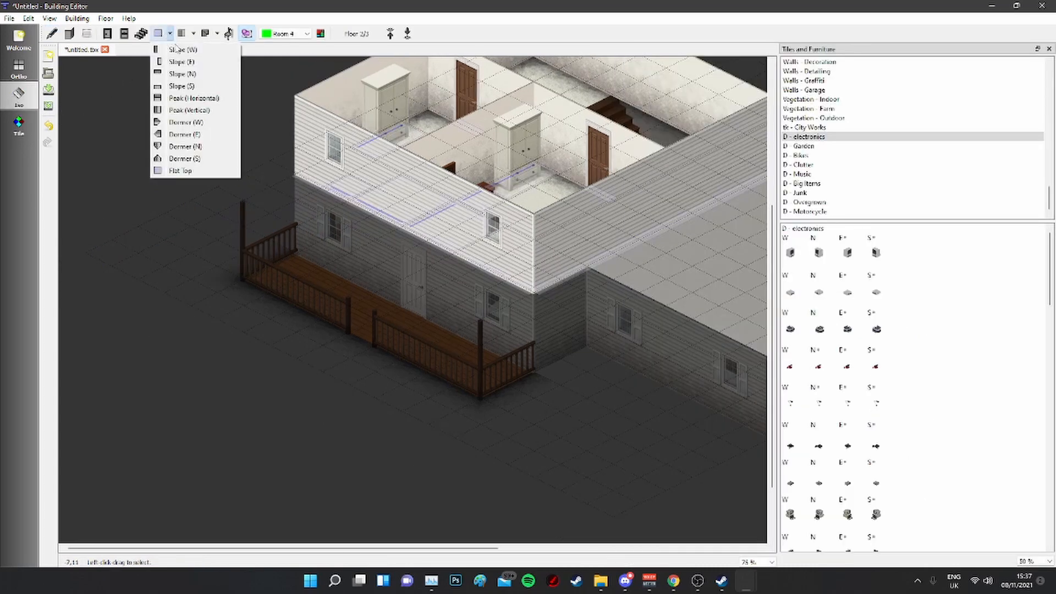
click(177, 171)
drag(270, 201, 519, 297)
middle_drag(613, 389, 568, 406)
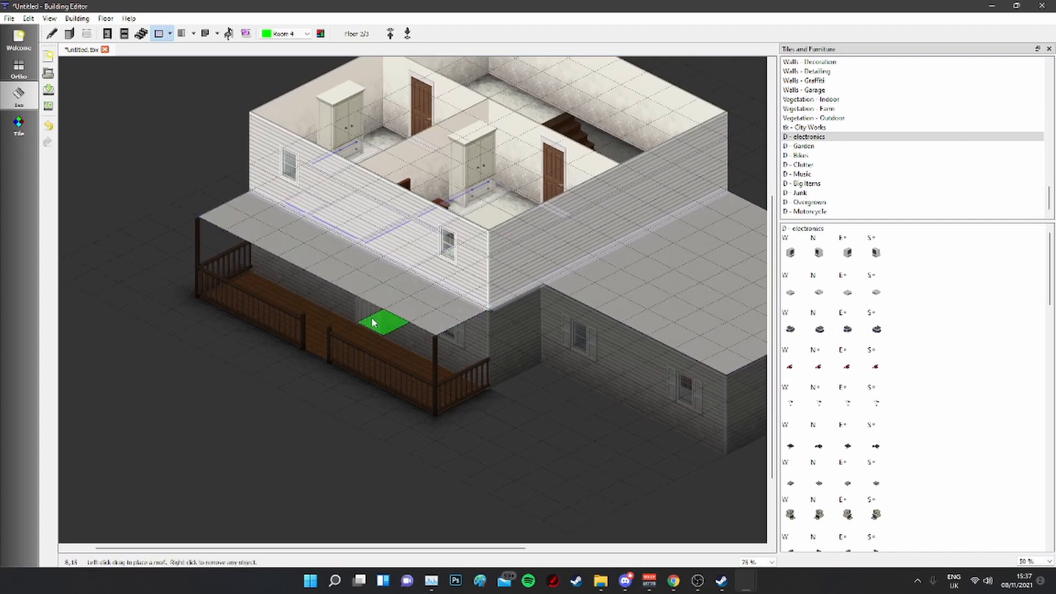
Step: Place a tall wooden post from fixtures_railings_01 on each side of the porch's entrance gap, on the ground floor's Walls layer
click(18, 126)
middle_drag(240, 409, 292, 323)
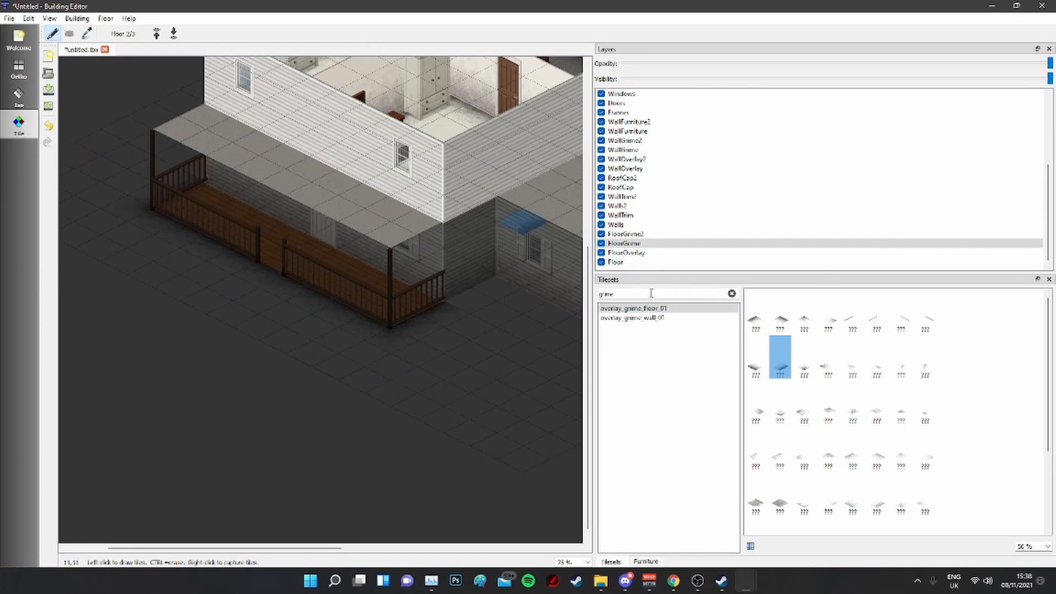
text(railing)
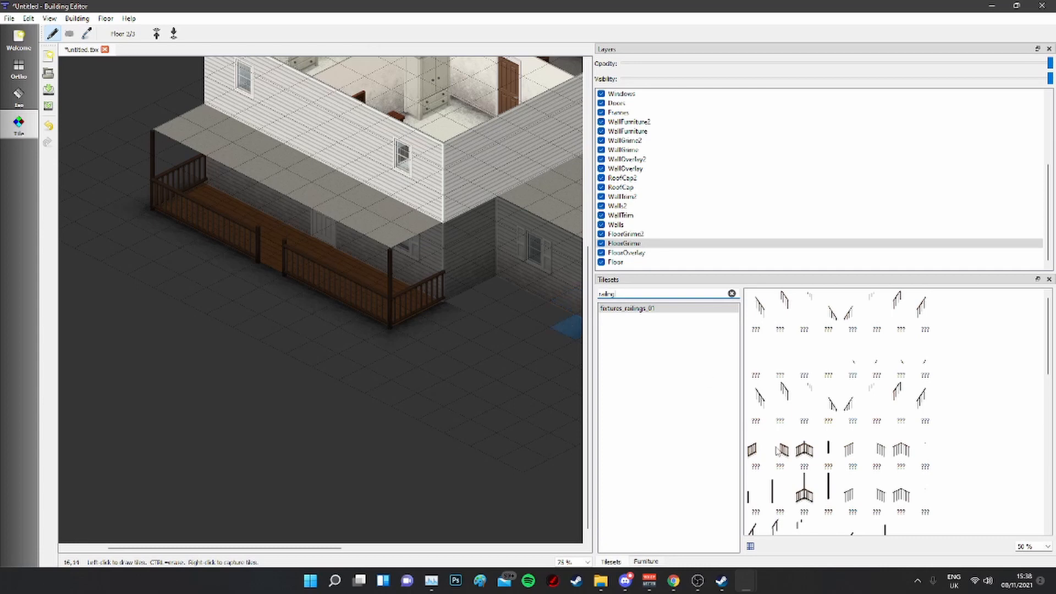
click(828, 492)
click(174, 32)
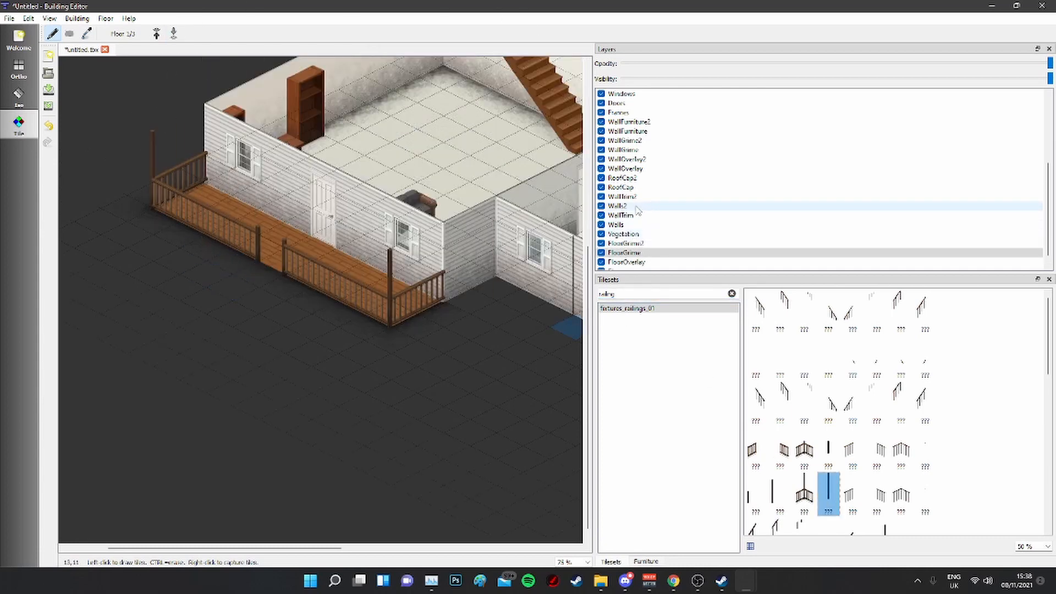
click(616, 225)
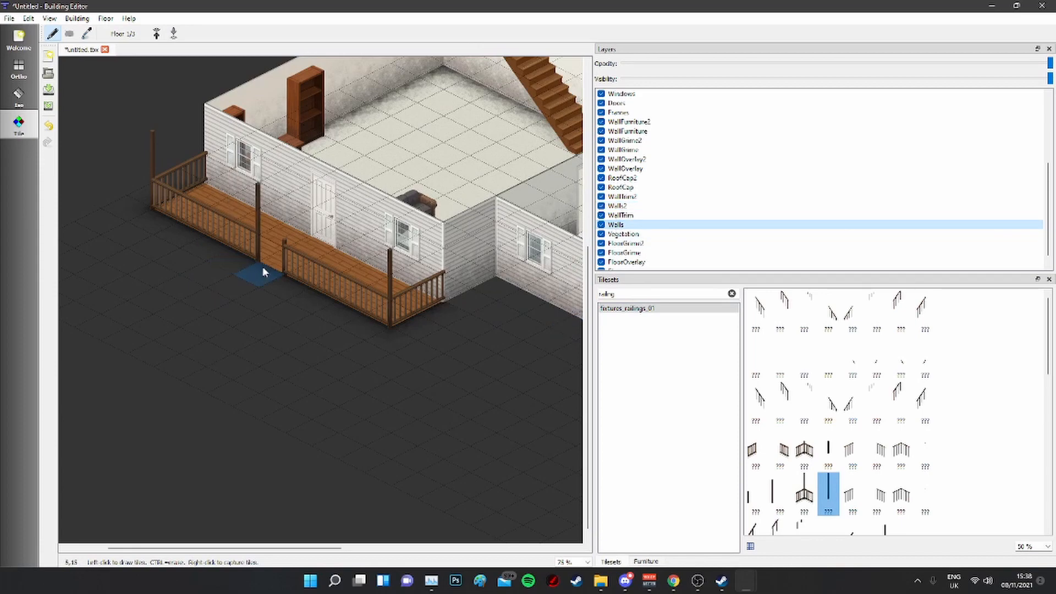
Step: Select the Floor layer on floor 2 and find the wooden planks in the floors_interior_tilesandwood_01 tileset by filtering for "floor"
click(156, 33)
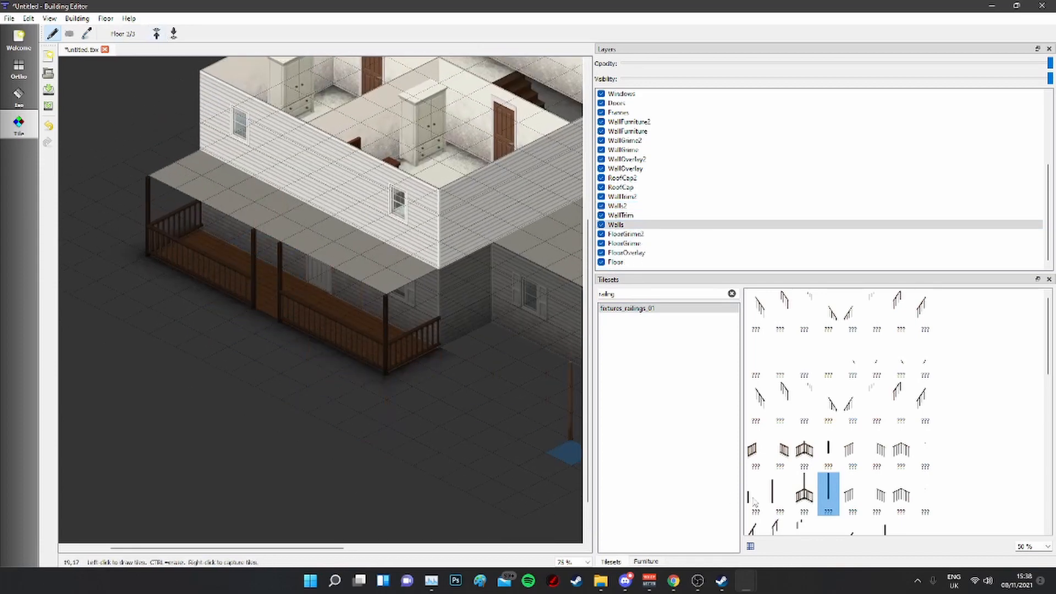
ctrl+scroll(203, 287, up, 2)
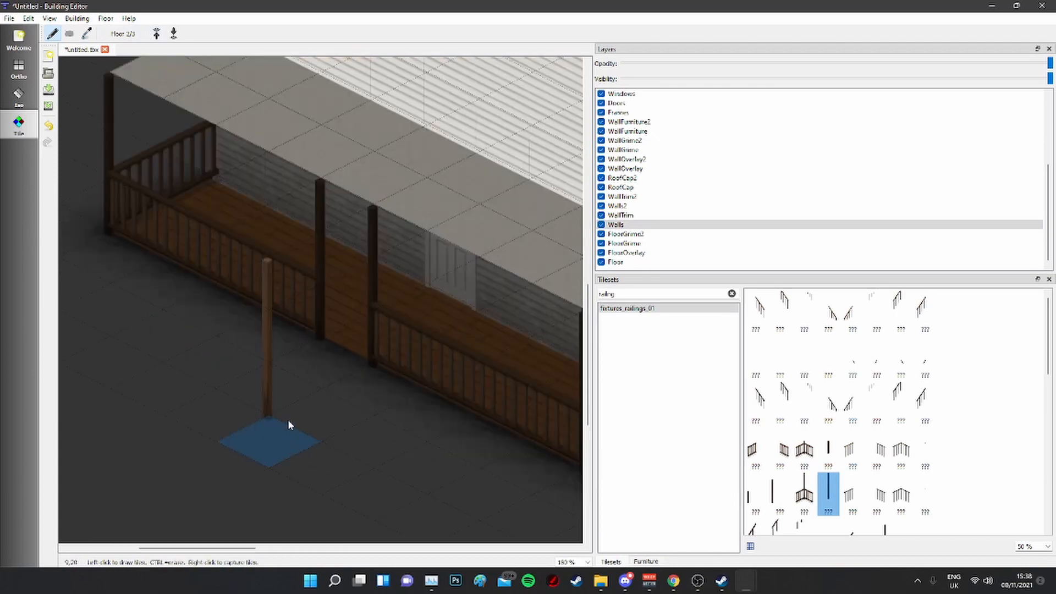
middle_drag(322, 434, 280, 367)
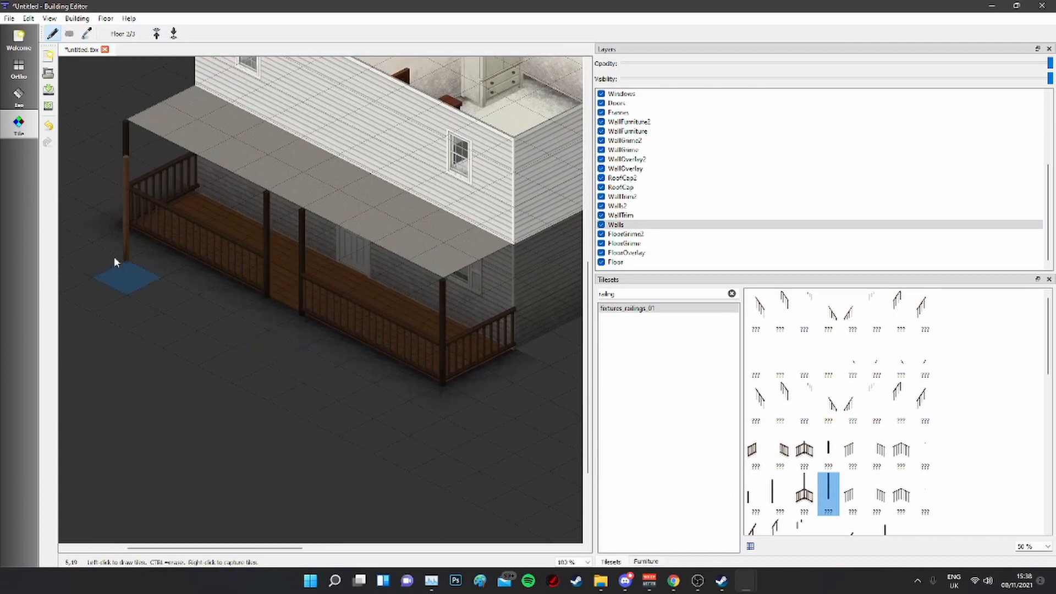
click(616, 263)
click(732, 293)
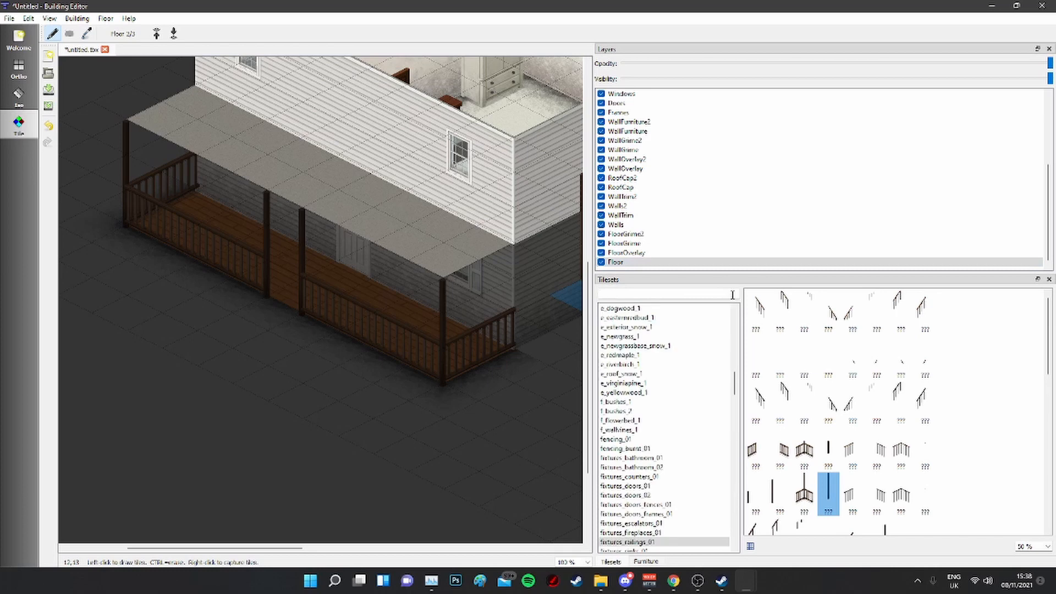
text(floor)
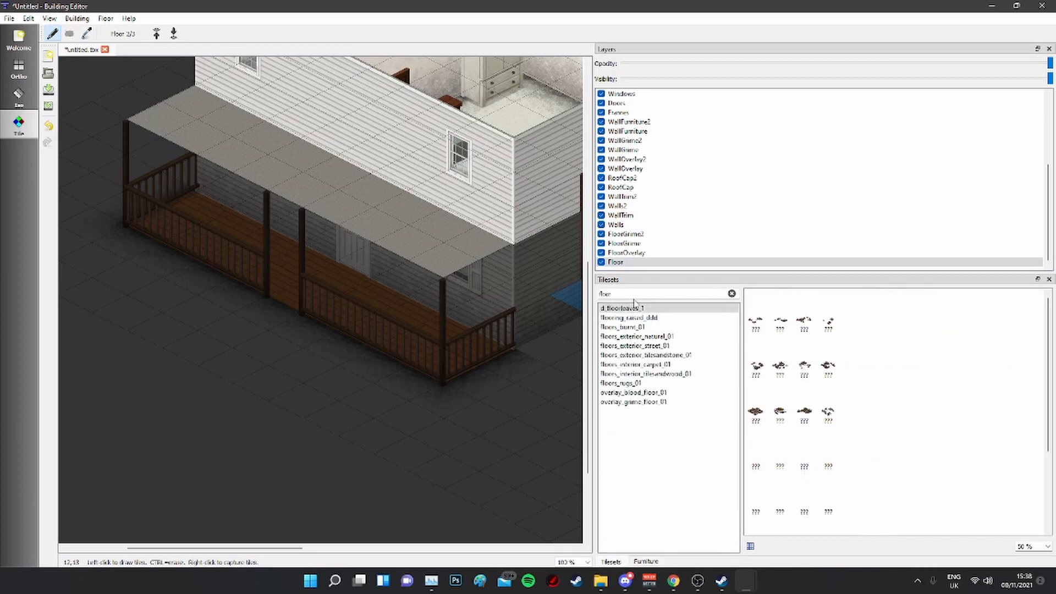
click(629, 317)
click(641, 327)
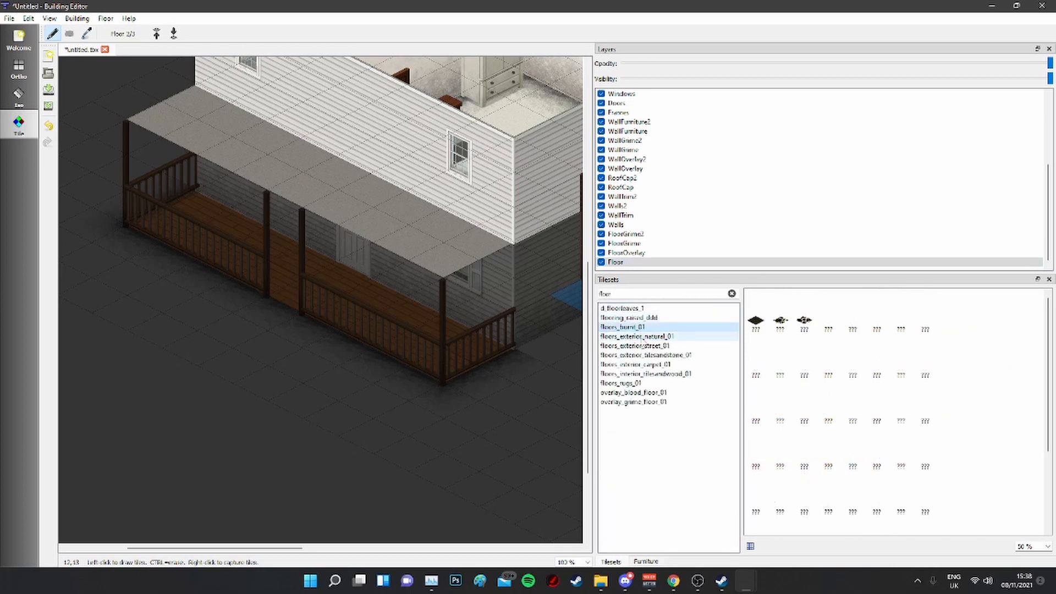
click(641, 336)
click(640, 345)
click(641, 355)
click(640, 364)
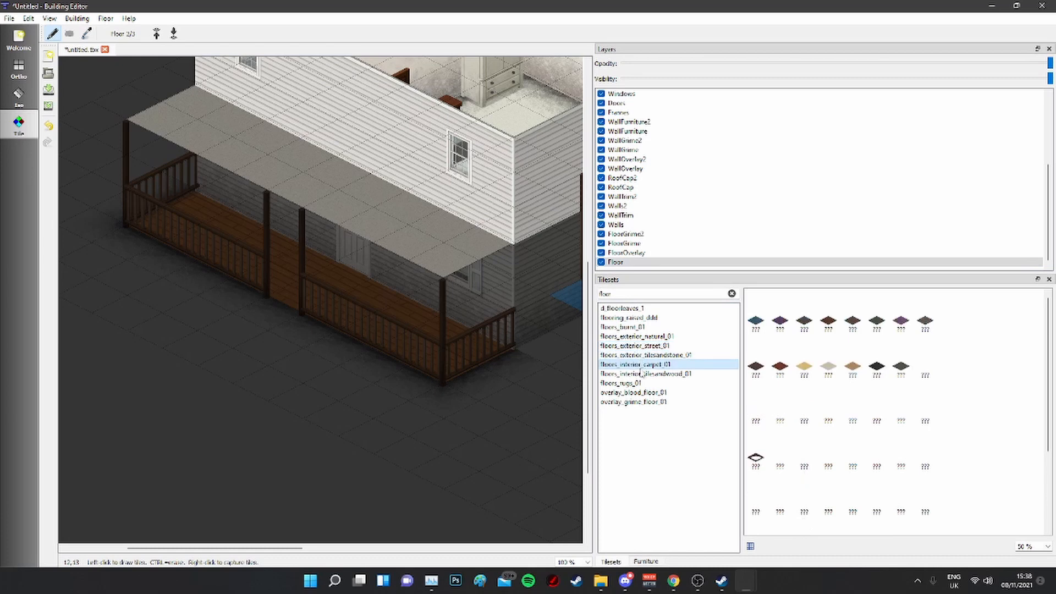
click(645, 383)
click(648, 374)
scroll(827, 419, down, 3)
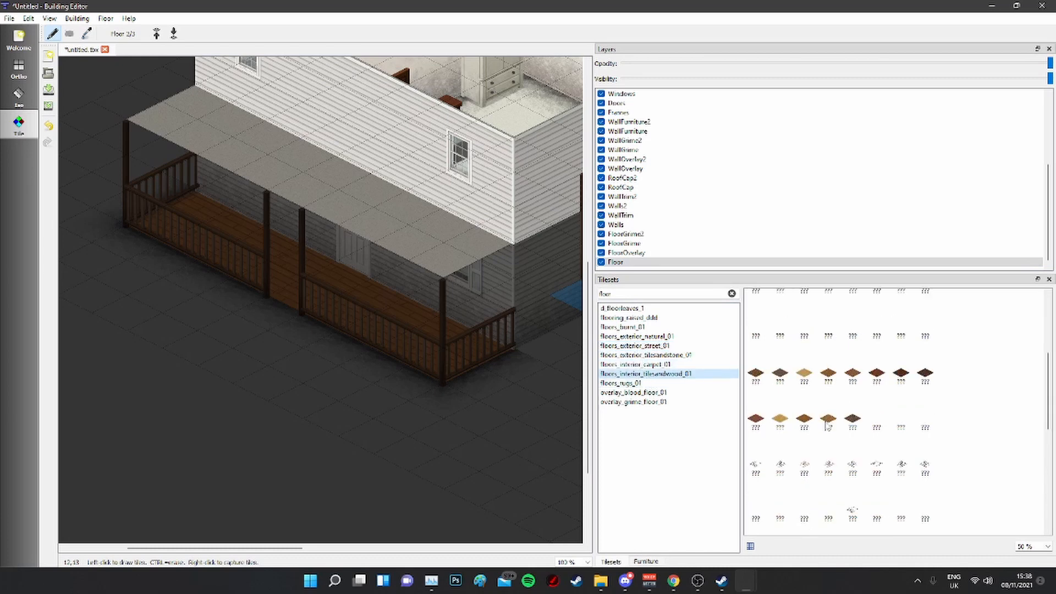
Step: Cover the whole porch roof on floor 2 with the orange-brown wood plank tile
click(853, 374)
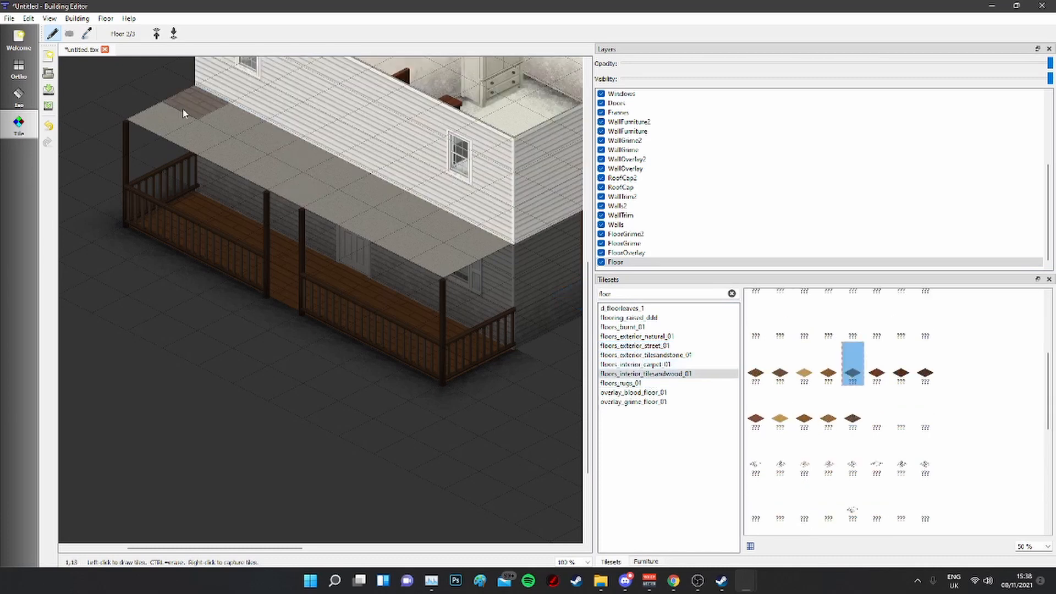
mouse_move(176, 107)
mouse_down()
mouse_move(358, 187)
mouse_move(442, 260)
mouse_up()
middle_drag(473, 408, 395, 402)
middle_drag(277, 411, 533, 465)
scroll(438, 431, down, 2)
middle_drag(428, 447, 341, 354)
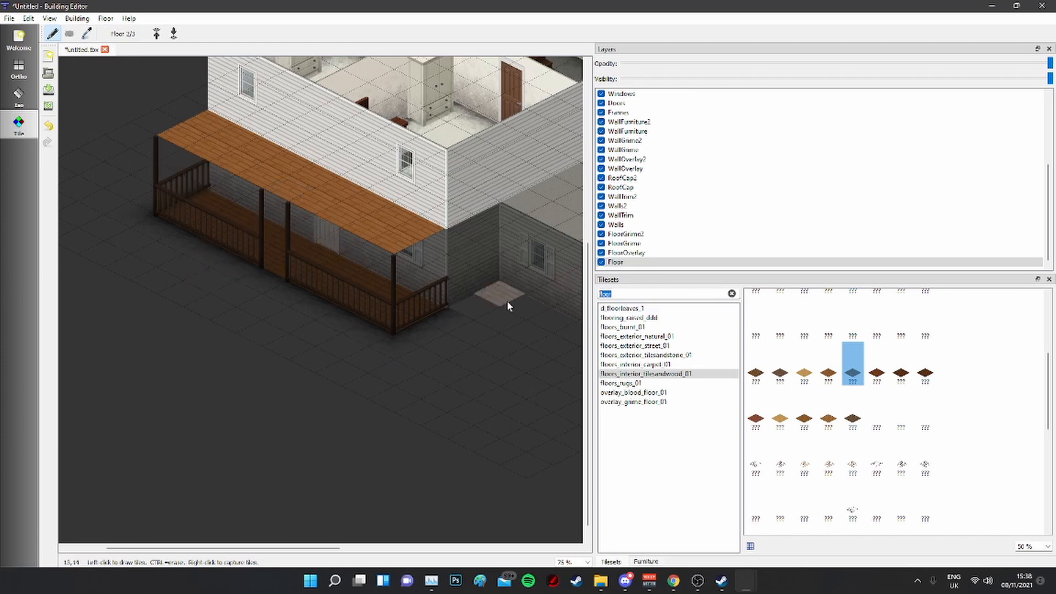
Step: Filter the tilesets by "wall" and choose the short dark north-edge trim tile from walls_detailing_01
text(trim)
key(BackSpace)
key(BackSpace)
key(BackSpace)
key(BackSpace)
text(w)
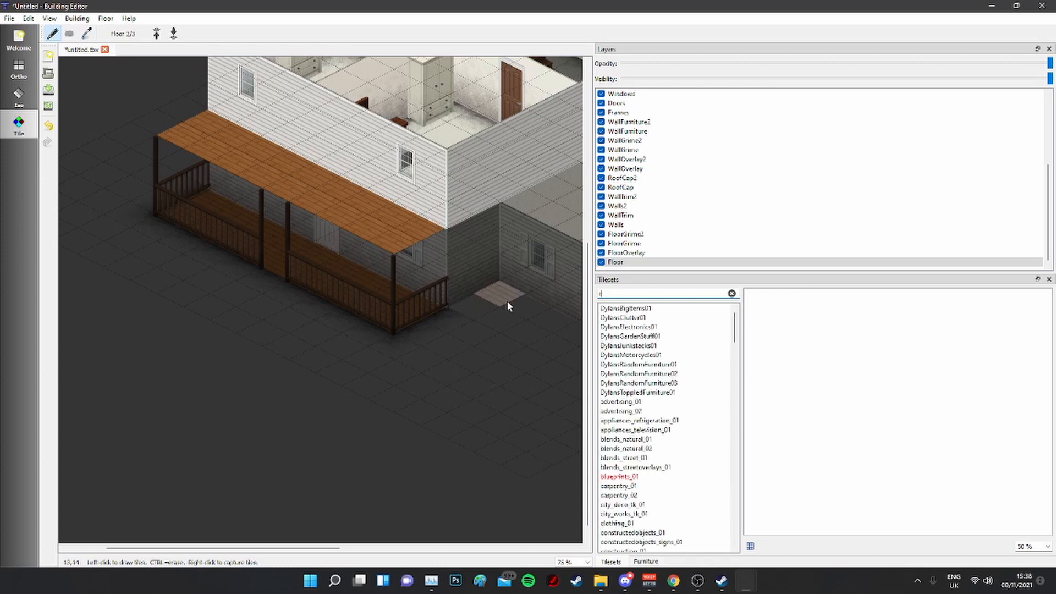
text(all)
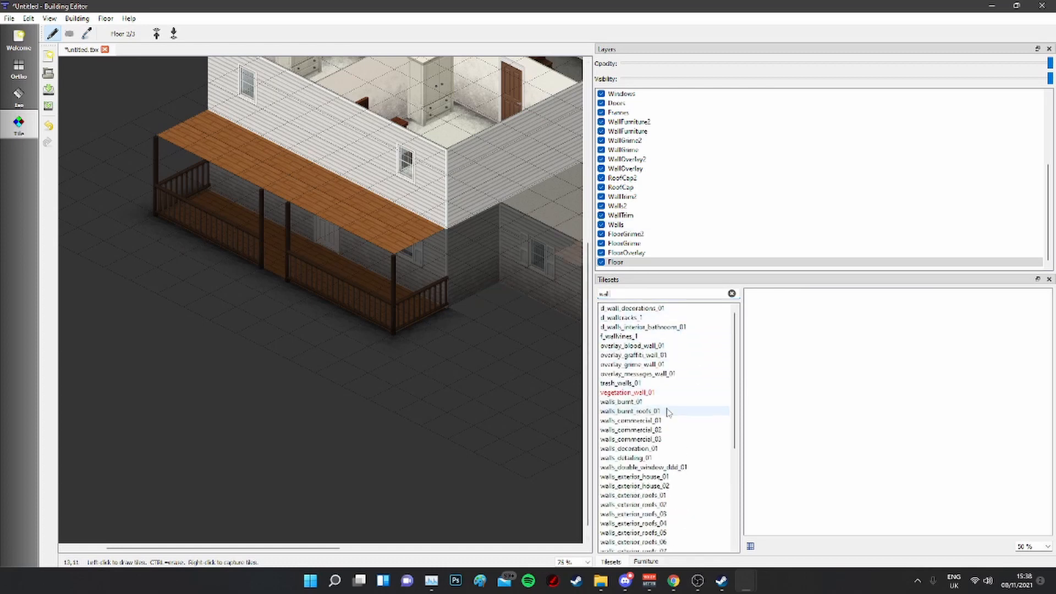
click(627, 458)
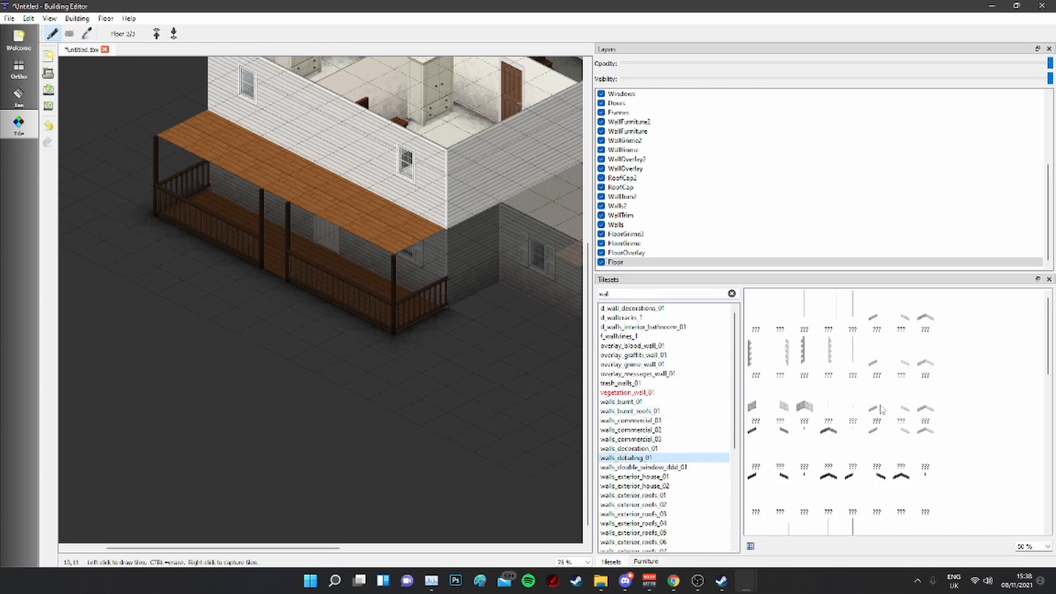
scroll(880, 409, down, 2)
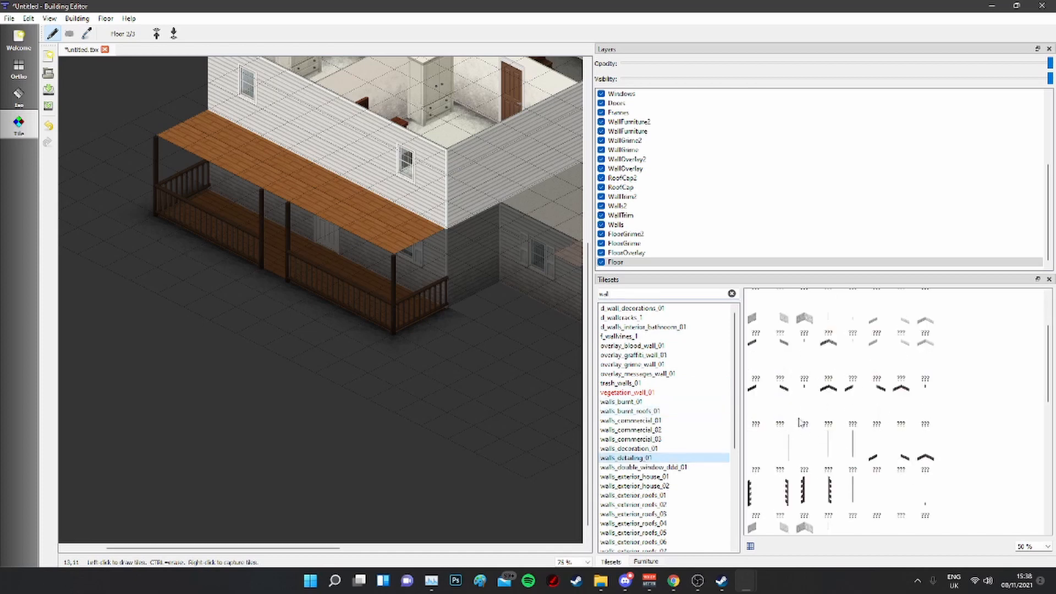
scroll(801, 422, up, 2)
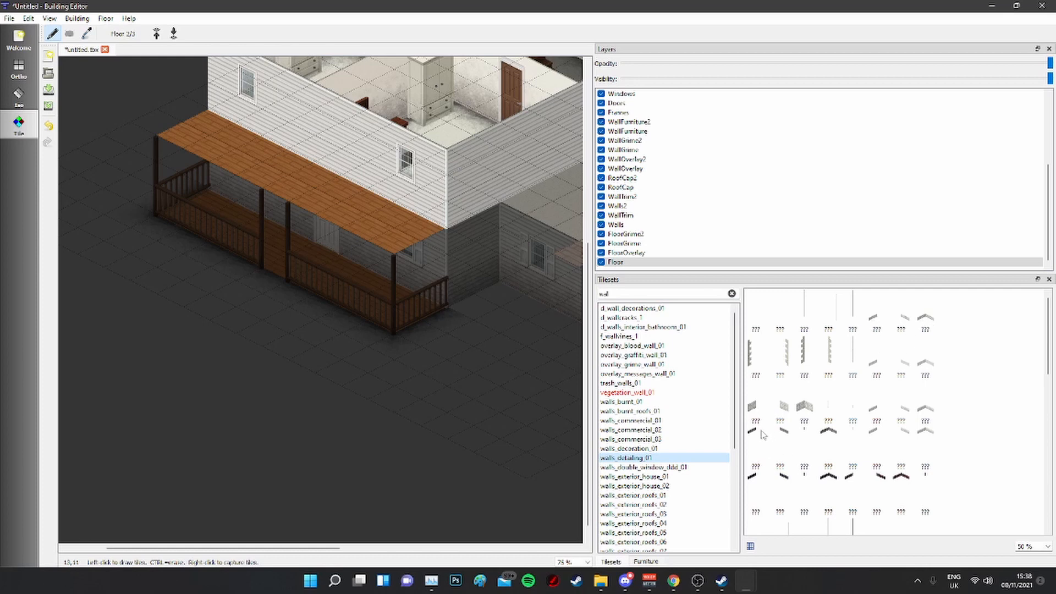
click(780, 476)
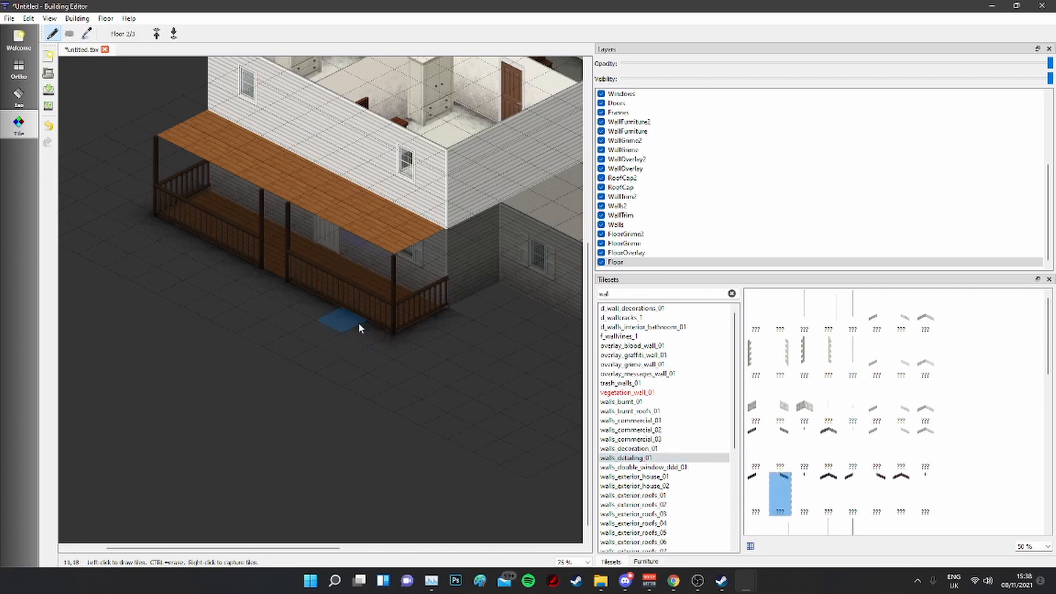
Step: Try to run the lighter short north-edge trim from walls_detailing_01 along the porch's front on the ground floor's WallTrim2 layer
click(173, 35)
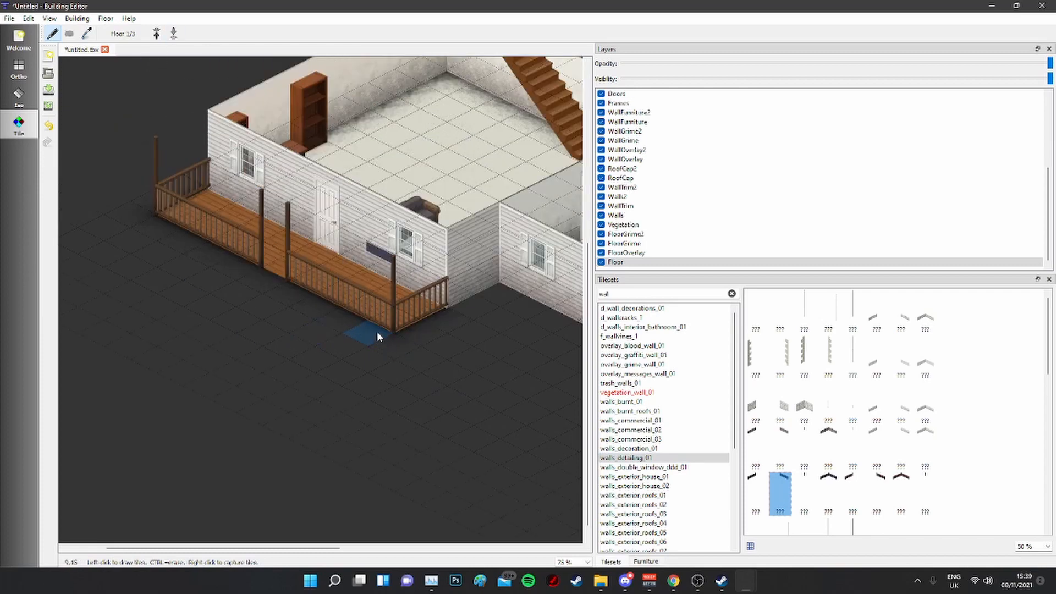
ctrl+scroll(381, 330, up, 2)
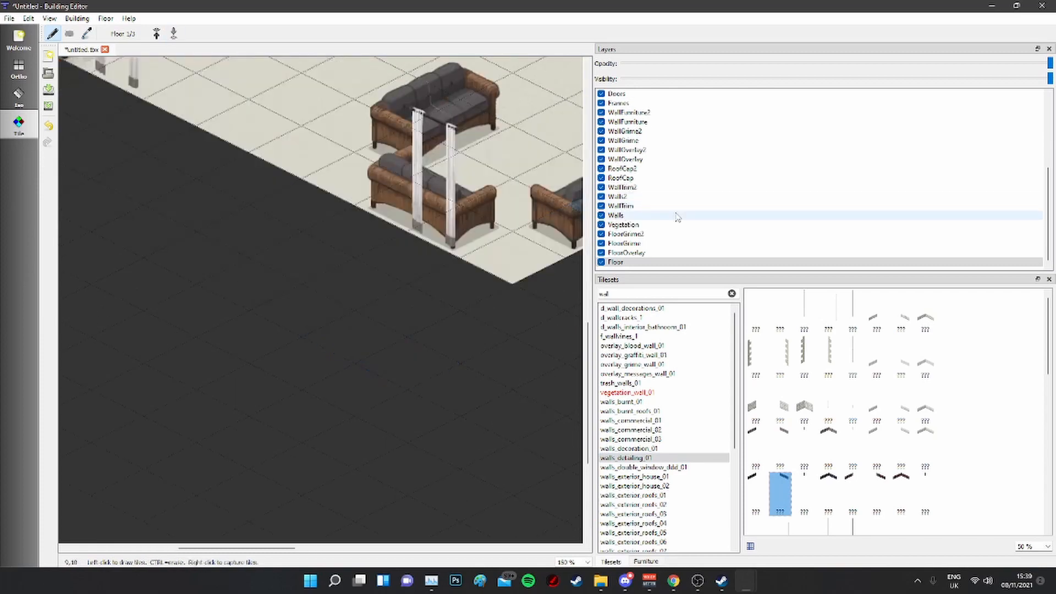
click(640, 197)
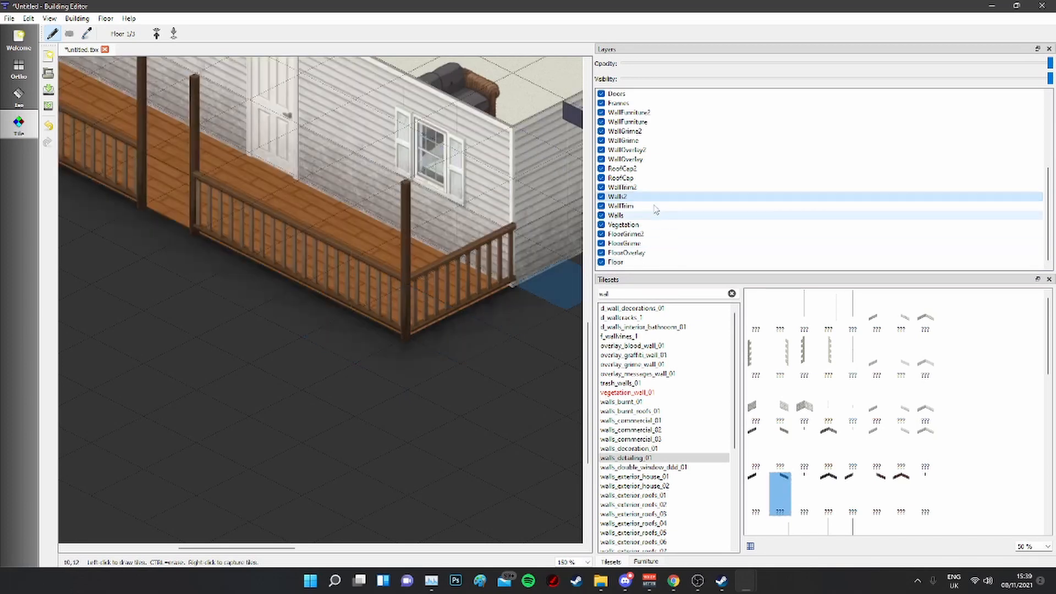
click(637, 187)
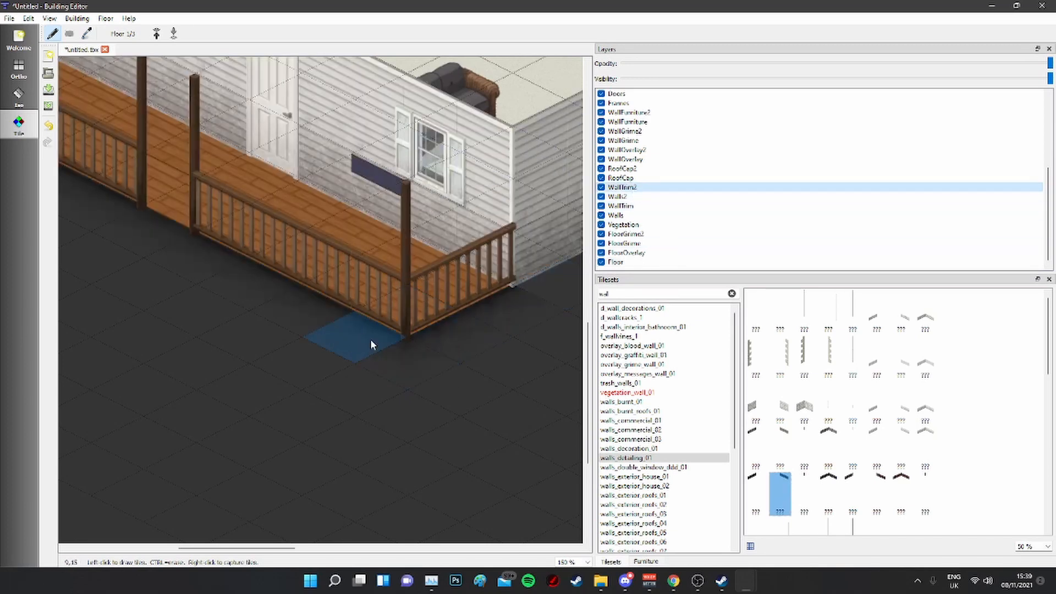
scroll(850, 462, down, 1)
scroll(881, 477, up, 1)
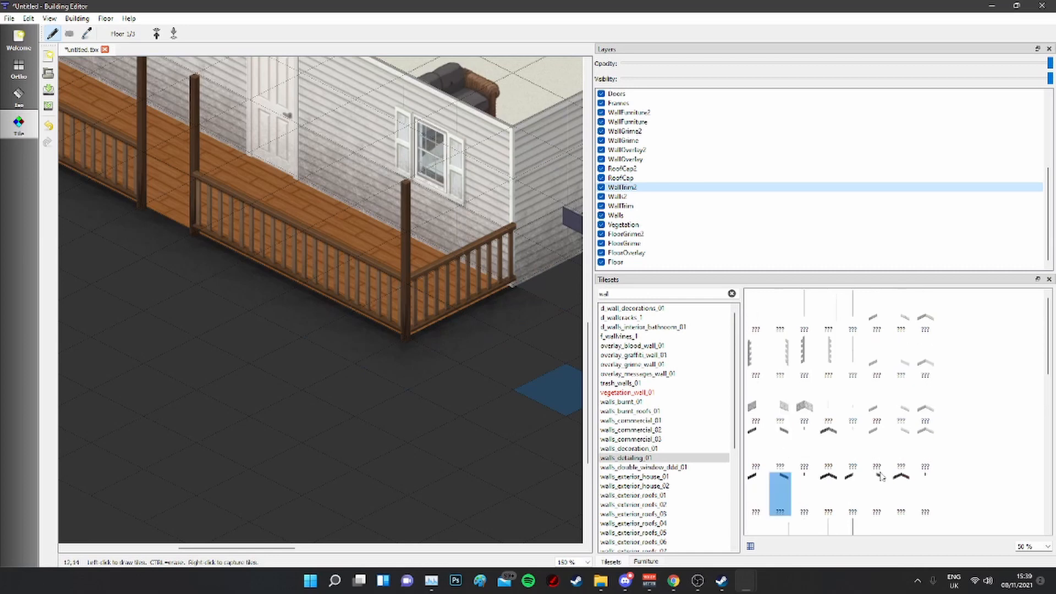
scroll(881, 476, down, 2)
scroll(858, 466, up, 2)
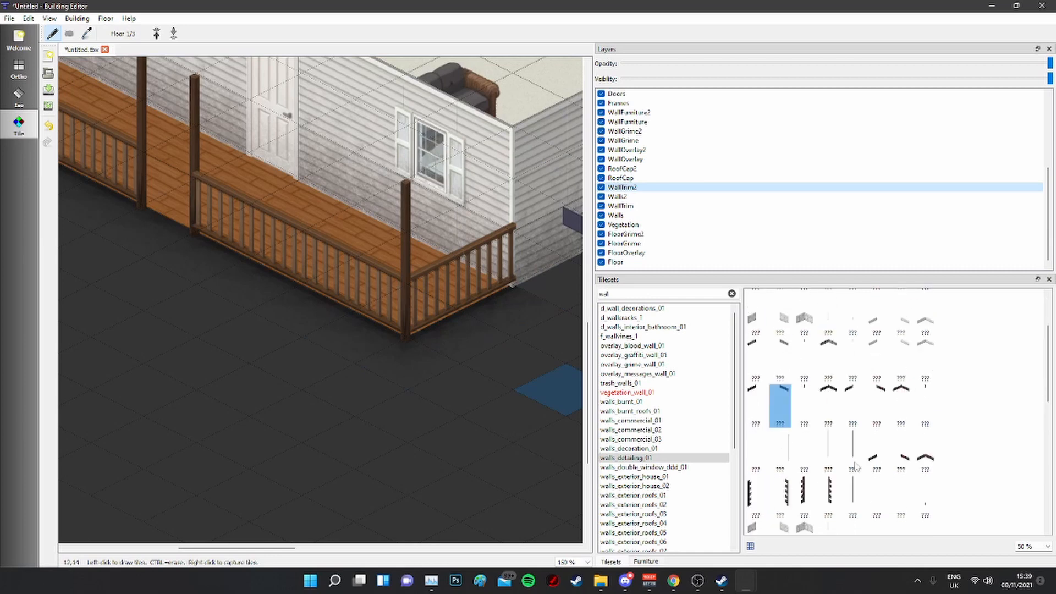
click(789, 356)
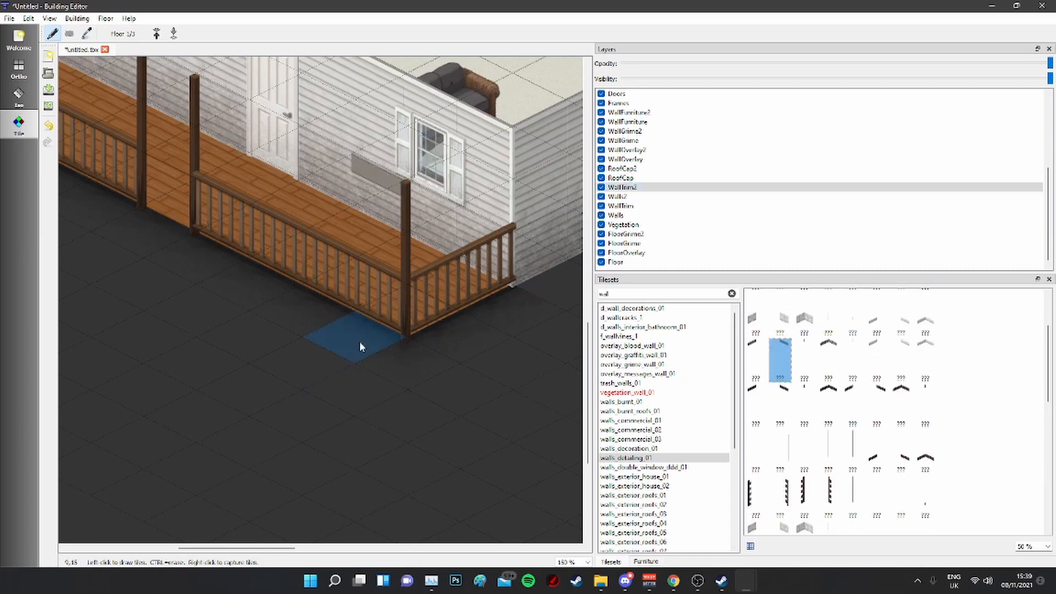
mouse_move(360, 346)
mouse_down()
mouse_move(66, 212)
mouse_move(194, 264)
mouse_move(210, 355)
mouse_move(212, 331)
mouse_move(223, 340)
mouse_up()
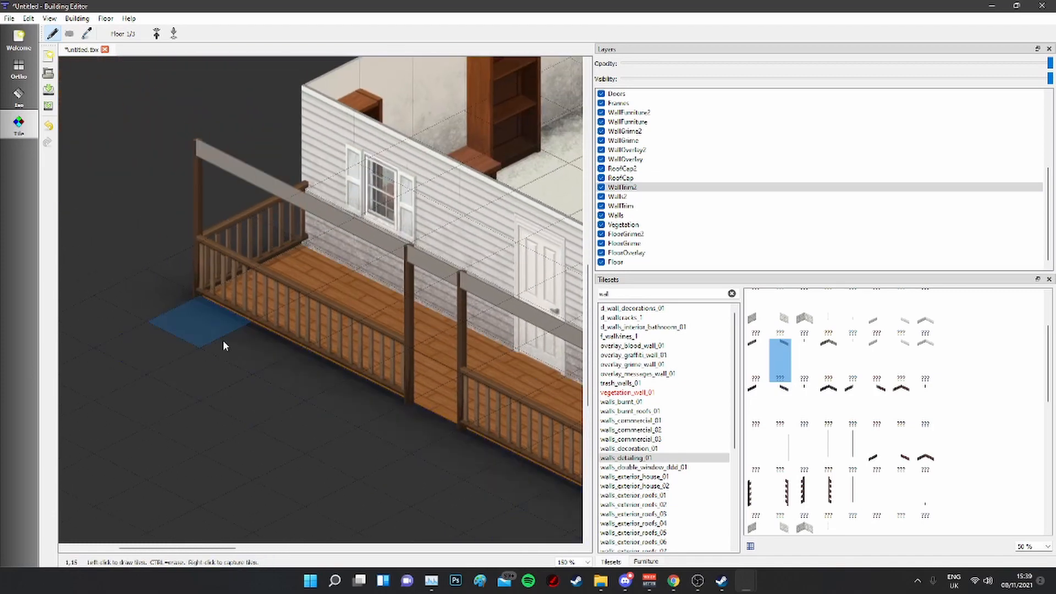
Step: Try to add the matching light west-edge trim tile along the porch's short side above the railing
middle_drag(302, 391, 125, 291)
middle_drag(398, 441, 245, 367)
click(762, 352)
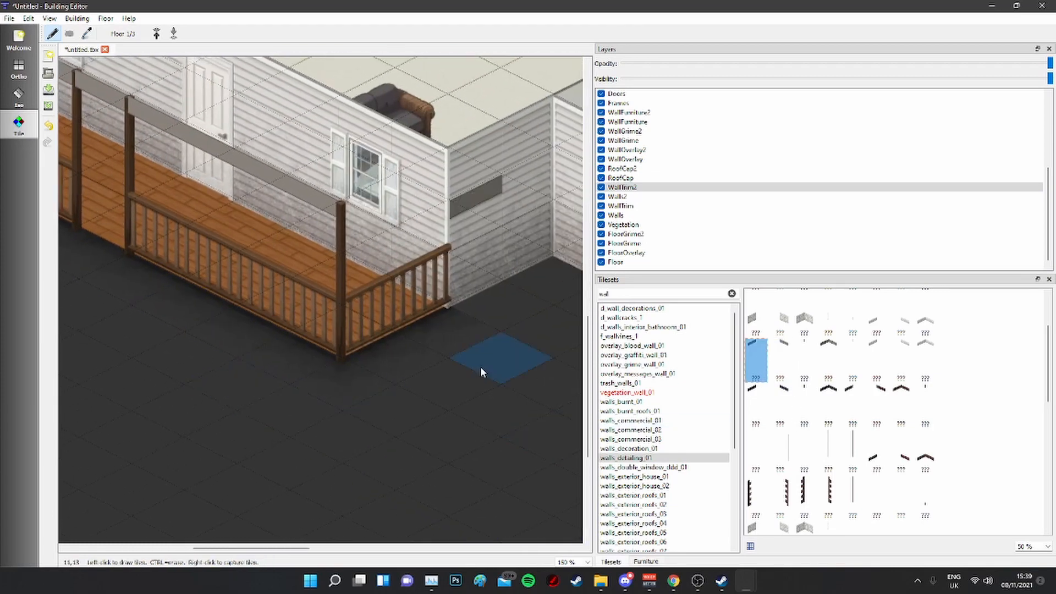
drag(401, 350, 427, 335)
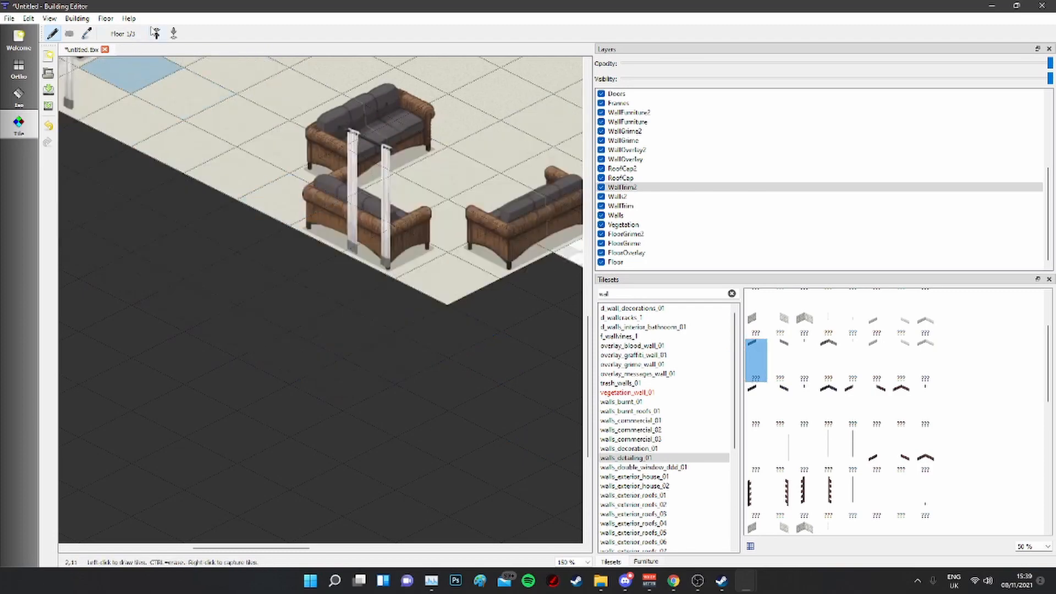
Step: Return to floor 2 and undo the grey trim placed along the porch's front and side
click(155, 33)
scroll(342, 394, down, 1)
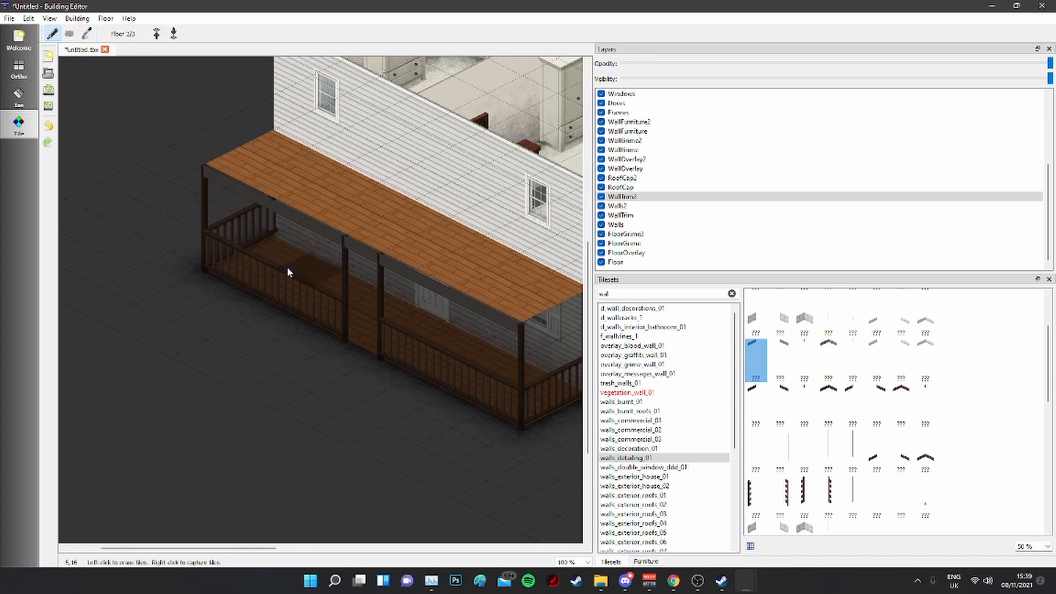
key(ctrl+z)
middle_drag(368, 433, 290, 381)
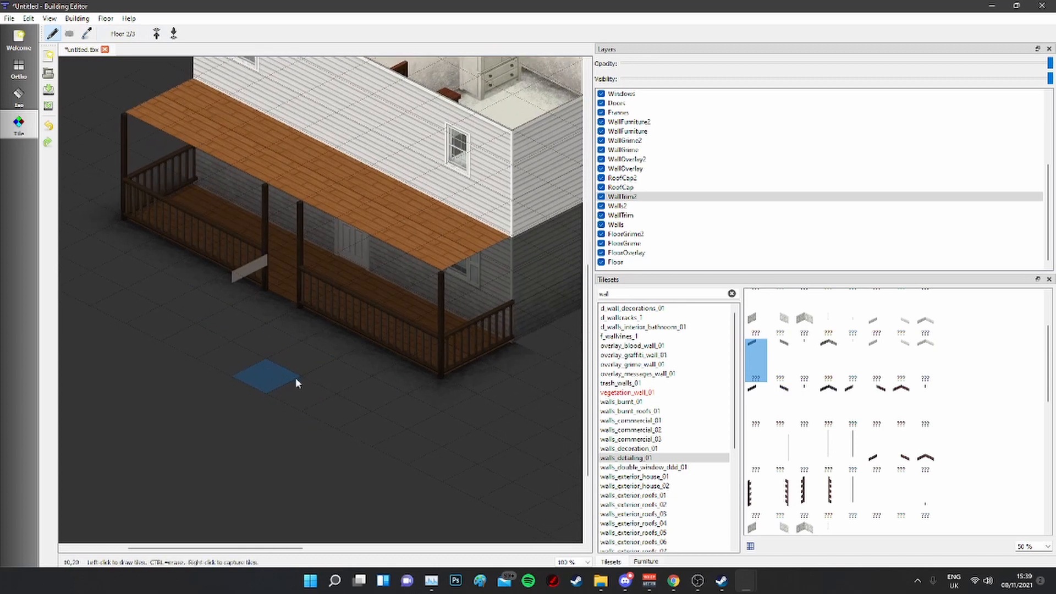
scroll(352, 399, down, 2)
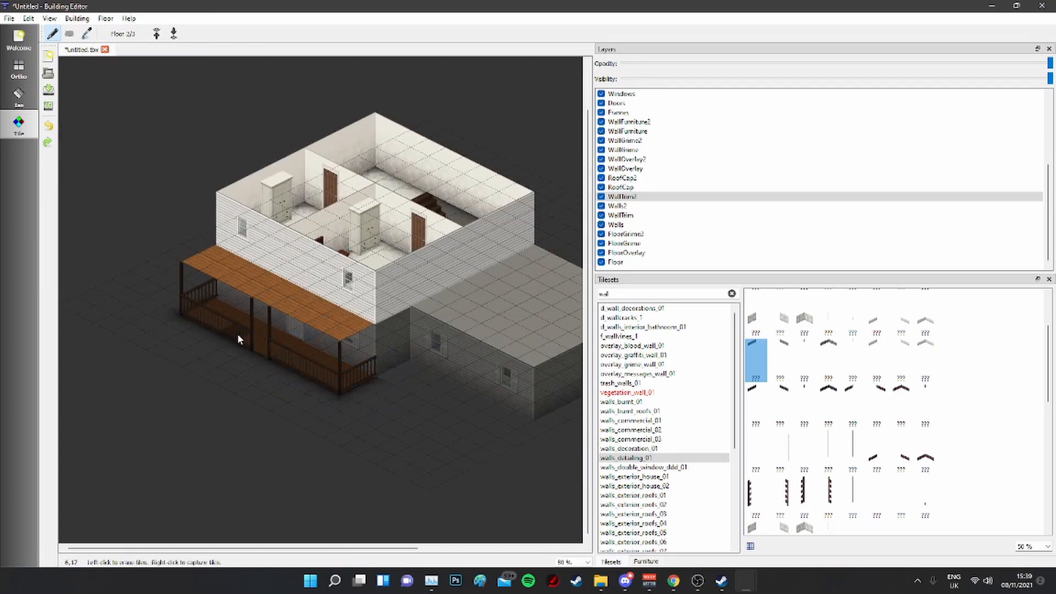
scroll(236, 333, up, 1)
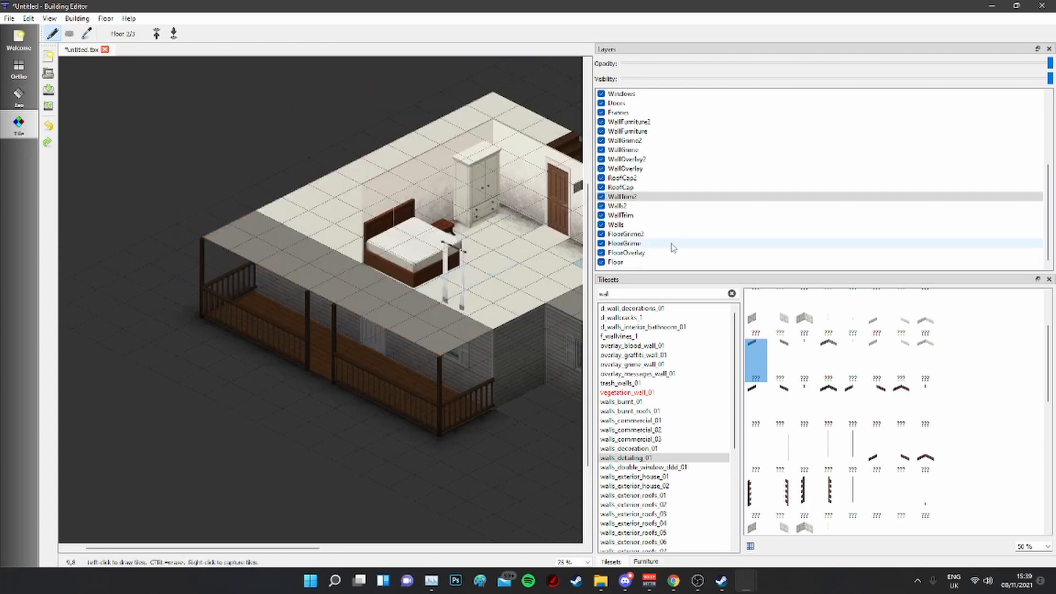
Step: Erase the orange-brown wood planks from the whole porch roof on floor 2's Floor layer
click(665, 262)
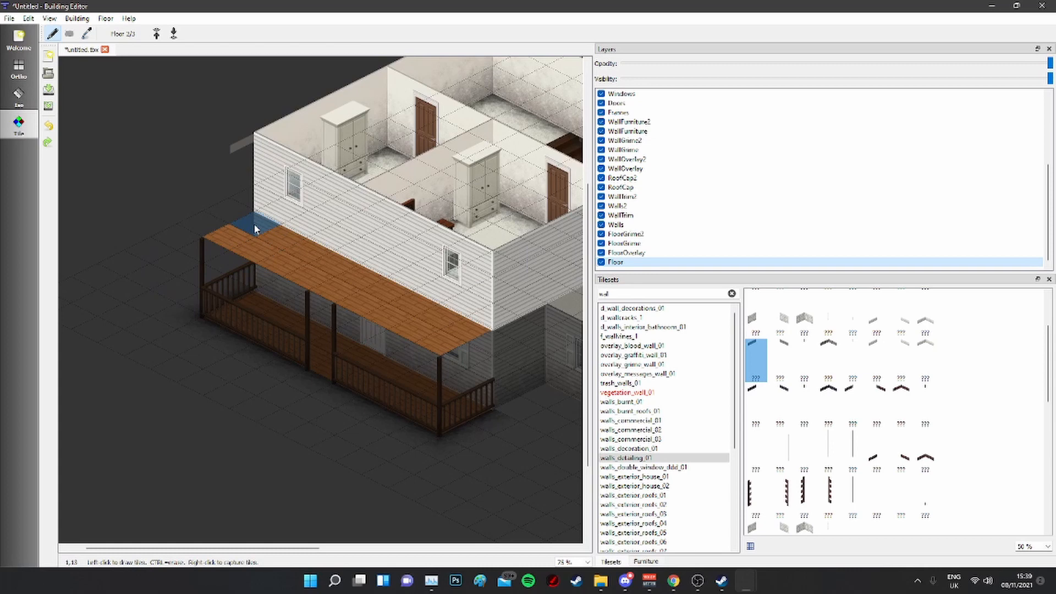
key(ctrl)
mouse_move(254, 228)
ctrl+mouse_down()
mouse_move(401, 344)
mouse_move(450, 361)
mouse_move(443, 350)
ctrl+mouse_up()
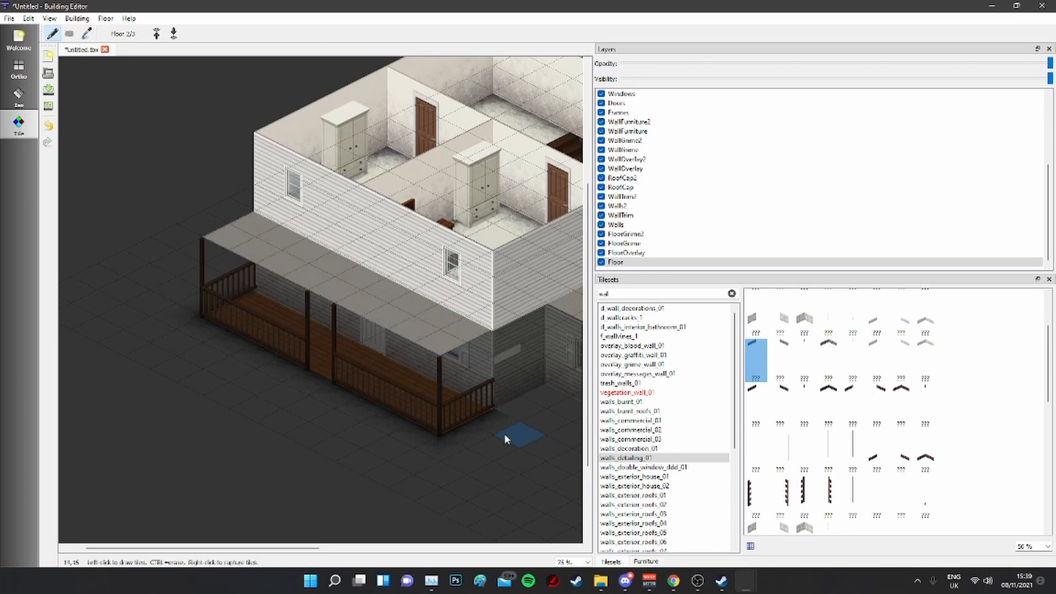
scroll(489, 407, down, 1)
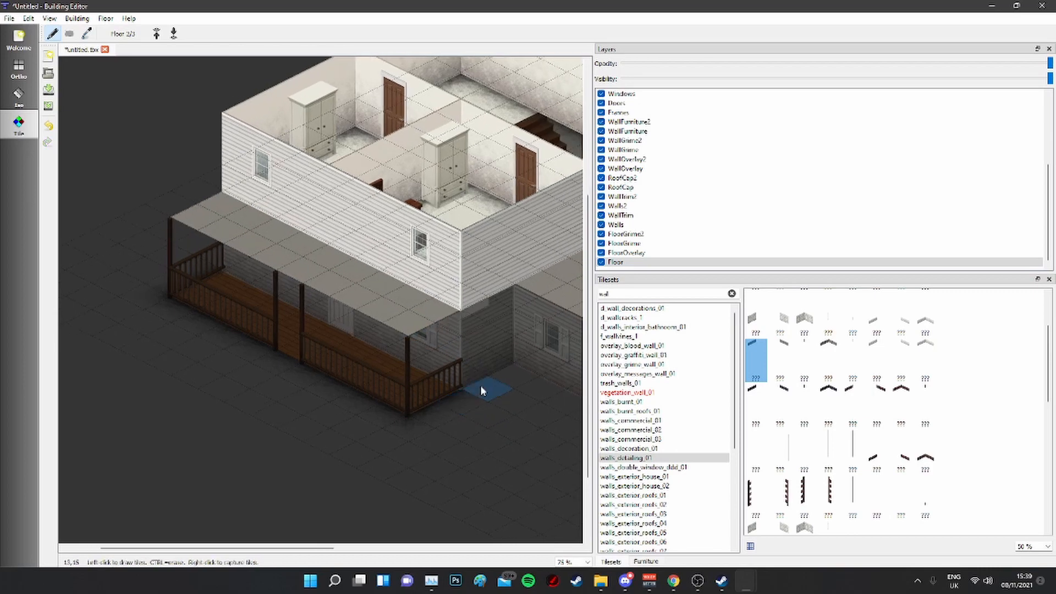
Step: Try to erase the wooden floor planks of the porch on the ground floor's Floor layer
click(173, 33)
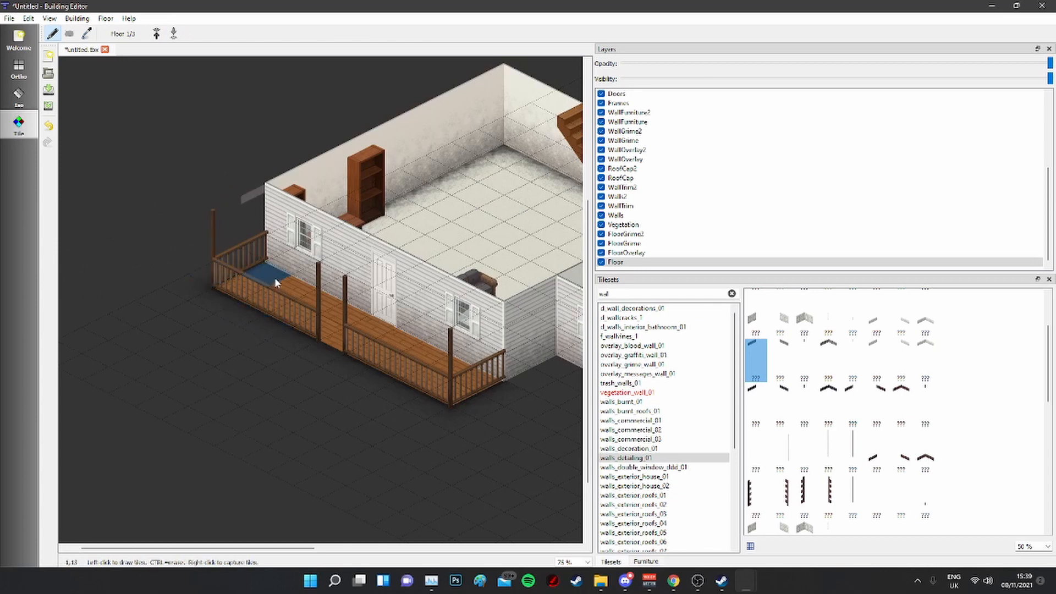
scroll(767, 314, up, 2)
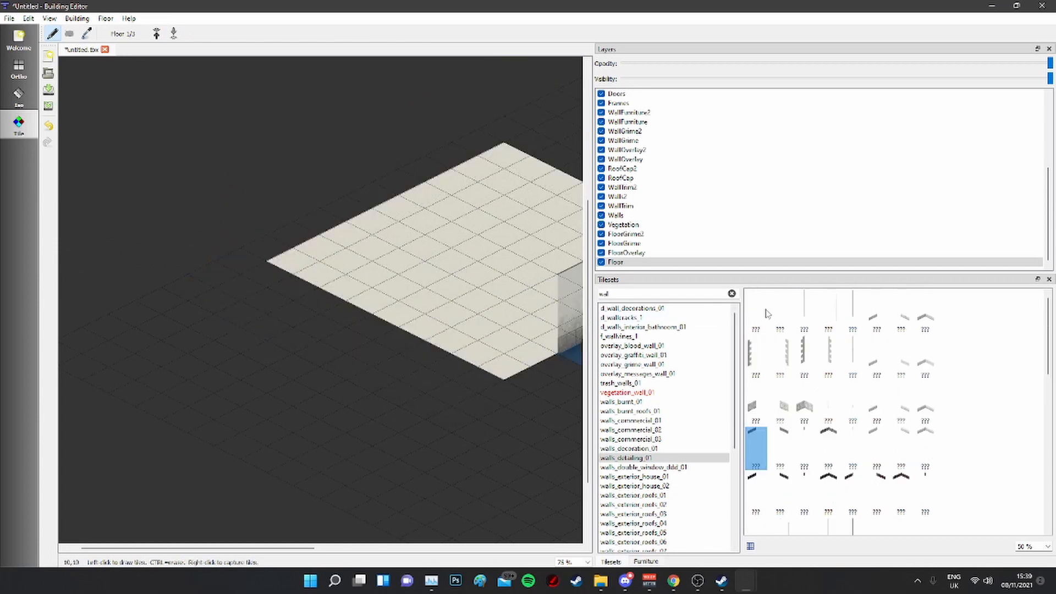
click(763, 312)
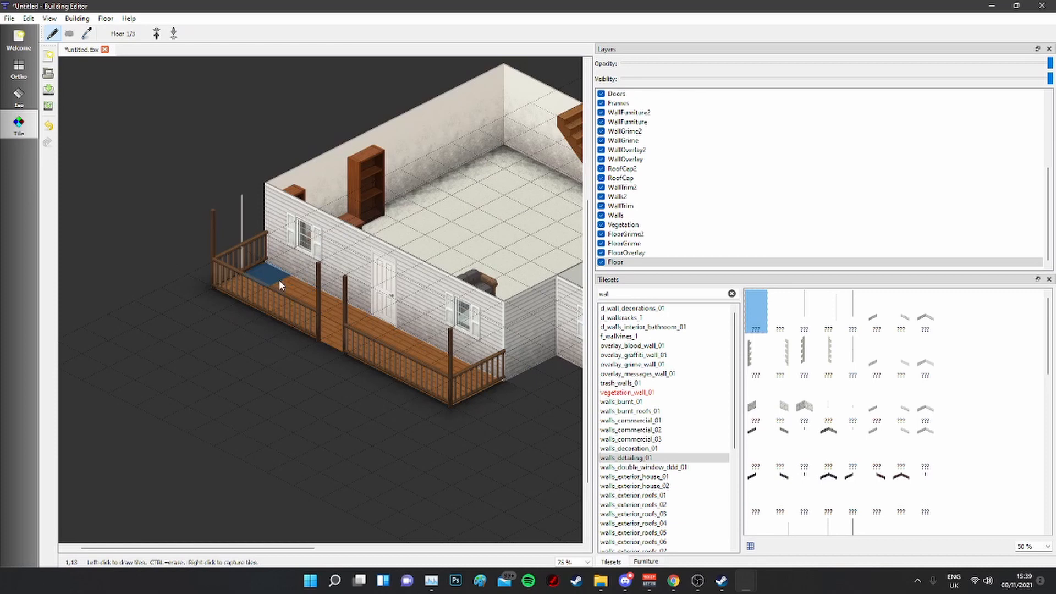
key(ctrl)
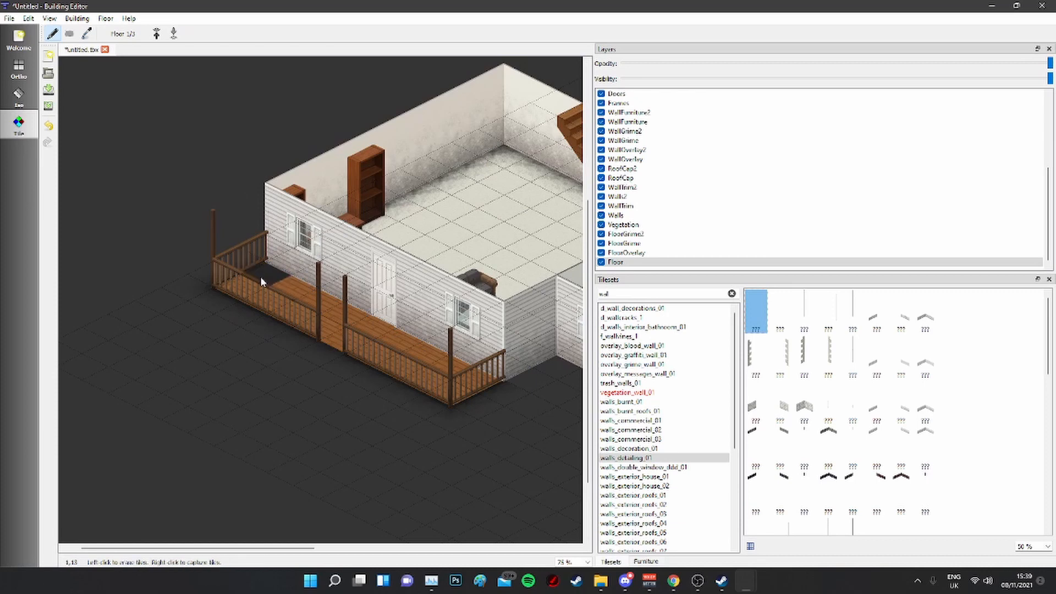
mouse_move(266, 280)
mouse_down()
mouse_move(445, 385)
mouse_move(492, 432)
mouse_up()
right_click(493, 432)
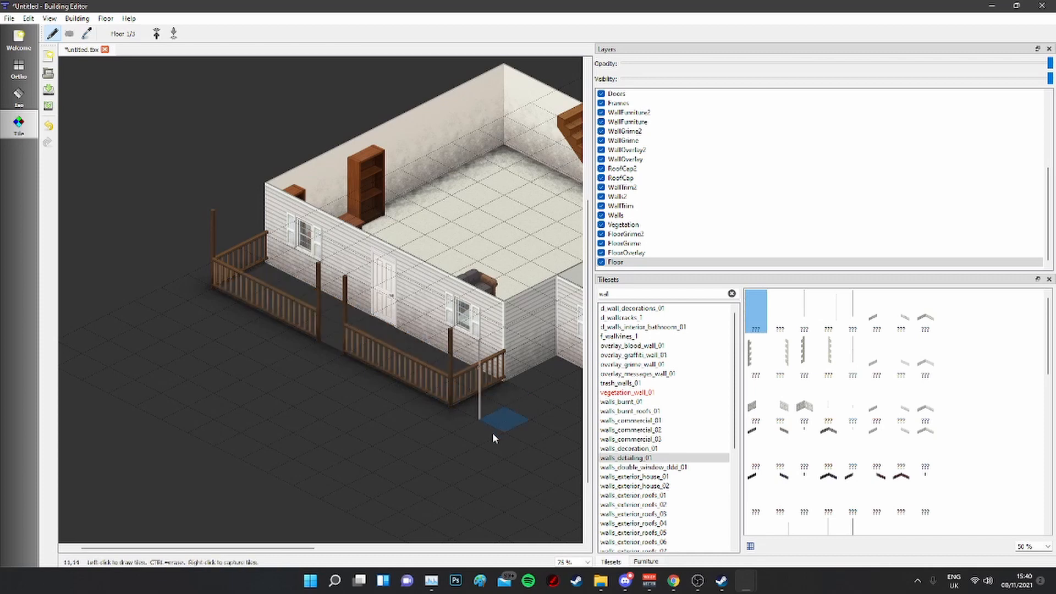
key(ctrl+z)
middle_drag(496, 438, 506, 420)
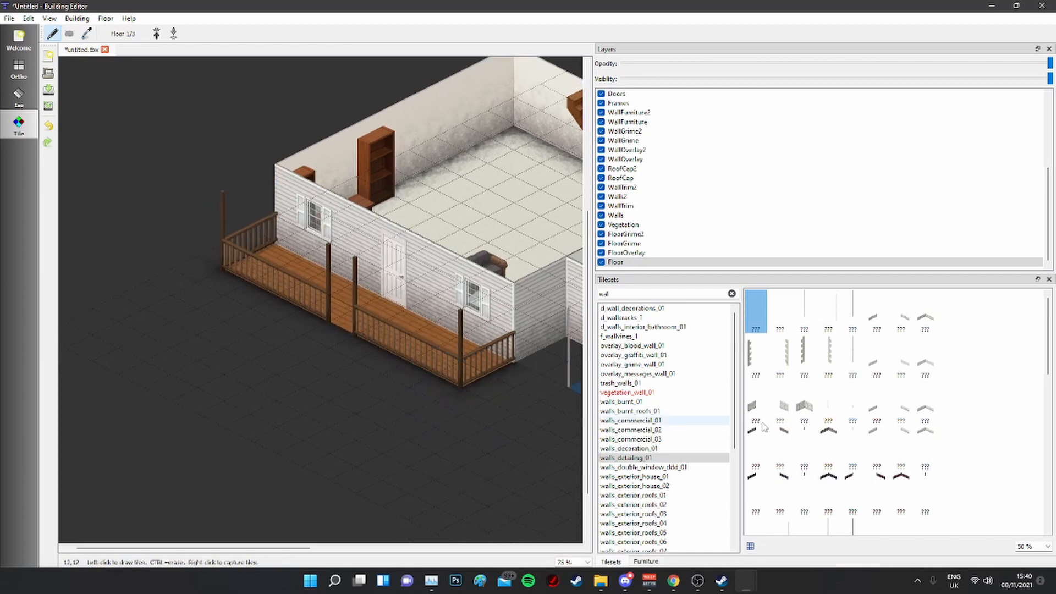
Step: Filter the tilesets by "railings" and replace the tall porch posts with short fixtures_railings_01 posts on the ground floor's Walls layer
scroll(837, 407, down, 3)
scroll(837, 407, up, 2)
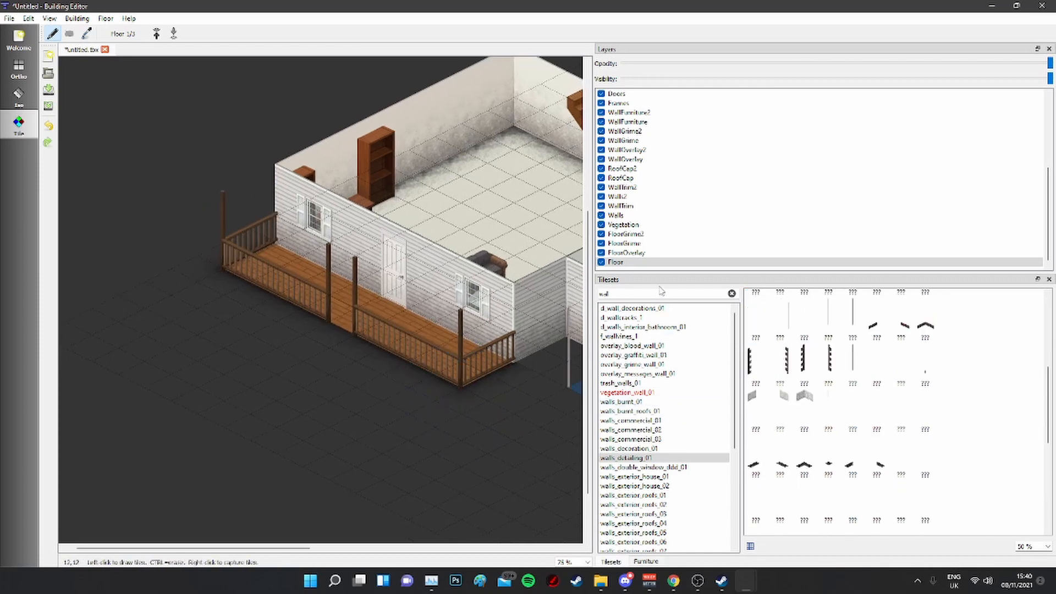
click(731, 293)
text(railings)
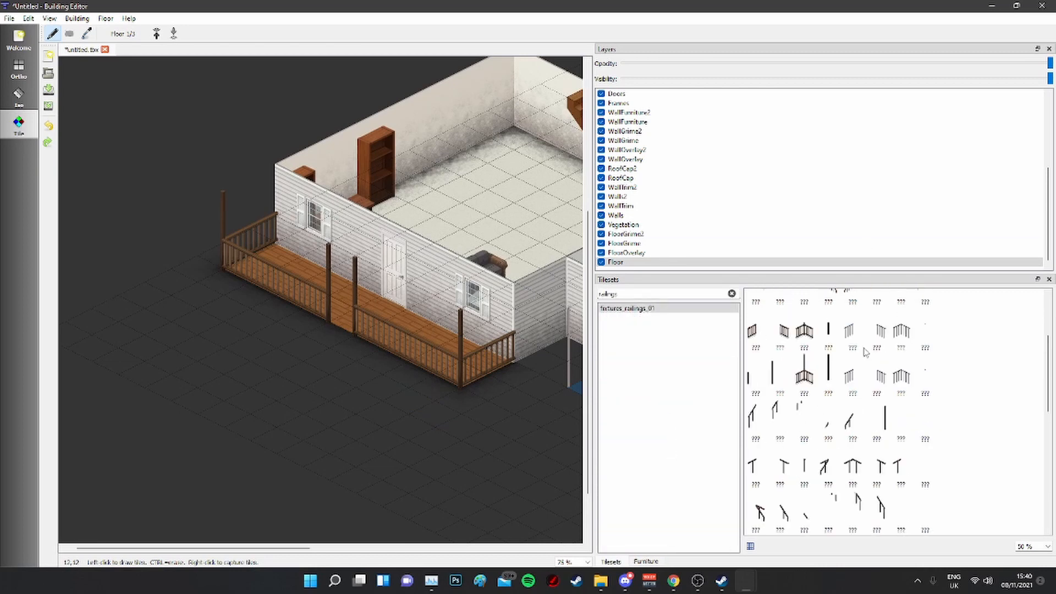
click(827, 331)
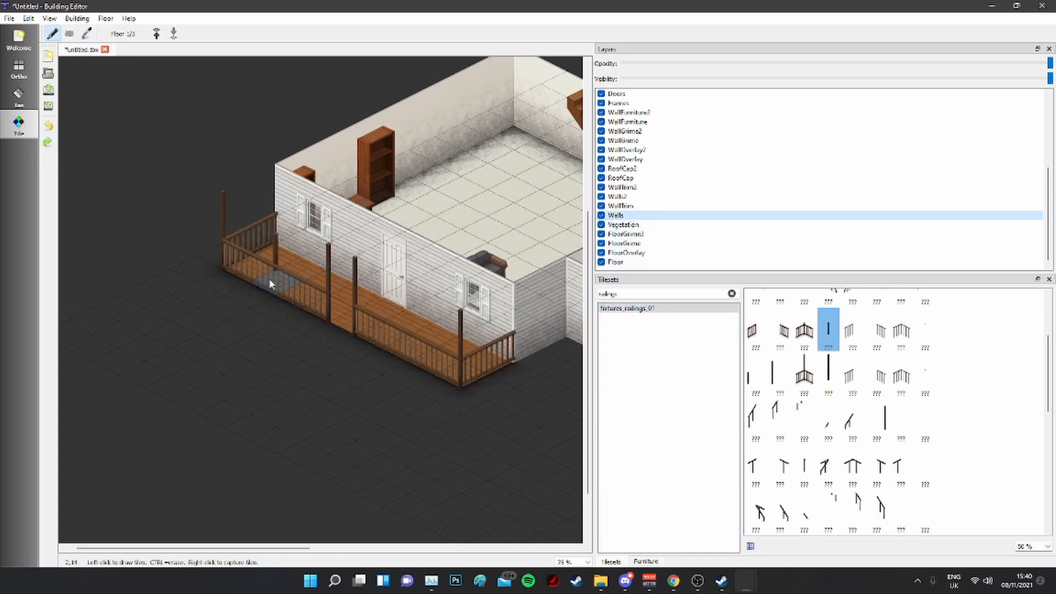
ctrl+drag(229, 276, 491, 432)
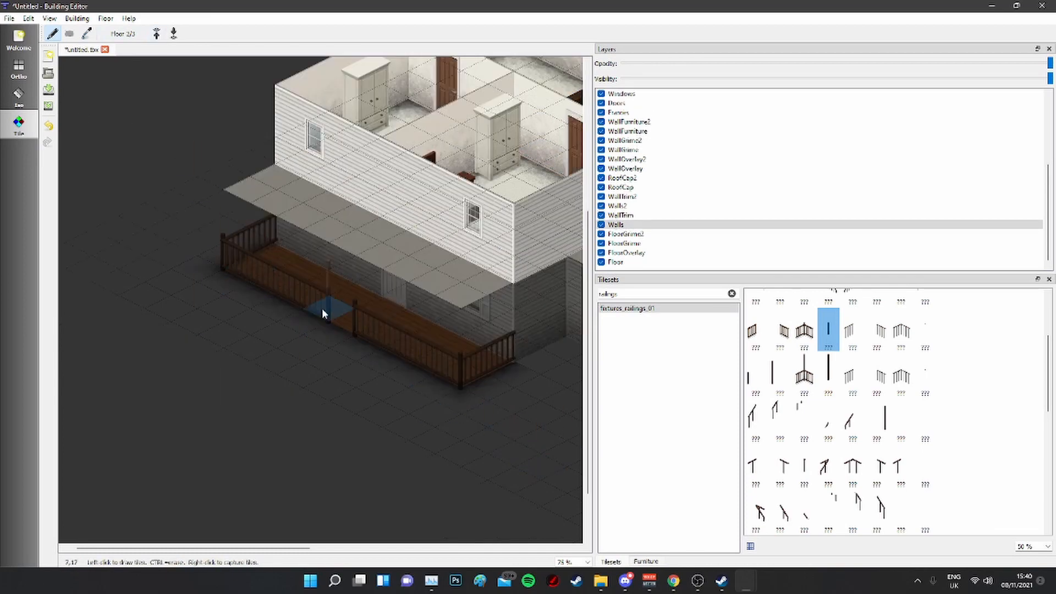
Step: Switch to Iso mode and remove the flat roof over the porch on floor 2
click(18, 95)
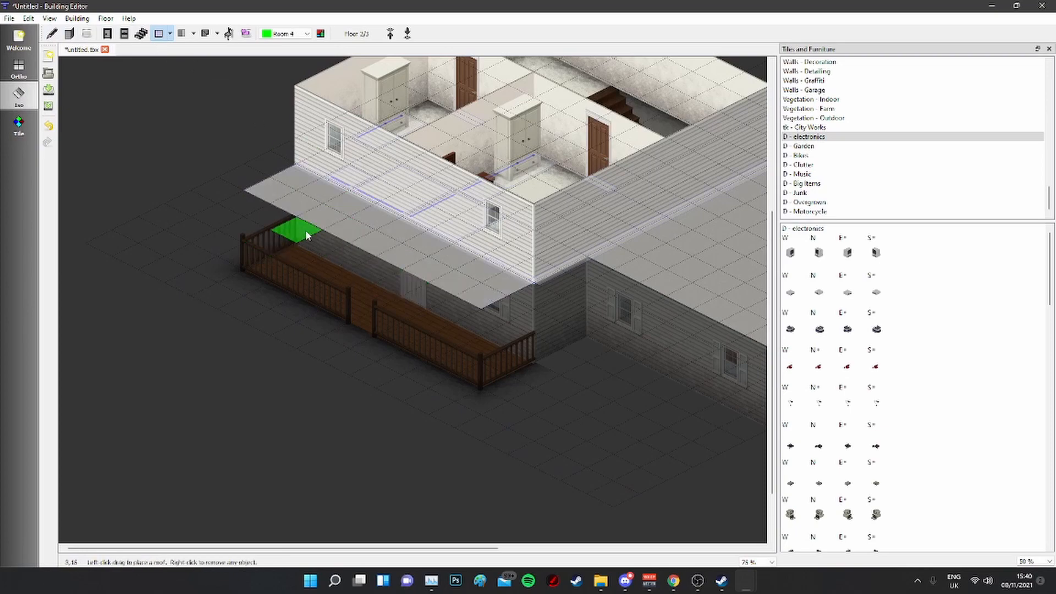
right_click(332, 222)
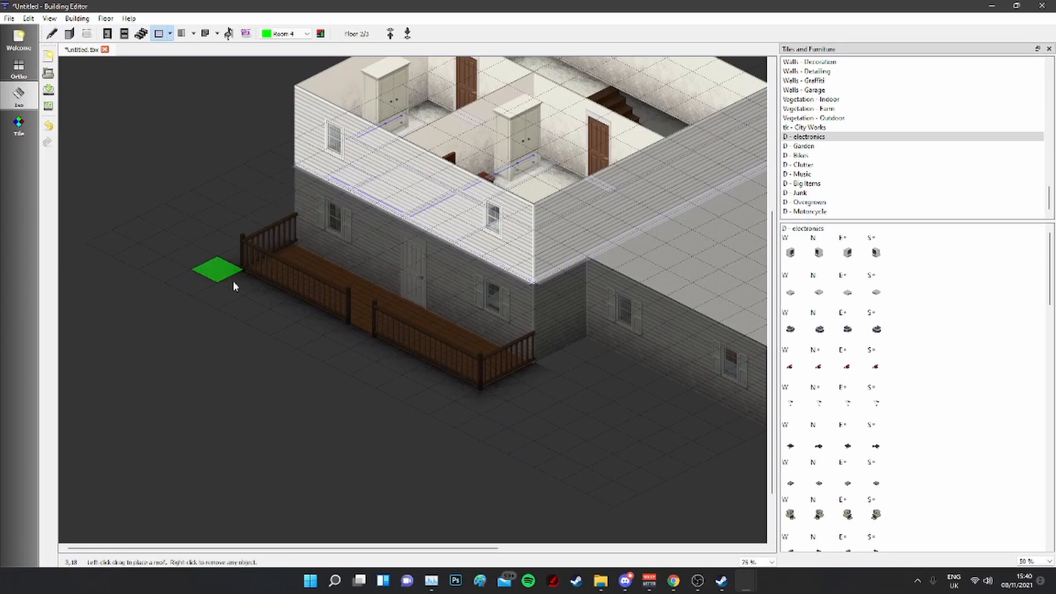
middle_drag(545, 461, 451, 416)
middle_drag(553, 427, 474, 426)
middle_drag(432, 291, 493, 391)
Step: Examine the whole house from floors 3 and 2 in Tile mode, check the Roof layer and railing tiles, and return to Iso mode
click(20, 125)
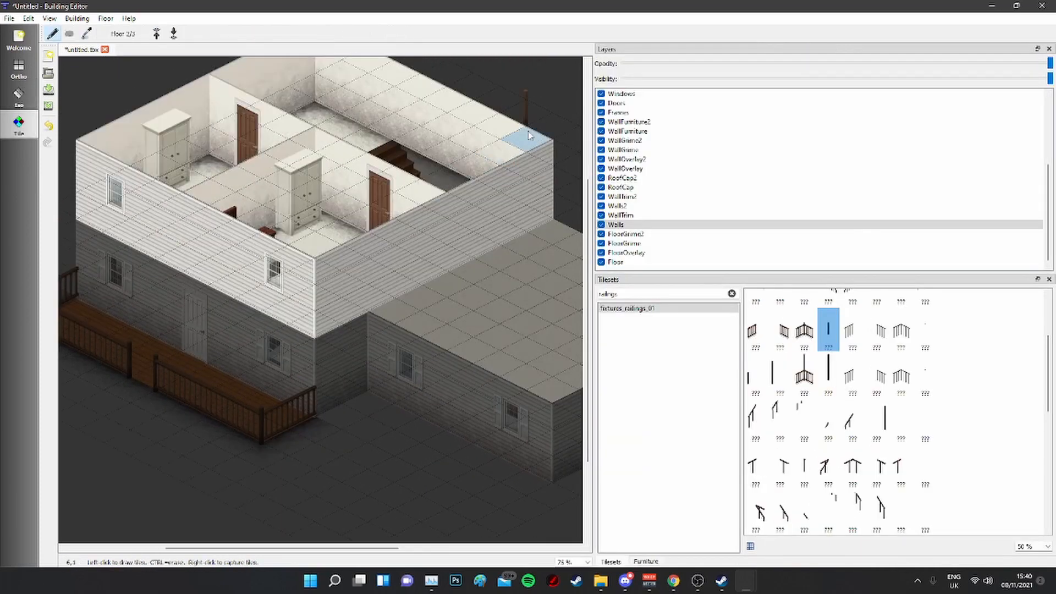
click(156, 34)
middle_drag(421, 233, 360, 264)
ctrl+scroll(434, 291, down, 2)
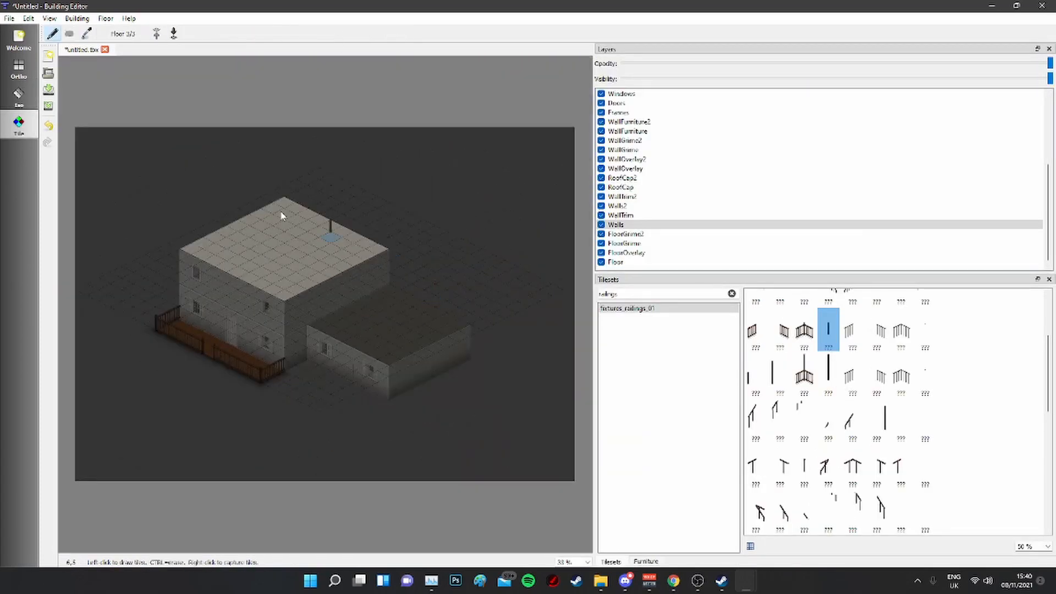
click(173, 35)
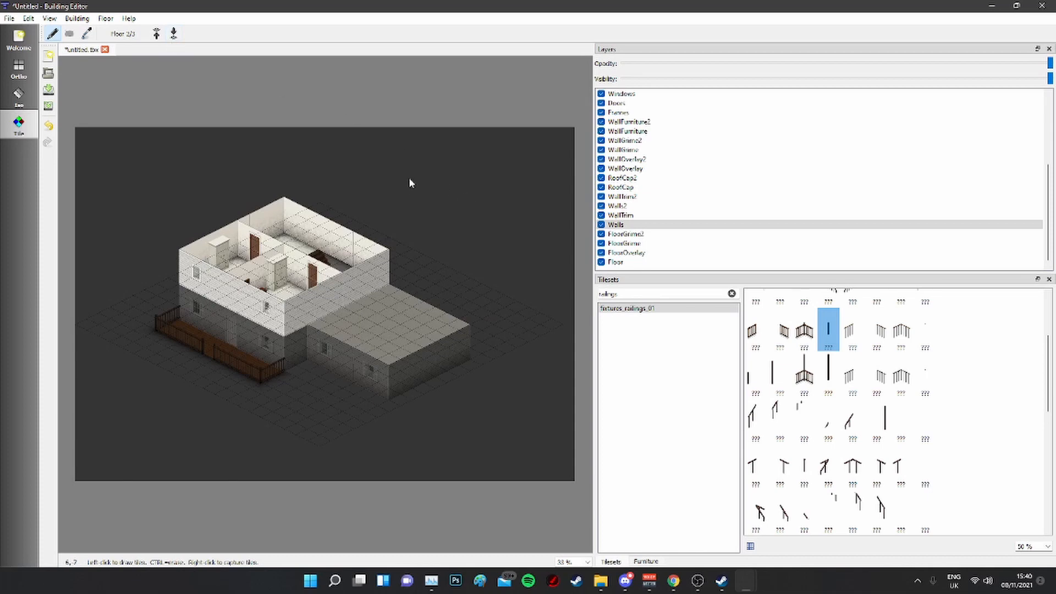
scroll(684, 191, up, 5)
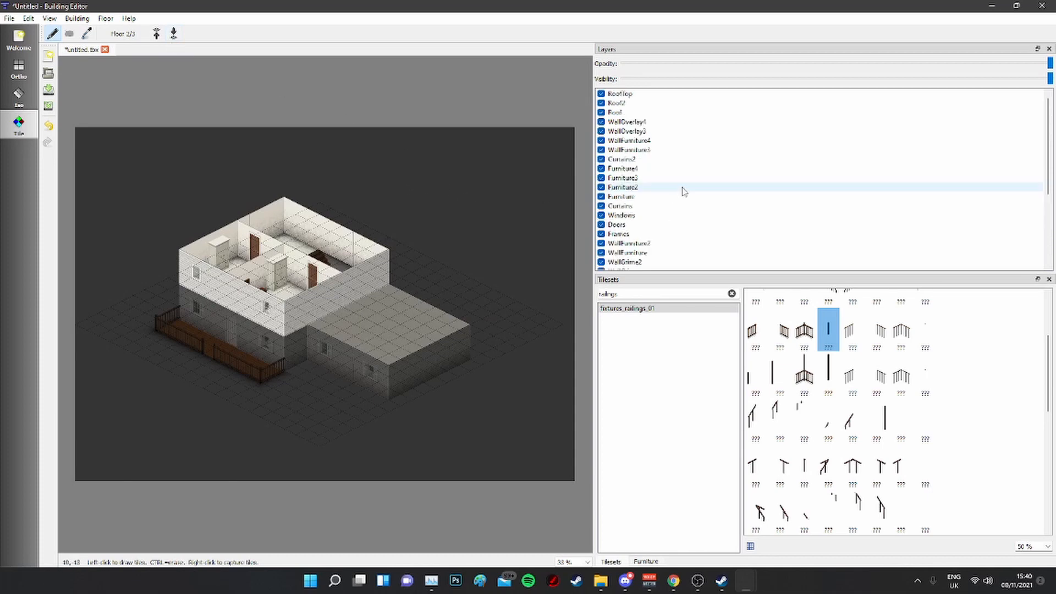
click(627, 114)
scroll(853, 422, up, 3)
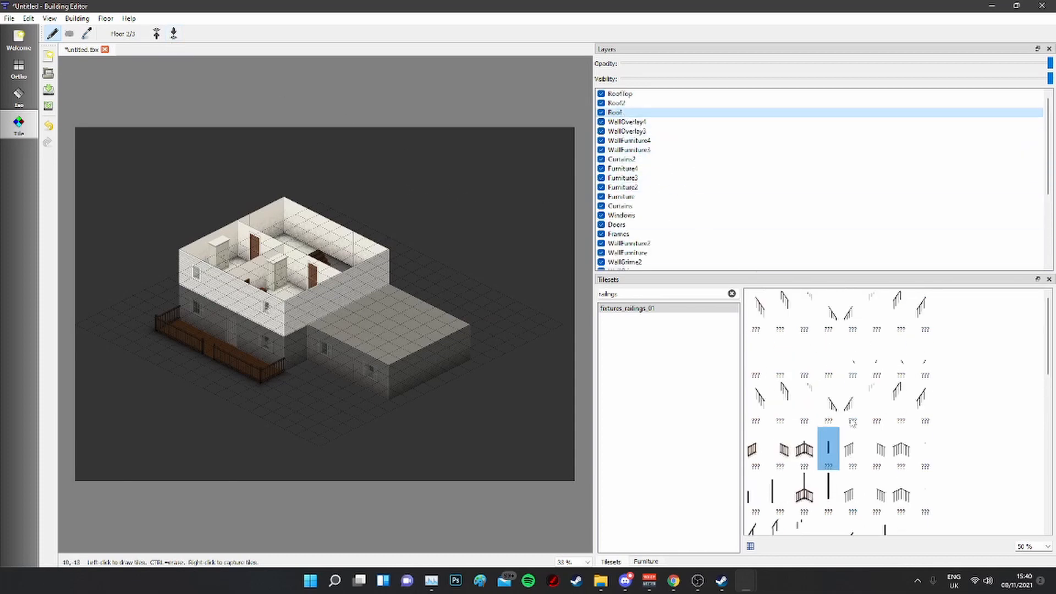
click(7, 92)
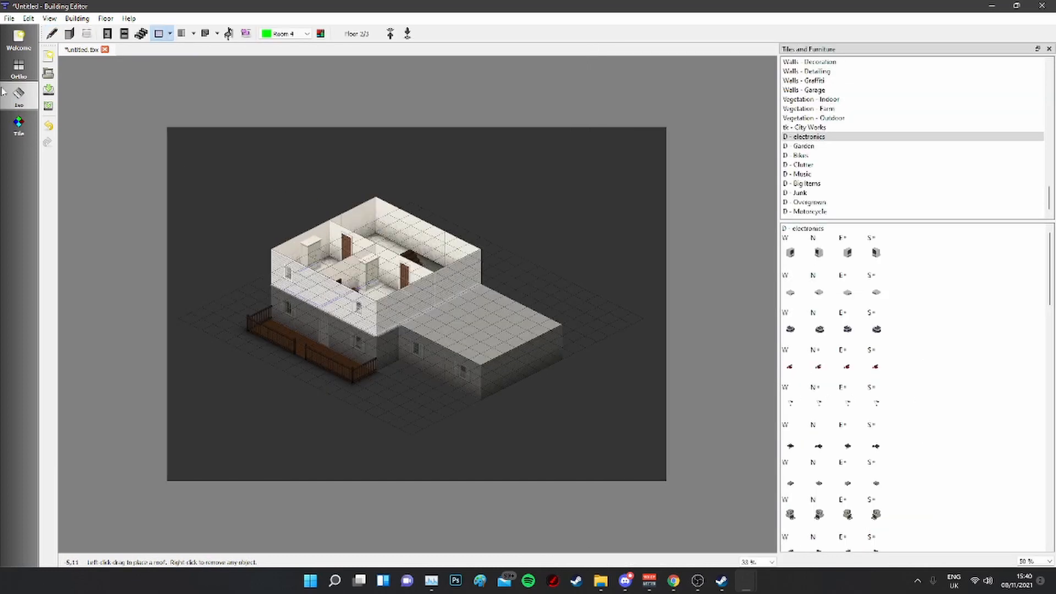
Step: Try a Slope (W) roof over the single-storey extension on floor 2, and undo it
click(171, 34)
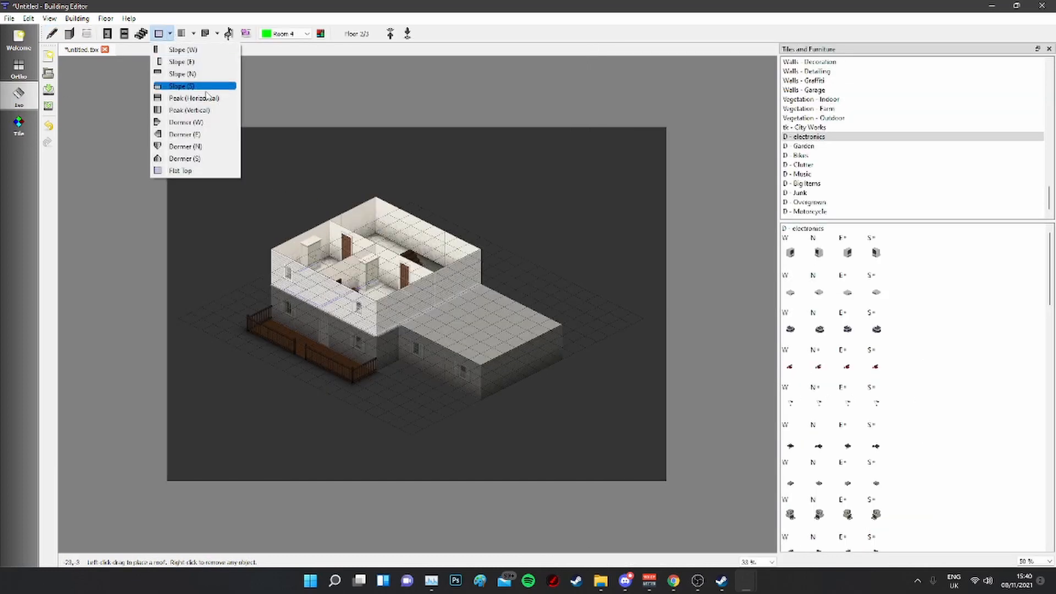
click(182, 51)
scroll(550, 313, up, 3)
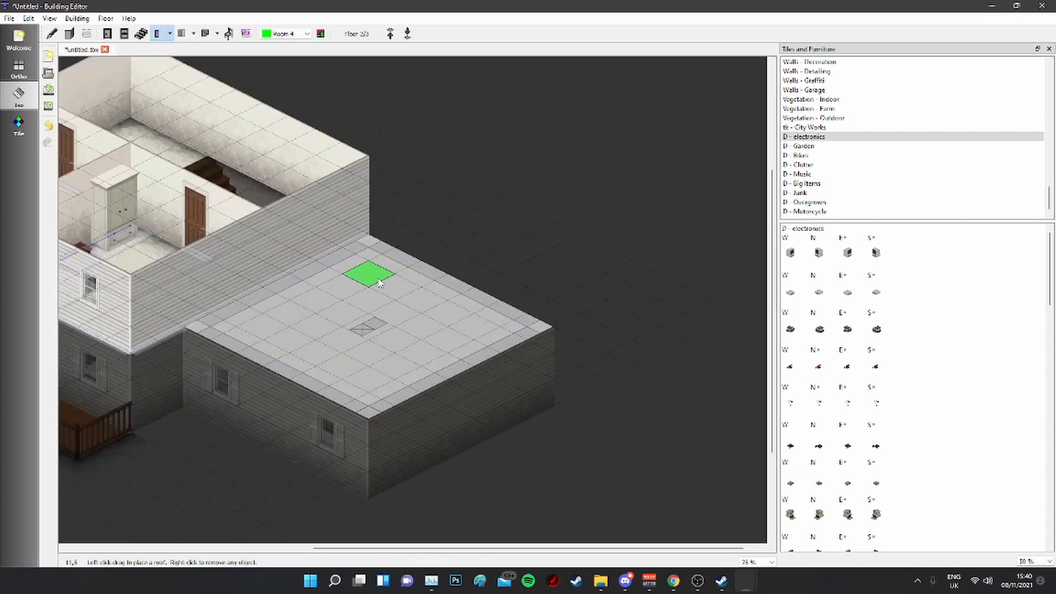
drag(369, 248, 406, 422)
key(ctrl+z)
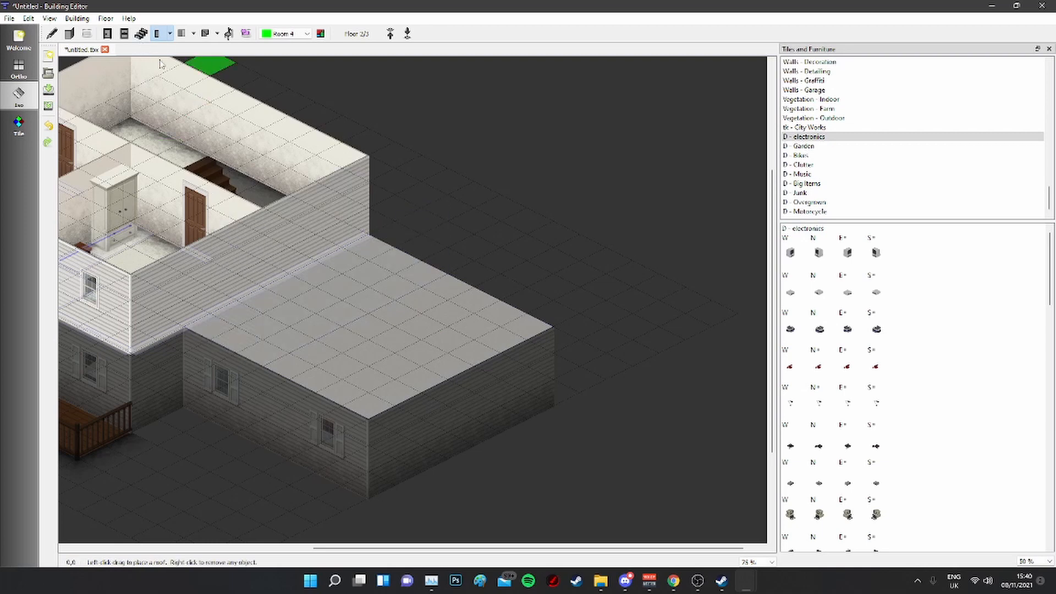
Step: Try Peak (Vertical) roofs over the single-storey extension on floor 2, and undo both attempts
click(171, 34)
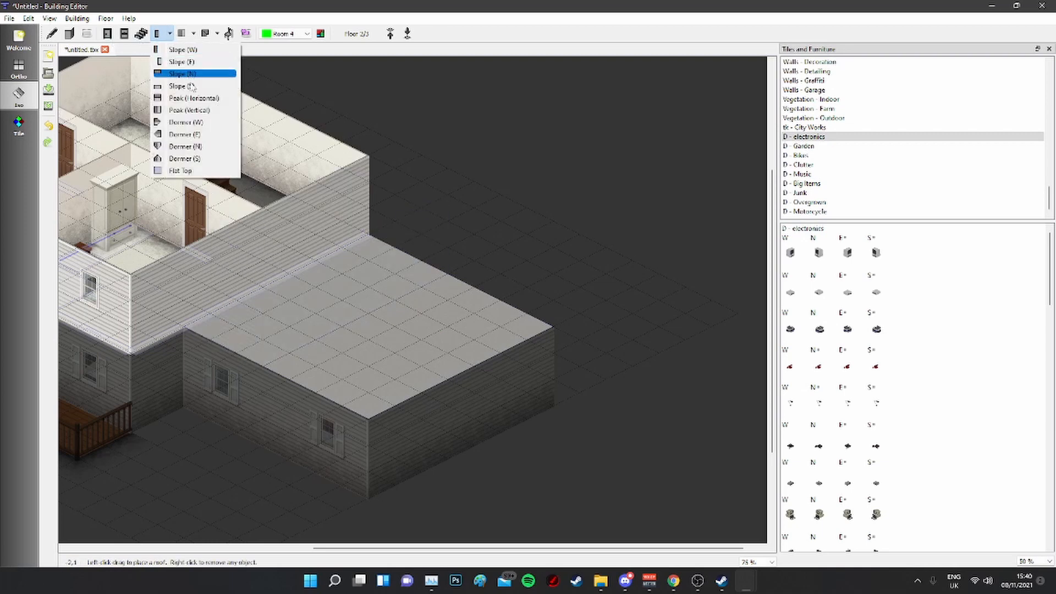
click(182, 108)
drag(370, 259, 389, 389)
drag(449, 211, 292, 301)
middle_drag(506, 342, 555, 336)
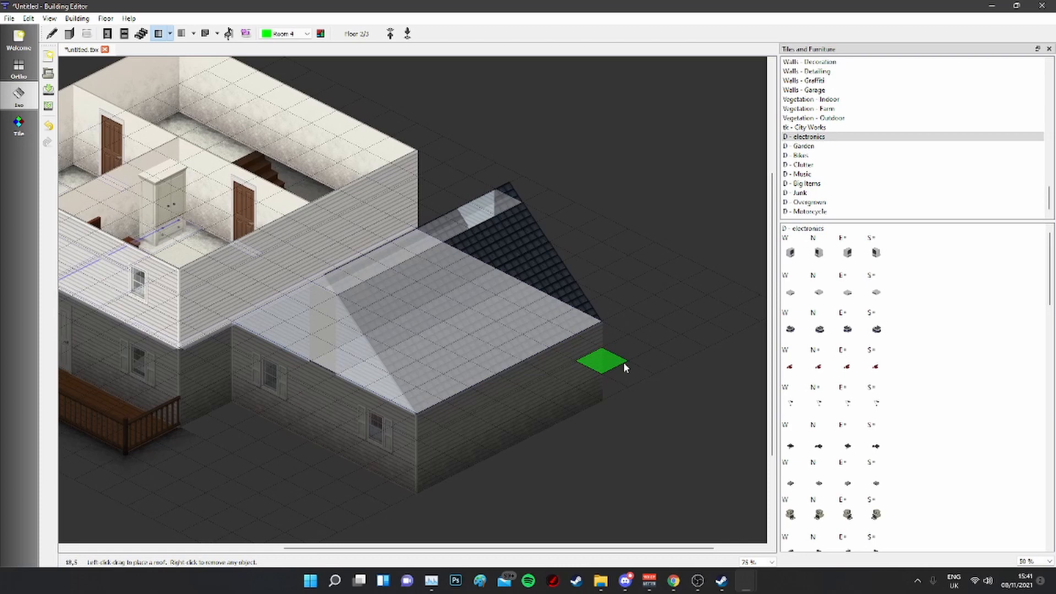
key(ctrl+z)
key(ctrl+z)
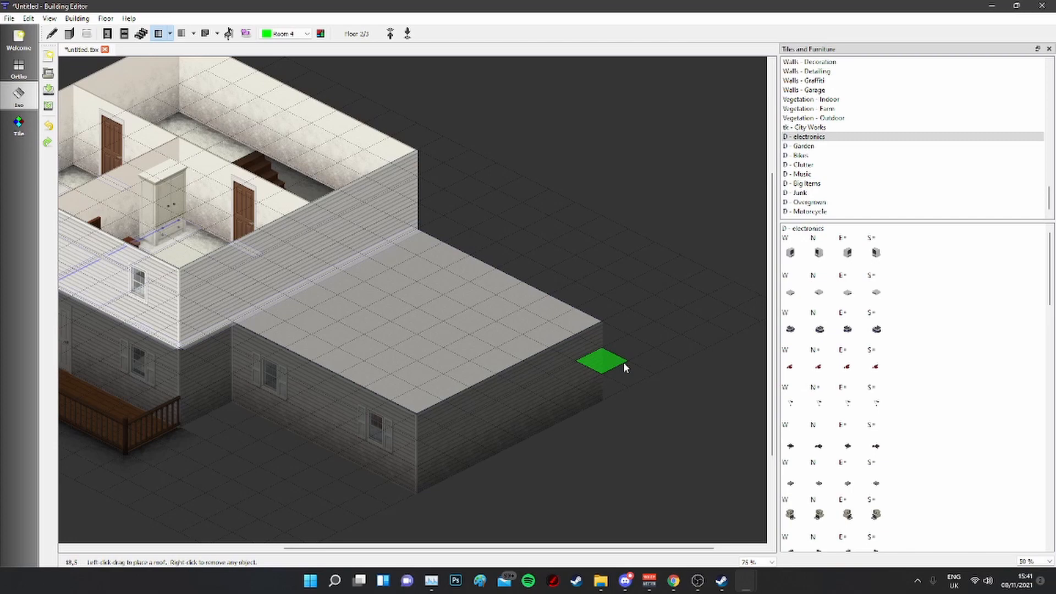
Step: Switch to Tile mode and place fixtures_railings_01 wooden railings around the floor 2 stairwell's two open sides on the Walls2 layer
middle_drag(337, 148, 420, 182)
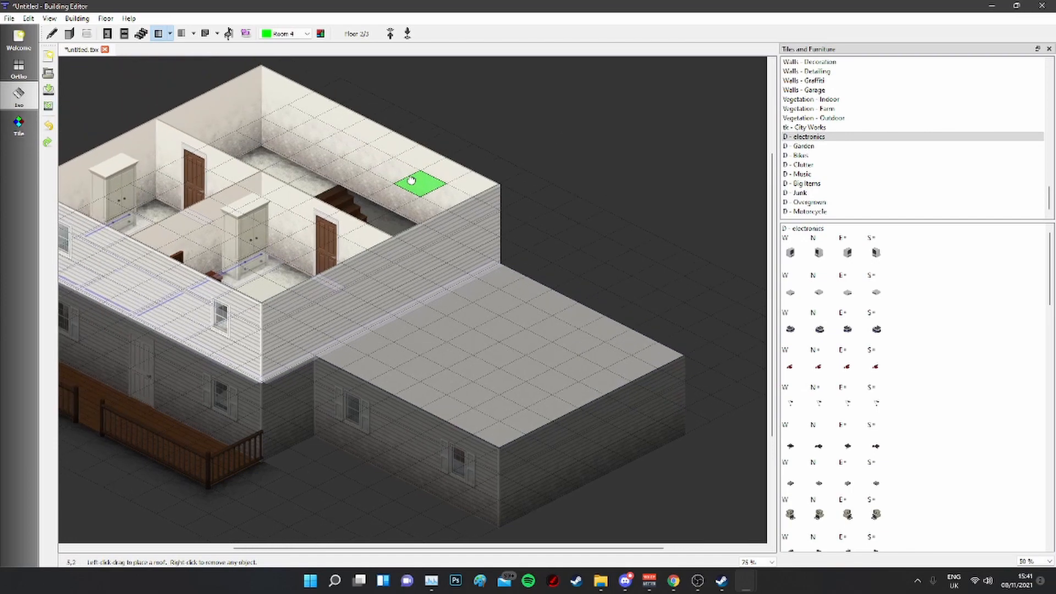
click(20, 124)
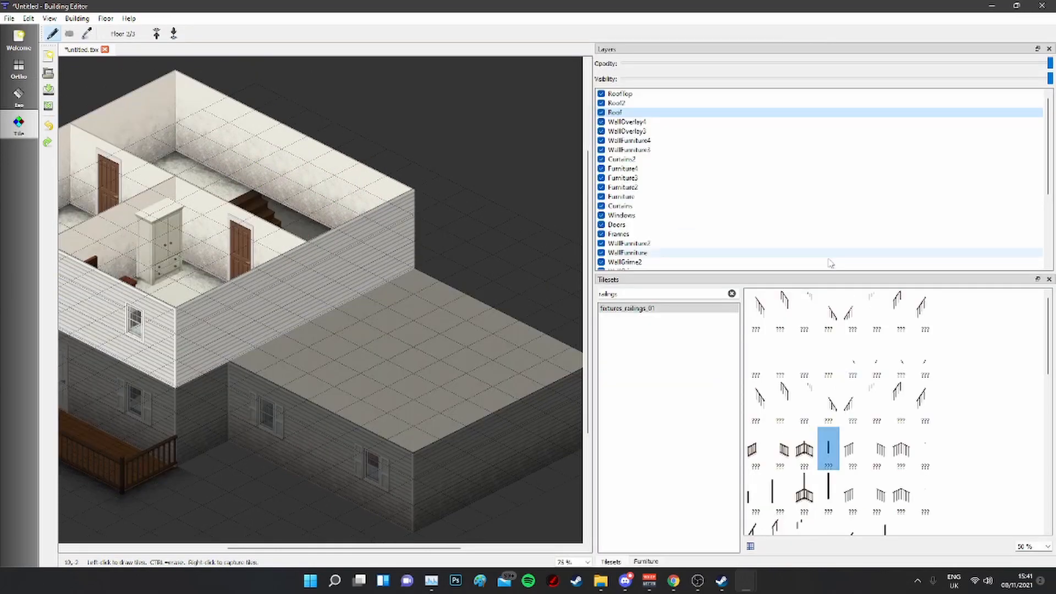
click(781, 450)
scroll(644, 214, down, 5)
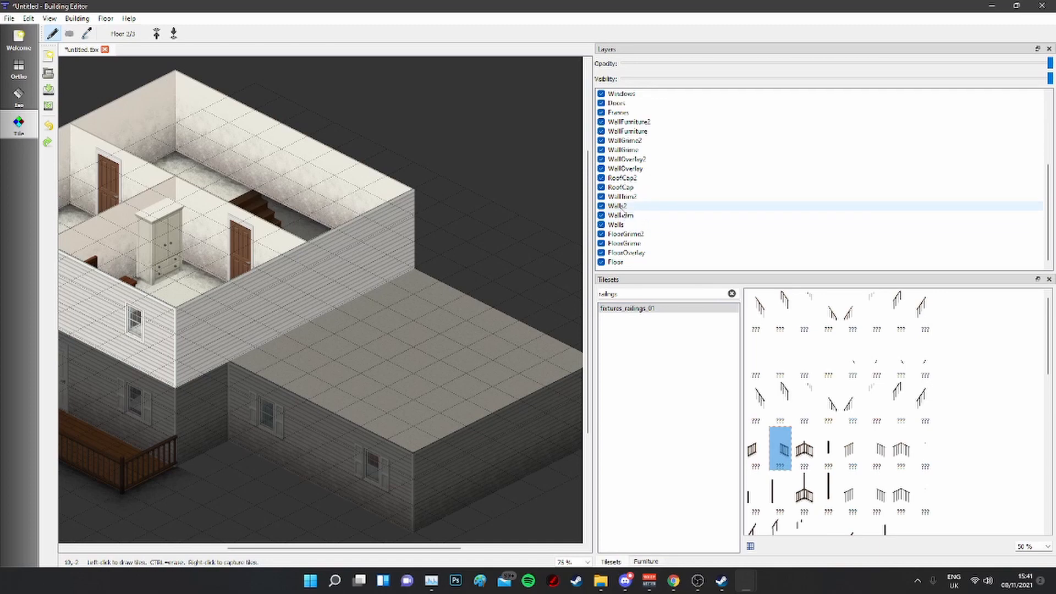
click(628, 207)
middle_drag(263, 208, 317, 236)
drag(293, 256, 344, 279)
click(757, 460)
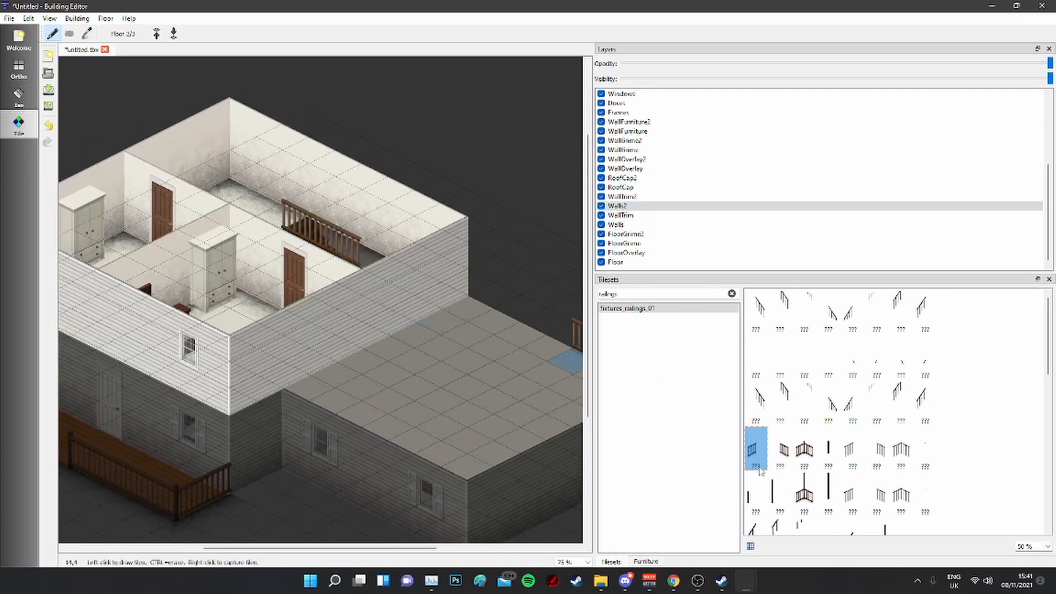
click(378, 282)
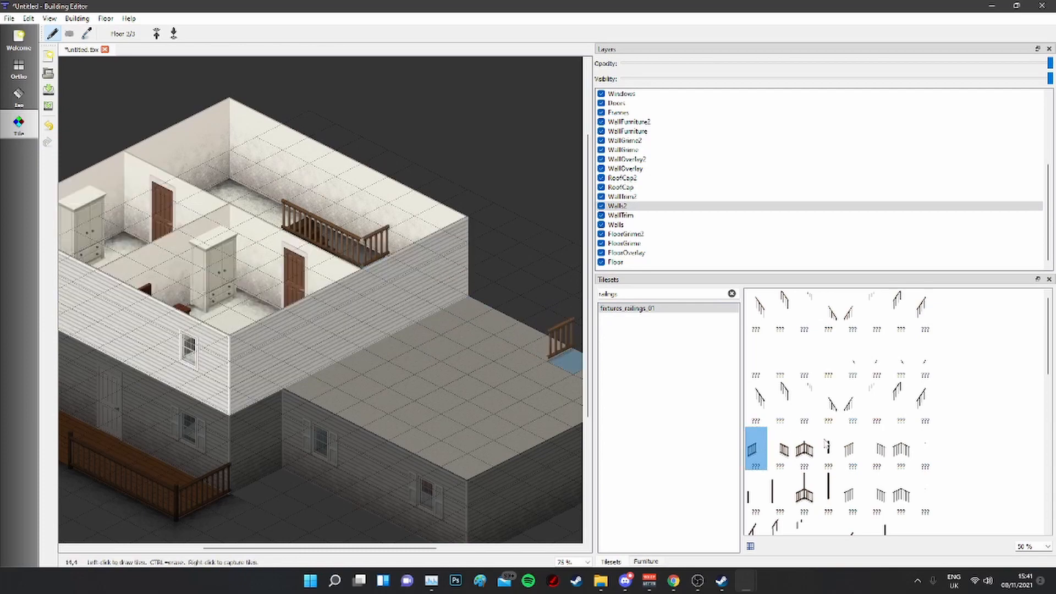
Step: Add short fixtures_railings_01 posts at the corner and far end of the stairwell railing on the Walls layer
click(828, 448)
click(627, 225)
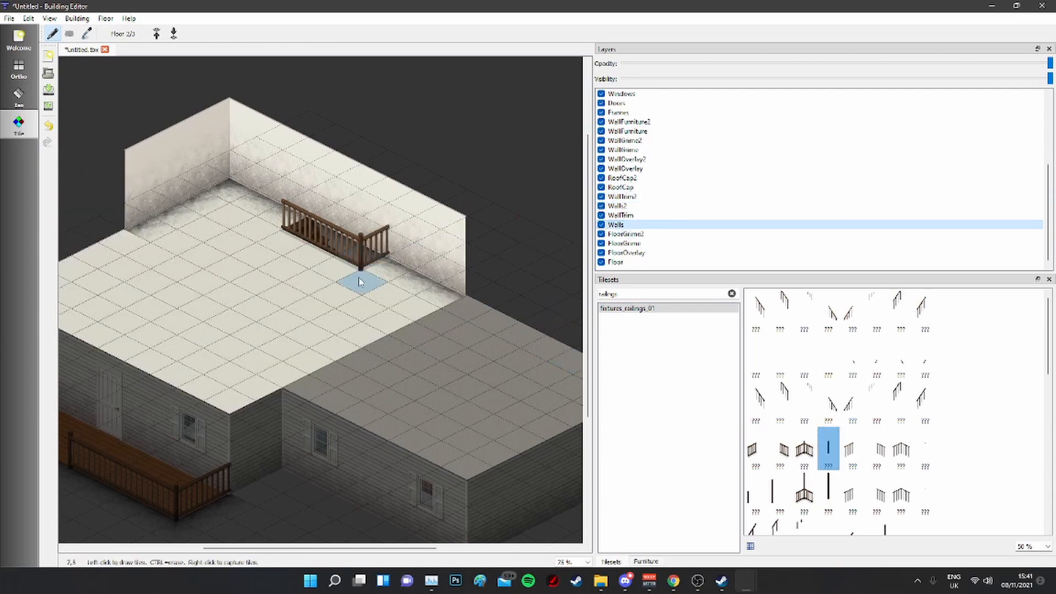
middle_drag(466, 196, 497, 215)
click(310, 263)
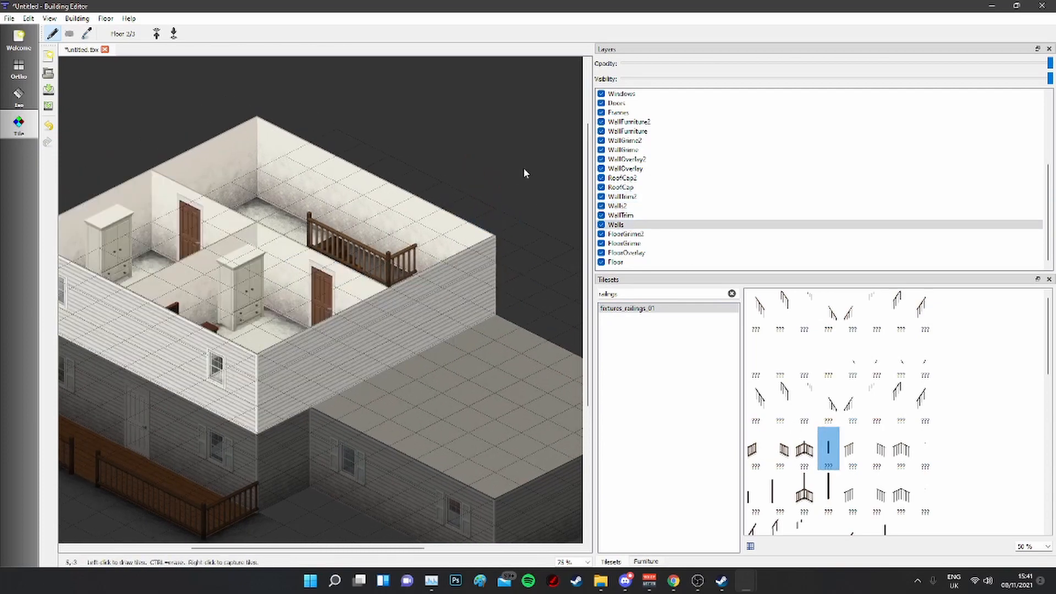
Step: Examine the stairwell railing, front porch and single-storey extension from around the house, staying on floor 2
middle_drag(424, 339, 497, 238)
middle_drag(486, 462, 428, 421)
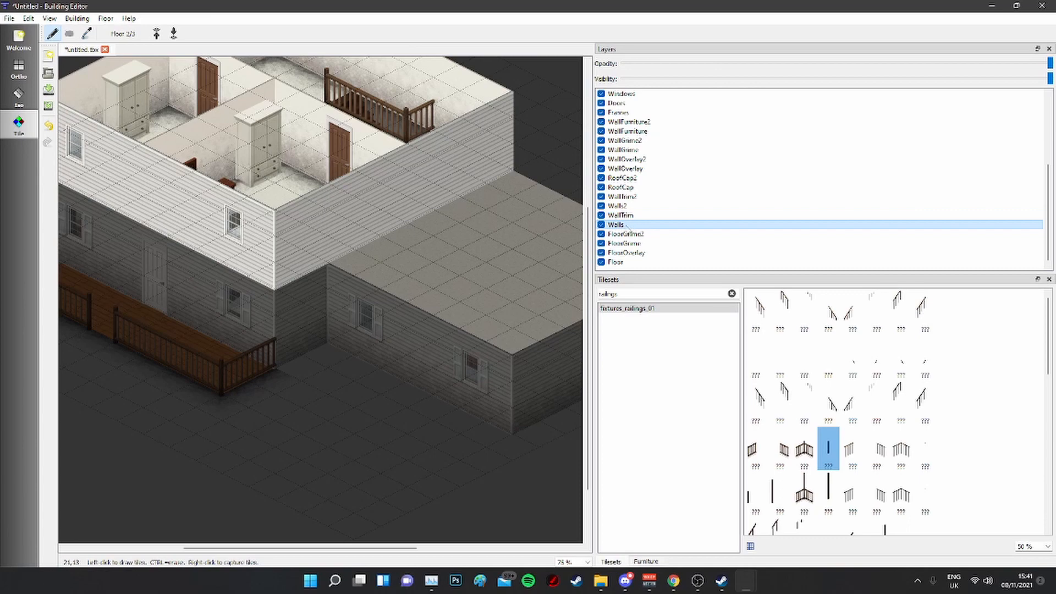
middle_drag(368, 148, 339, 193)
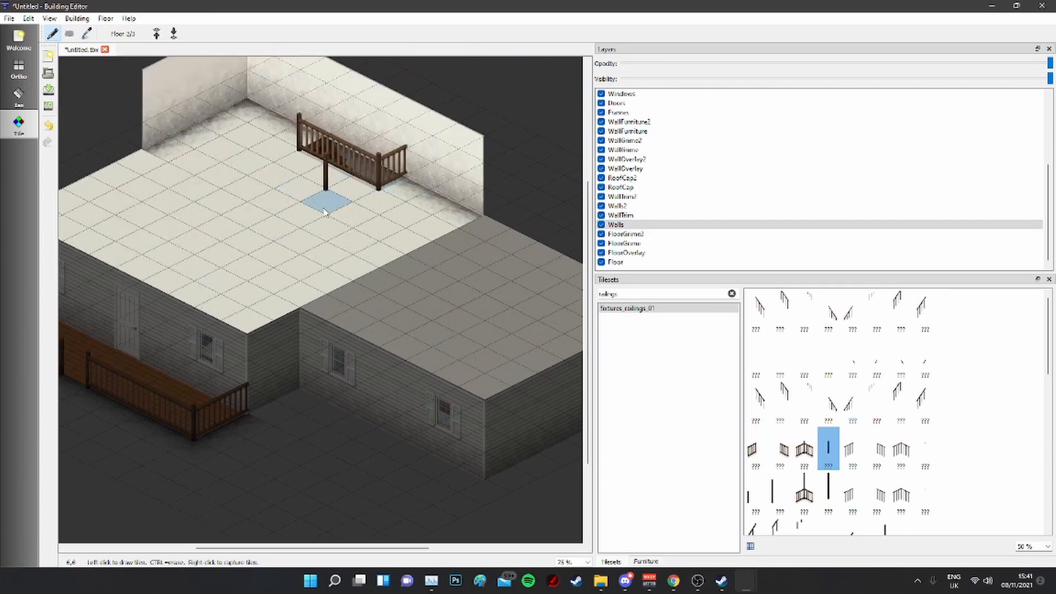
middle_drag(335, 469, 438, 381)
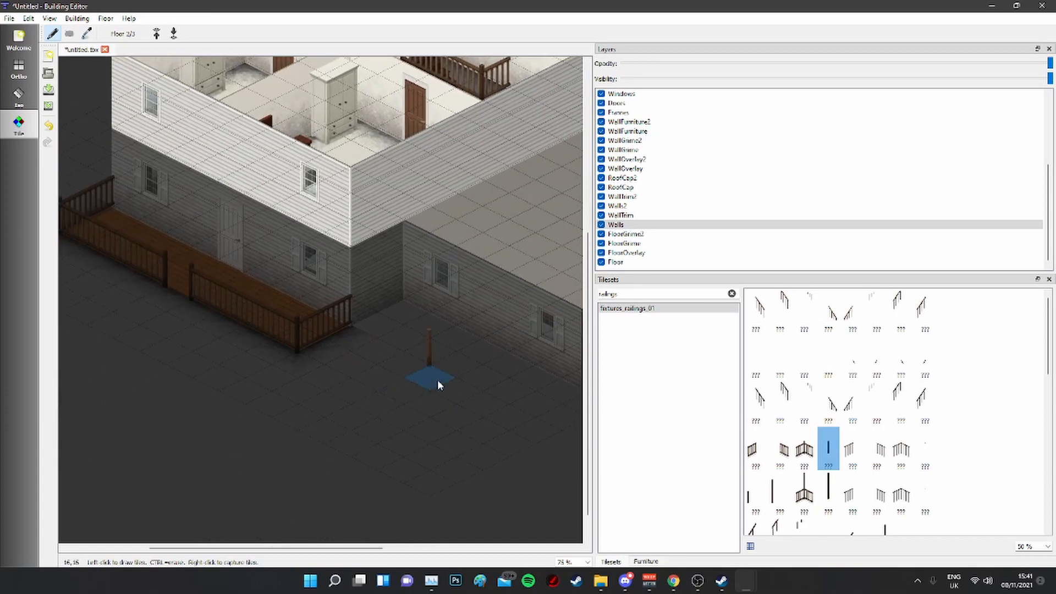
scroll(421, 384, down, 1)
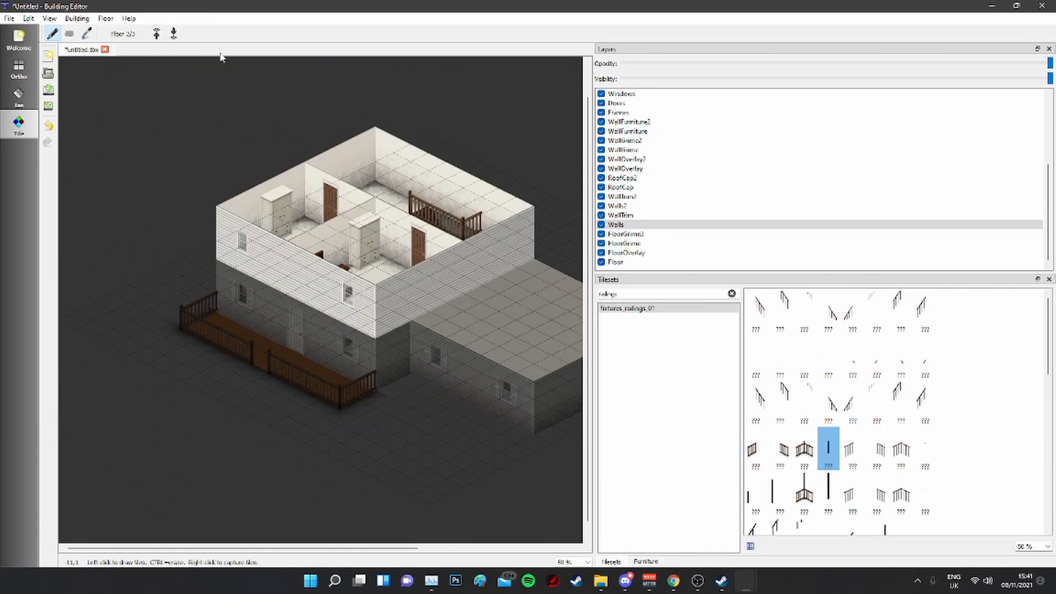
middle_drag(434, 112, 201, 98)
click(160, 31)
click(173, 34)
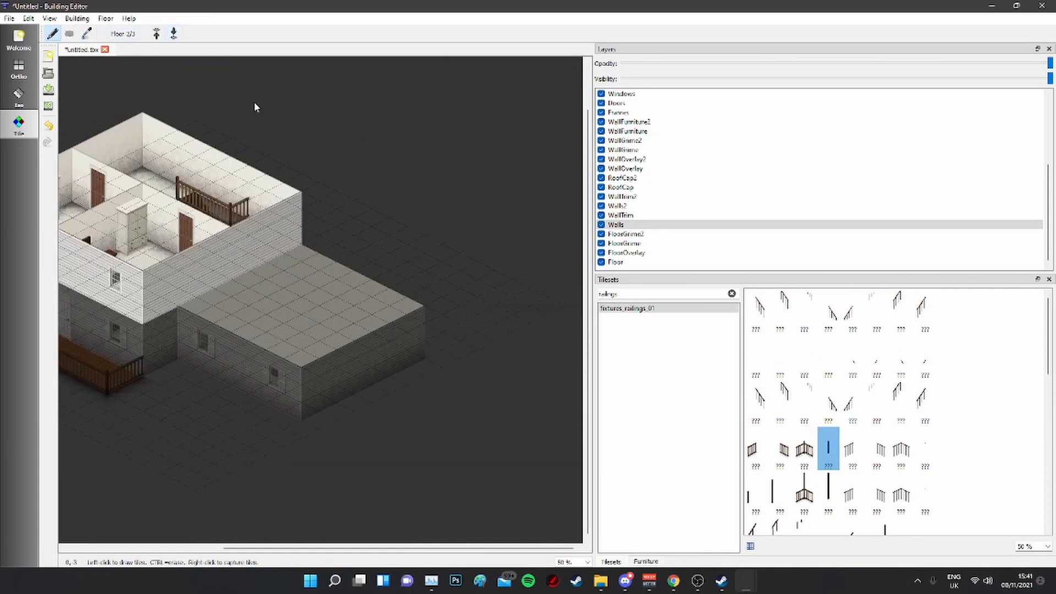
middle_drag(370, 252, 420, 286)
Step: Select the Roof layer, filter the tilesets by "roof", compare the numbered roofs tilesets and choose roofs_02
scroll(742, 216, up, 5)
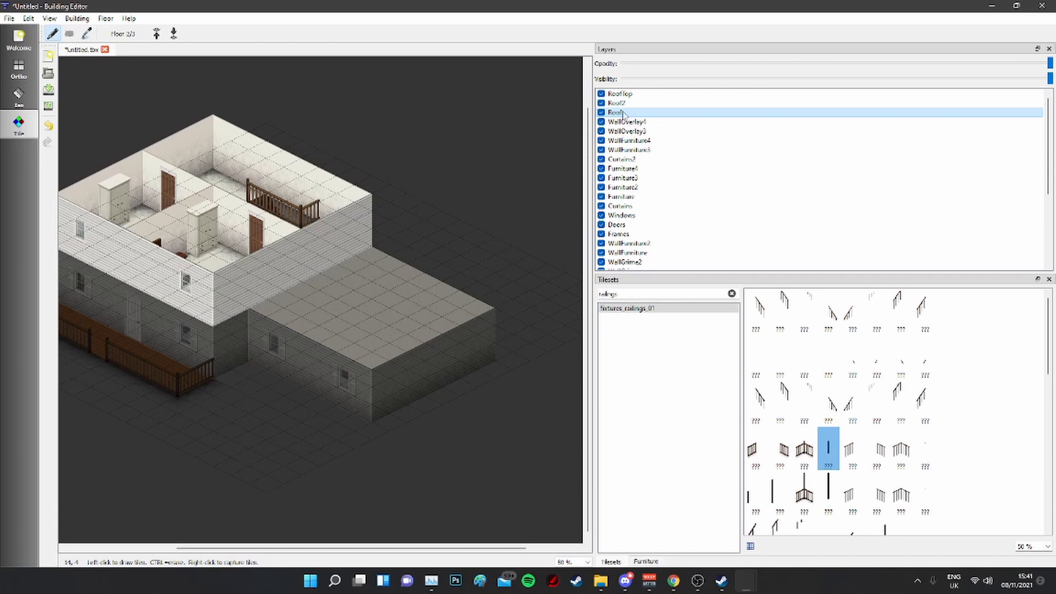
click(732, 294)
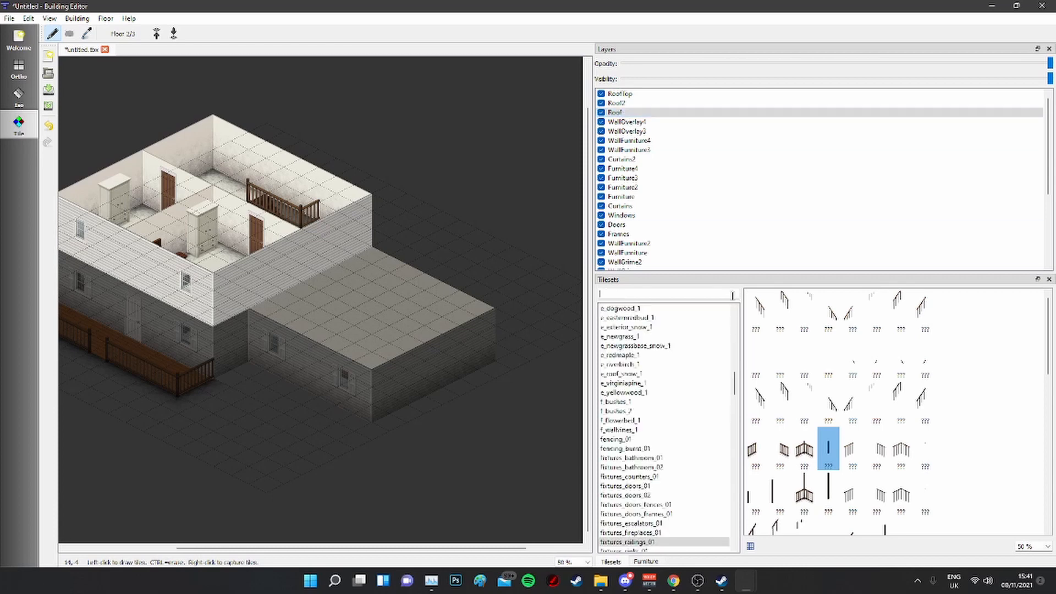
text(roof)
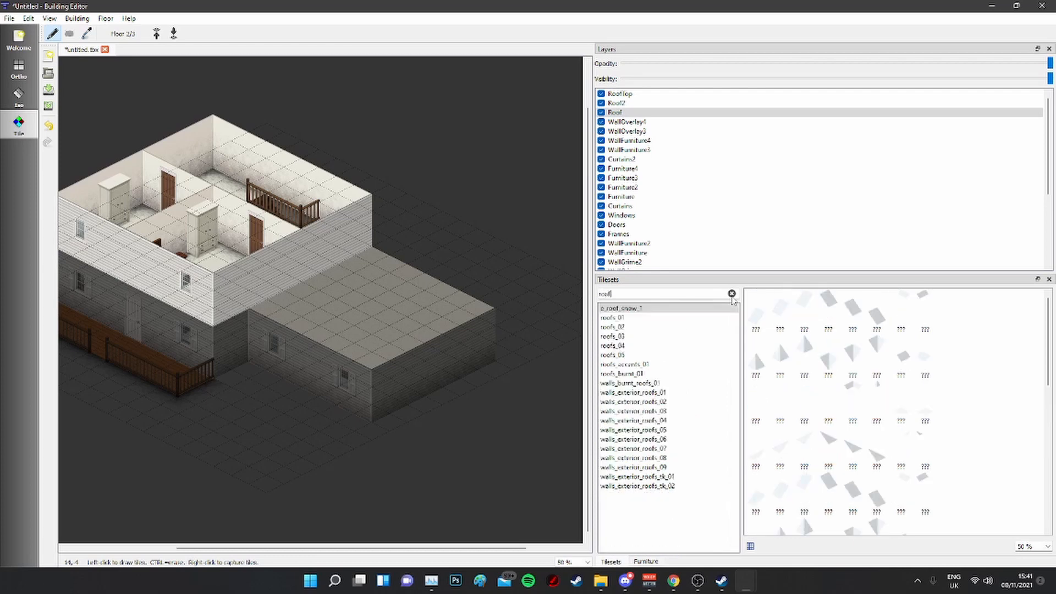
click(710, 318)
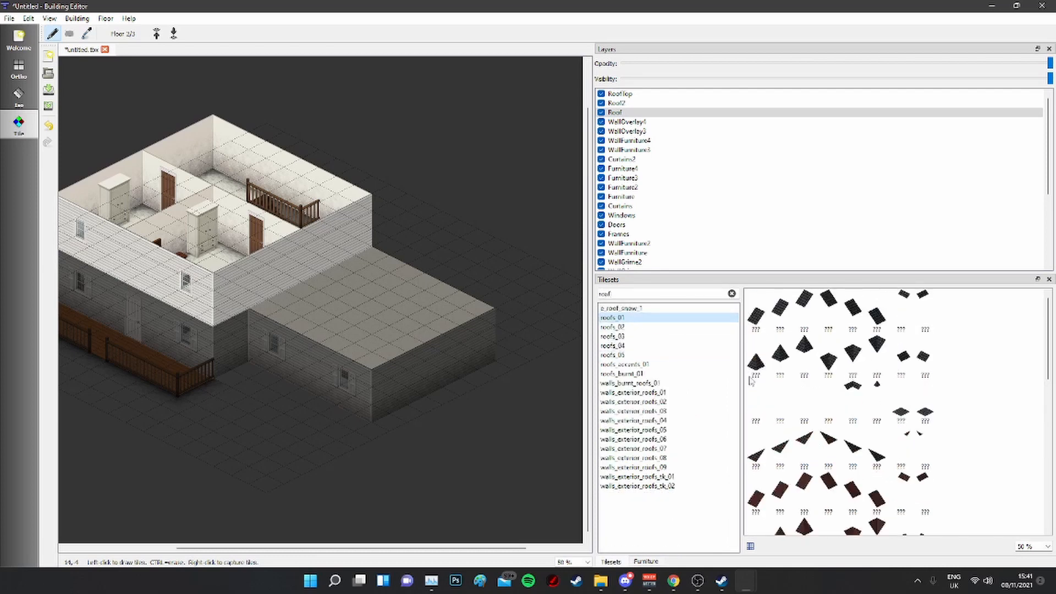
click(615, 336)
click(617, 345)
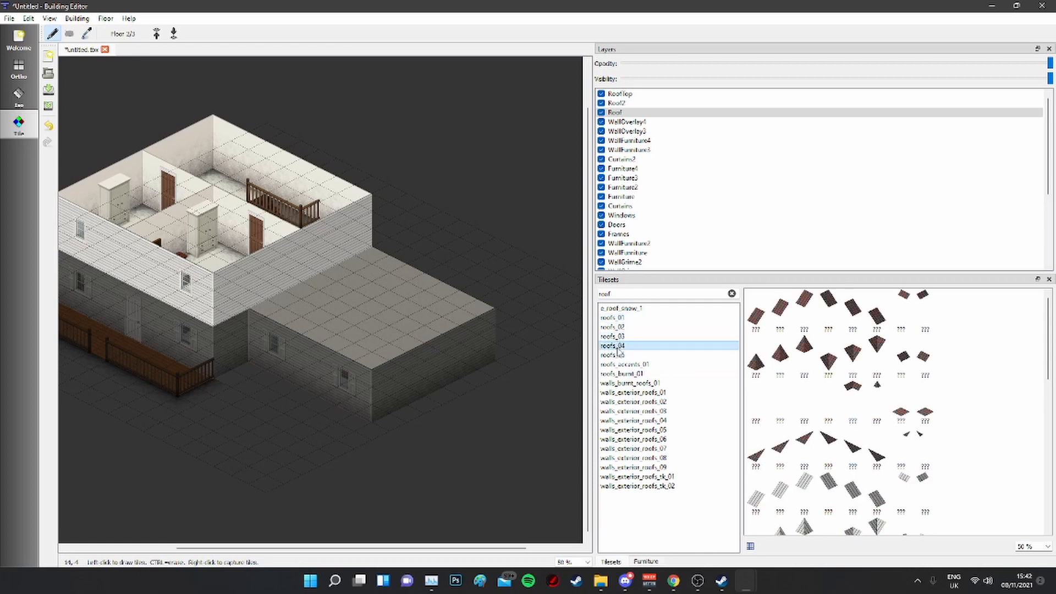
click(617, 354)
click(627, 318)
click(633, 327)
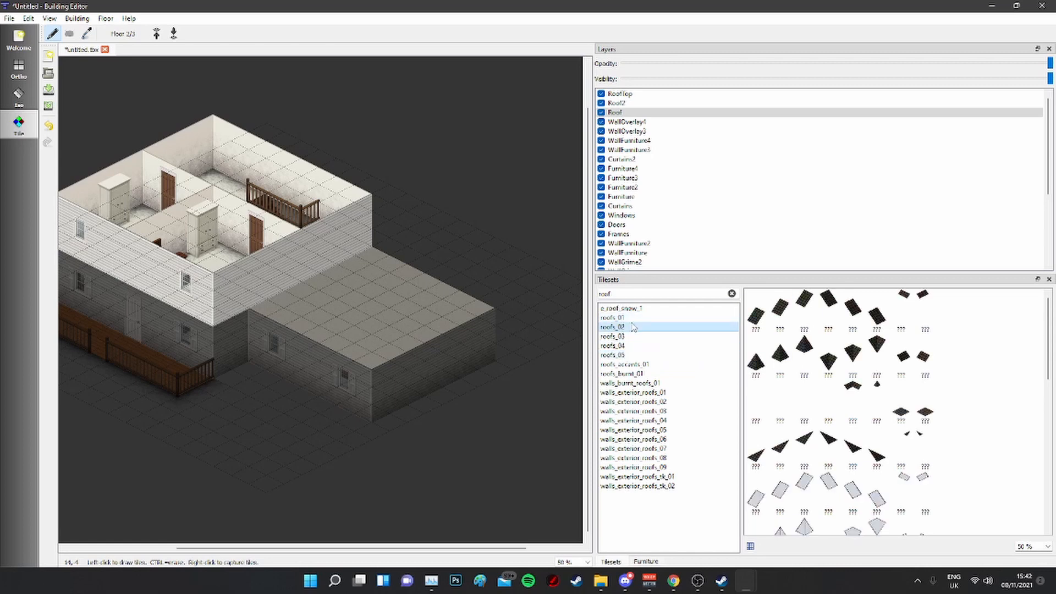
Step: Place the first three sloped roofs_02 tiles in a rising strip from the extension's front edge on floor 2's Roof layer
click(761, 314)
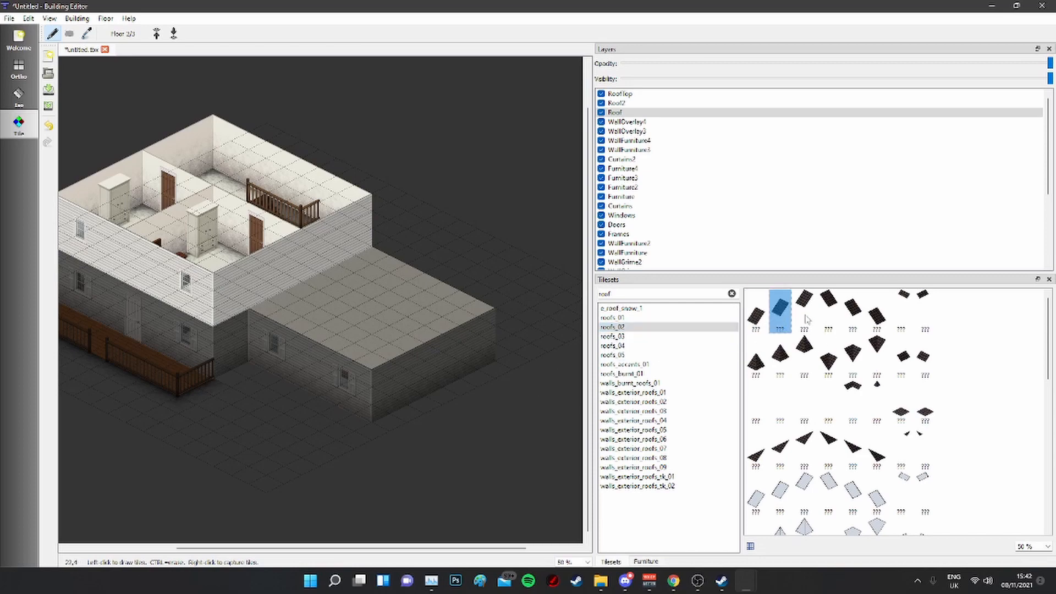
scroll(275, 384, up, 3)
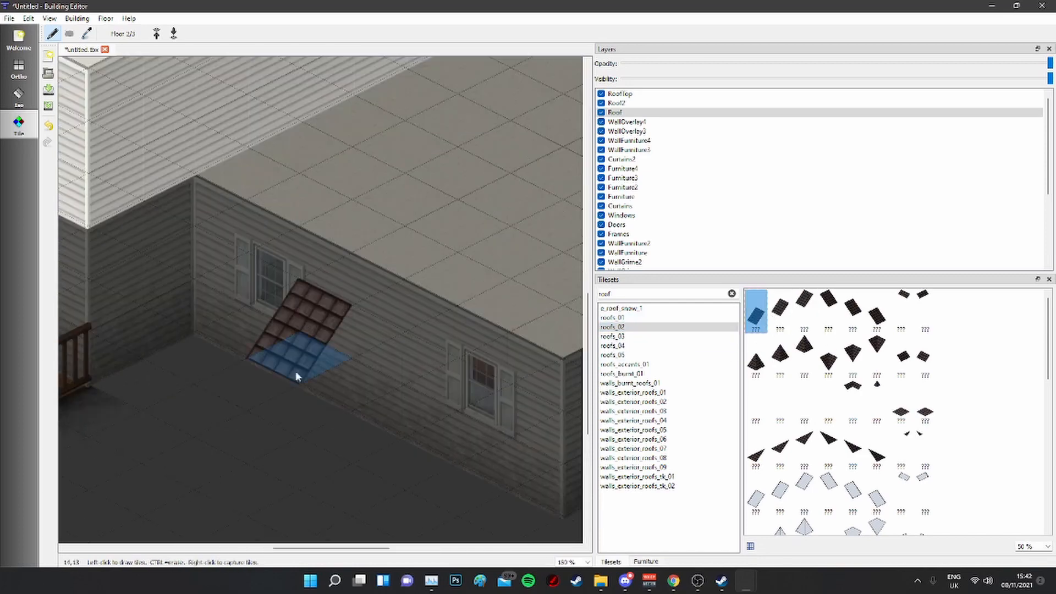
click(327, 348)
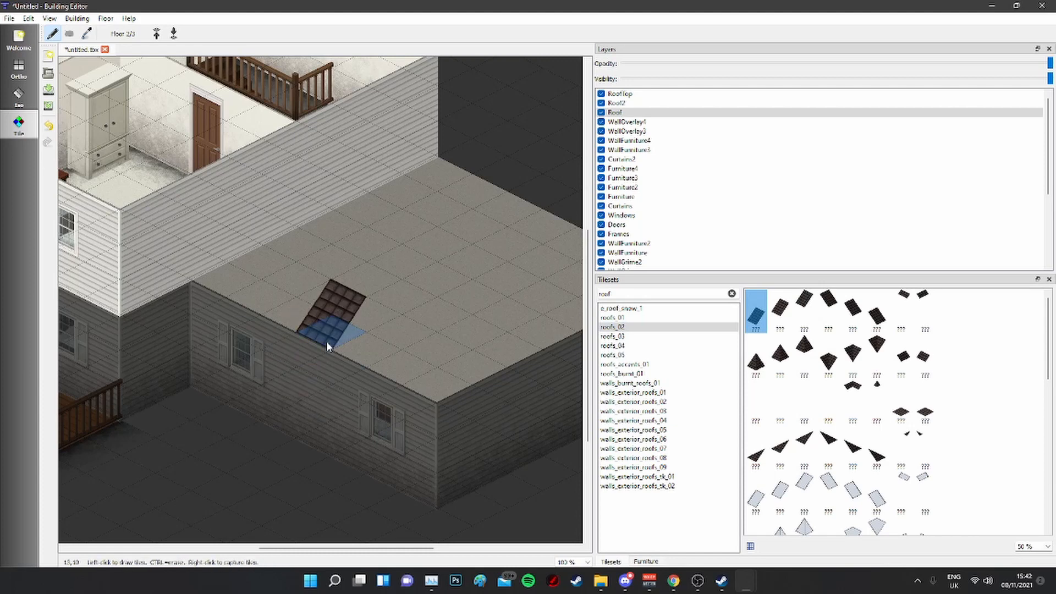
click(780, 311)
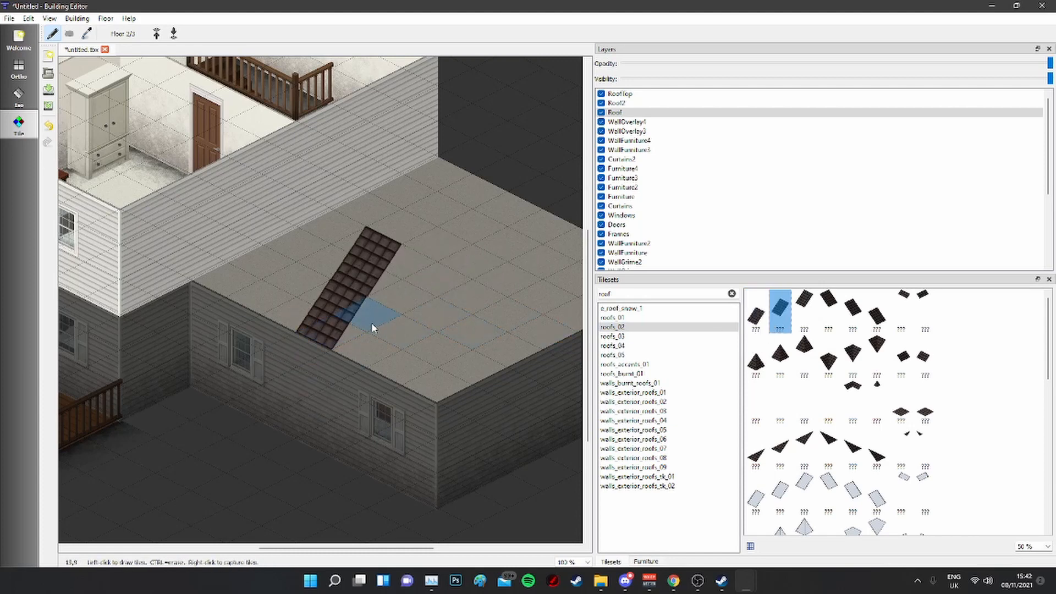
click(371, 322)
click(804, 311)
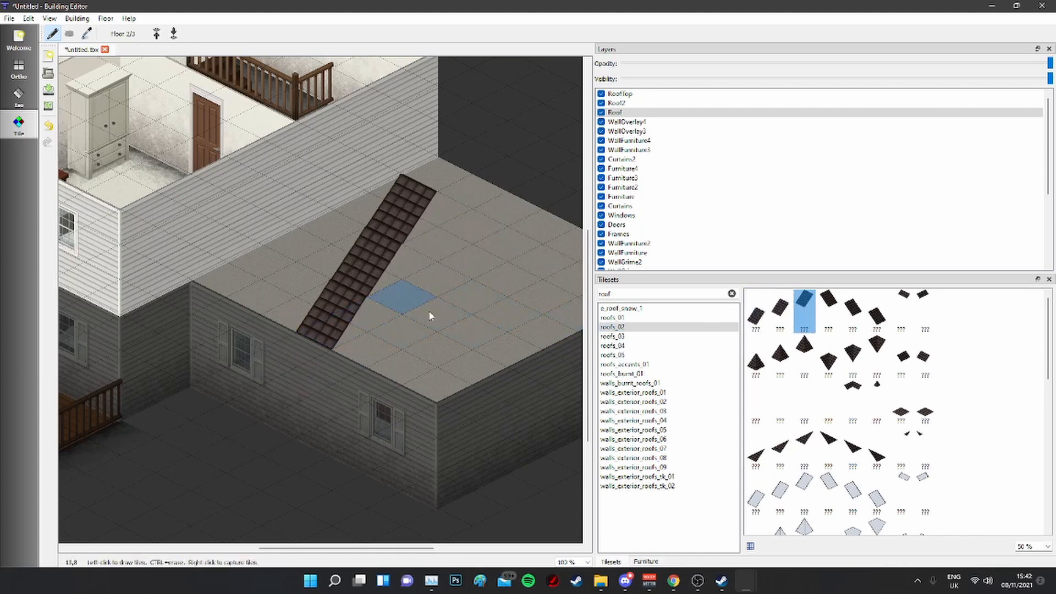
scroll(426, 311, down, 2)
mouse_move(316, 349)
mouse_down()
mouse_move(300, 362)
mouse_move(349, 301)
mouse_up()
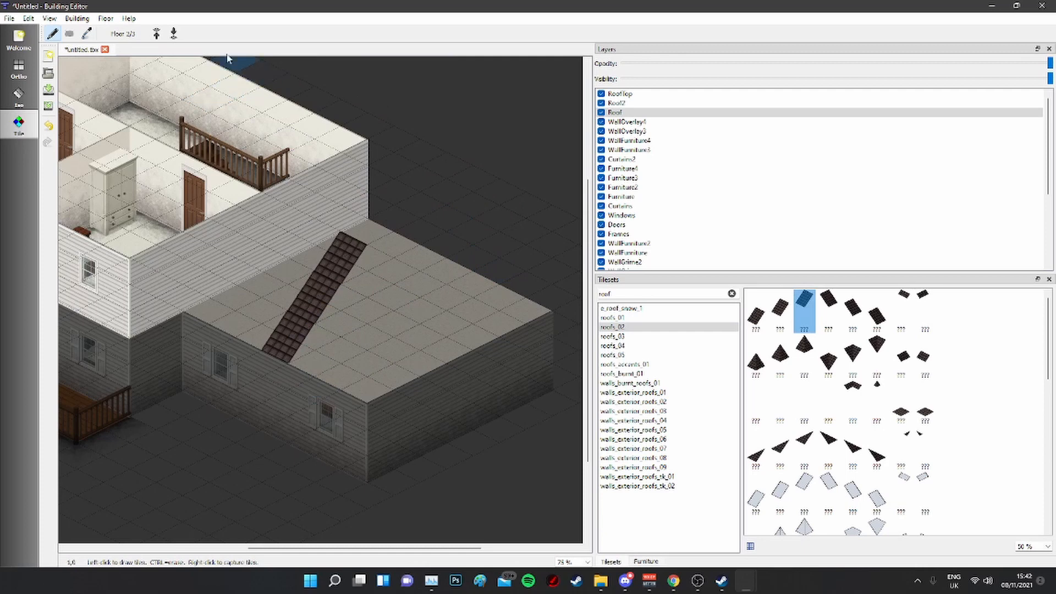
Step: Move up to floor 3 and continue the rising roof strip with the first three sloped roofs_02 tiles on the Roof layer
click(157, 34)
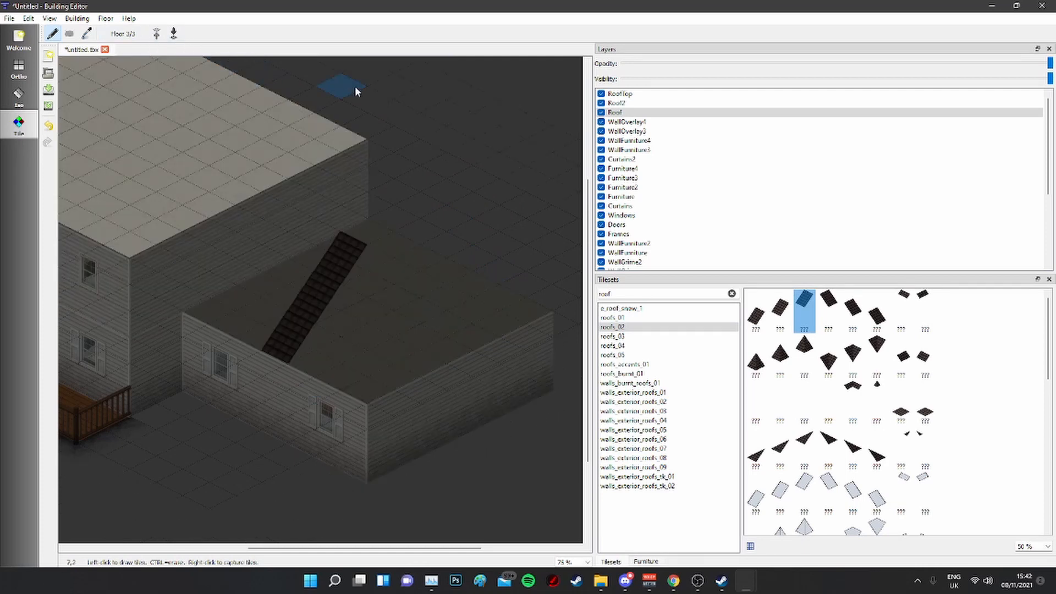
click(771, 317)
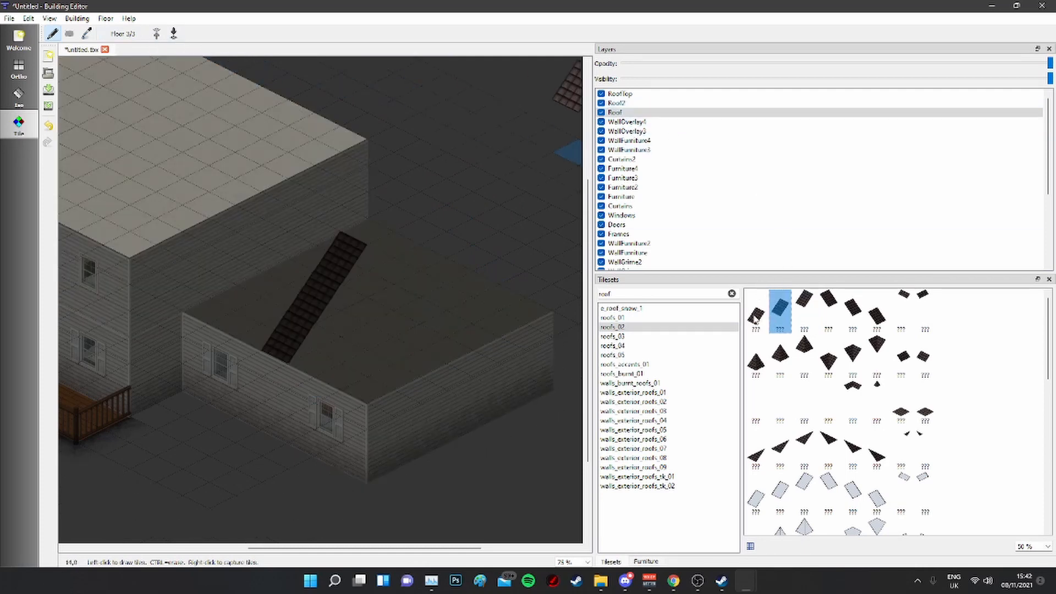
click(757, 317)
click(361, 244)
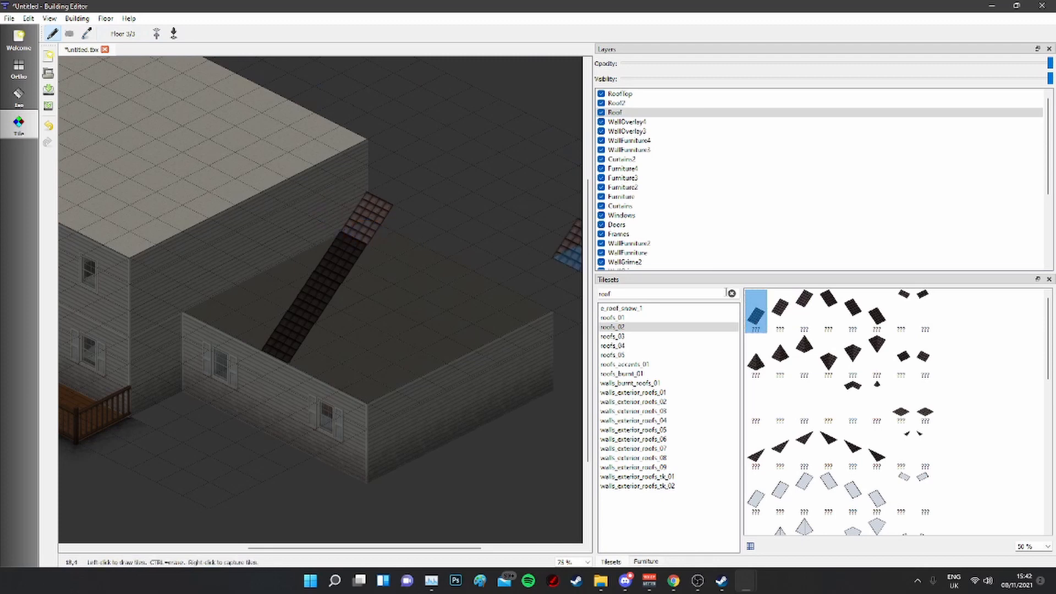
click(779, 311)
click(388, 202)
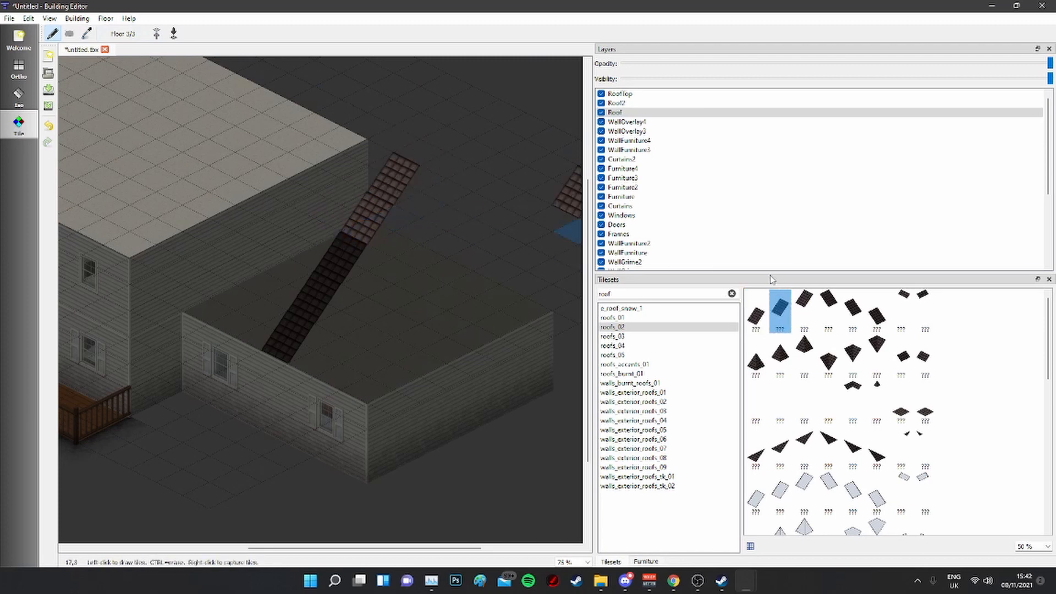
click(804, 319)
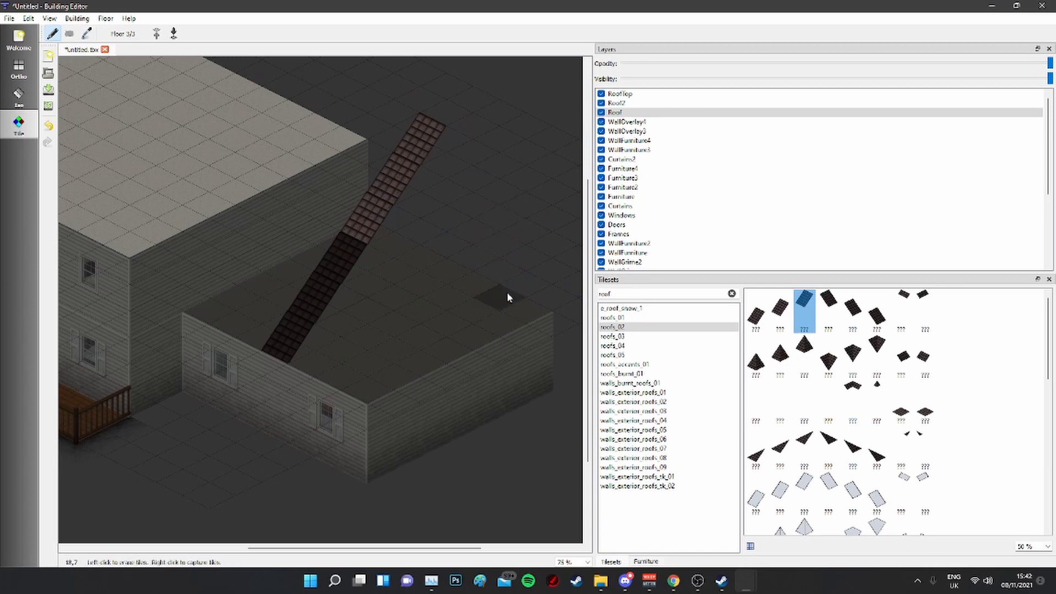
Step: Undo the last roof tile placements of the rising strip on floor 3
key(ctrl+z)
key(ctrl+z)
middle_drag(450, 297, 460, 261)
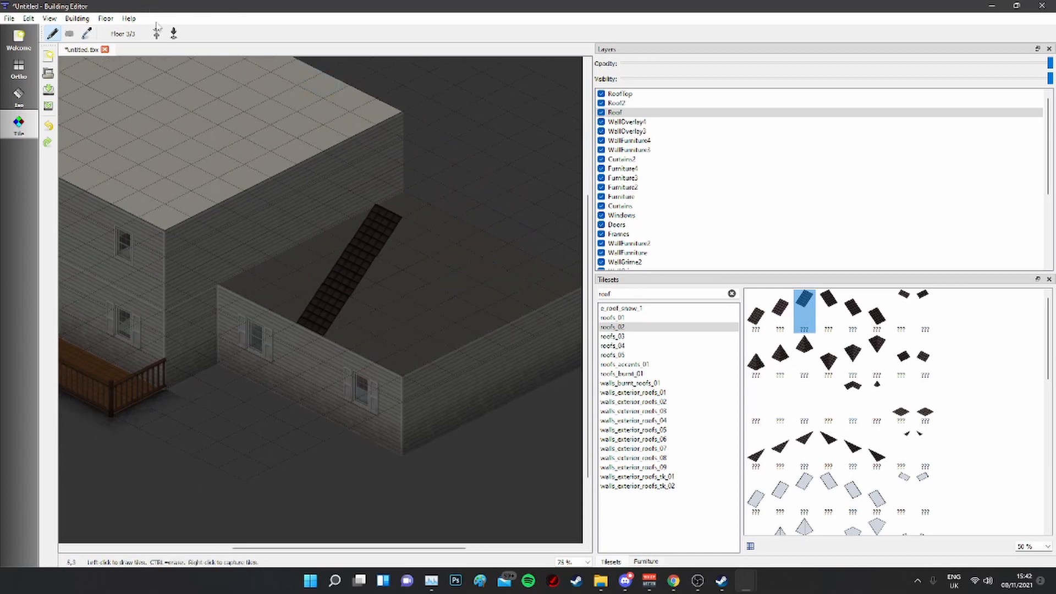
Step: Return to floor 2 and cover the extension's whole front slope with rows of the first three sloped roofs_02 tiles
click(175, 34)
click(757, 315)
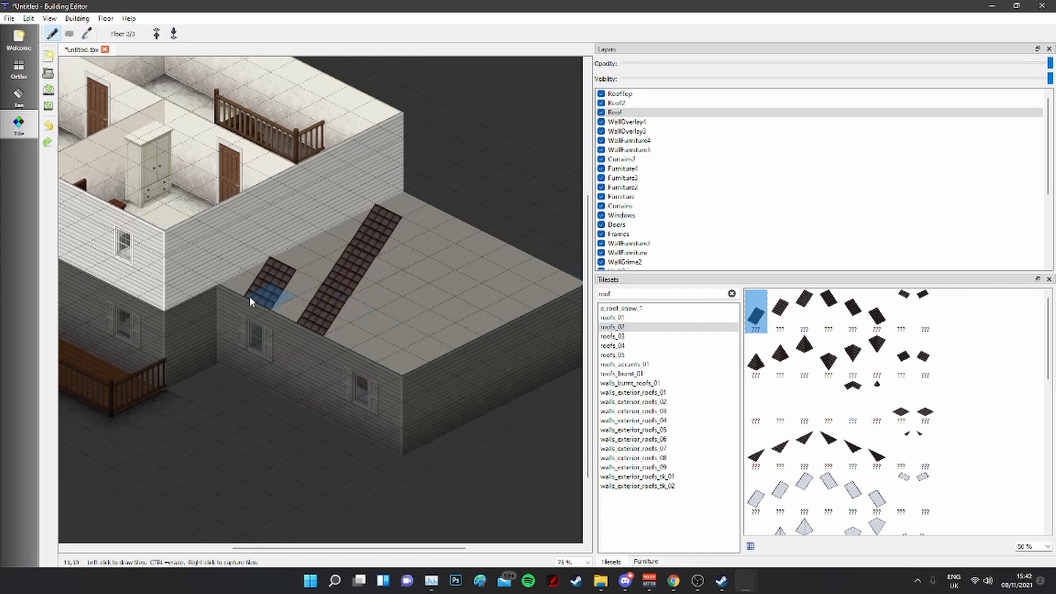
mouse_move(233, 287)
mouse_down()
mouse_move(387, 361)
mouse_move(392, 341)
mouse_move(289, 297)
mouse_move(274, 269)
mouse_up()
click(783, 313)
click(802, 304)
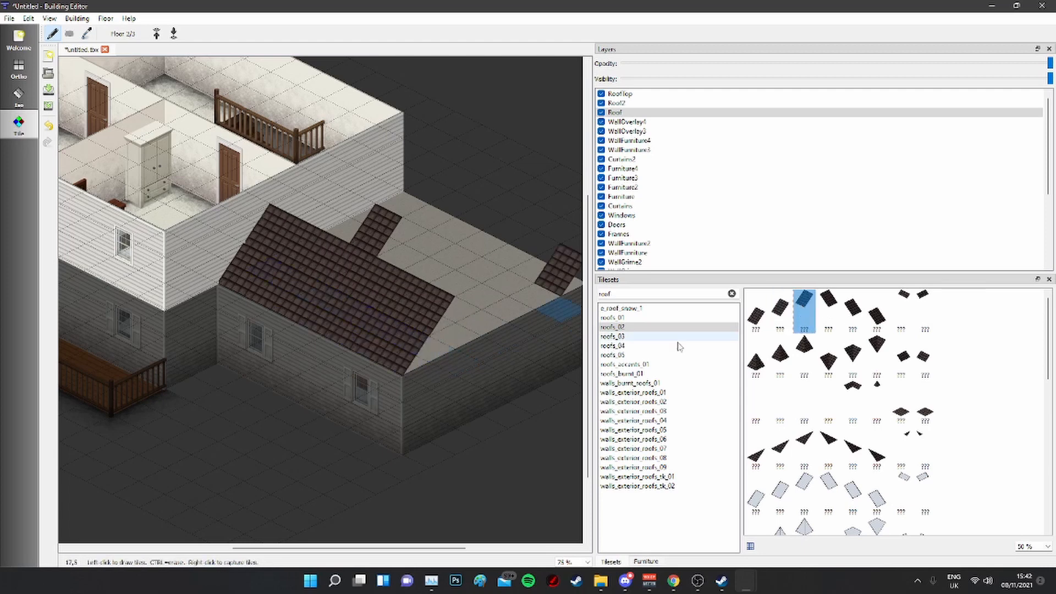
drag(460, 336, 285, 253)
scroll(407, 275, right, 3)
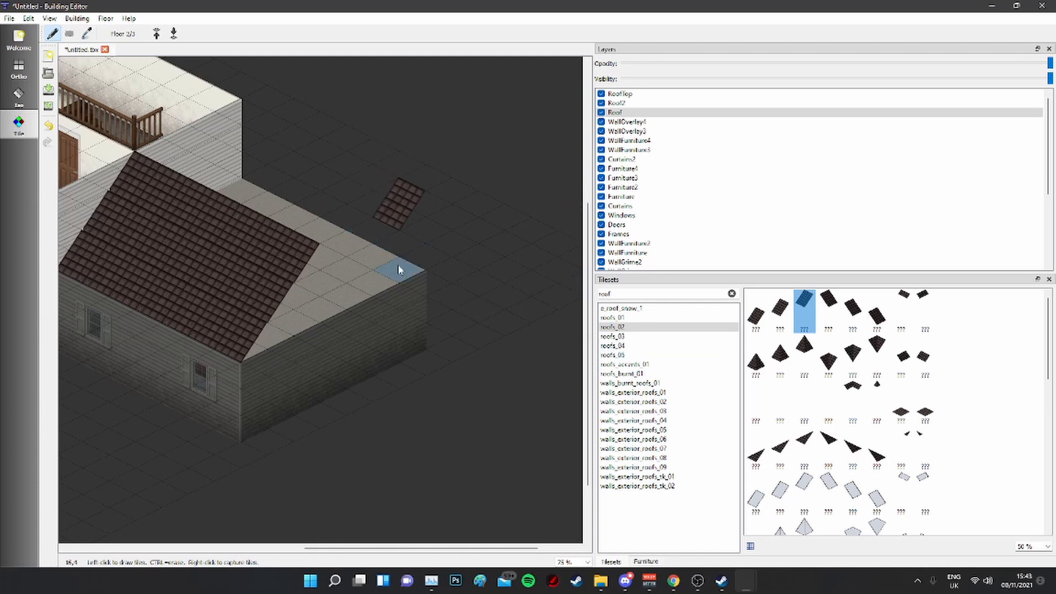
Step: Try laying a row of flat roofs_02 tiles behind the extension's slope on floor 2, and undo it
middle_drag(237, 191, 353, 231)
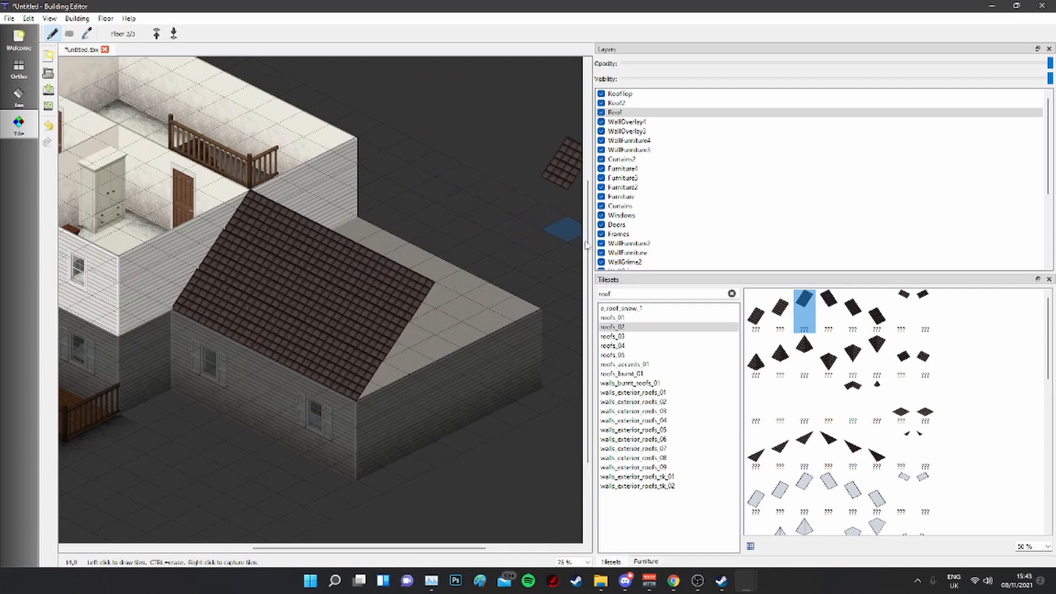
click(918, 414)
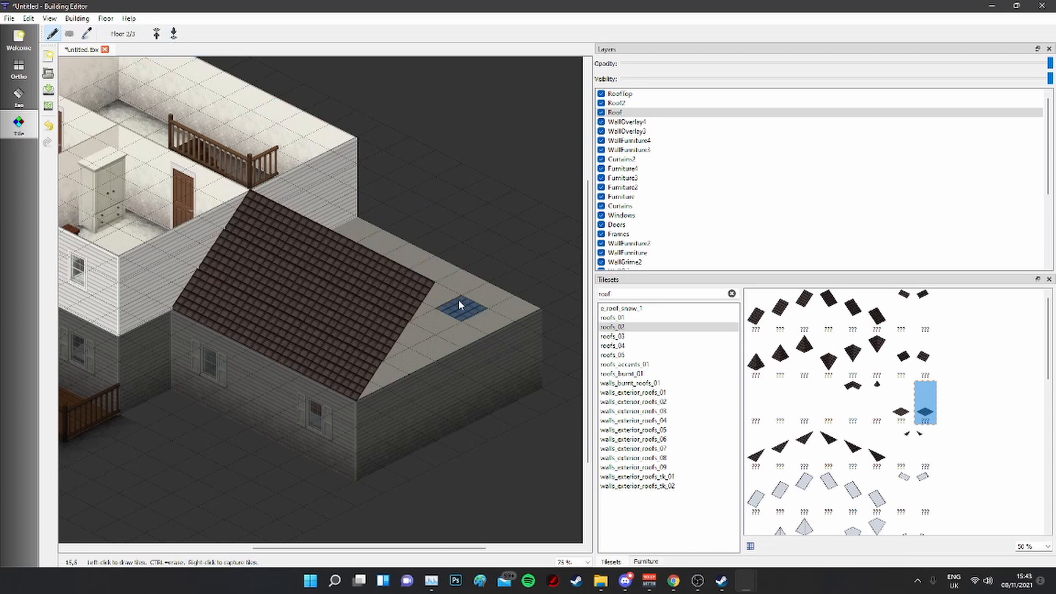
click(461, 284)
drag(440, 280, 358, 230)
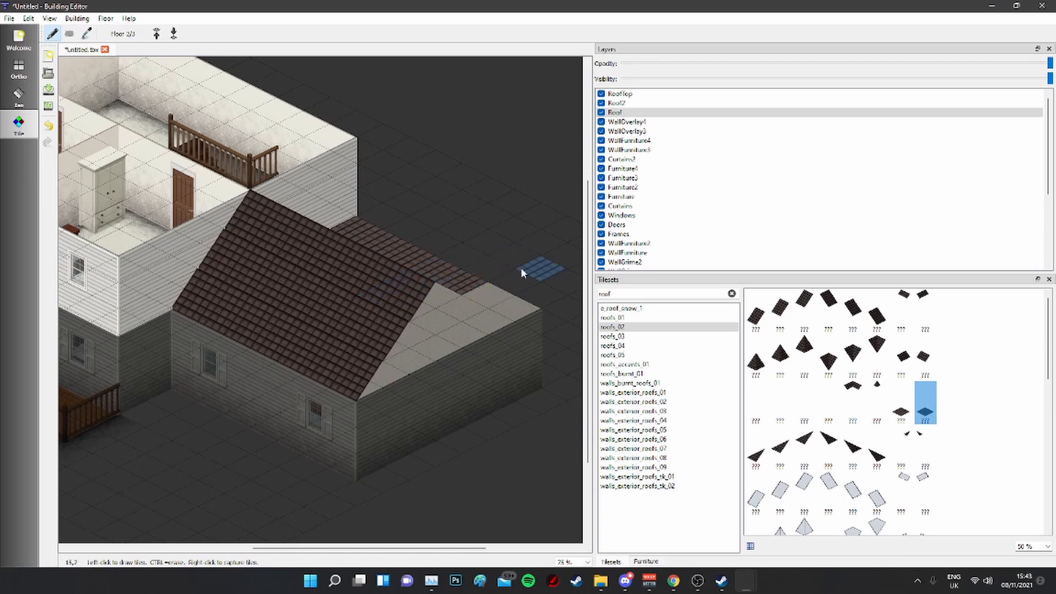
key(ctrl+z)
key(ctrl+z)
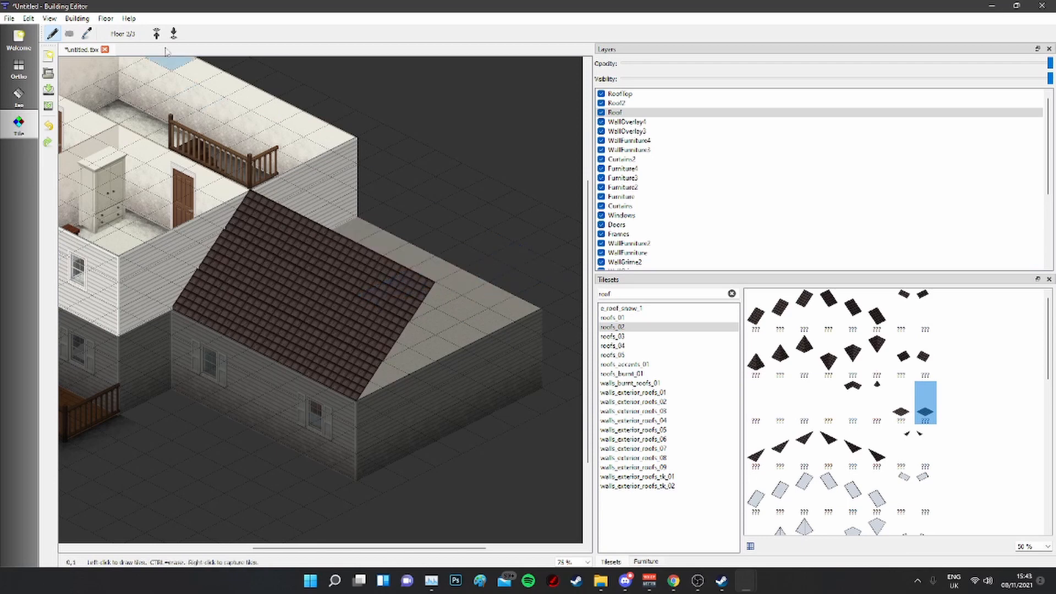
Step: Move up to floor 3 and lay a row of flat roofs_02 tiles along the top of the extension's front slope
click(157, 34)
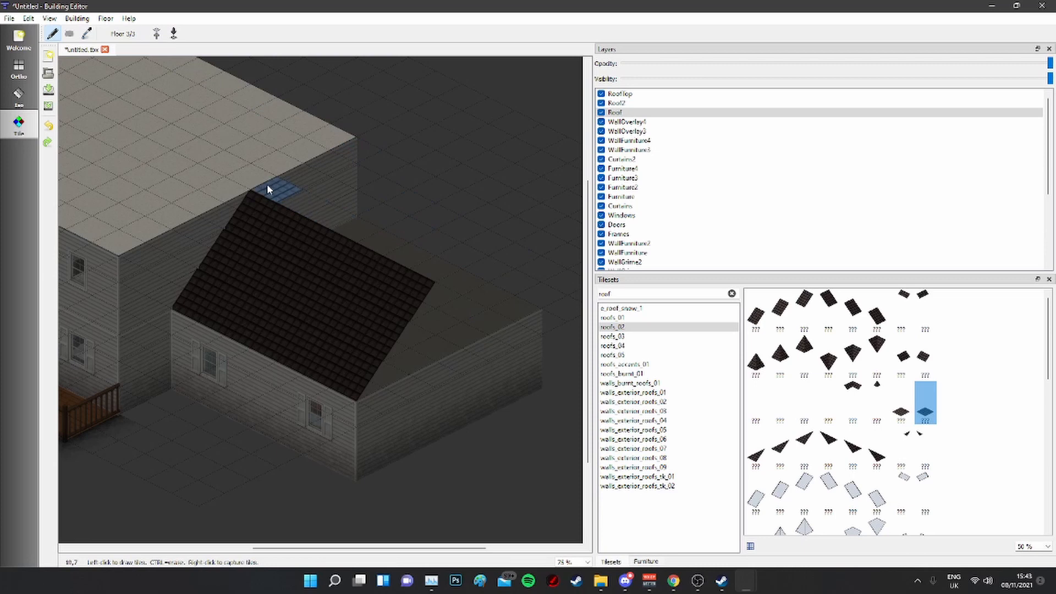
drag(267, 188, 358, 232)
drag(424, 266, 424, 265)
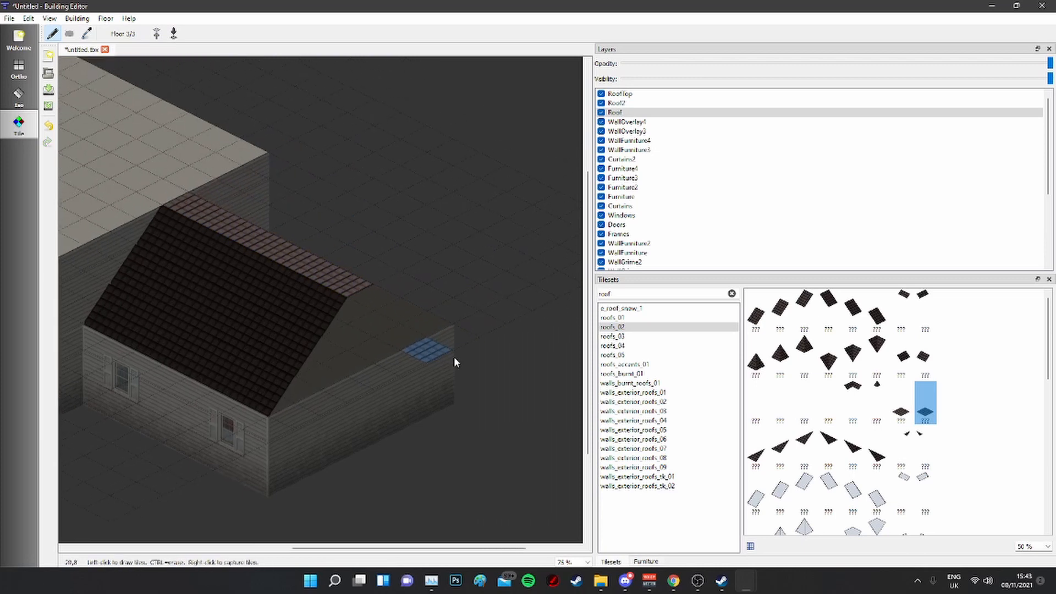
Step: Try filling a wide block of flat roofs_02 tiles over the extension on floor 3, and undo it
scroll(489, 396, down, 2)
scroll(351, 168, left, 1)
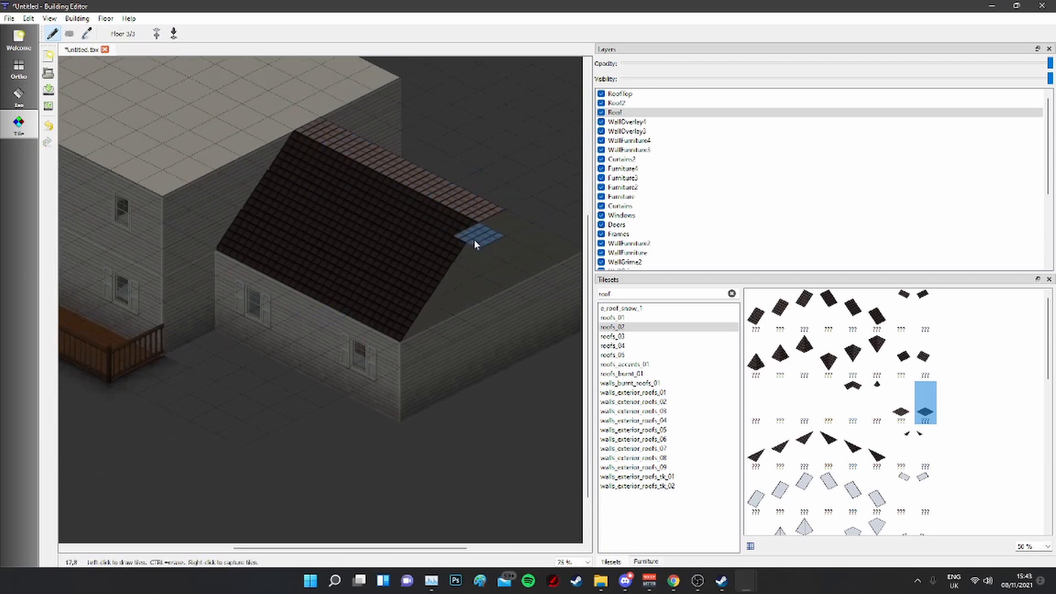
scroll(363, 314, right, 3)
scroll(302, 234, up, 1)
scroll(407, 306, left, 1)
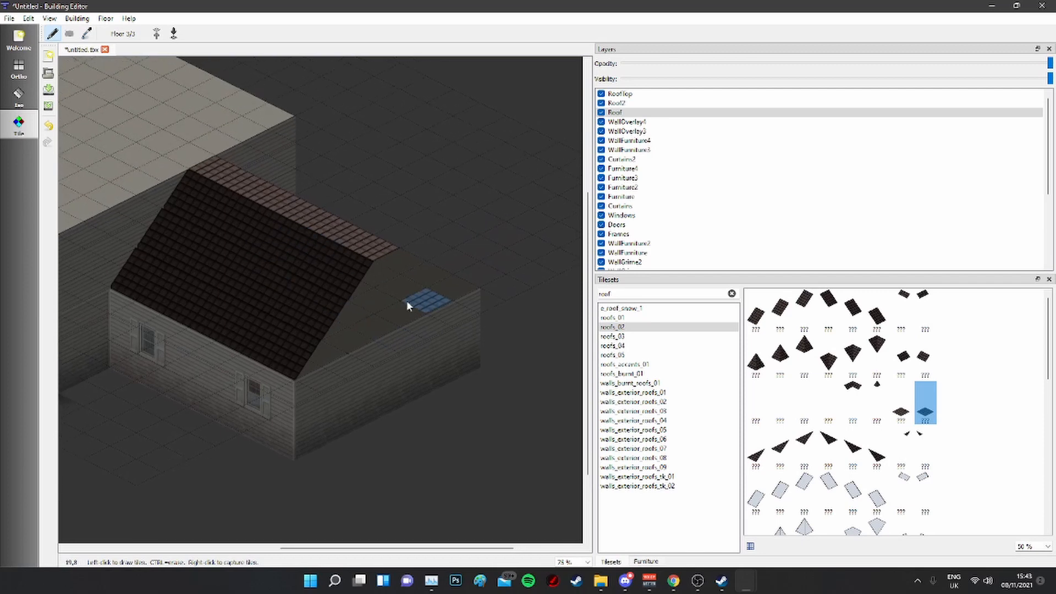
mouse_move(346, 350)
mouse_down()
mouse_move(444, 287)
mouse_move(358, 242)
mouse_up()
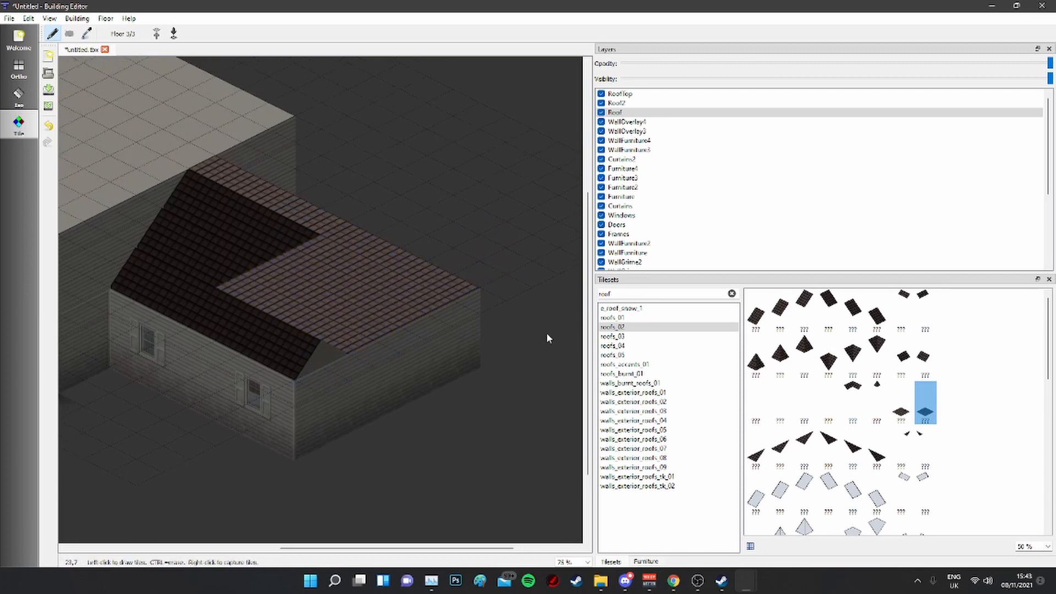
key(ctrl+z)
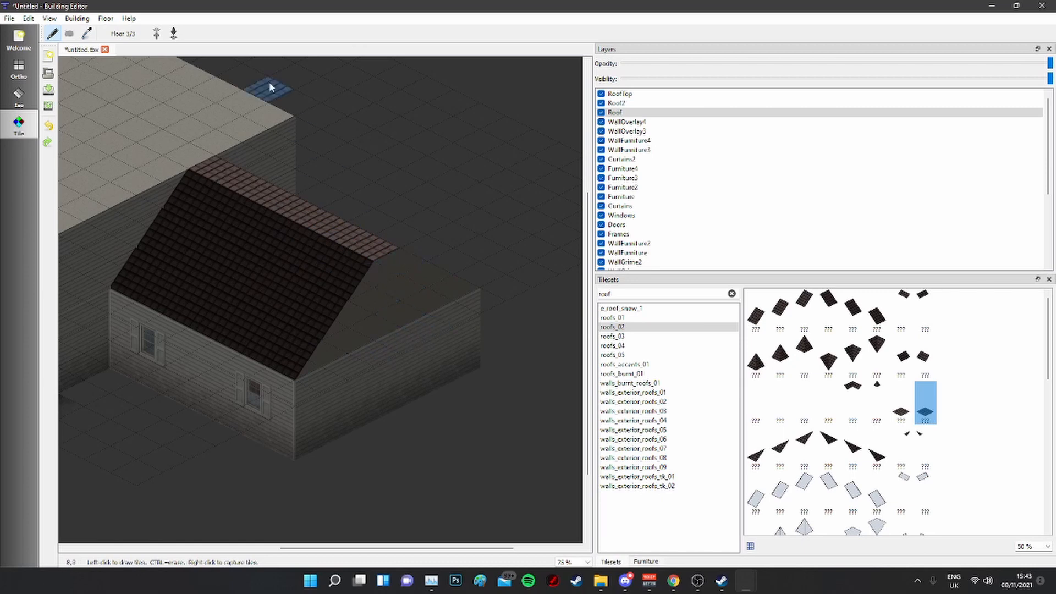
Step: Add a fourth floor to the building in Iso mode, and go back to tile editing on floor 3
middle_drag(304, 141, 391, 168)
middle_drag(207, 94, 473, 214)
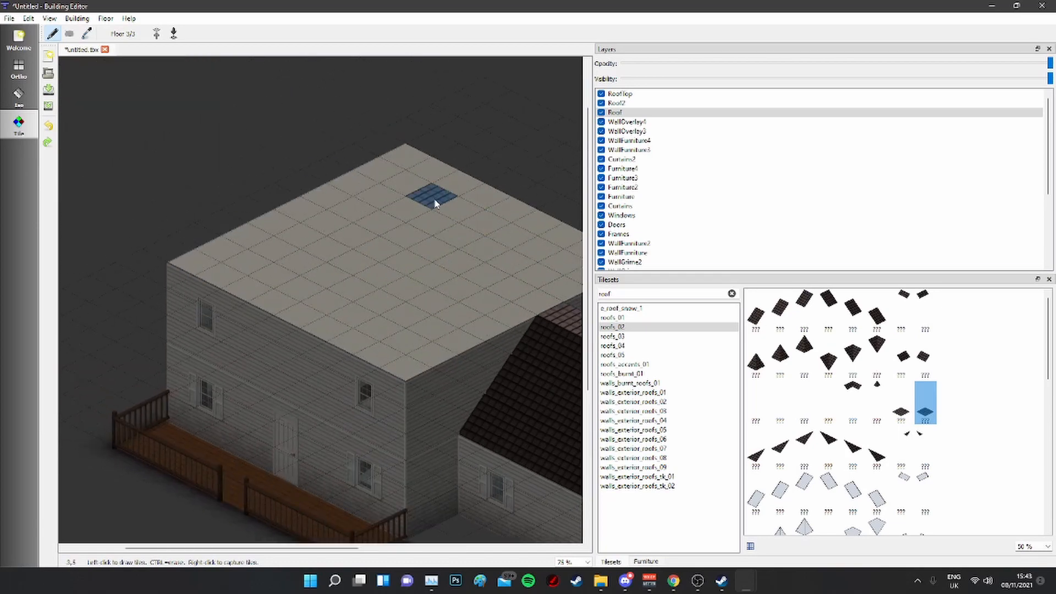
middle_drag(382, 199, 280, 165)
click(18, 93)
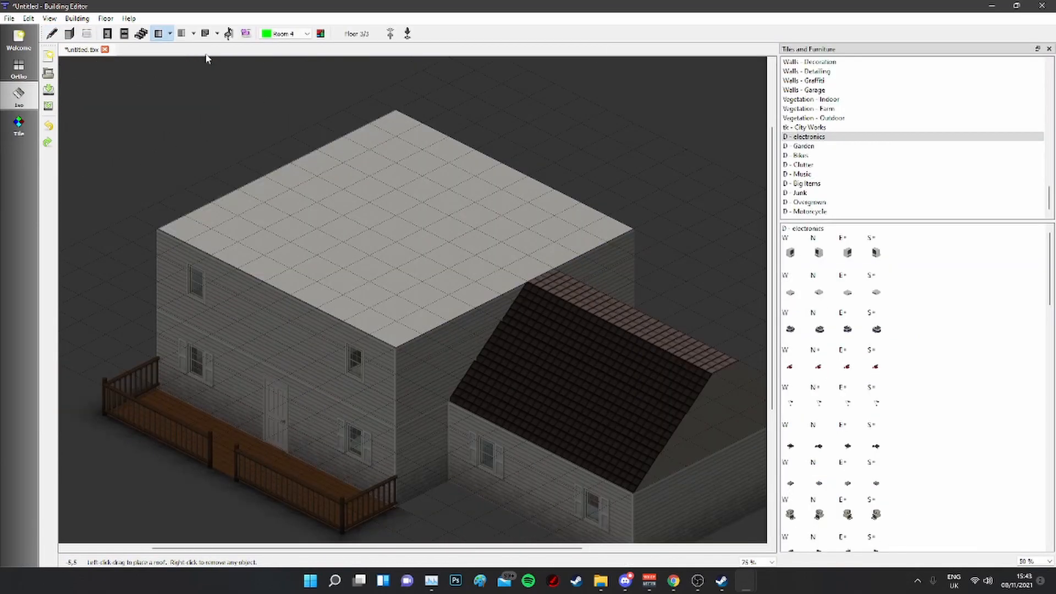
click(355, 34)
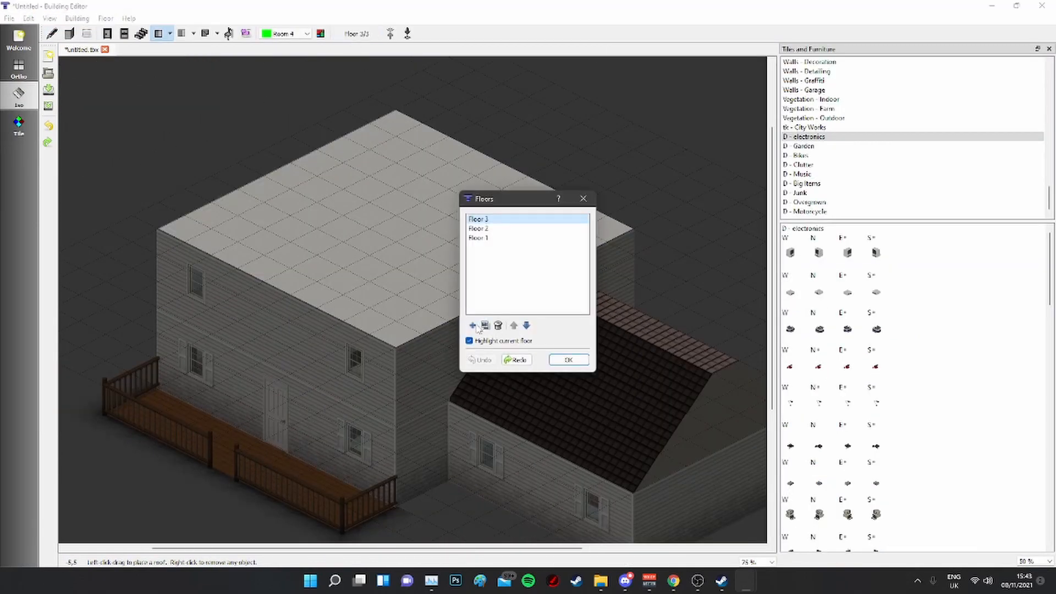
click(474, 325)
click(569, 360)
click(408, 33)
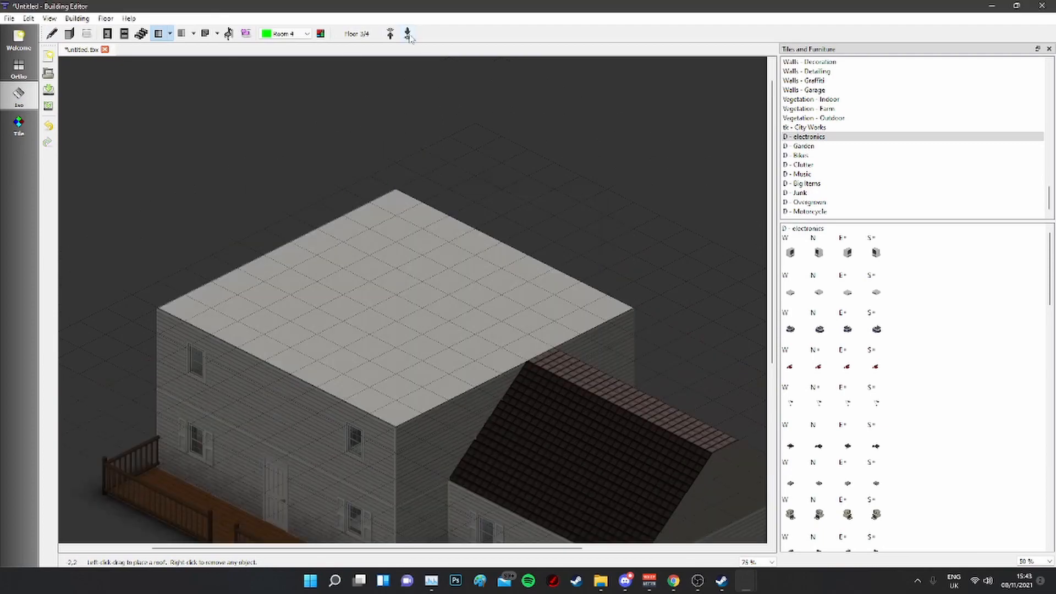
click(19, 122)
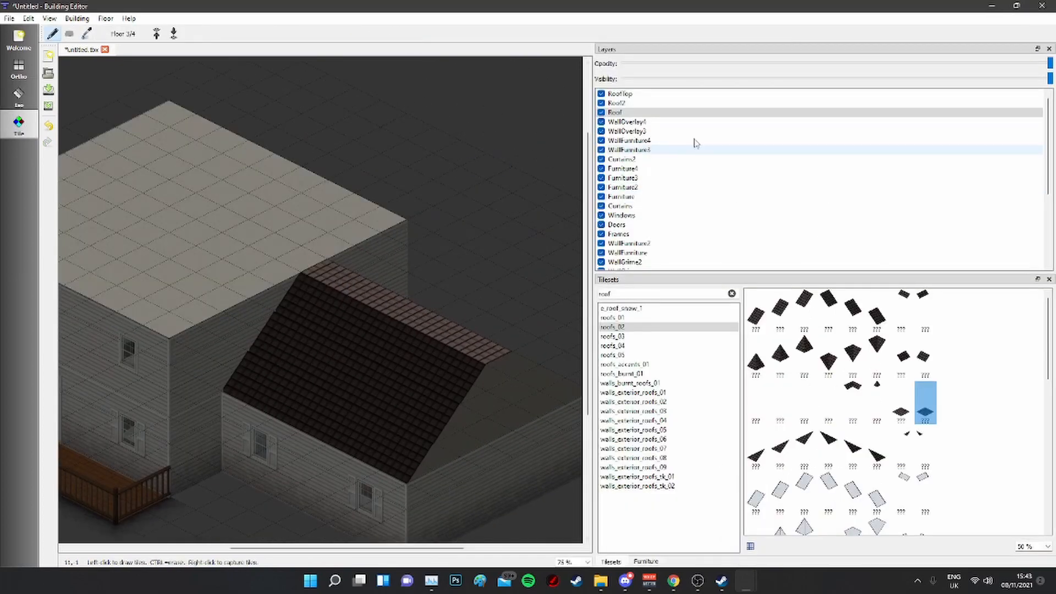
Step: Cover the main house's front slope on floor 3 with full-length rows of the first three sloped roofs_02 tiles
click(760, 321)
middle_drag(262, 287, 622, 320)
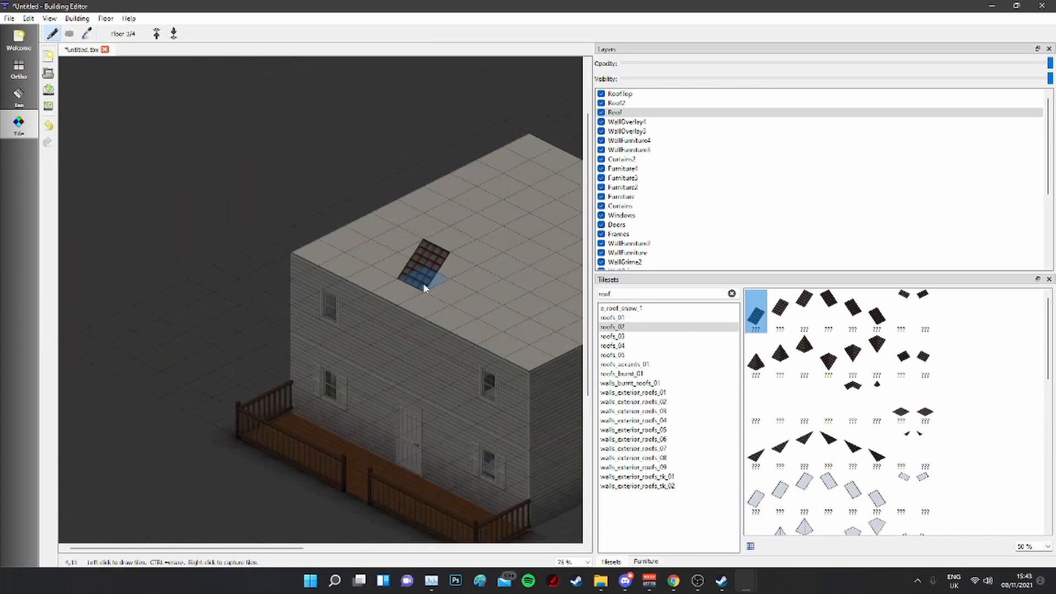
middle_drag(324, 258, 222, 209)
drag(203, 204, 406, 306)
click(772, 312)
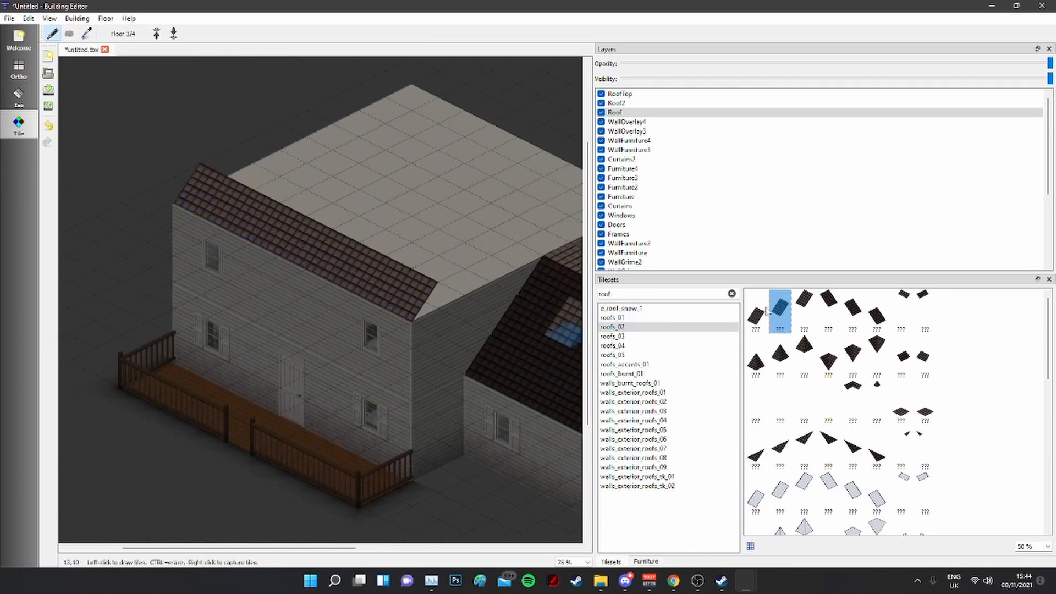
mouse_move(250, 194)
mouse_down()
mouse_move(442, 282)
mouse_move(413, 264)
mouse_move(442, 291)
mouse_up()
click(801, 307)
mouse_move(258, 174)
mouse_down()
mouse_move(411, 236)
mouse_move(470, 281)
mouse_up()
middle_drag(502, 290, 331, 326)
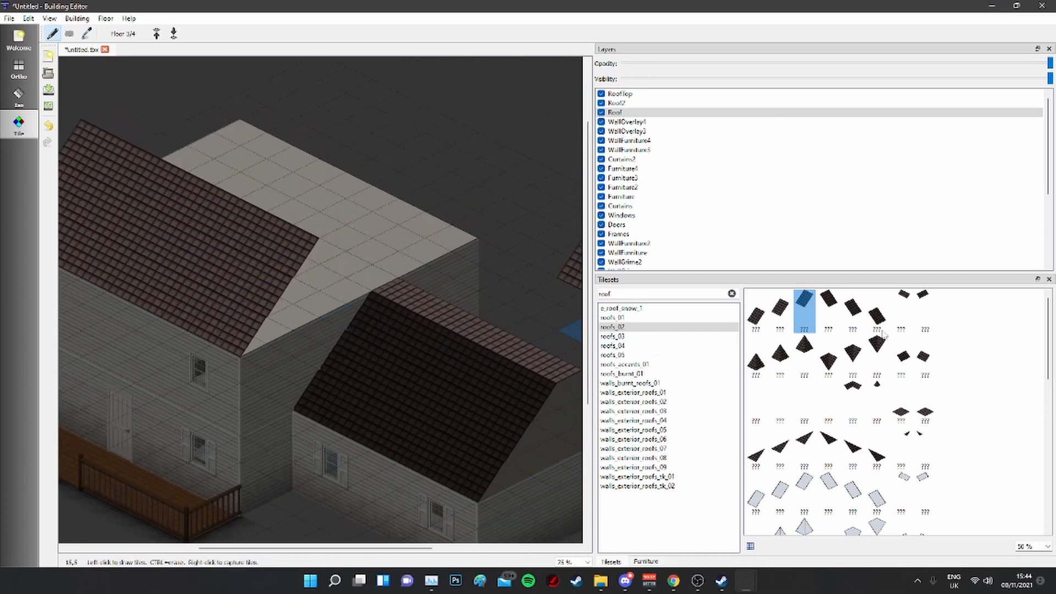
Step: Try filling flat roofs_02 tiles behind the main house's front slope on floor 3, and undo the fill
click(924, 410)
middle_drag(173, 169, 284, 229)
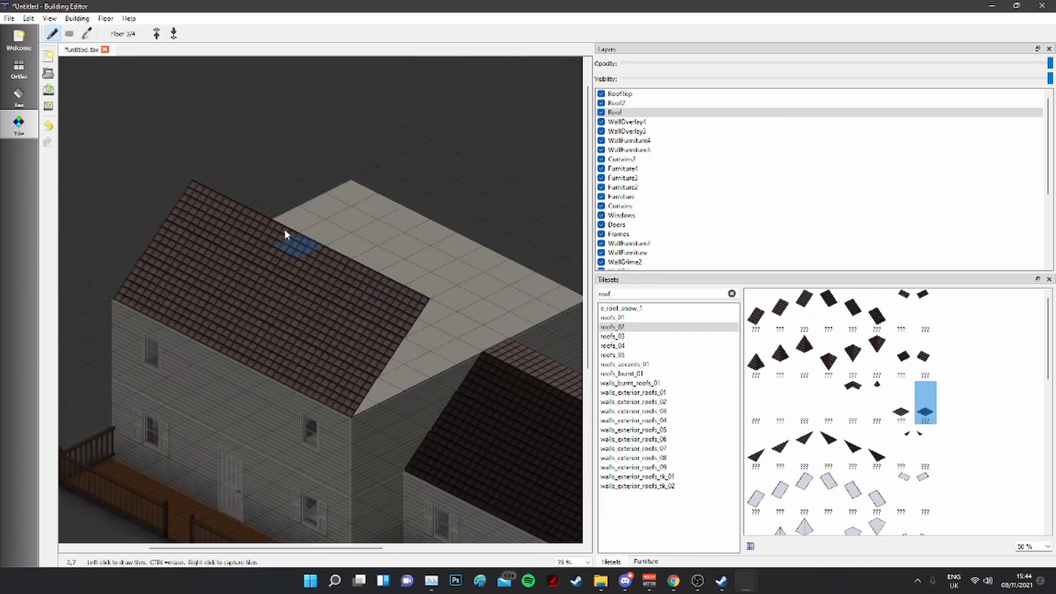
mouse_move(470, 272)
mouse_down()
mouse_move(385, 244)
mouse_move(279, 162)
mouse_move(260, 162)
mouse_move(308, 169)
mouse_up()
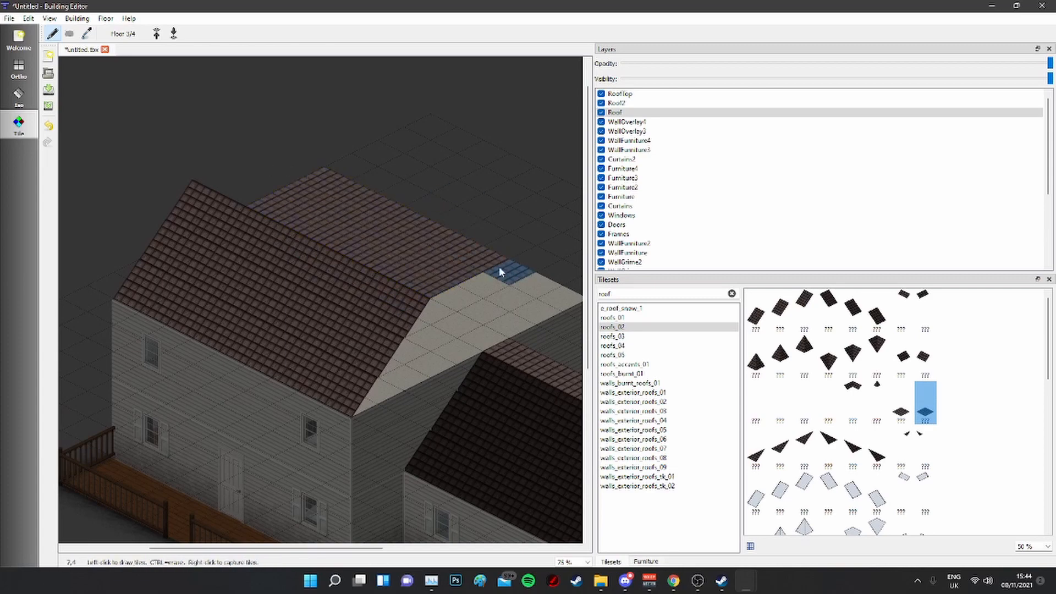
middle_drag(501, 268, 394, 242)
middle_drag(394, 361, 512, 353)
middle_drag(234, 219, 439, 277)
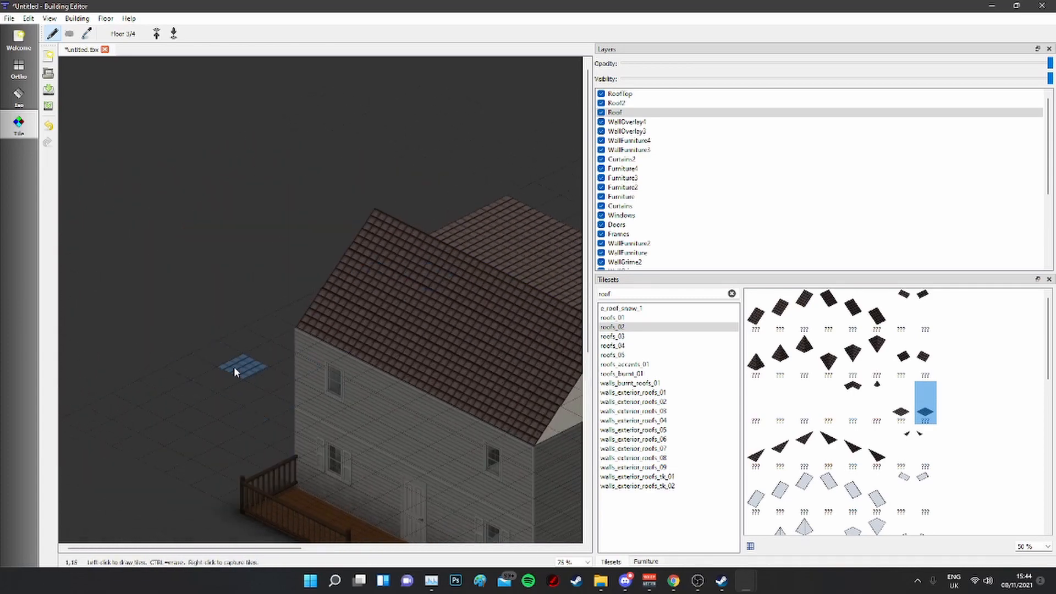
middle_drag(330, 362, 37, 345)
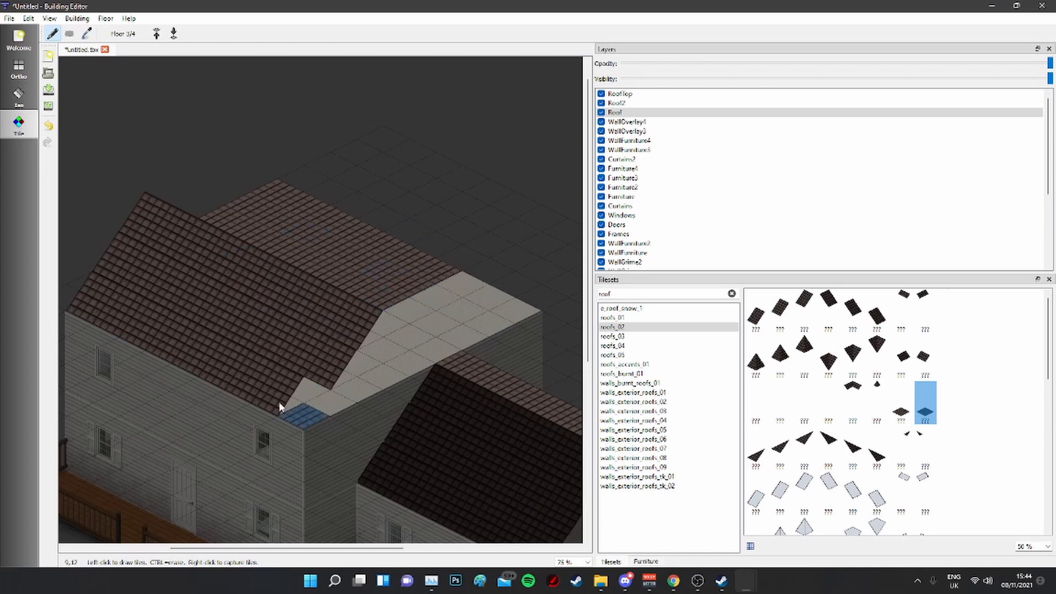
middle_drag(426, 363, 262, 278)
middle_drag(350, 311, 523, 387)
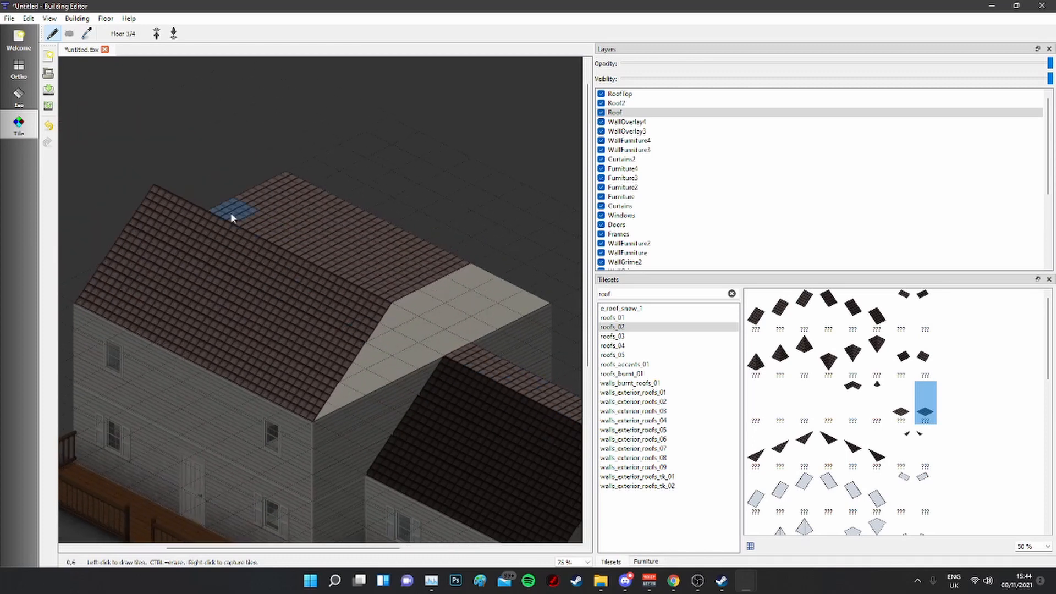
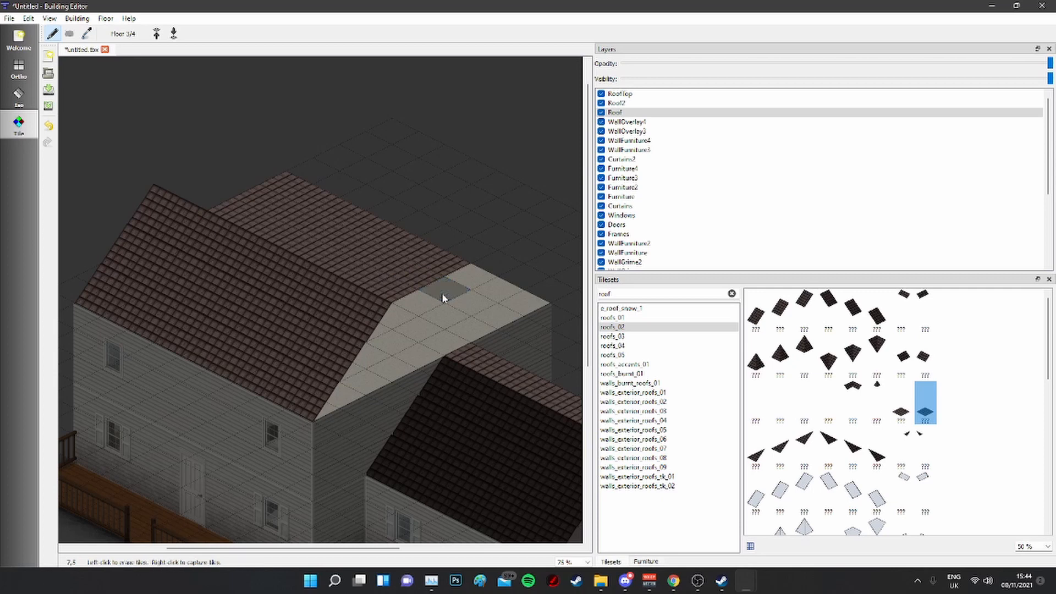
key(ctrl+z)
Step: Move up to floor 4 and fill a block of flat roofs_02 tiles behind the top of the main house's front slope
click(156, 33)
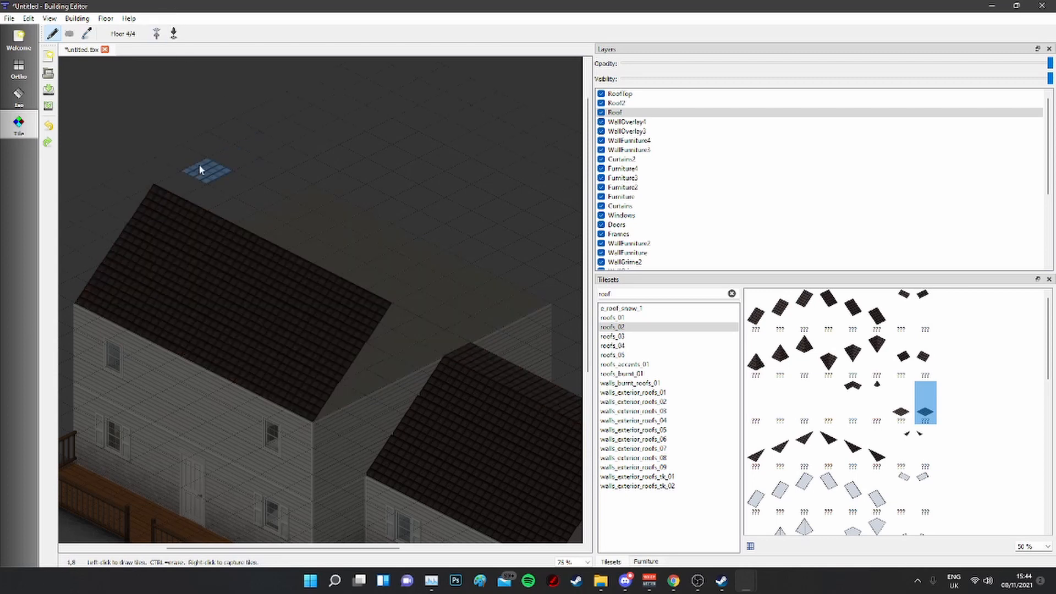
drag(186, 182, 458, 260)
scroll(457, 258, down, 3)
scroll(507, 310, down, 1)
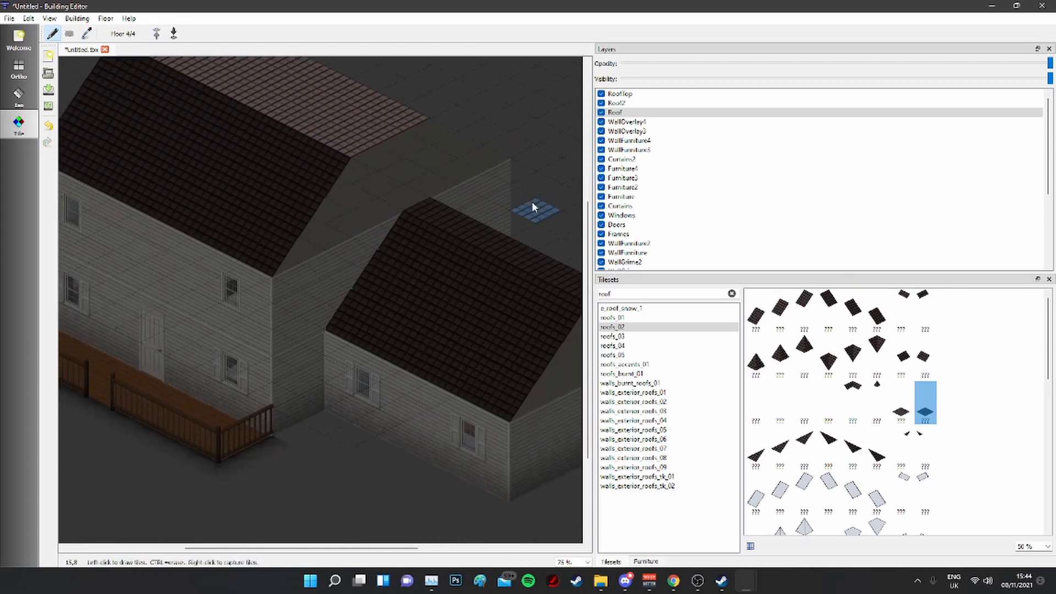
ctrl+scroll(427, 270, down, 1)
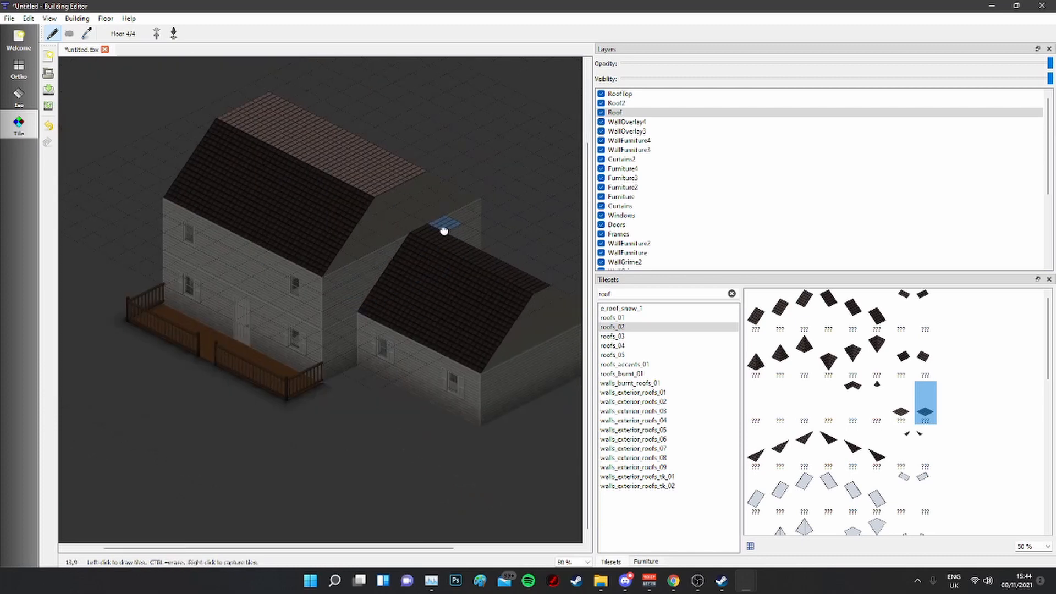
middle_drag(461, 231, 409, 284)
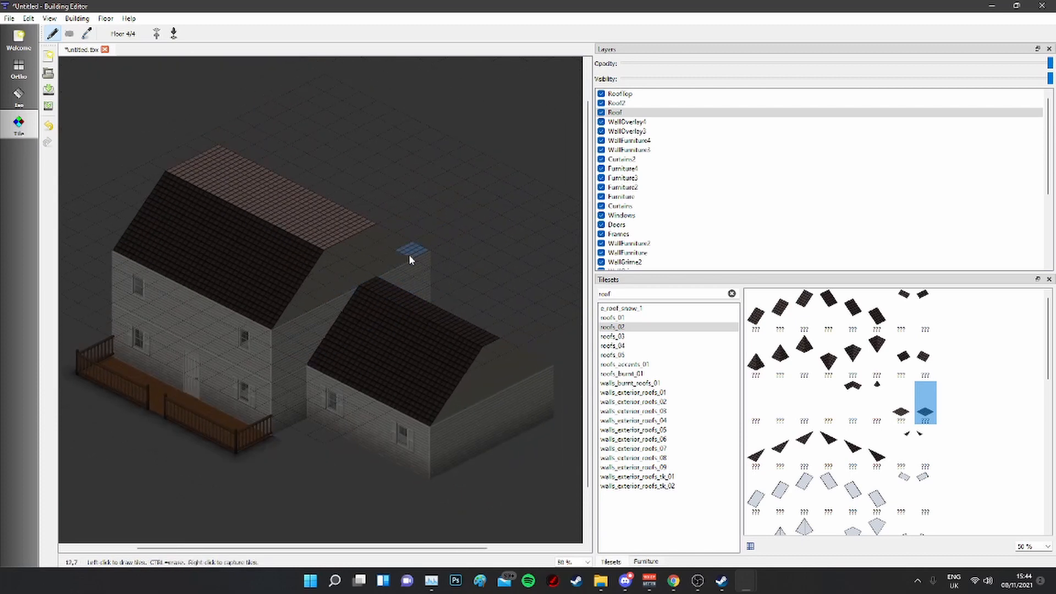
scroll(397, 300, right, 3)
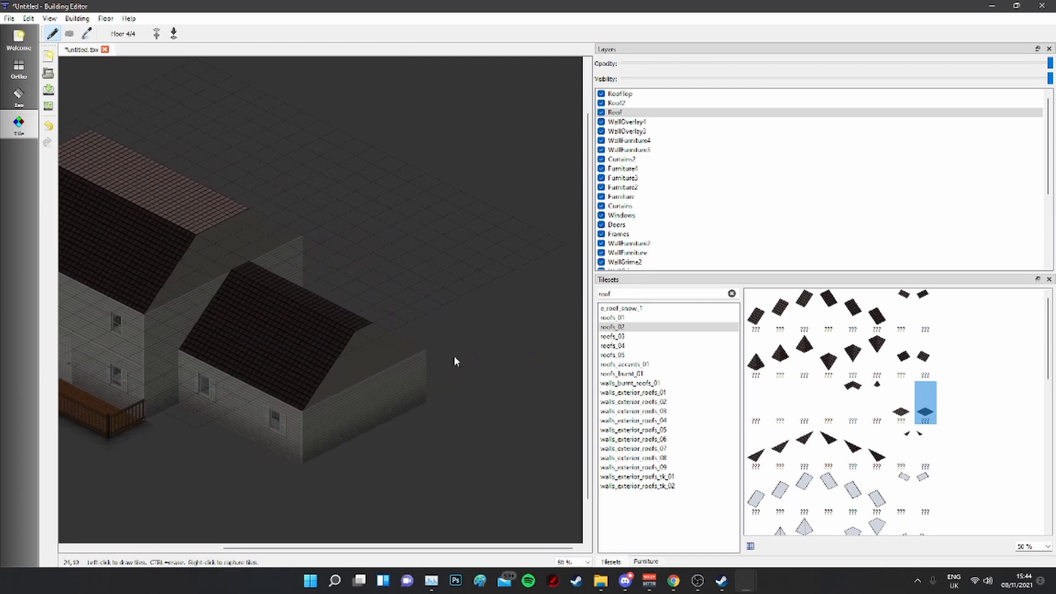
middle_drag(365, 331, 497, 289)
Step: Go down to floor 3 and bring up the walls_exterior_roofs_03 tileset for the gable walls
click(174, 33)
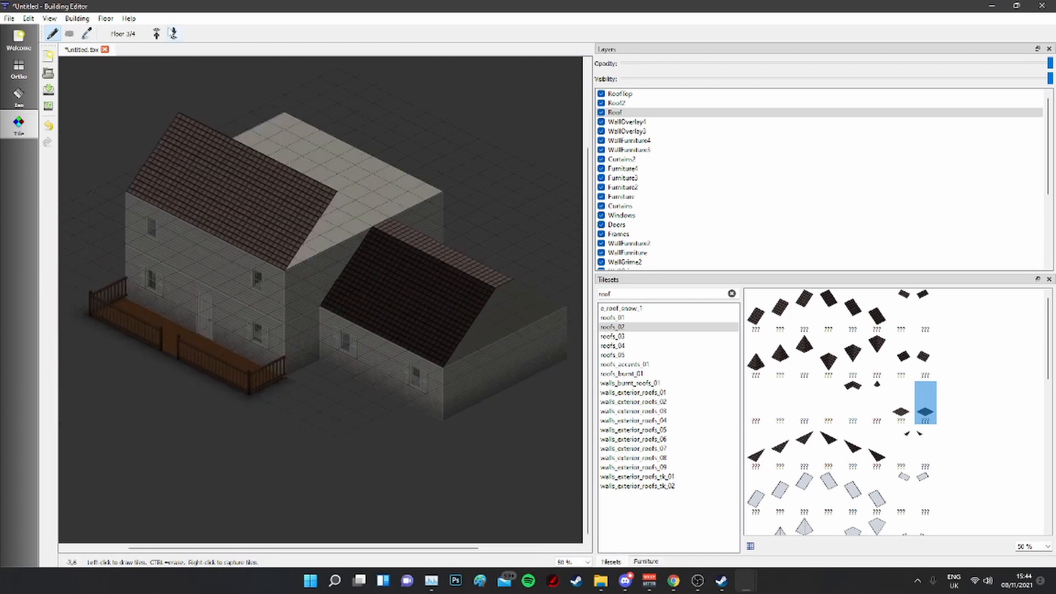
click(635, 401)
click(636, 384)
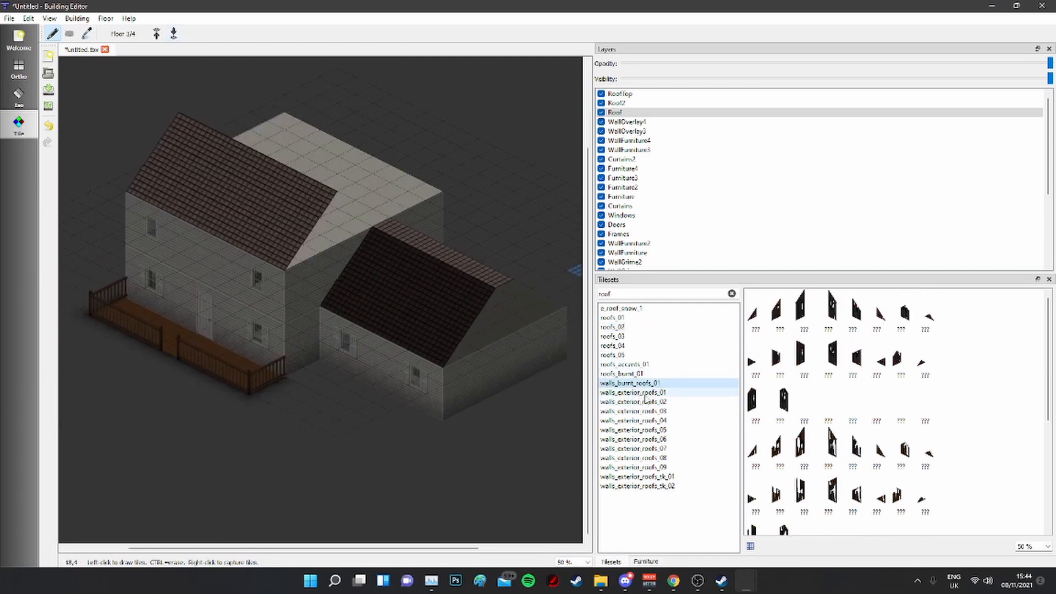
click(644, 394)
click(642, 402)
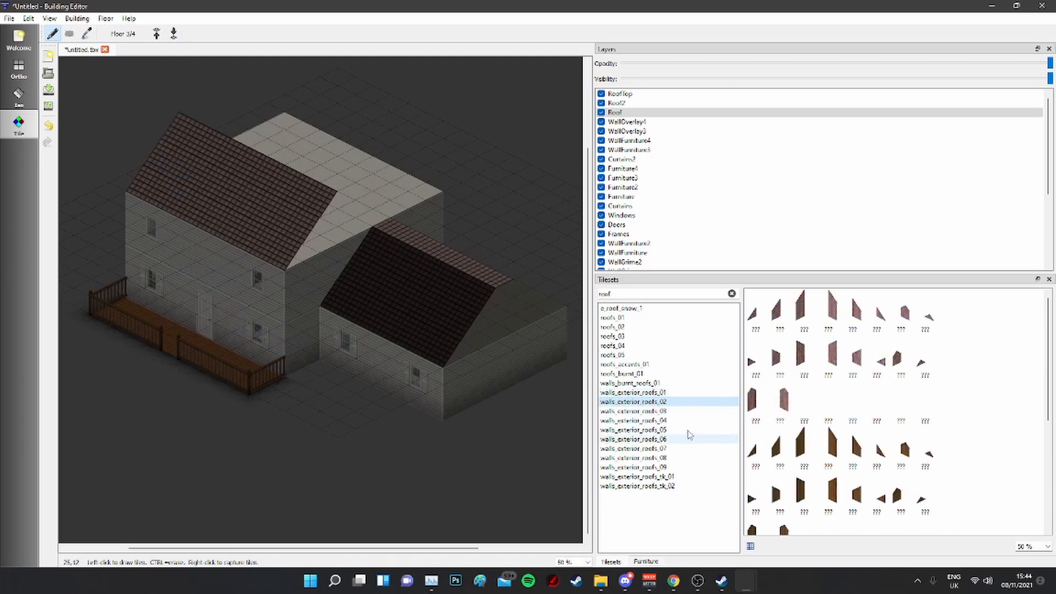
click(666, 411)
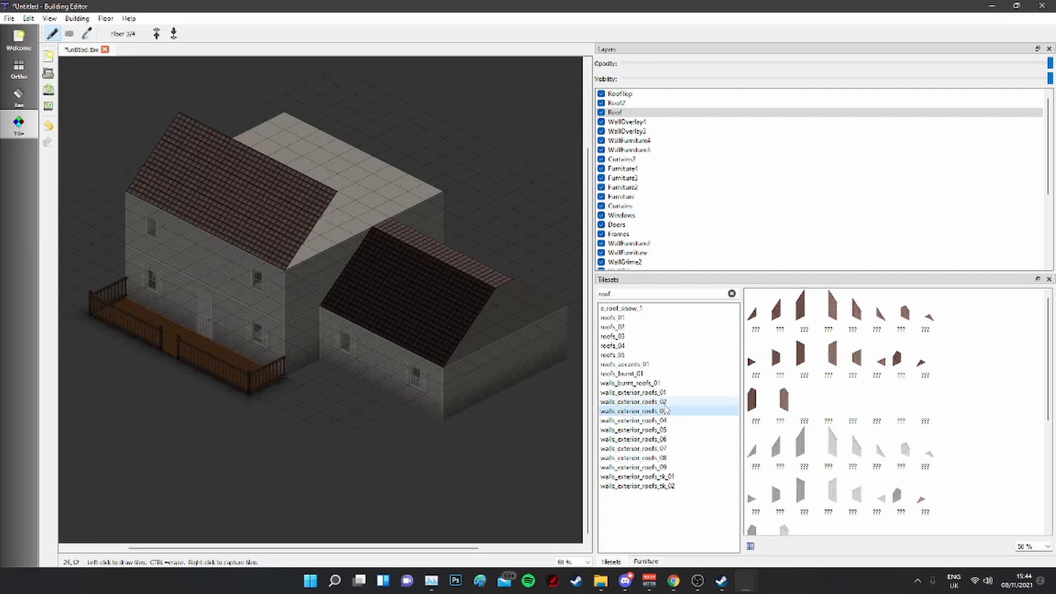
Step: Close the front half of the main house's gable on floor 3 with the first three white-siding walls_exterior_roofs_03 tiles in ascending order
click(753, 451)
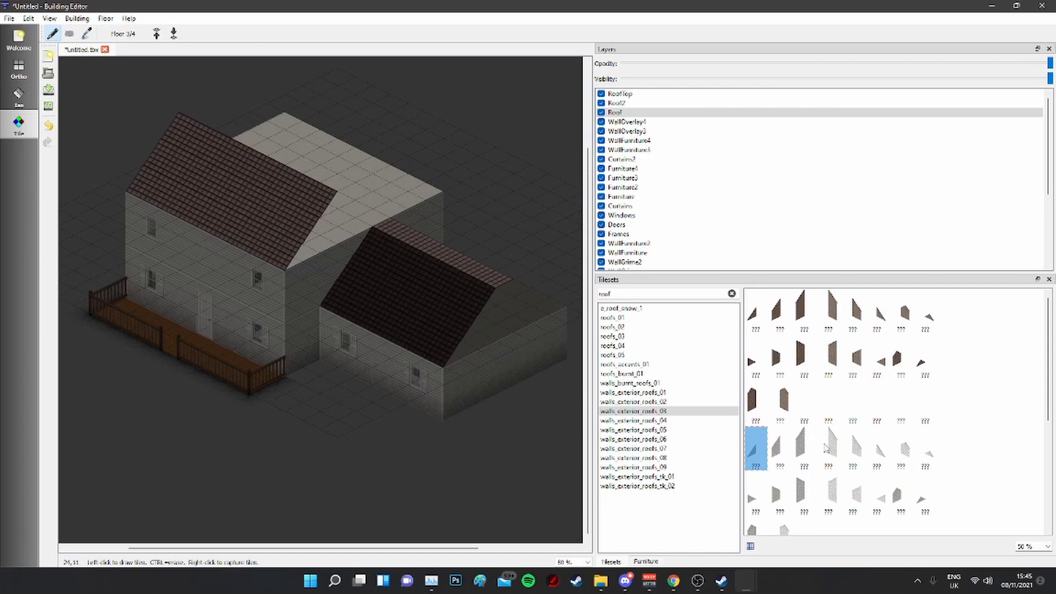
scroll(308, 245, up, 2)
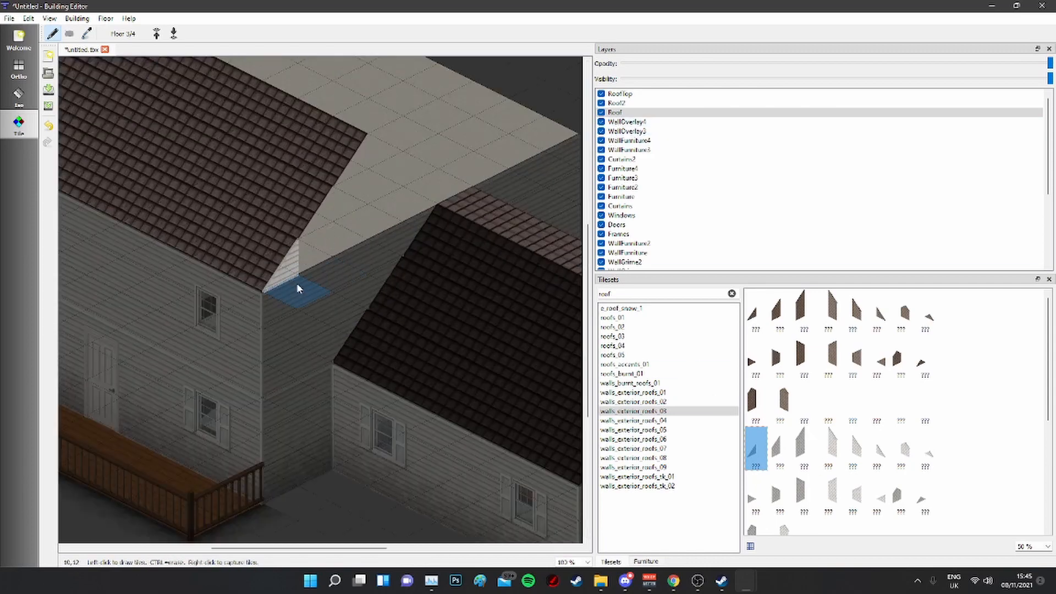
click(295, 284)
click(780, 448)
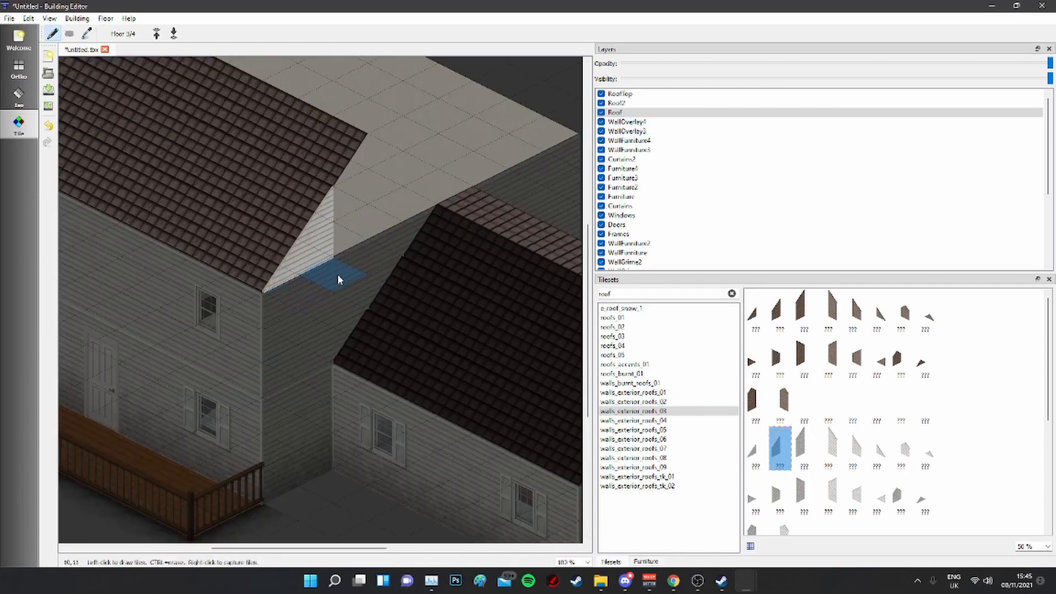
click(804, 448)
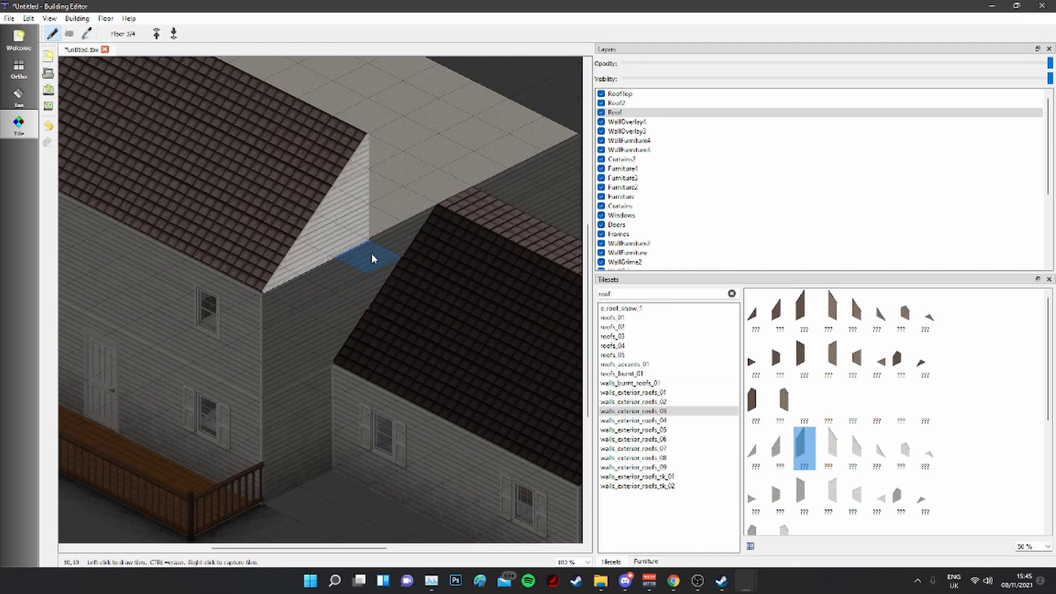
click(372, 254)
Step: On floor 2, close the front half of the extension's gable with the same three rising white-siding walls_exterior_roofs_03 tiles
middle_drag(447, 362, 213, 229)
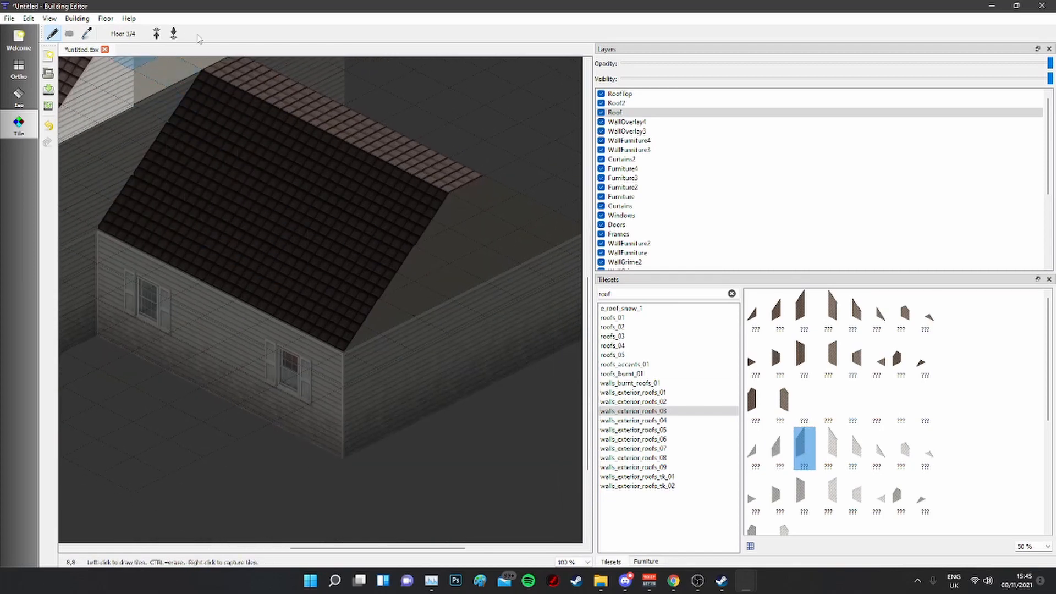
click(175, 33)
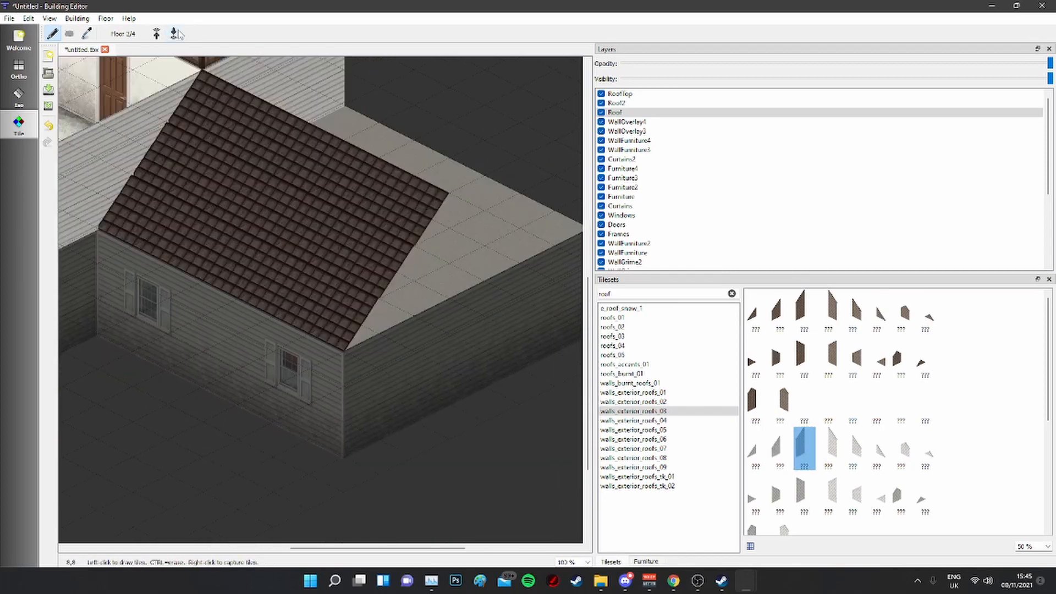
click(758, 452)
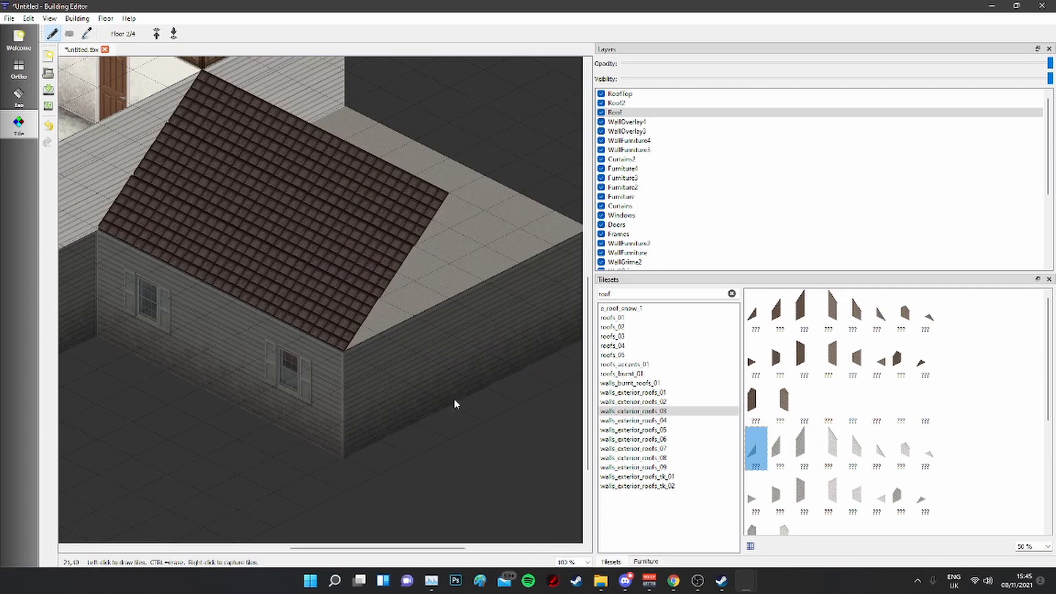
click(780, 449)
click(418, 306)
ctrl+click(418, 305)
click(803, 448)
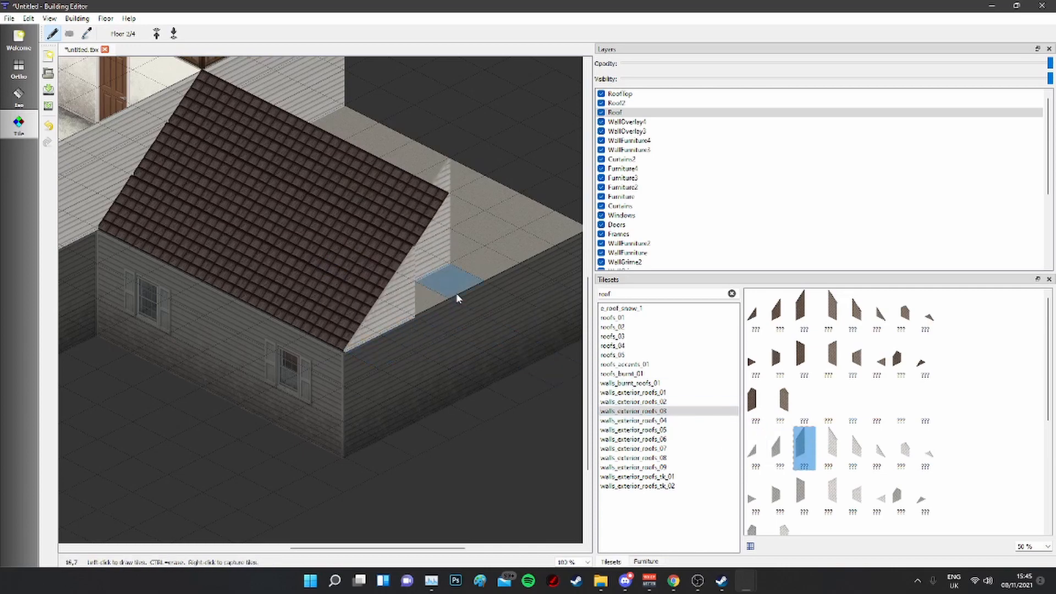
Step: Build the rear half of the extension's gable on floor 2 with the first three tiles of the second white-siding row
scroll(460, 307, down, 1)
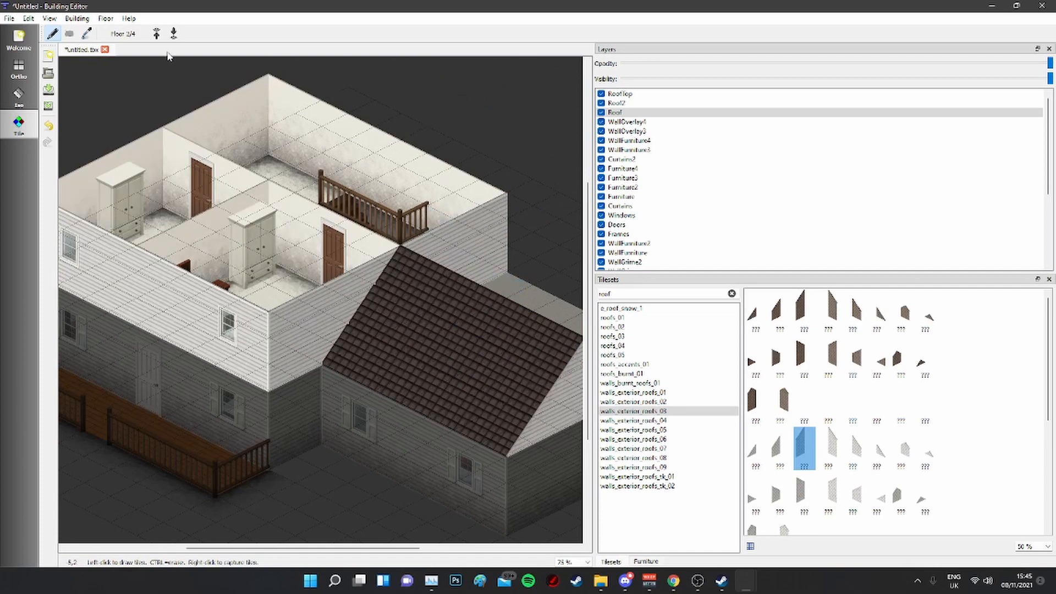
middle_drag(347, 334, 32, 198)
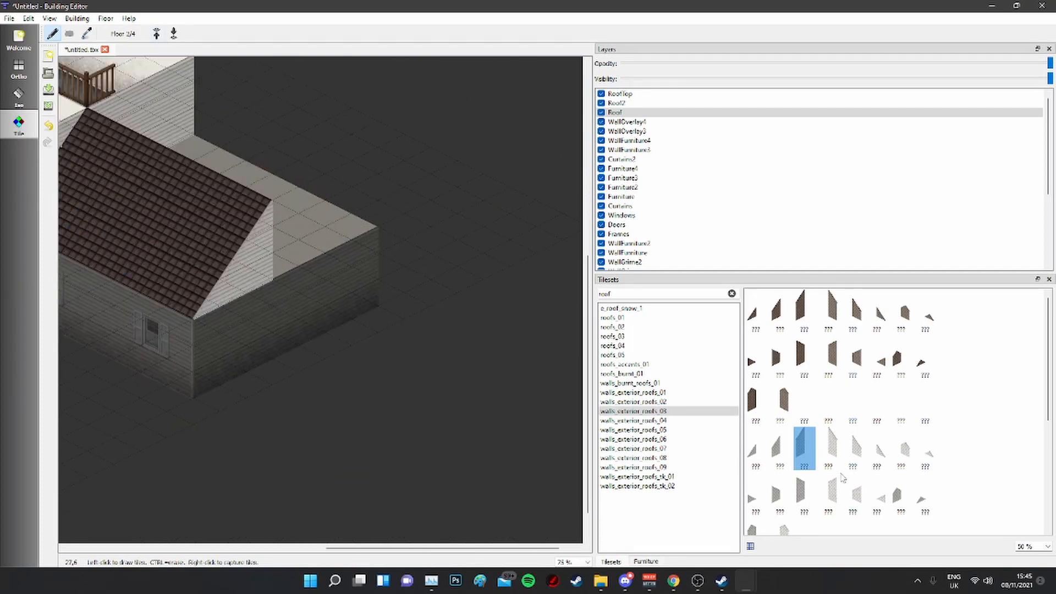
click(752, 495)
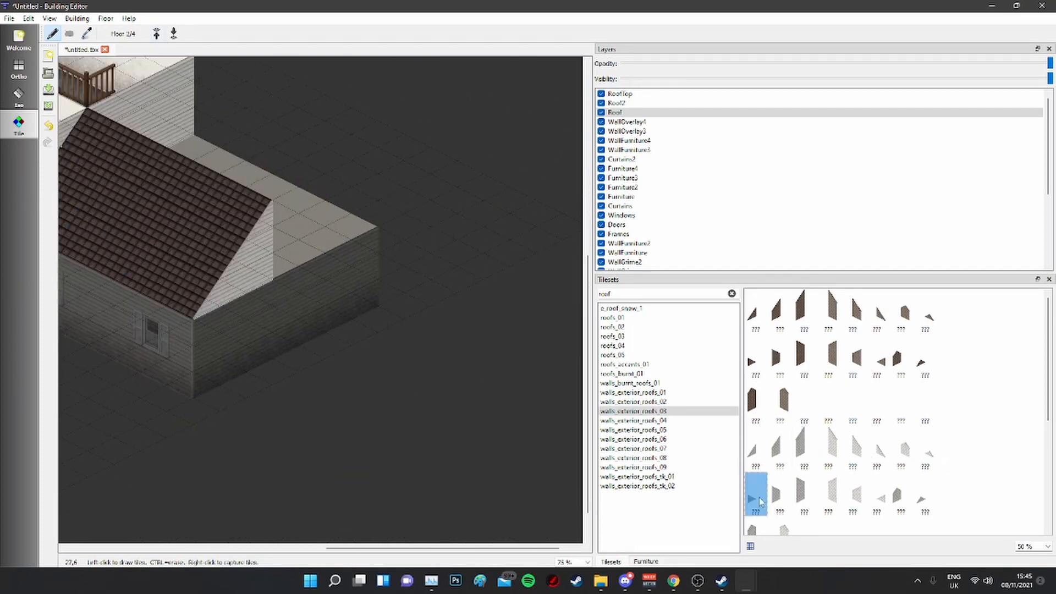
click(784, 495)
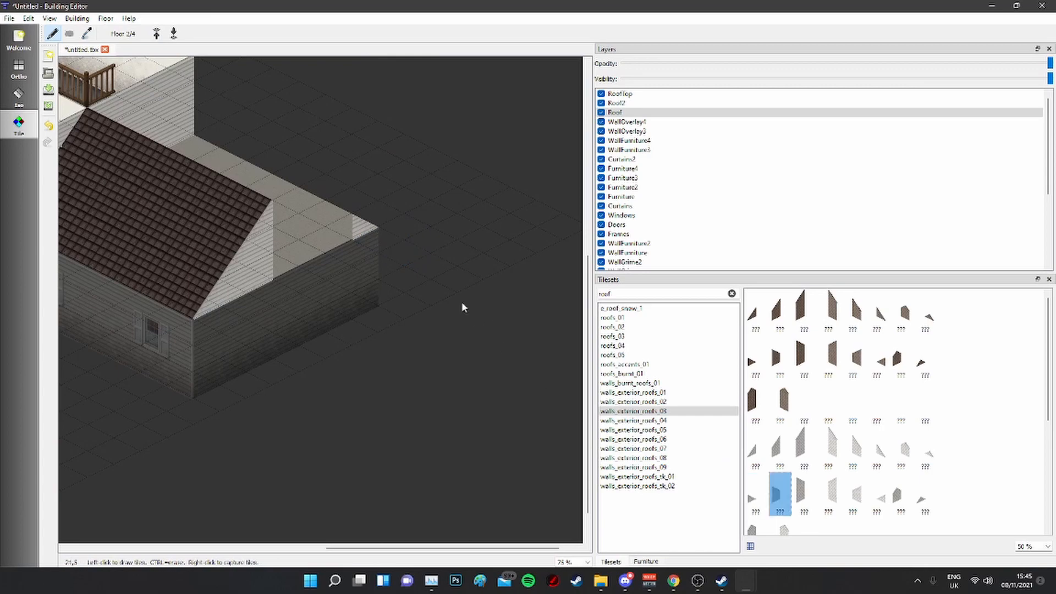
click(803, 494)
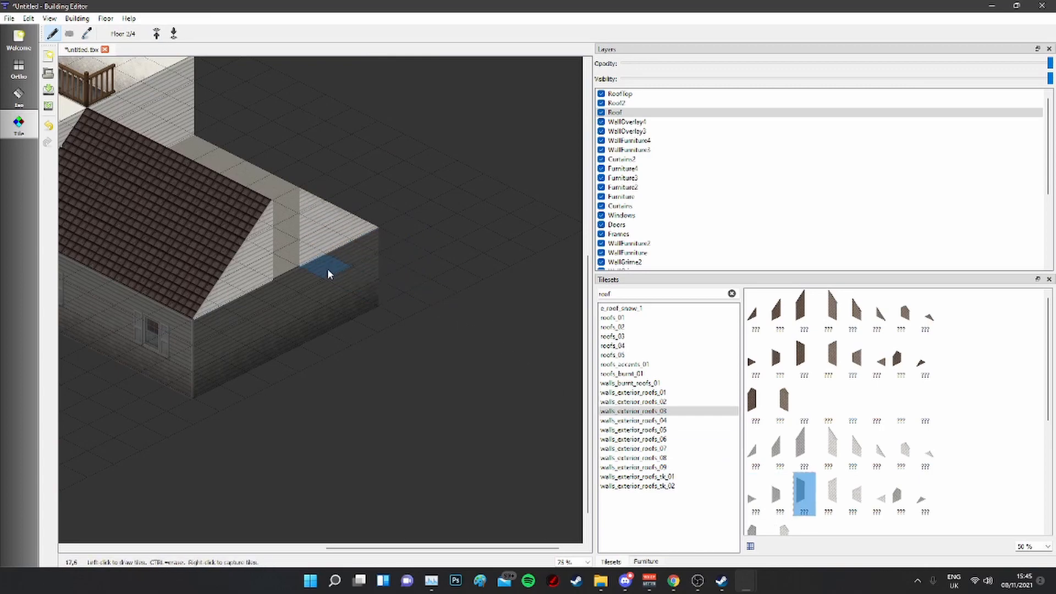
Step: On floor 3, build the rear half of the main house's gable with the same three tiles from the second white-siding row
scroll(281, 290, down, 2)
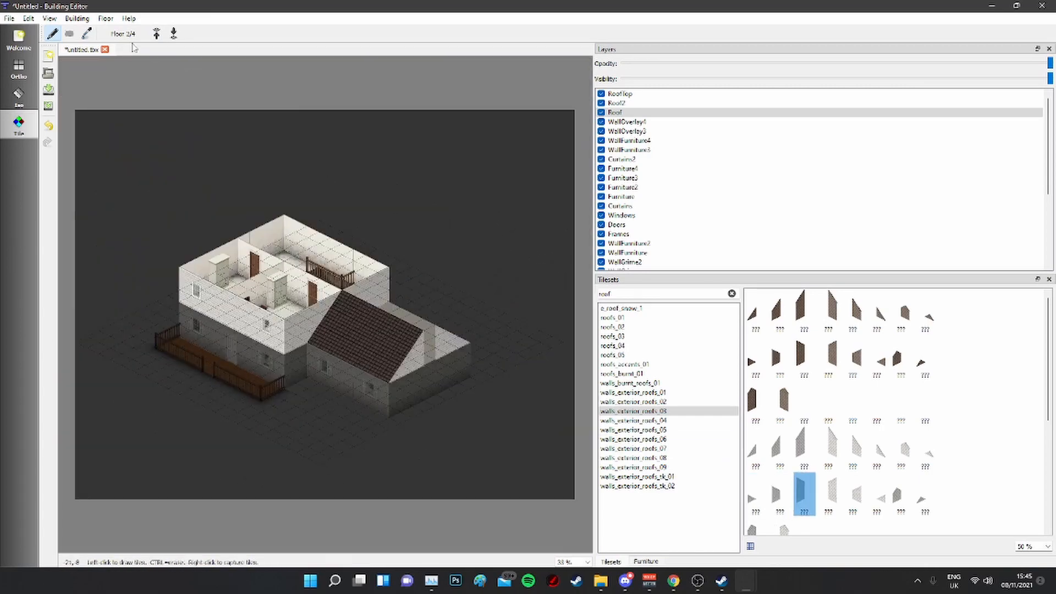
click(156, 34)
scroll(448, 323, up, 3)
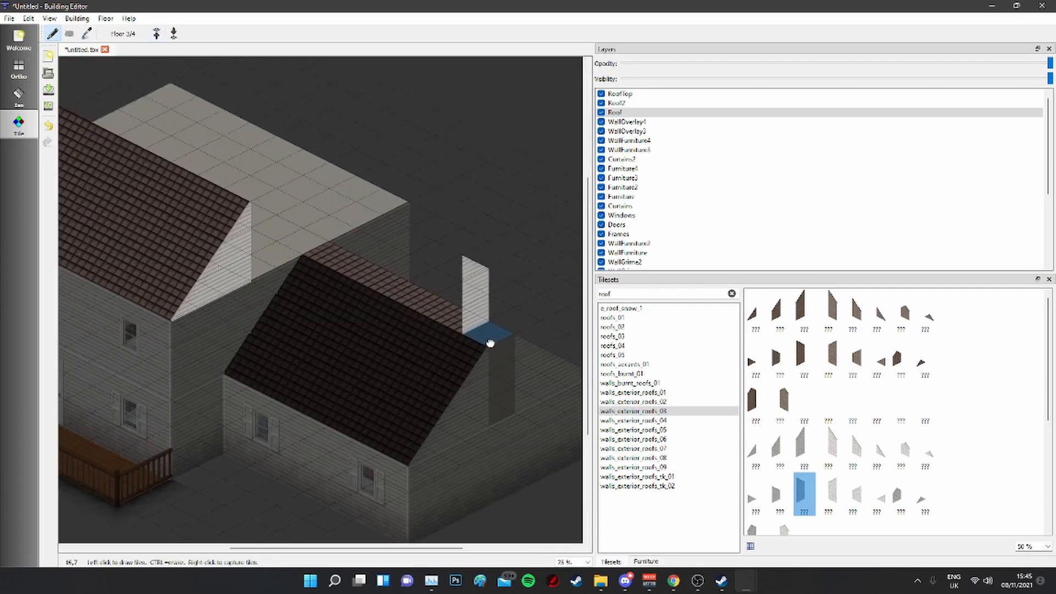
click(760, 501)
click(424, 218)
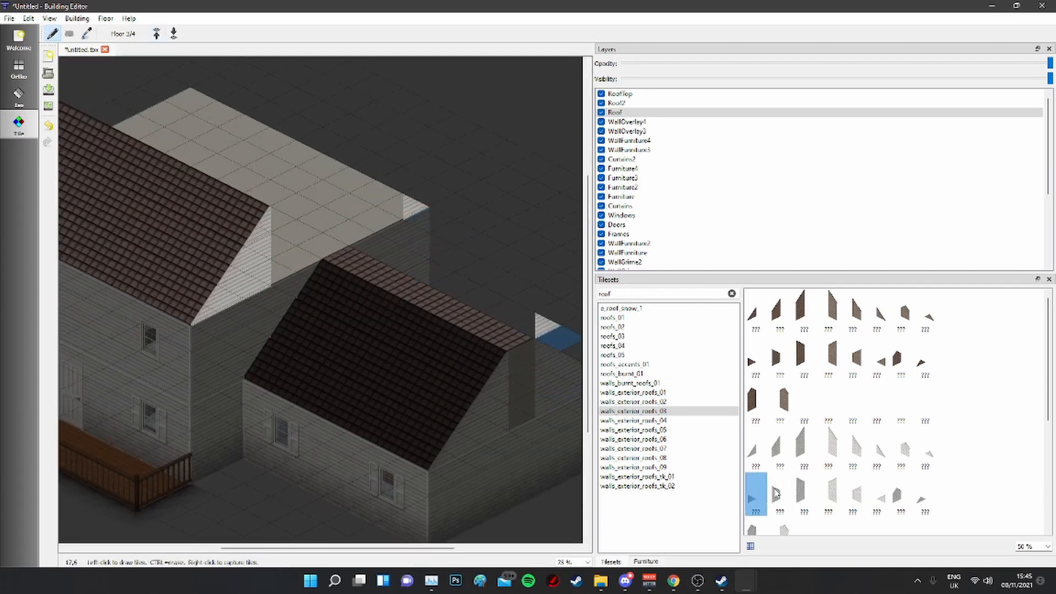
click(774, 502)
click(398, 222)
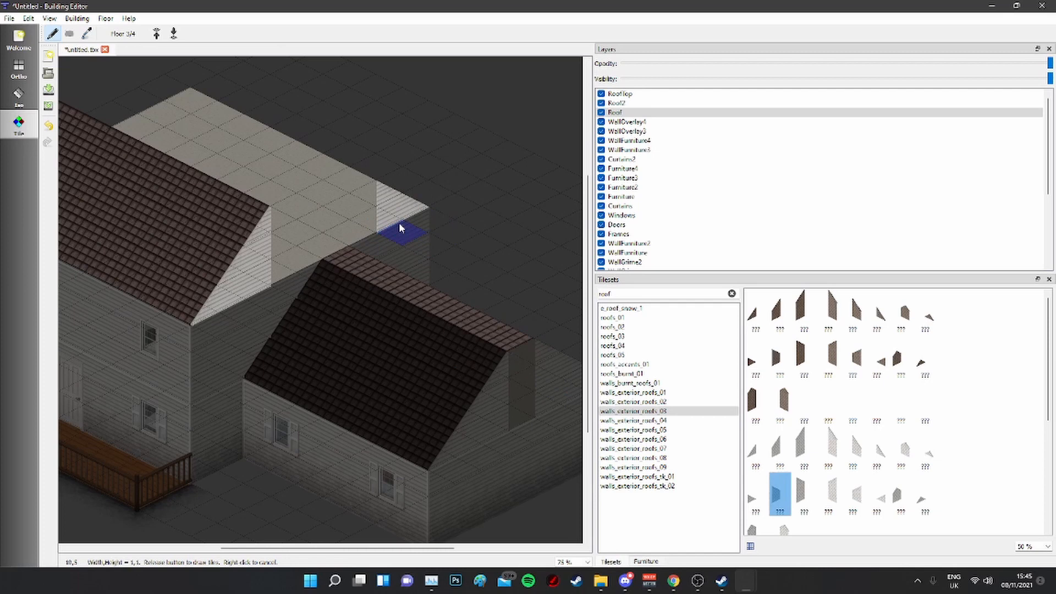
click(804, 495)
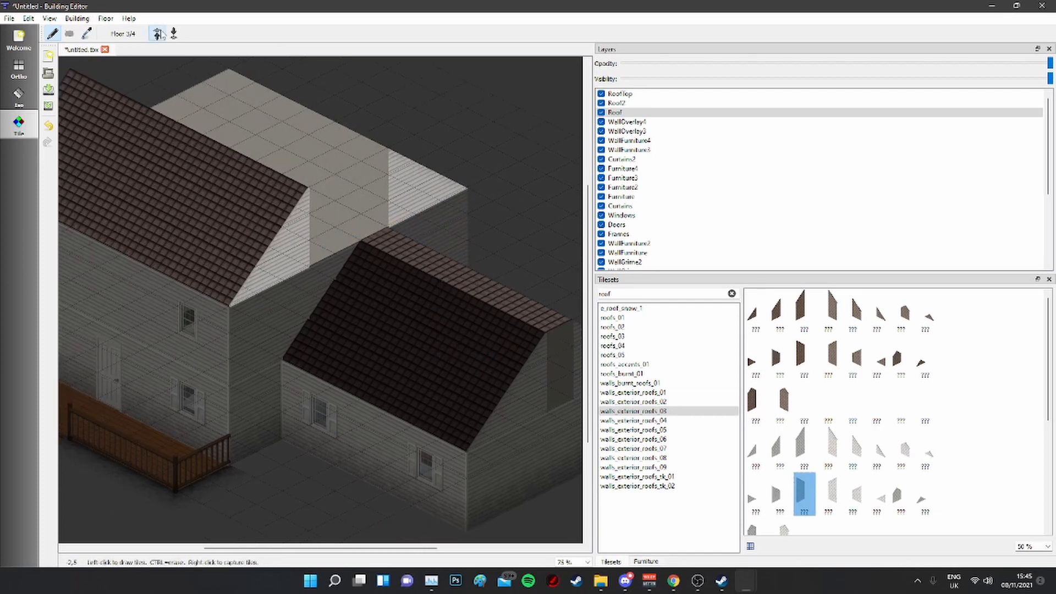
Step: Move up to floor 4, then switch to Iso mode and activate the wall tool
click(157, 34)
middle_drag(347, 352, 184, 292)
ctrl+scroll(405, 398, down, 1)
middle_drag(362, 331, 466, 311)
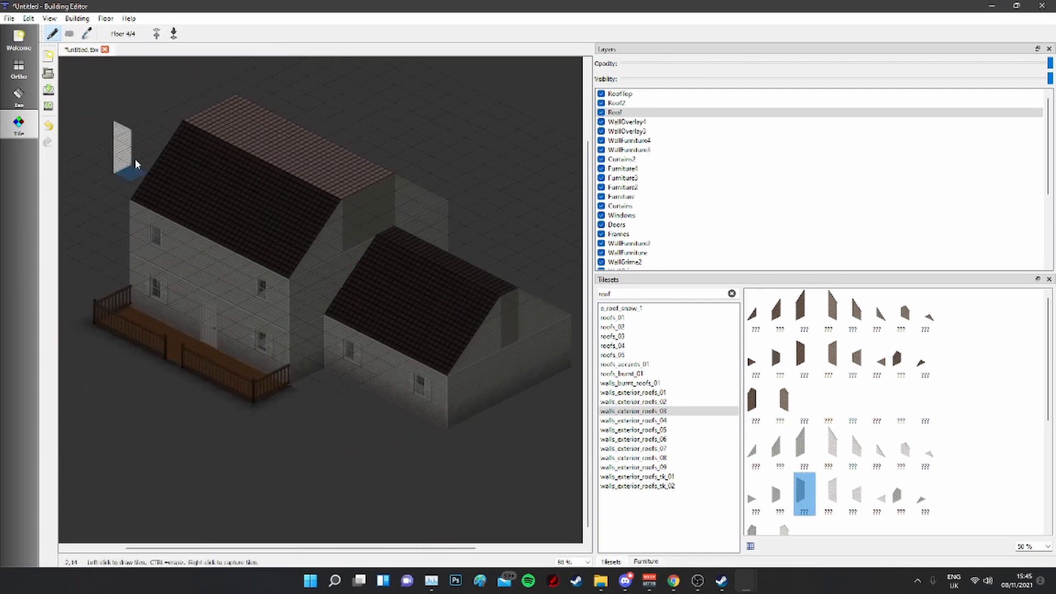
click(19, 97)
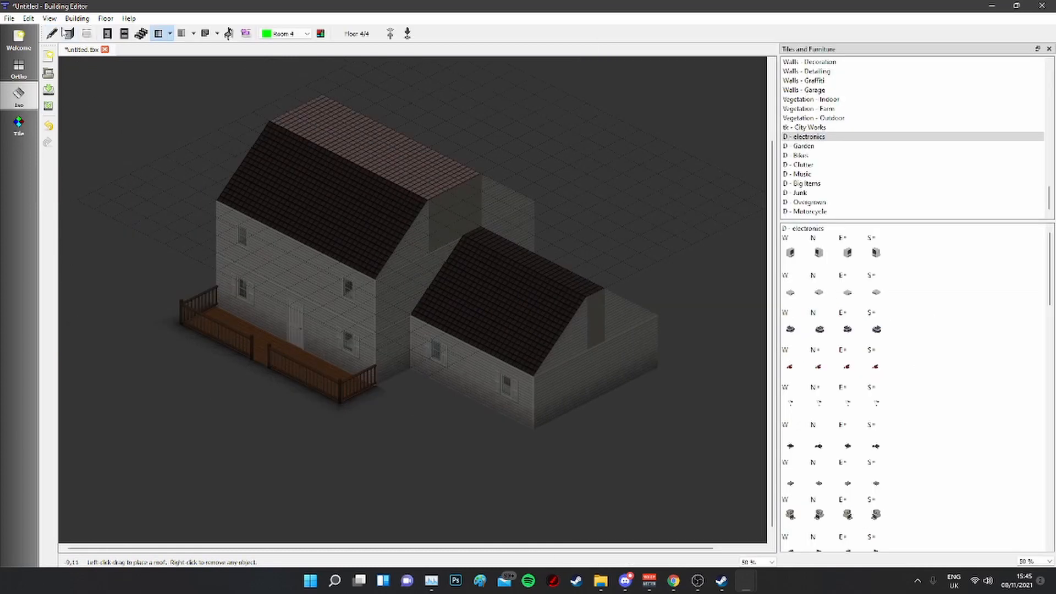
click(68, 34)
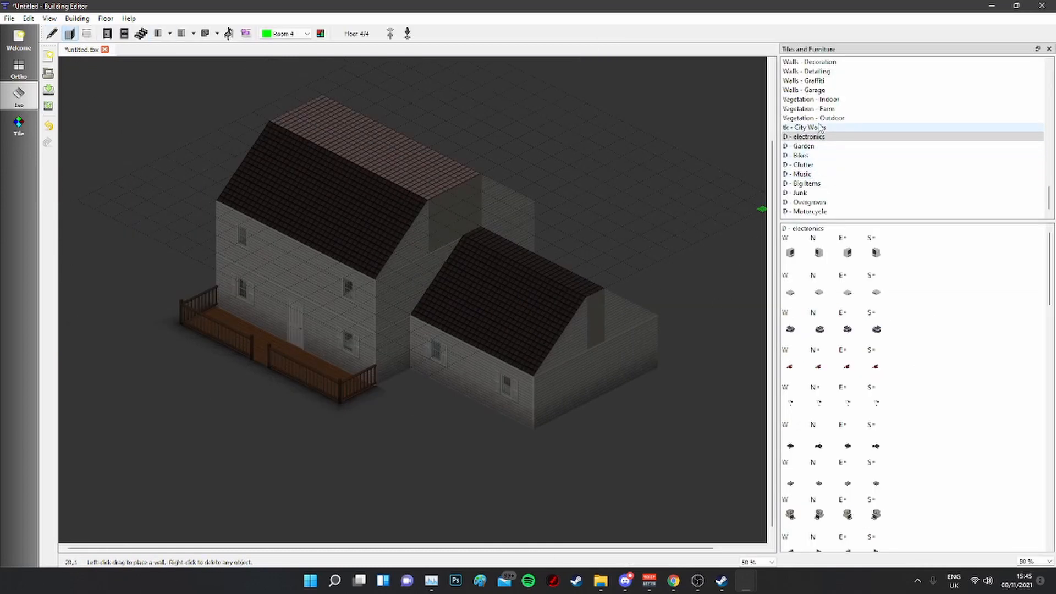
Step: Look through the Exterior Walls tiles for the house's white siding in walls_exterior_house_01
scroll(819, 137, up, 7)
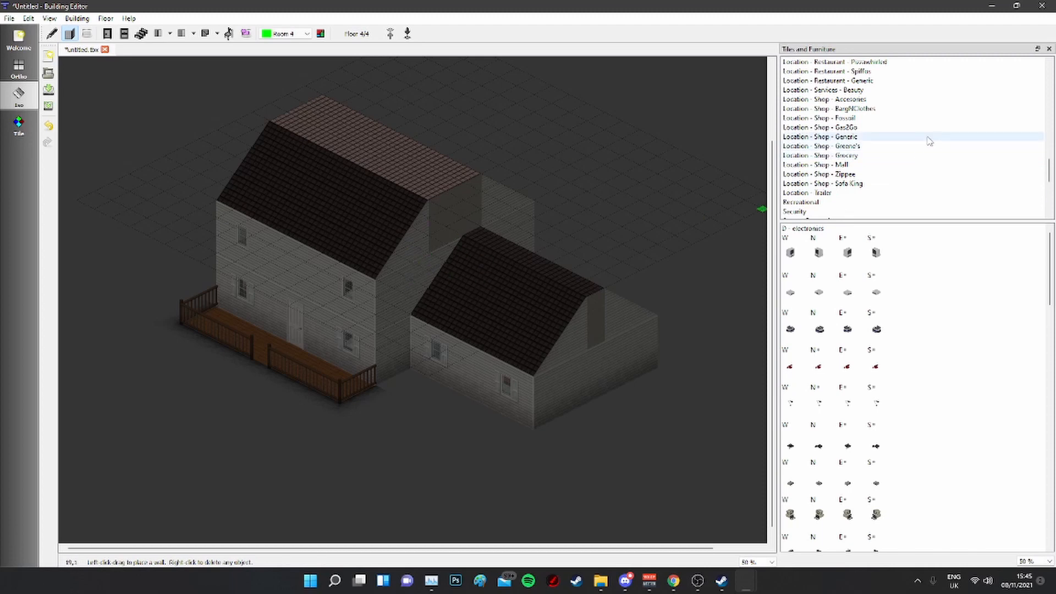
scroll(875, 135, up, 8)
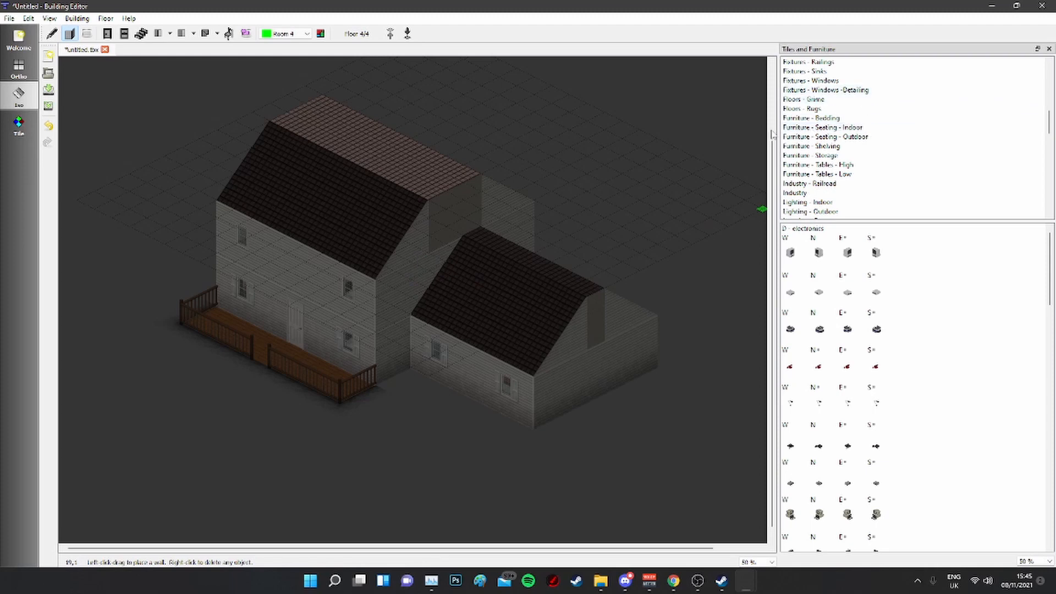
scroll(861, 151, up, 5)
scroll(861, 150, up, 5)
scroll(603, 123, up, 2)
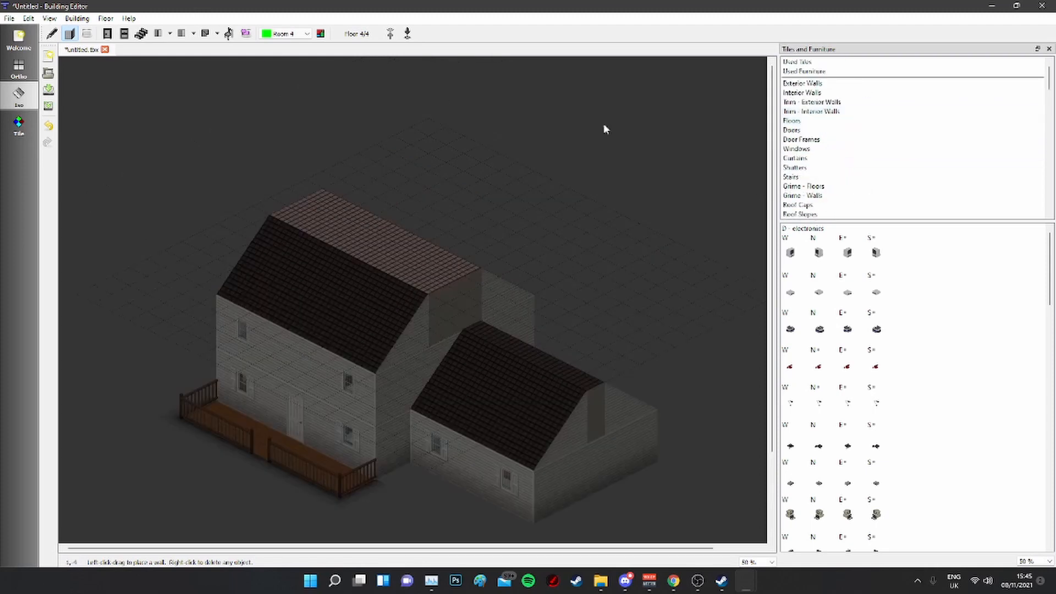
click(818, 102)
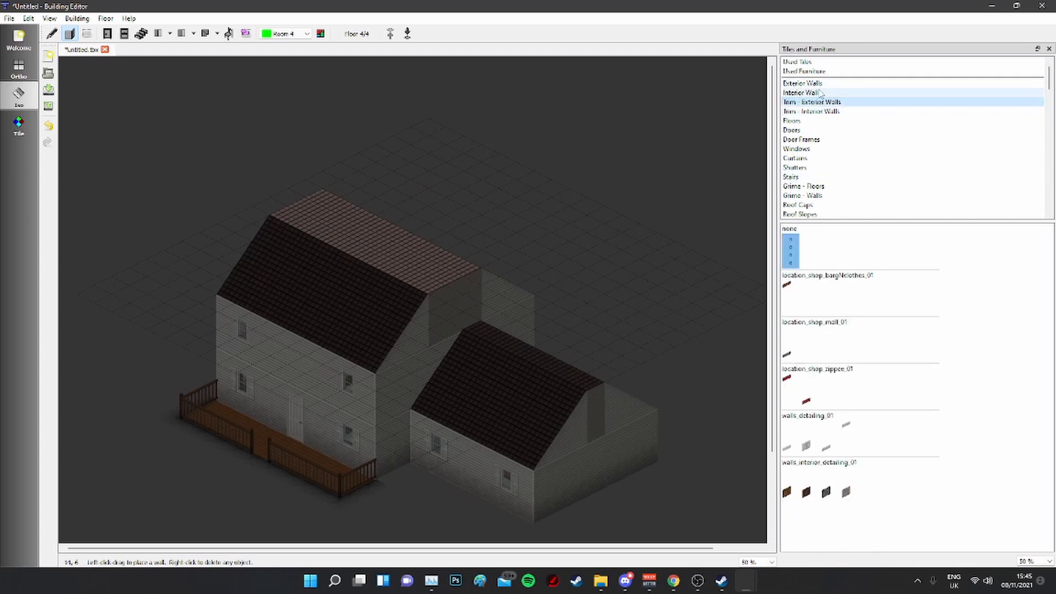
click(801, 83)
scroll(821, 374, down, 15)
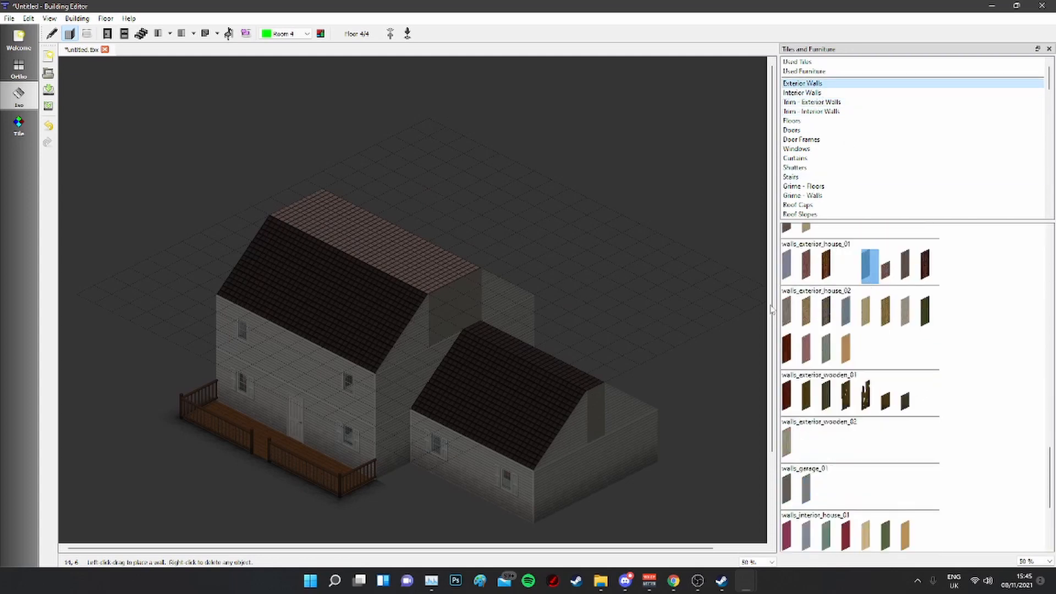
Step: Go down to floor 3 and draw a white-siding exterior wall across the gap in the middle of the main house's gable
click(407, 33)
drag(443, 349, 481, 320)
scroll(465, 317, up, 4)
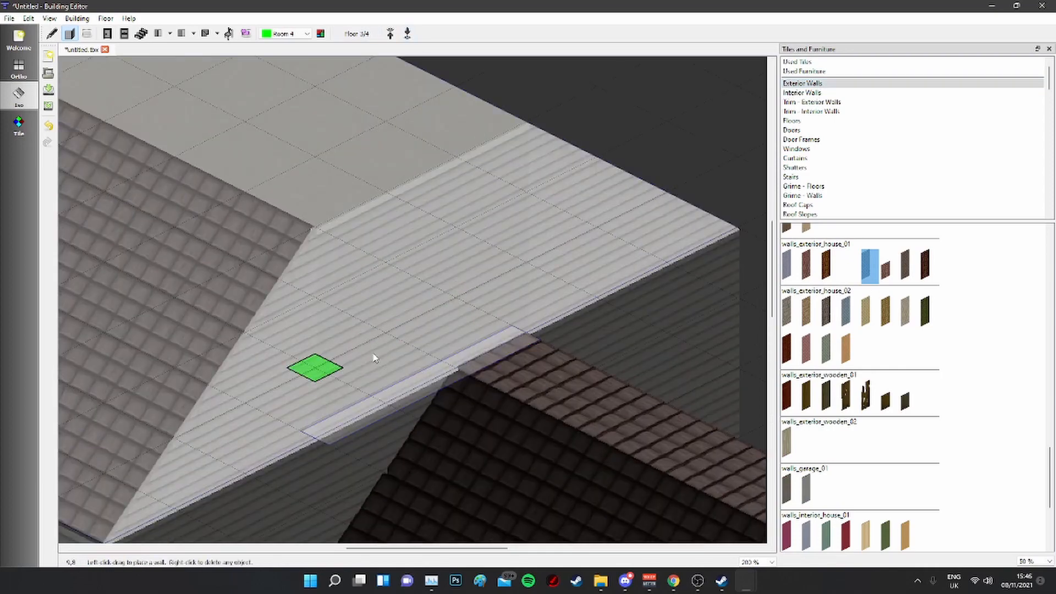
scroll(557, 275, up, 2)
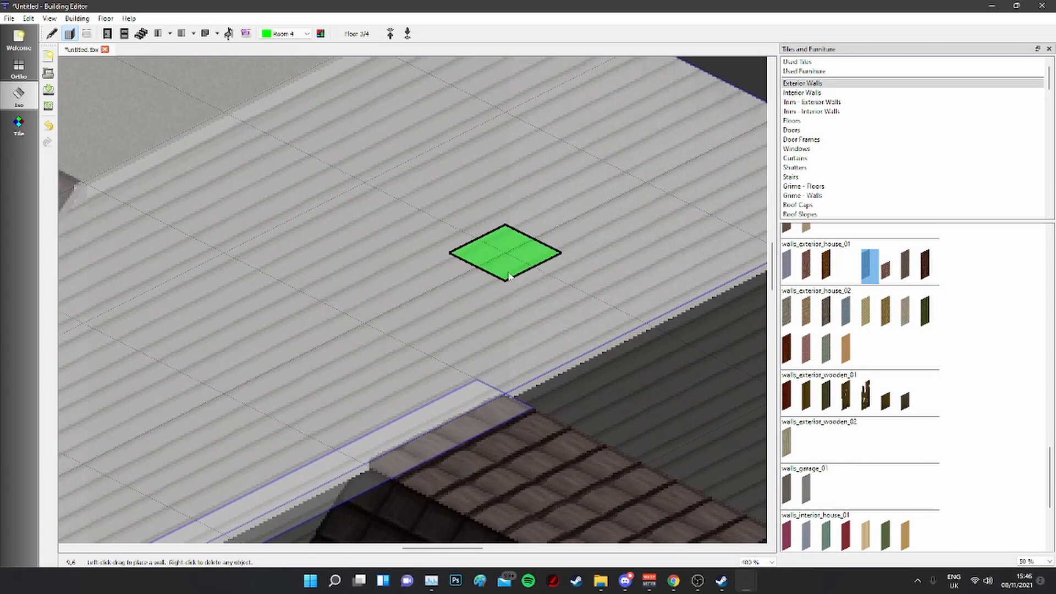
Step: On floor 2, fill the gap in the middle of the extension's gable with the white-siding wall, and return to floor 4
scroll(632, 335, down, 2)
middle_drag(592, 433, 325, 193)
middle_drag(580, 349, 342, 113)
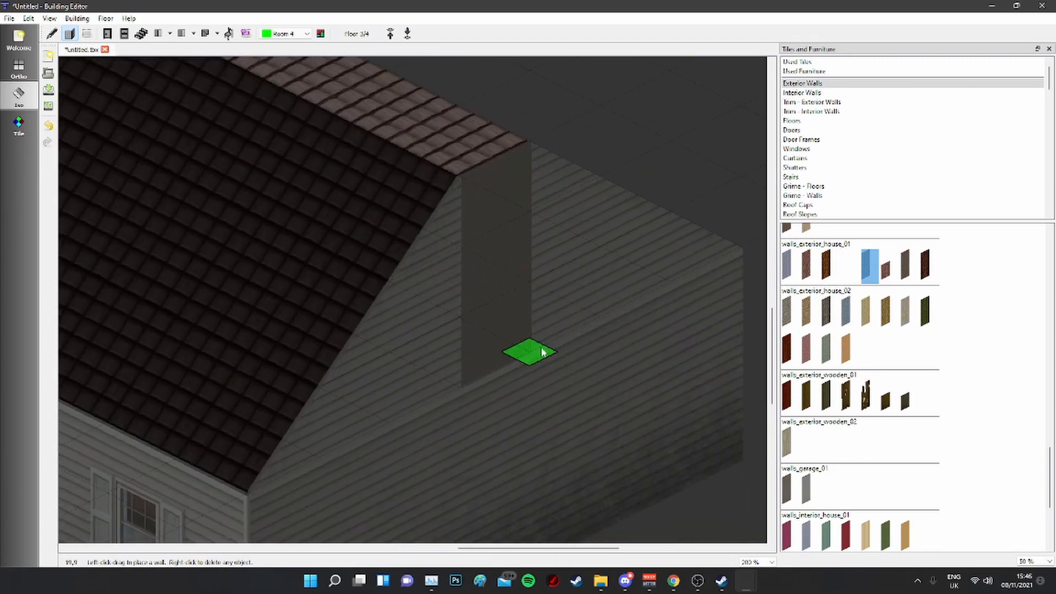
click(407, 34)
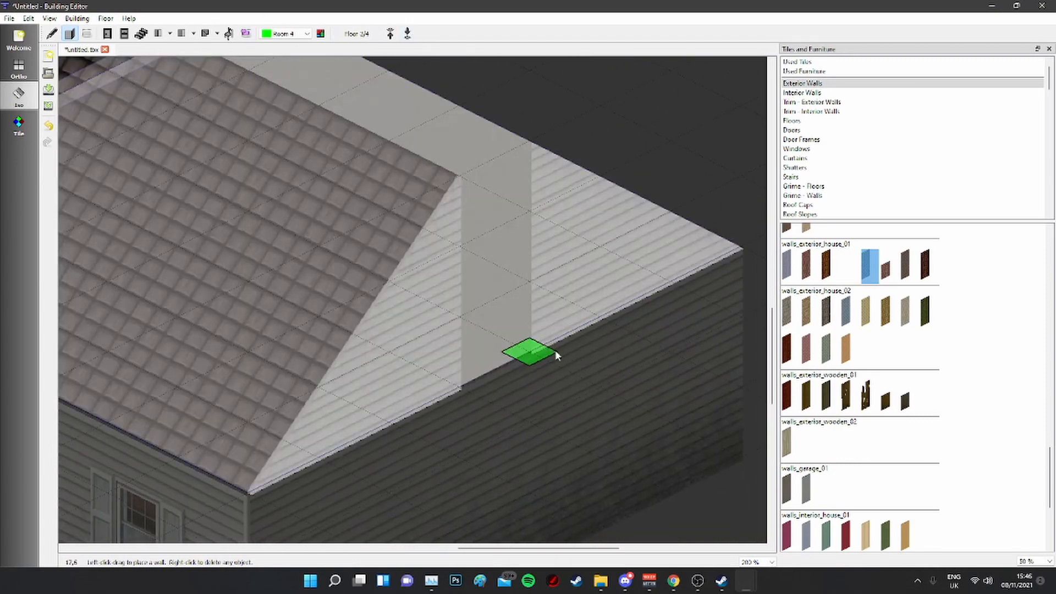
drag(550, 353, 488, 375)
click(390, 34)
click(390, 34)
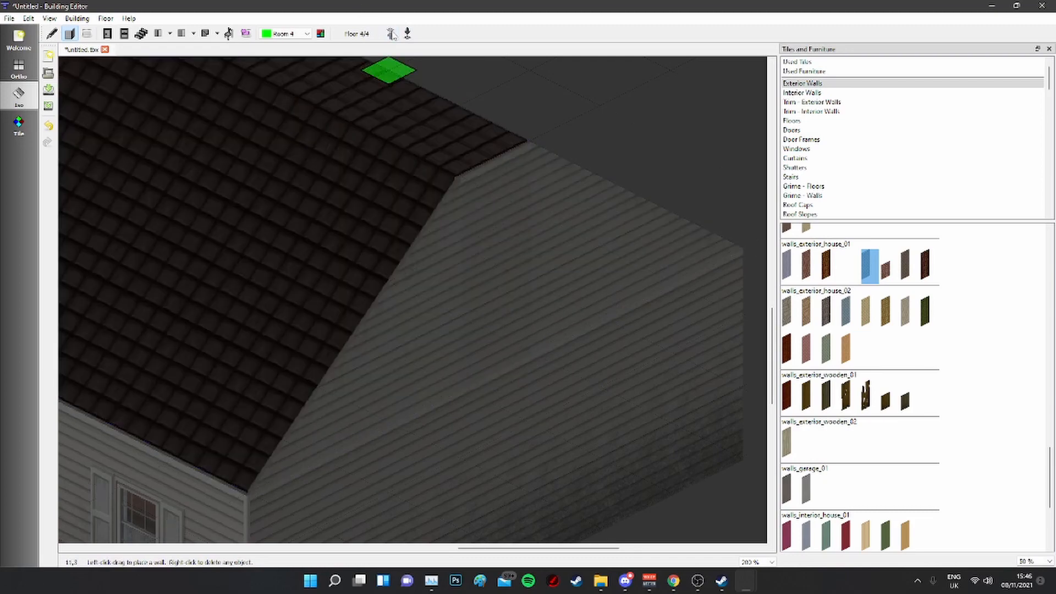
Step: Switch to Tile mode and look through the tiles of walls_exterior_roofs_03, 04, 05 and 02
scroll(557, 335, down, 3)
scroll(557, 335, down, 1)
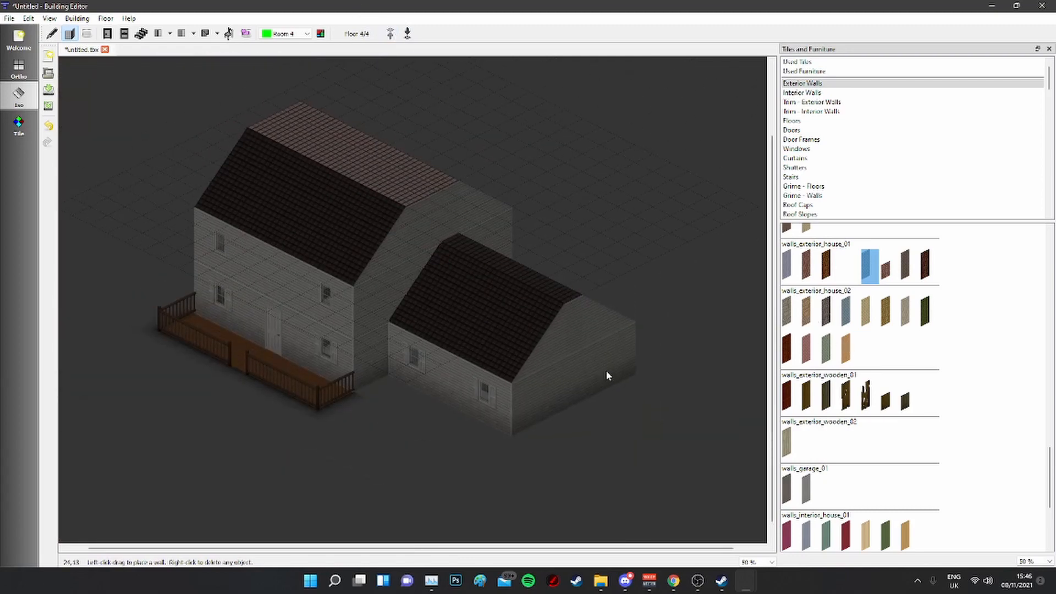
click(18, 123)
scroll(886, 443, down, 2)
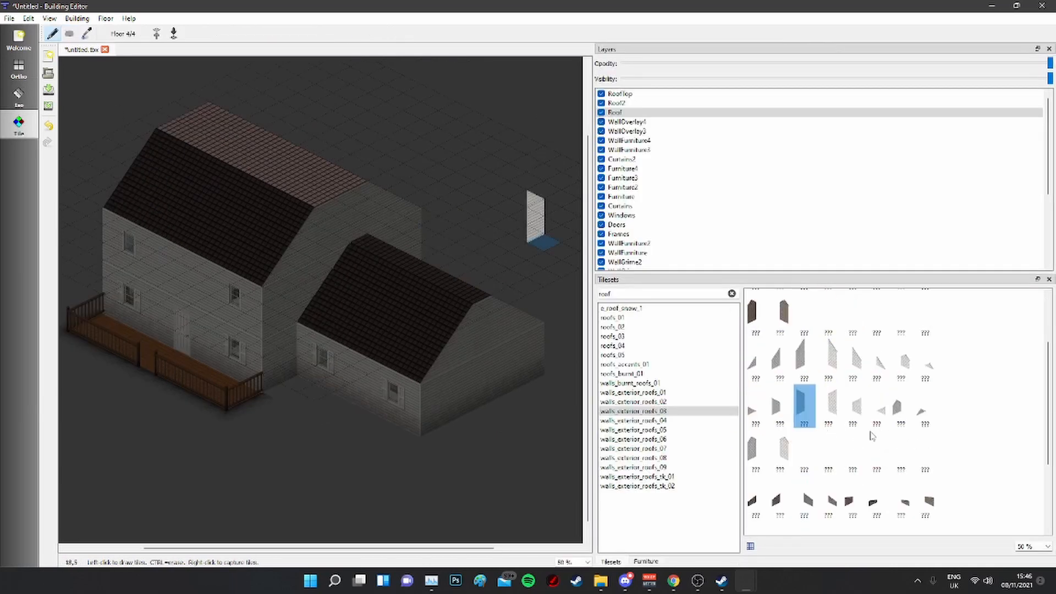
click(688, 421)
scroll(912, 459, down, 2)
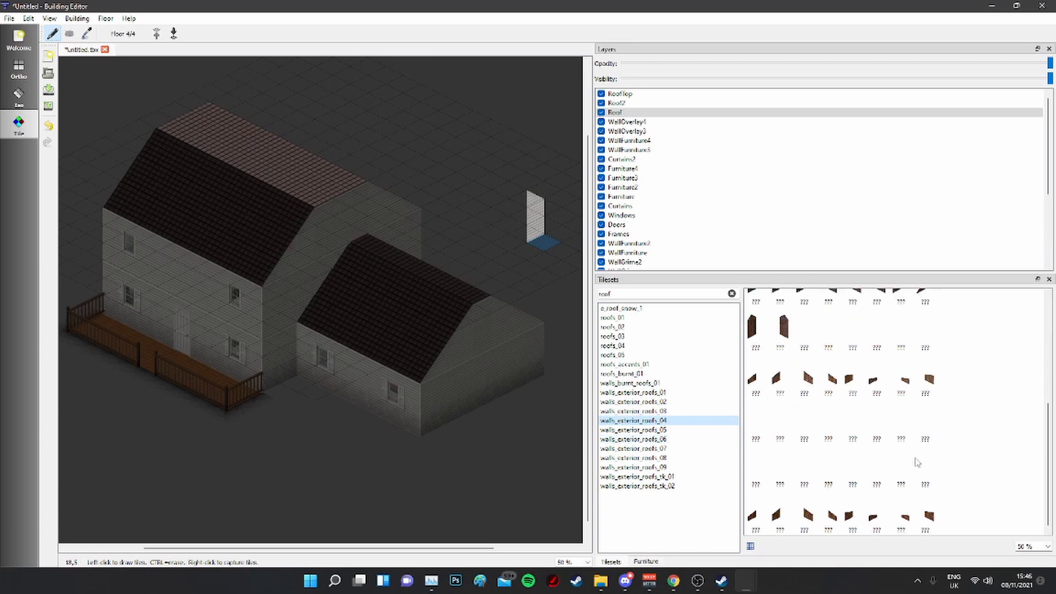
click(655, 430)
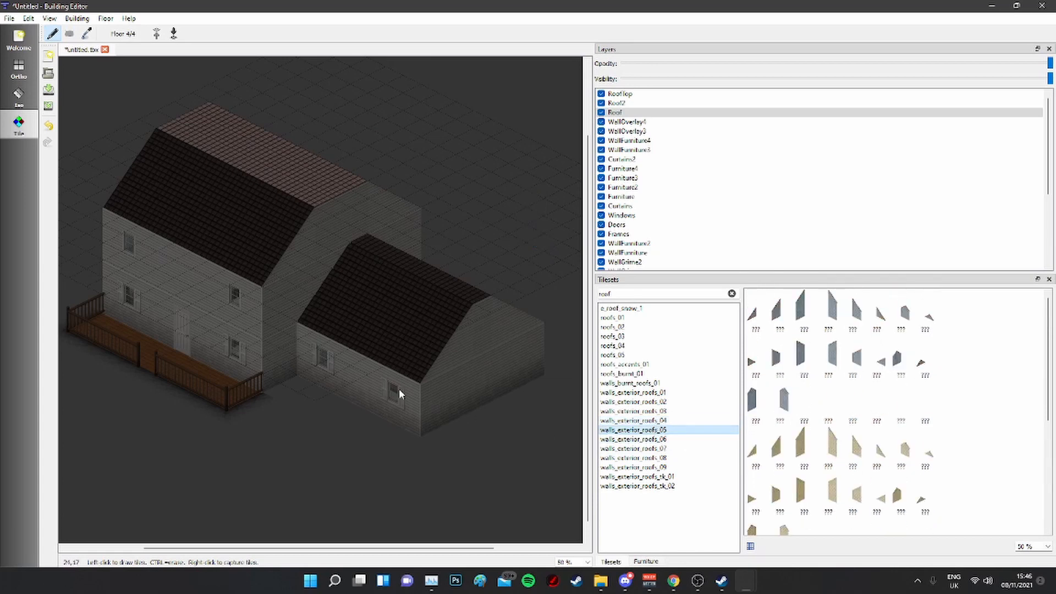
key(Up)
key(Up)
key(Up)
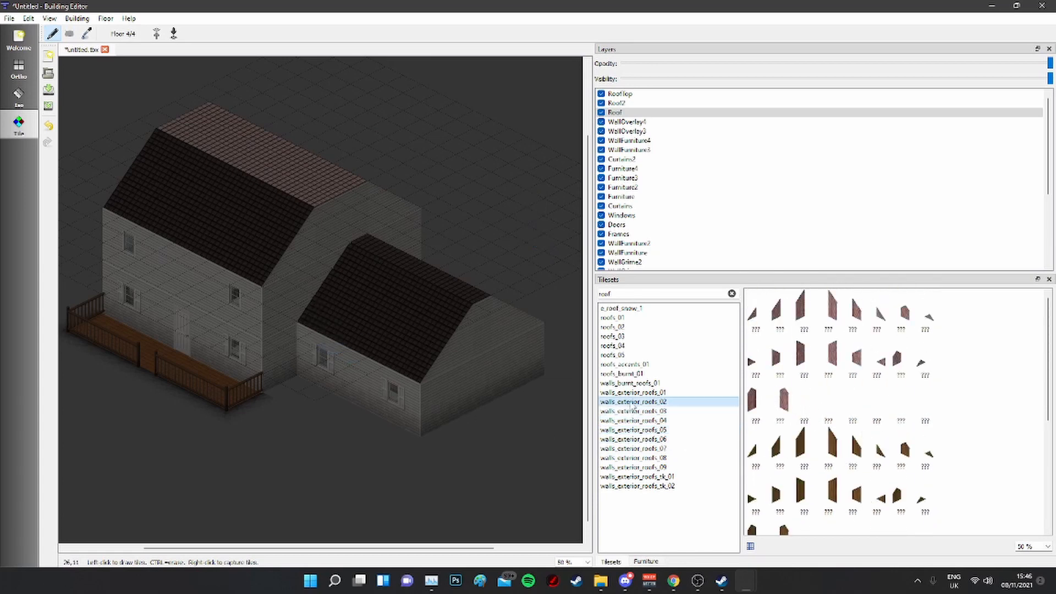
scroll(878, 479, down, 3)
middle_drag(294, 435, 436, 426)
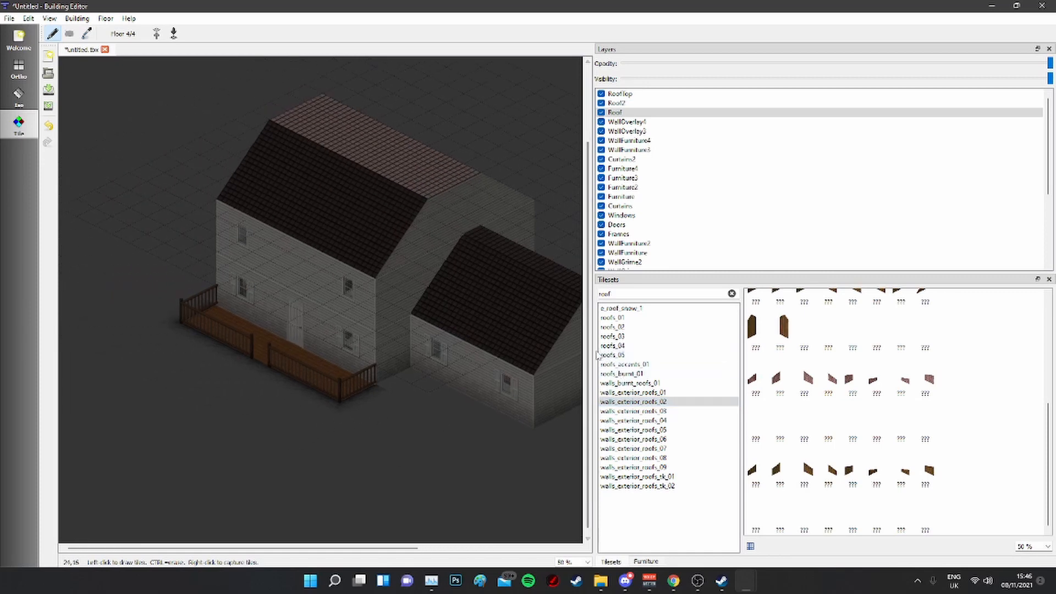
drag(593, 348, 781, 352)
mouse_move(460, 426)
middle_down()
mouse_move(470, 403)
mouse_move(459, 414)
middle_up()
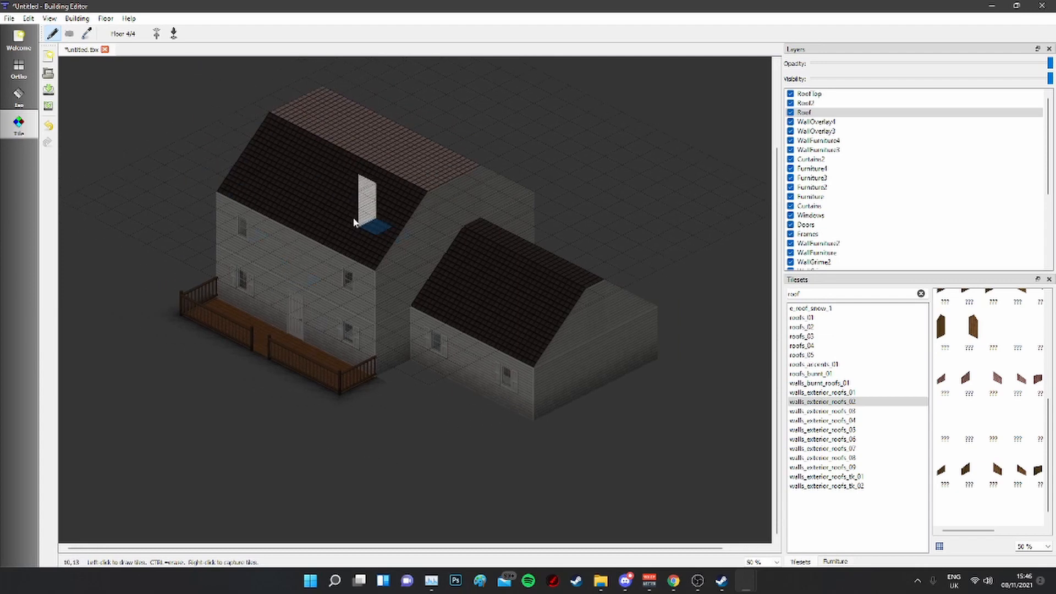
click(174, 34)
click(158, 34)
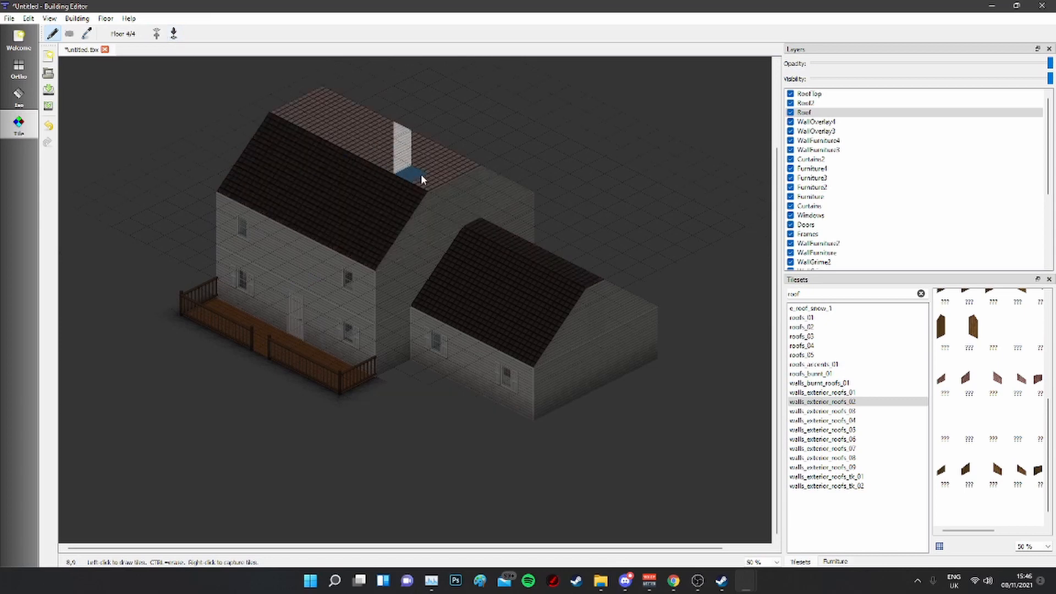
scroll(588, 184, up, 2)
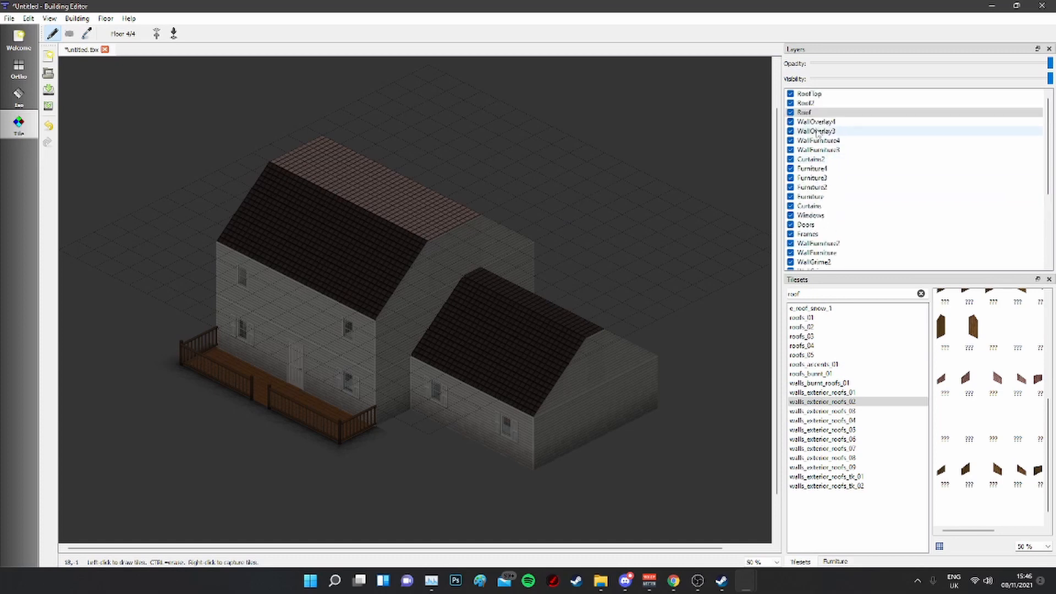
Step: Filter the tilesets for grime and pick the first edge-shading tile in overlay_grime_floor_01
click(809, 105)
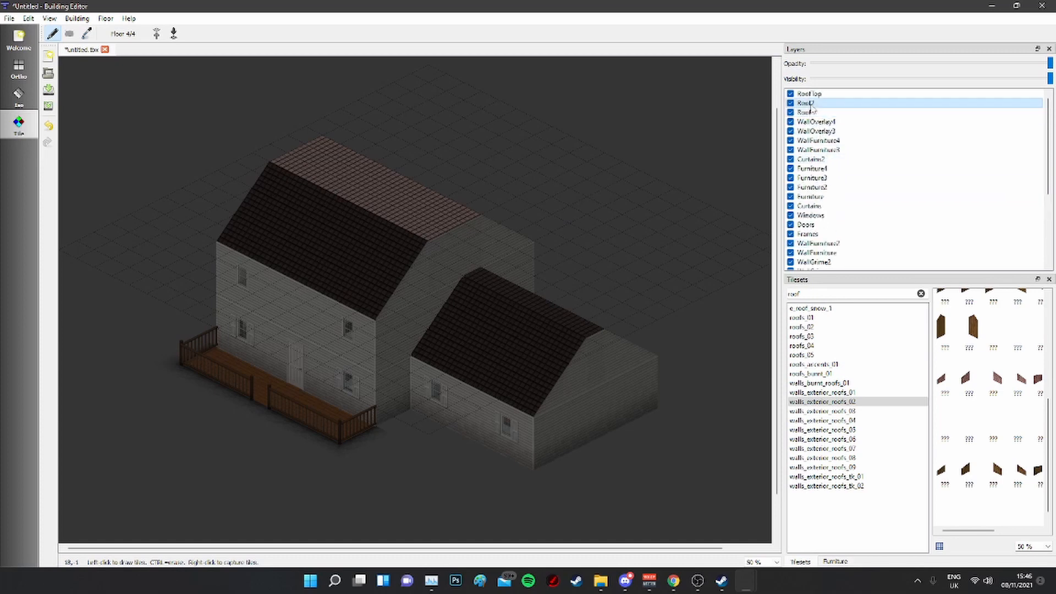
click(921, 293)
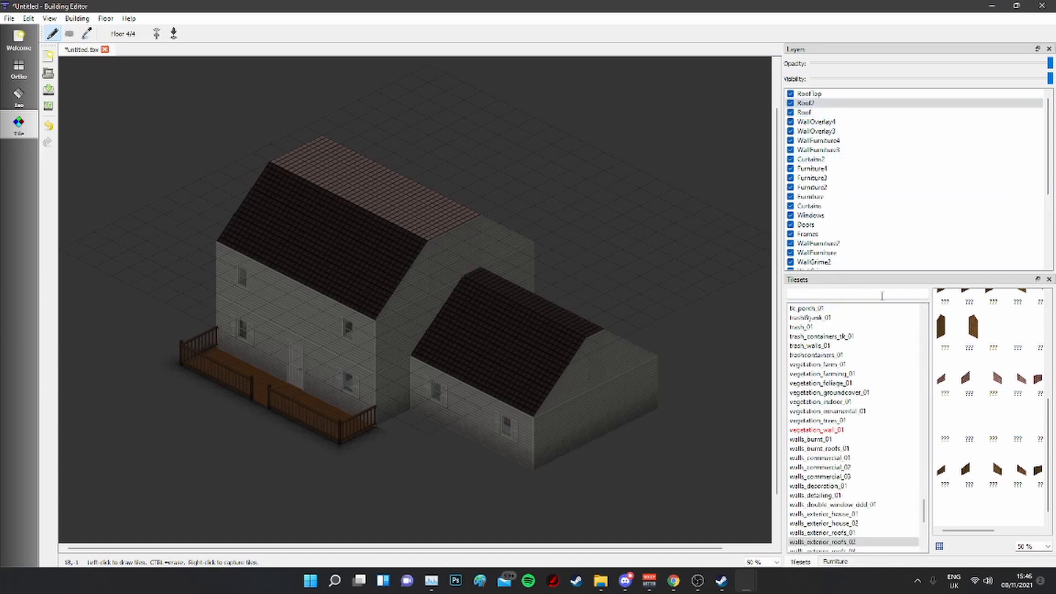
text(grime)
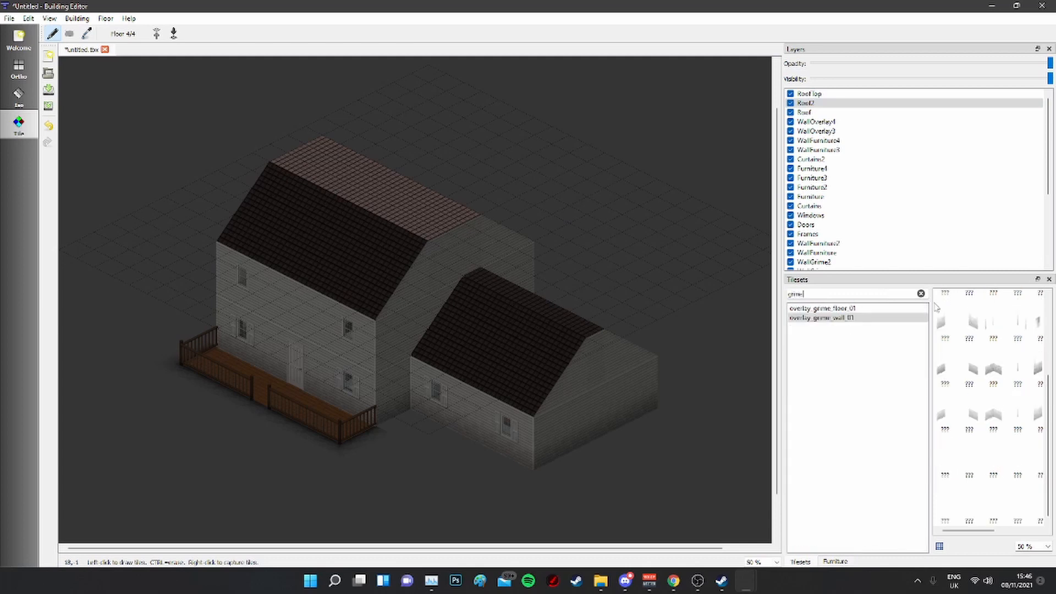
click(822, 308)
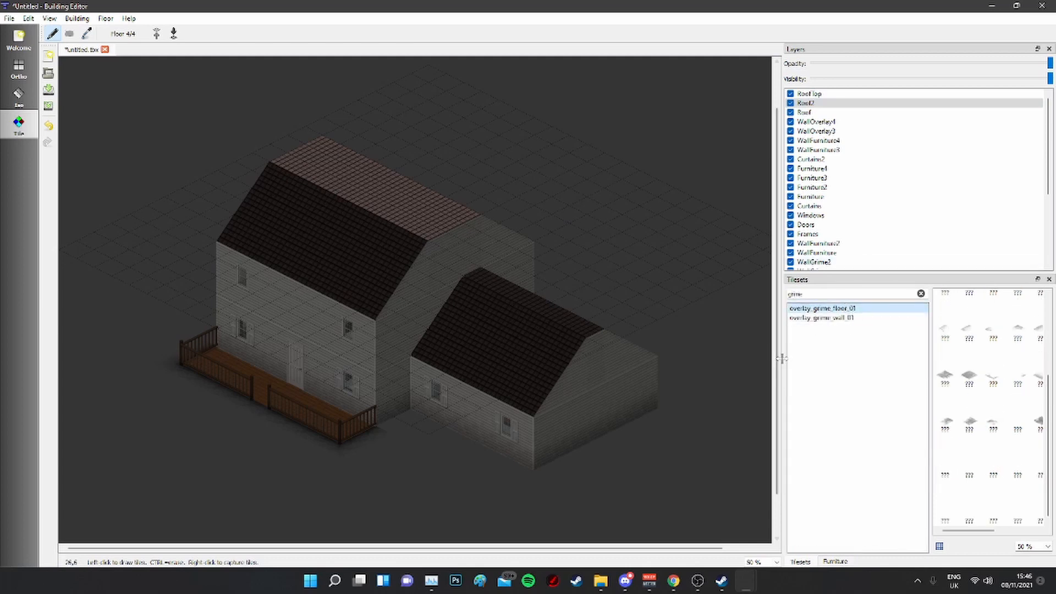
drag(780, 358, 603, 375)
scroll(781, 407, down, 2)
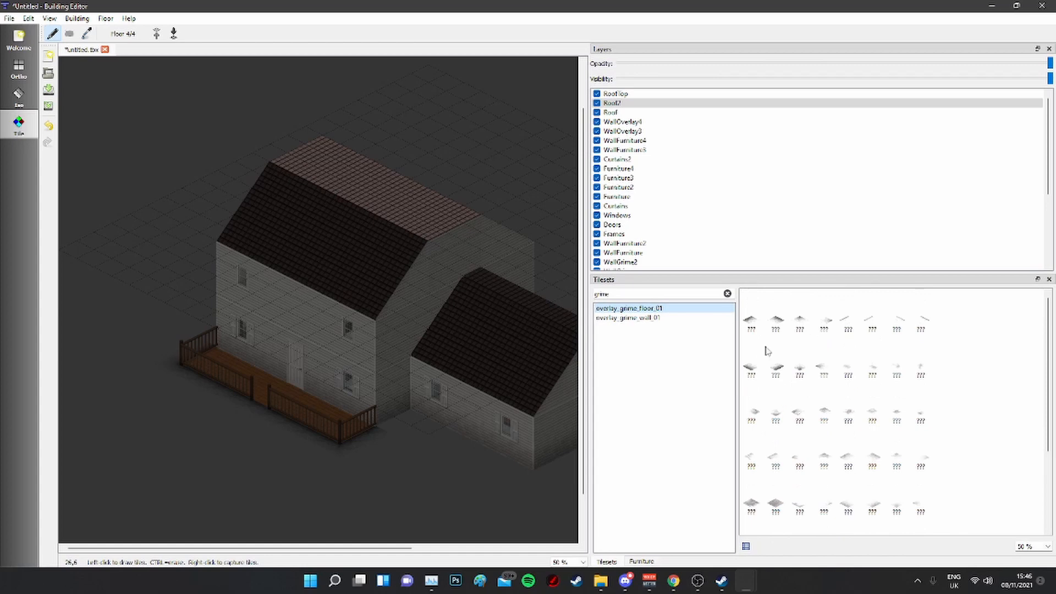
click(752, 319)
scroll(332, 160, up, 2)
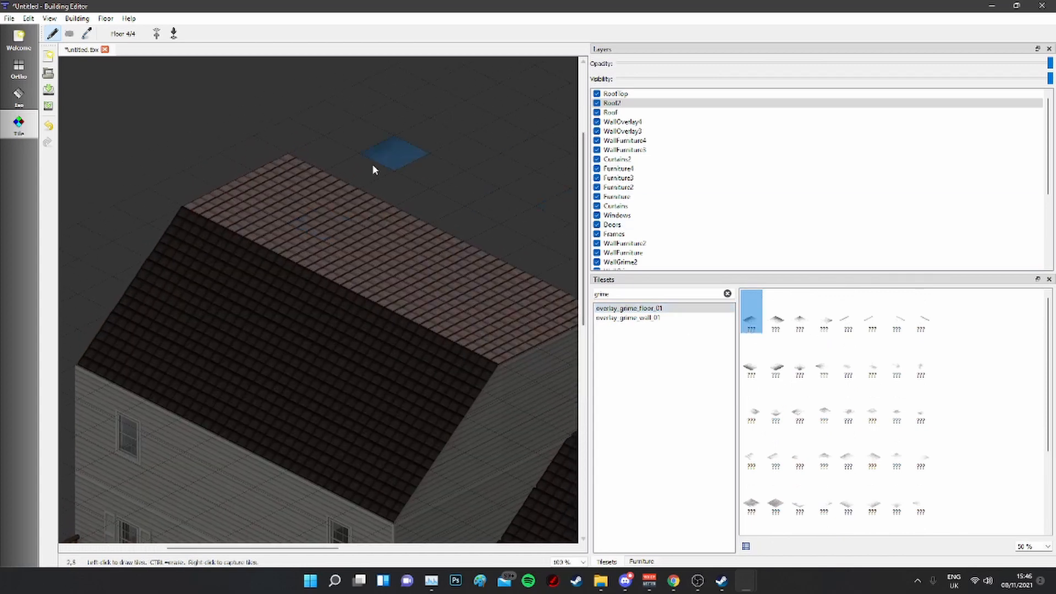
Step: On the Roof2 layer, paint the grime tile along the main house's flat roof top, at the end farthest from the extension
scroll(658, 215, down, 5)
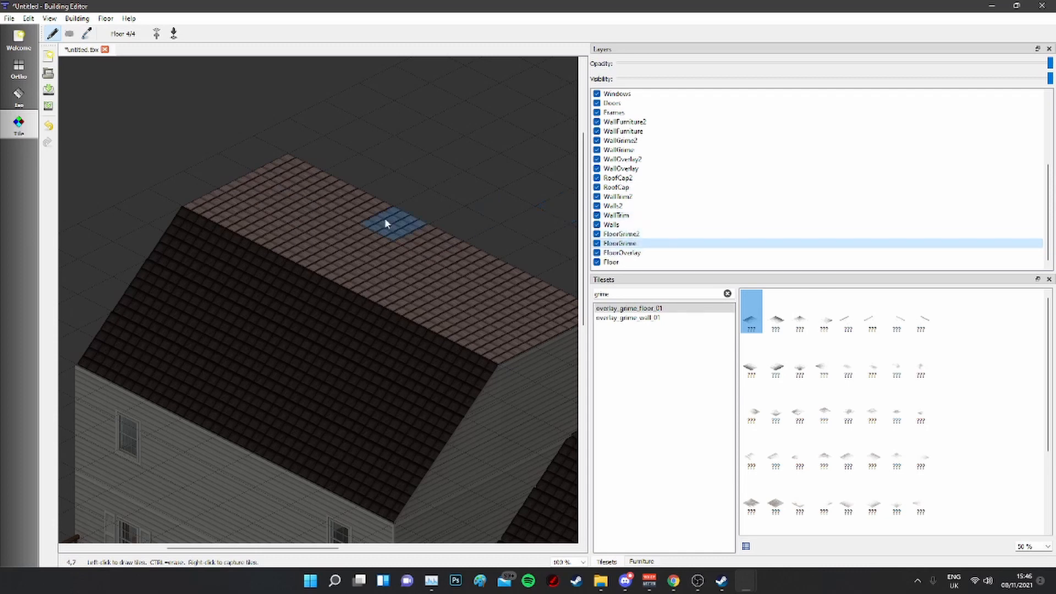
scroll(633, 230, up, 4)
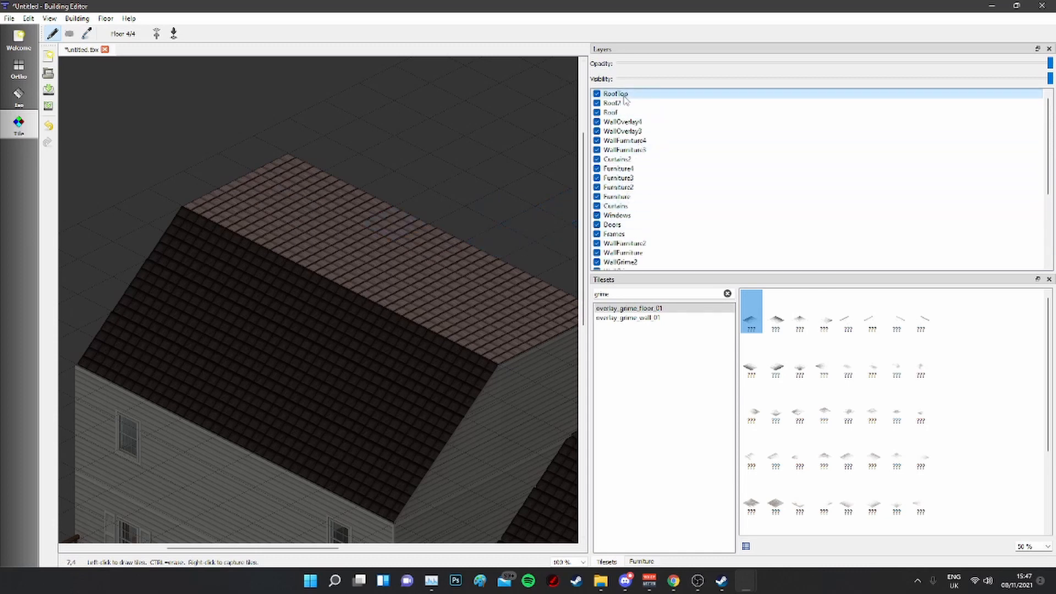
scroll(633, 206, down, 4)
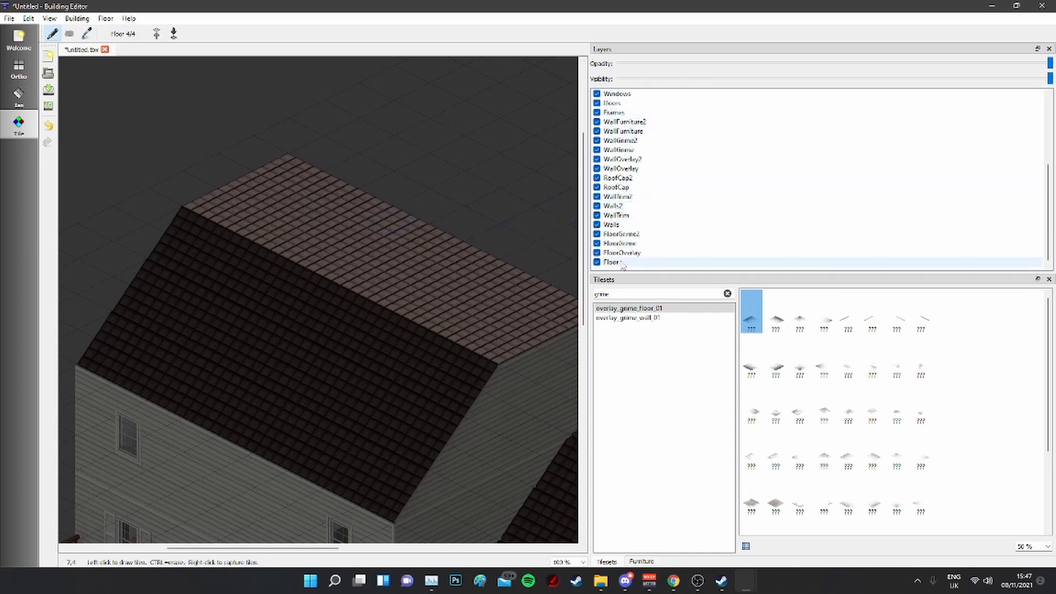
scroll(631, 259, up, 4)
click(616, 94)
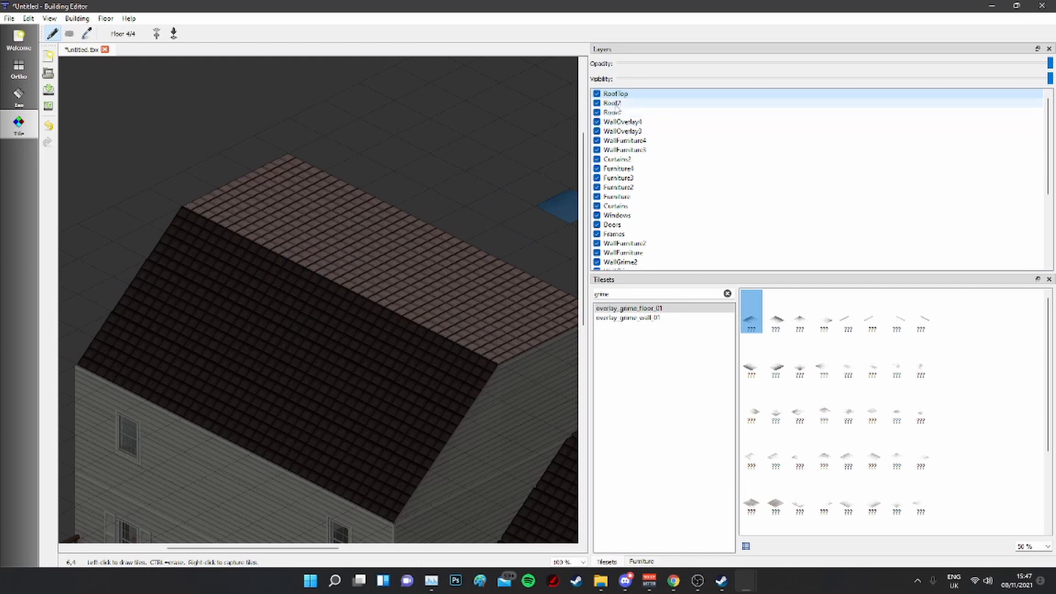
click(612, 103)
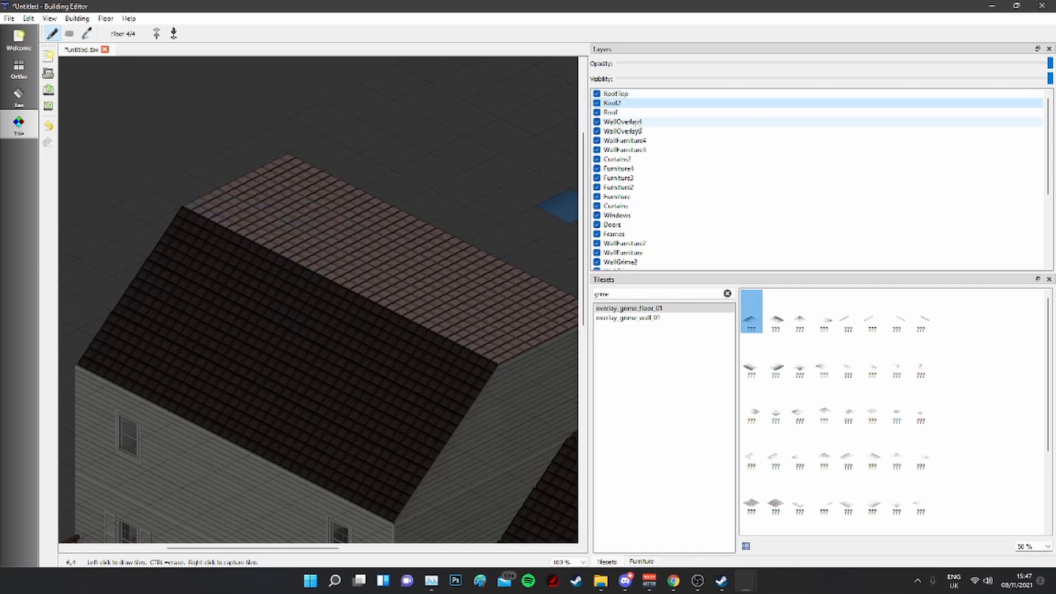
click(611, 112)
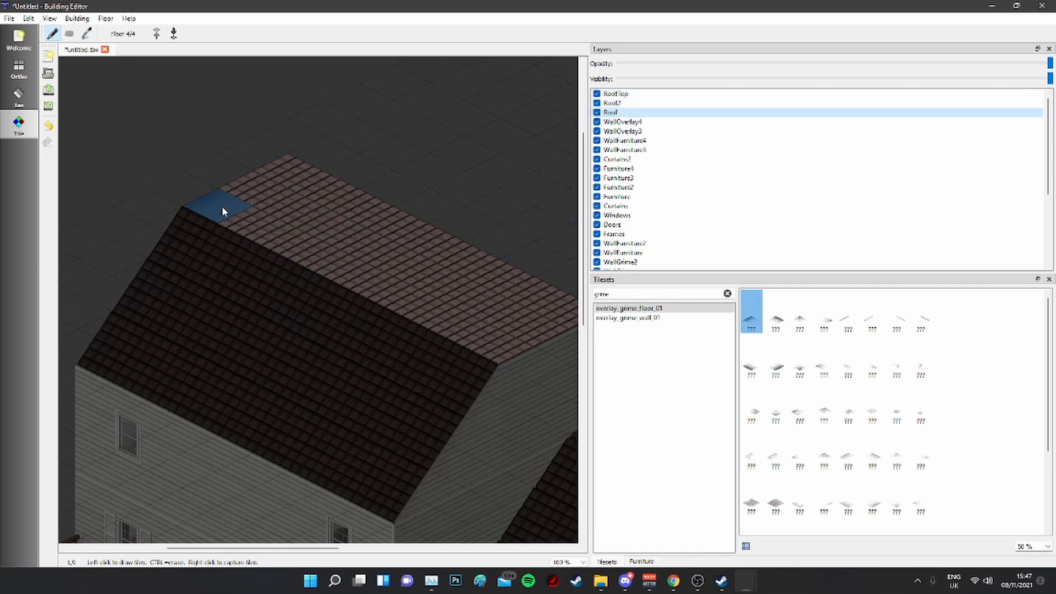
click(625, 104)
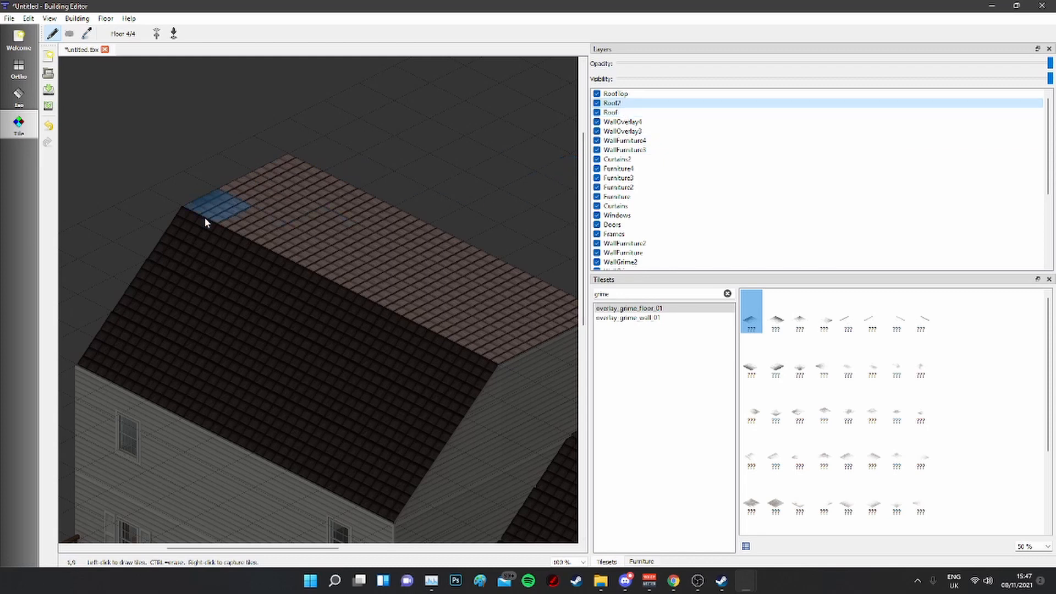
mouse_move(212, 206)
mouse_down()
mouse_move(296, 182)
mouse_move(286, 178)
mouse_up()
Step: Paint the matching opposite-edge grime along the flat roof top's end above the gable facing the extension
middle_drag(393, 288, 304, 241)
click(776, 356)
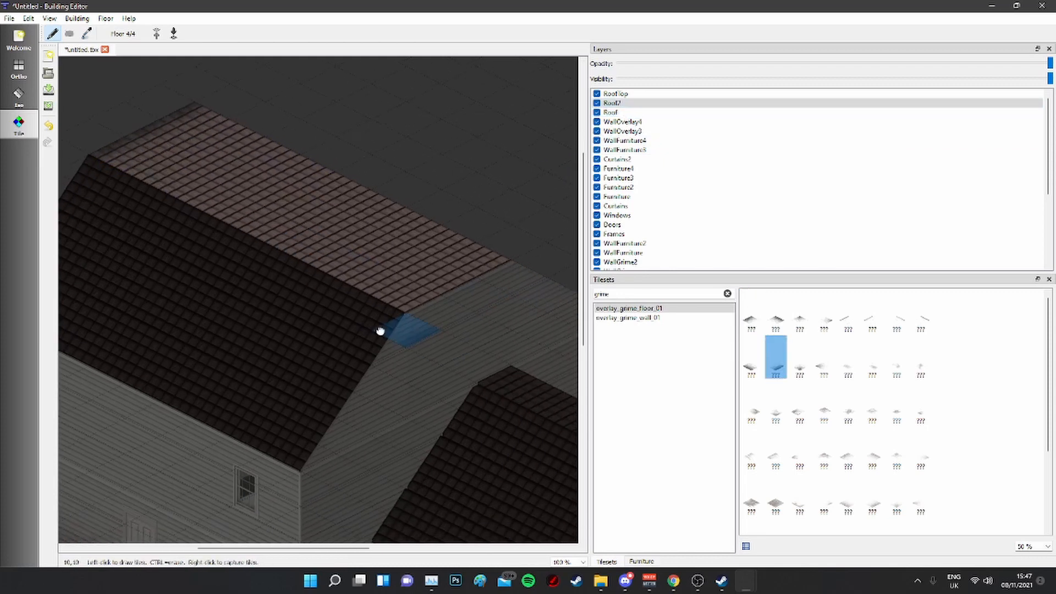
drag(397, 296, 484, 257)
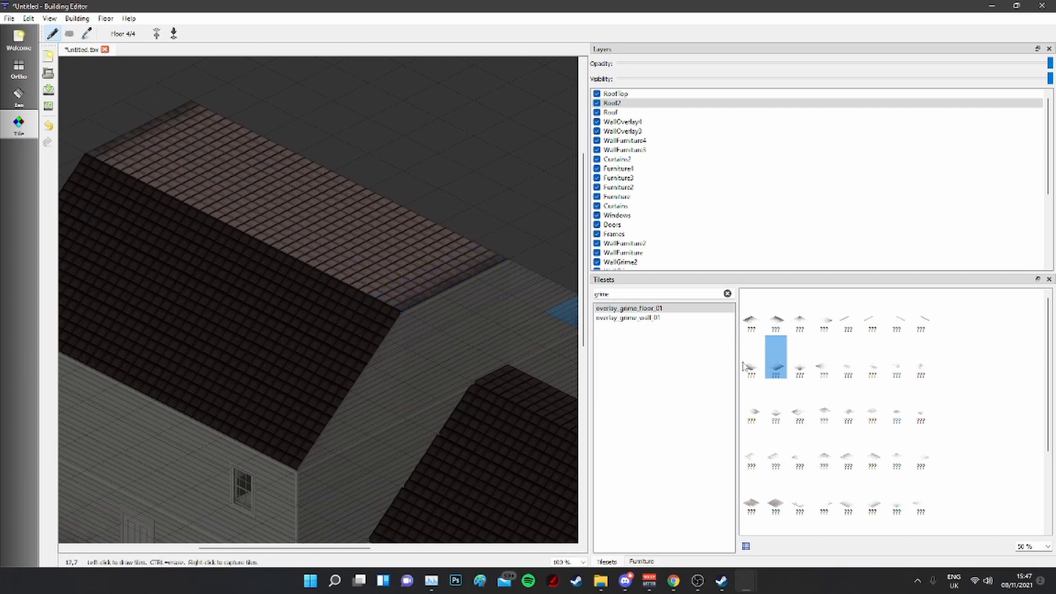
Step: On the RoofTop layer, paint front-edge grime along the flat top's full long edge above the dark roof slope
click(751, 363)
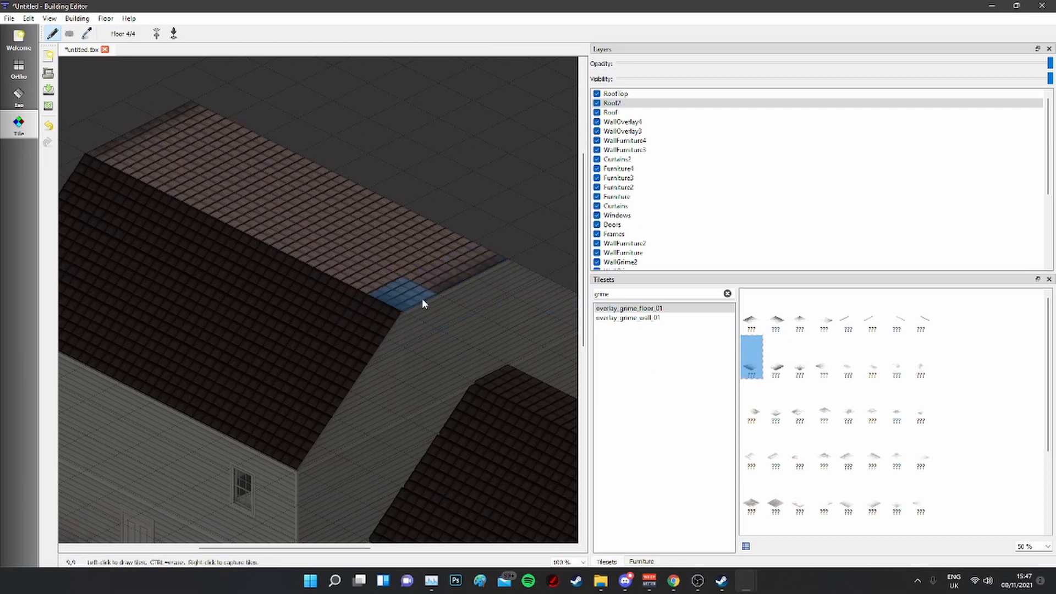
click(633, 94)
drag(408, 297, 133, 160)
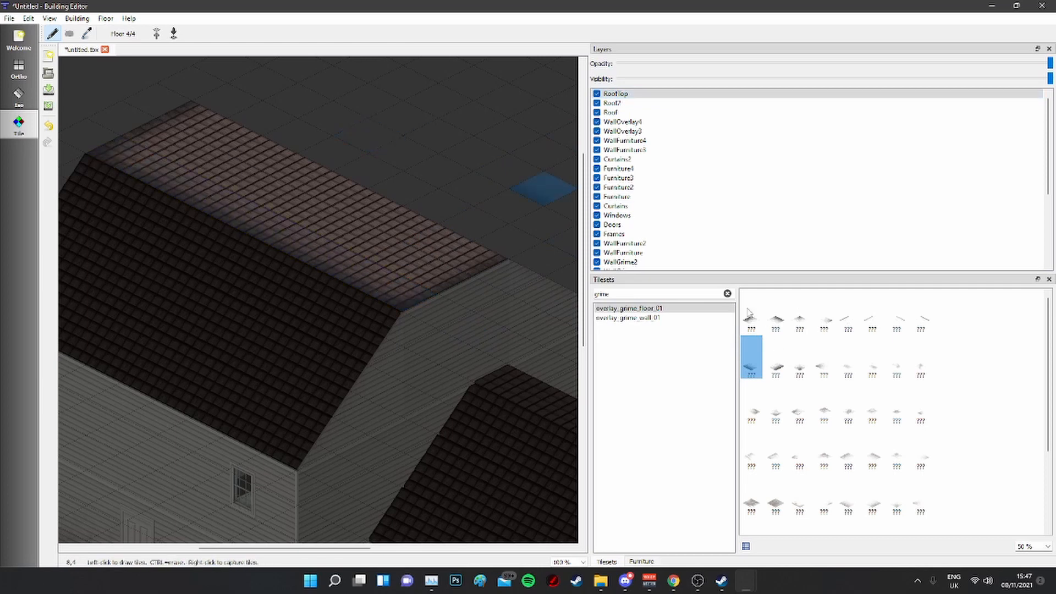
Step: Try painting the rear-edge grime tile along the flat top's back long edge on the Roof2 layer, and undo it
click(614, 103)
click(776, 319)
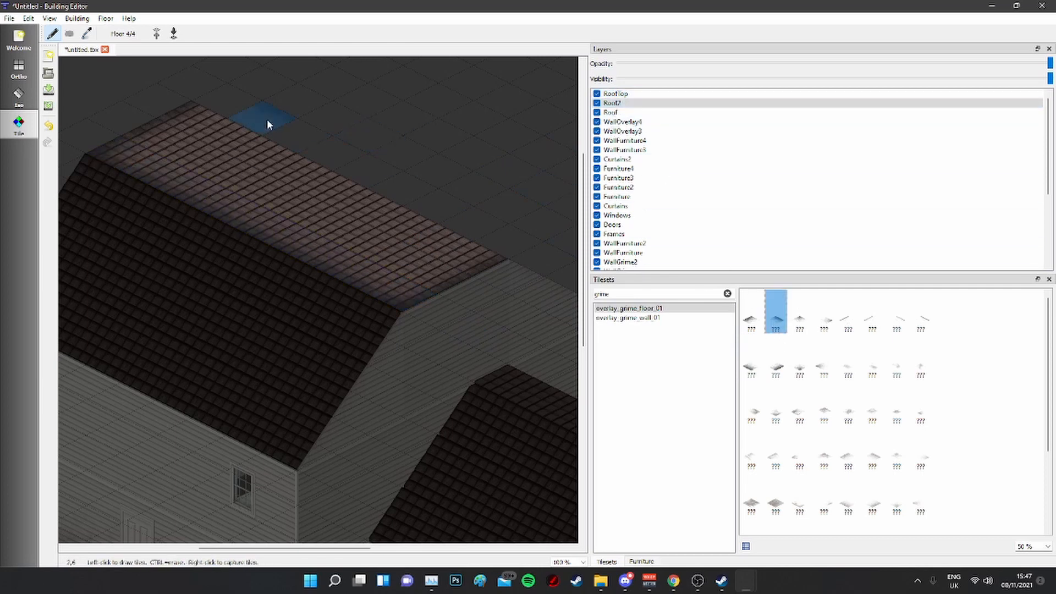
mouse_move(187, 117)
mouse_down()
mouse_move(483, 271)
mouse_move(469, 270)
mouse_up()
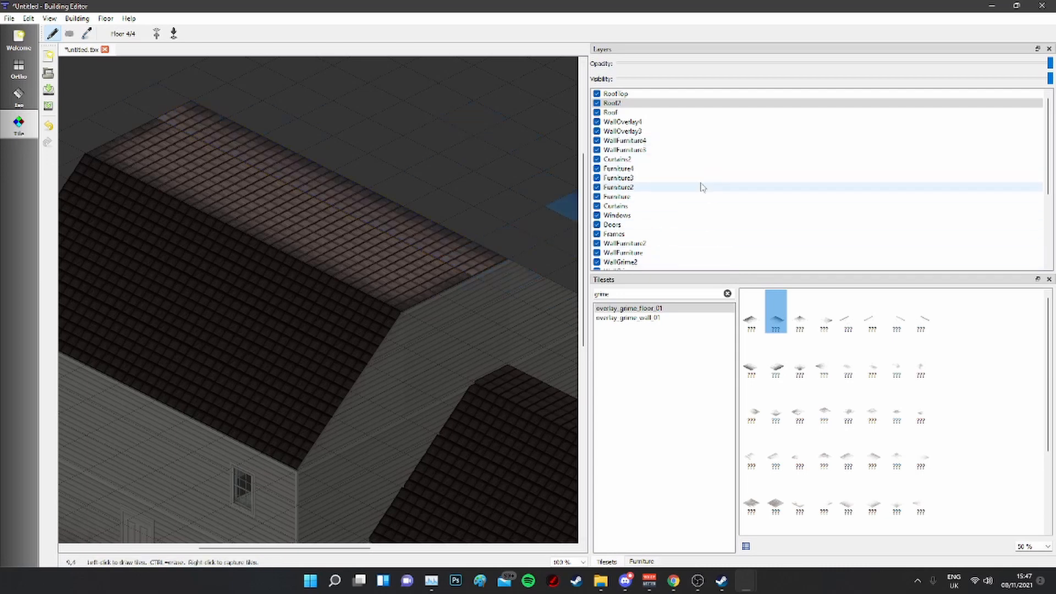
key(ctrl+z)
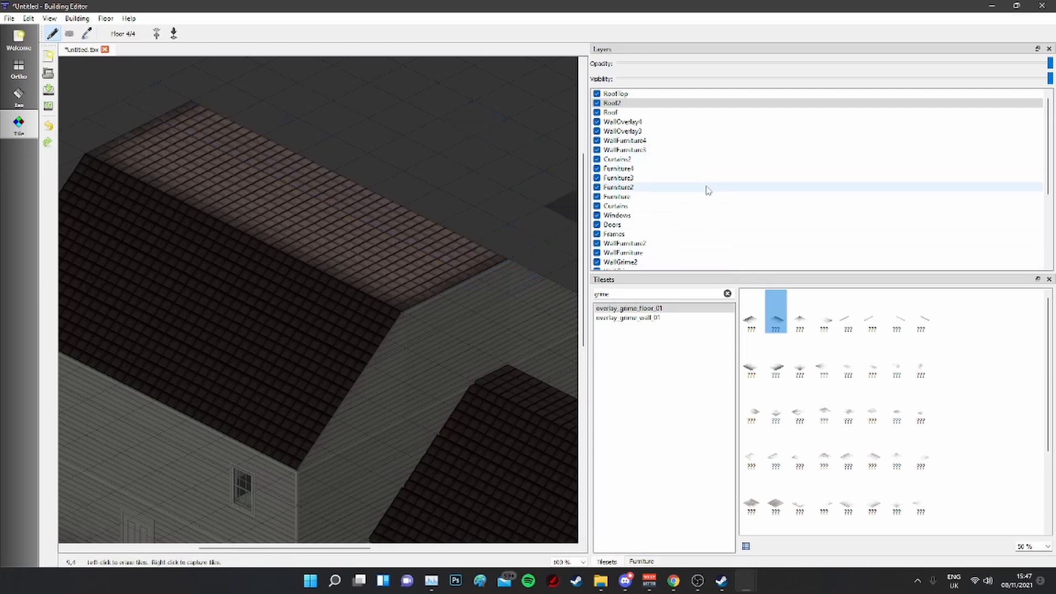
Step: Paint the rear-edge grime along the flat top's back long edge on the RoofTop layer
click(617, 94)
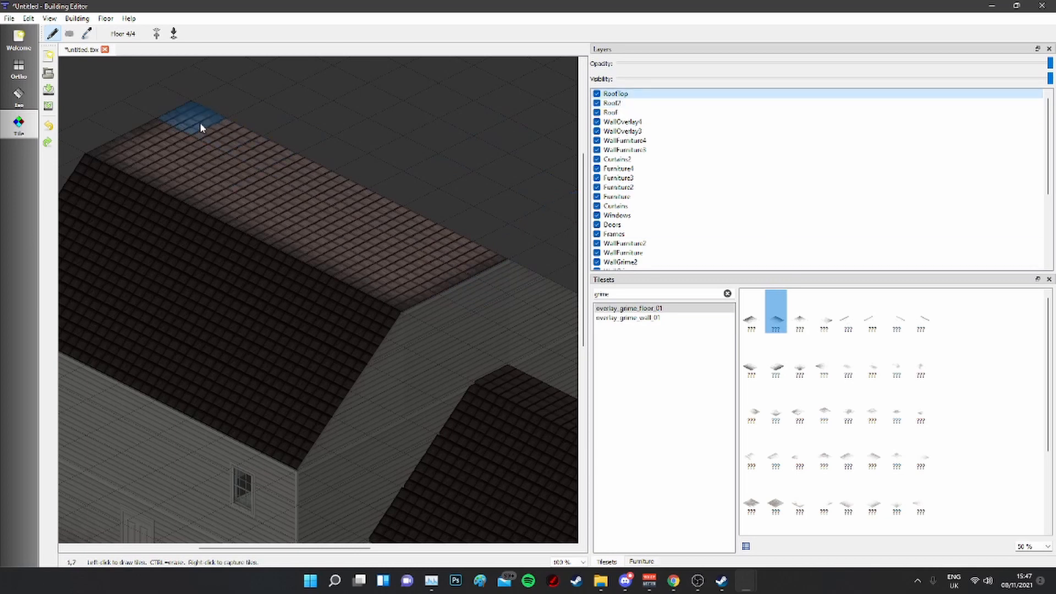
drag(203, 118, 455, 255)
ctrl+scroll(462, 213, down, 1)
middle_drag(493, 241, 365, 189)
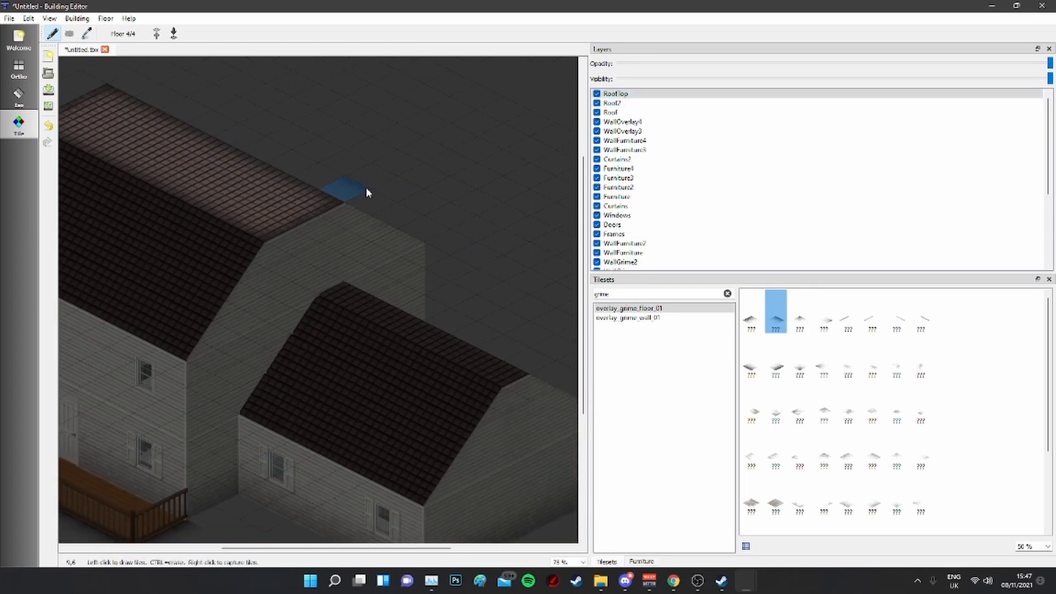
ctrl+scroll(382, 204, down, 1)
middle_drag(394, 248, 467, 253)
Step: Scatter two different d_floorleaves_1 leaf tiles on the main flat roof top, one near each end, on the RoofTop layer
click(727, 294)
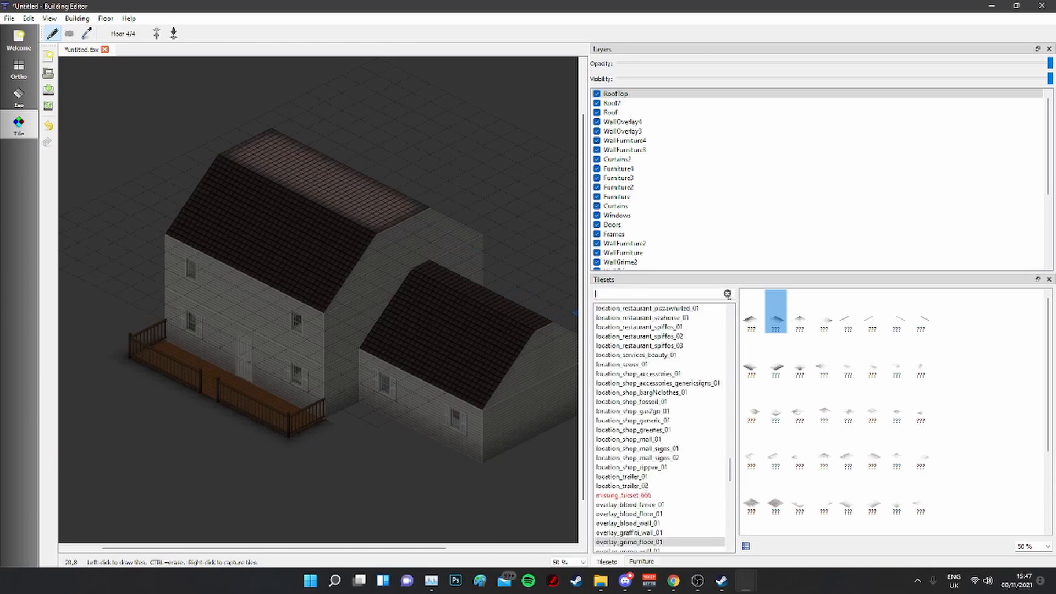
text(floor)
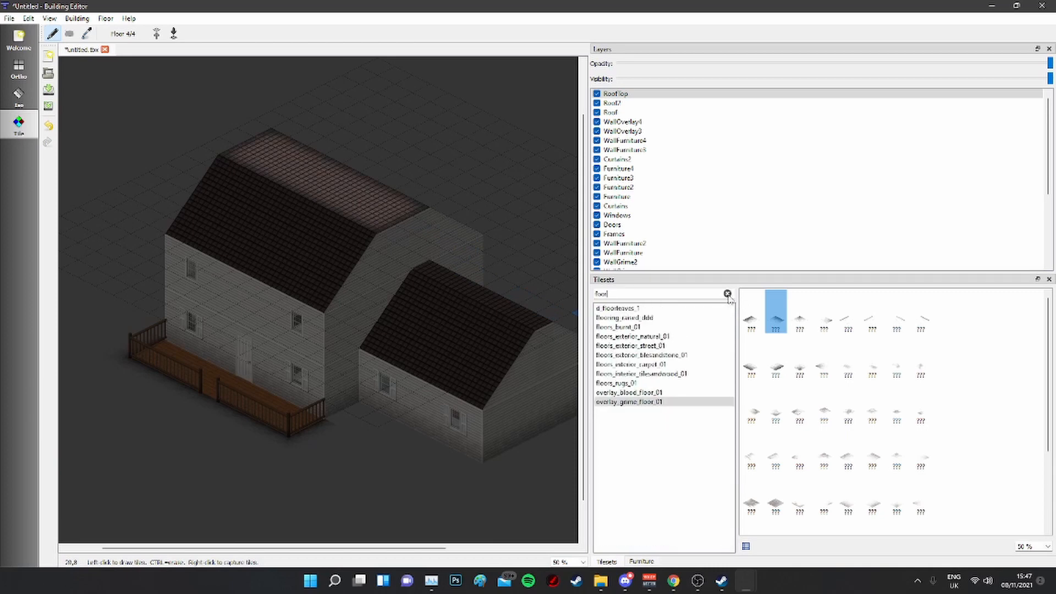
click(618, 310)
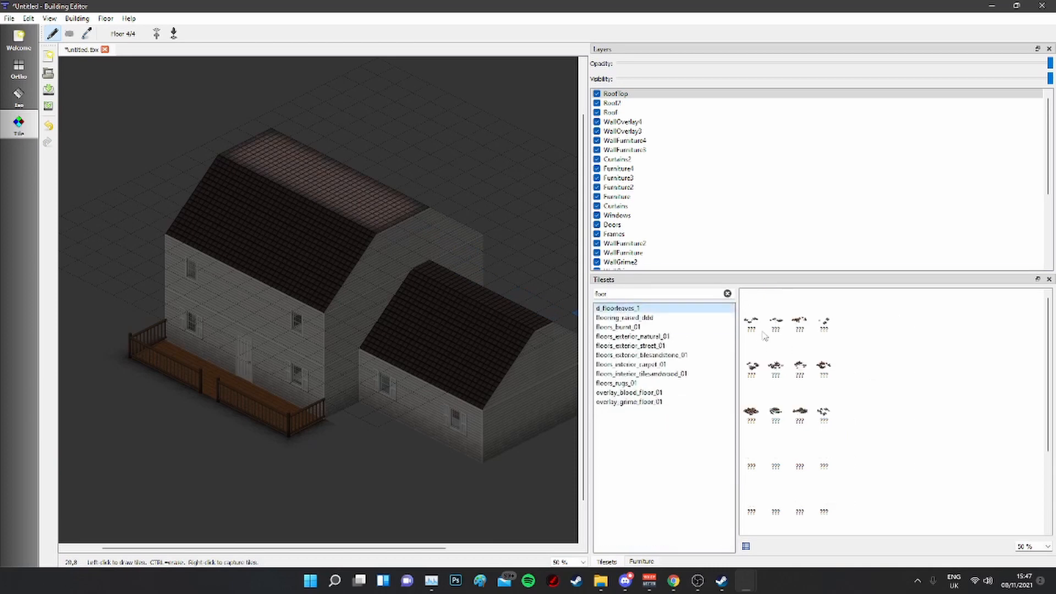
scroll(263, 136, up, 2)
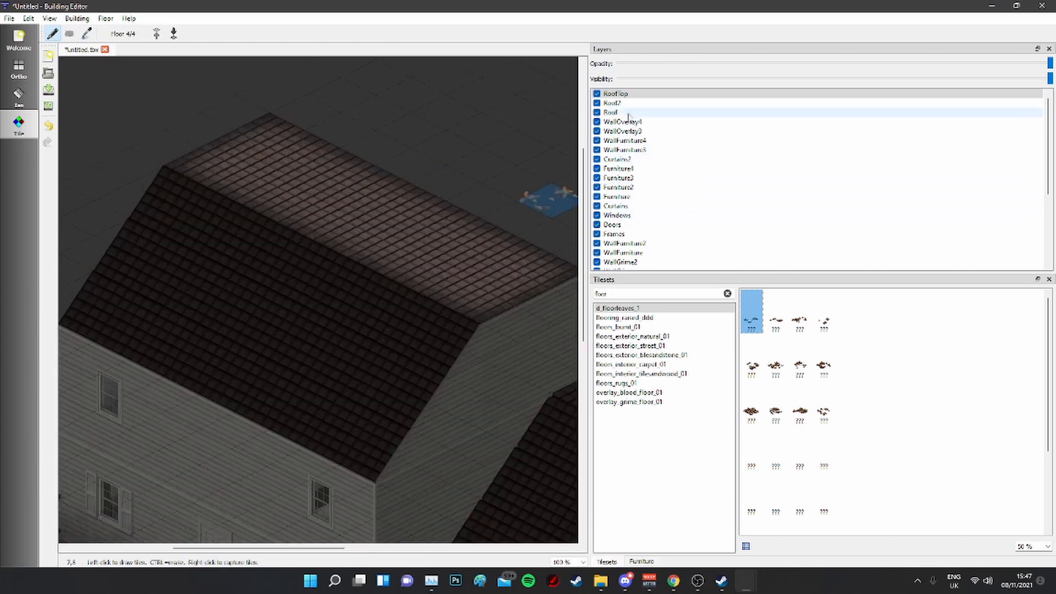
click(278, 167)
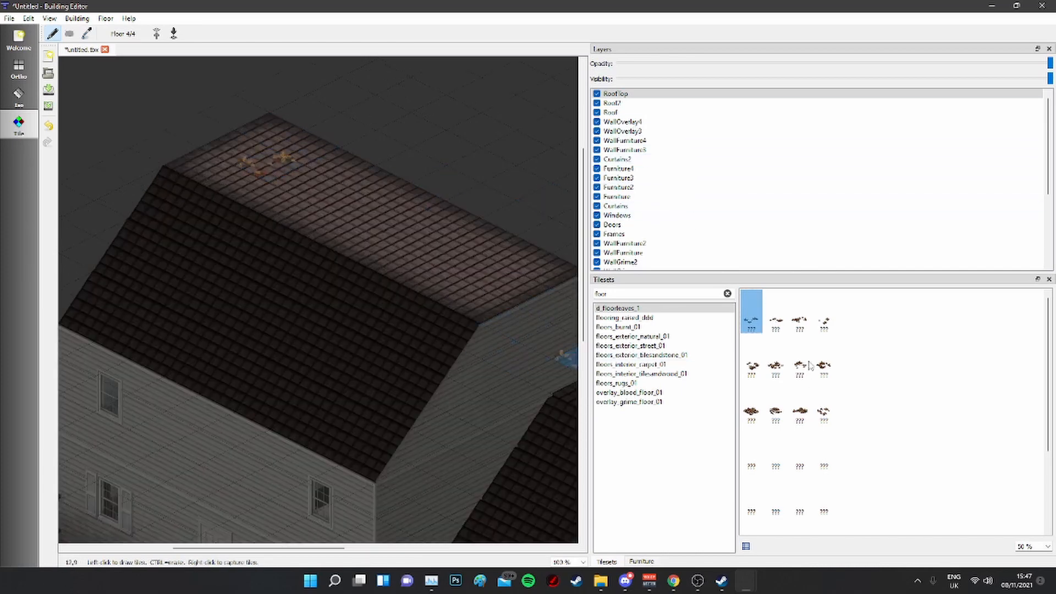
click(824, 316)
click(450, 272)
scroll(408, 321, down, 2)
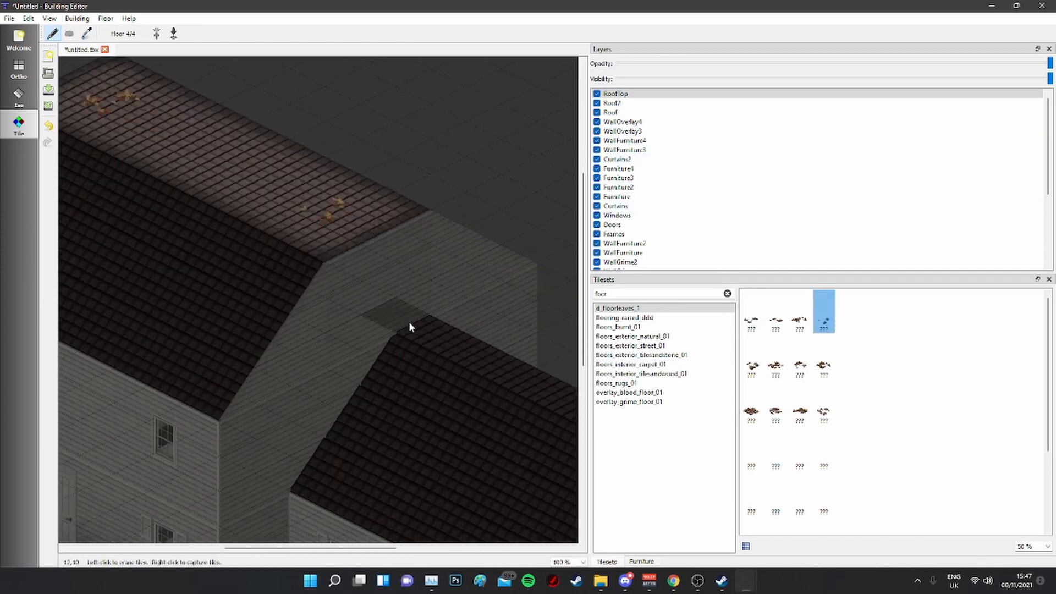
middle_drag(349, 341, 389, 336)
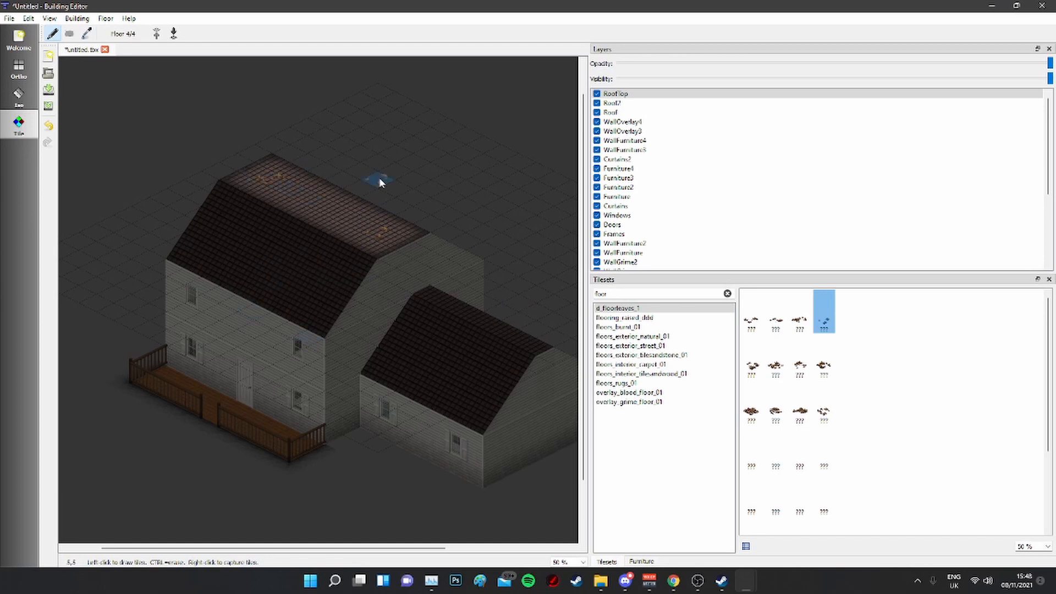
Step: Look through the tileset list and the furniture categories for more decoration to weather the roof
click(727, 293)
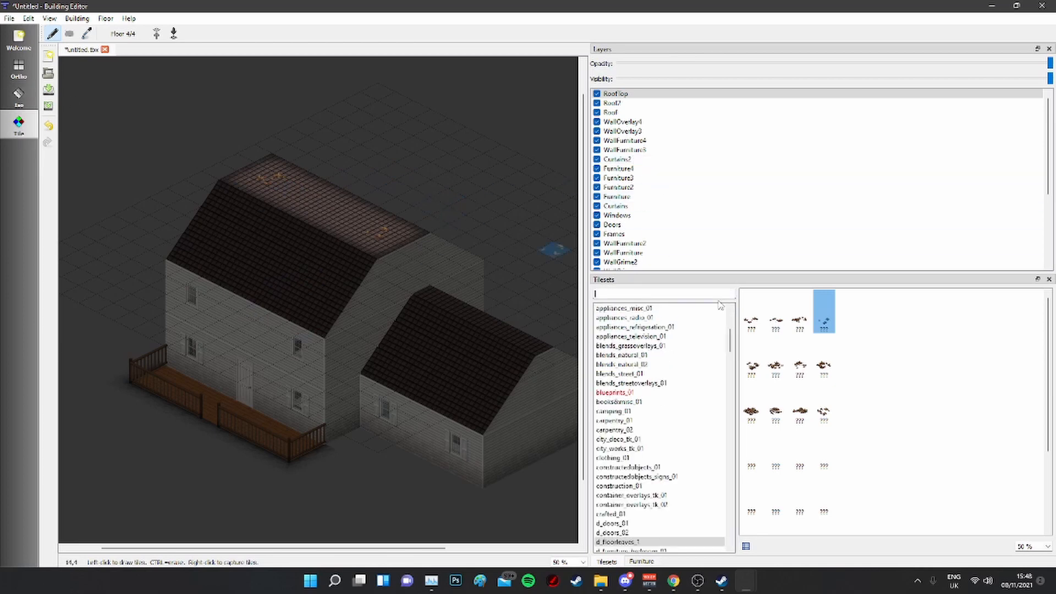
text(dd)
key(BackSpace)
key(BackSpace)
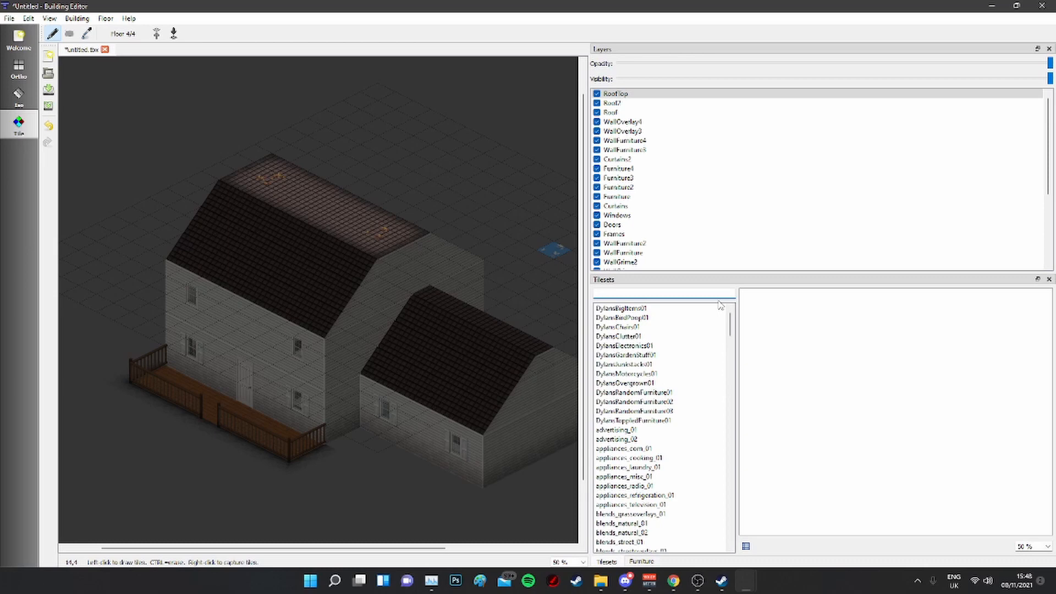
text(bric)
key(BackSpace)
key(BackSpace)
key(BackSpace)
key(BackSpace)
click(641, 561)
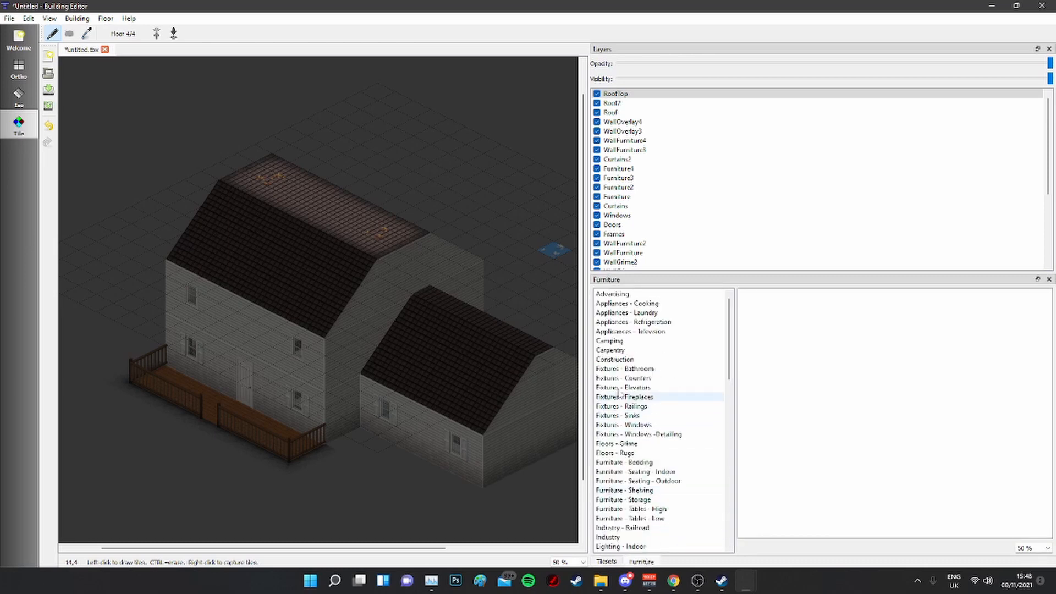
scroll(620, 393, down, 15)
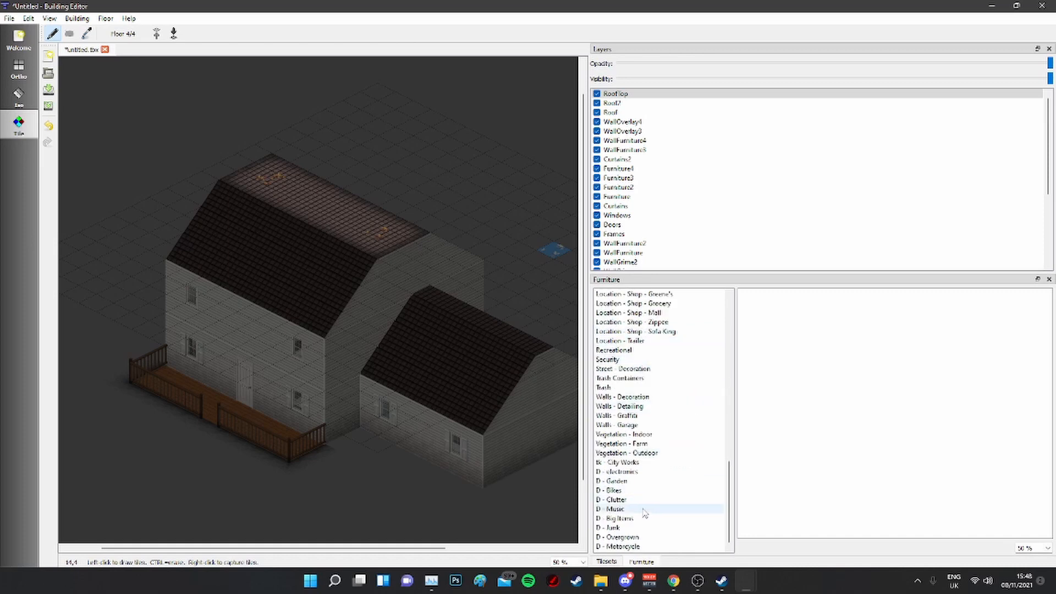
click(607, 561)
Step: Try placing a bird-dropping tile from Dylan's bird poop tileset along the flat roof top's front edge, and undo it
click(636, 309)
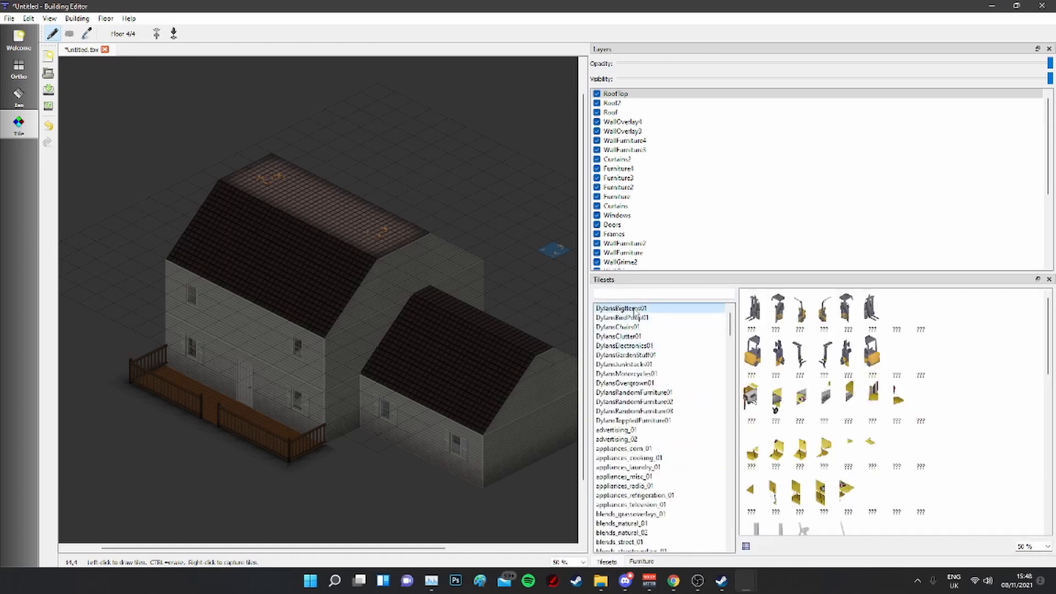
click(638, 318)
click(849, 358)
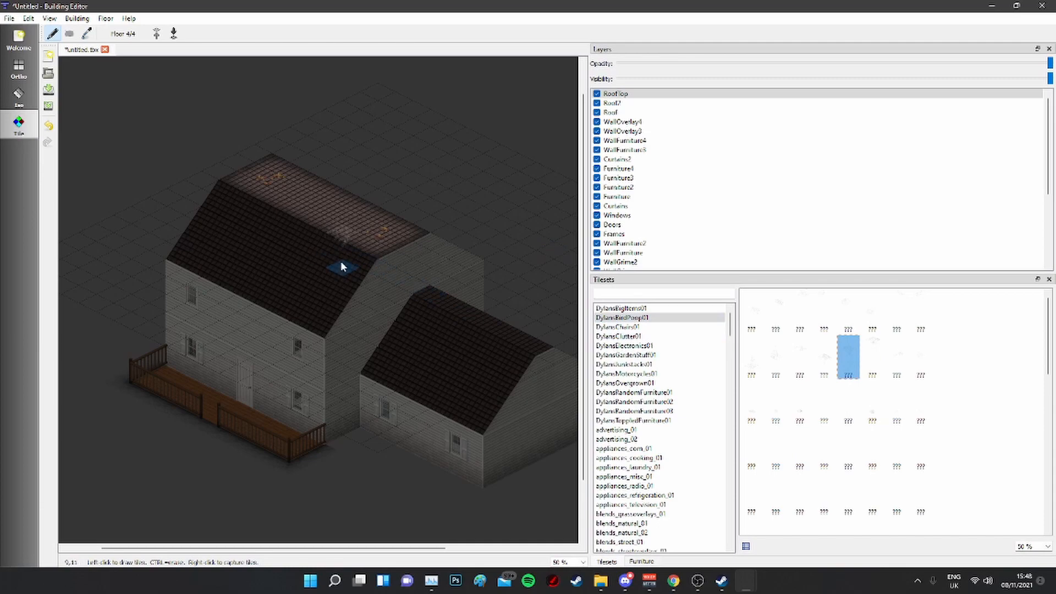
ctrl+scroll(361, 279, up, 3)
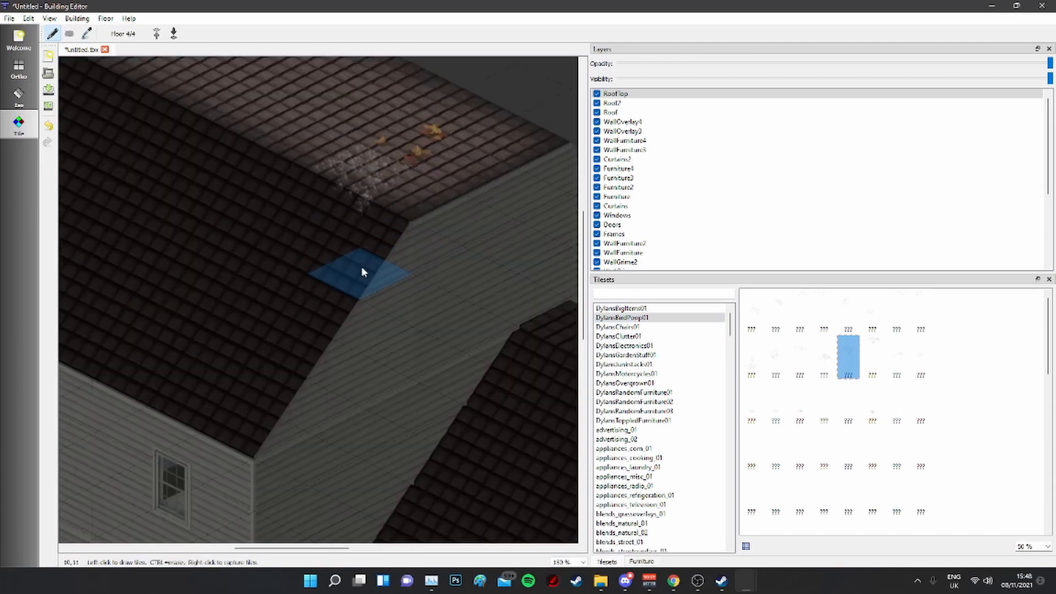
ctrl+scroll(391, 292, down, 5)
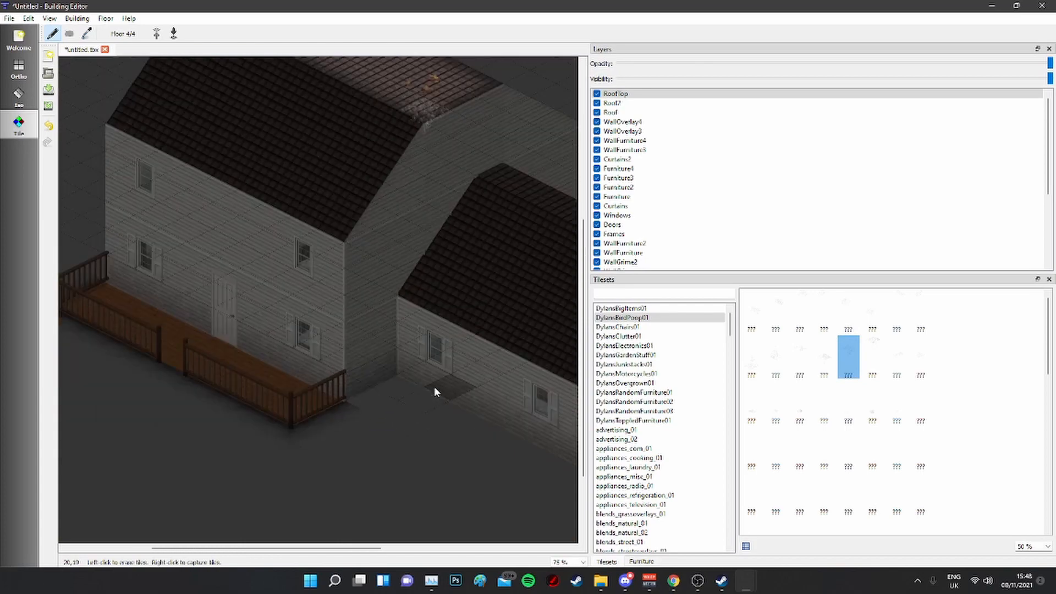
ctrl+scroll(385, 336, up, 2)
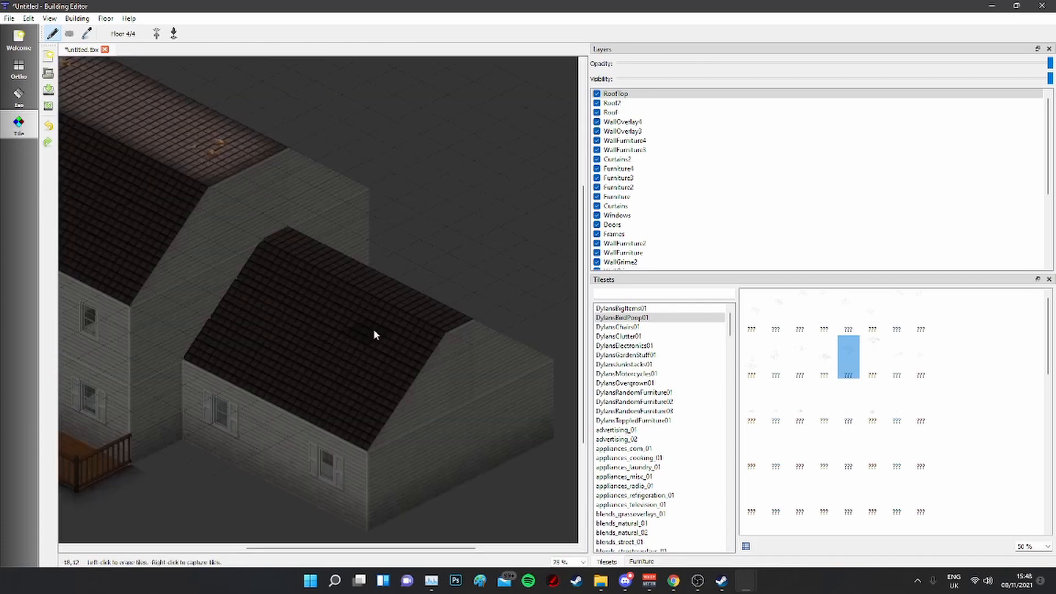
middle_drag(395, 301, 384, 344)
ctrl+scroll(434, 345, down, 1)
Step: Step down through the building from floor 4 to floor 1 to examine each level
click(174, 34)
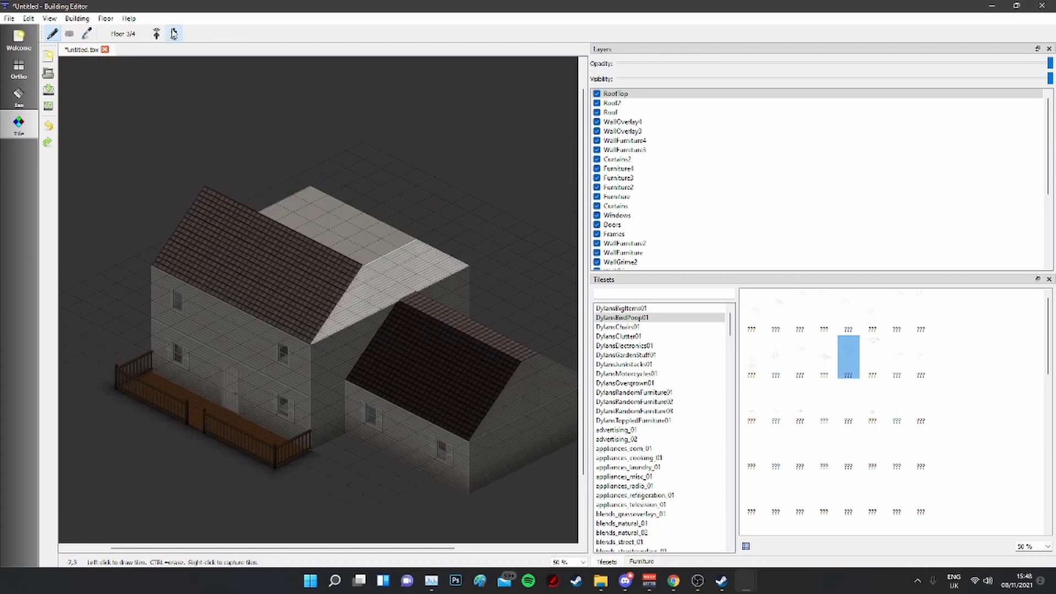
click(174, 34)
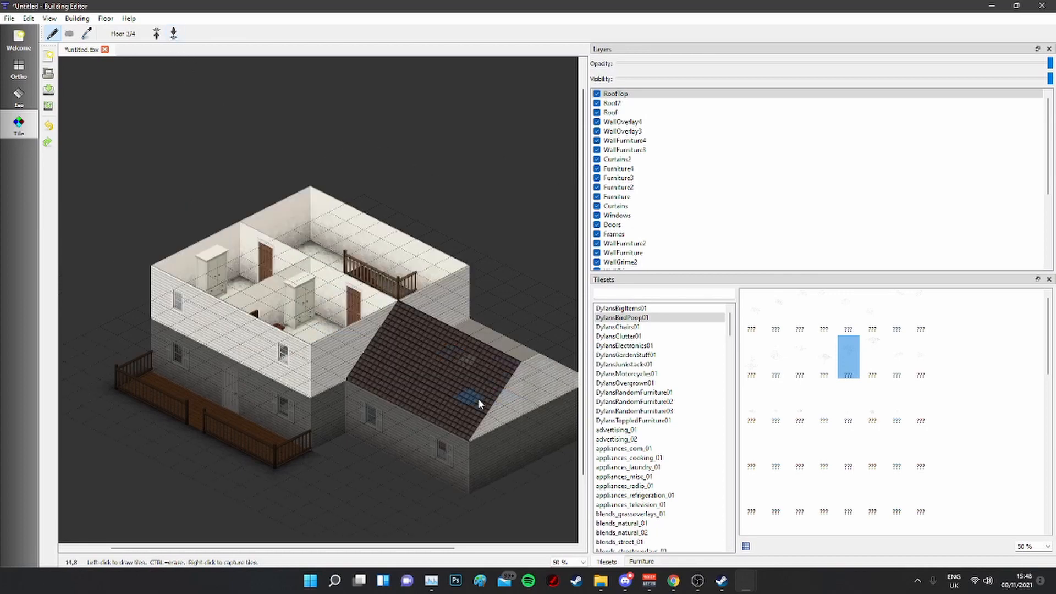
middle_drag(477, 398, 395, 377)
click(174, 37)
middle_drag(248, 364, 395, 329)
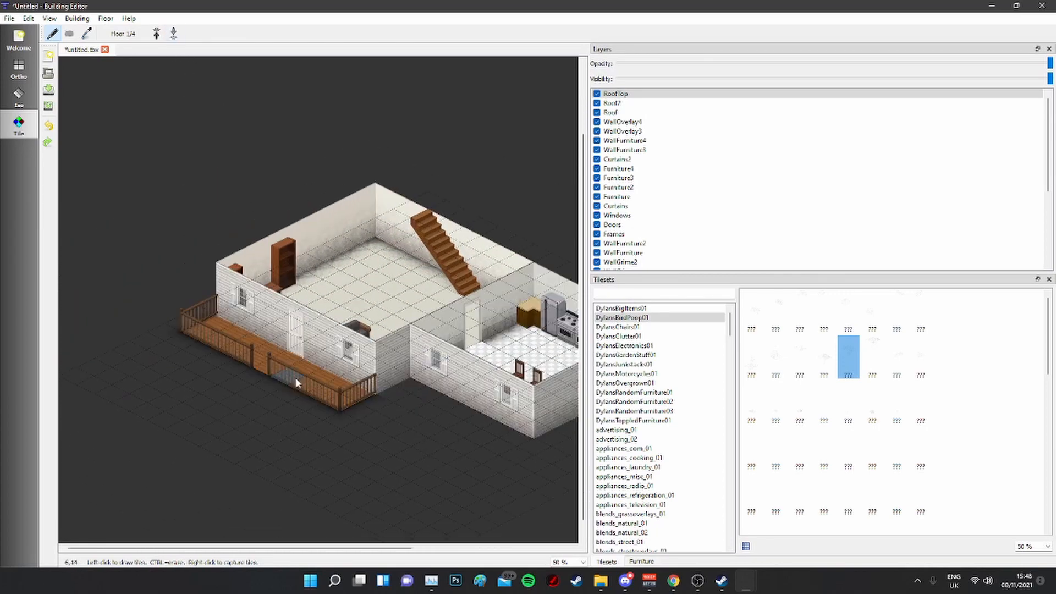
Step: Review the room list and drawing tools in Iso mode, and return to floor 4 in Tile mode
click(12, 98)
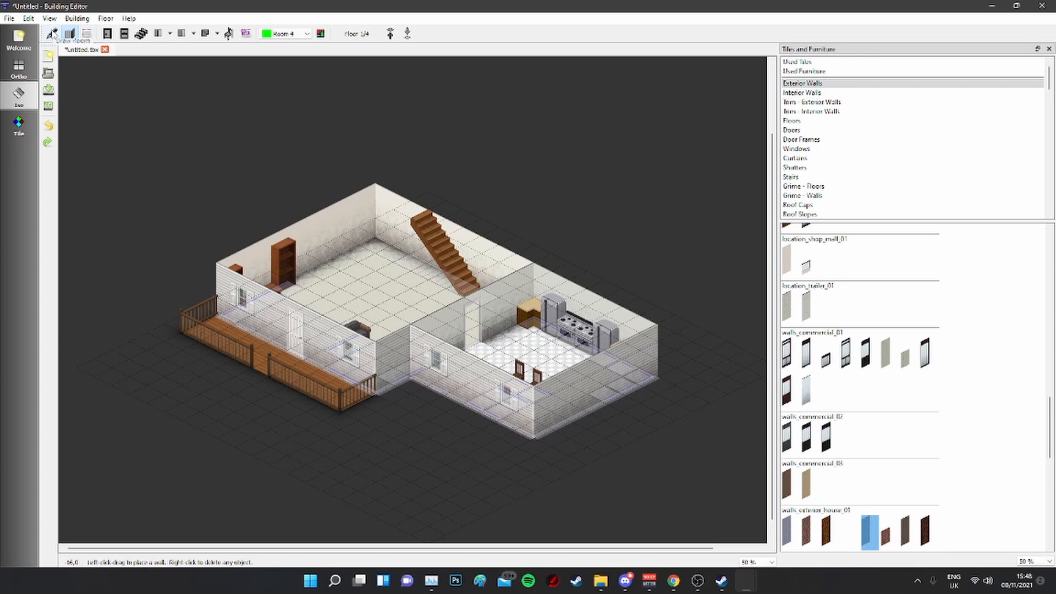
click(285, 33)
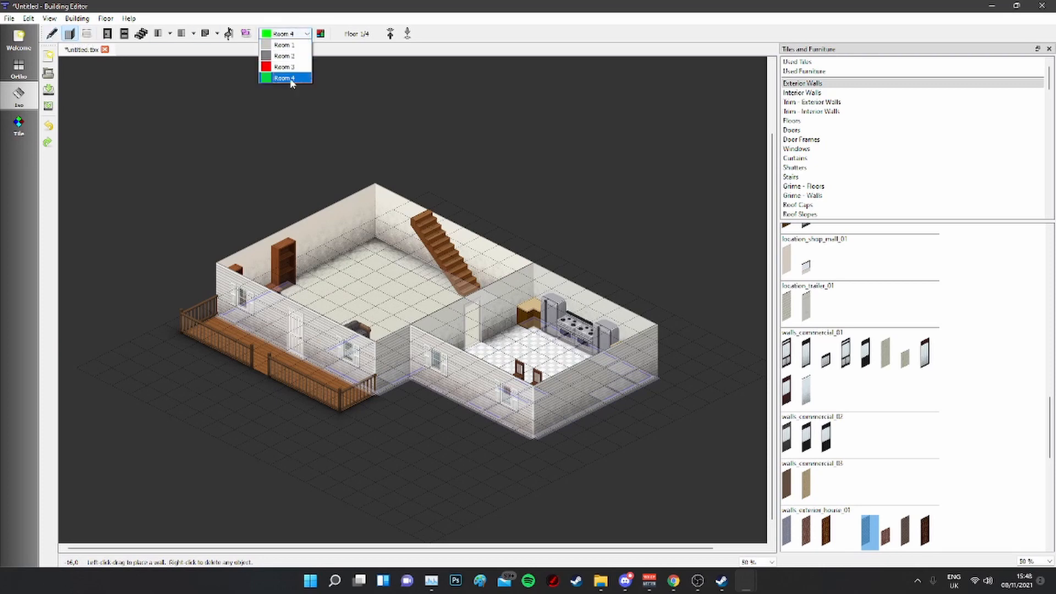
click(530, 108)
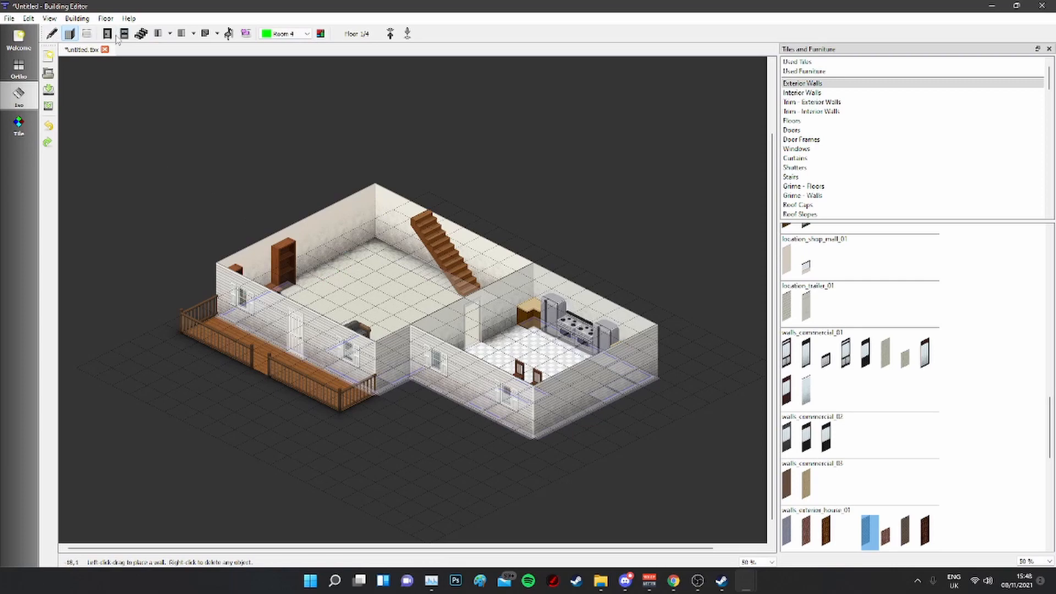
click(87, 33)
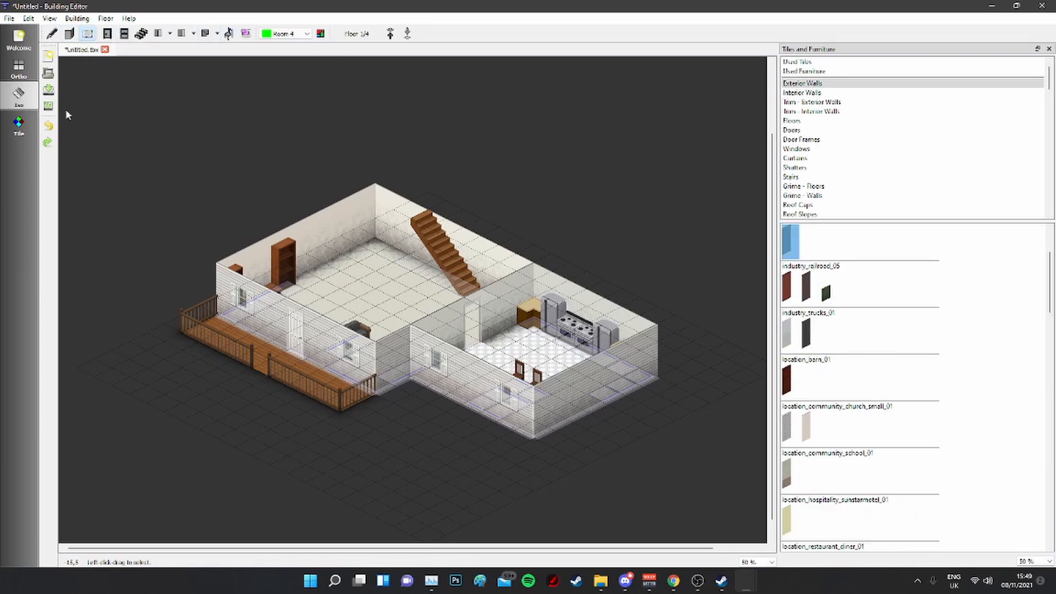
click(20, 124)
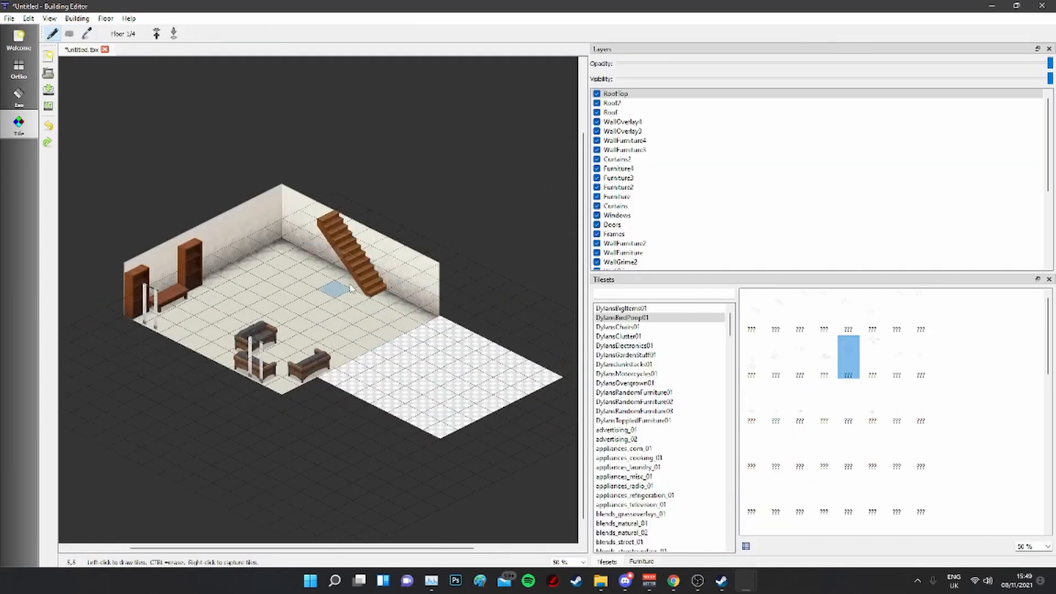
click(157, 35)
click(157, 34)
click(158, 35)
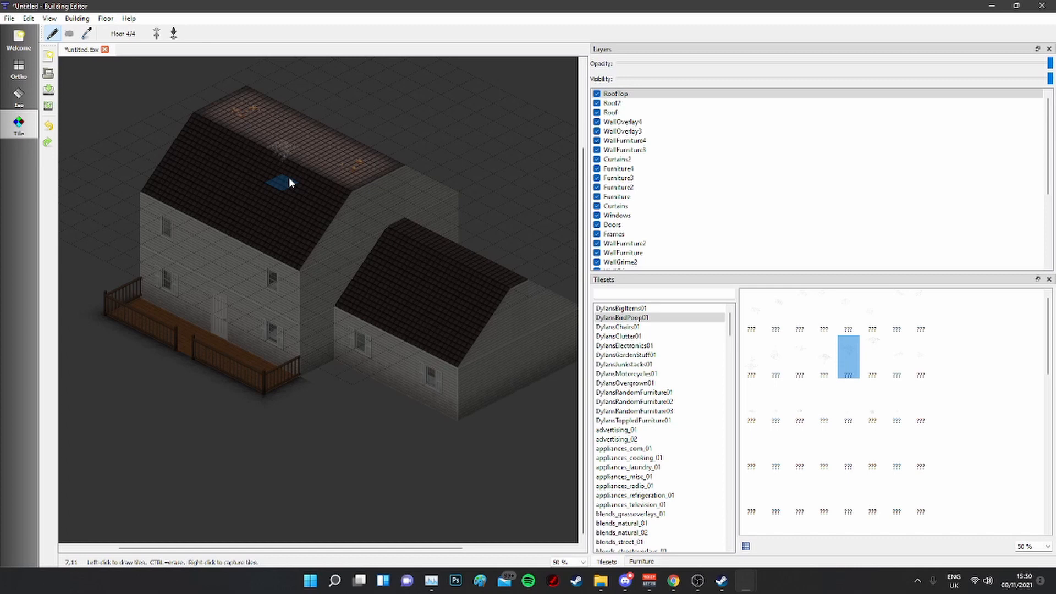
Step: On floor 2's WallGrime layer, place an overlay_grime_wall_01 streak tile beneath the front upper window nearest the extension
click(174, 34)
click(179, 34)
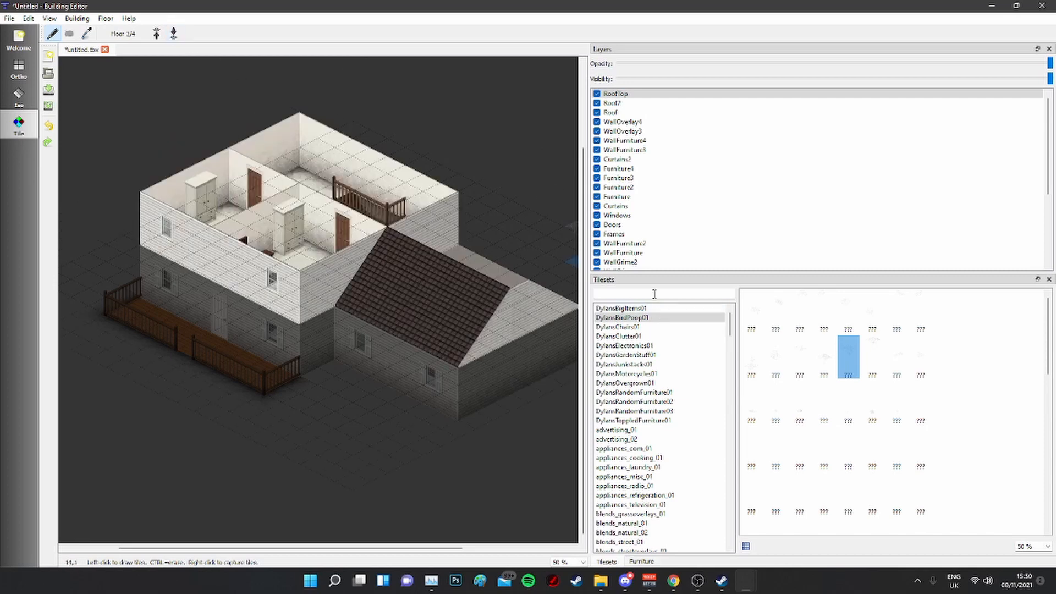
text(grime)
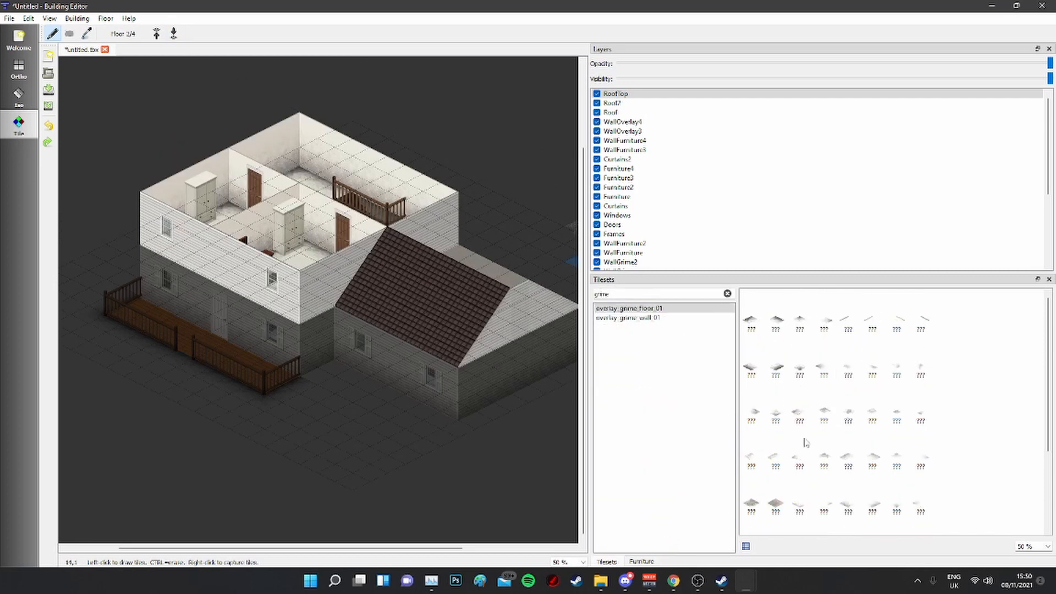
scroll(805, 443, down, 3)
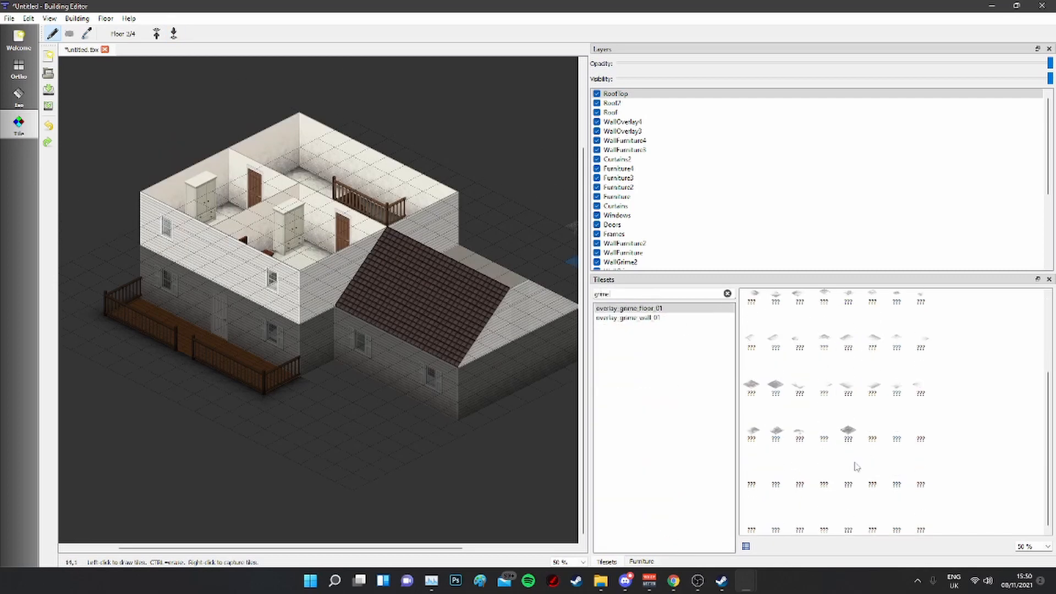
click(682, 318)
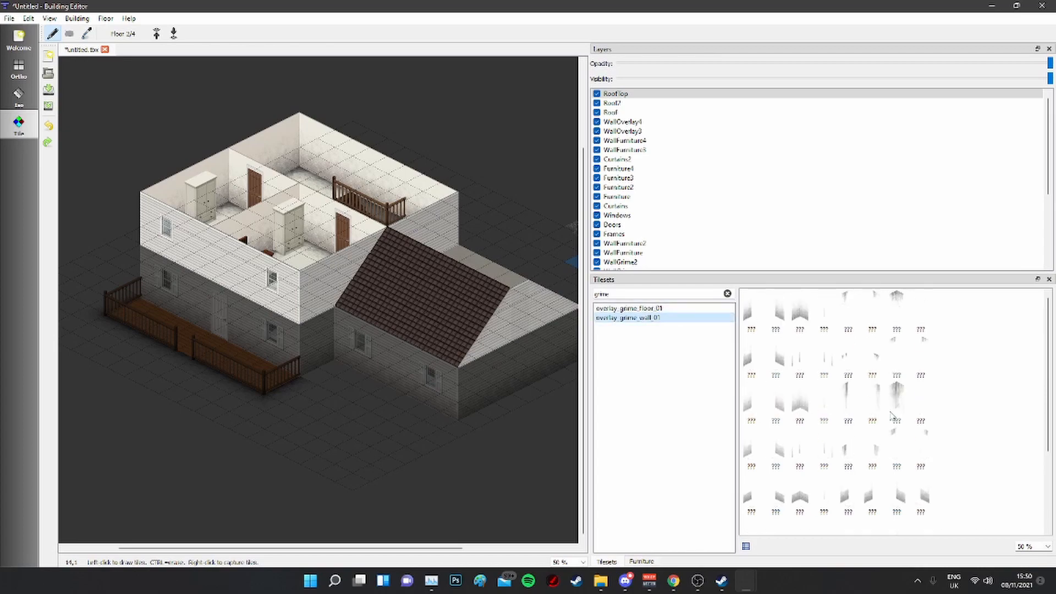
click(875, 450)
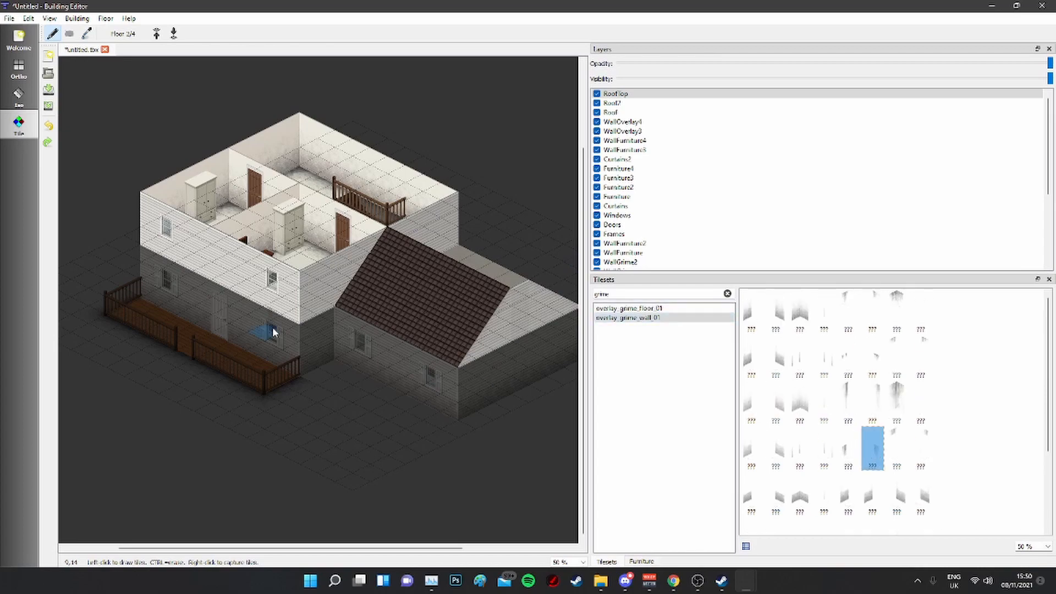
scroll(255, 313, up, 4)
scroll(660, 189, down, 5)
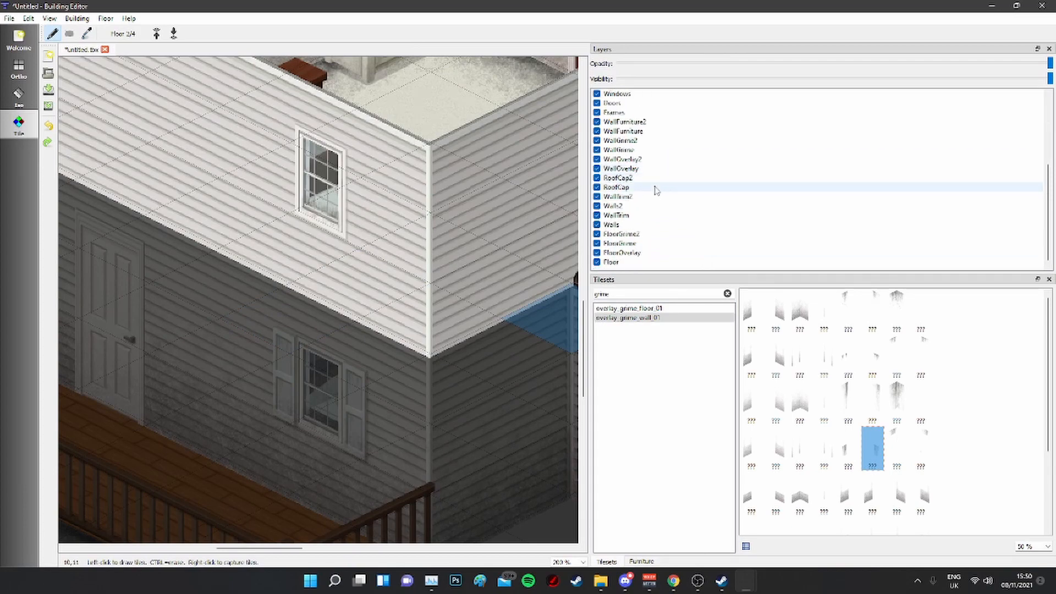
click(638, 149)
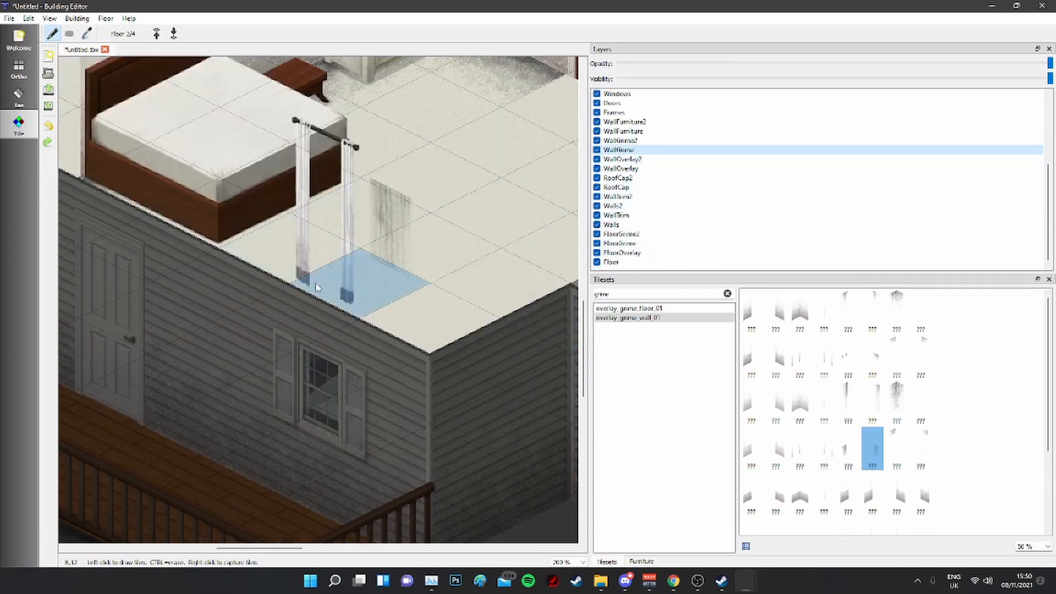
click(305, 311)
Step: Place a different, shorter wall grime streak tile beneath the other upper window on the front wall
scroll(268, 359, down, 3)
scroll(255, 239, up, 3)
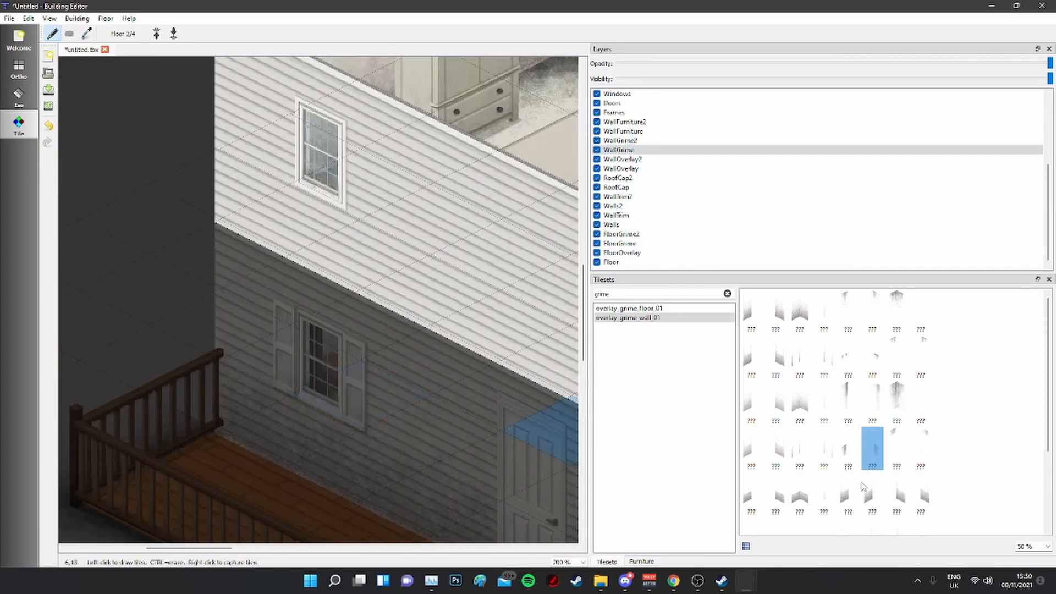
click(875, 360)
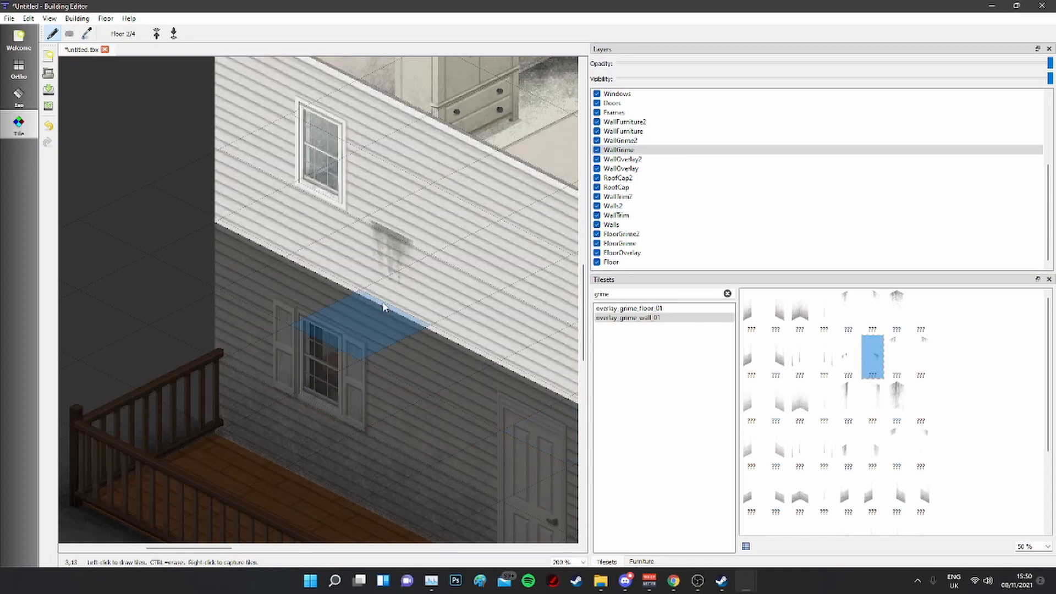
click(316, 317)
scroll(432, 410, down, 4)
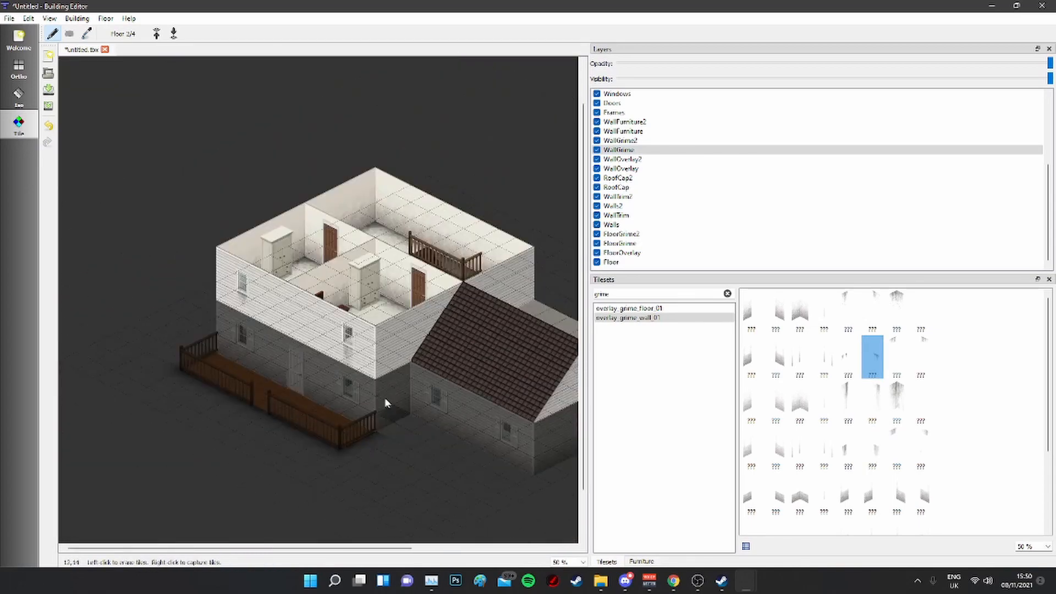
Step: On floor 1's WallGrime layer, place a short overlay_grime_wall_01 streak tile beneath the extension's front window nearest the main house
click(174, 35)
scroll(275, 385, up, 4)
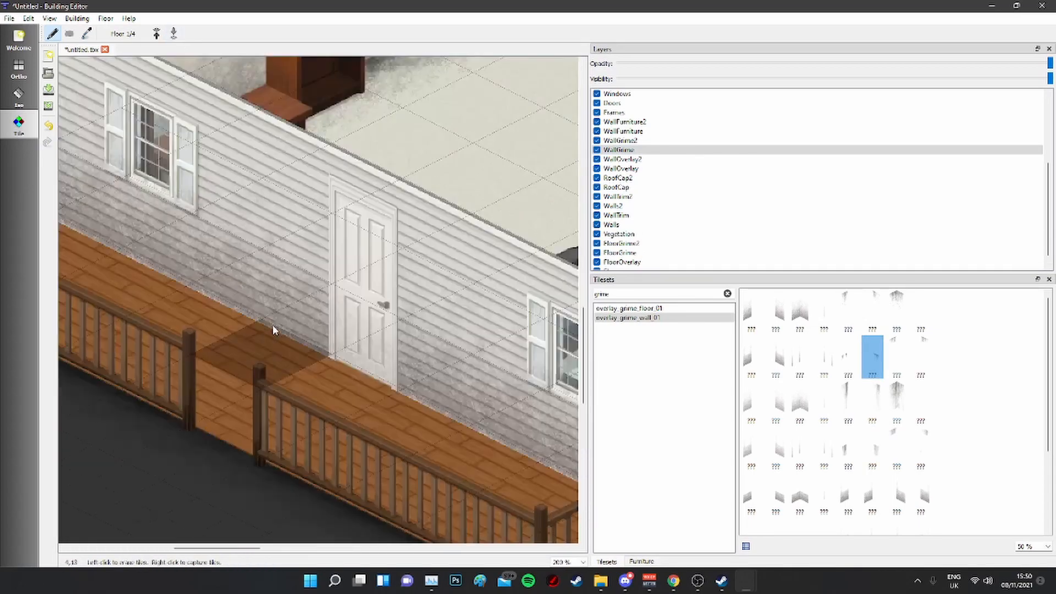
middle_drag(267, 316, 158, 238)
middle_drag(495, 393, 206, 333)
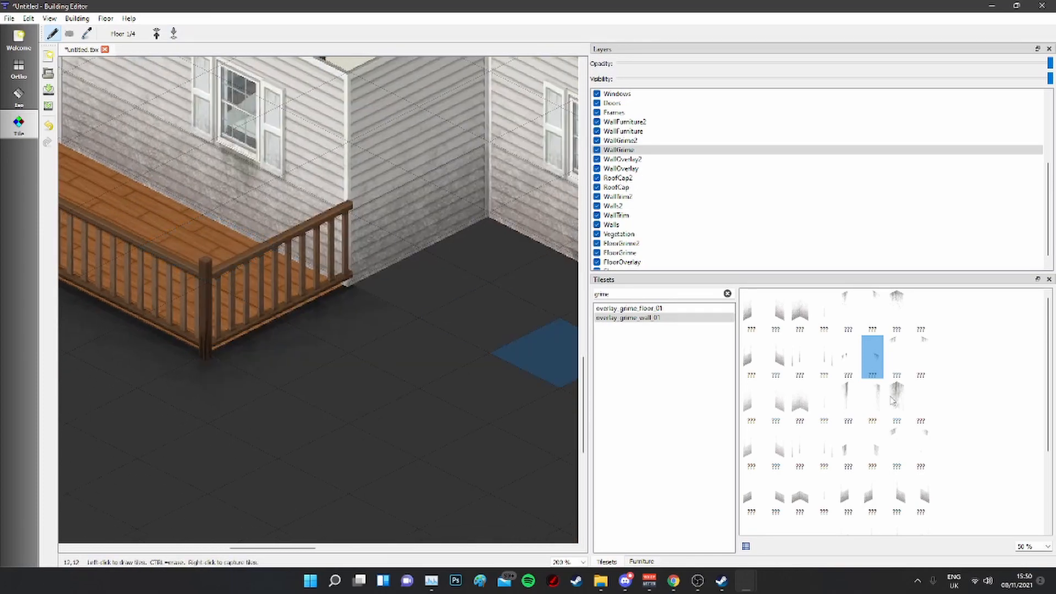
click(874, 448)
middle_drag(549, 416, 354, 354)
click(384, 223)
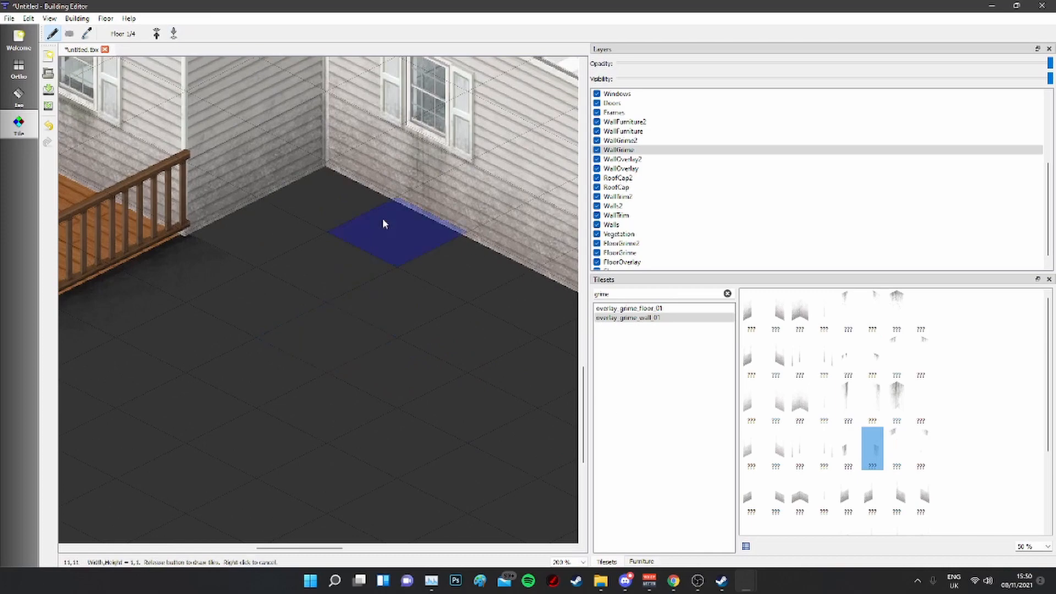
Step: Preview a taller overlay_grime_wall_01 streak tile along the extension's front wall between its two windows
middle_drag(549, 402, 402, 338)
right_click(487, 379)
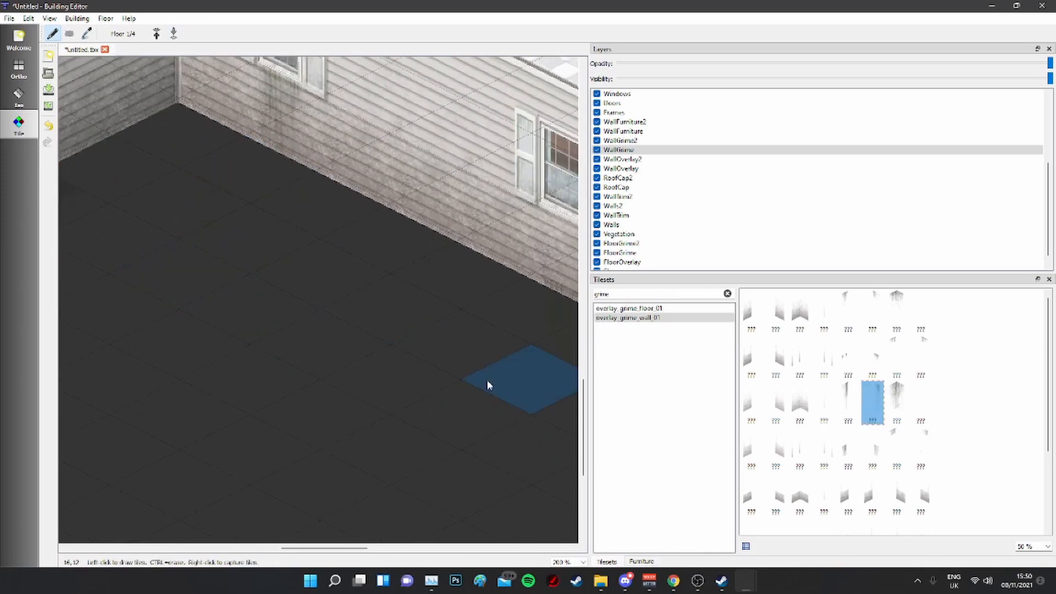
scroll(296, 309, down, 3)
ctrl+scroll(384, 296, down, 2)
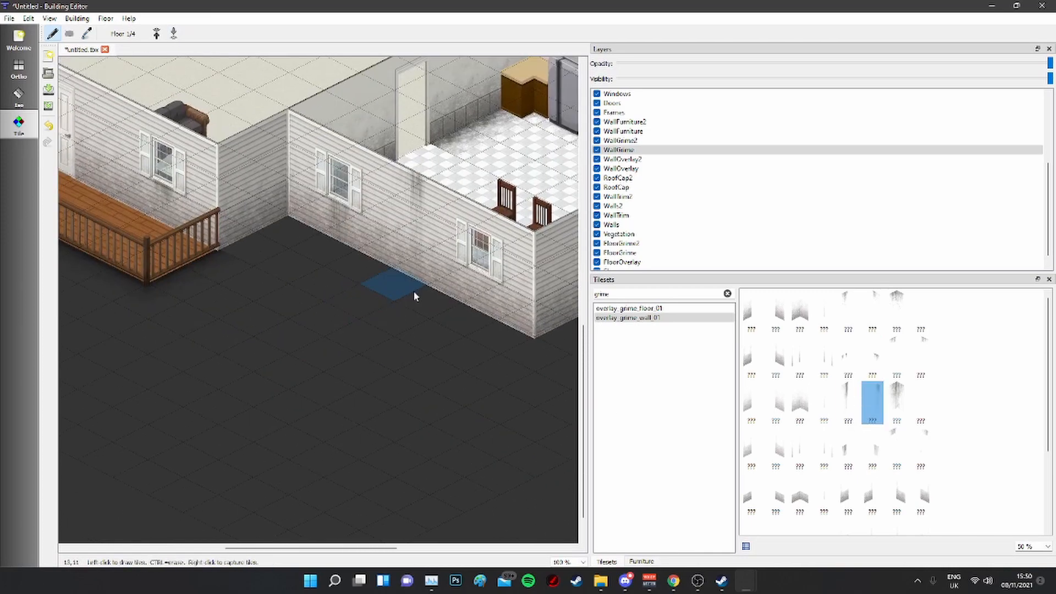
ctrl+scroll(330, 372, down, 1)
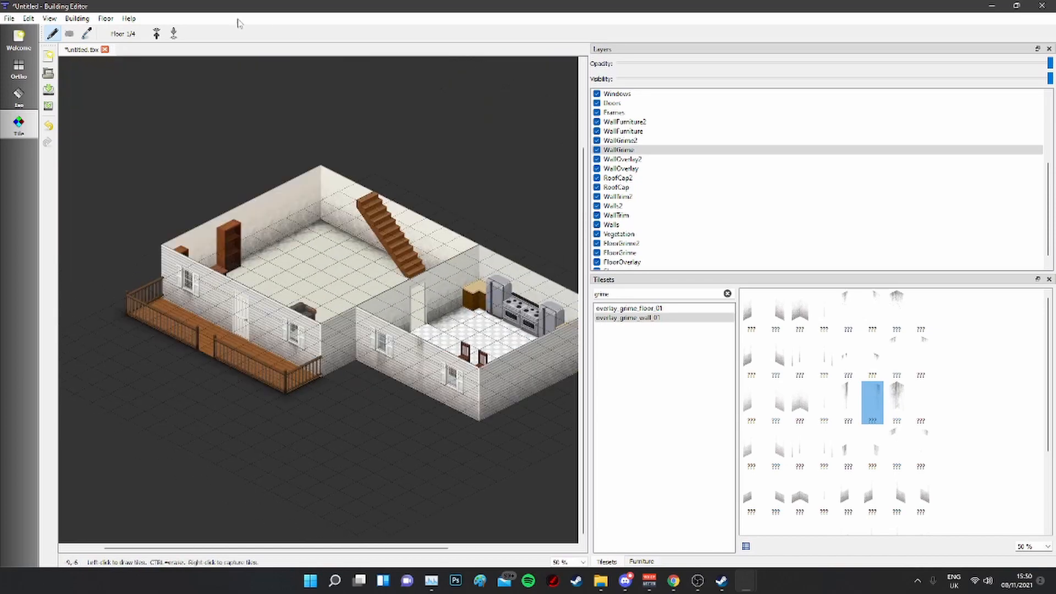
Step: Step up through the building's floors to floor 4 and examine the whole weathered house exterior
click(158, 34)
click(157, 34)
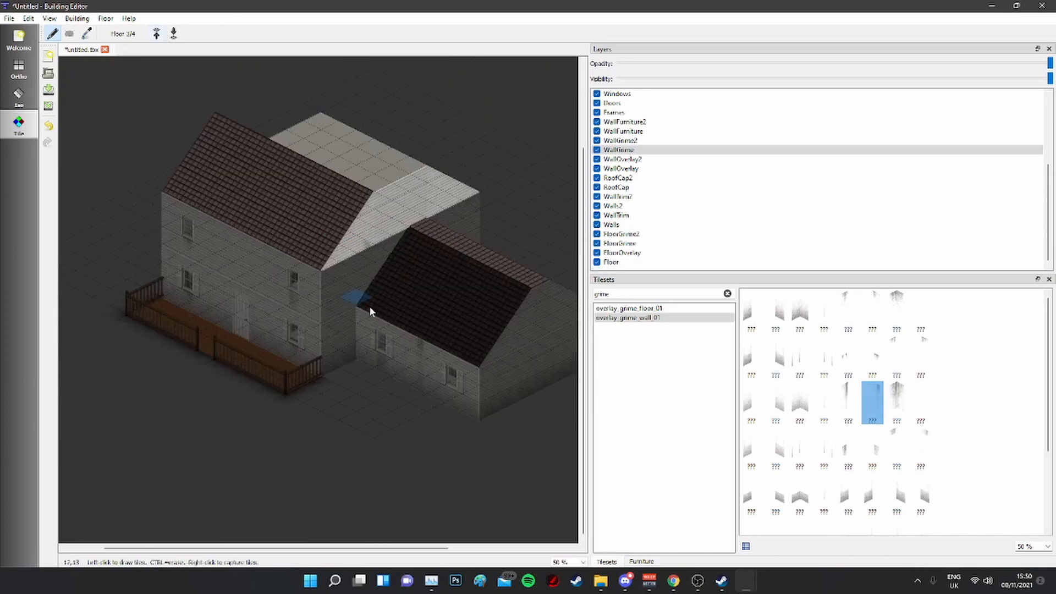
click(174, 33)
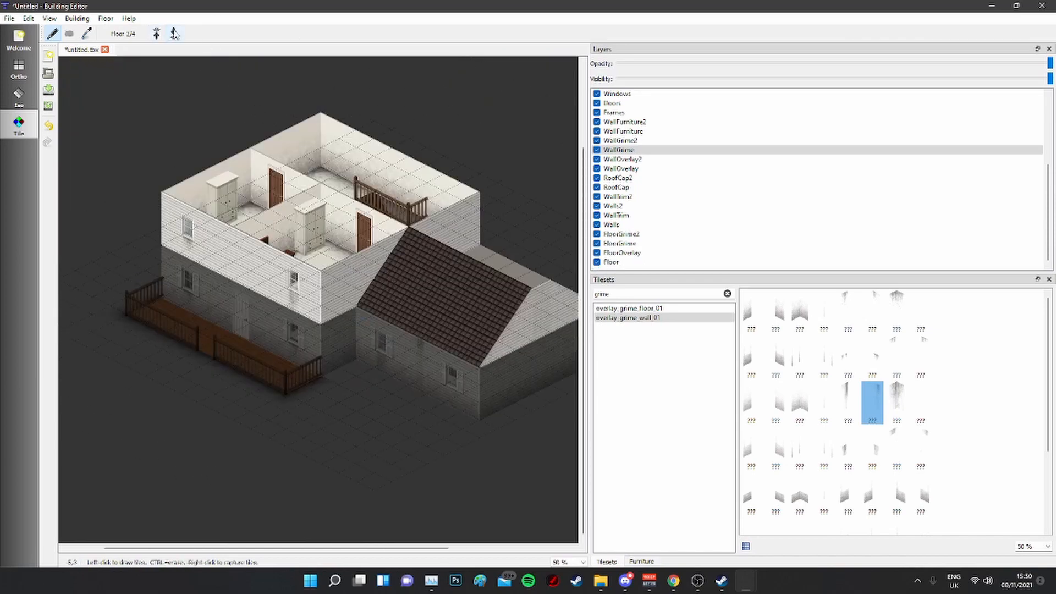
click(156, 34)
click(157, 35)
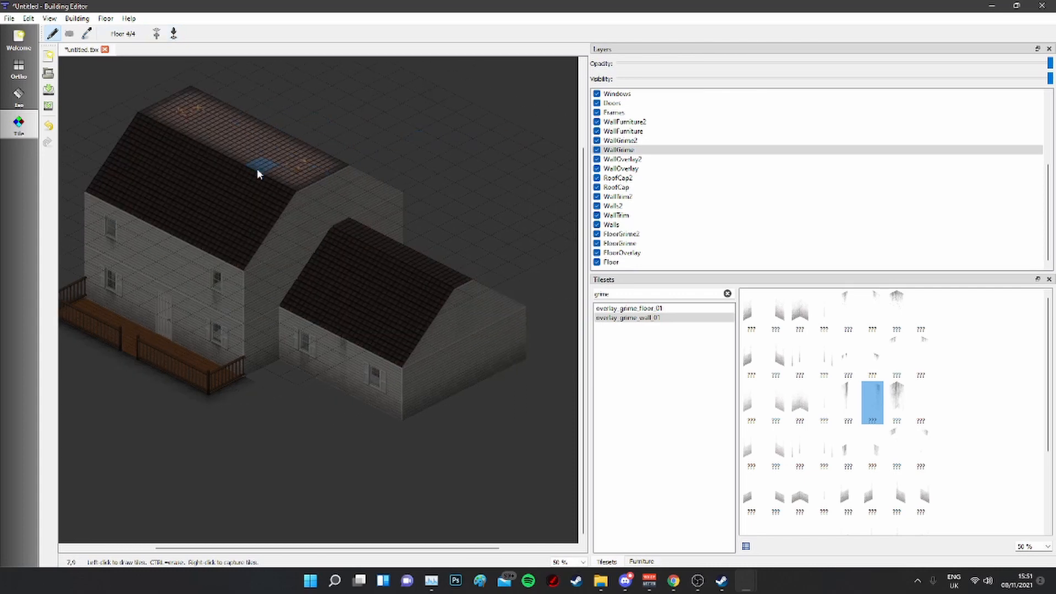
ctrl+scroll(463, 185, down, 1)
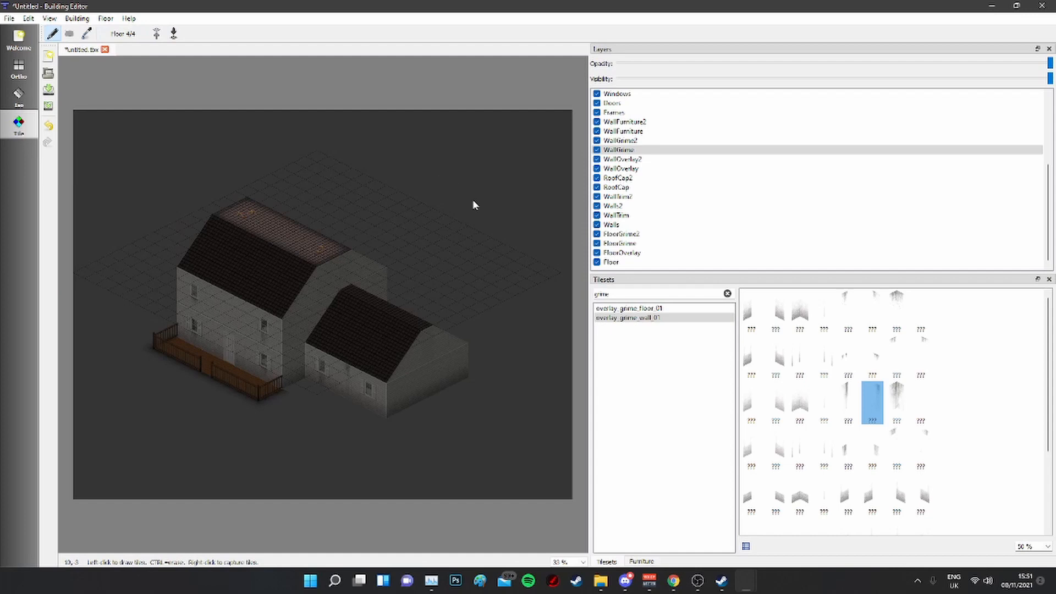